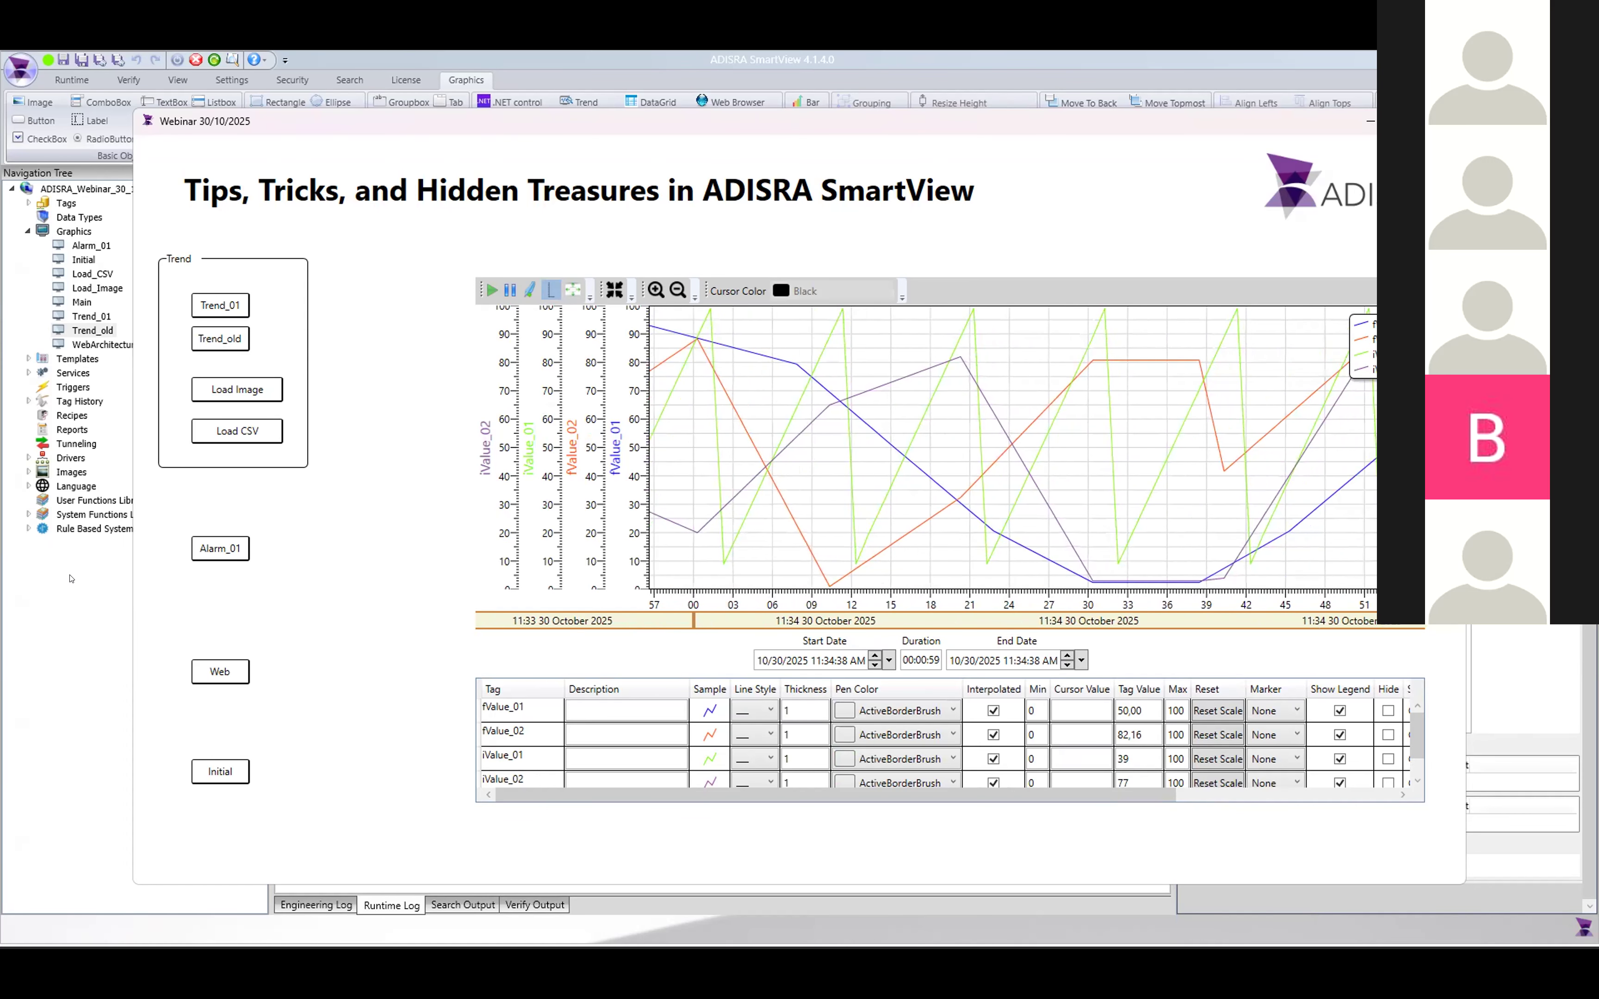
# - Switch to the project editor and decline converting the Trend_old trend object to the new trend
pyautogui.click(71, 579)
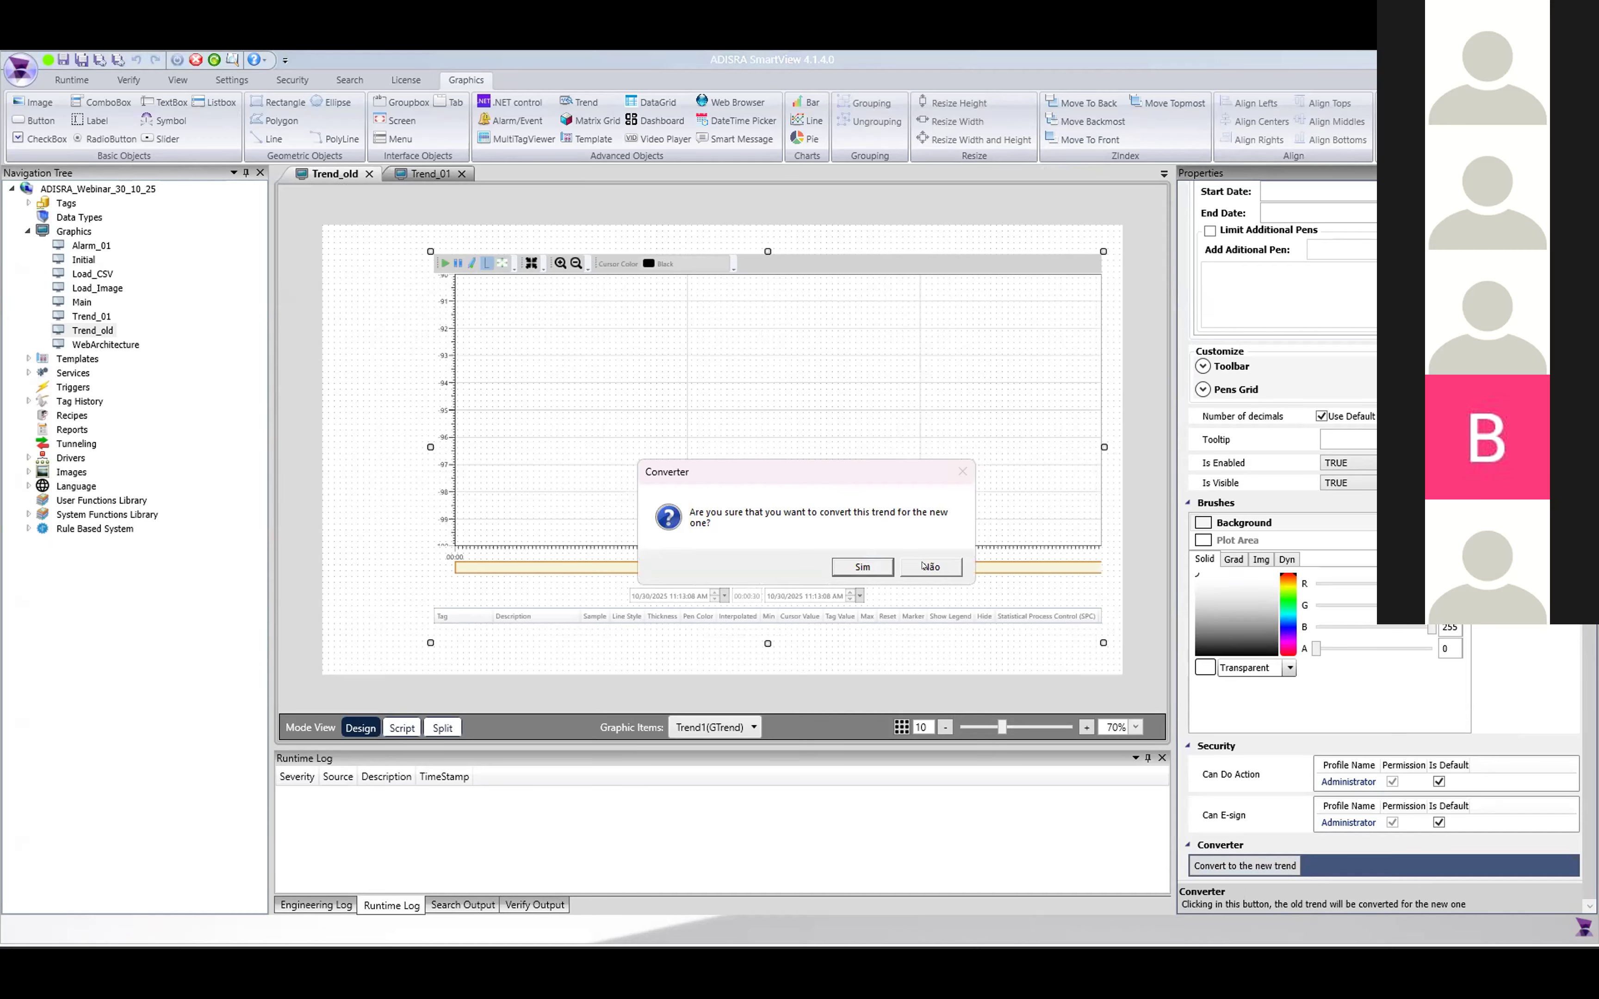
pyautogui.click(929, 566)
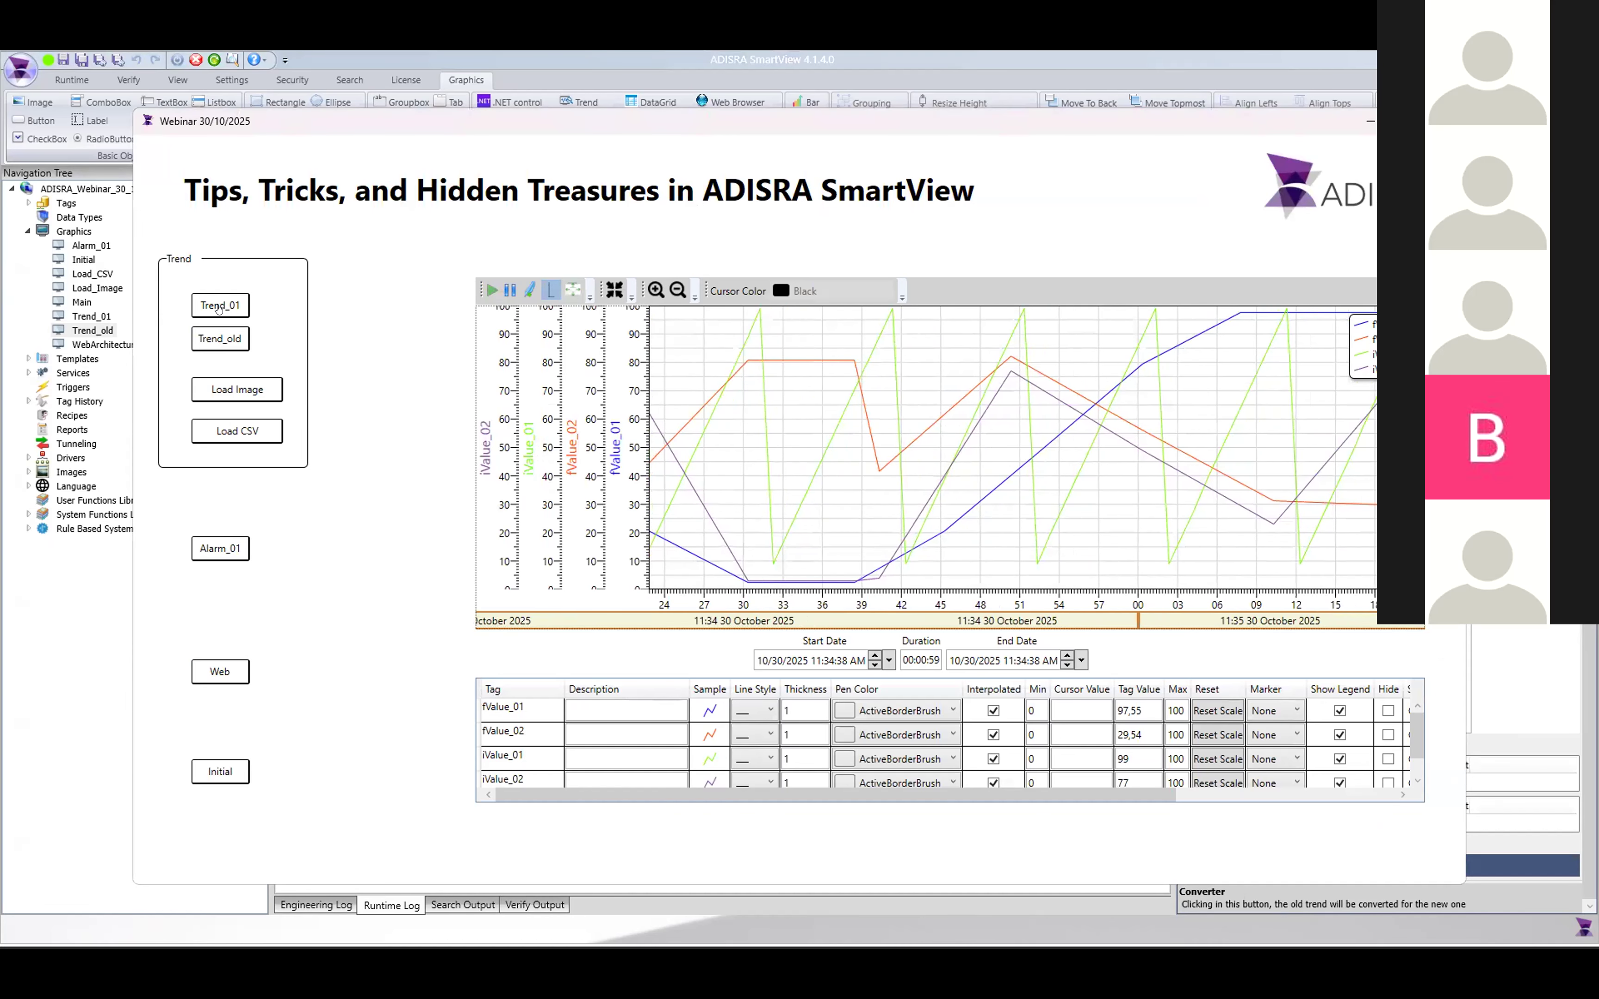
# - Show the Trend_01 screen in the running application, lock the trend's Y-axis and pan the plot along the time axis
pyautogui.click(218, 301)
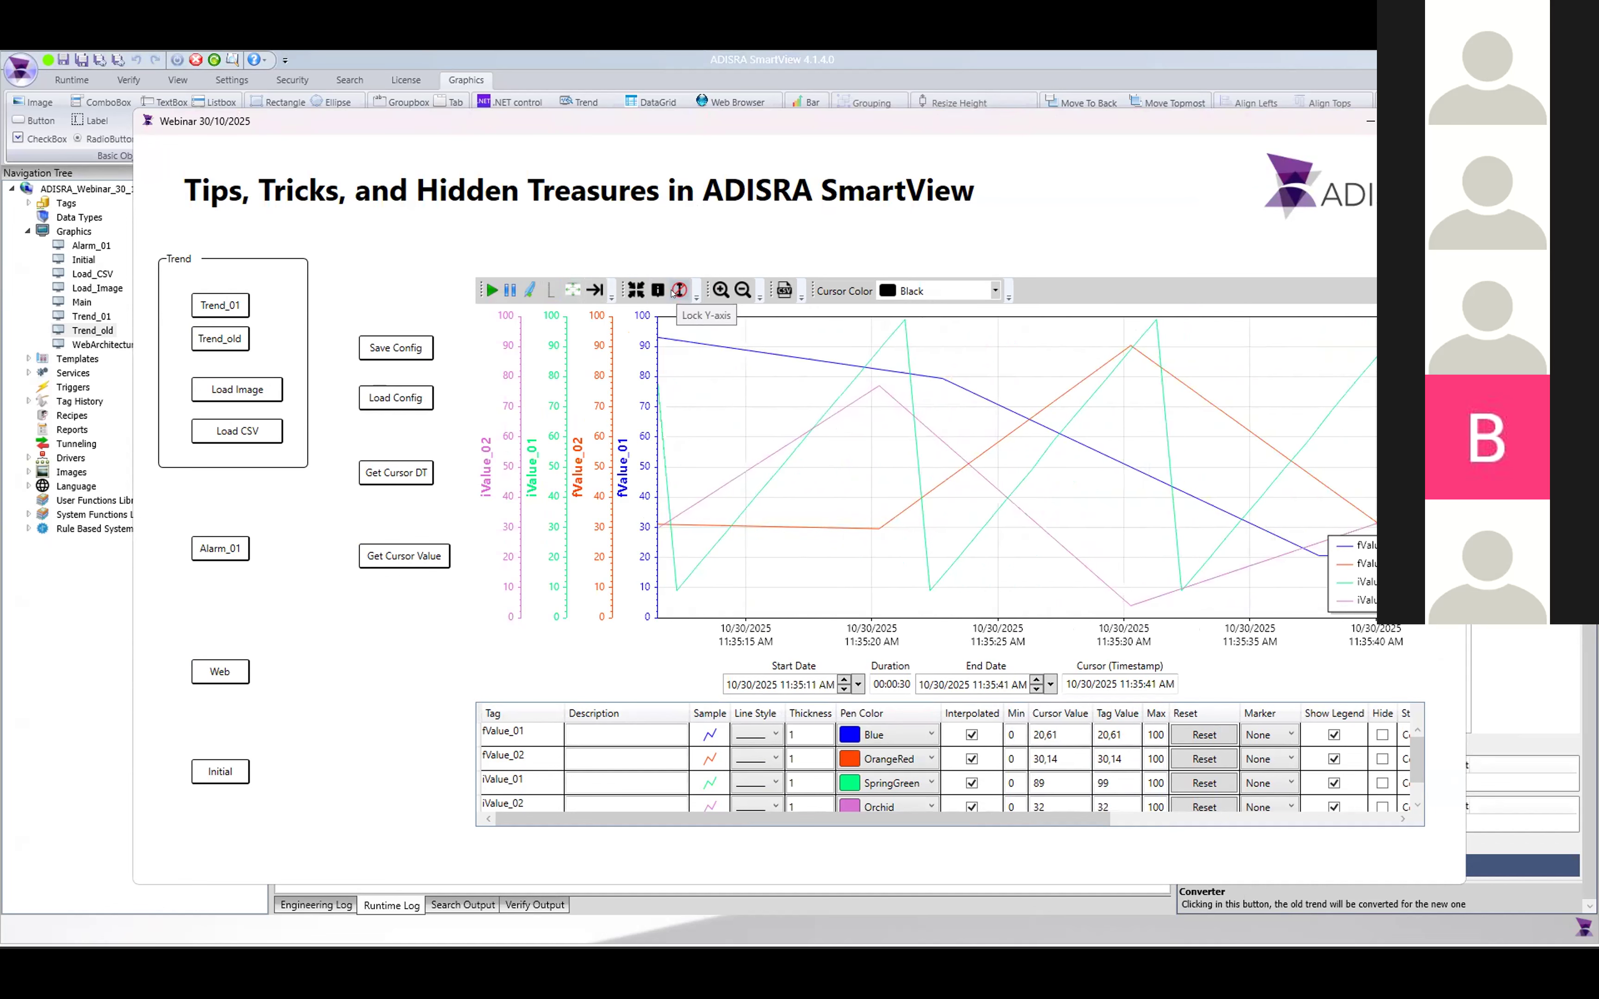
pyautogui.click(673, 293)
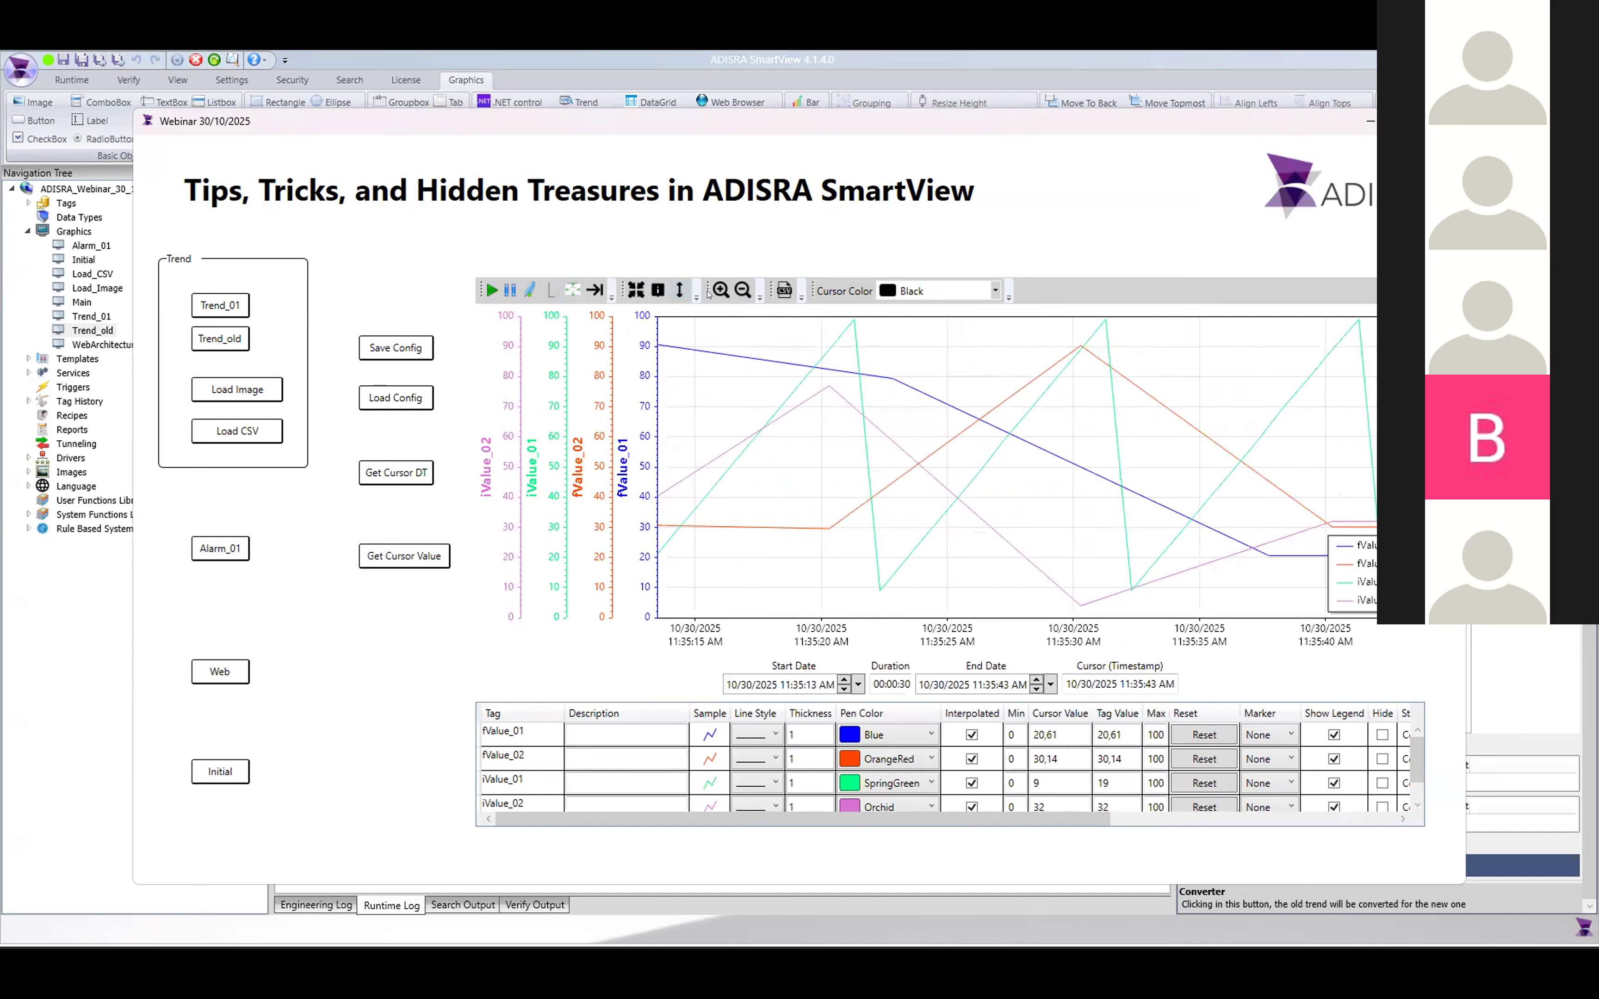
pyautogui.moveTo(1046, 415); pyautogui.dragTo(1097, 436)
pyautogui.moveTo(856, 435); pyautogui.dragTo(1090, 435)
pyautogui.moveTo(963, 433); pyautogui.dragTo(1044, 446)
pyautogui.moveTo(942, 453); pyautogui.dragTo(1014, 453)
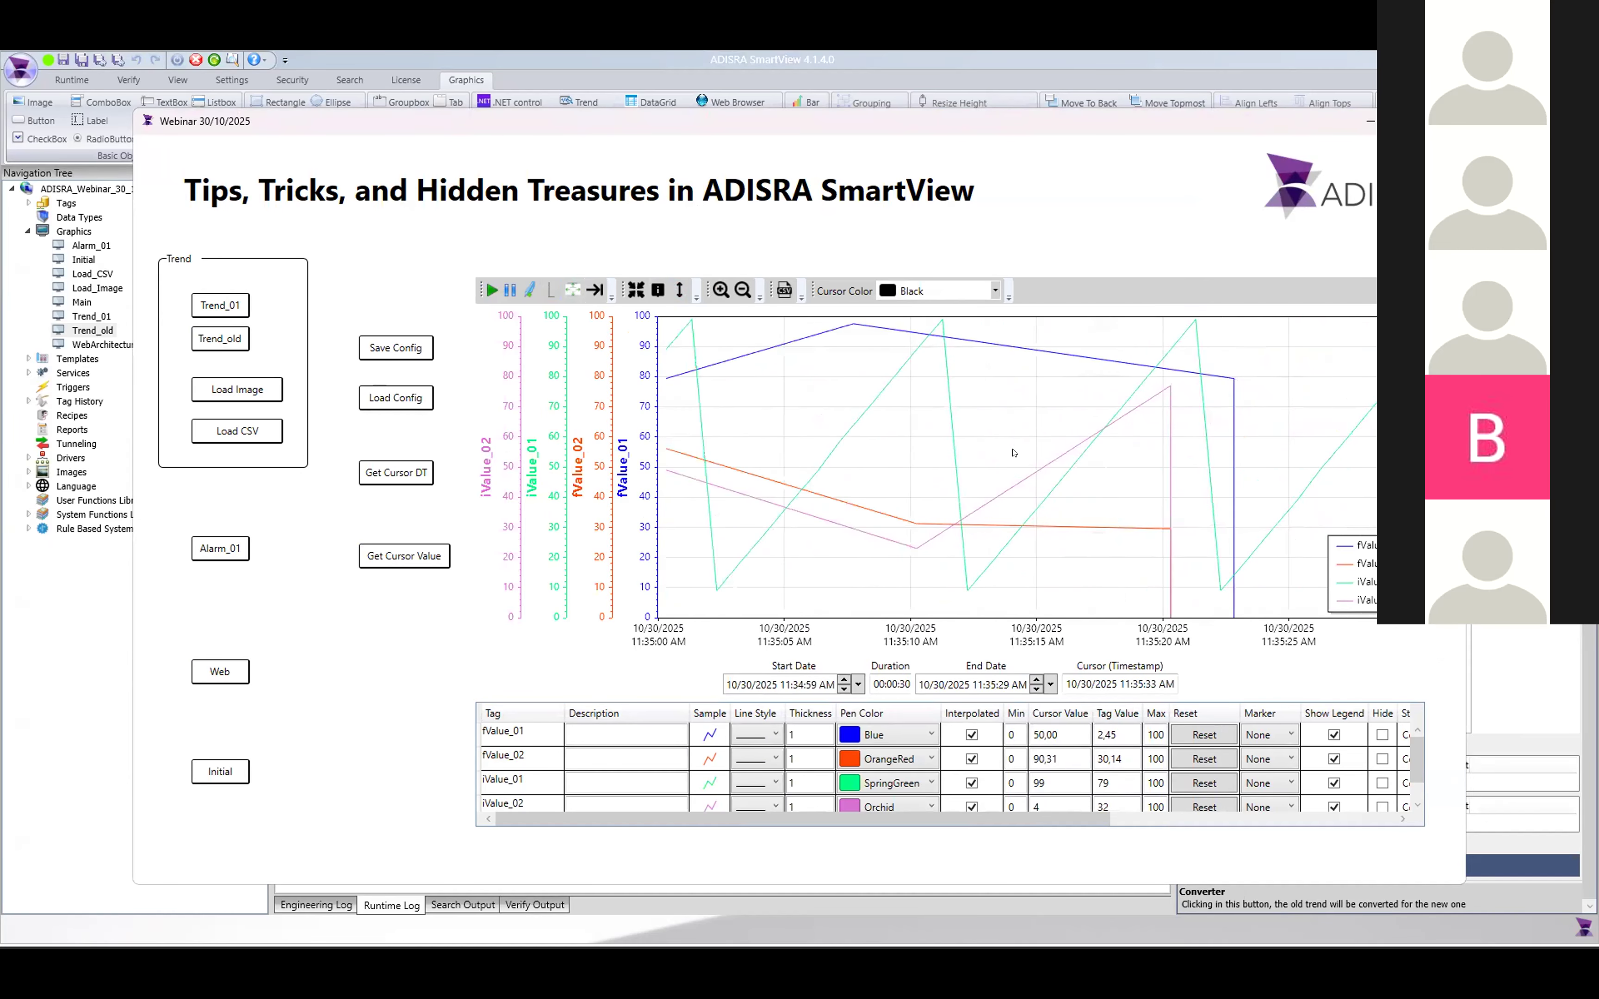
# - Pan the trend vertically with its Y-axis unlocked and zoom out to a duration of about 57 seconds
pyautogui.moveTo(872, 404); pyautogui.dragTo(847, 362)
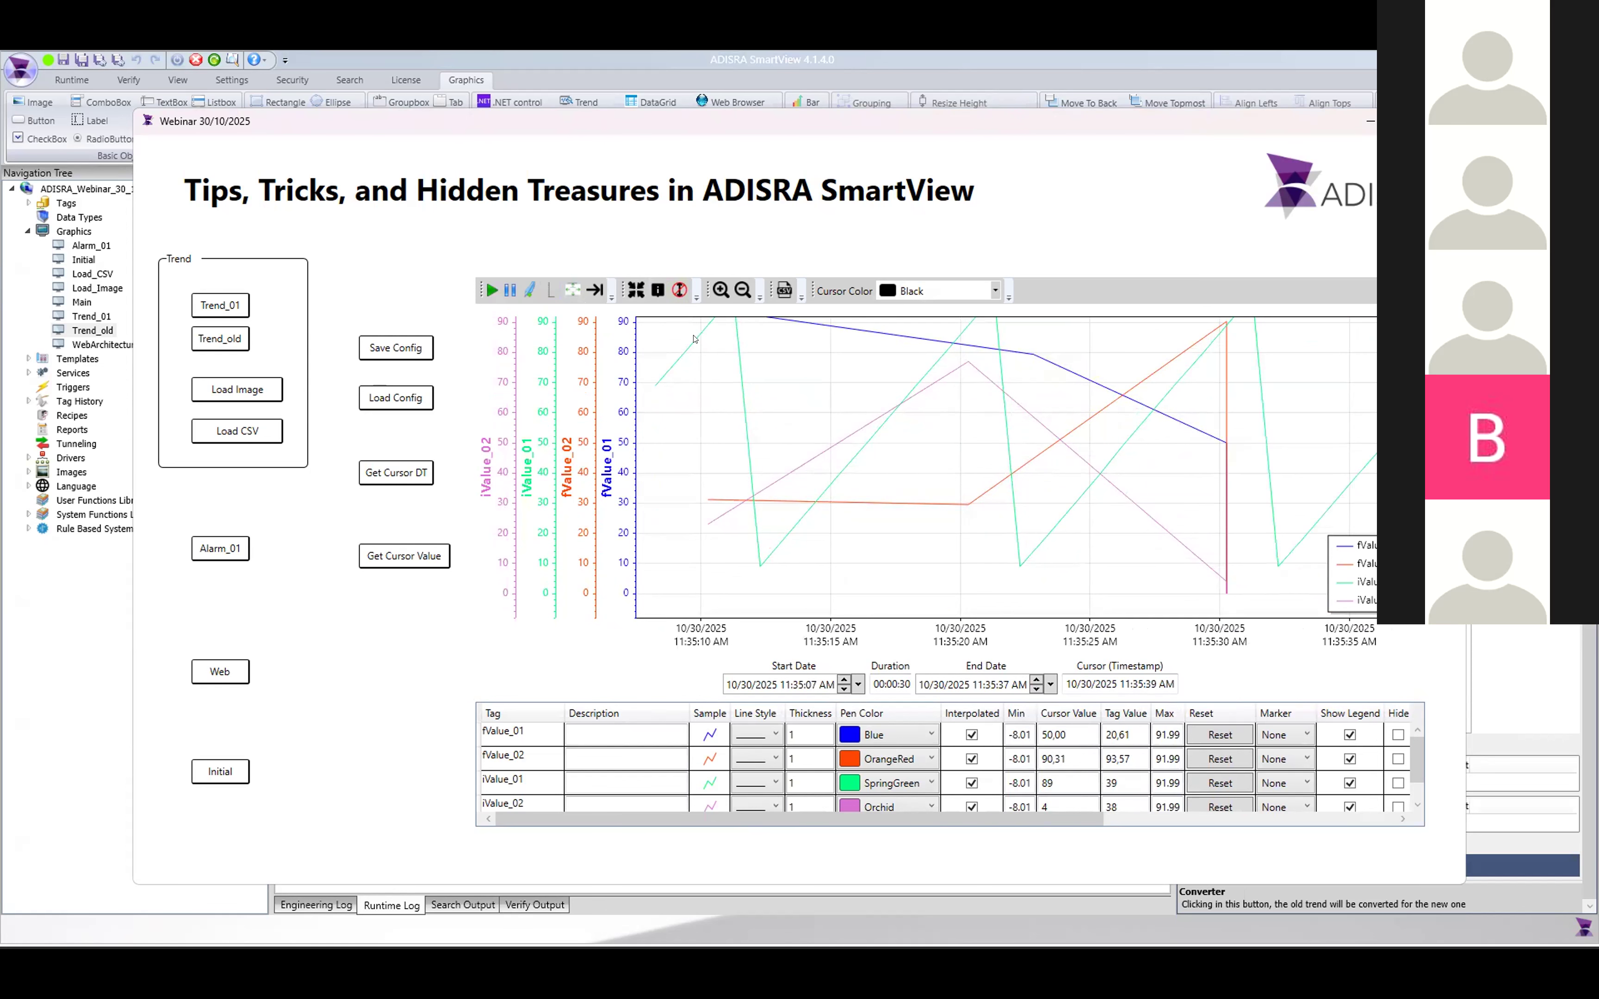
pyautogui.scroll(-5, 777, 428)
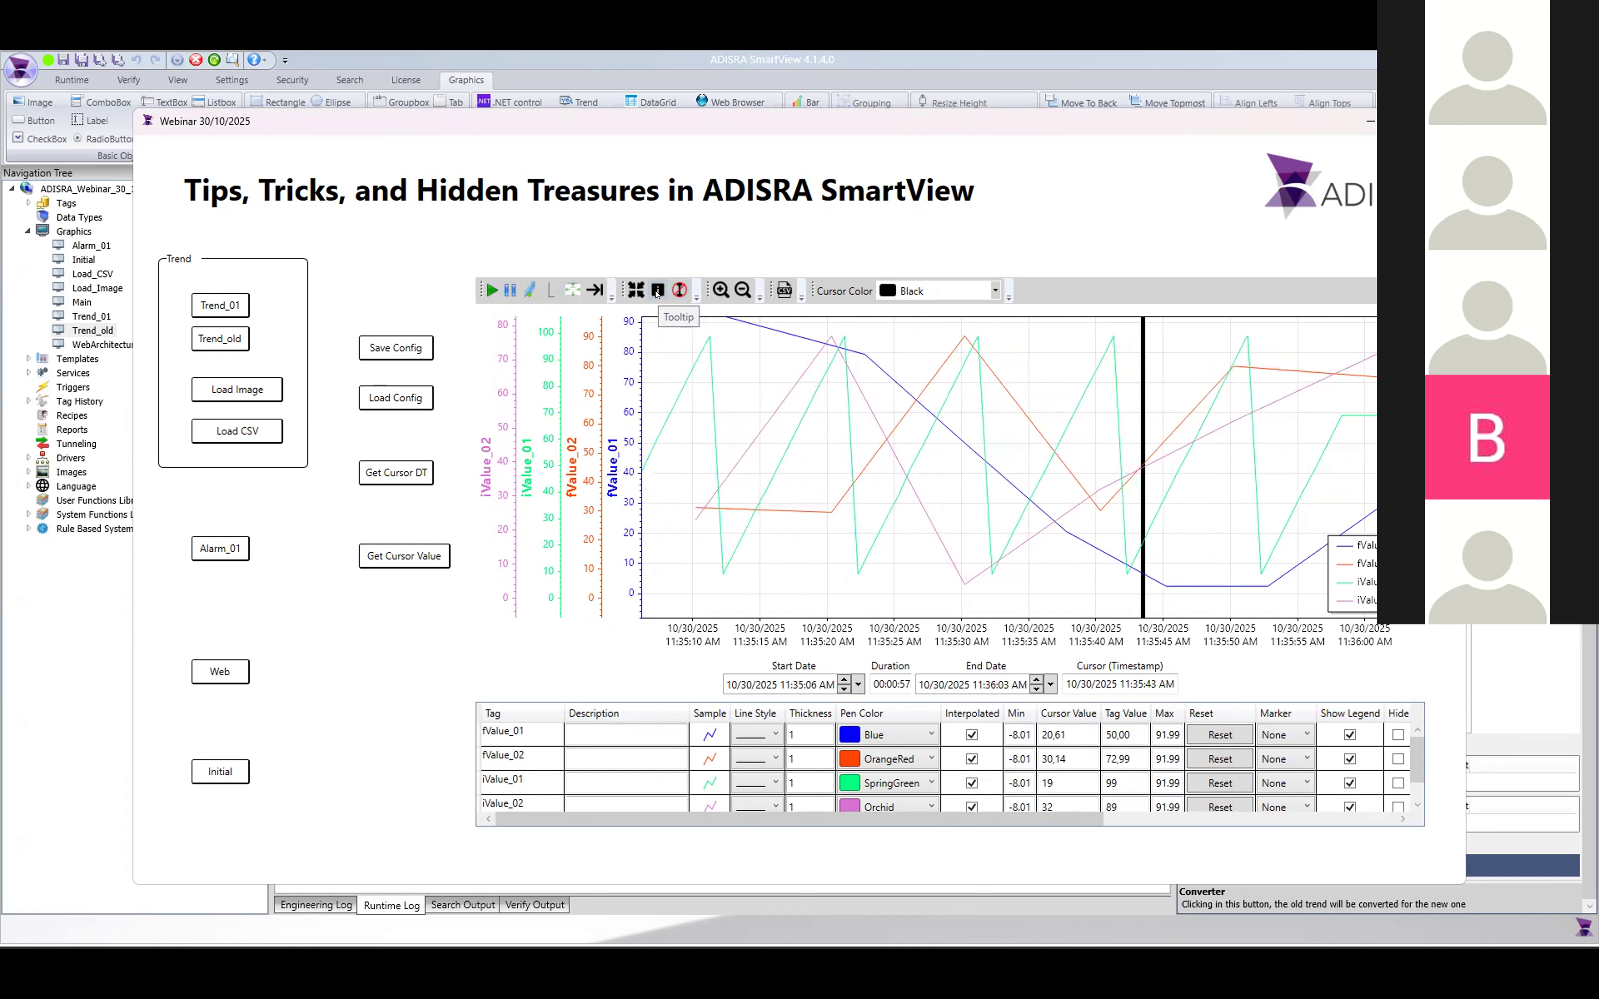
# - Inspect the data point tooltips along the iValue_01 and fValue_01 curves in the trend
pyautogui.moveTo(800, 349)
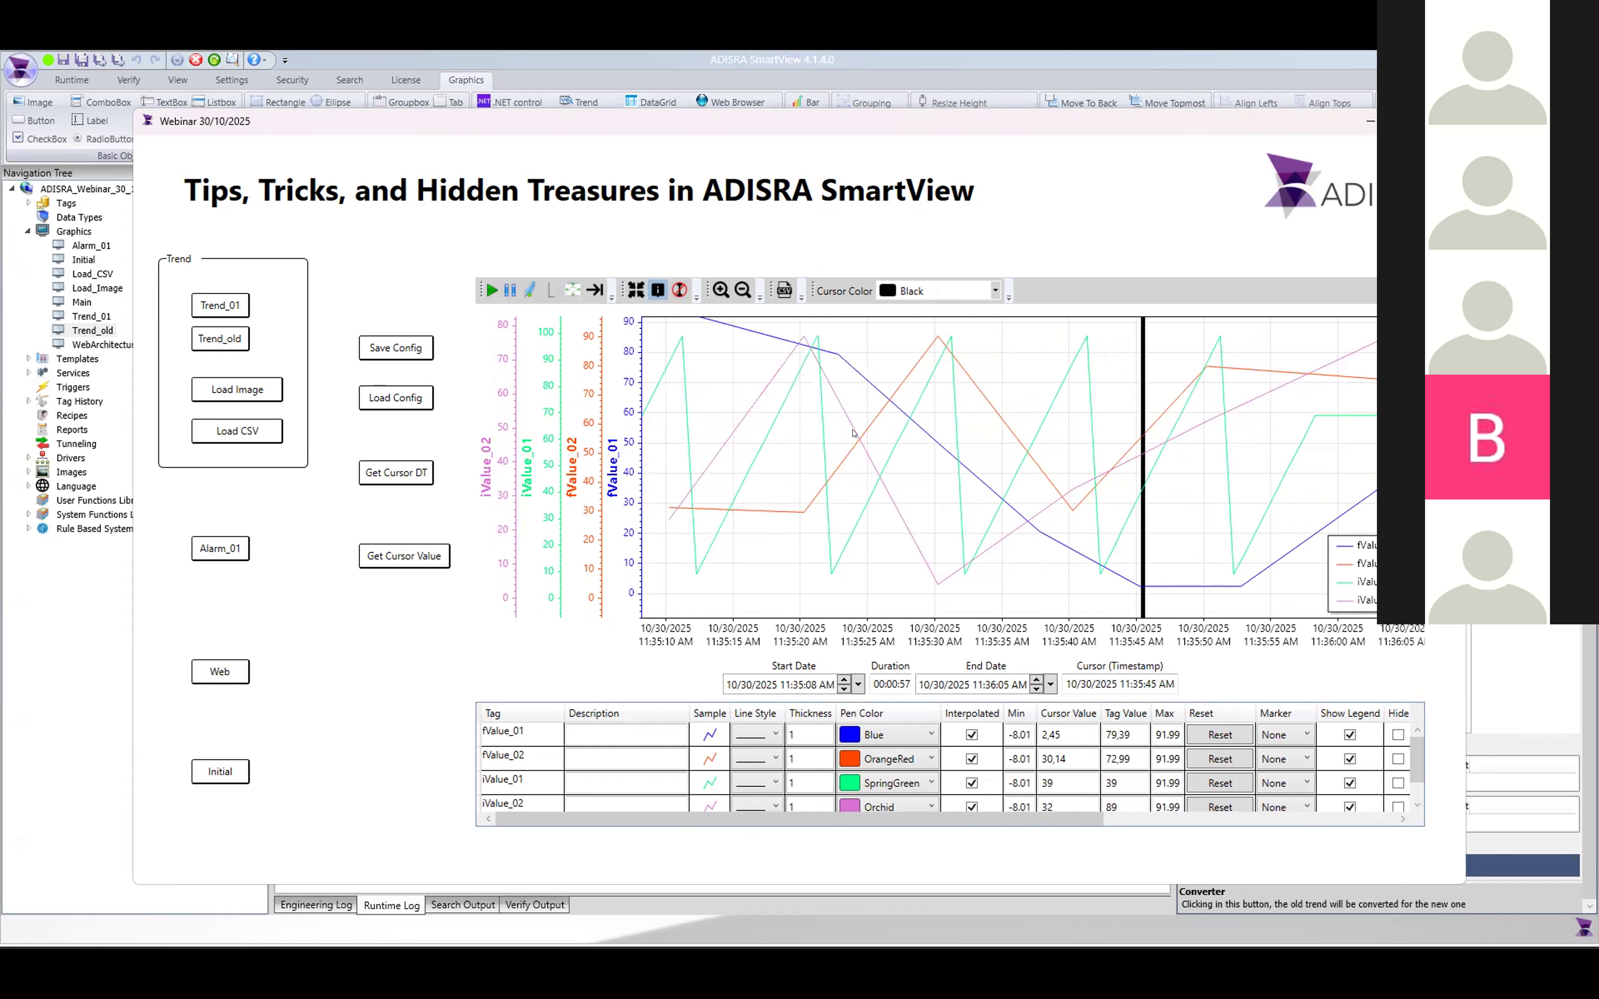
pyautogui.moveTo(910, 360)
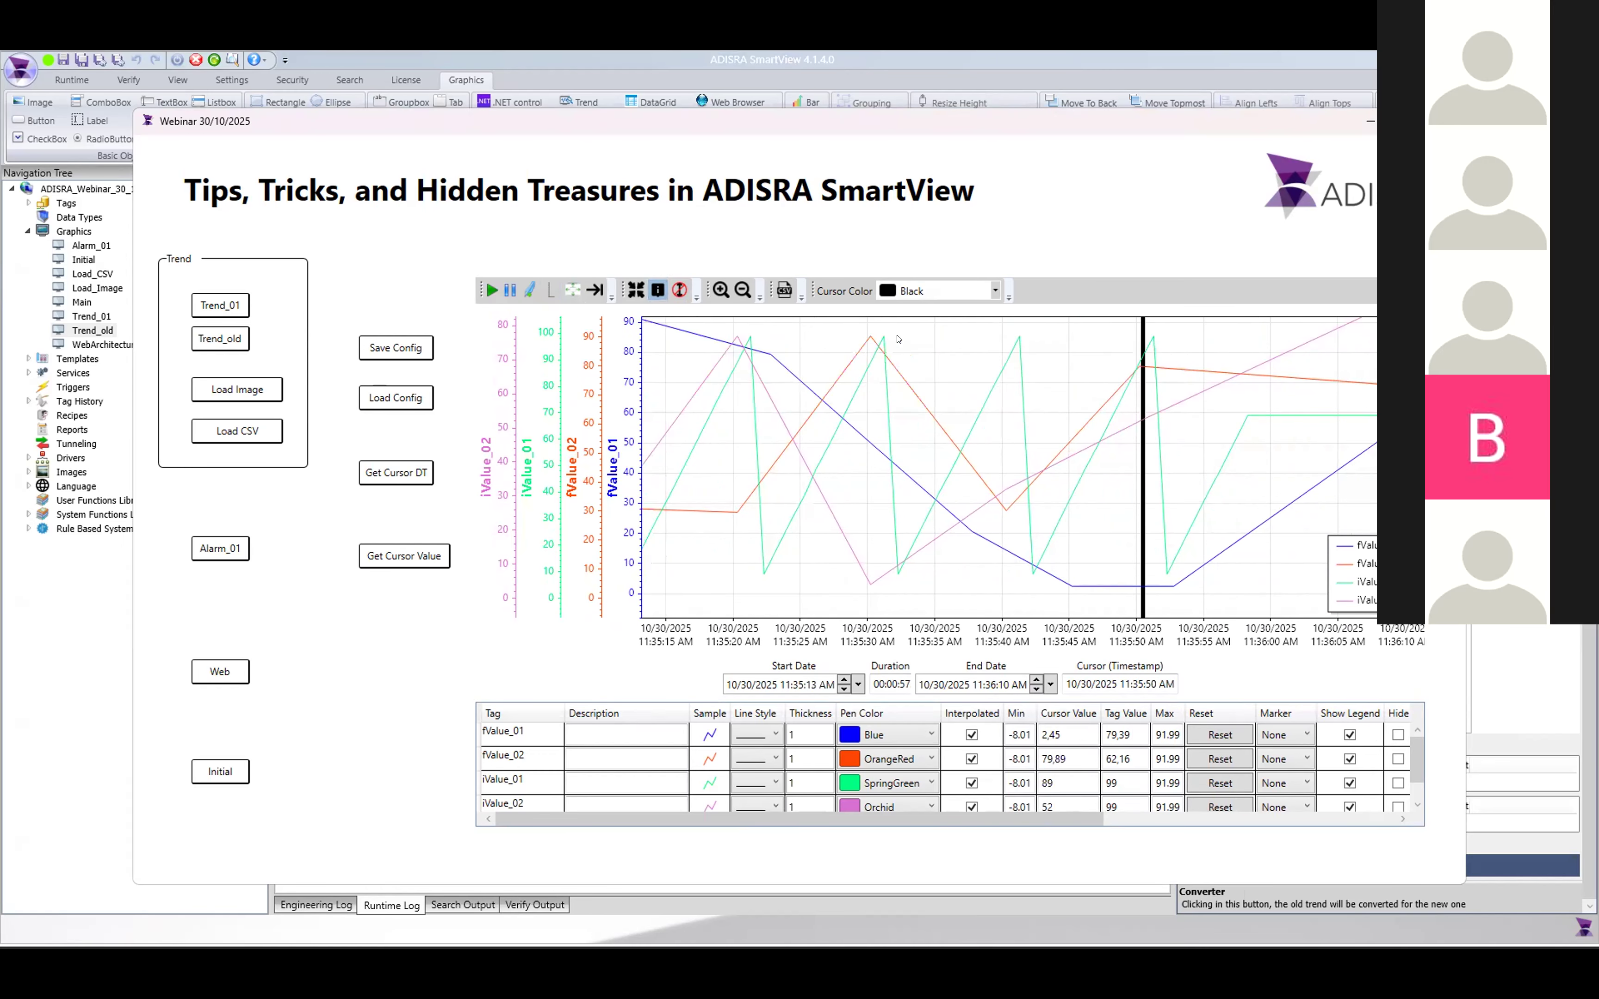
pyautogui.moveTo(1001, 347)
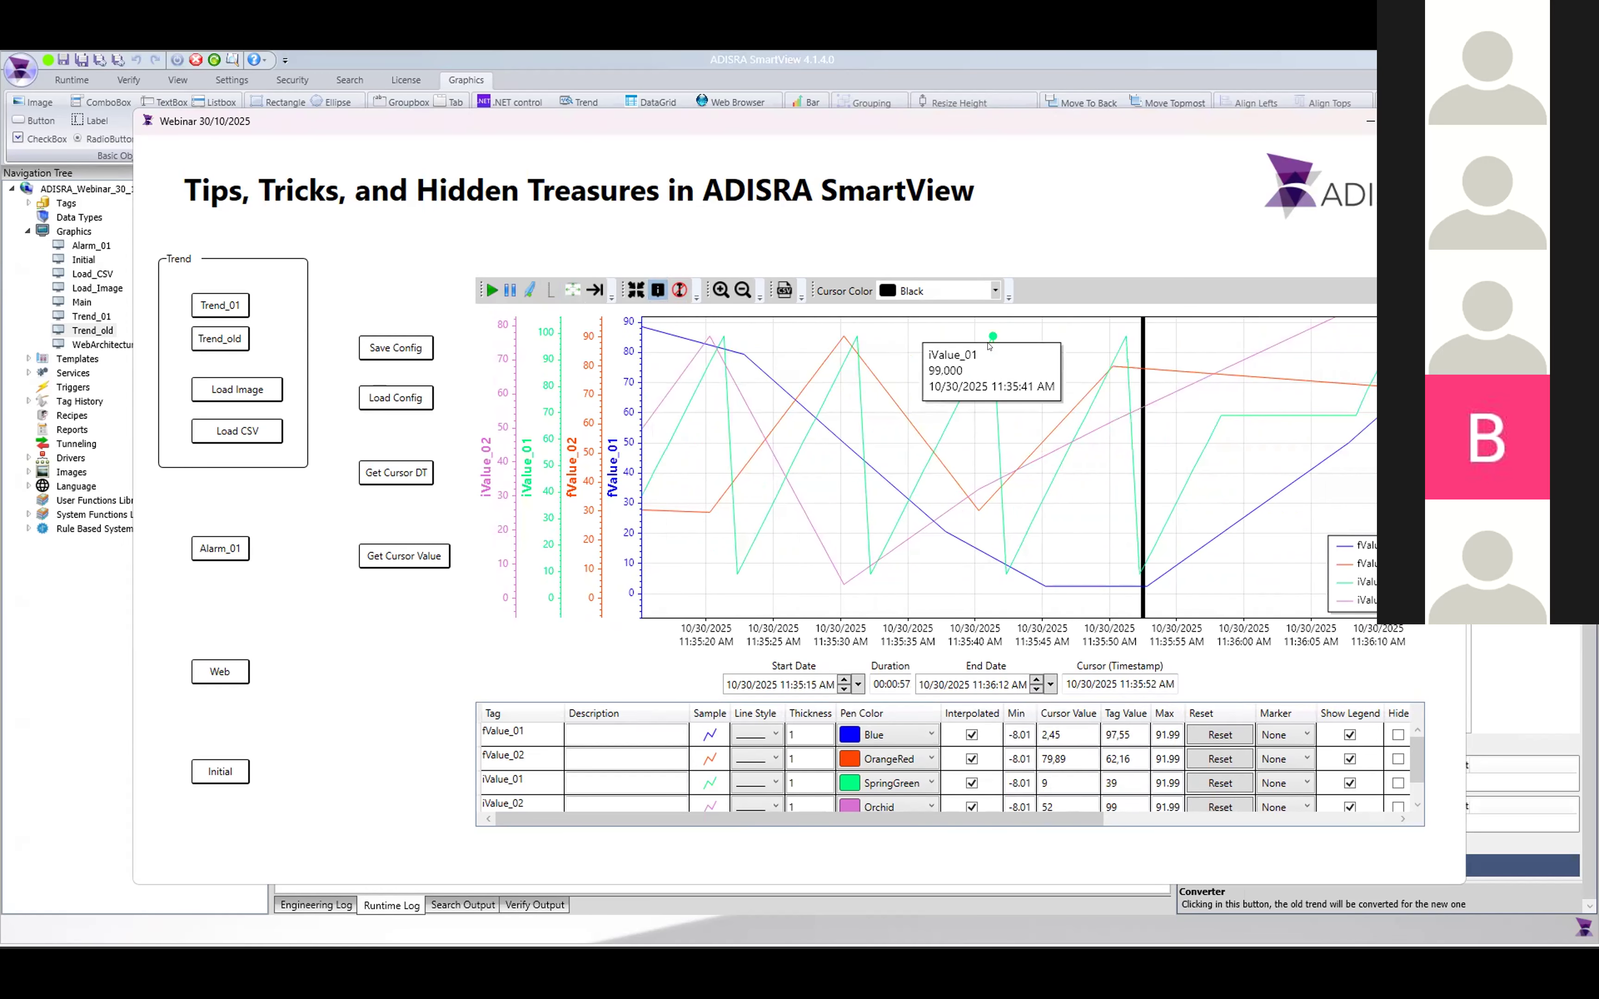
pyautogui.moveTo(980, 567)
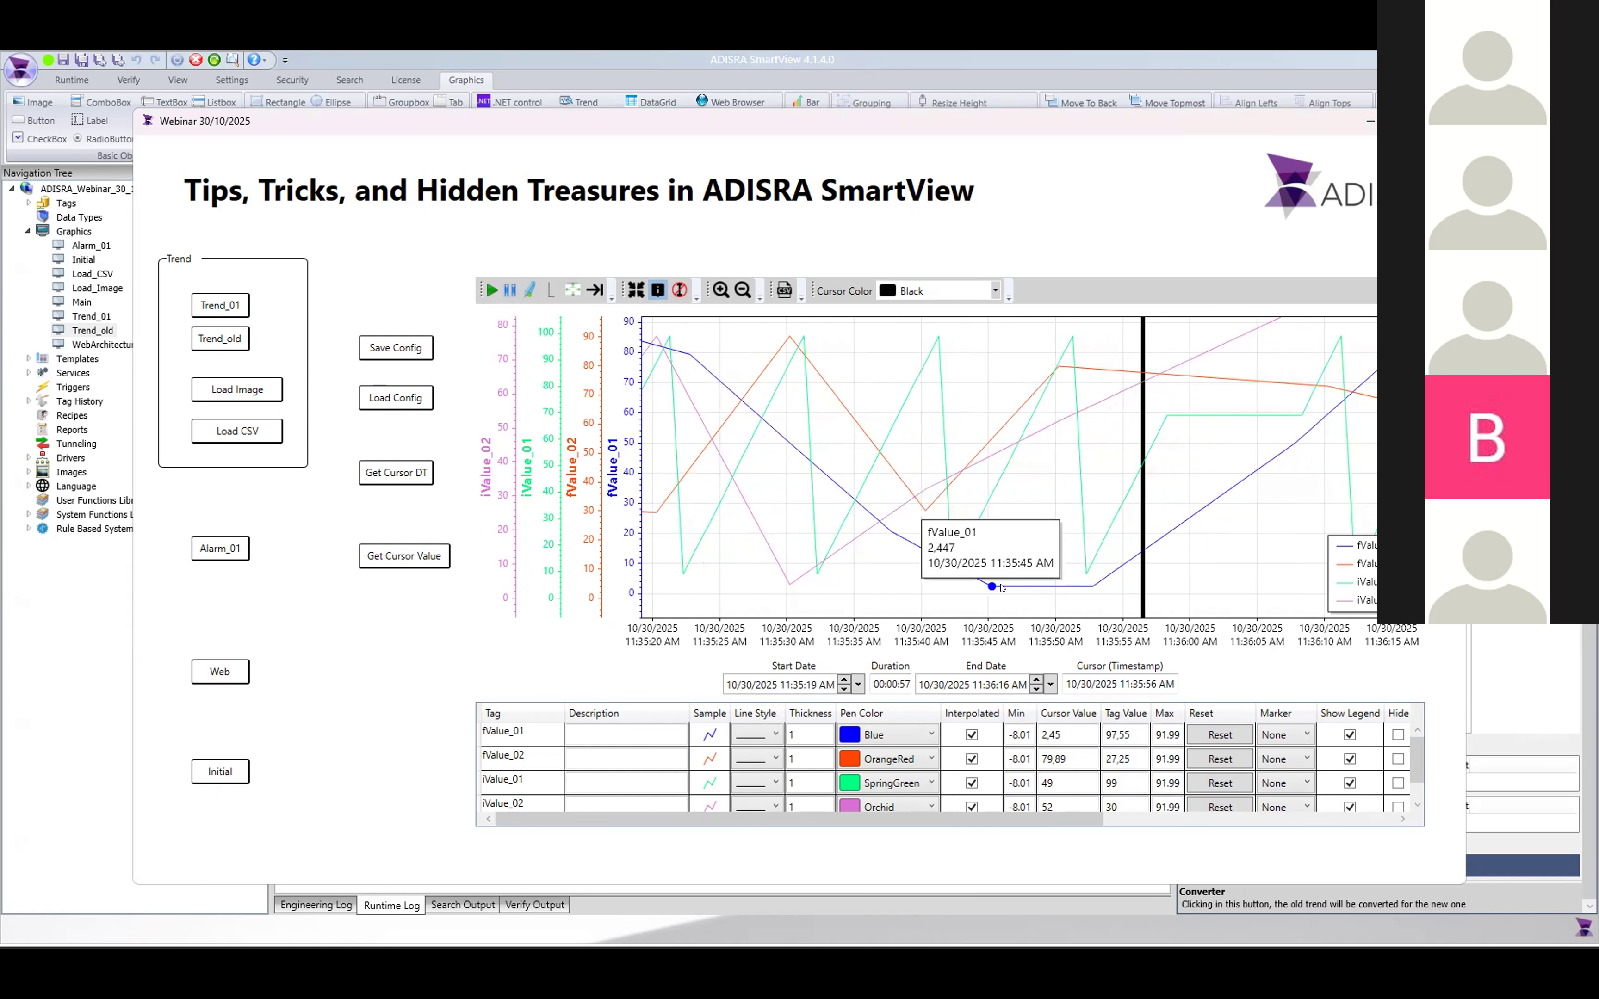
pyautogui.moveTo(1085, 580)
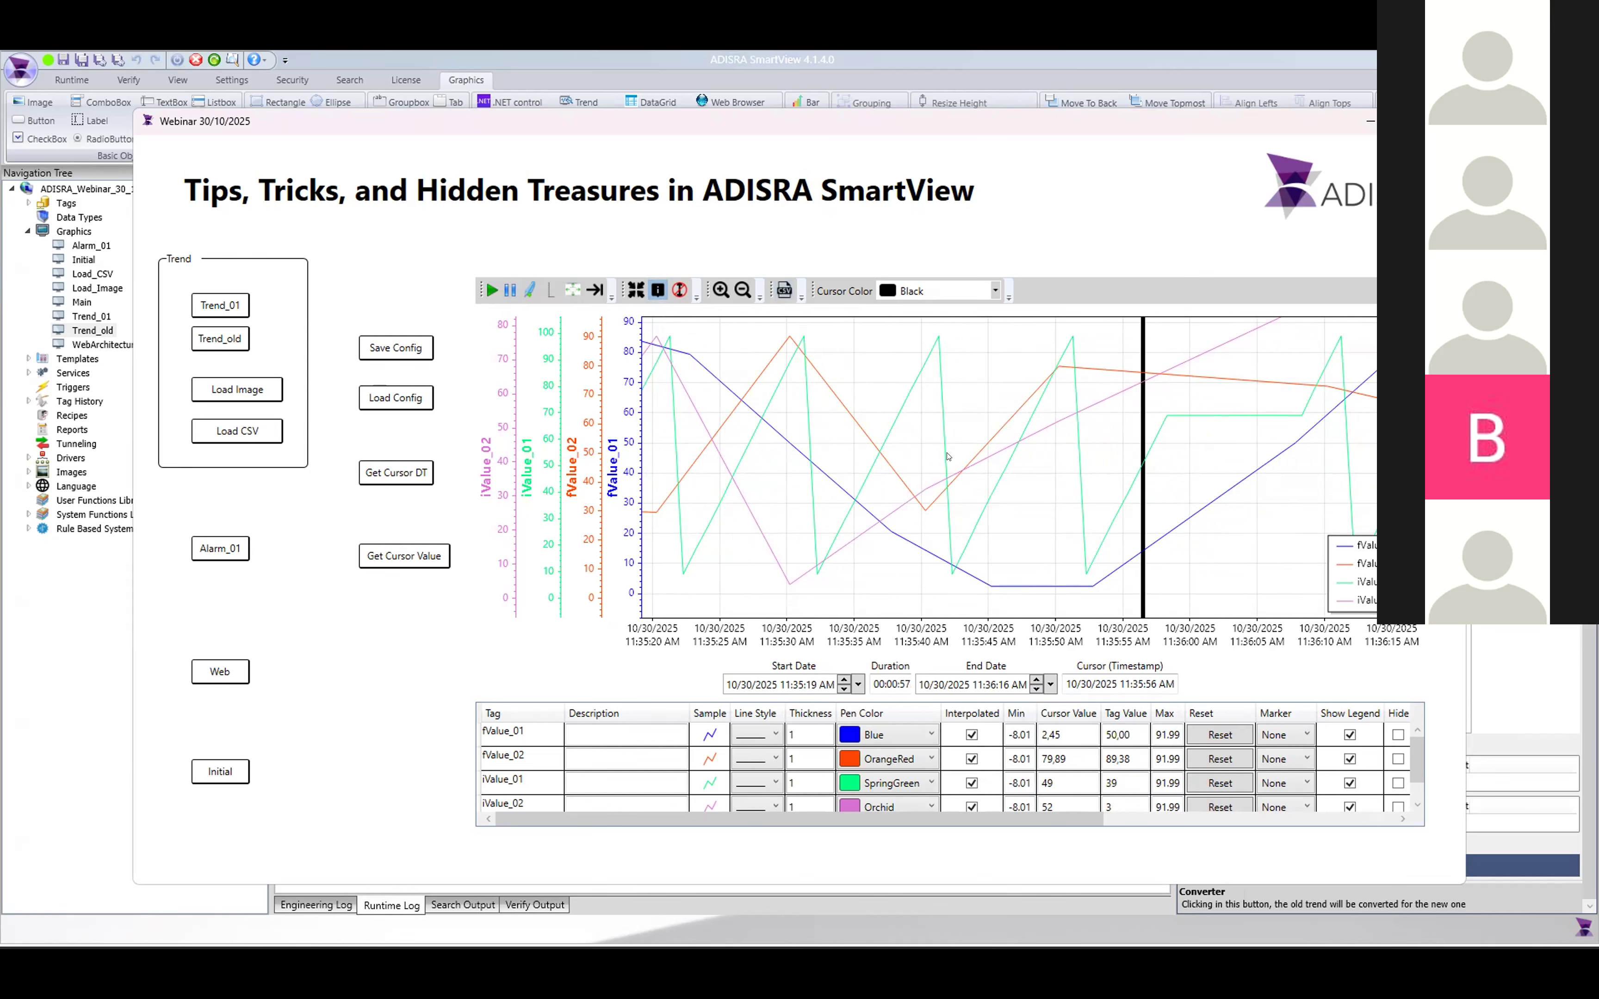
# - Filter the trend to the last 30 minutes and export it to CSV, replacing Trend01.csv in the ADISRA_Webinar_30_10_25 folder
pyautogui.rightClick(948, 419)
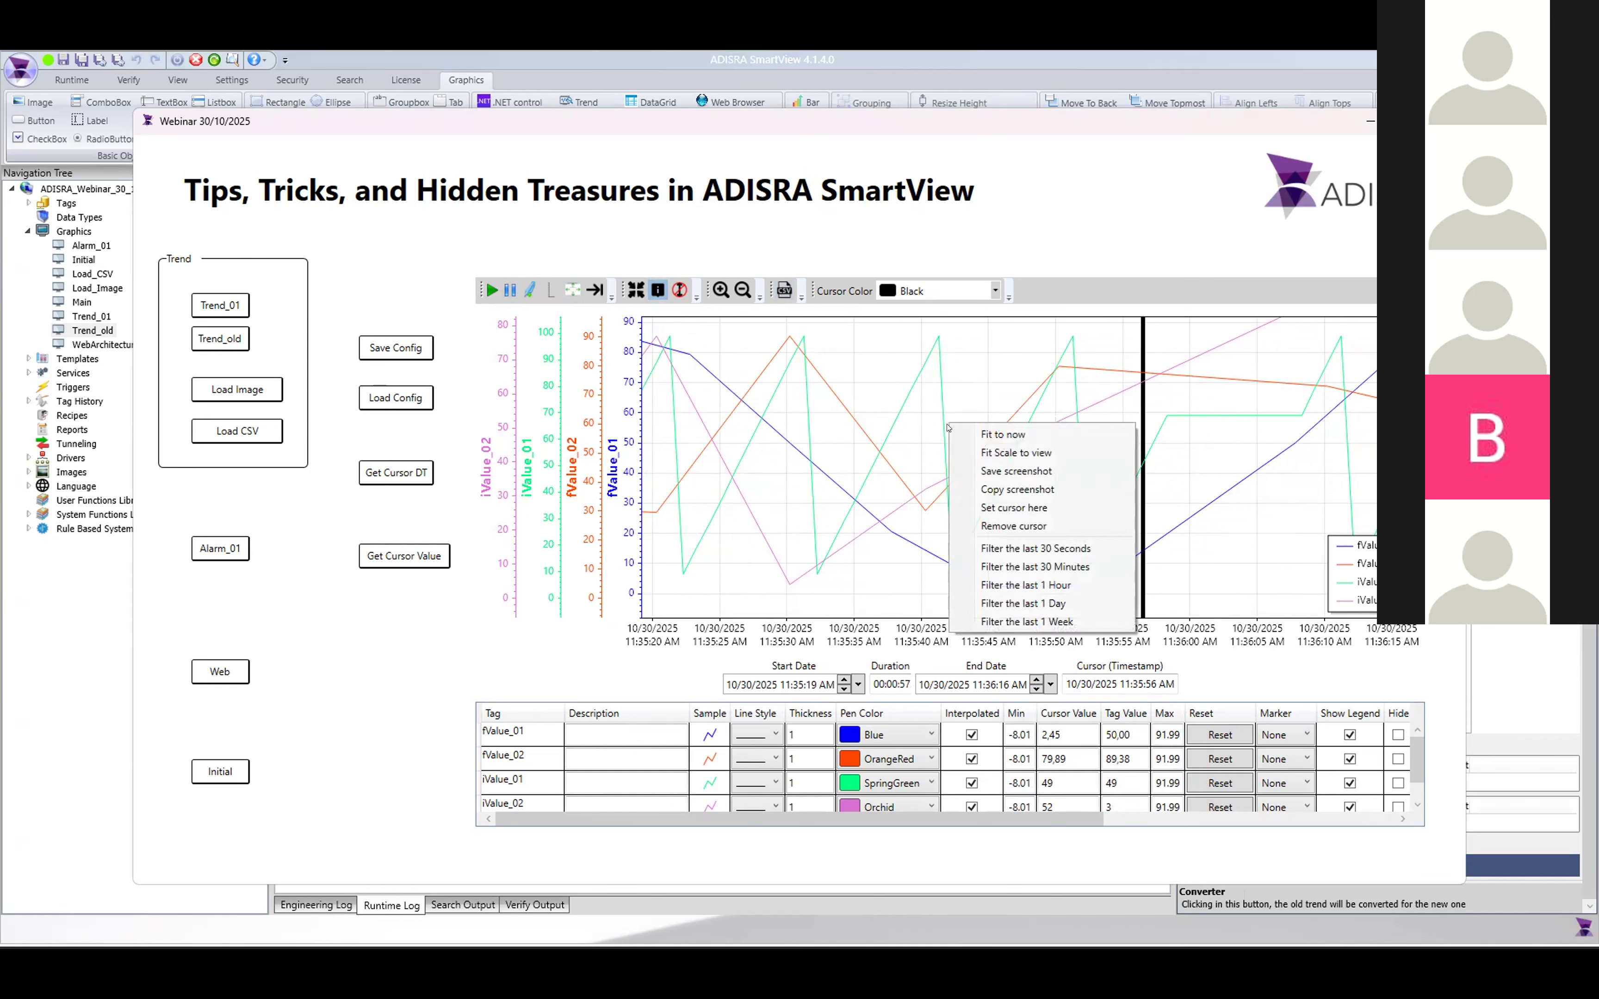
pyautogui.click(991, 565)
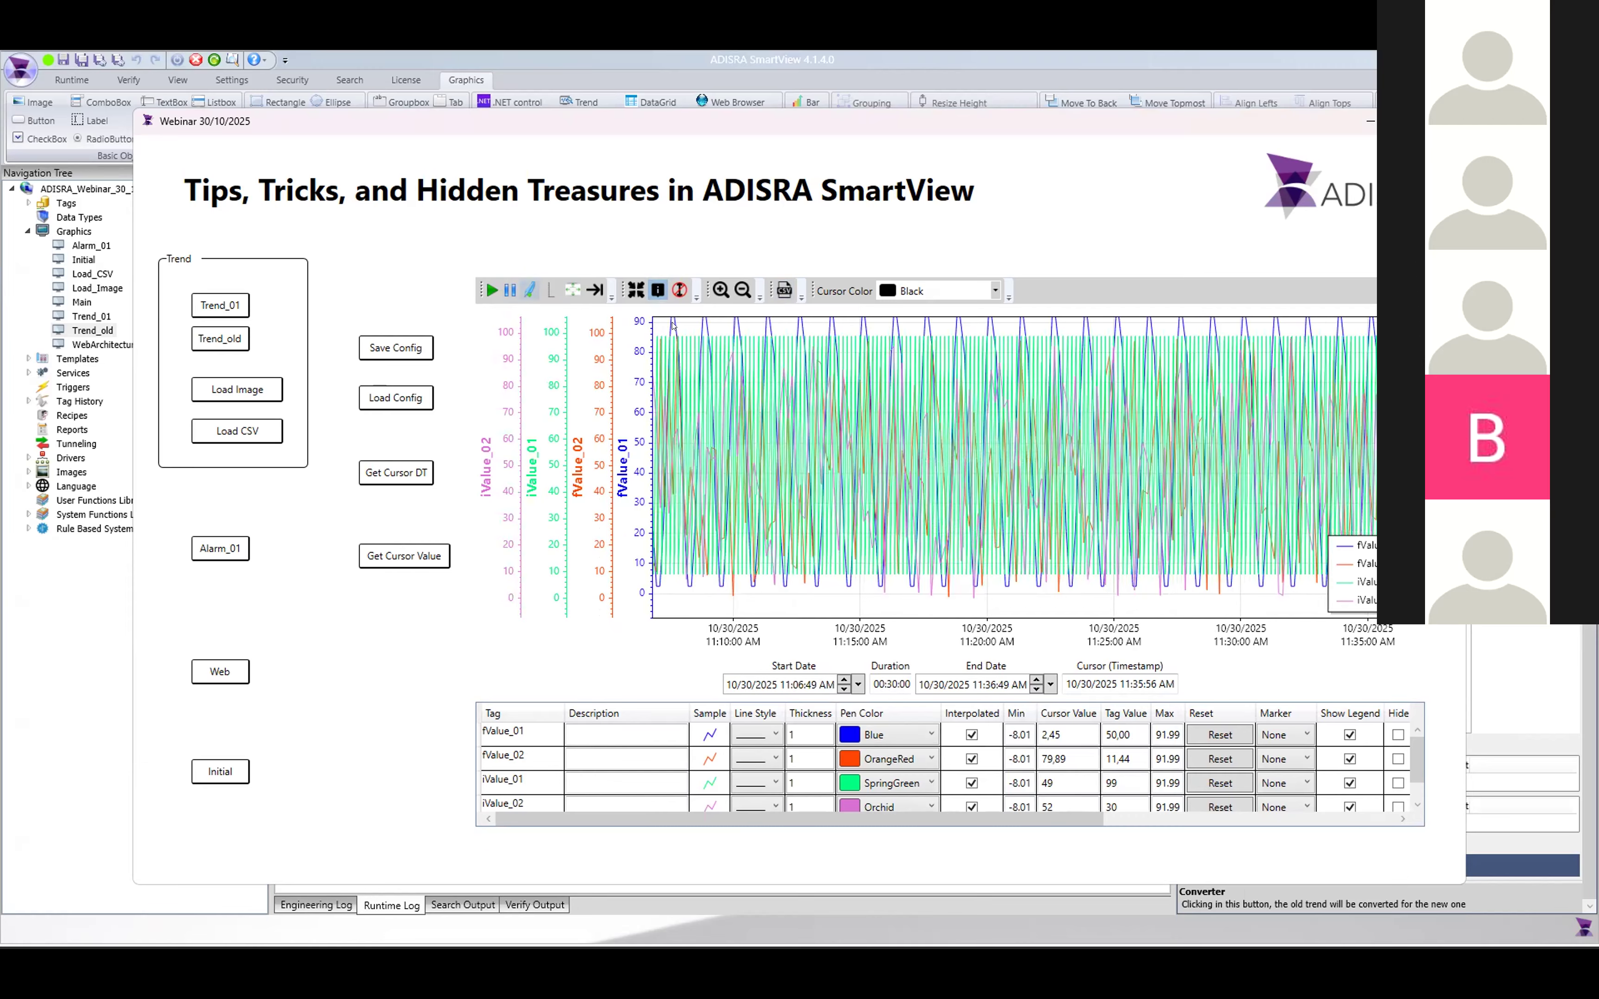
pyautogui.click(783, 291)
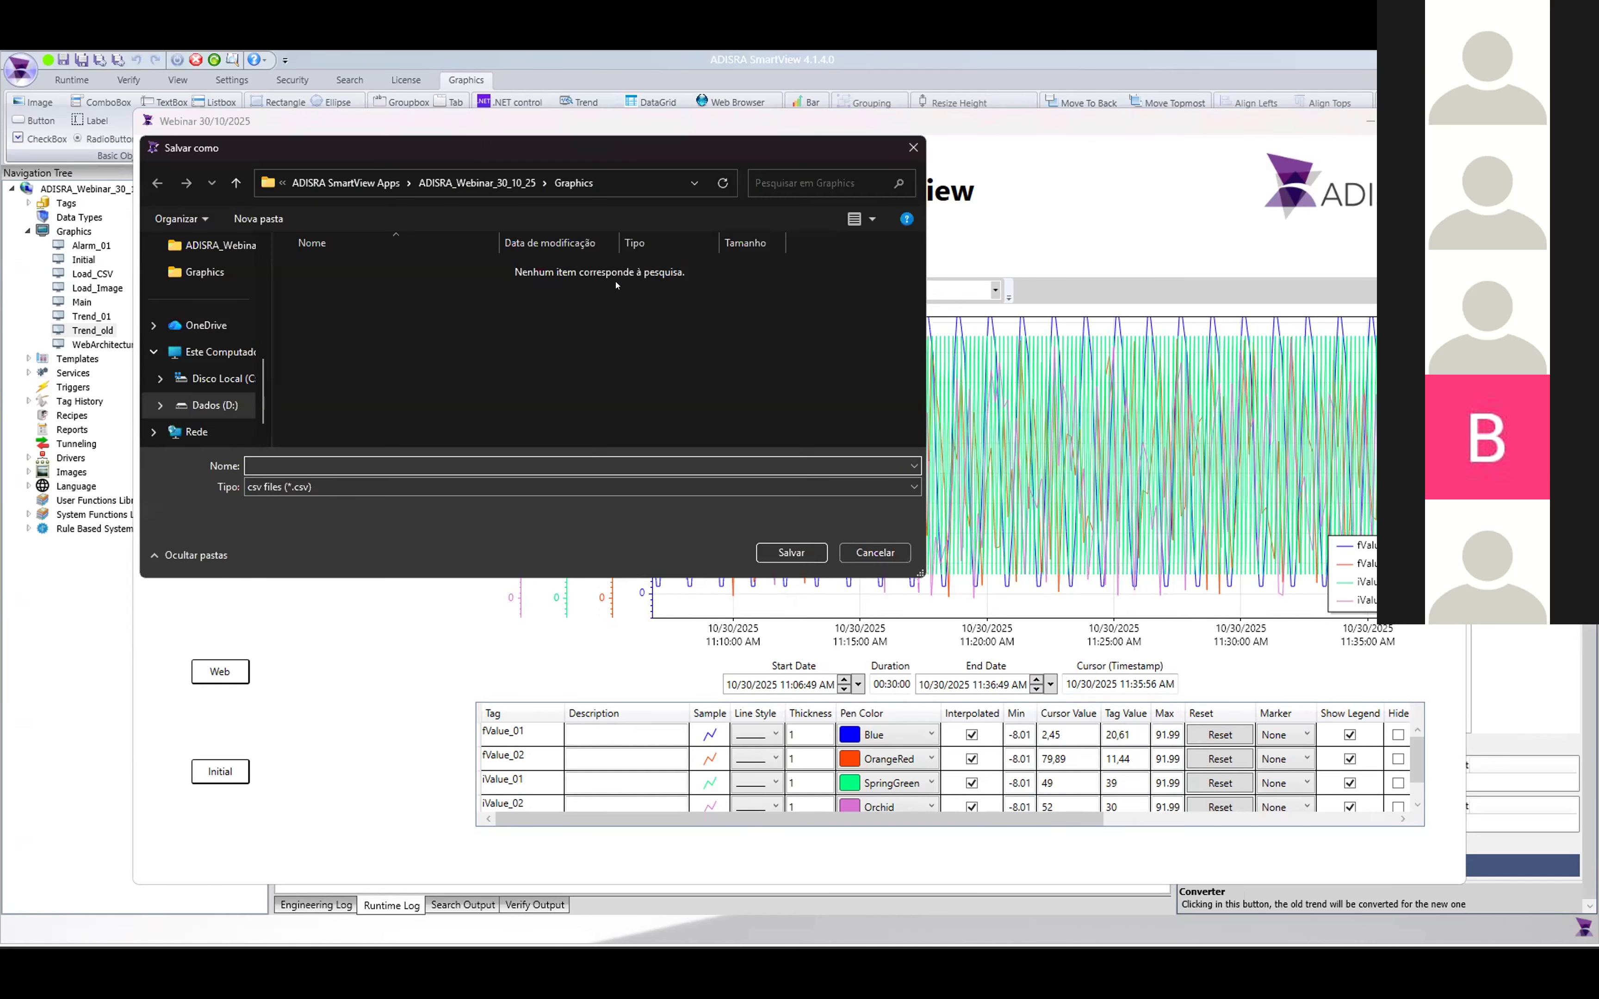
pyautogui.click(477, 183)
pyautogui.scroll(-5, 335, 429)
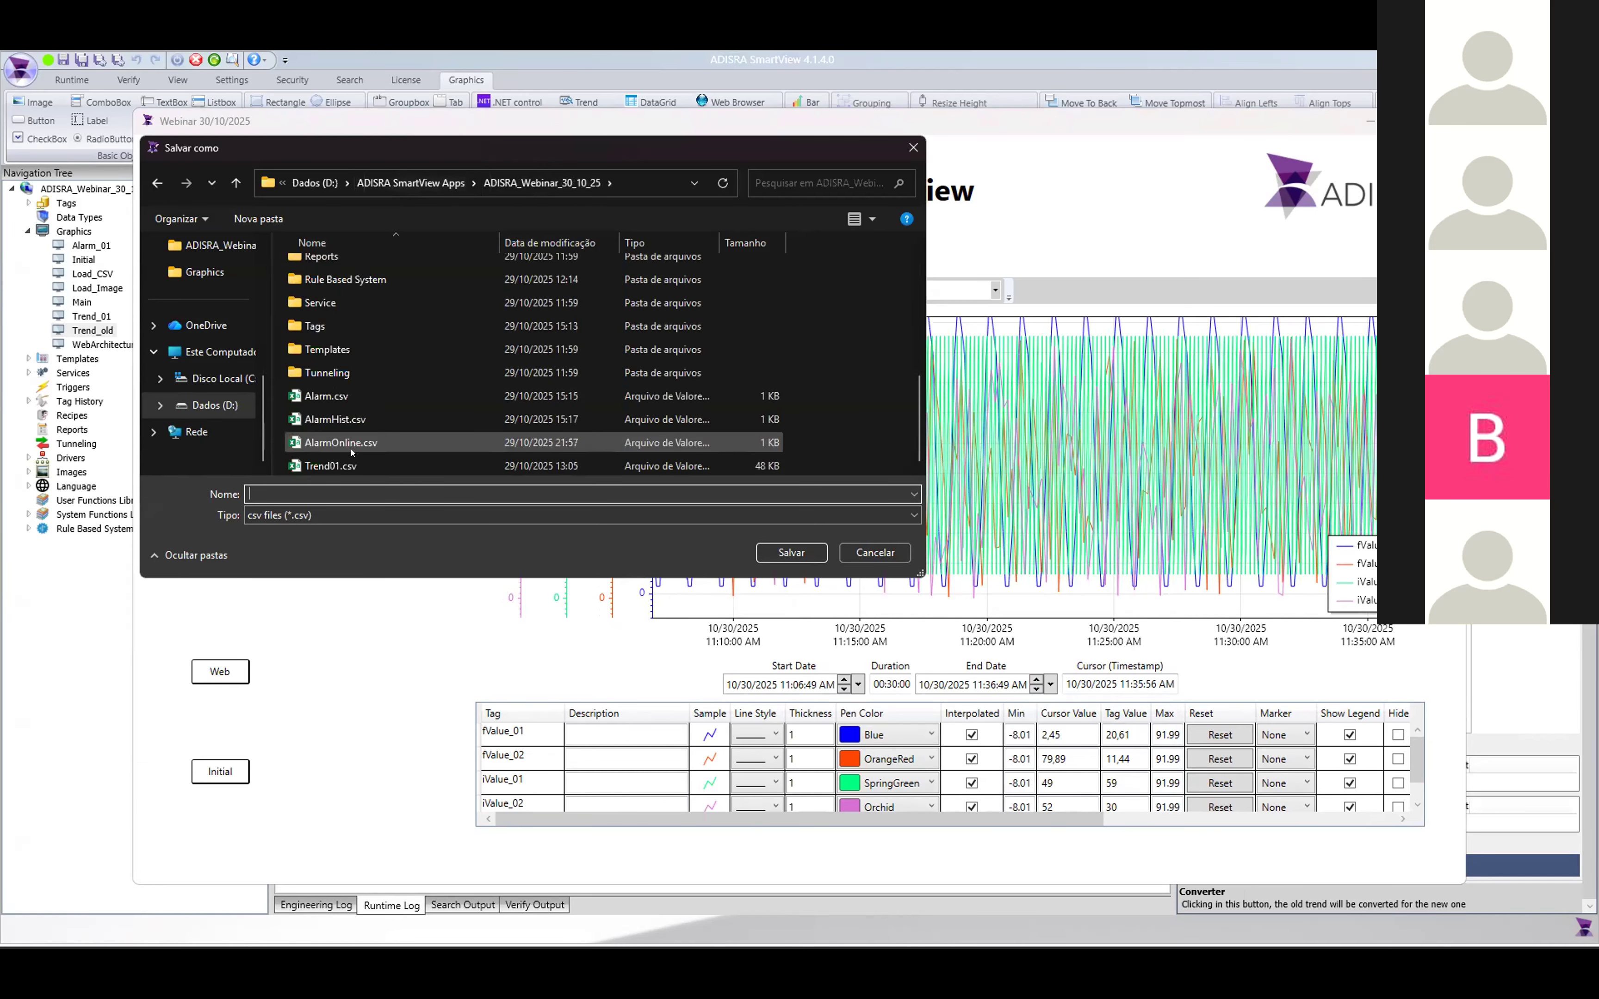
pyautogui.click(335, 466)
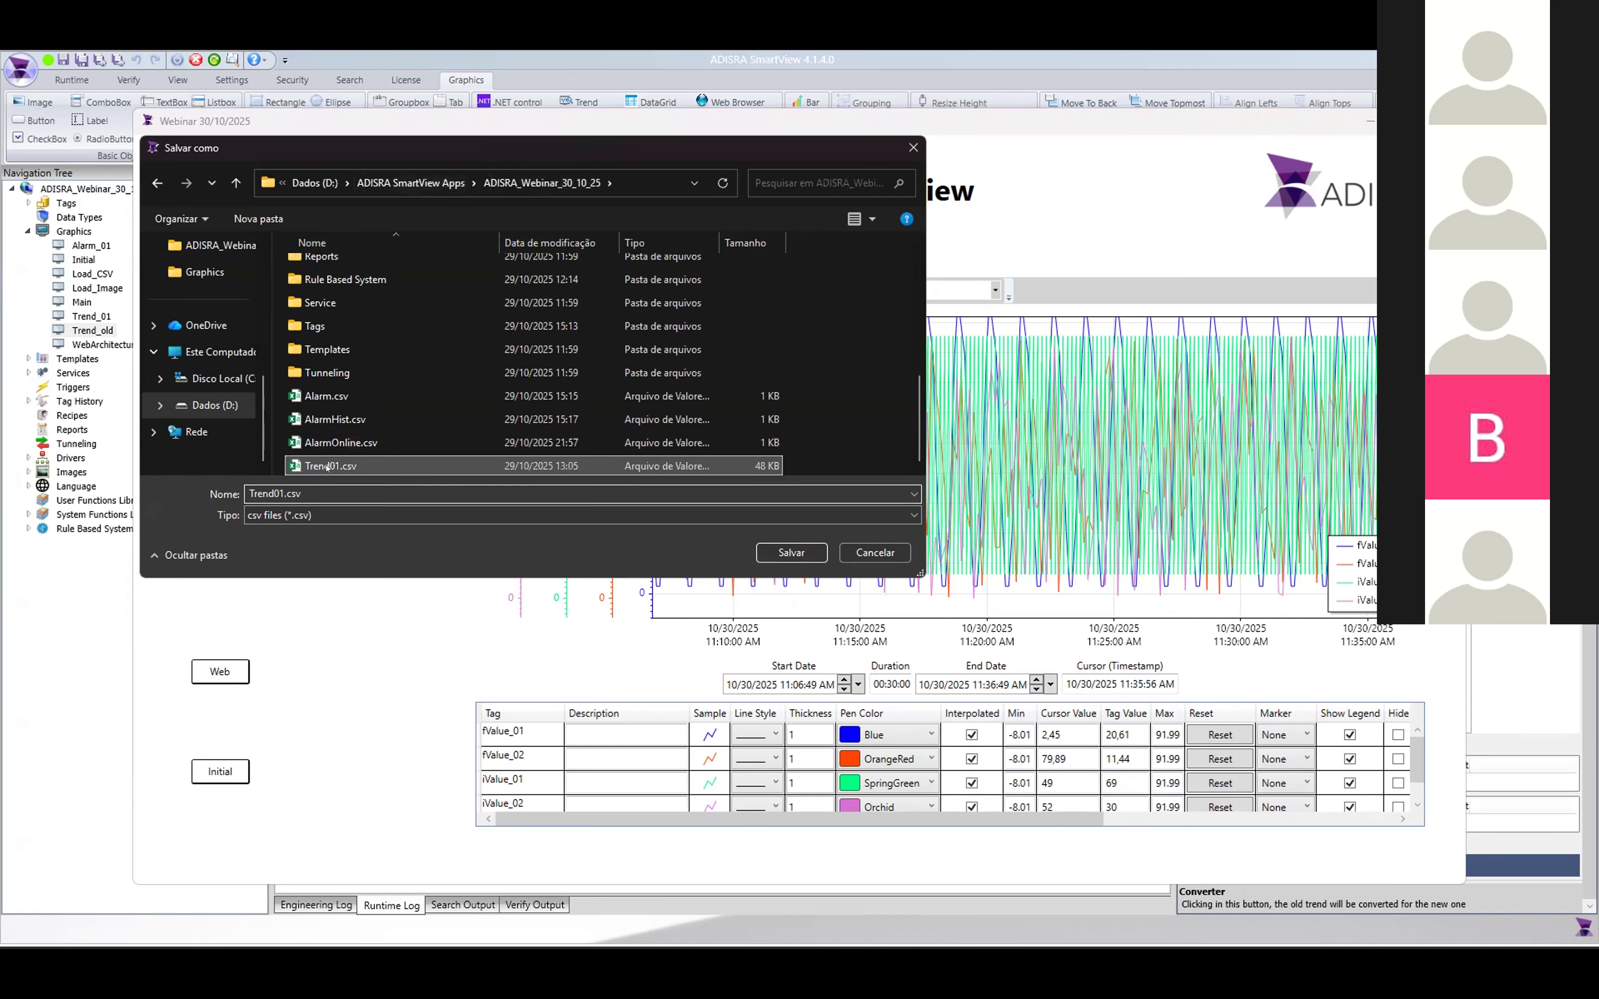
pyautogui.click(791, 551)
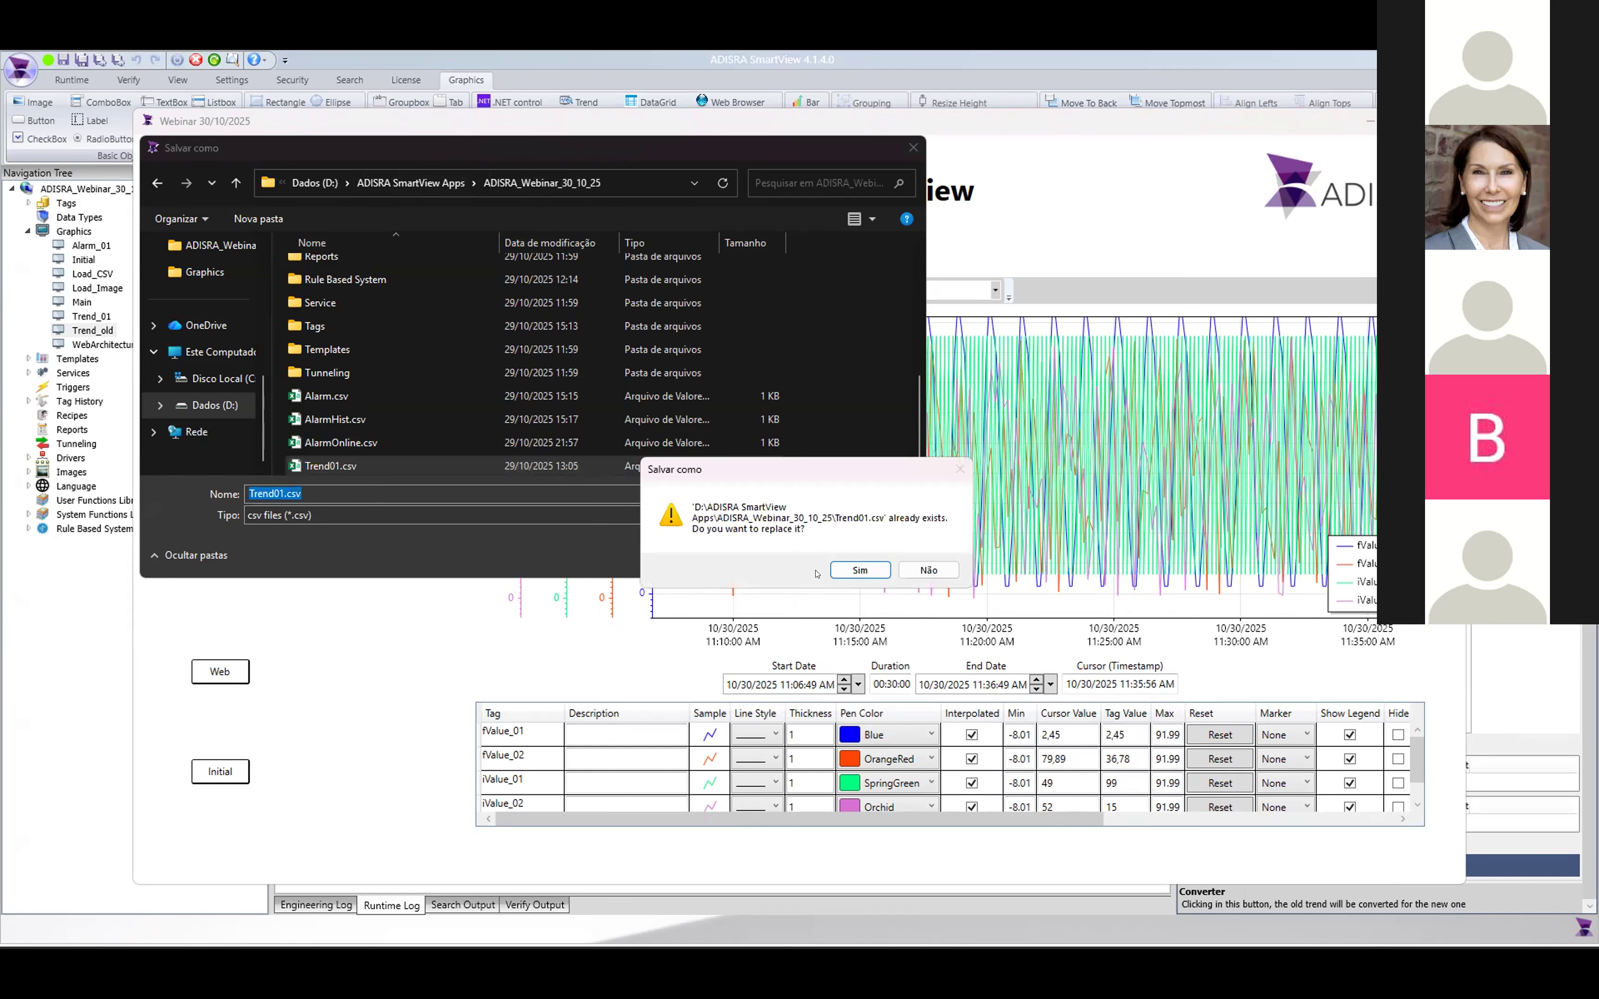
pyautogui.click(854, 570)
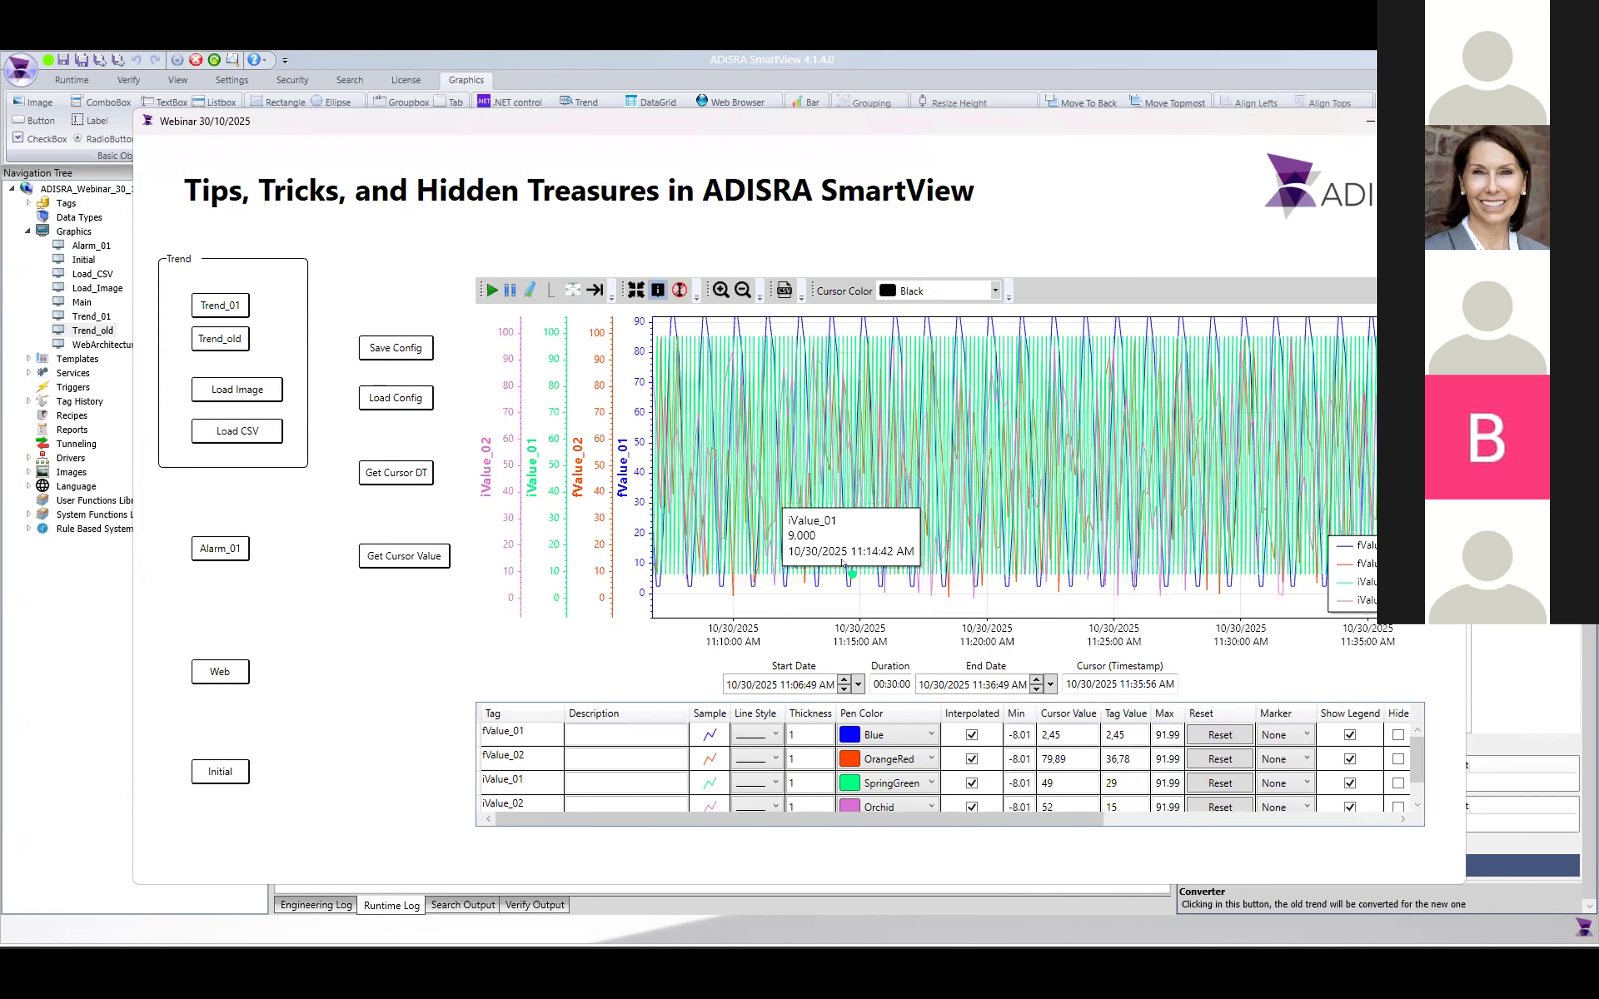
# - Open the Load CSV screen and look through the exported trend values in the data grid
pyautogui.click(243, 430)
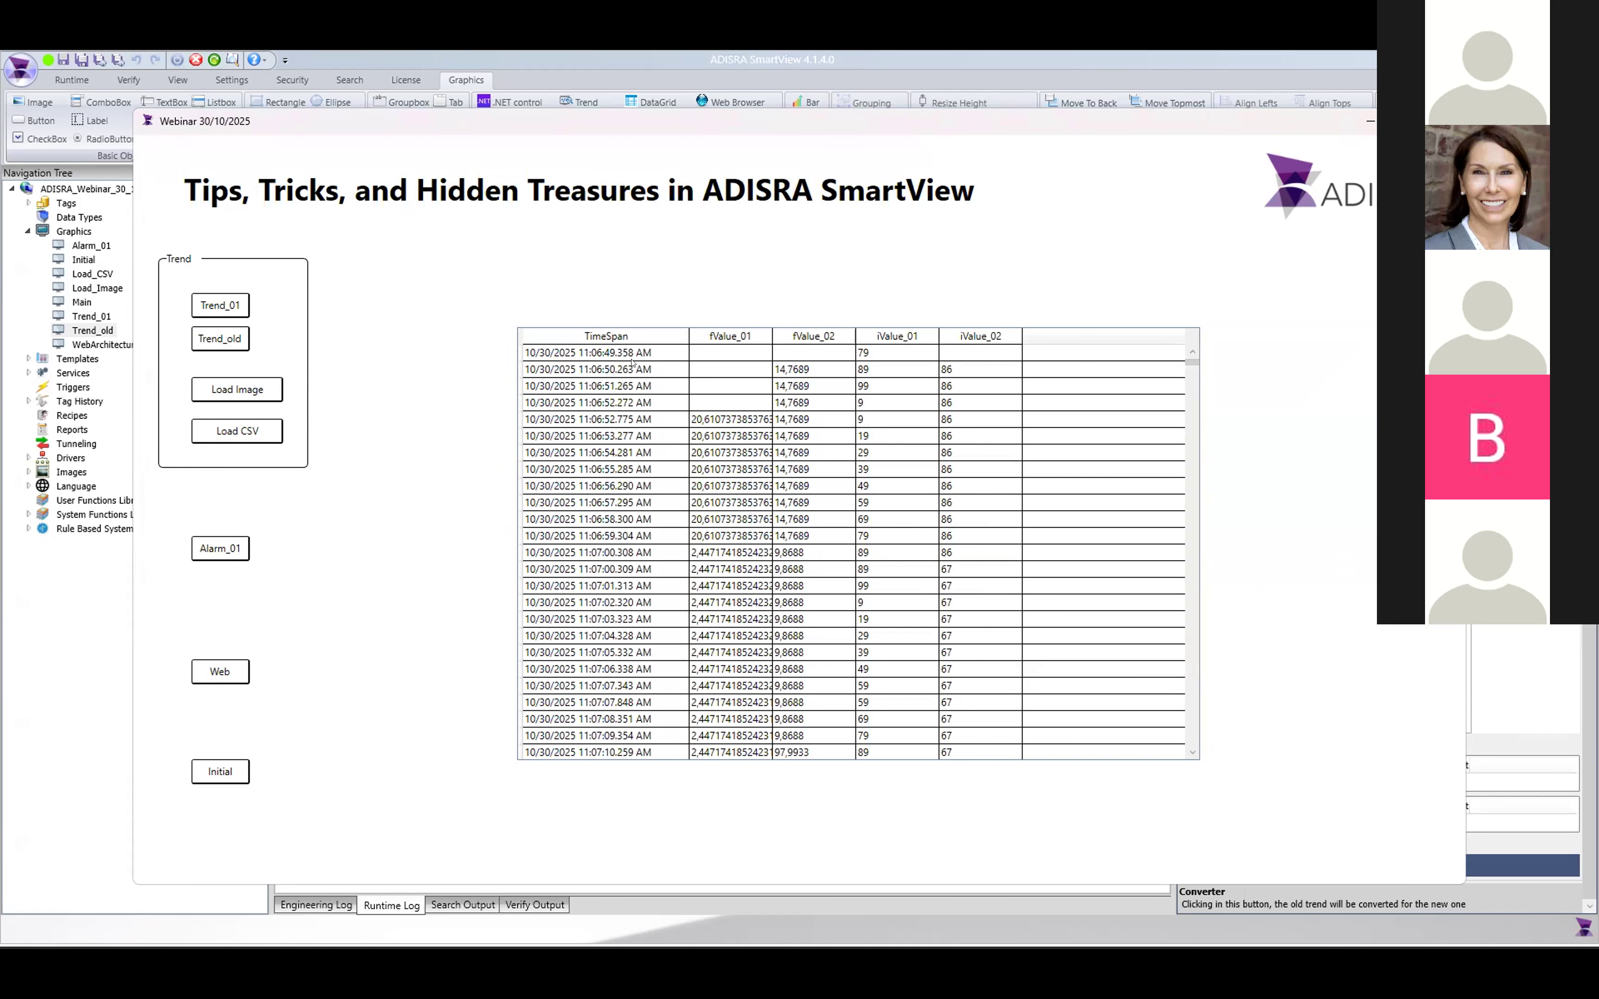
pyautogui.click(590, 353)
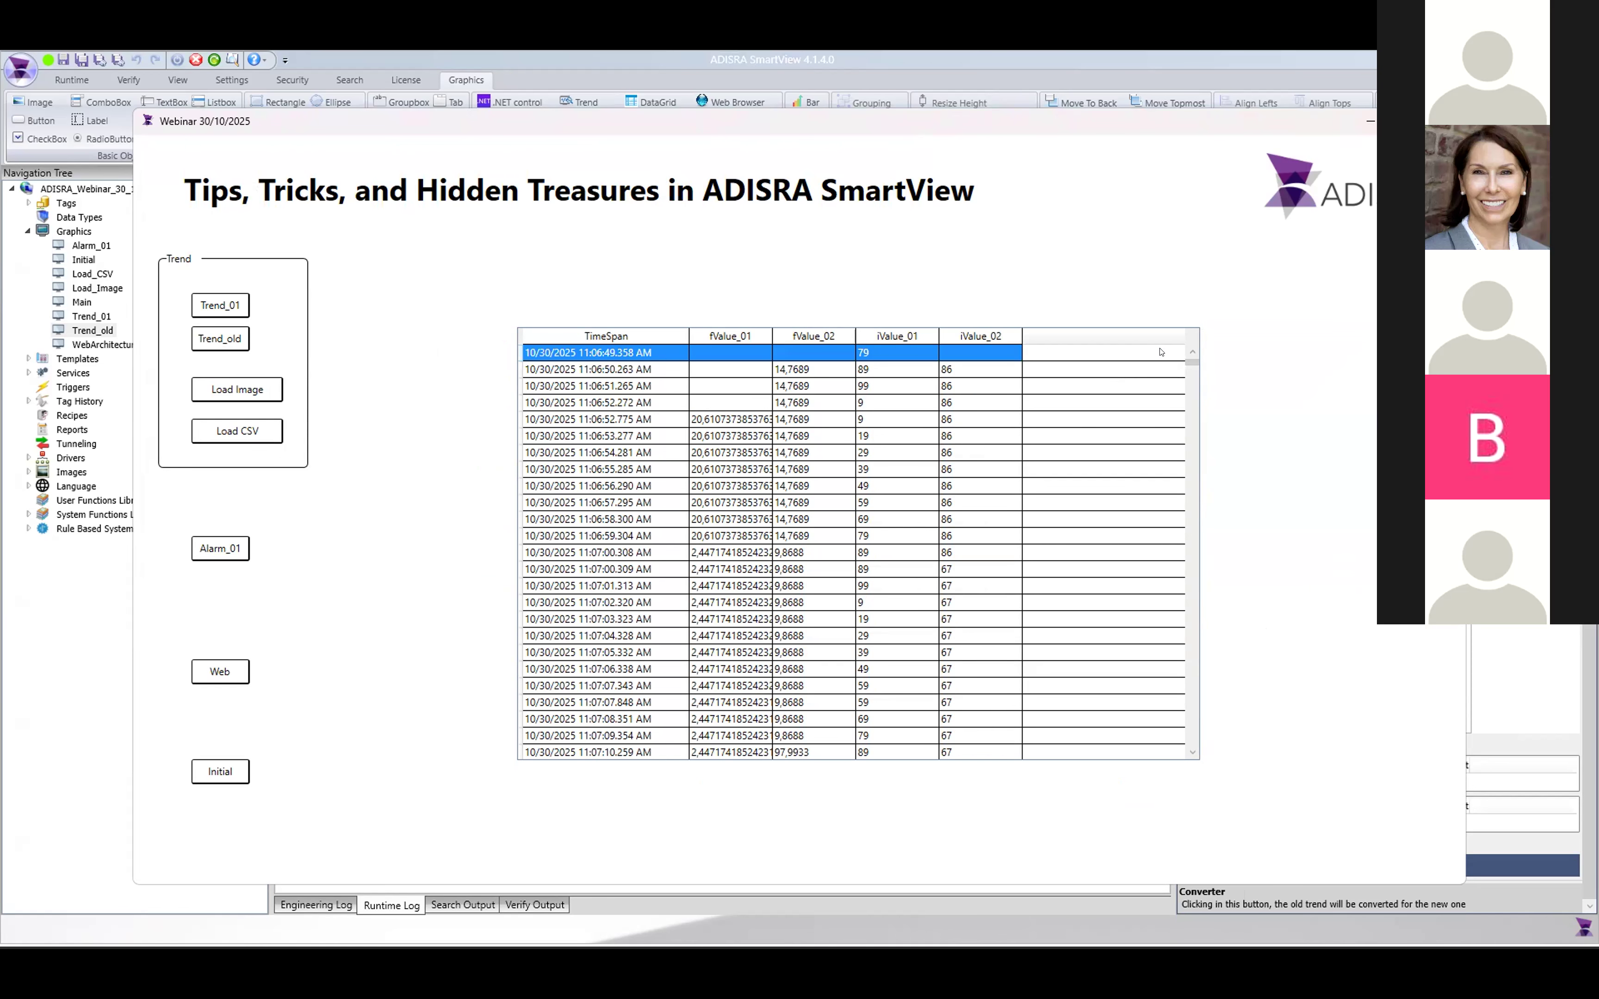
pyautogui.moveTo(1193, 363)
pyautogui.mouseDown()
pyautogui.moveTo(1191, 766)
pyautogui.moveTo(1190, 352)
pyautogui.mouseUp()
pyautogui.rightClick(1176, 531)
pyautogui.click(1149, 506)
pyautogui.click(1187, 520)
# - Return to the Trend_01 screen and review the plot's screenshot, cursor and time filter options without applying any
pyautogui.click(221, 308)
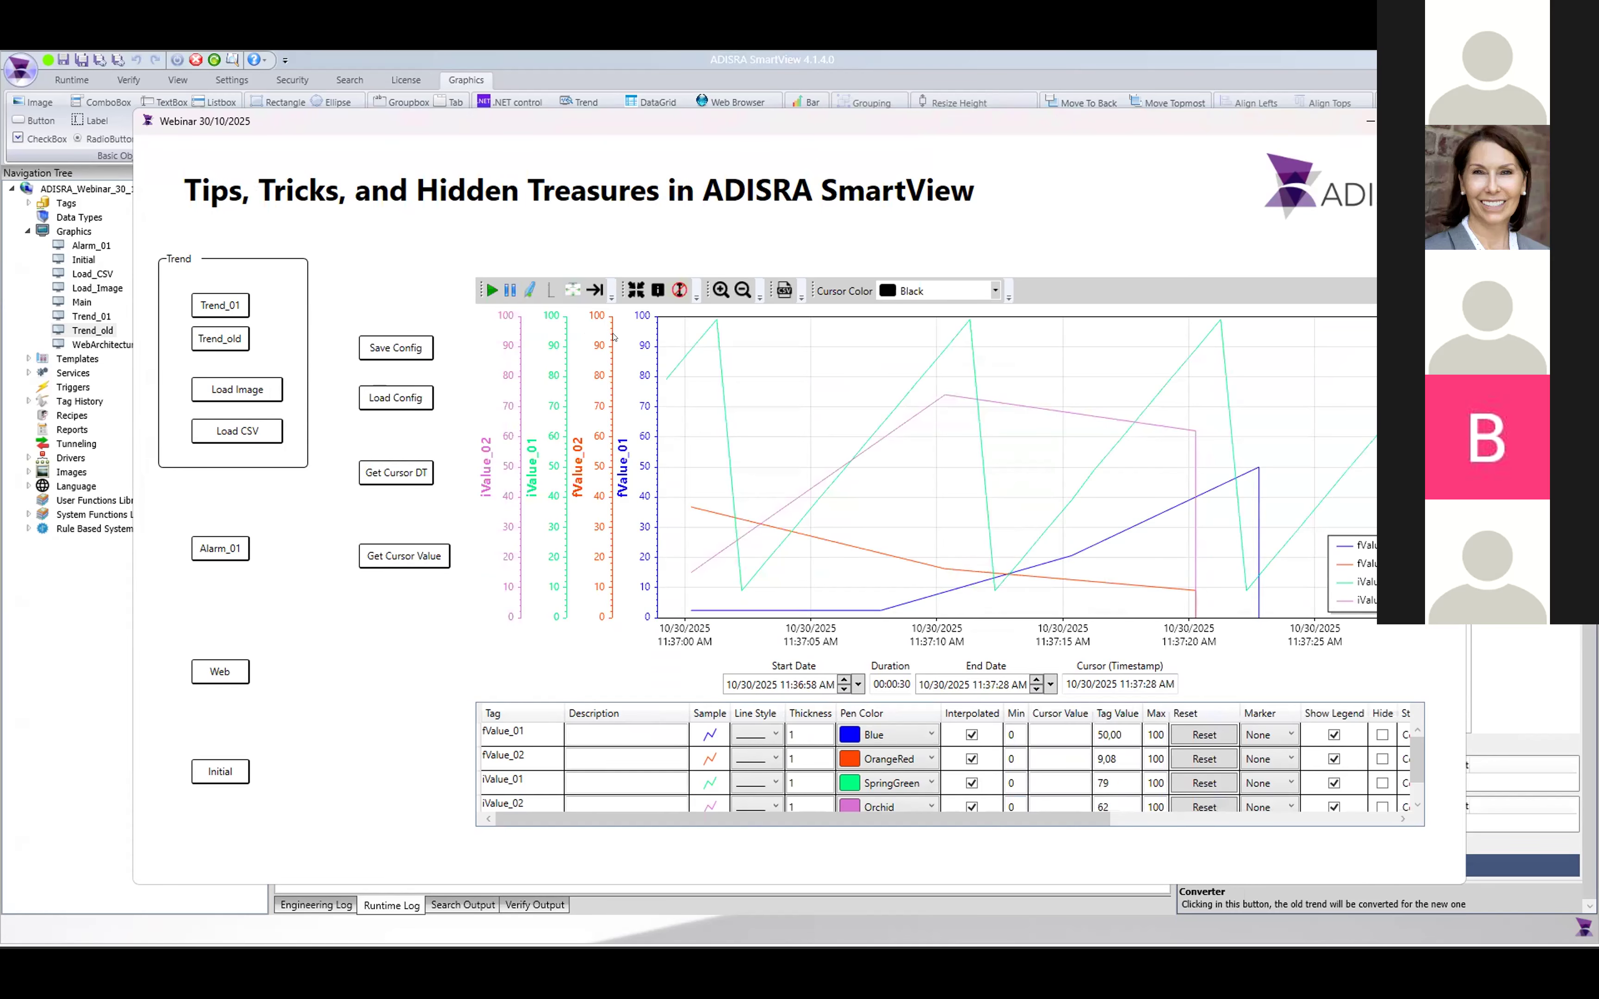
pyautogui.rightClick(829, 414)
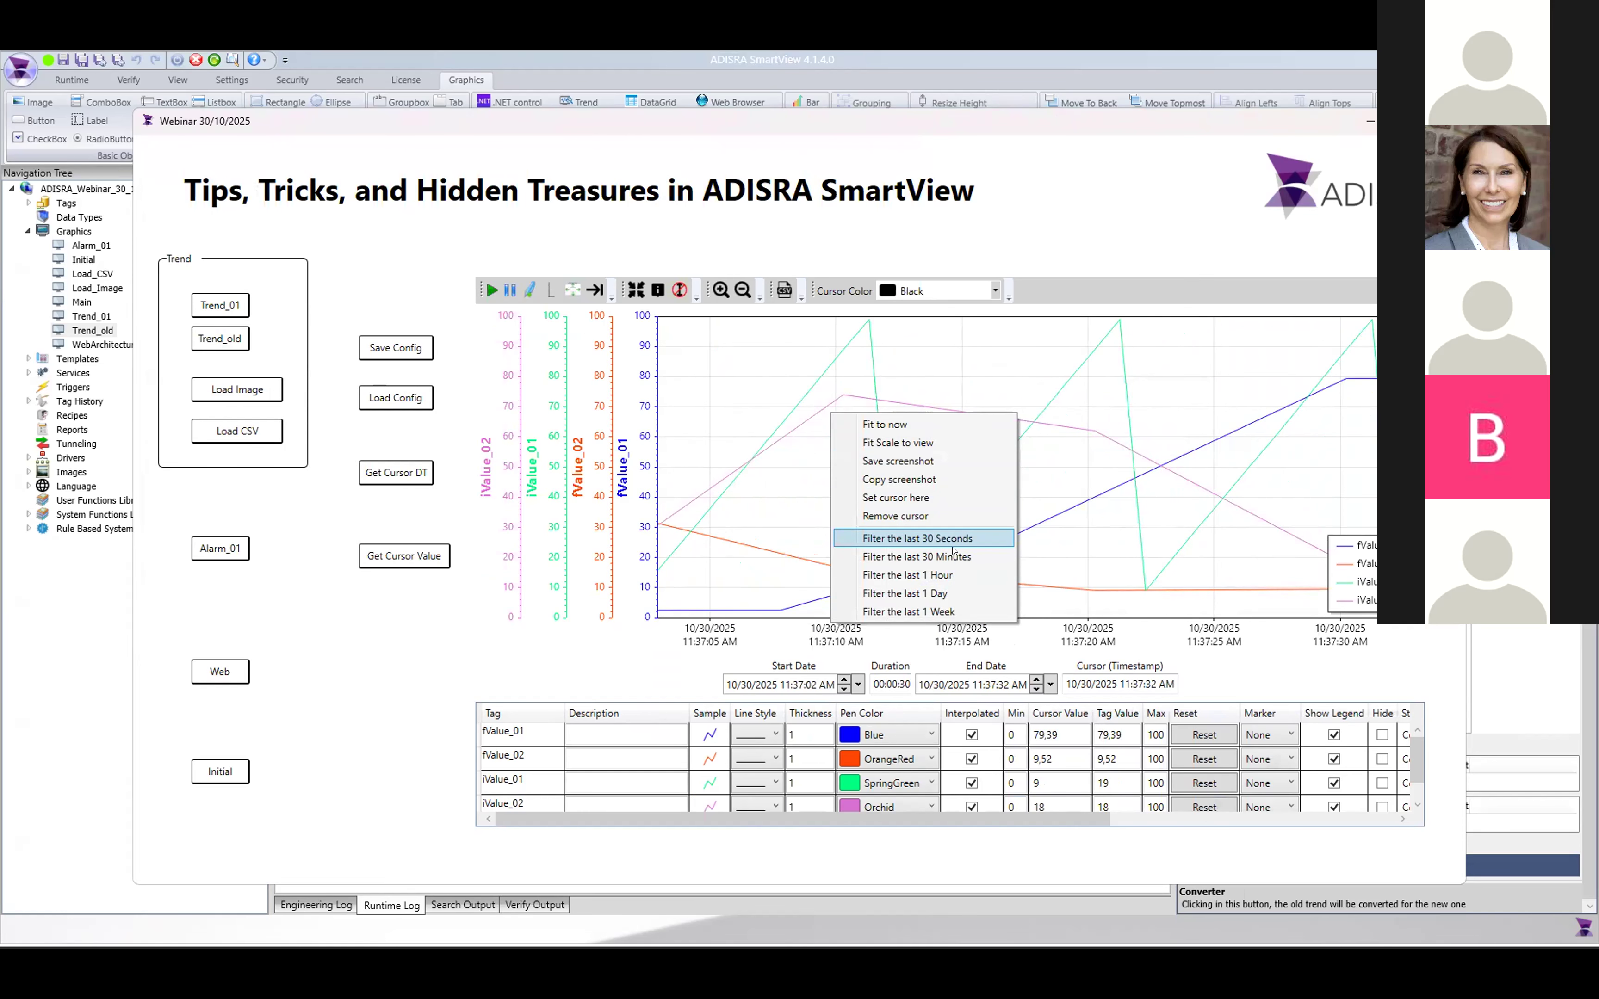
pyautogui.press('Down')
pyautogui.press('Down')
pyautogui.press('Down')
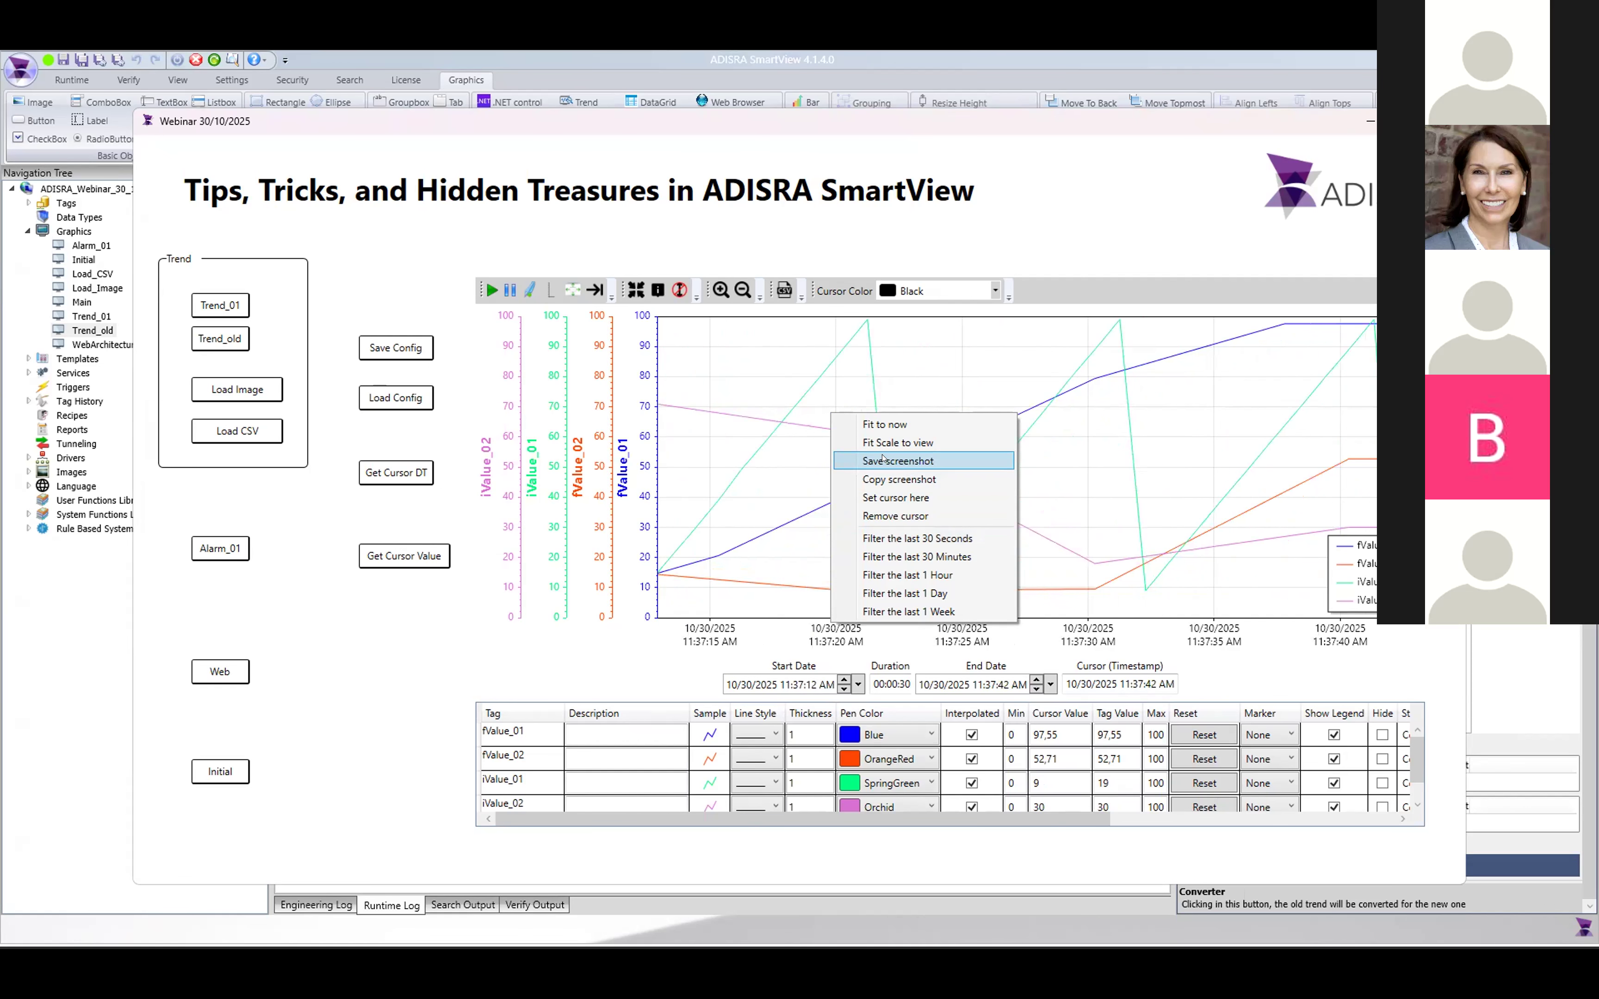
pyautogui.click(896, 215)
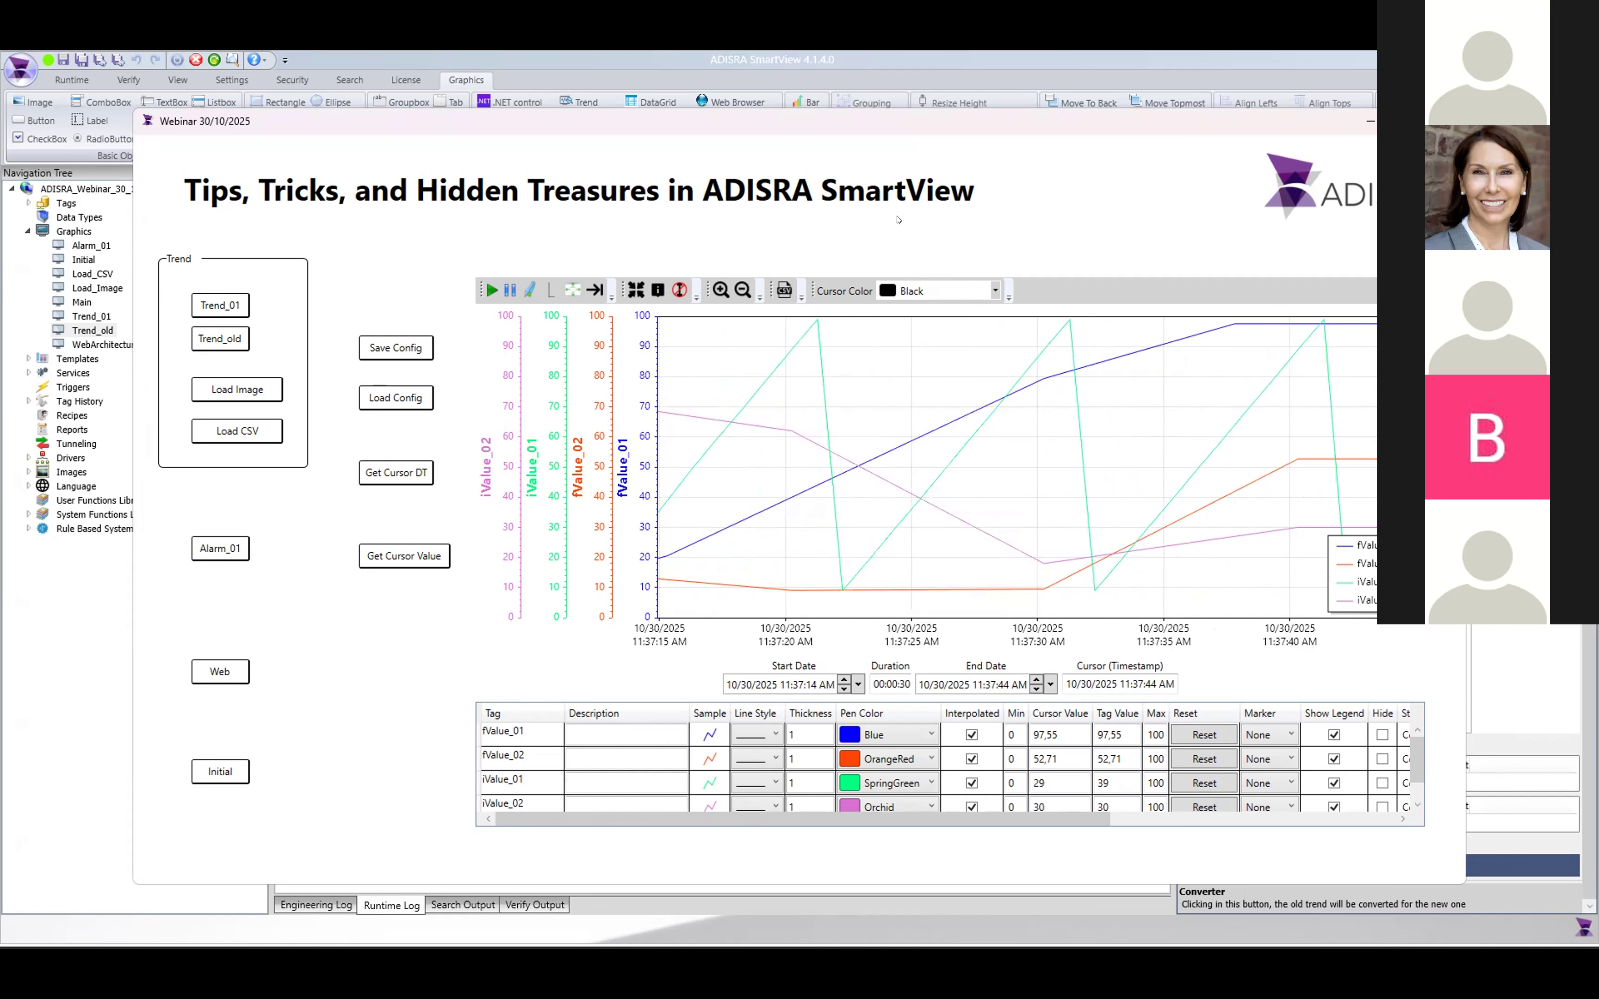
# - Switch the trend to a single shared Y-axis and filter the plot to the last 30 minutes
pyautogui.click(541, 285)
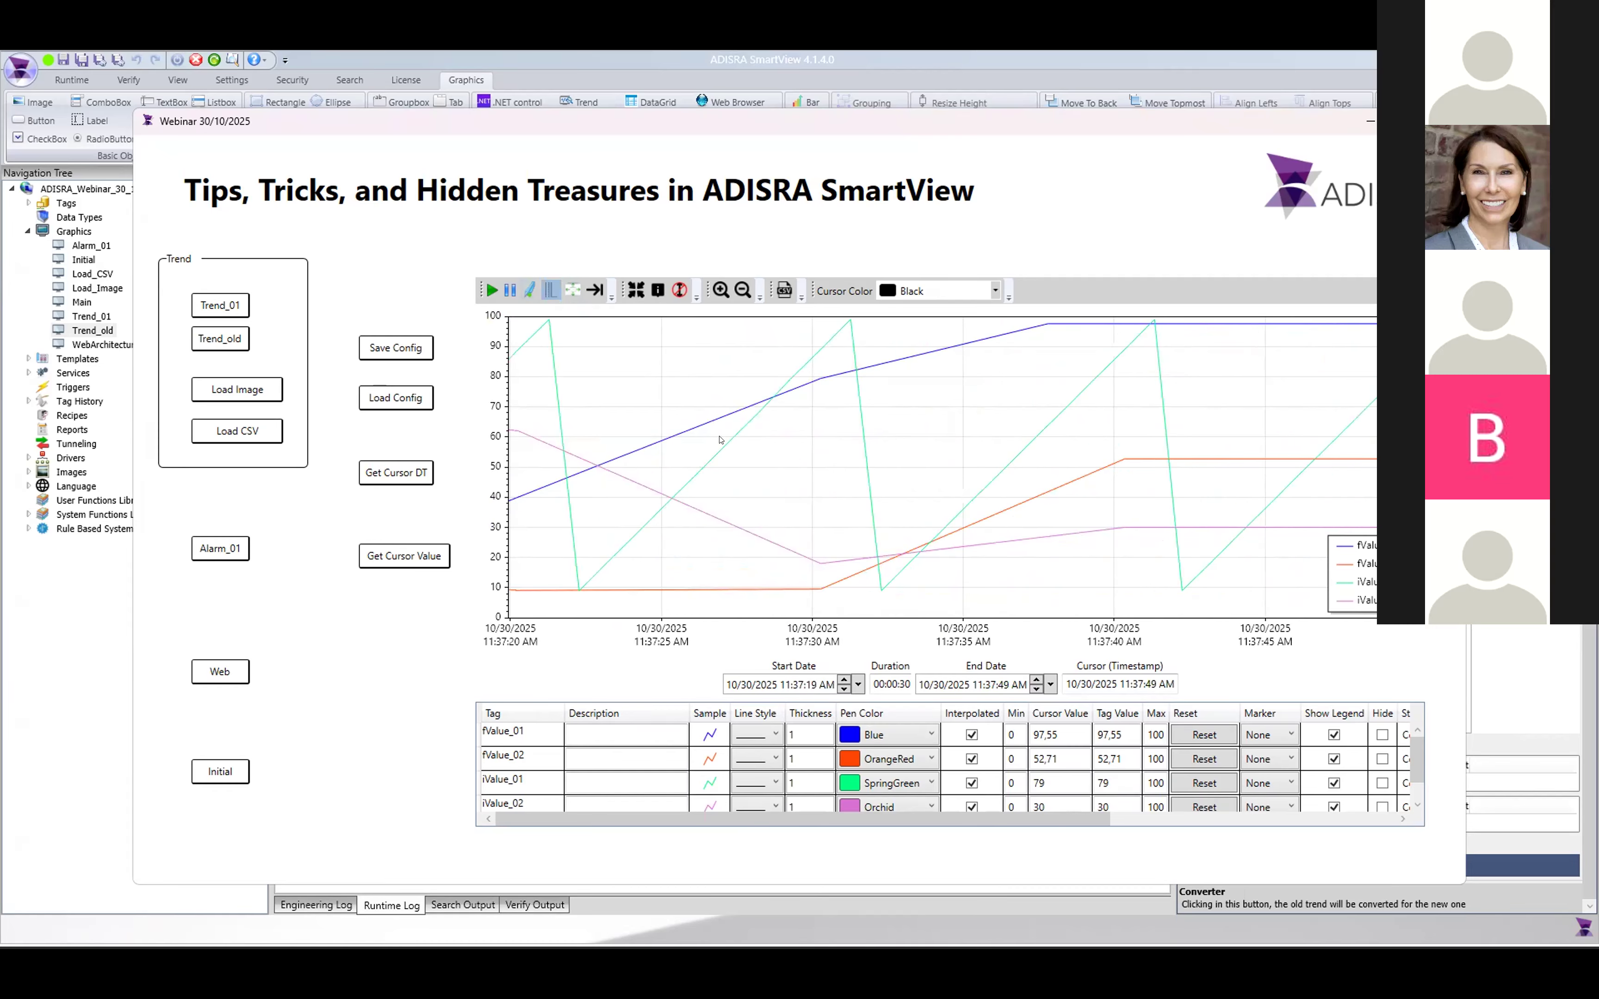
pyautogui.rightClick(802, 391)
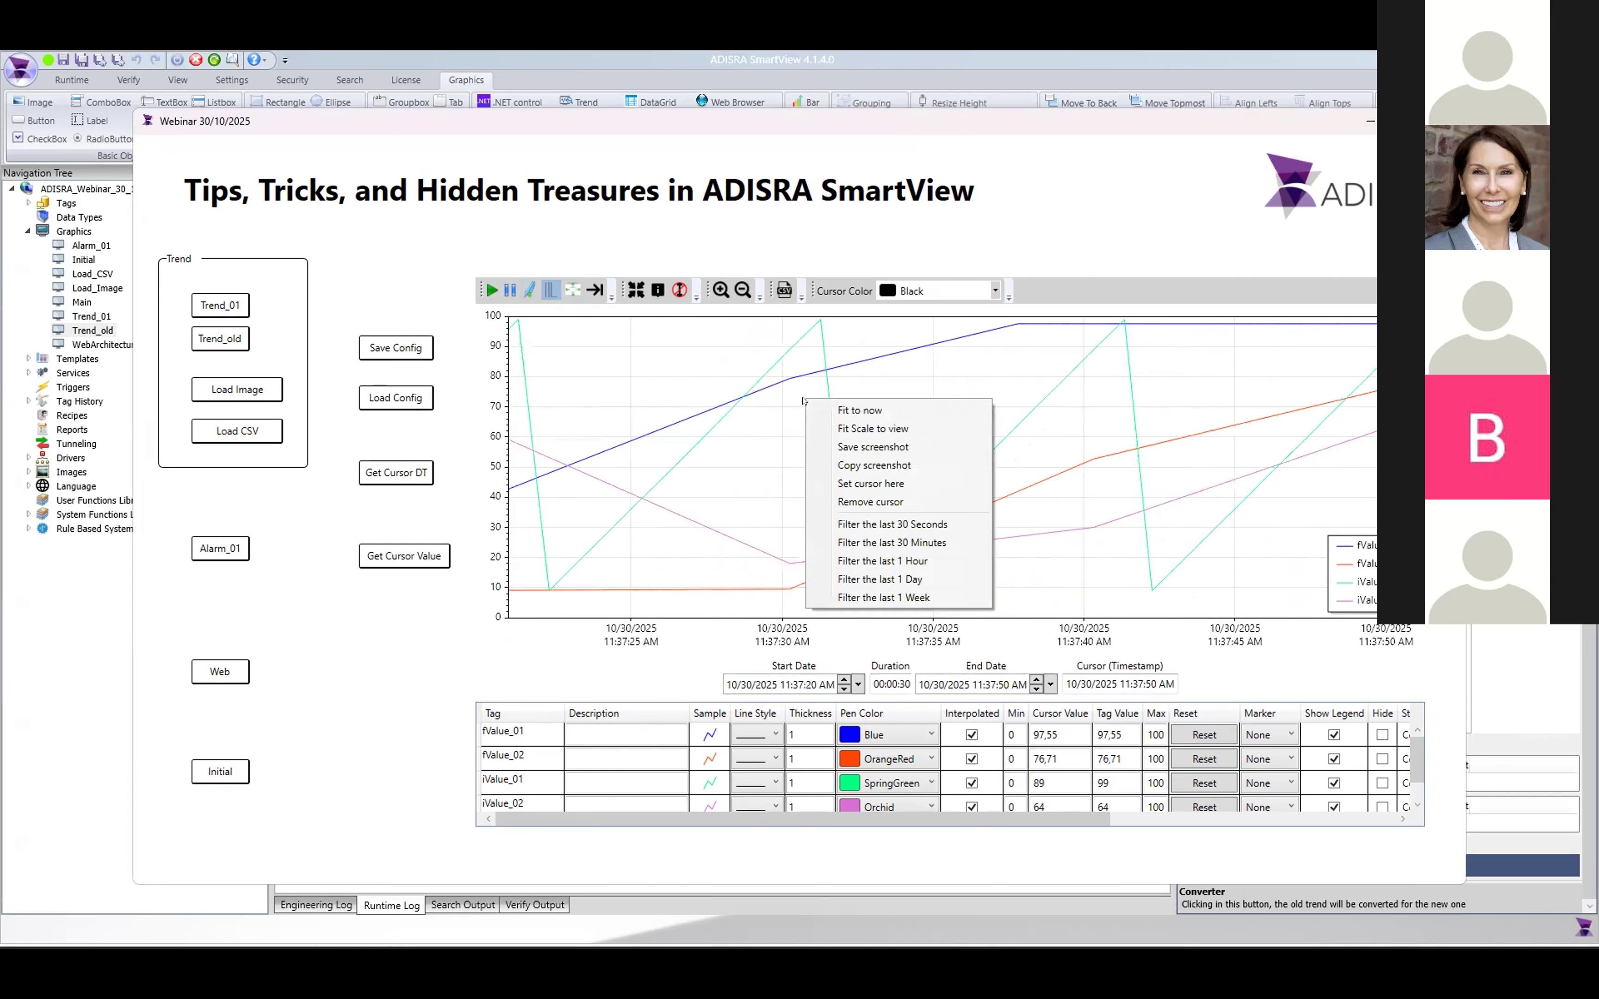
pyautogui.click(856, 523)
pyautogui.rightClick(885, 505)
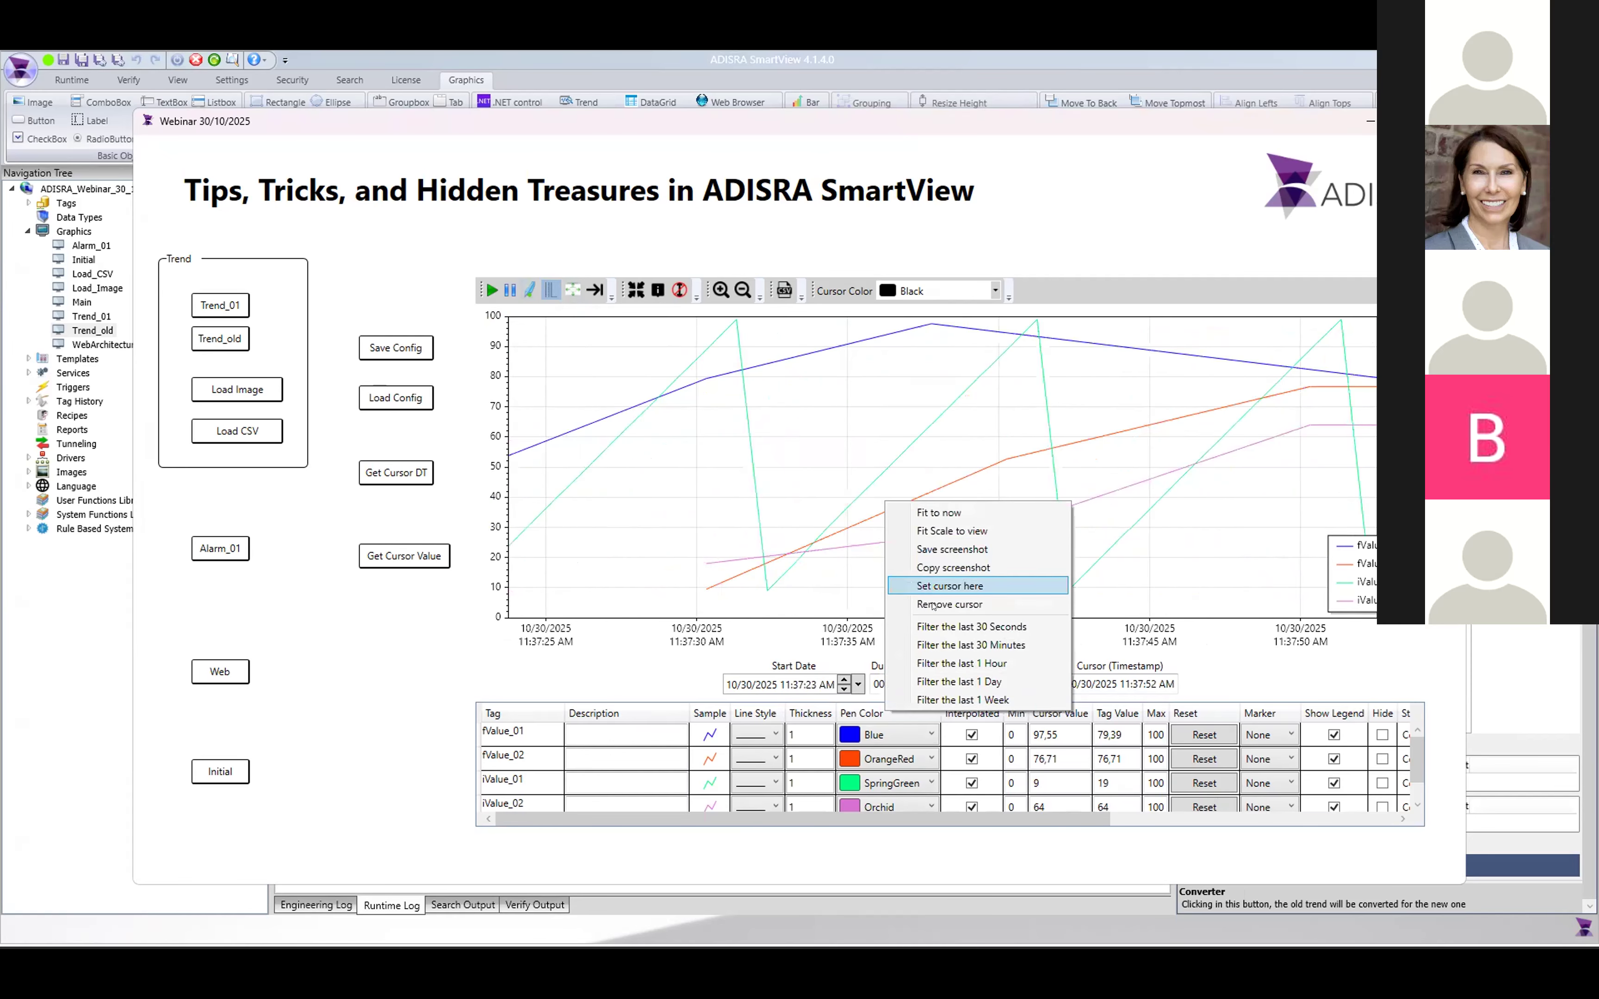
pyautogui.click(968, 645)
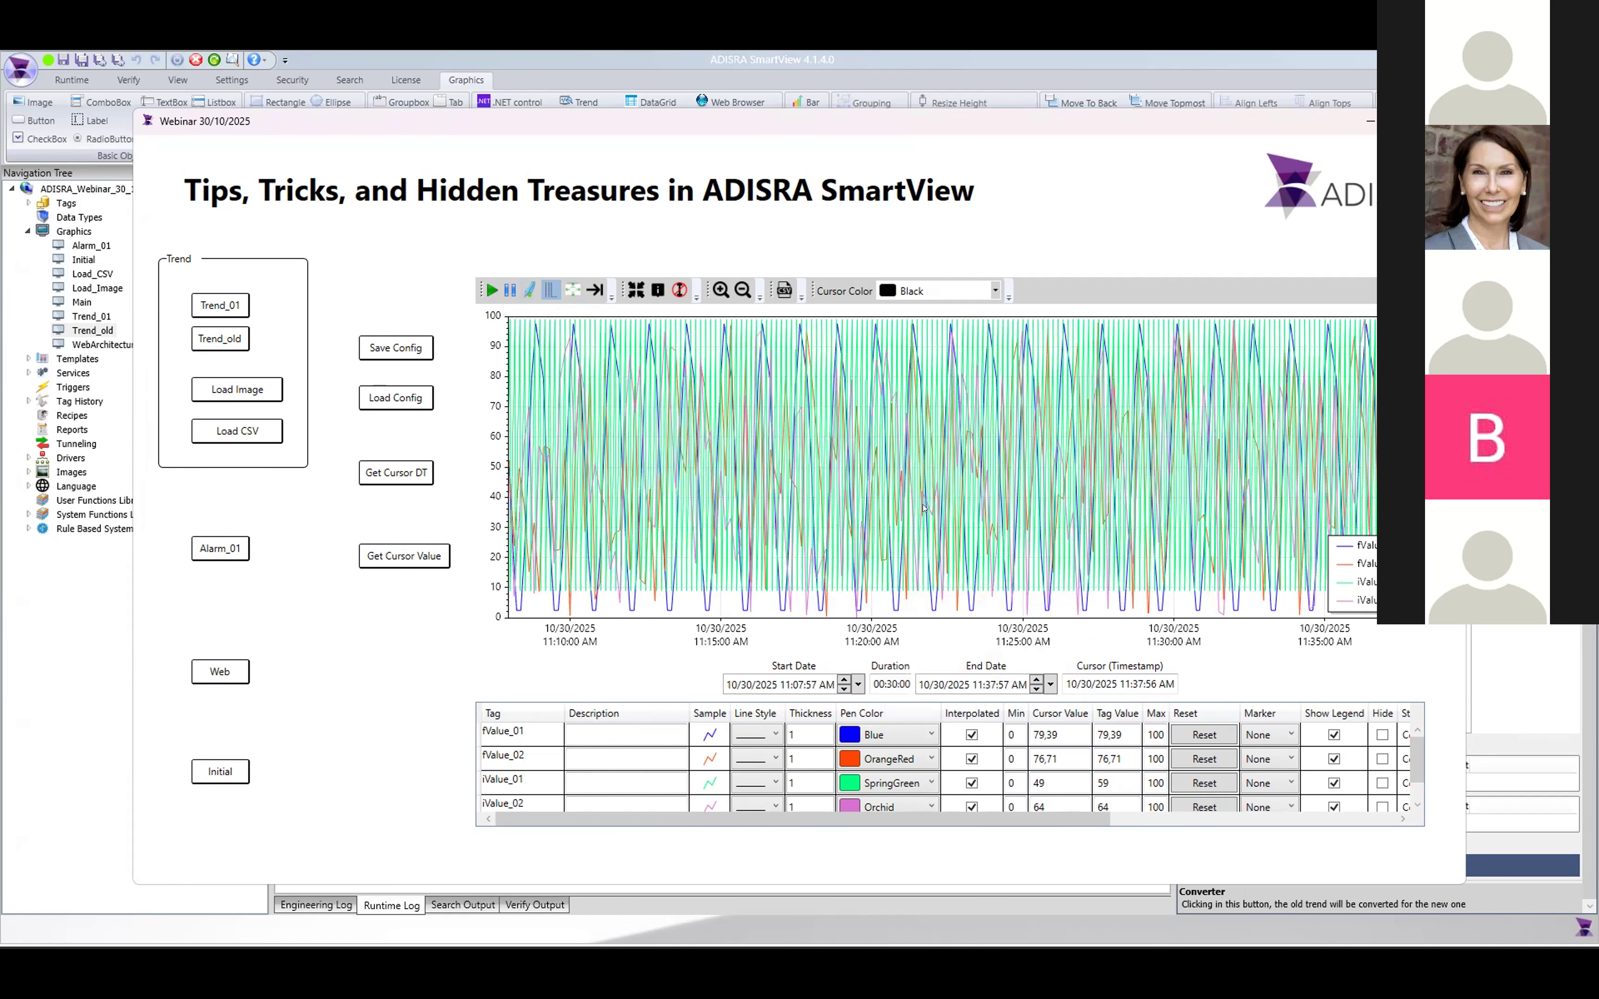
# - Save a PNG screenshot of the trend plot as Webinar3010 in the project's Images folder
pyautogui.click(949, 521)
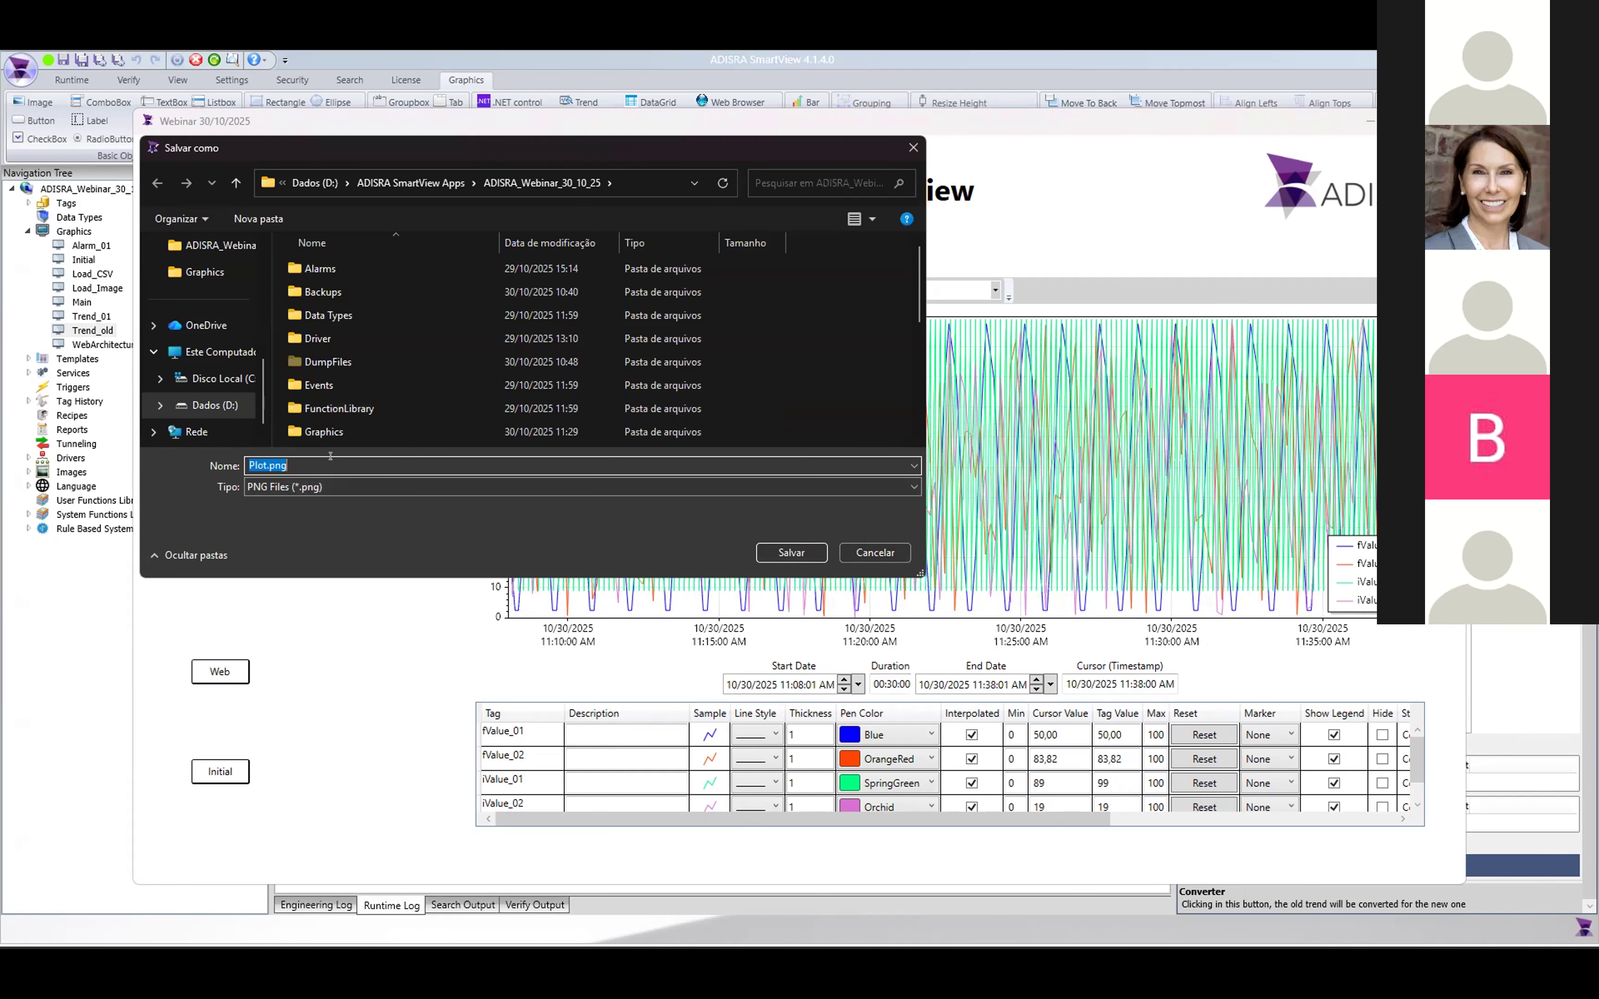
pyautogui.scroll(-3, 335, 401)
pyautogui.scroll(3, 335, 401)
pyautogui.scroll(-3, 336, 401)
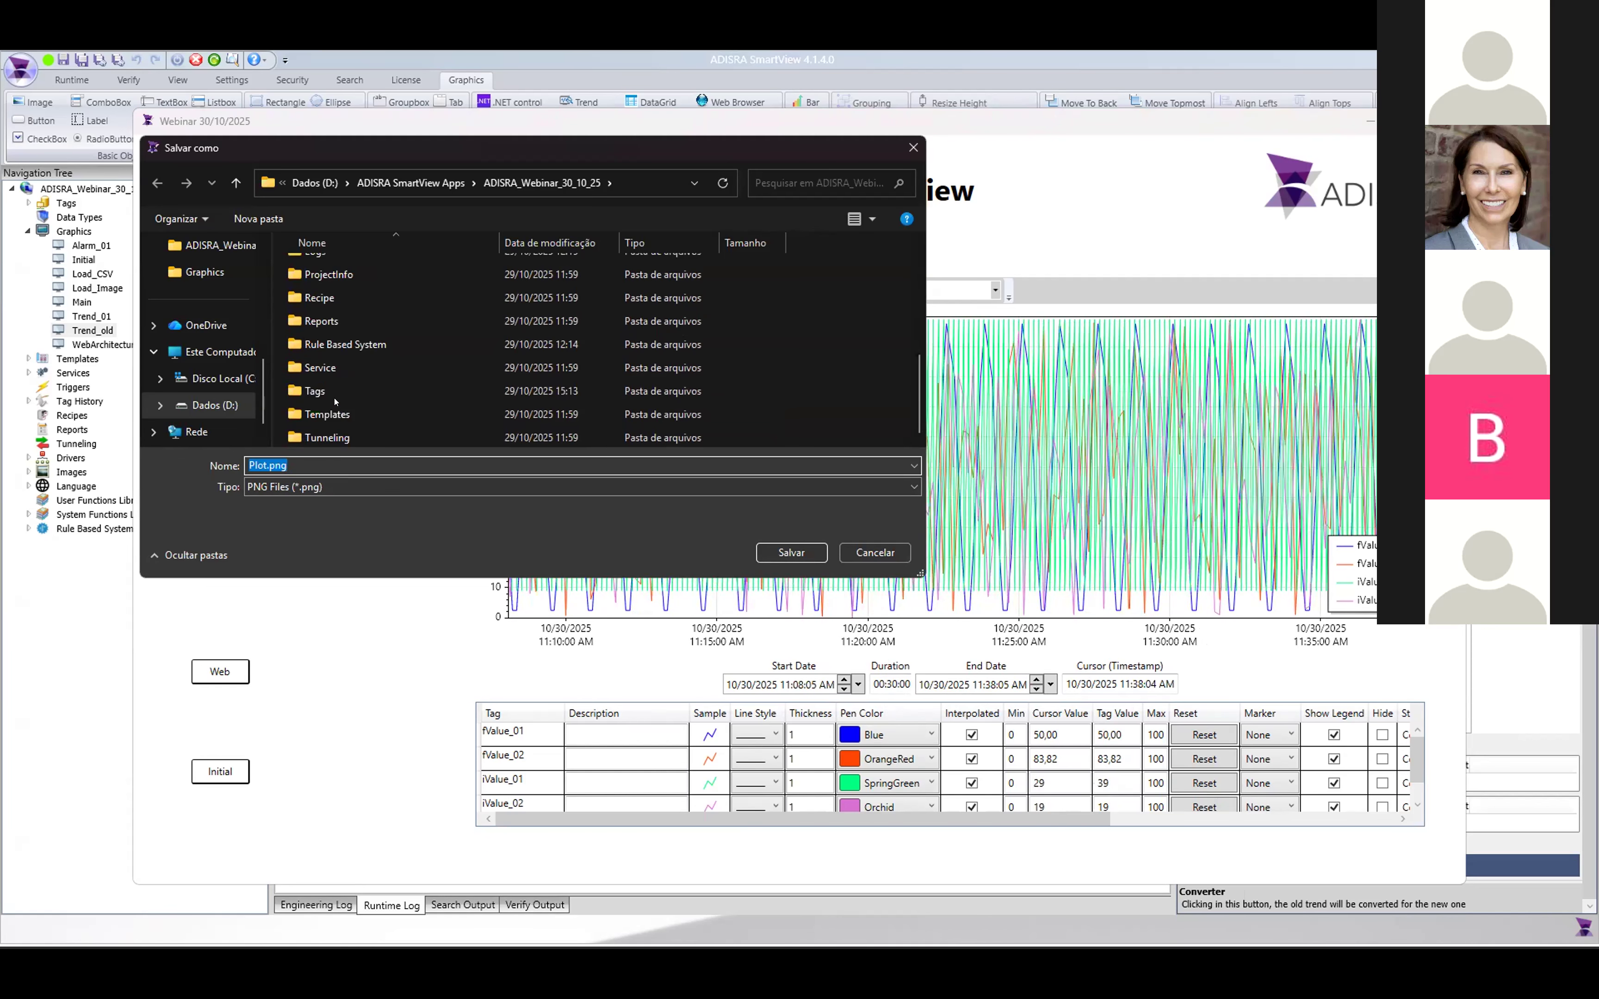
pyautogui.scroll(2, 335, 401)
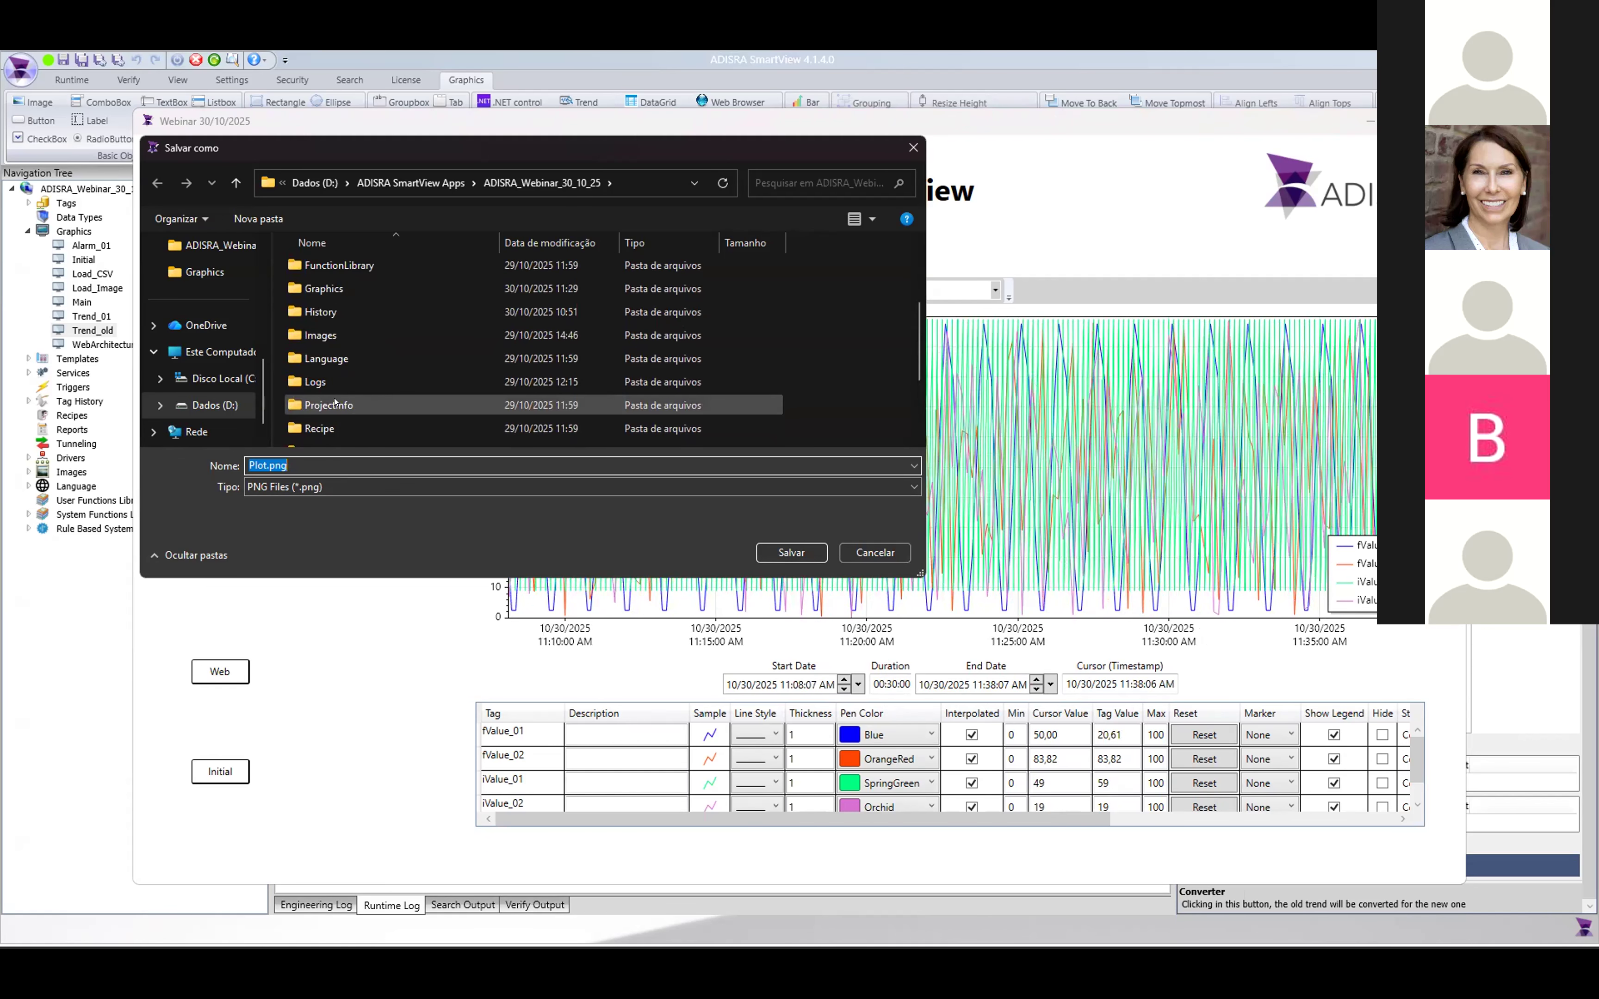
pyautogui.scroll(1, 336, 396)
pyautogui.doubleClick(330, 405)
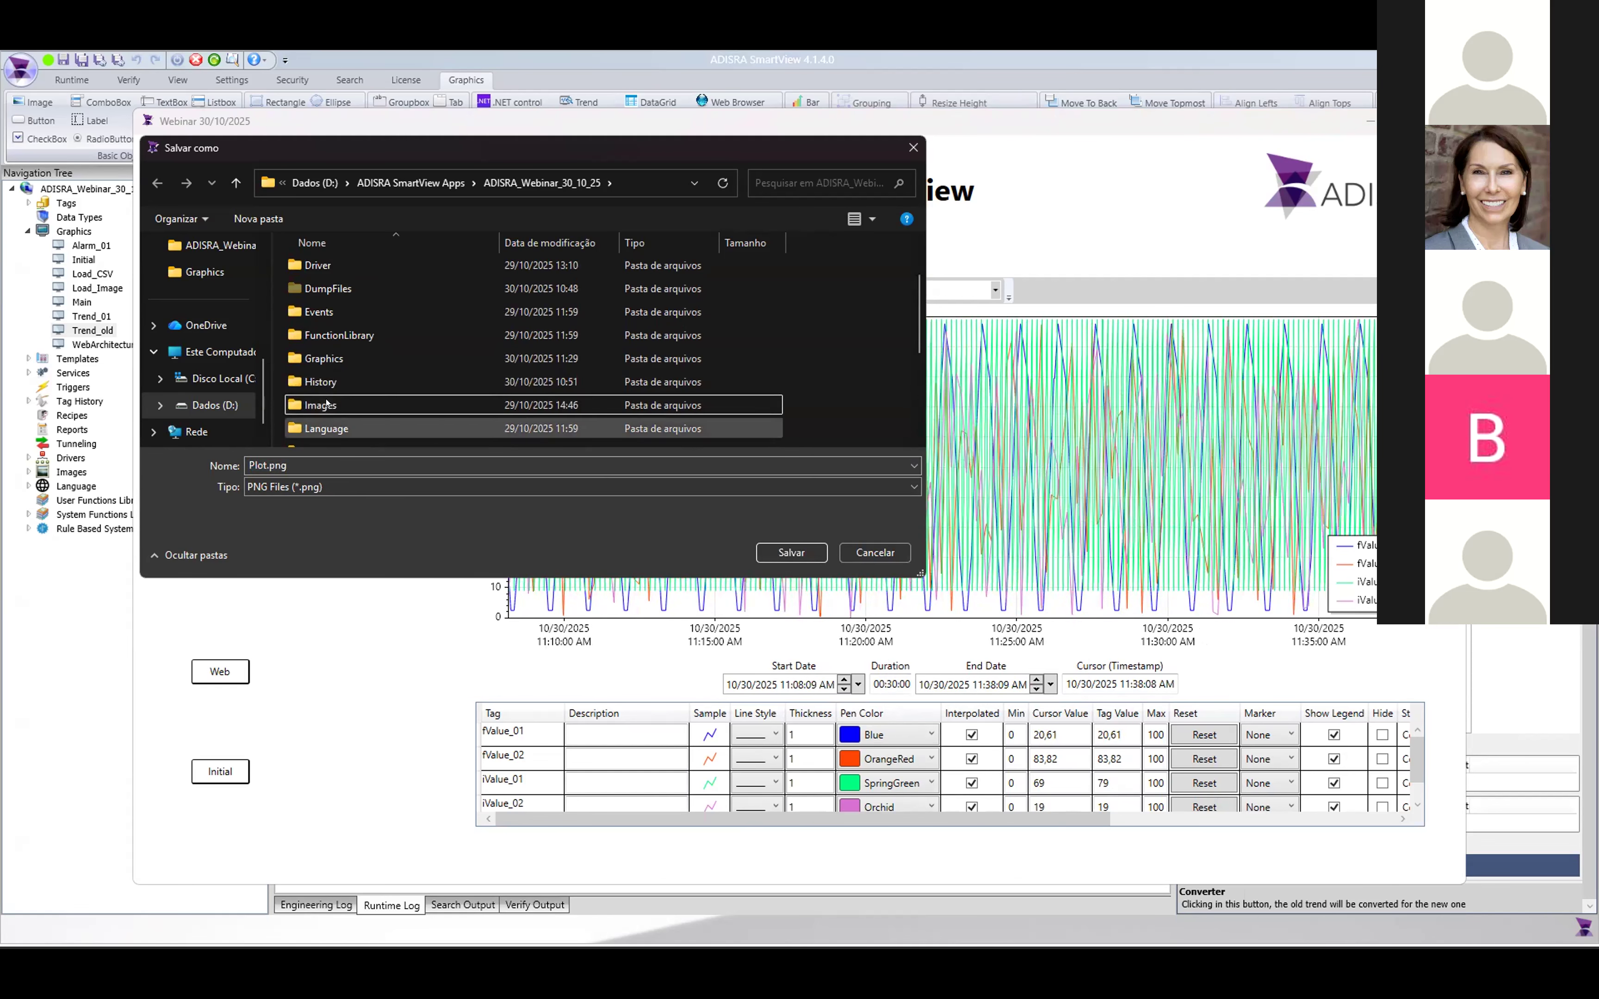
pyautogui.click(325, 461)
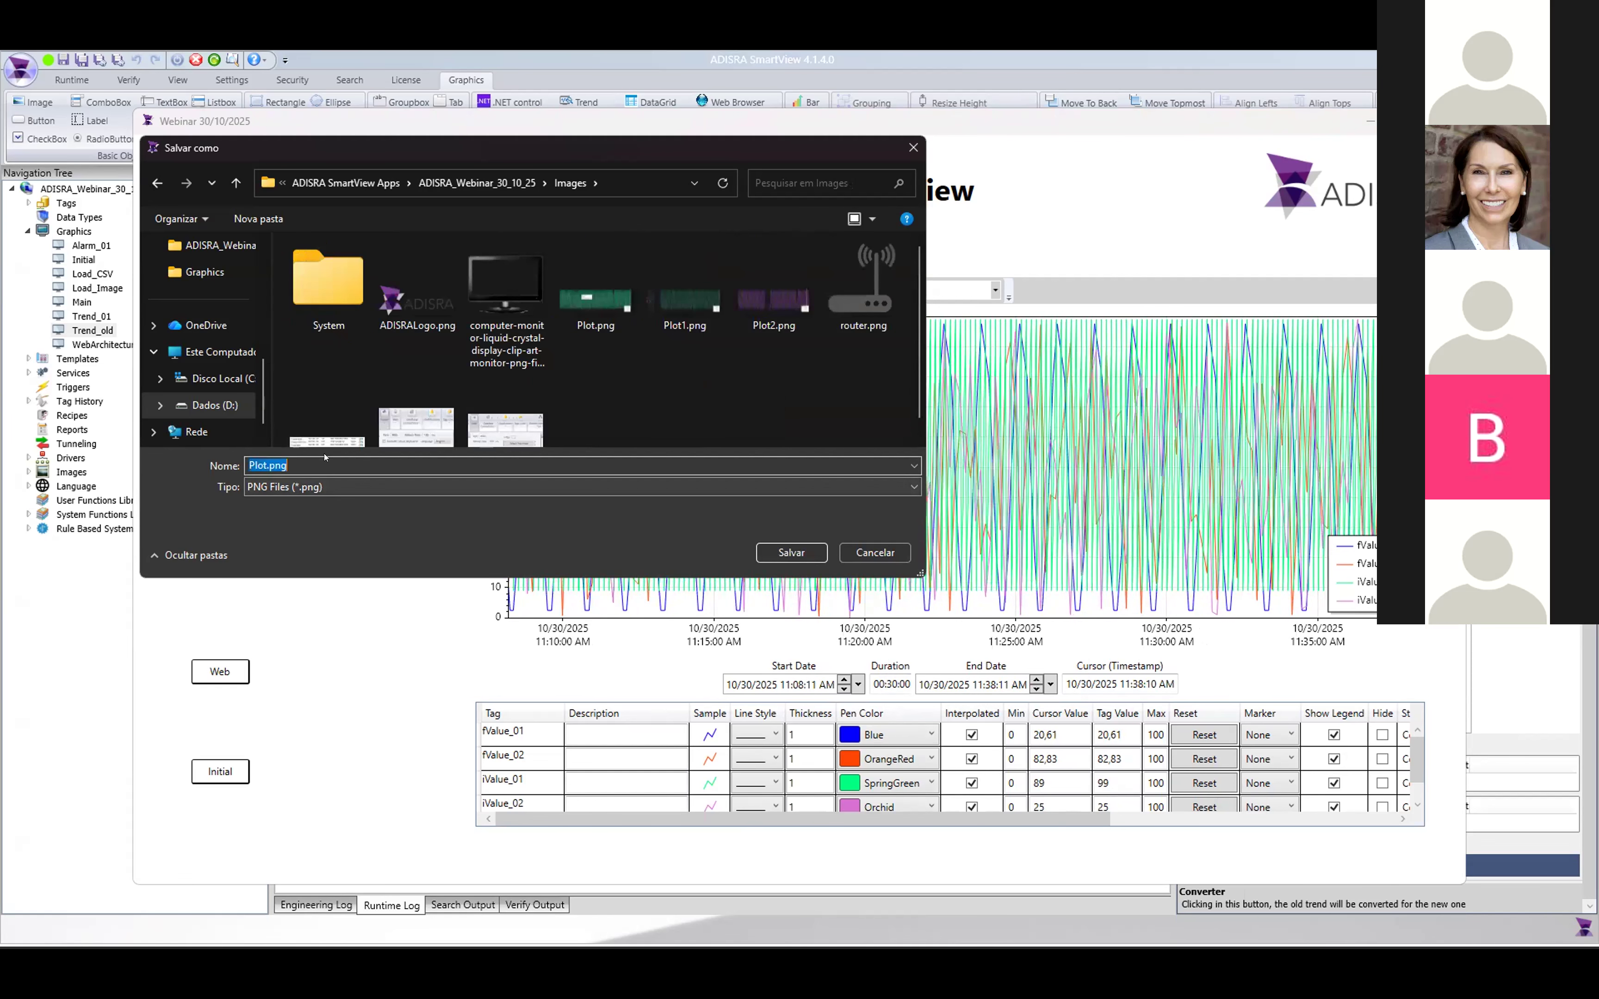
pyautogui.write('Webinar')
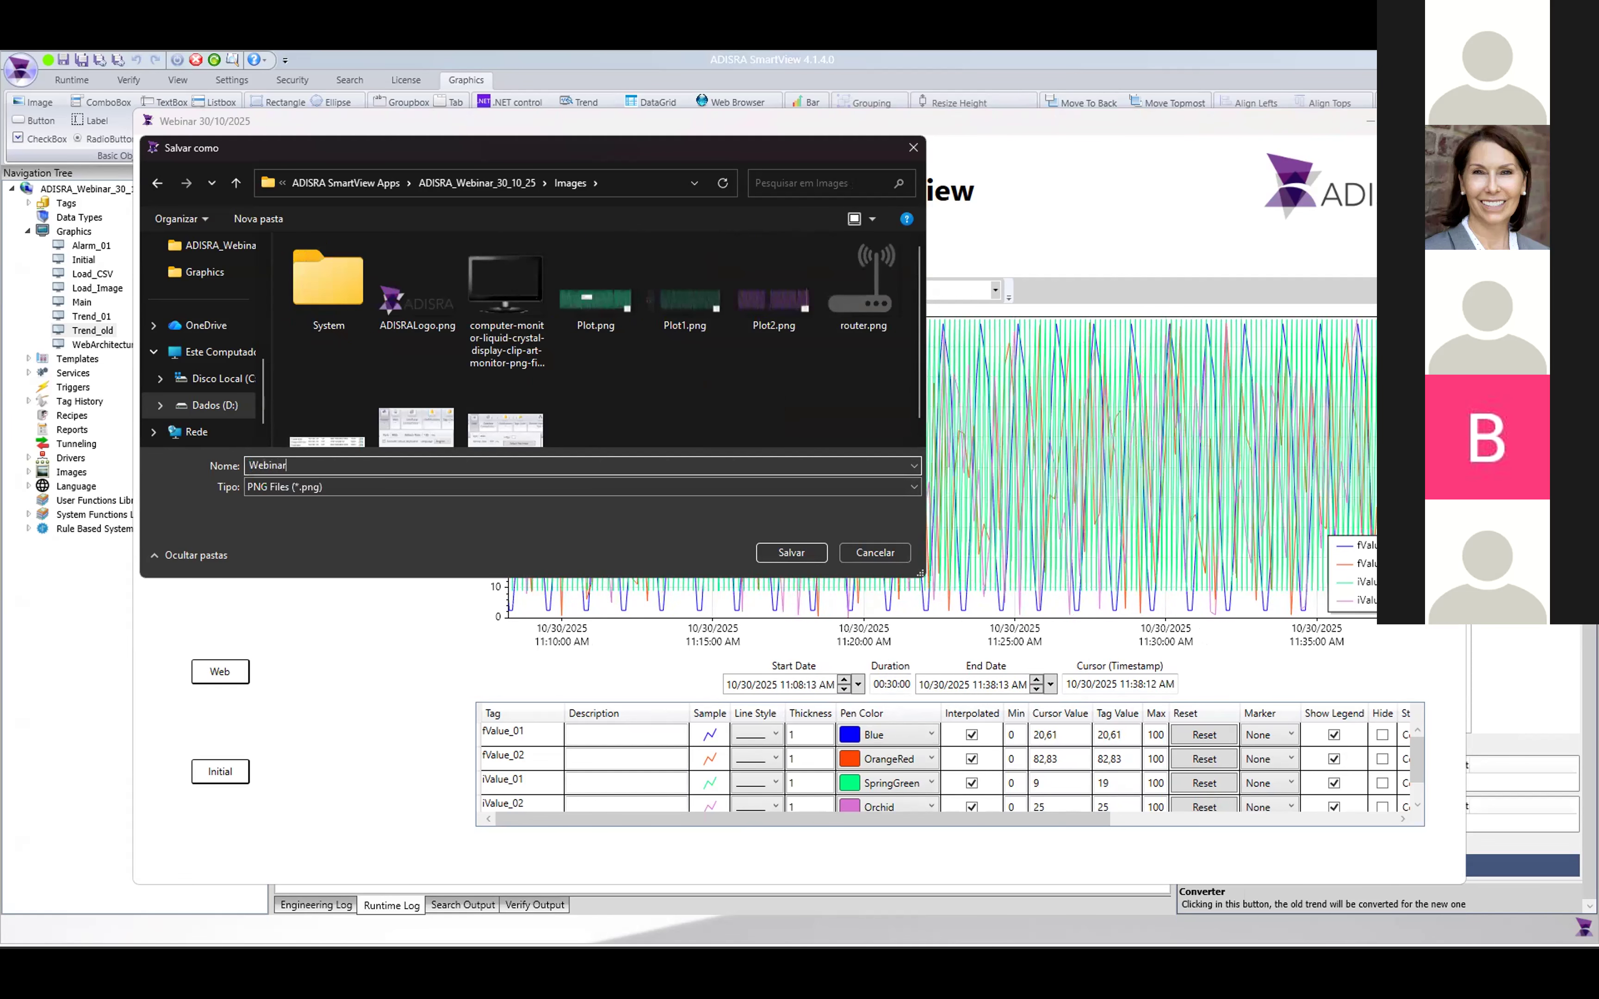
pyautogui.write('3010')
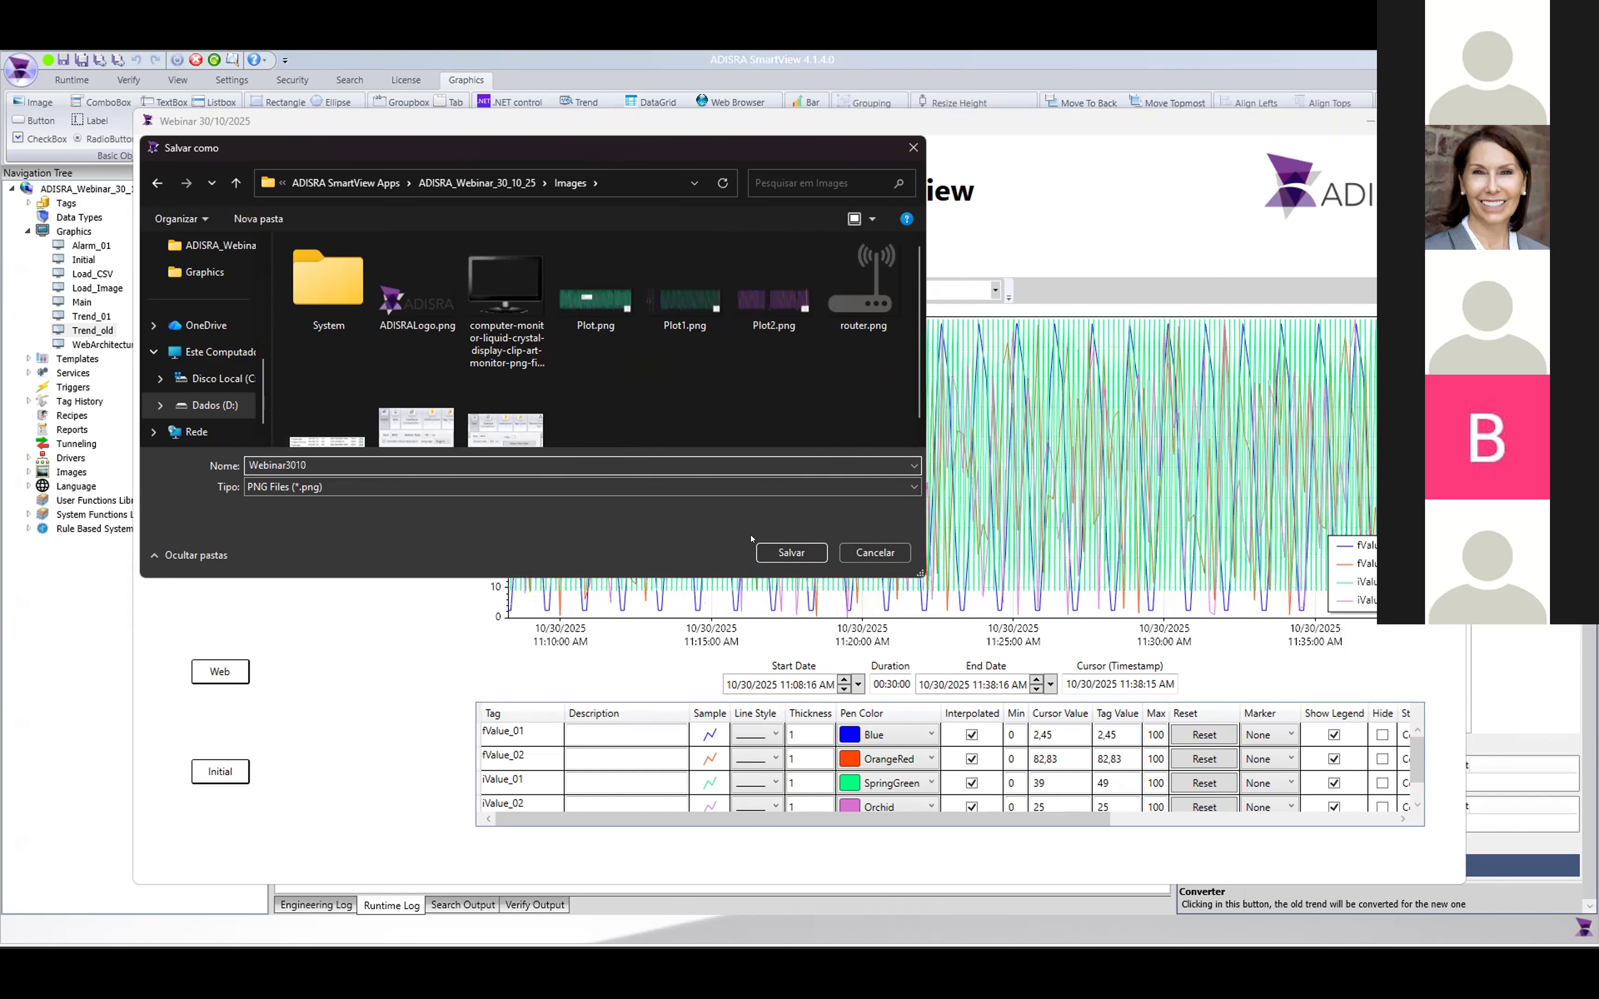
pyautogui.click(791, 553)
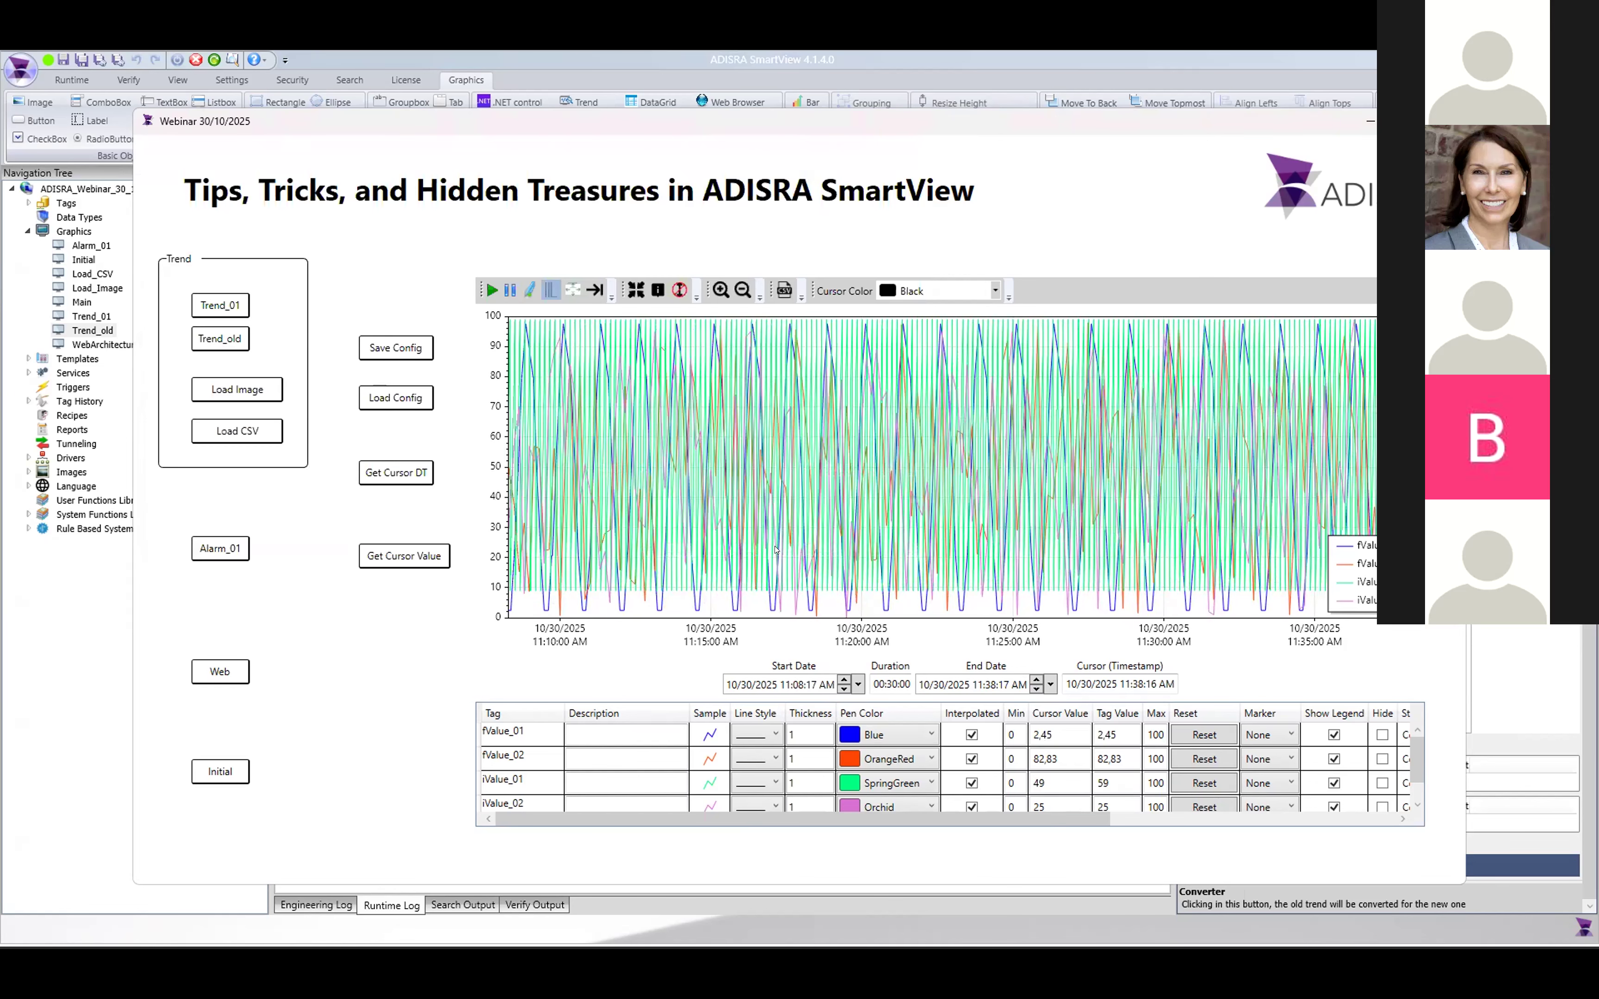
# - Open the Load Image screen and load the saved plot image Webinar3010.png
pyautogui.click(243, 391)
pyautogui.click(393, 298)
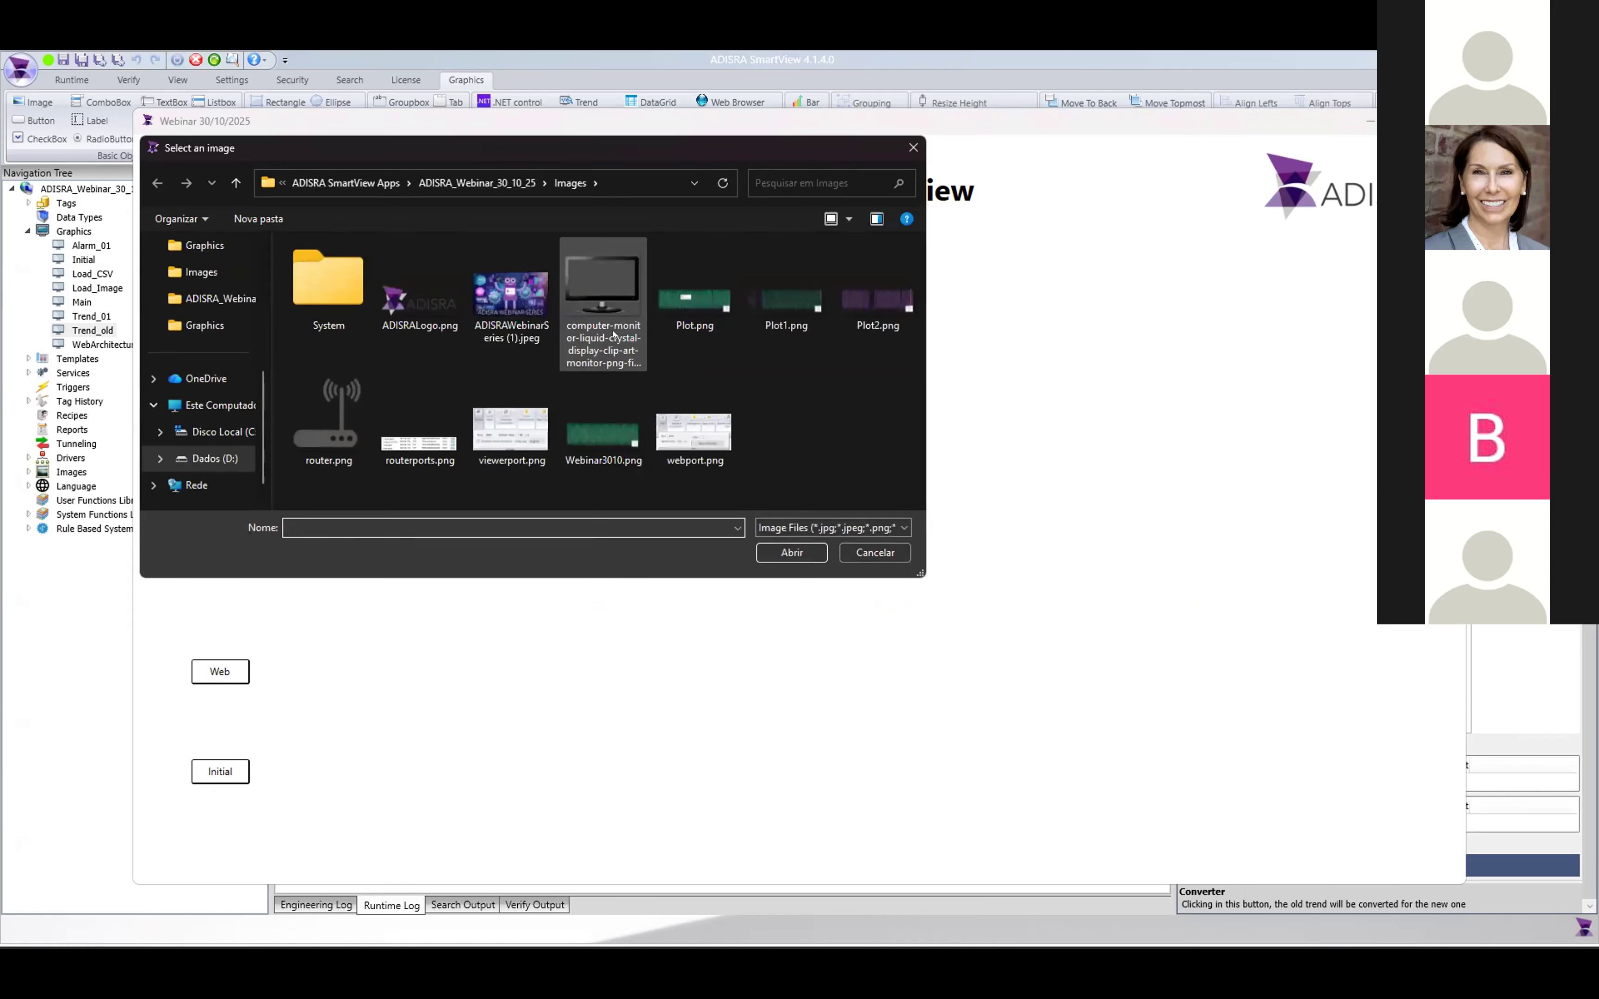
pyautogui.click(561, 431)
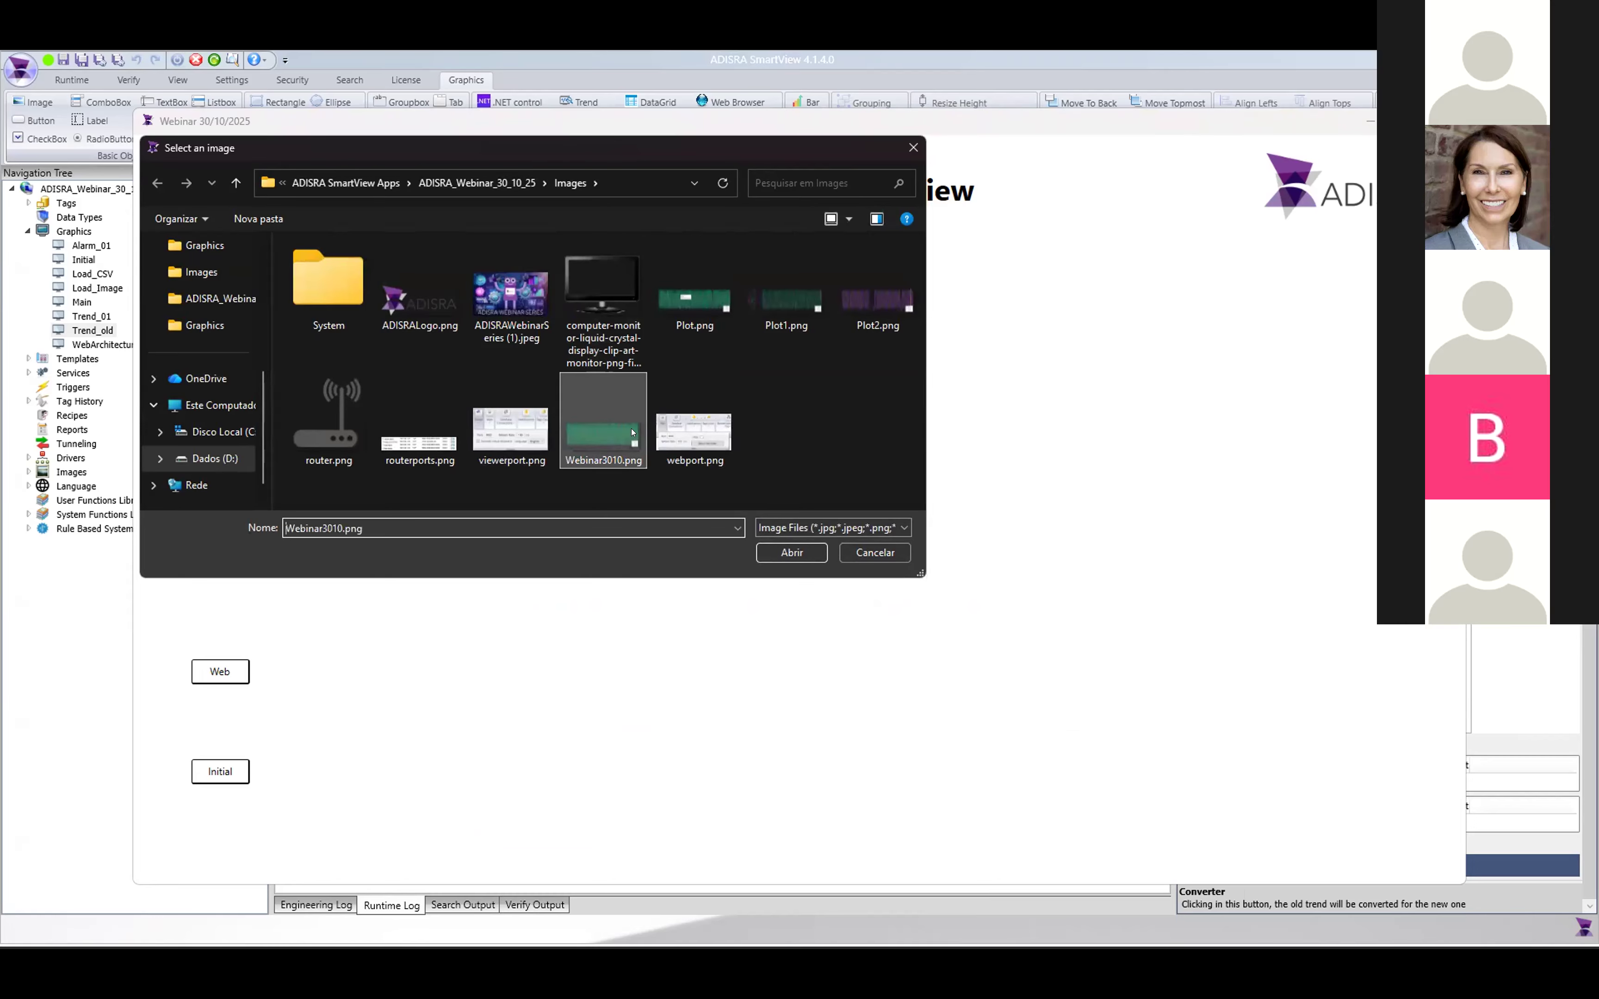
pyautogui.click(800, 551)
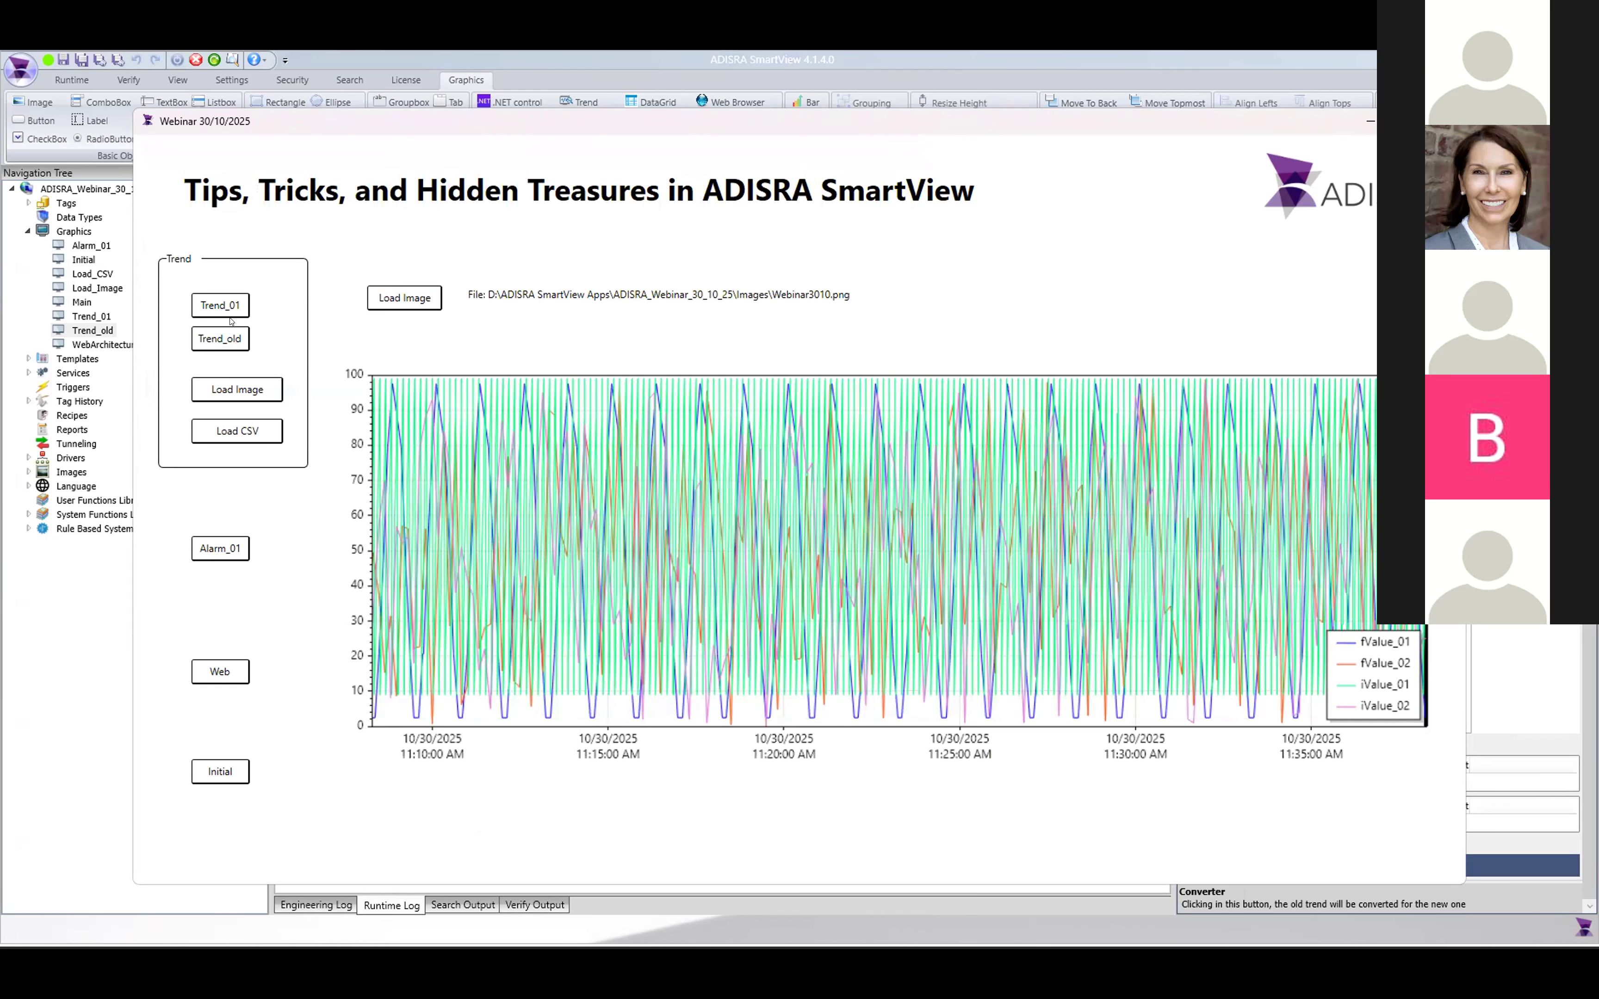
# - Return to the Trend_01 screen, show a single shared Y-axis and filter the plot to the last 30 minutes
pyautogui.click(221, 306)
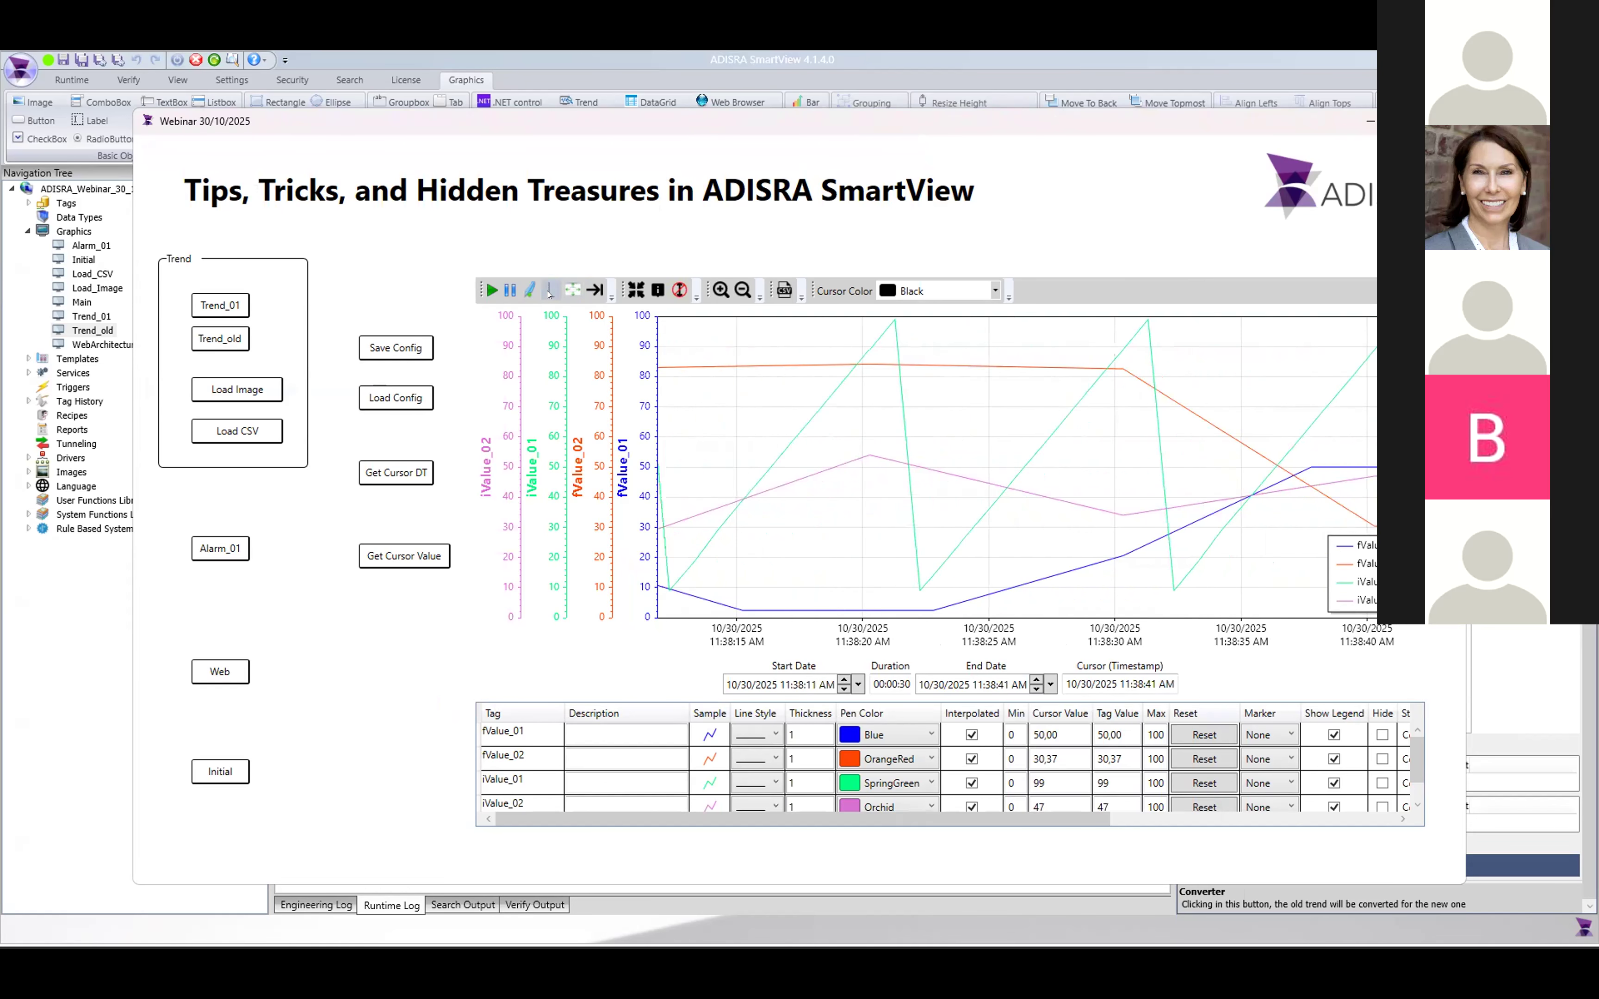
pyautogui.click(550, 291)
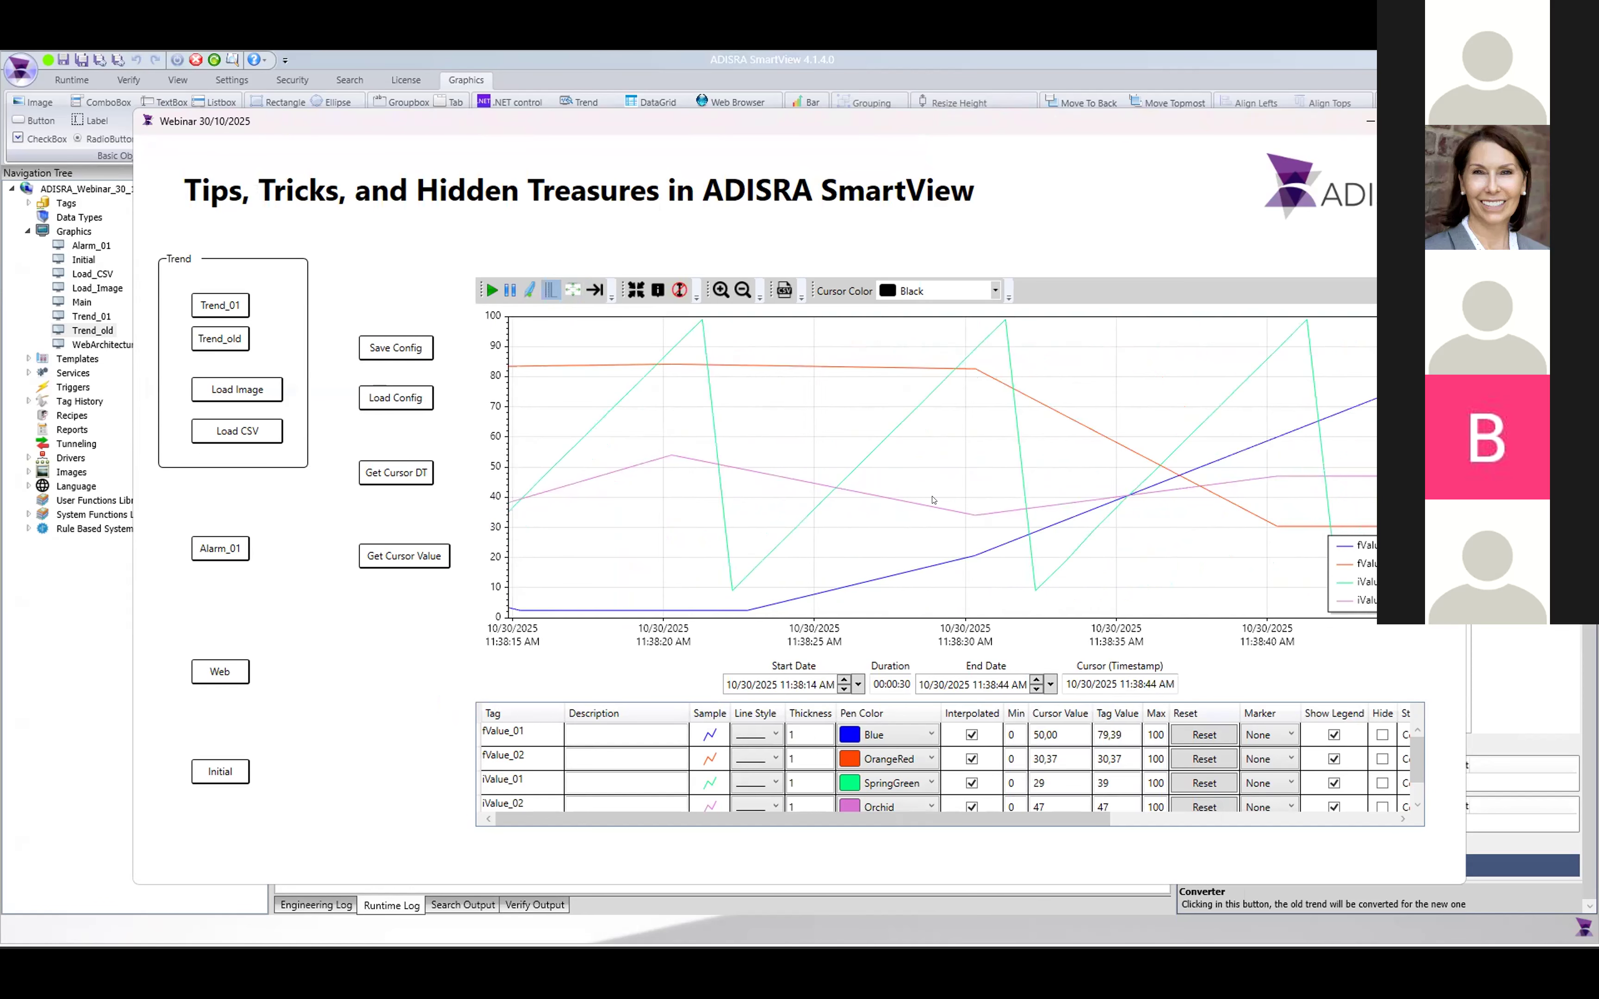
pyautogui.rightClick(934, 504)
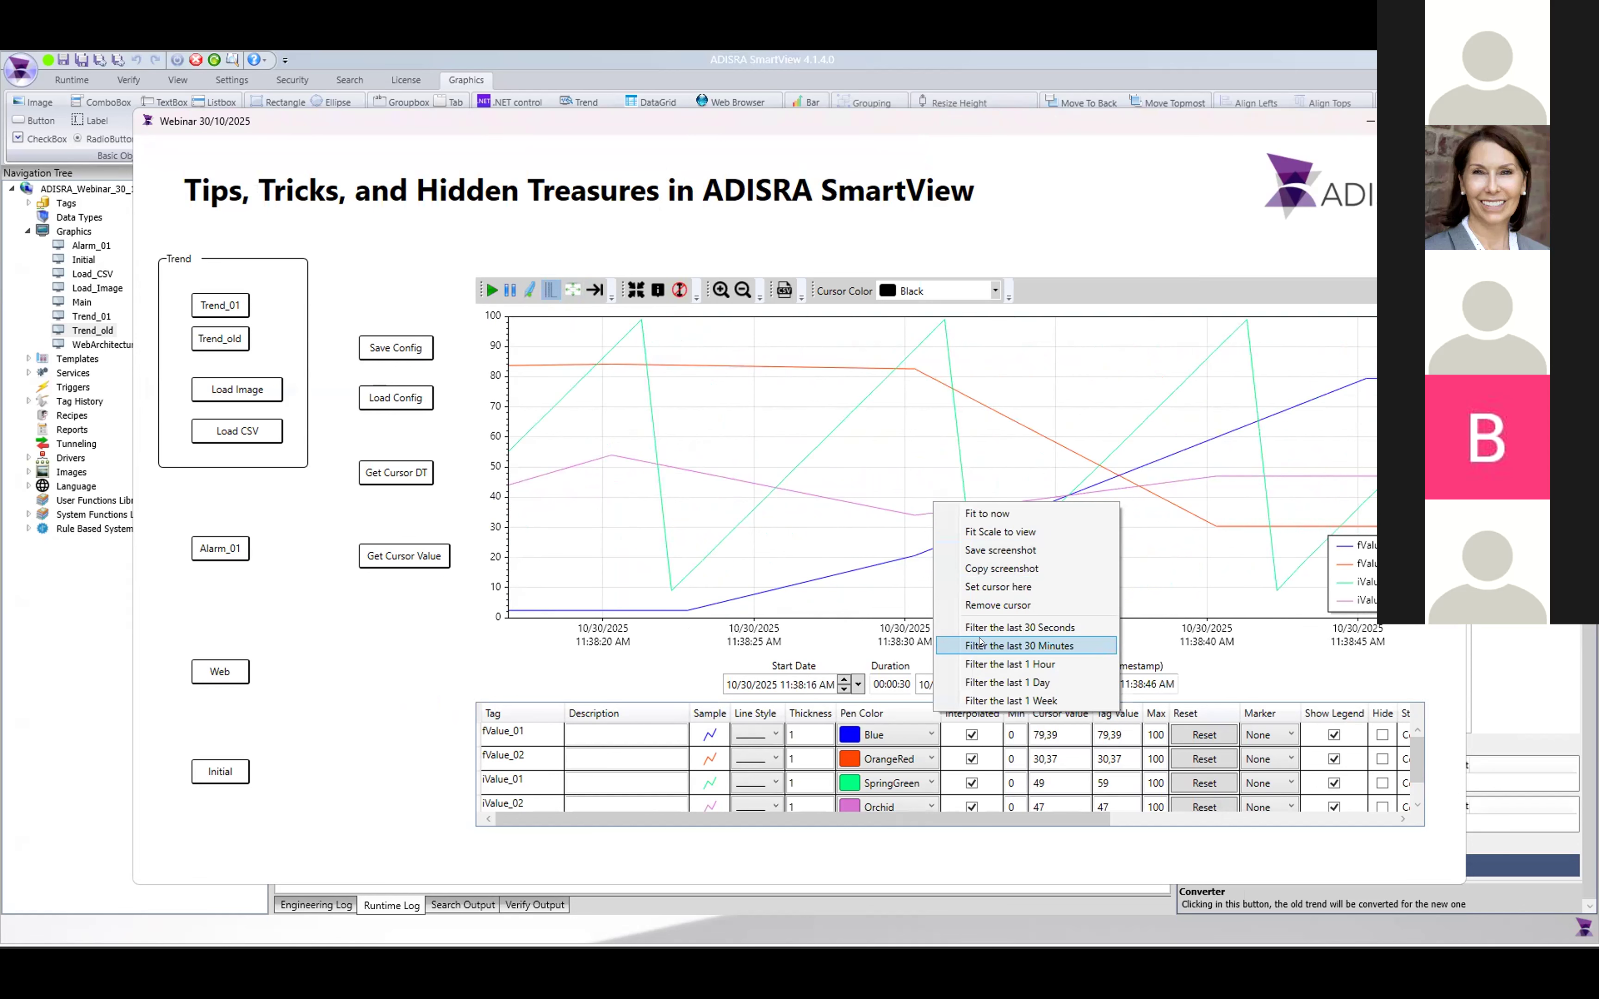
pyautogui.click(987, 645)
pyautogui.scroll(10, 966, 547)
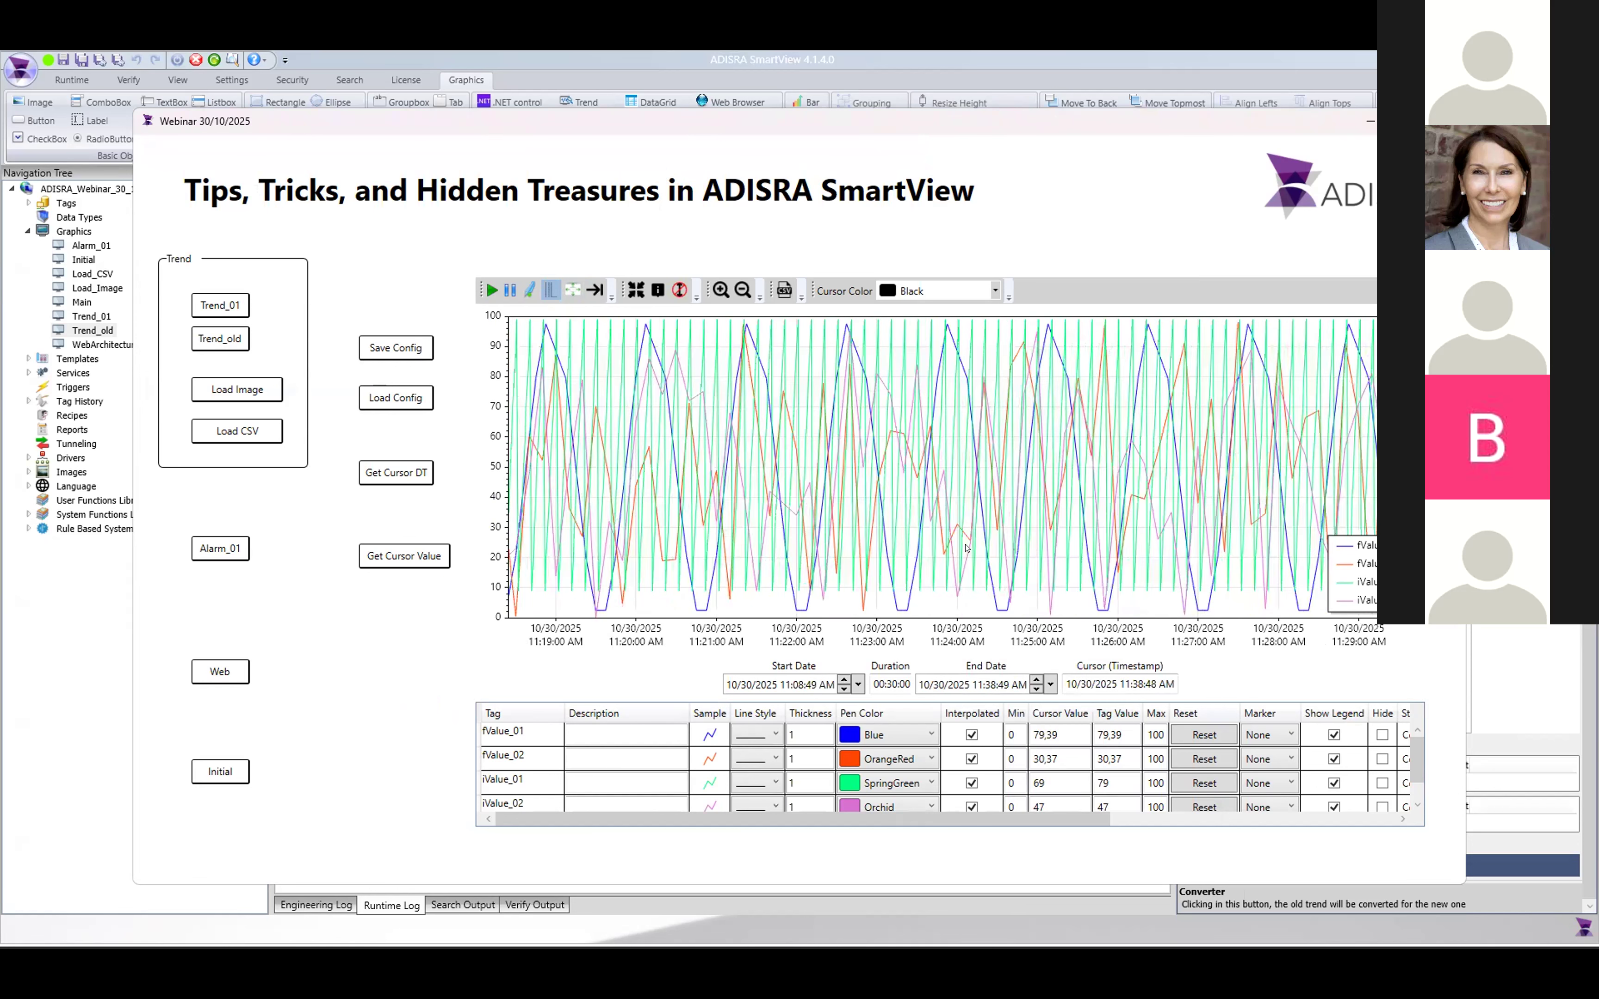
# - Set the description of the fValue_01 pen to Temperature in the pens grid
pyautogui.scroll(-3, 966, 548)
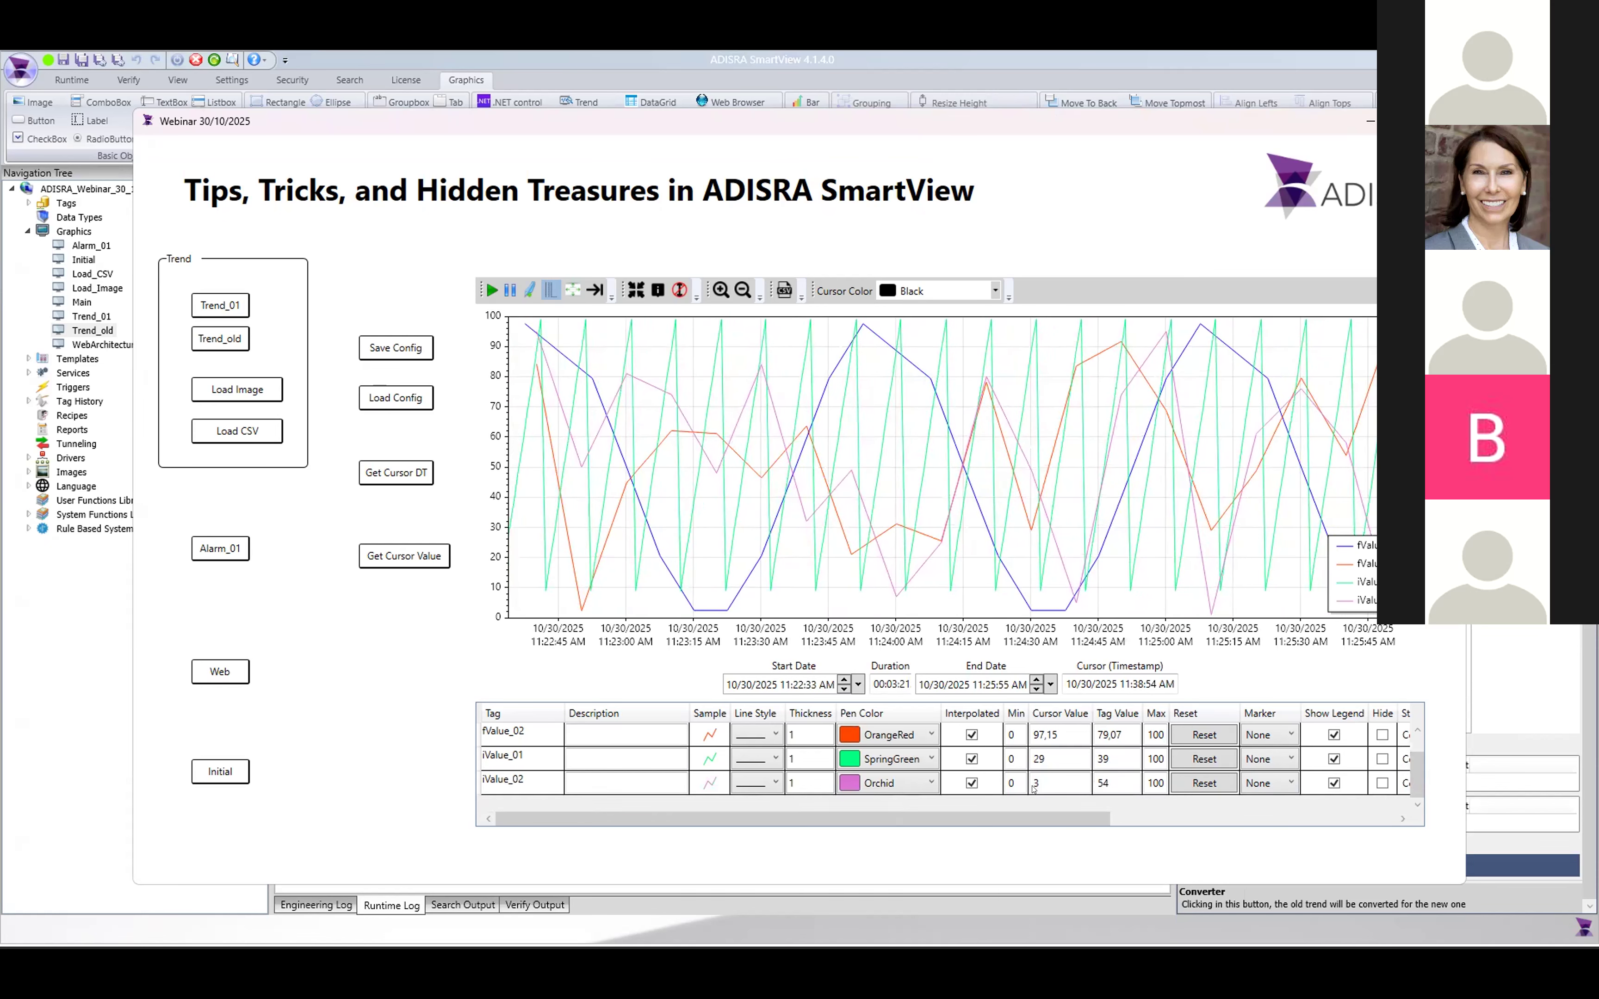
pyautogui.click(594, 733)
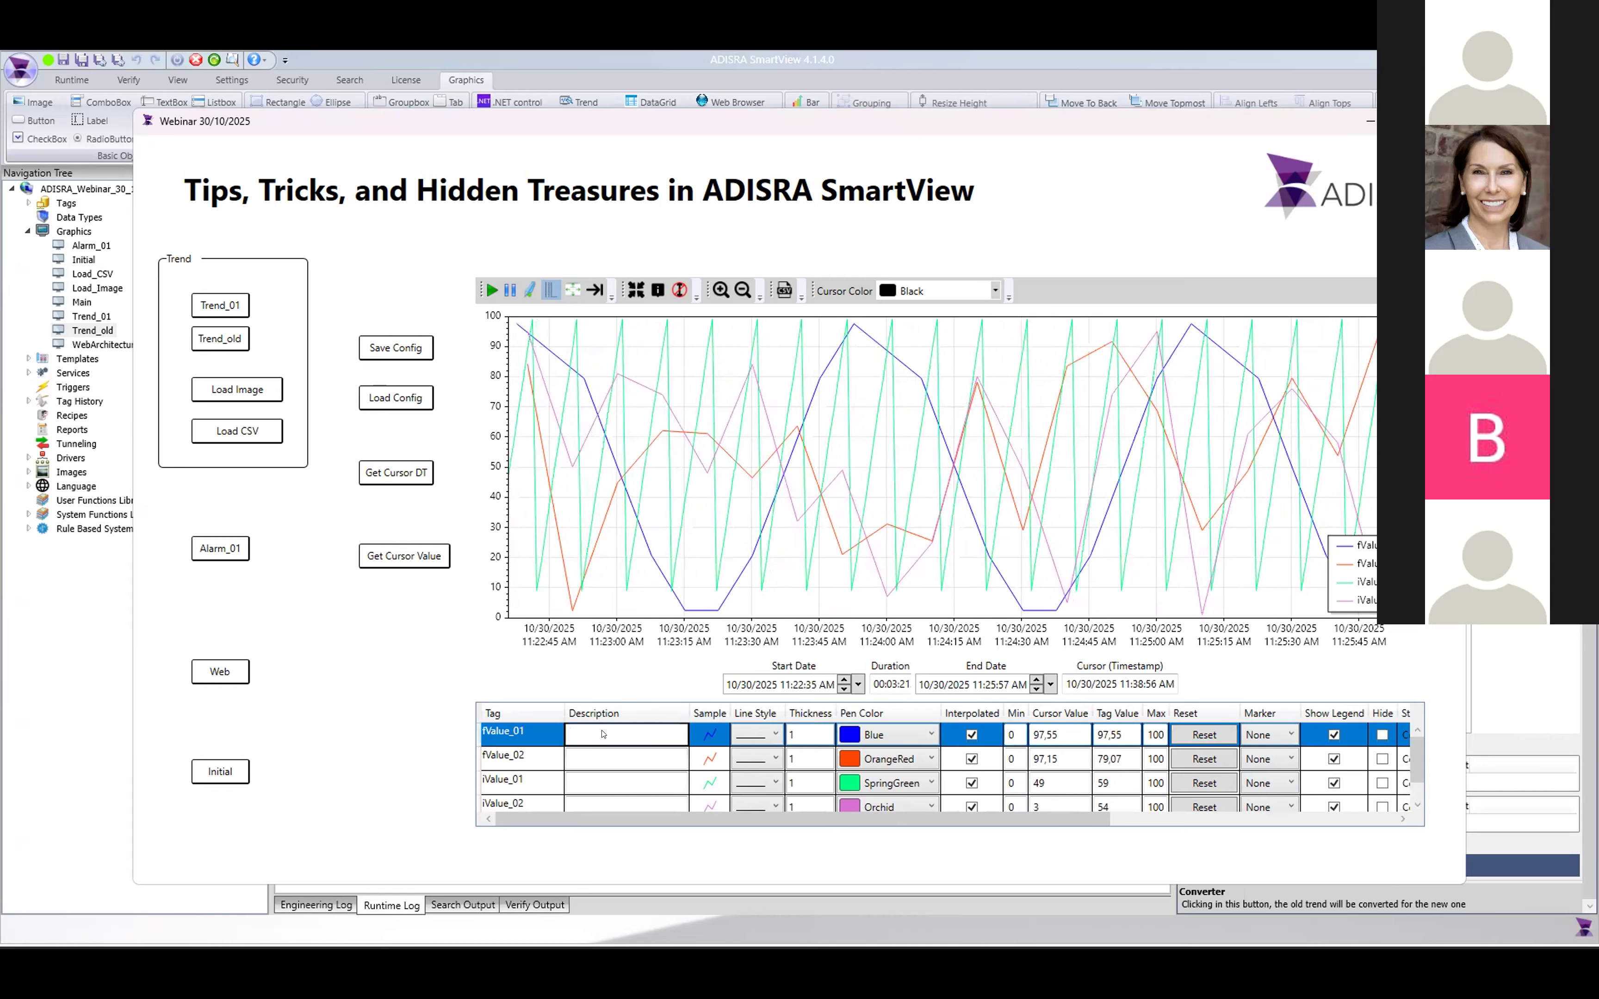
pyautogui.write('Te')
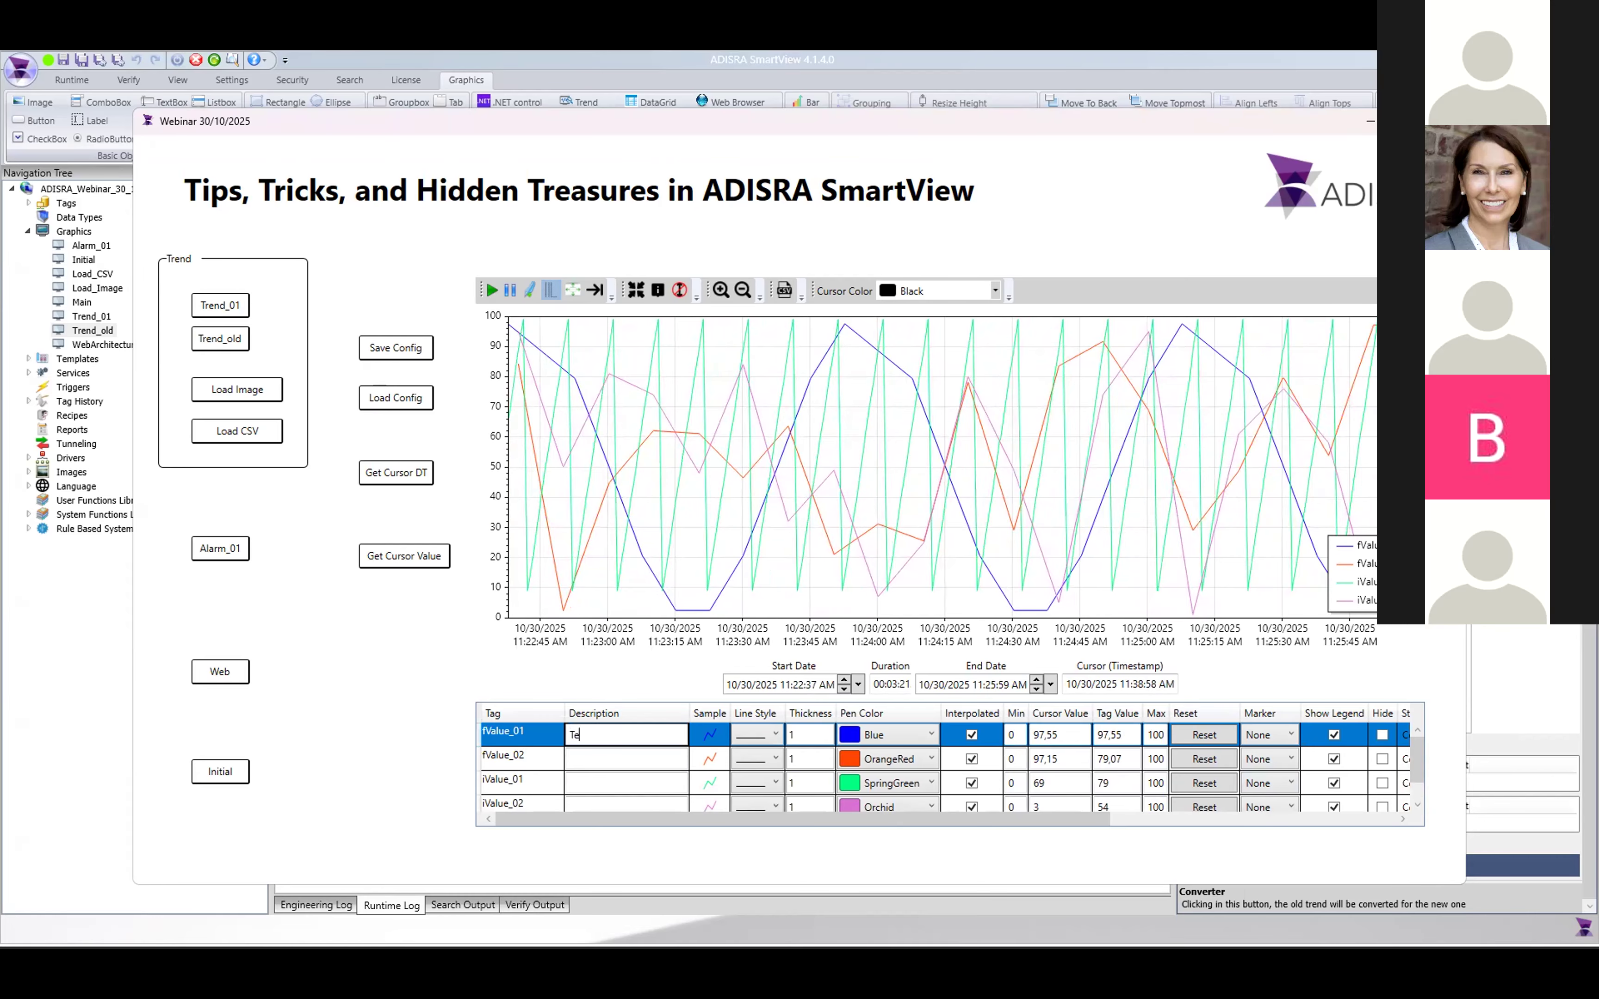
pyautogui.write('mperature')
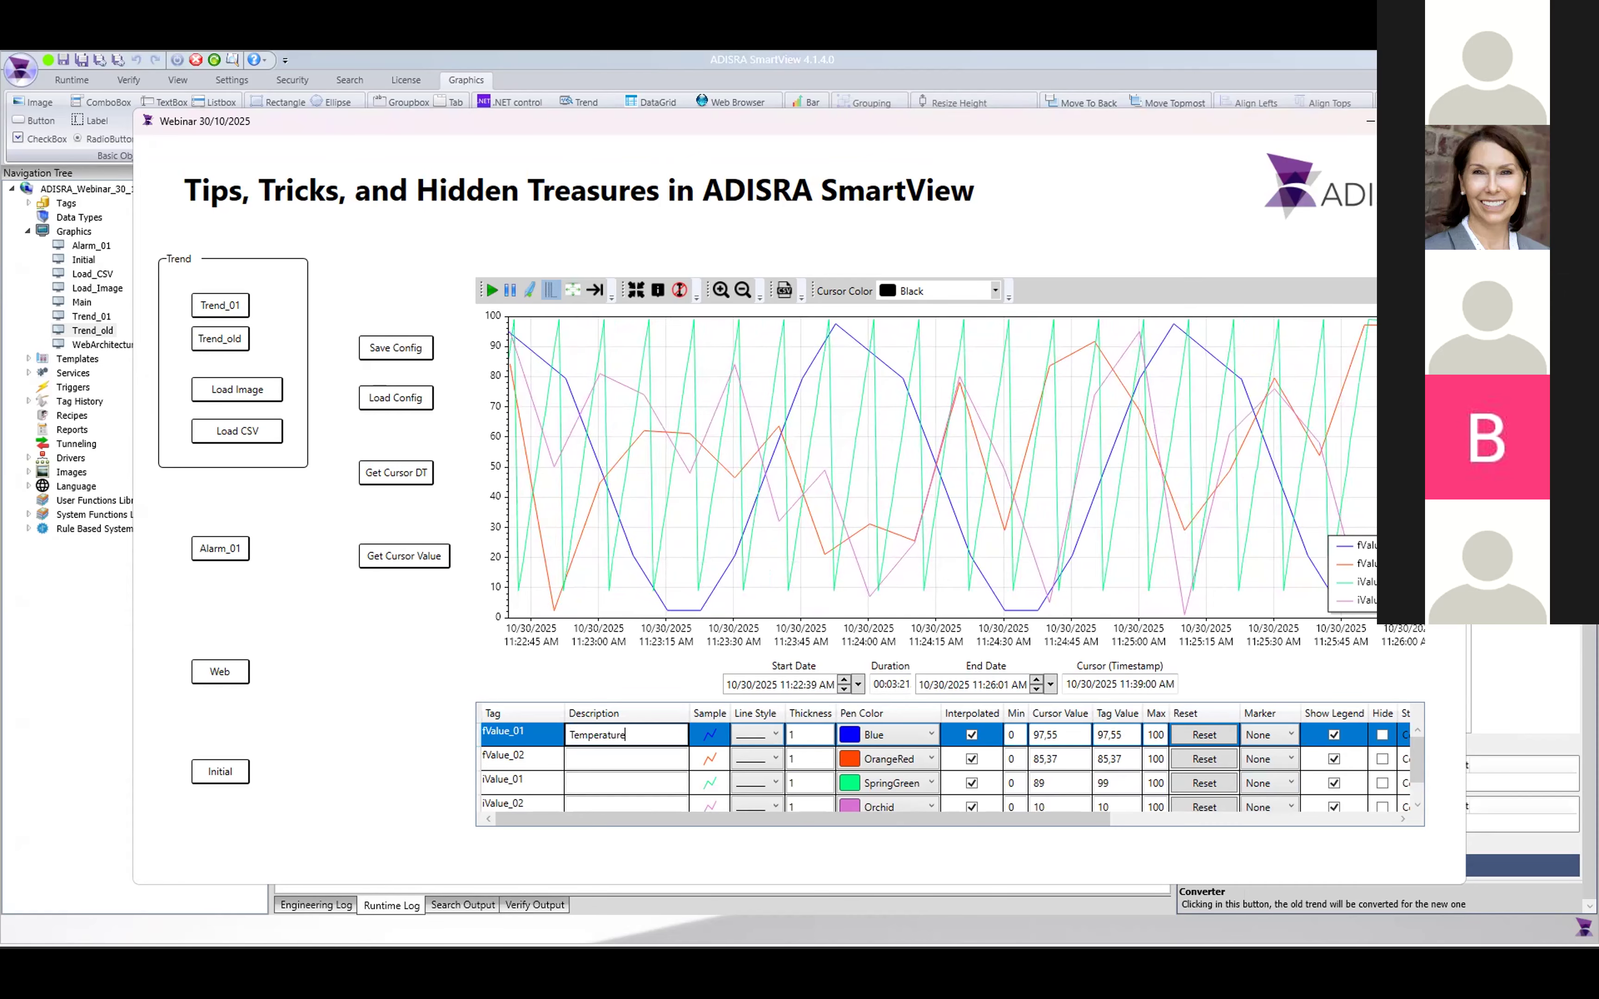
pyautogui.press('Return')
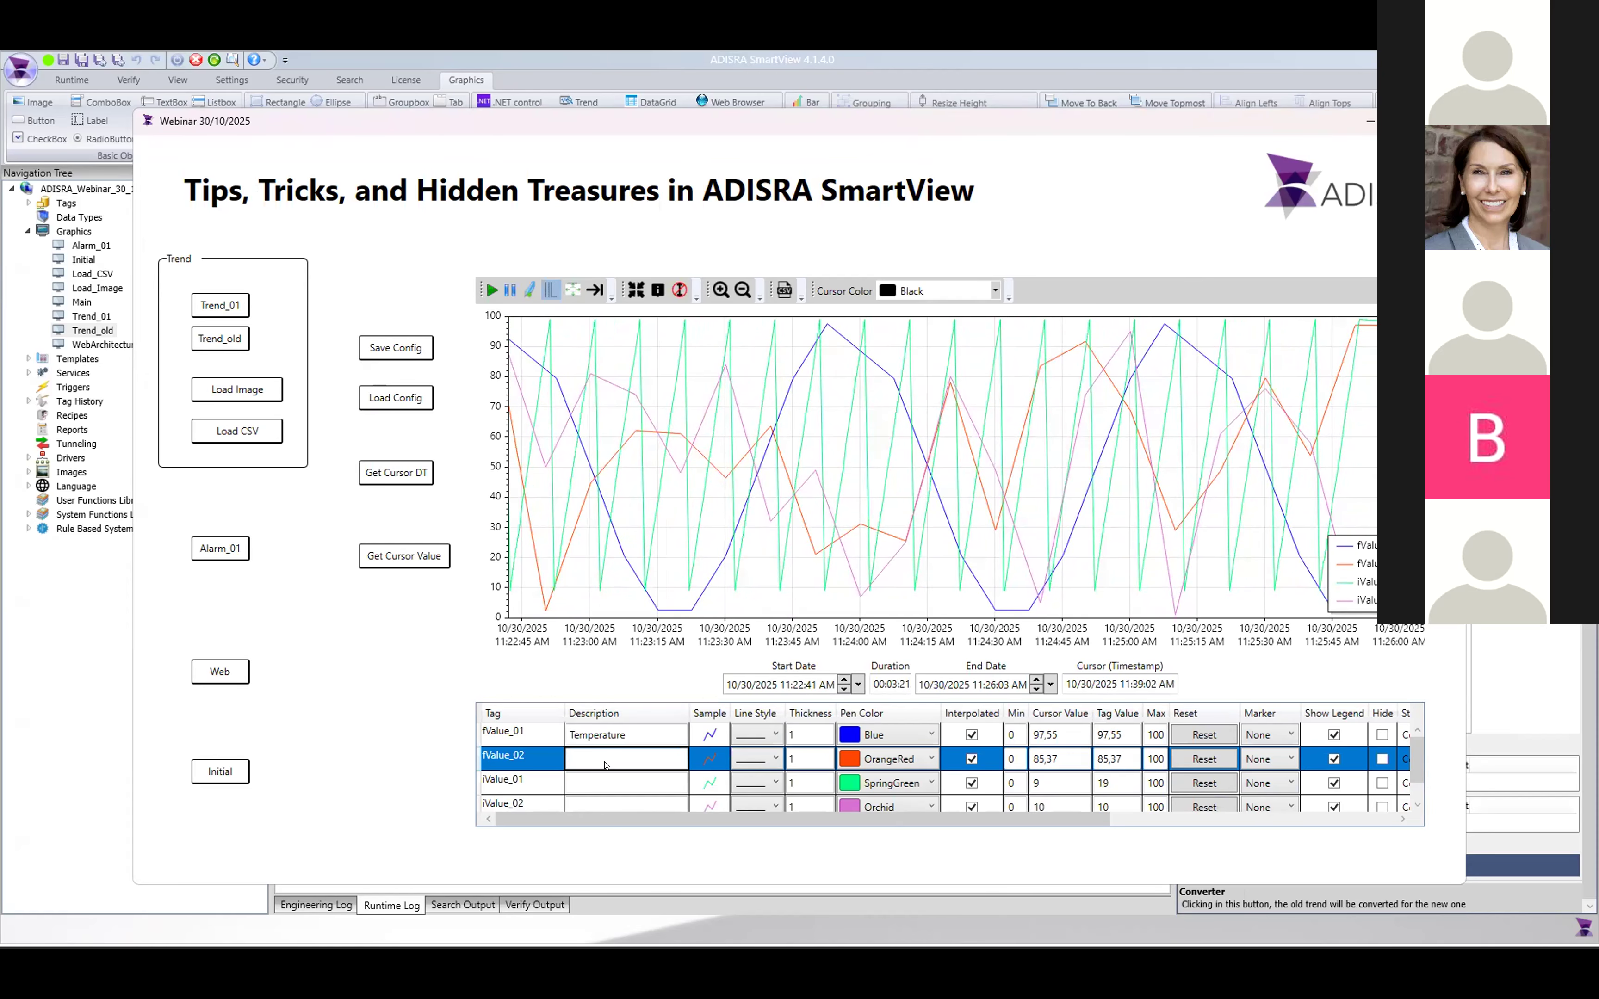
# - Remove the iValue_02 pen from the trend and turn on the plot's tooltips
pyautogui.scroll(-1, 1351, 788)
pyautogui.moveTo(1102, 819); pyautogui.dragTo(1414, 801)
pyautogui.click(1399, 783)
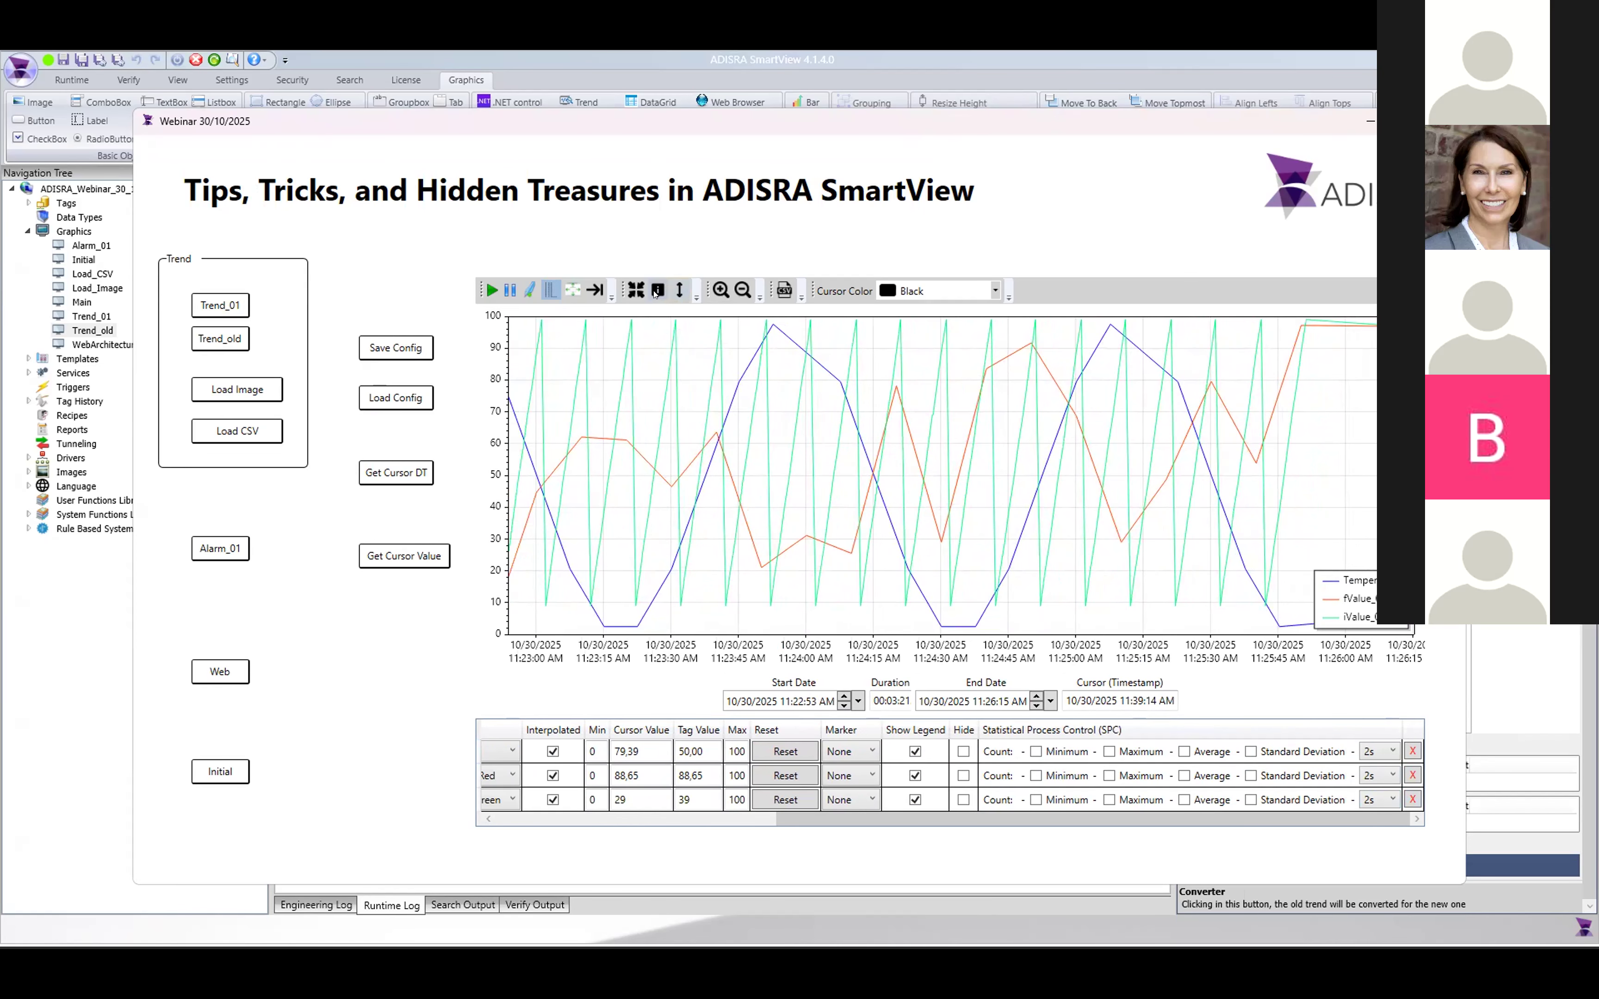
pyautogui.click(656, 291)
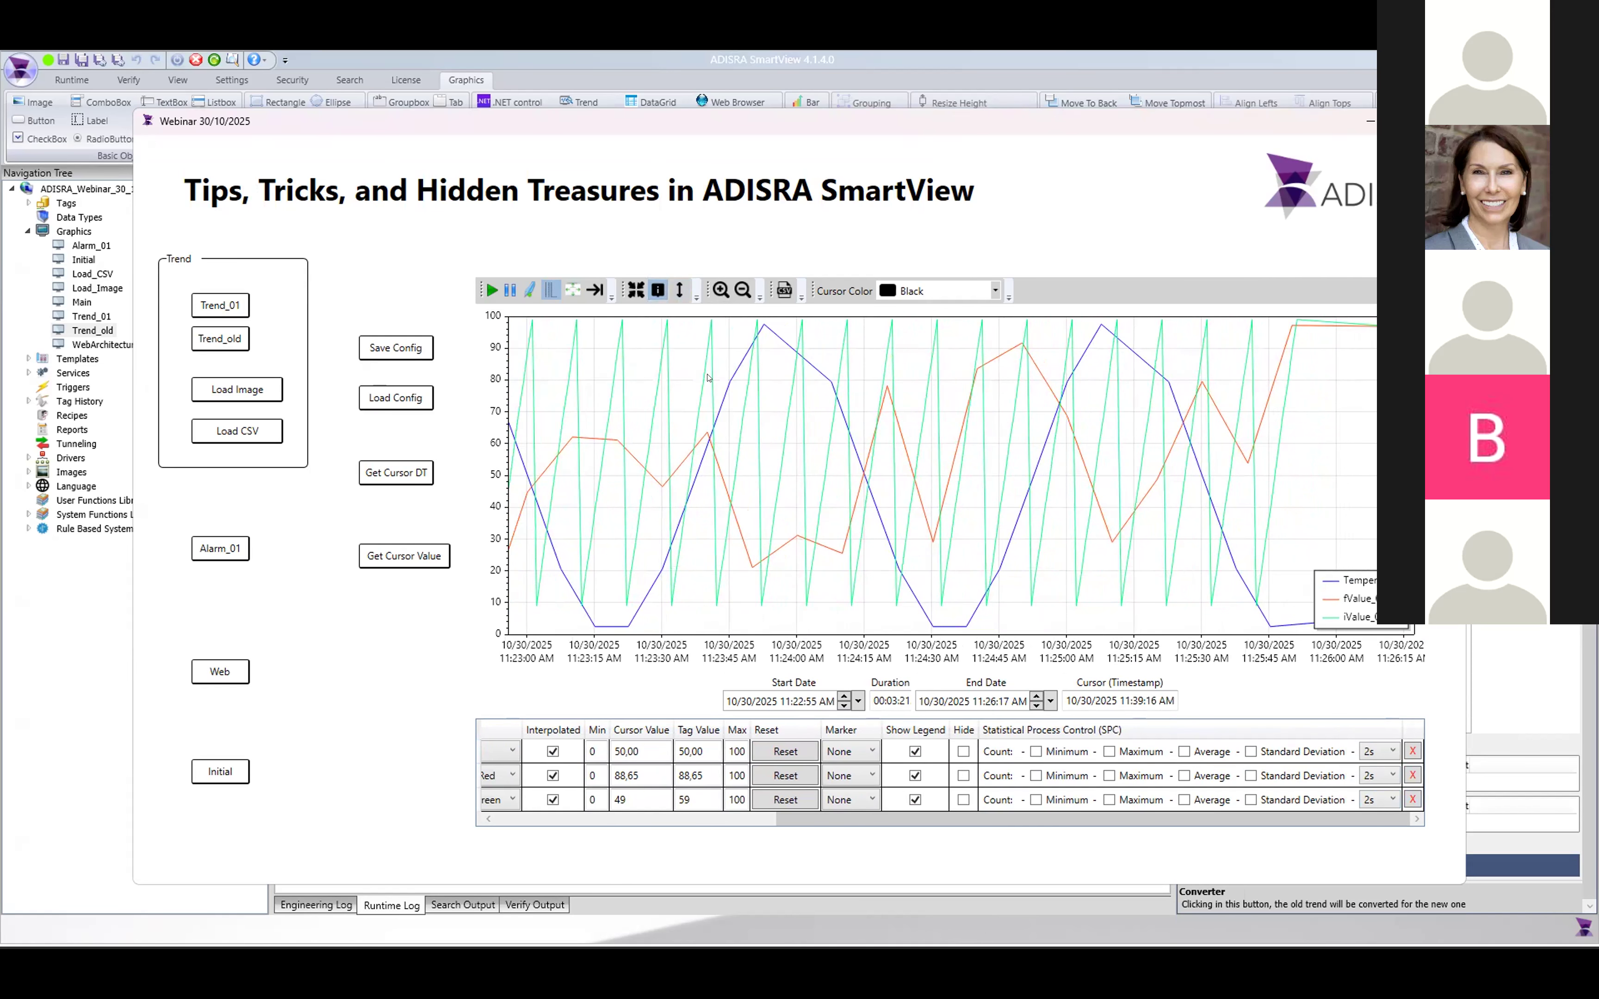
pyautogui.moveTo(725, 375)
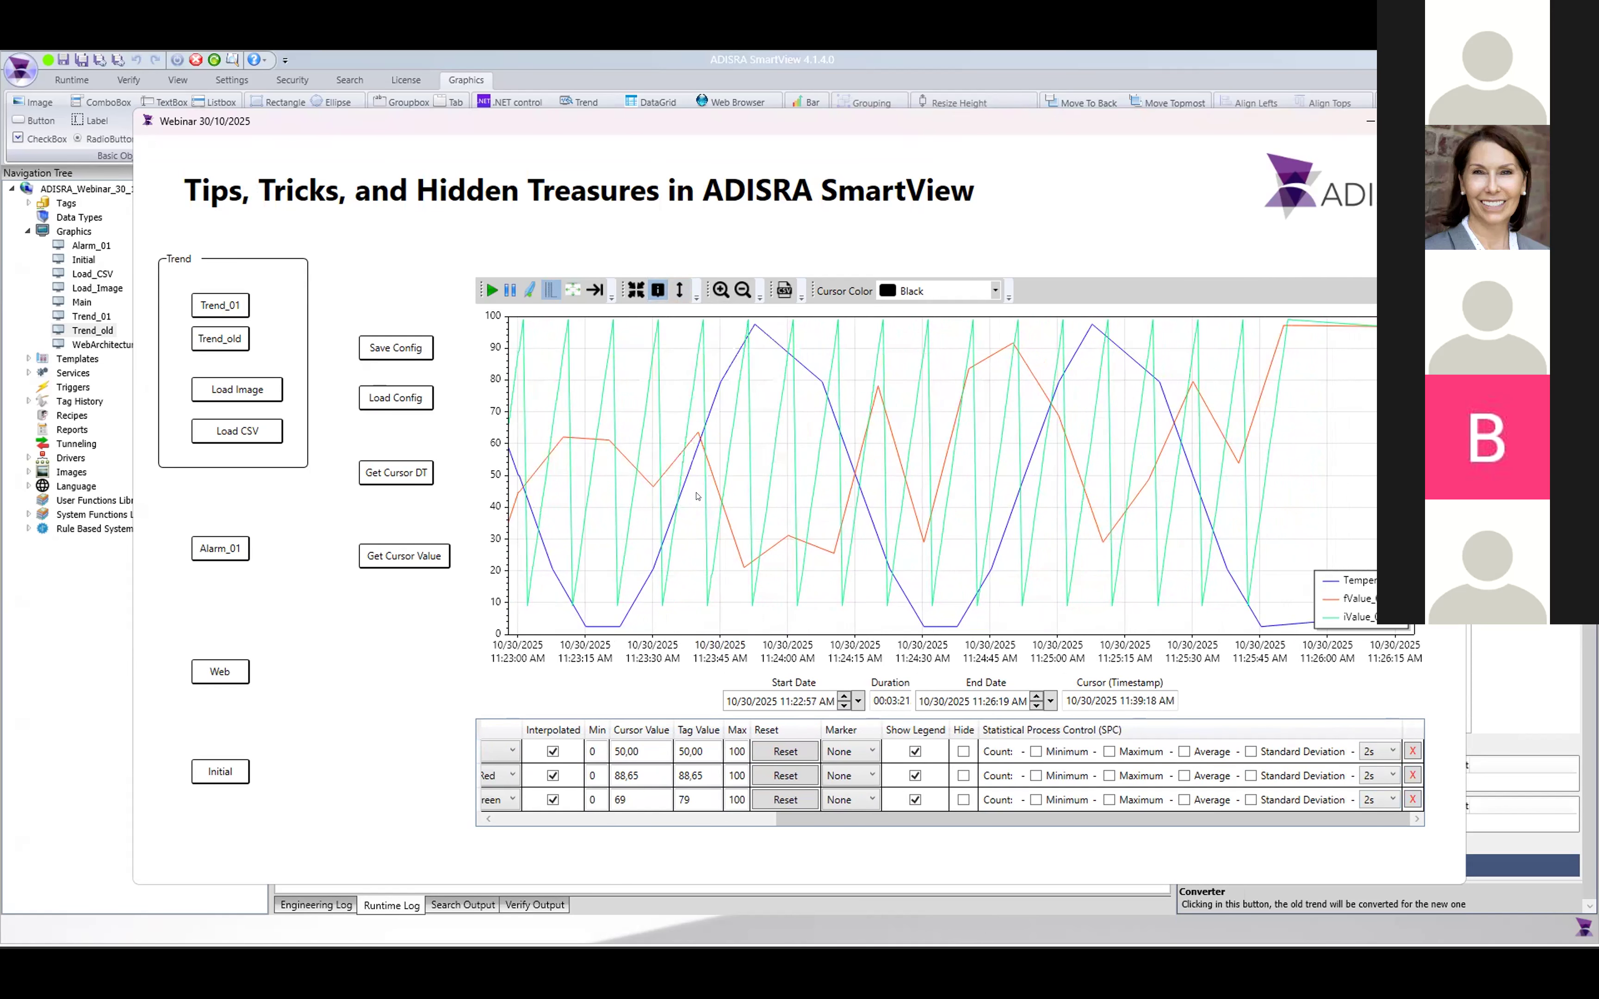
# - Switch to the SmartView editor and examine the Save Config button's script on Trend_01, including the SaveConfig call and its file path
pyautogui.click(394, 351)
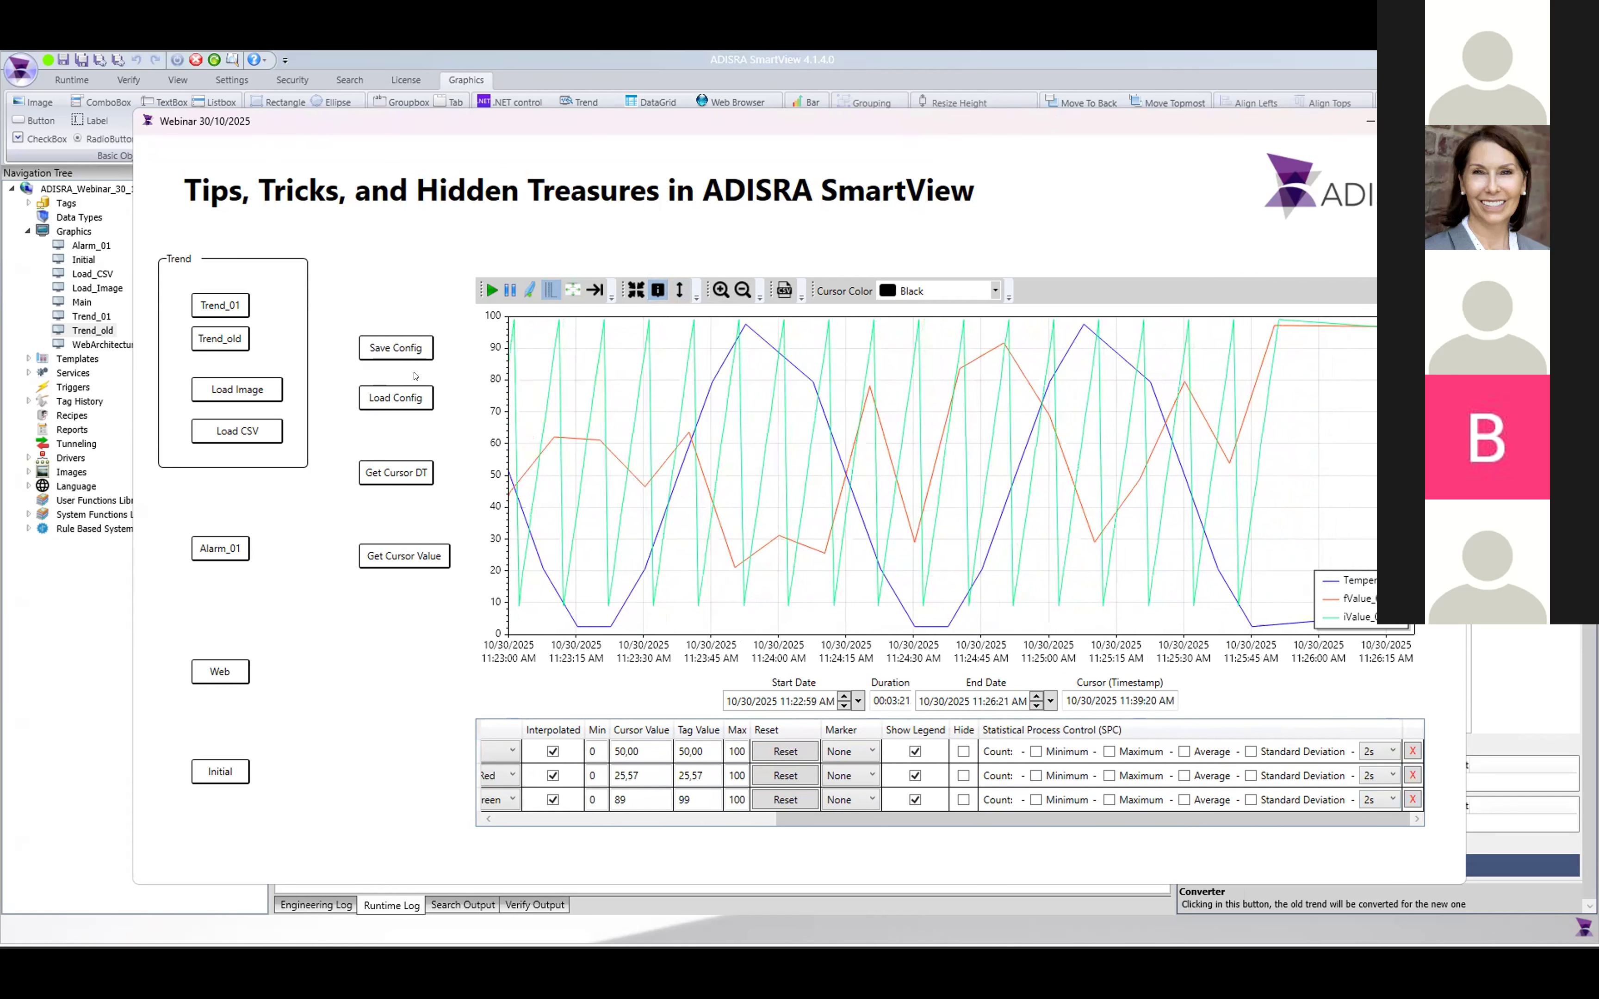
pyautogui.hotkey('alt', 'Tab')
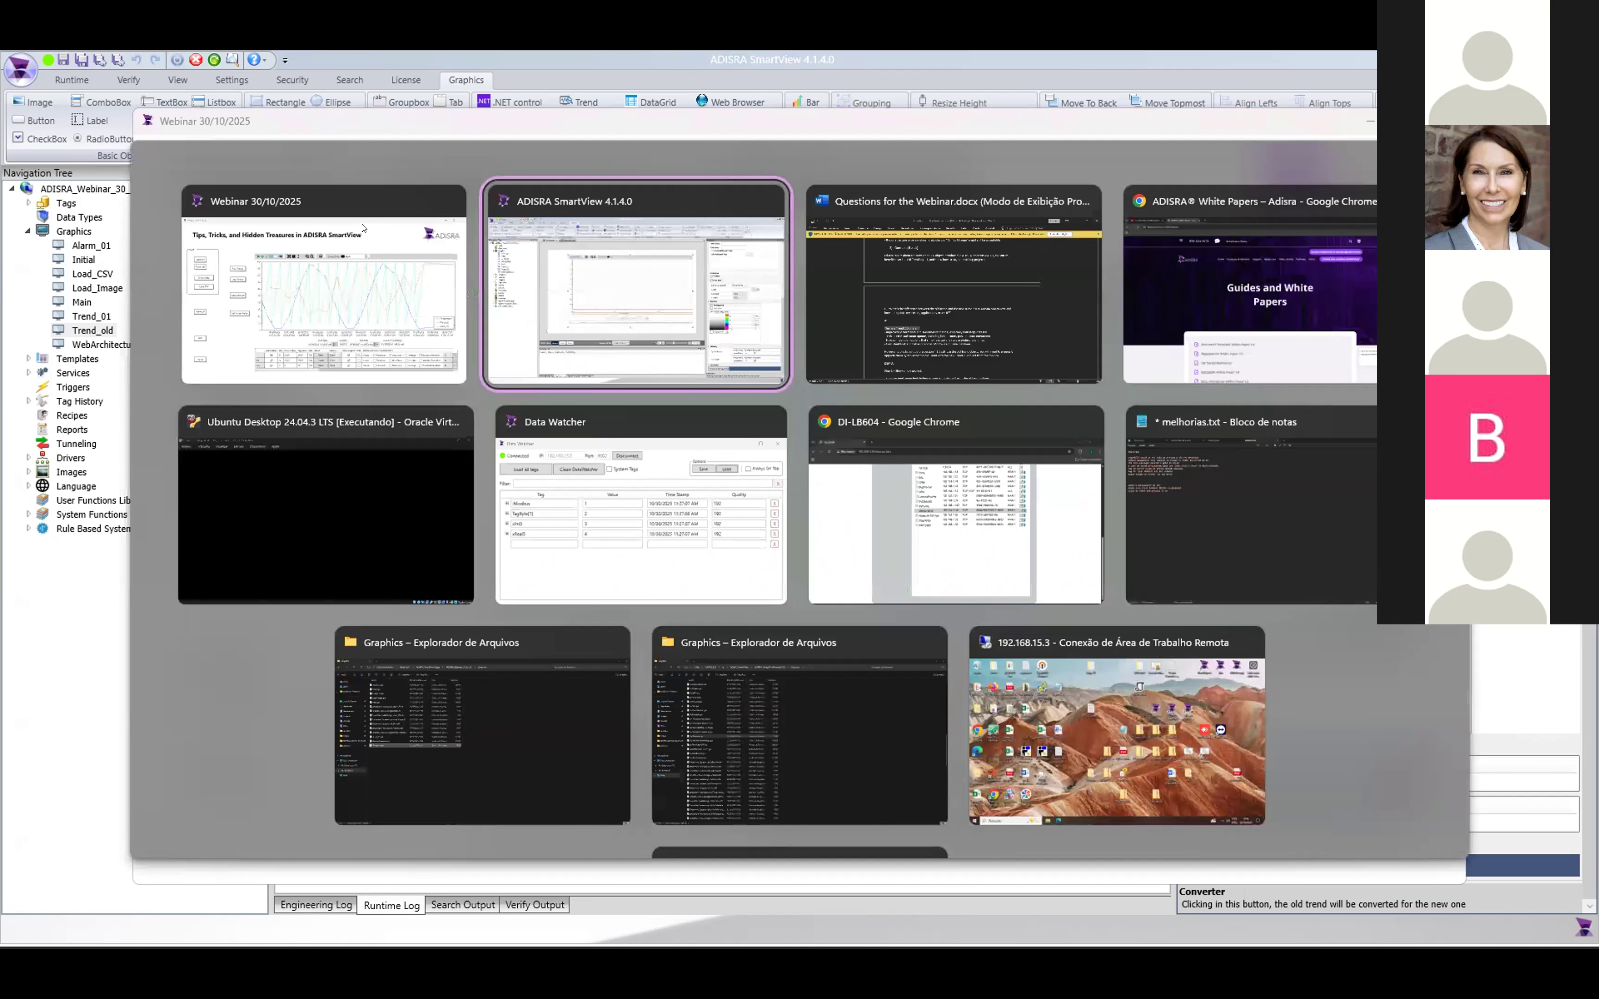
pyautogui.click(415, 175)
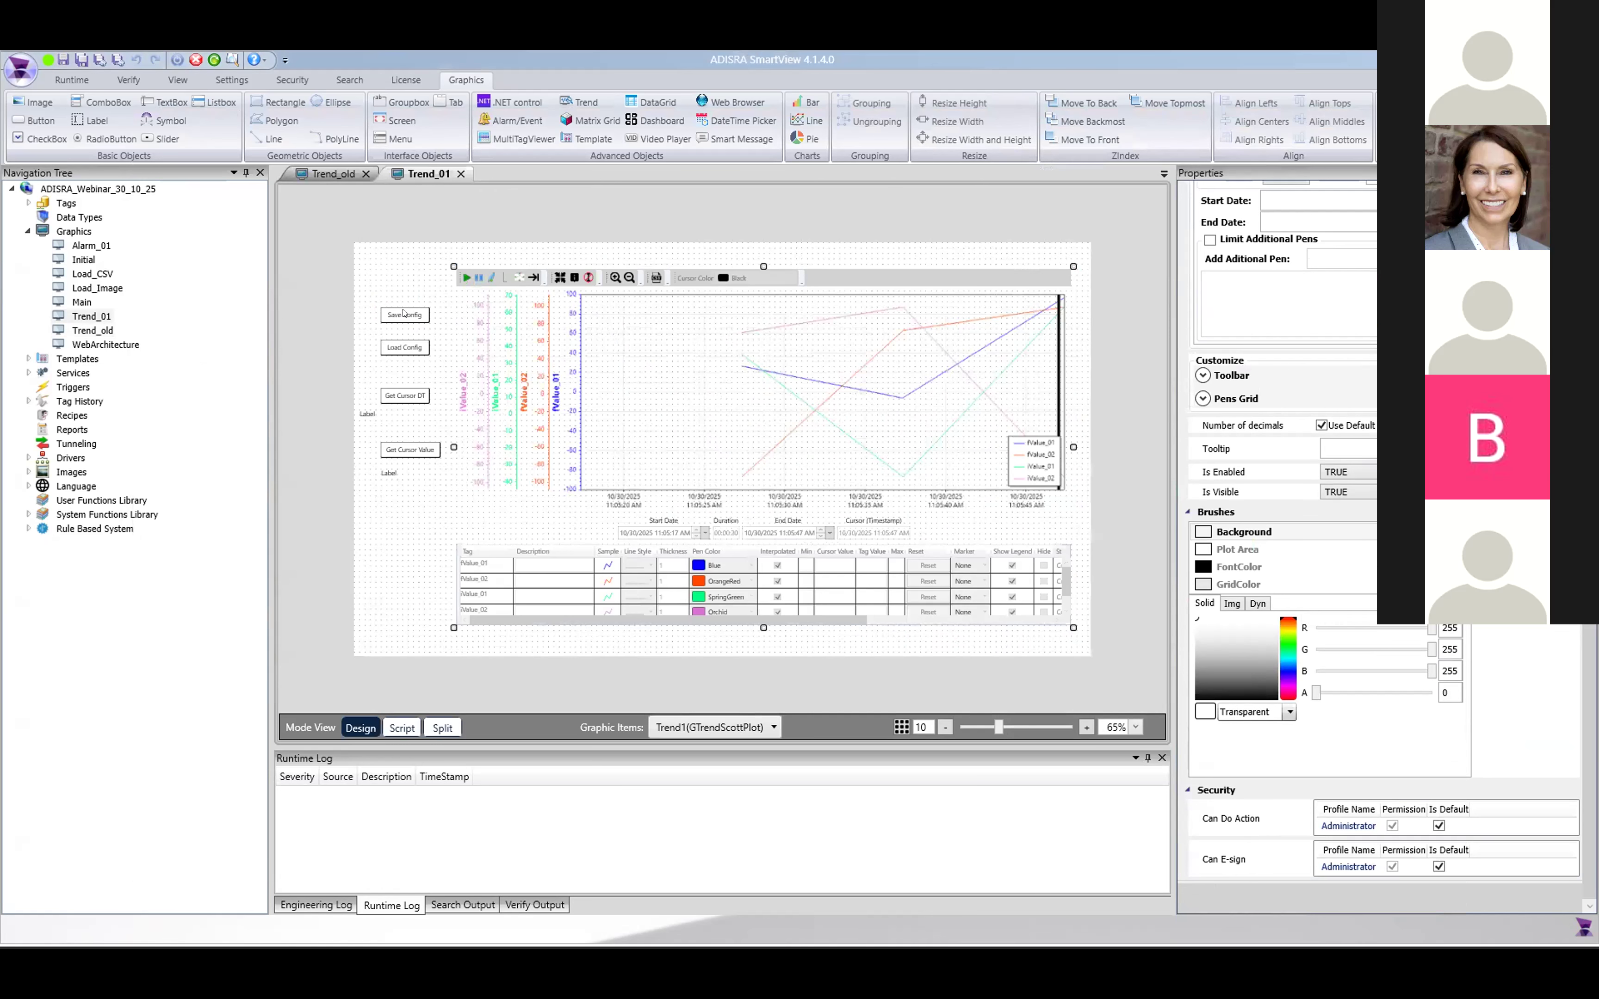
pyautogui.doubleClick(404, 315)
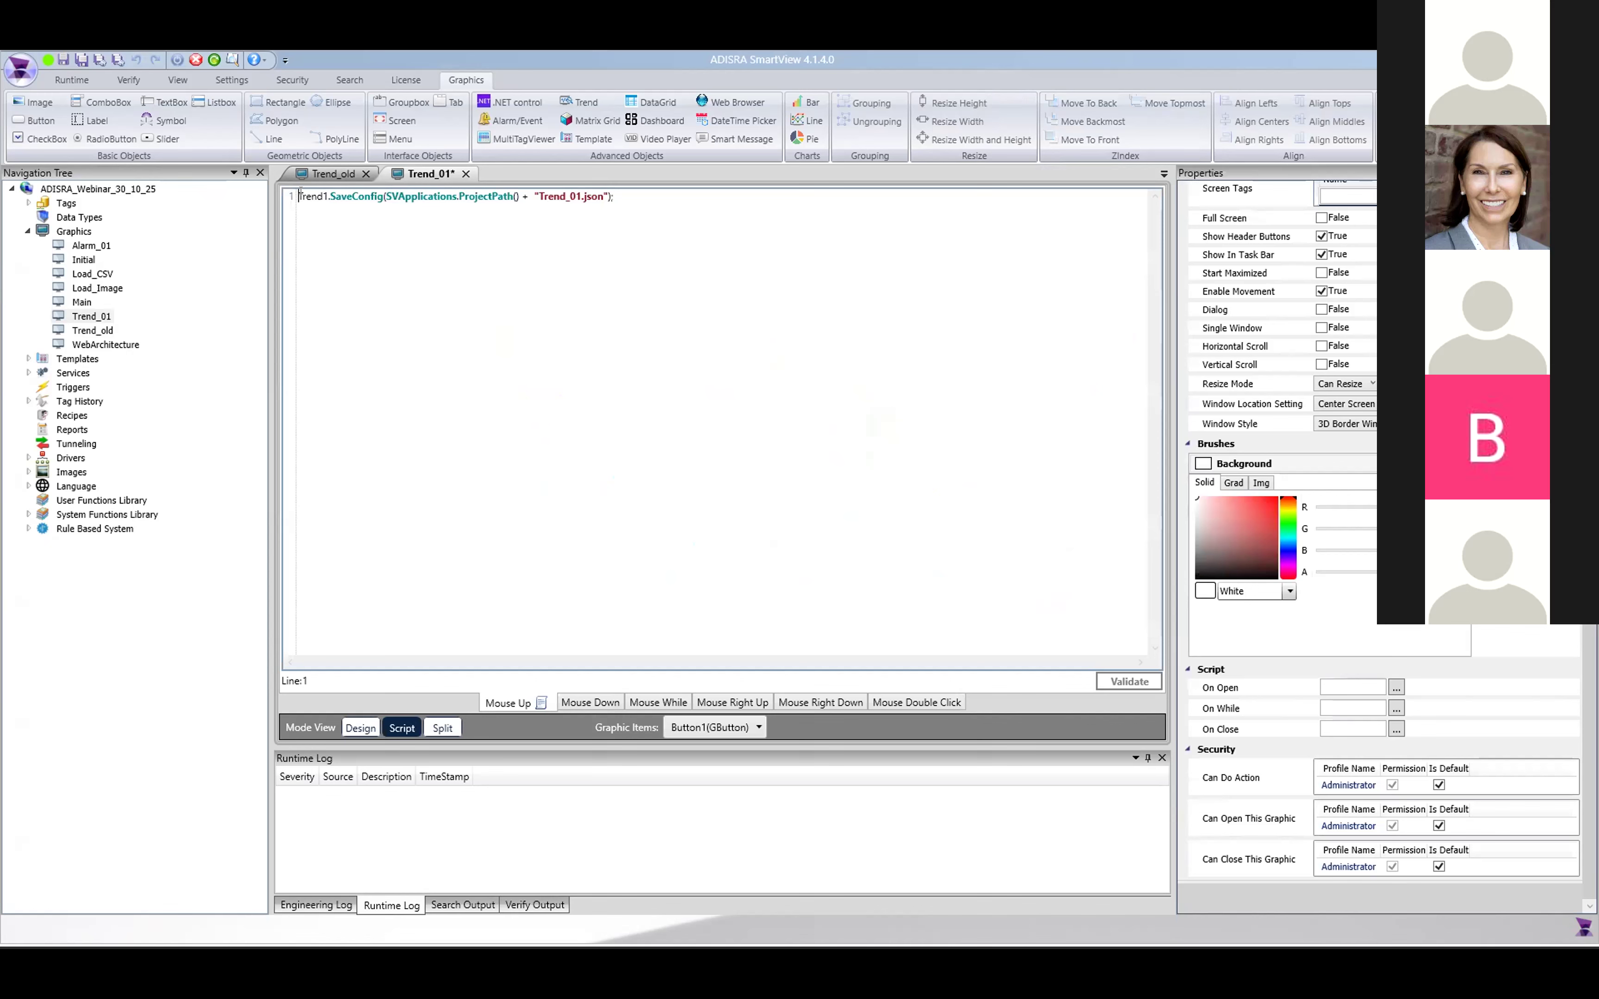
pyautogui.moveTo(329, 192); pyautogui.dragTo(561, 191)
pyautogui.click(404, 193)
pyautogui.click(562, 191)
# - Back in the runtime, save the trend's configuration, reopen the Trend_01 screen and load the saved configuration
pyautogui.hotkey('alt', 'Tab')
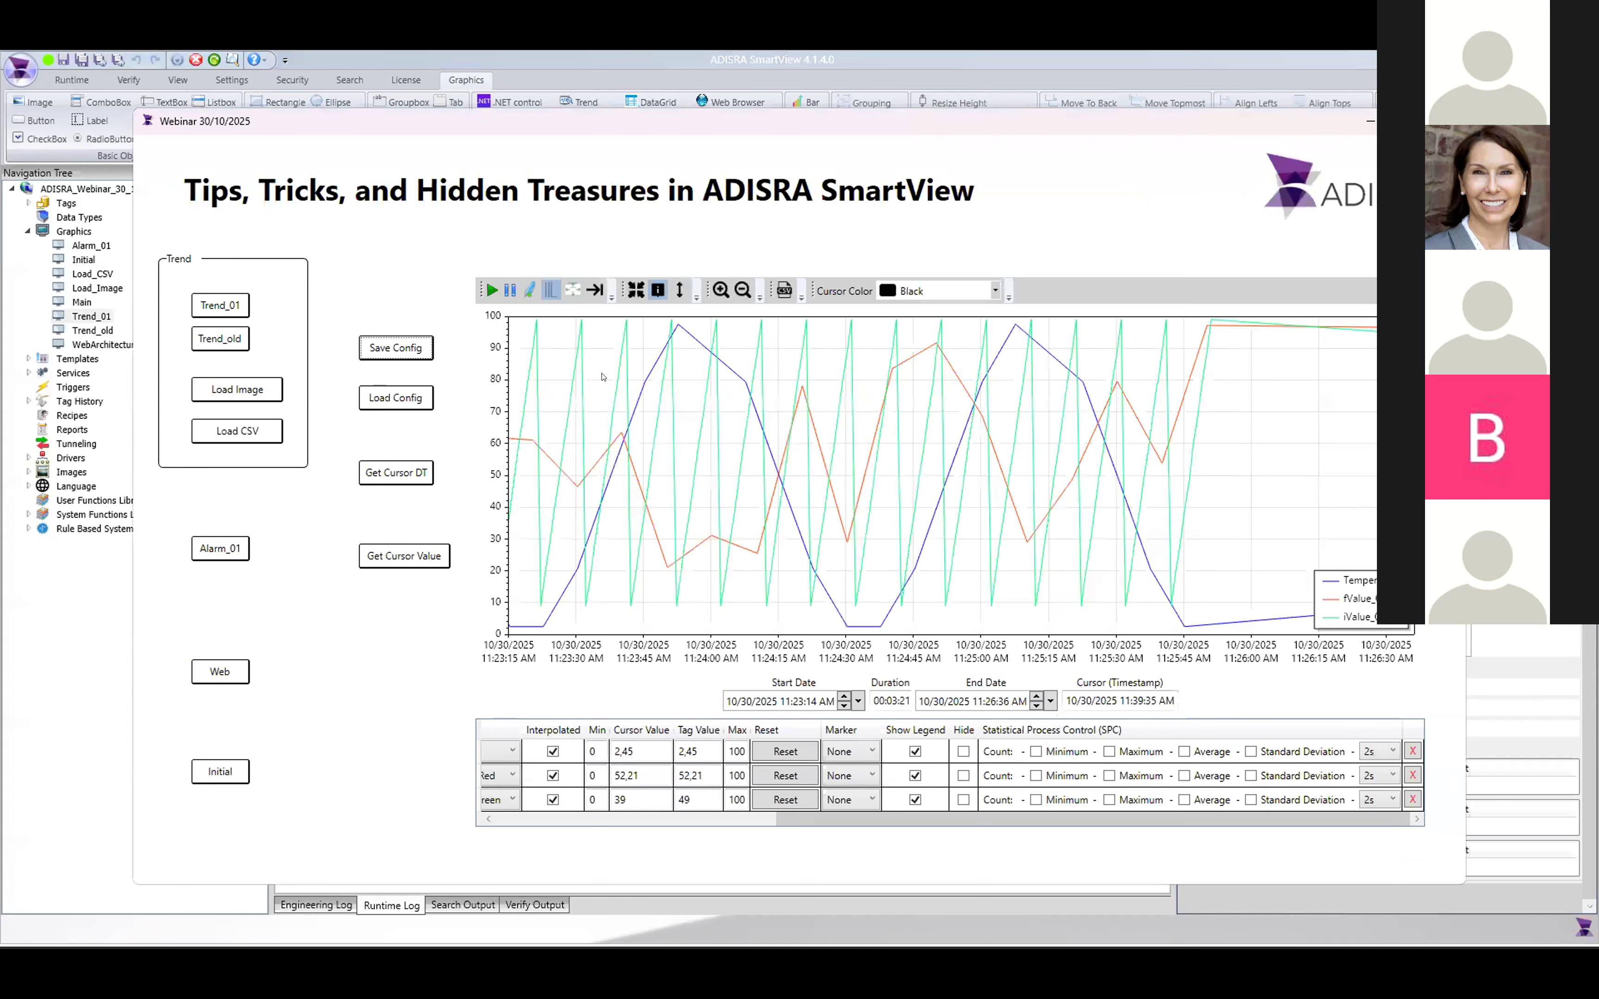
pyautogui.click(381, 351)
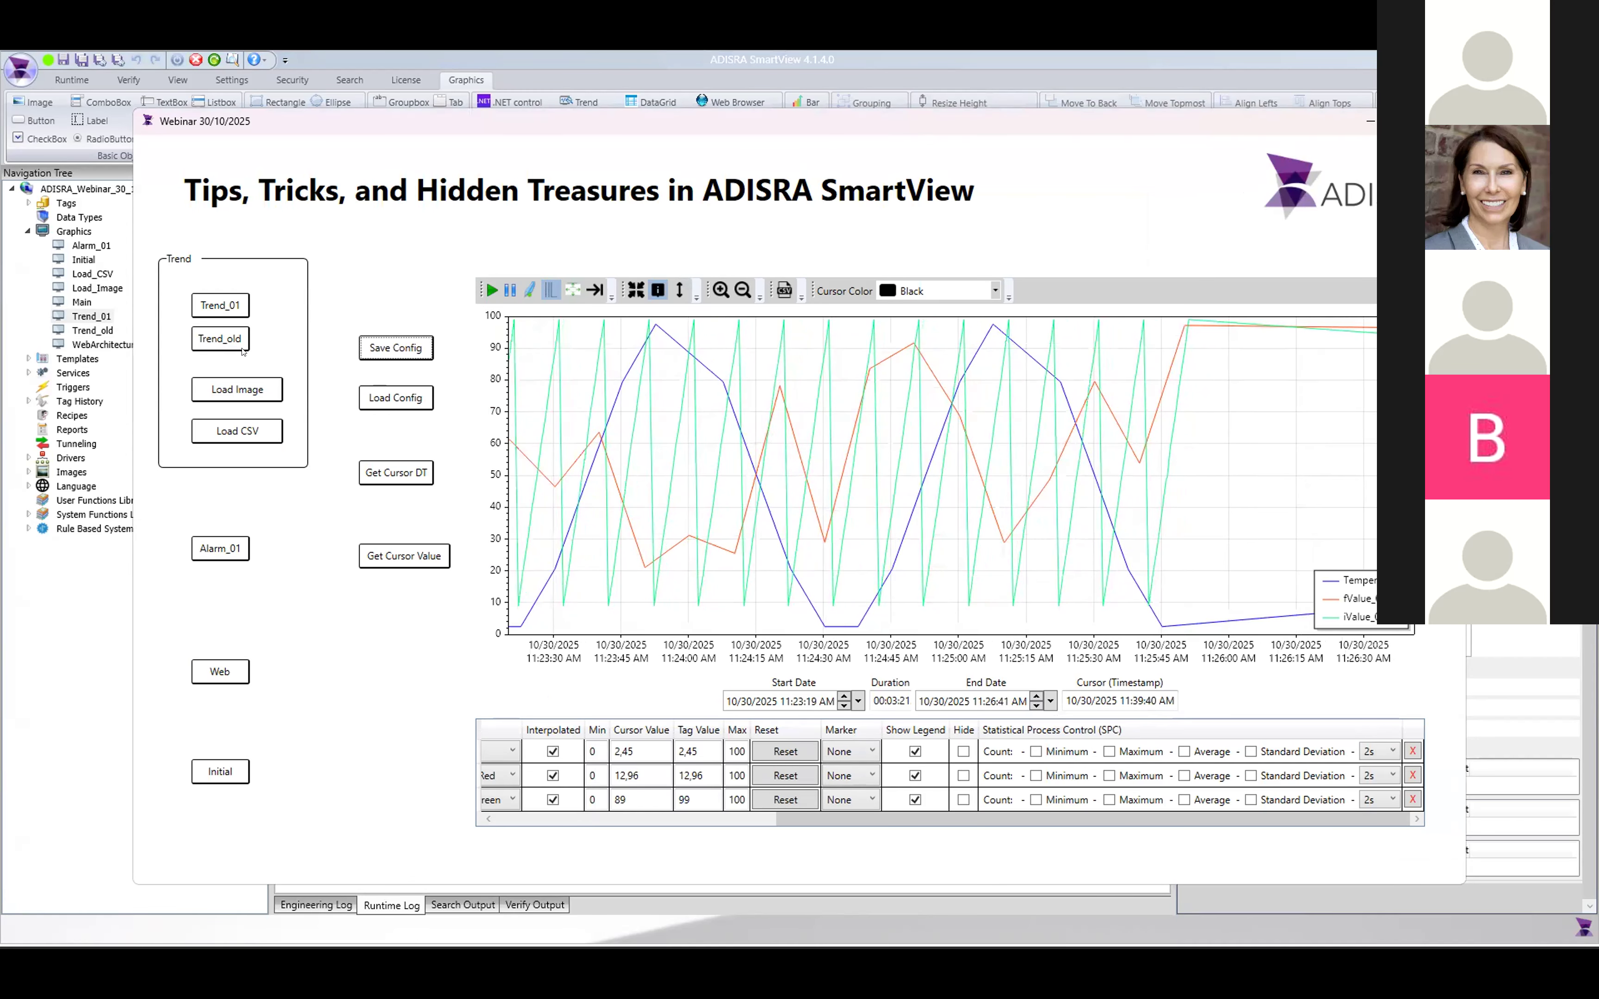
pyautogui.click(218, 310)
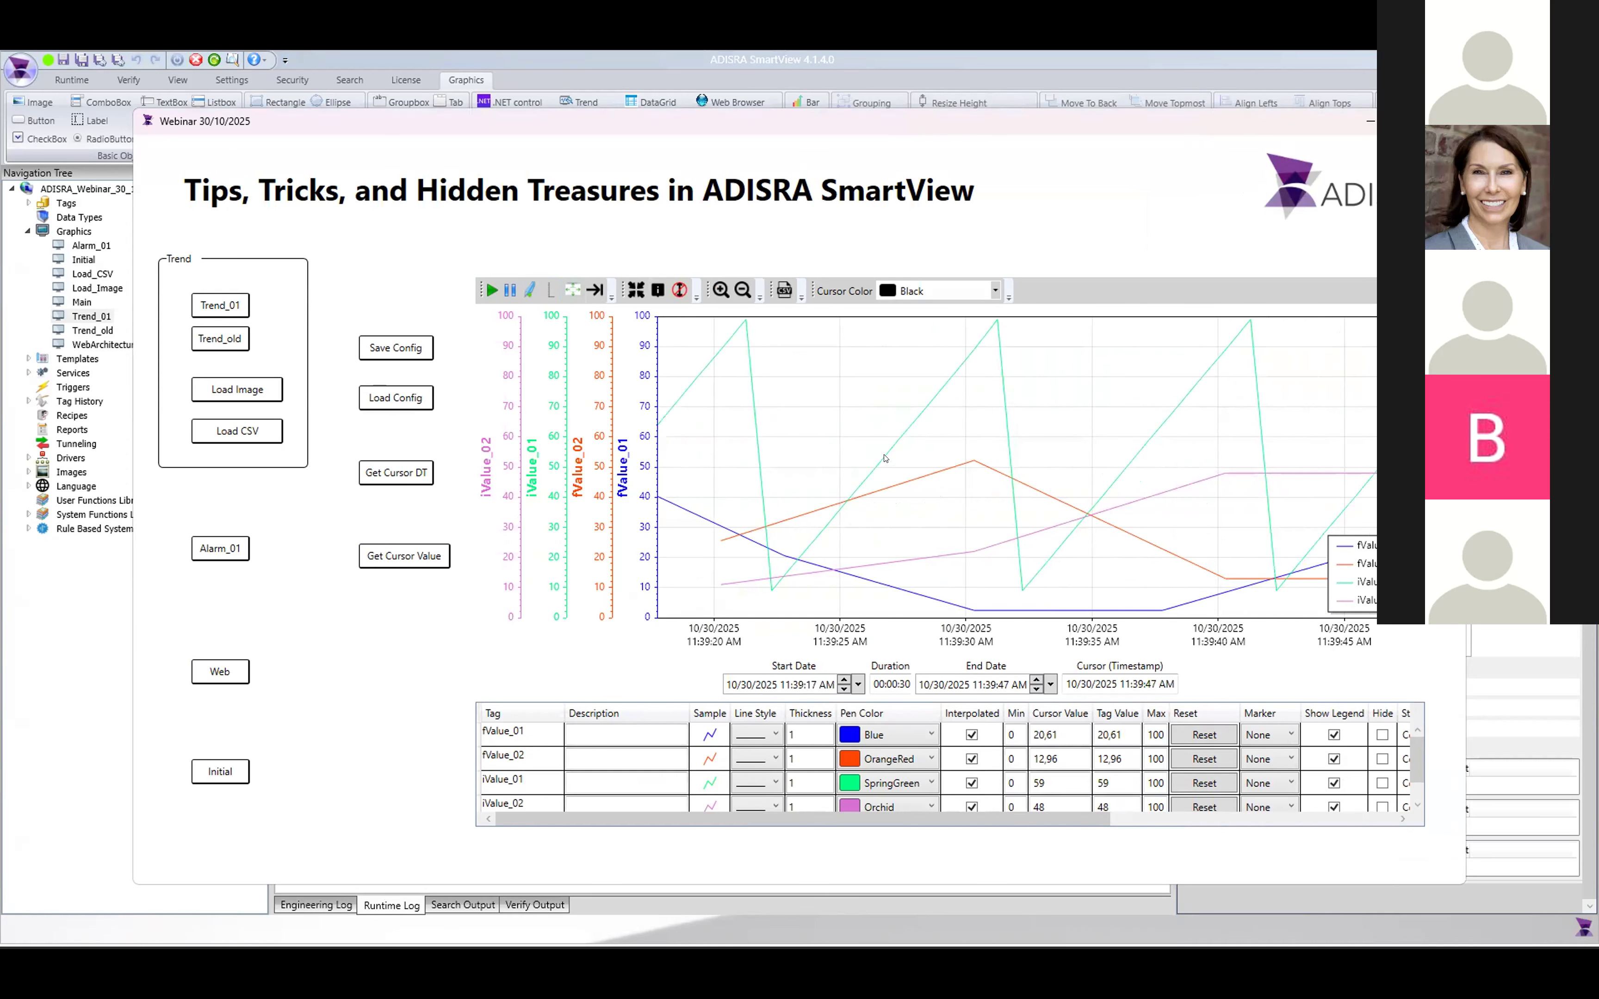
pyautogui.click(383, 402)
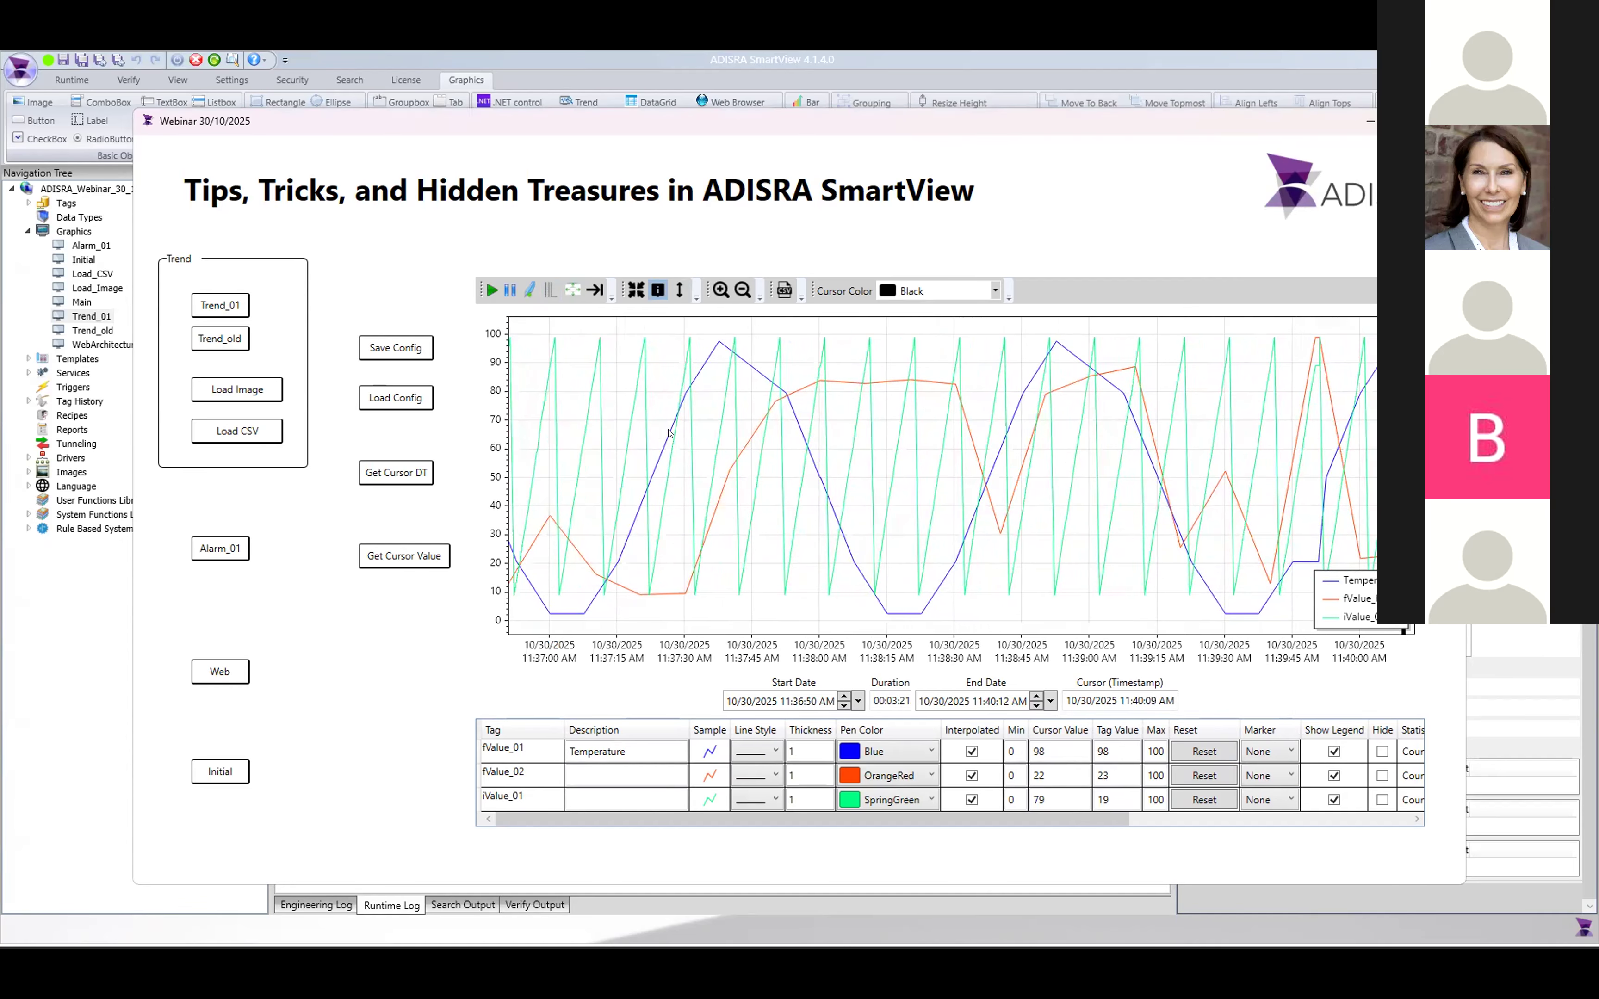
pyautogui.moveTo(779, 519)
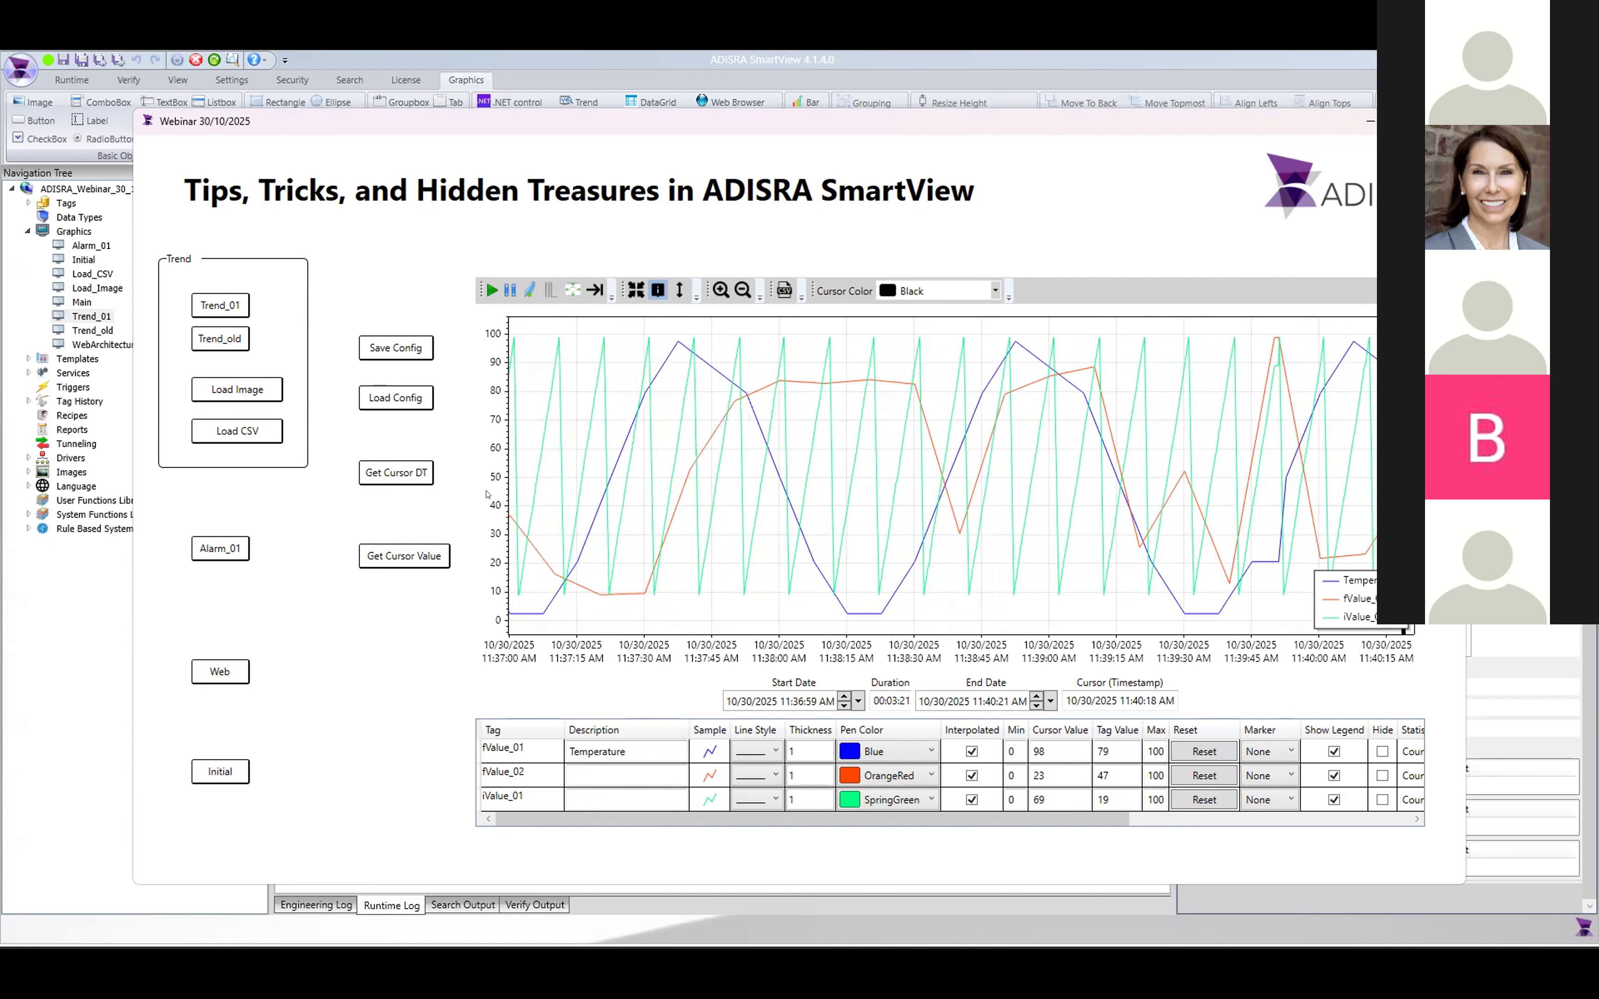
# - Switch to the SmartView editor, open the Get Cursor DT button's script and enter Trend1. on a new line
pyautogui.hotkey('alt', 'Tab')
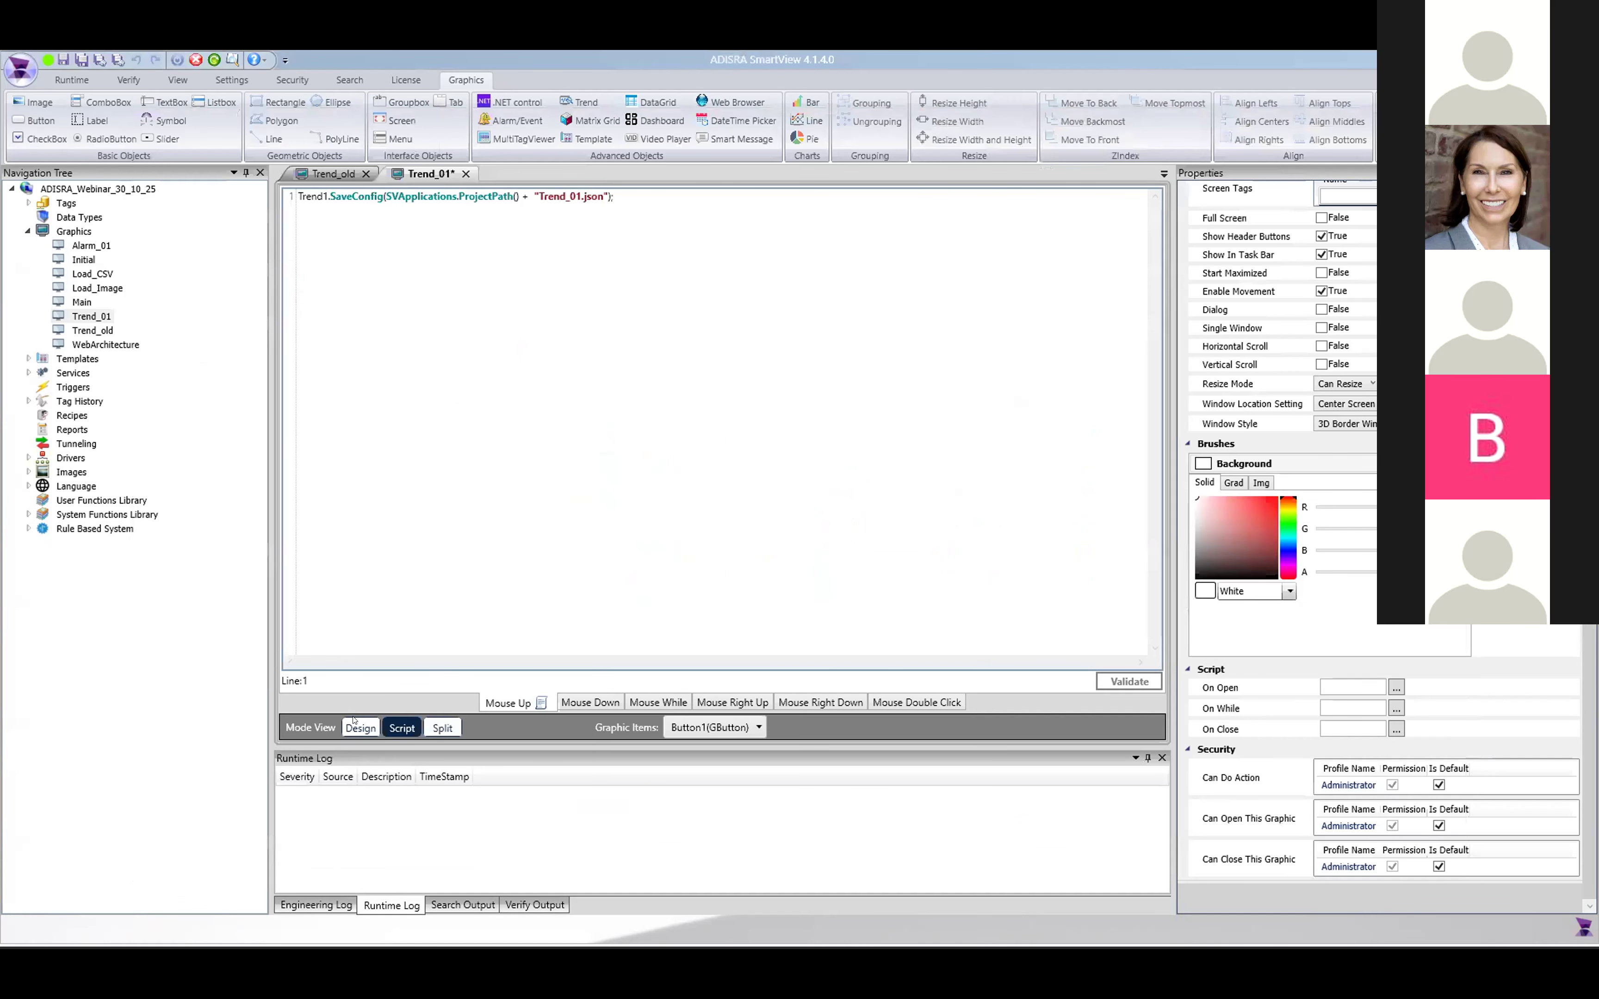
pyautogui.doubleClick(418, 396)
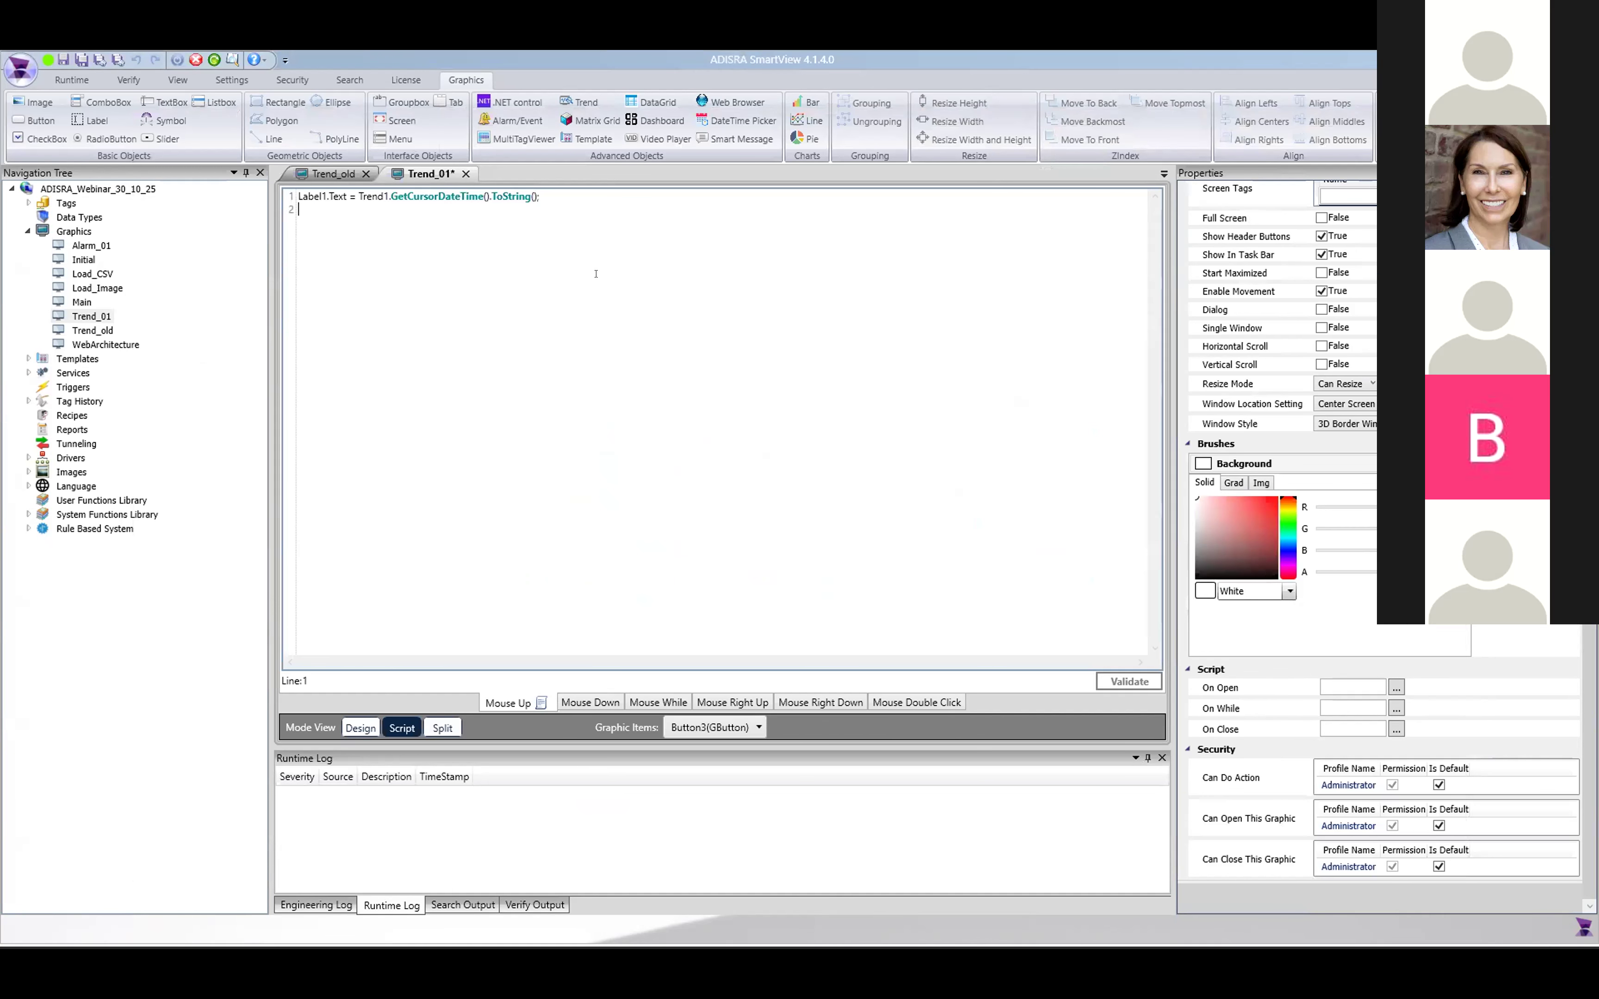
pyautogui.press('Return')
pyautogui.write('Trend1.')
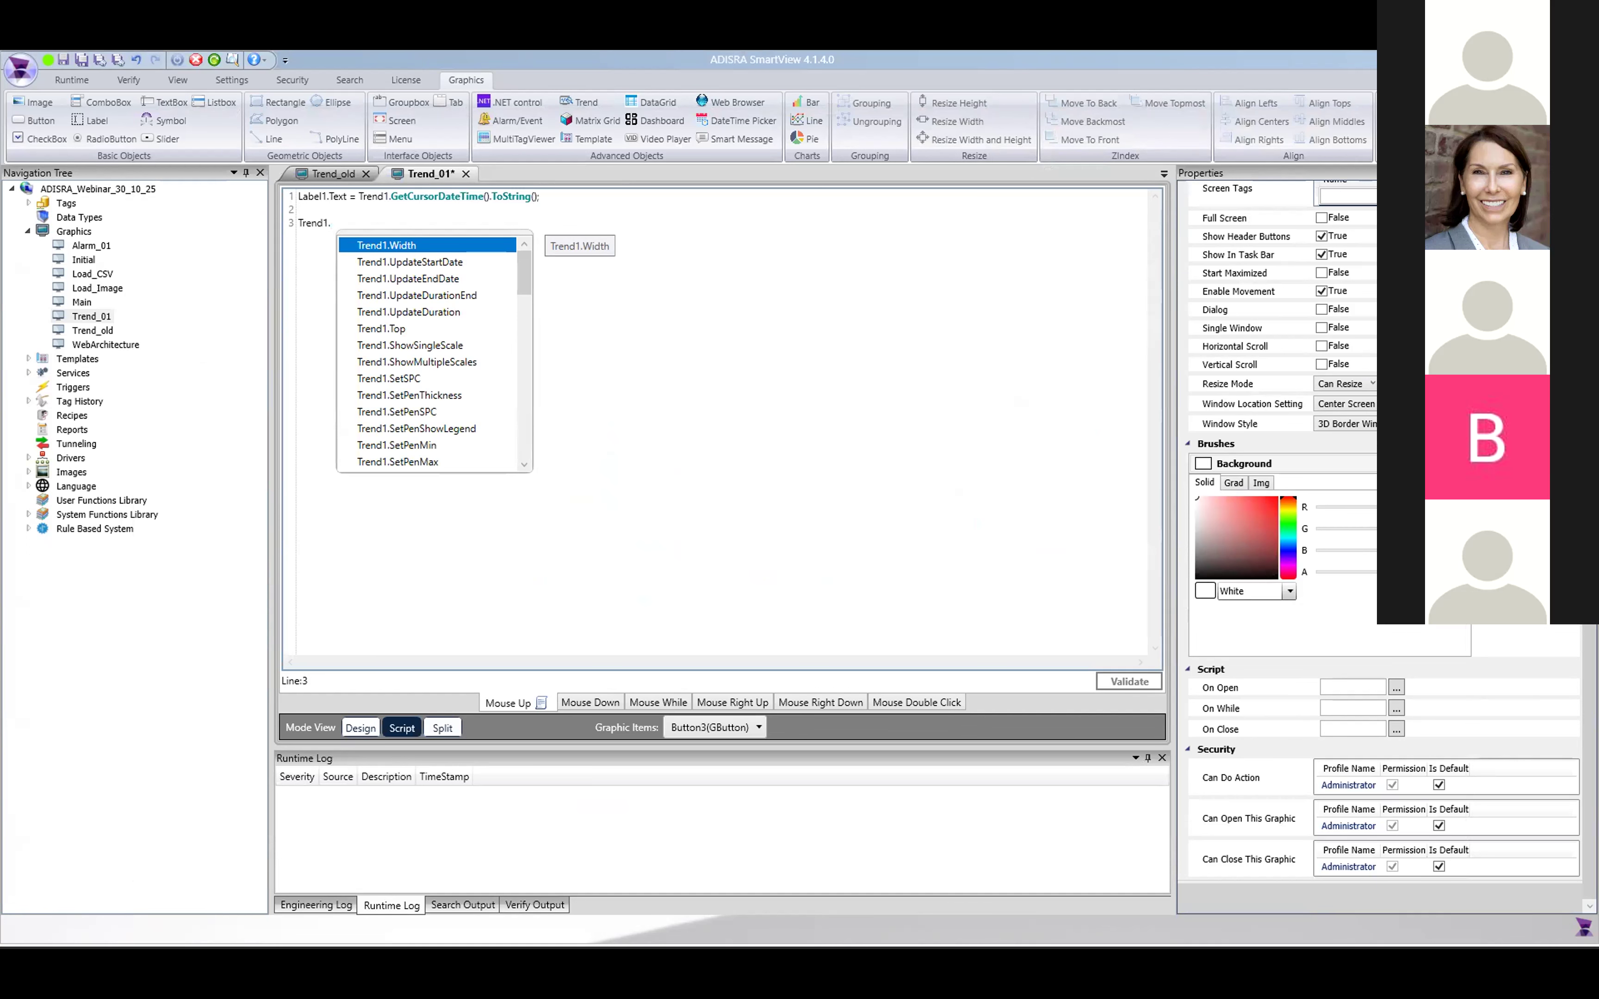
# - Examine the list of functions available for Trend1 in the script, and delete the trial Trend1. text
pyautogui.scroll(-10, 390, 324)
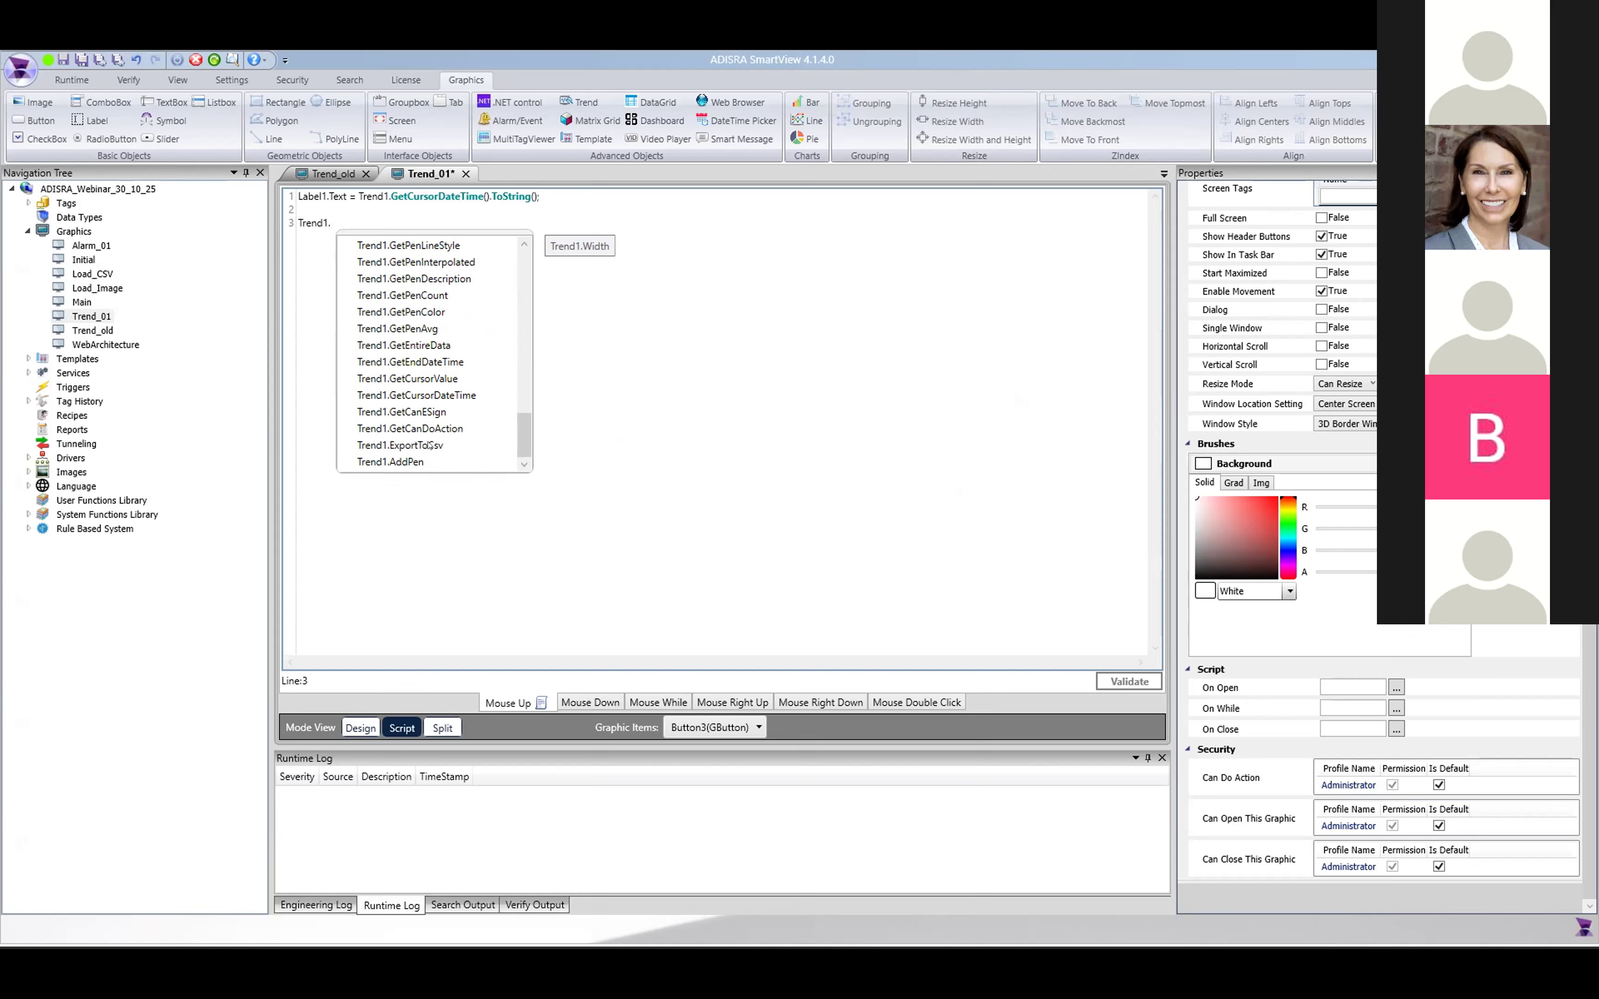
pyautogui.scroll(5, 431, 445)
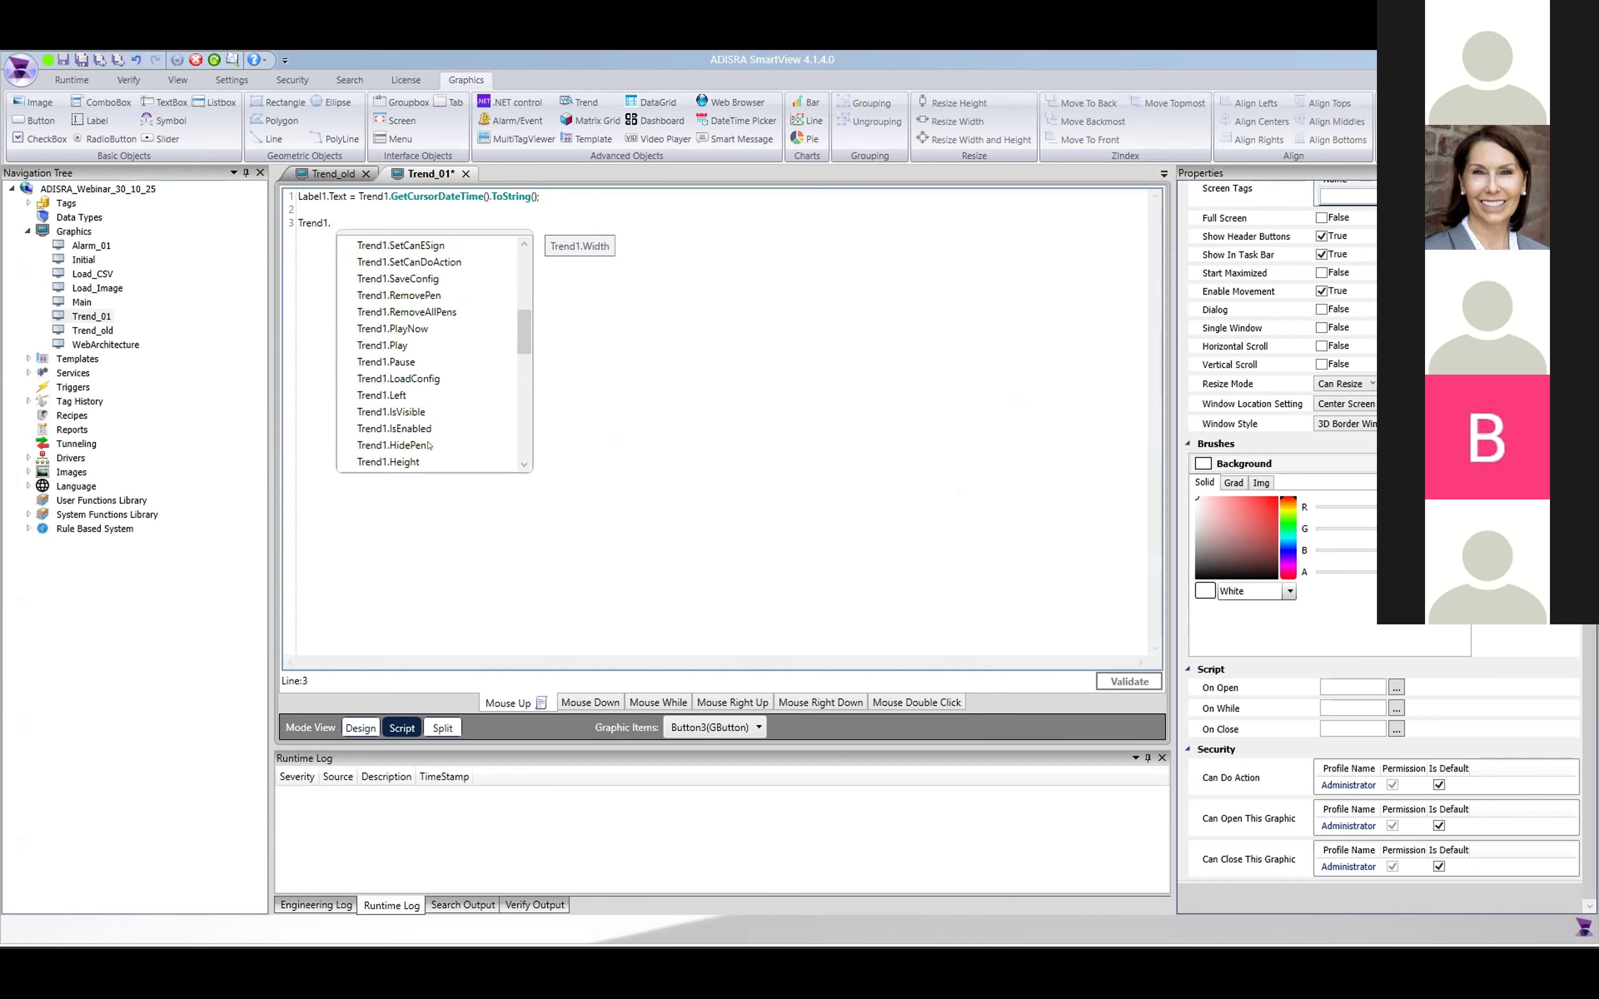
pyautogui.scroll(10, 429, 444)
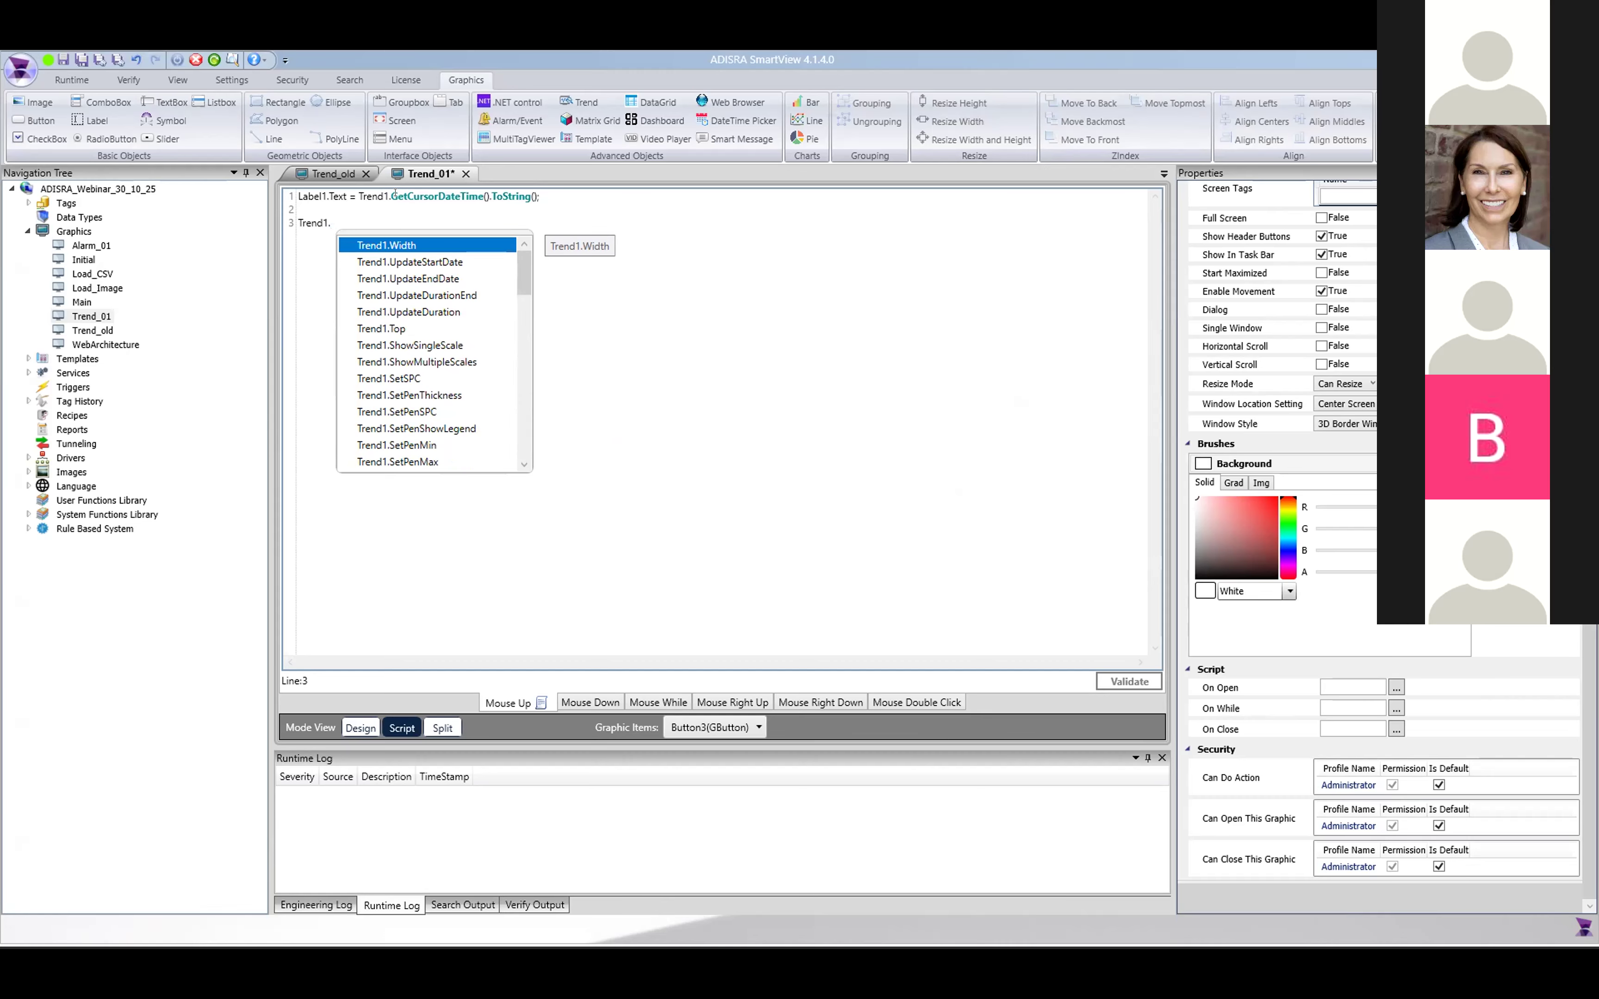
pyautogui.scroll(-5, 432, 335)
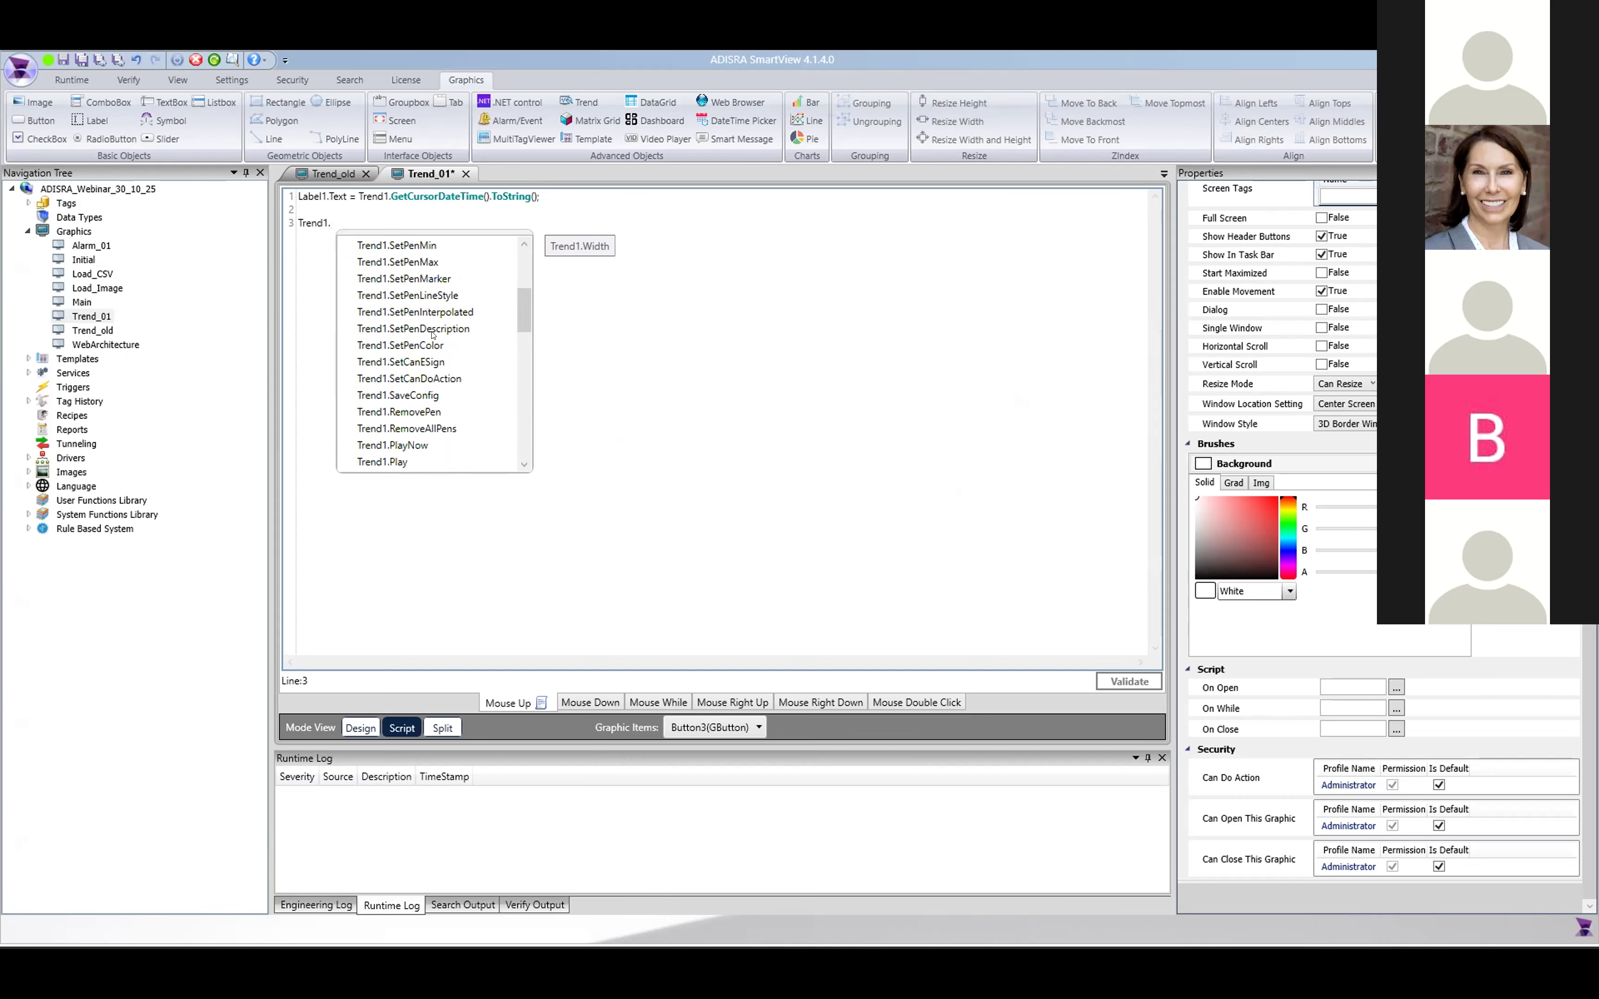
pyautogui.scroll(-4, 432, 335)
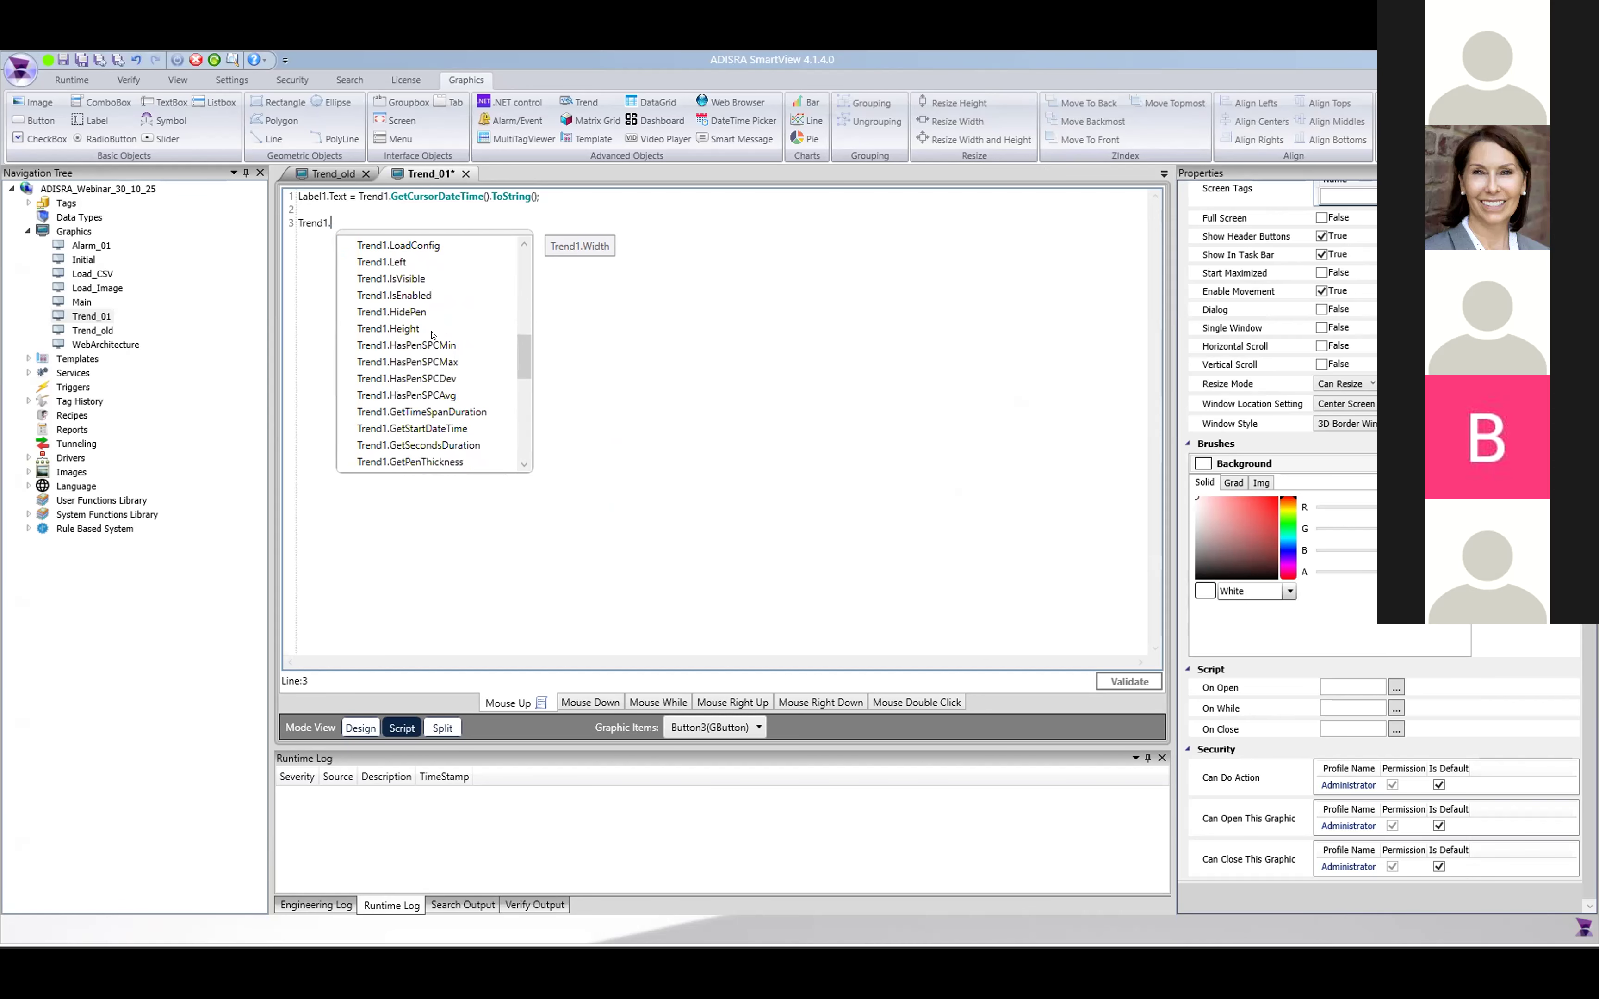
pyautogui.scroll(-5, 432, 335)
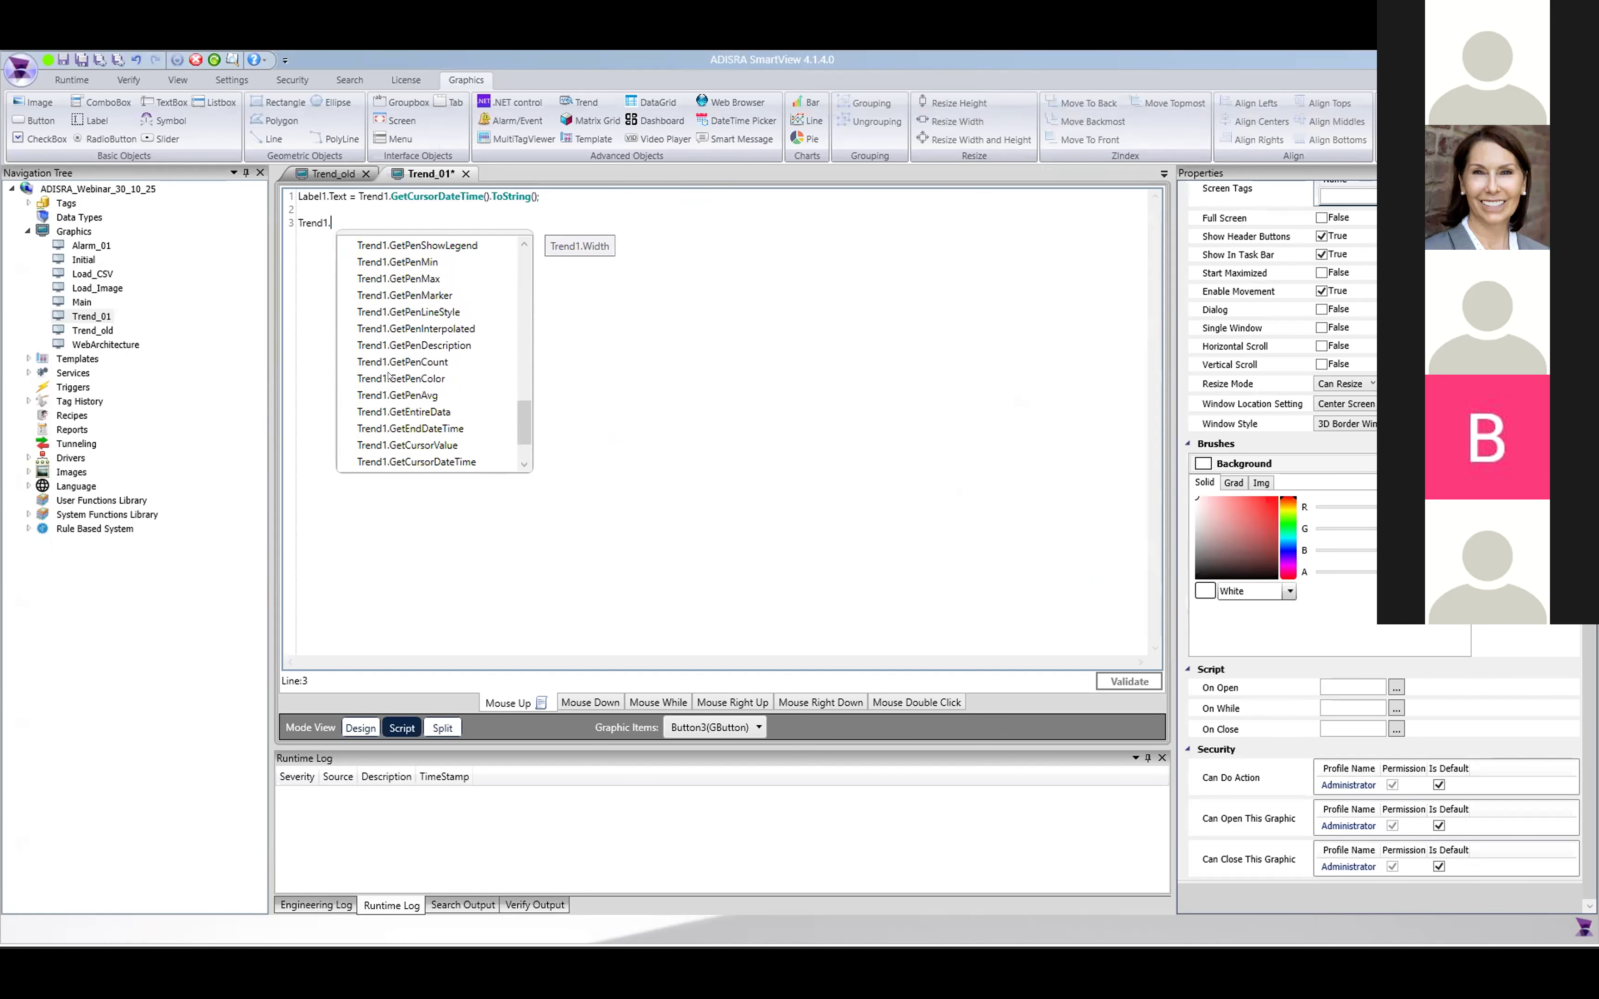
pyautogui.press('Escape')
pyautogui.doubleClick(313, 222)
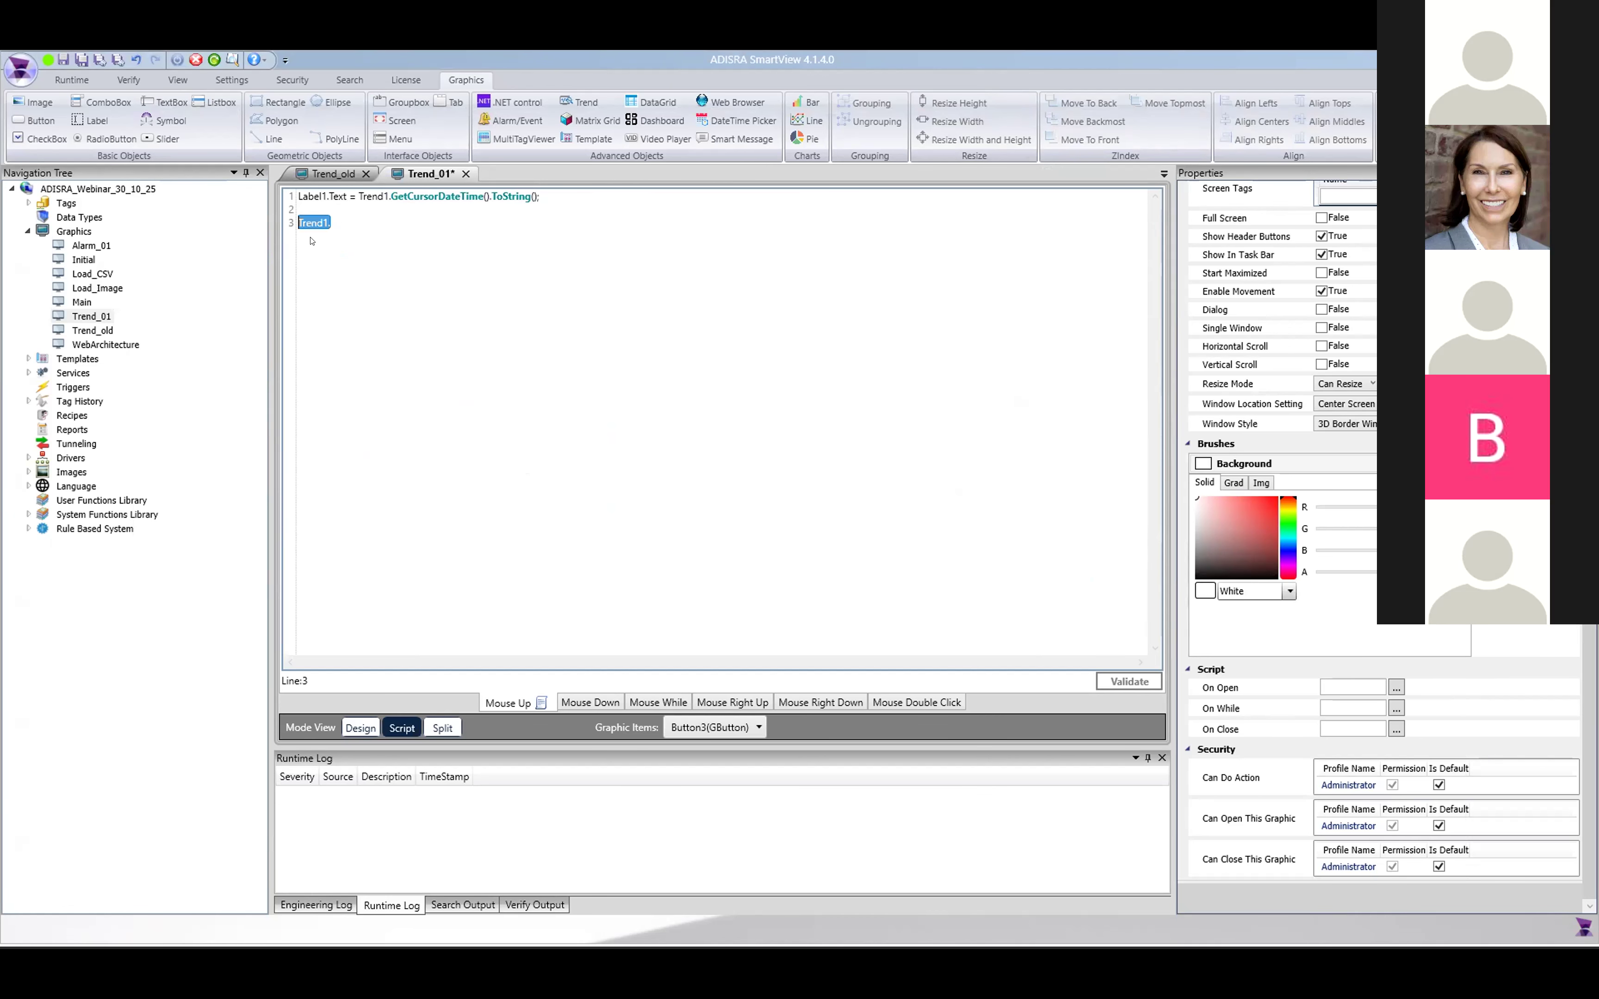
pyautogui.press('BackSpace')
# - Try to open the help page for the Trend1 object from its properties, and close the help window
pyautogui.click(630, 388)
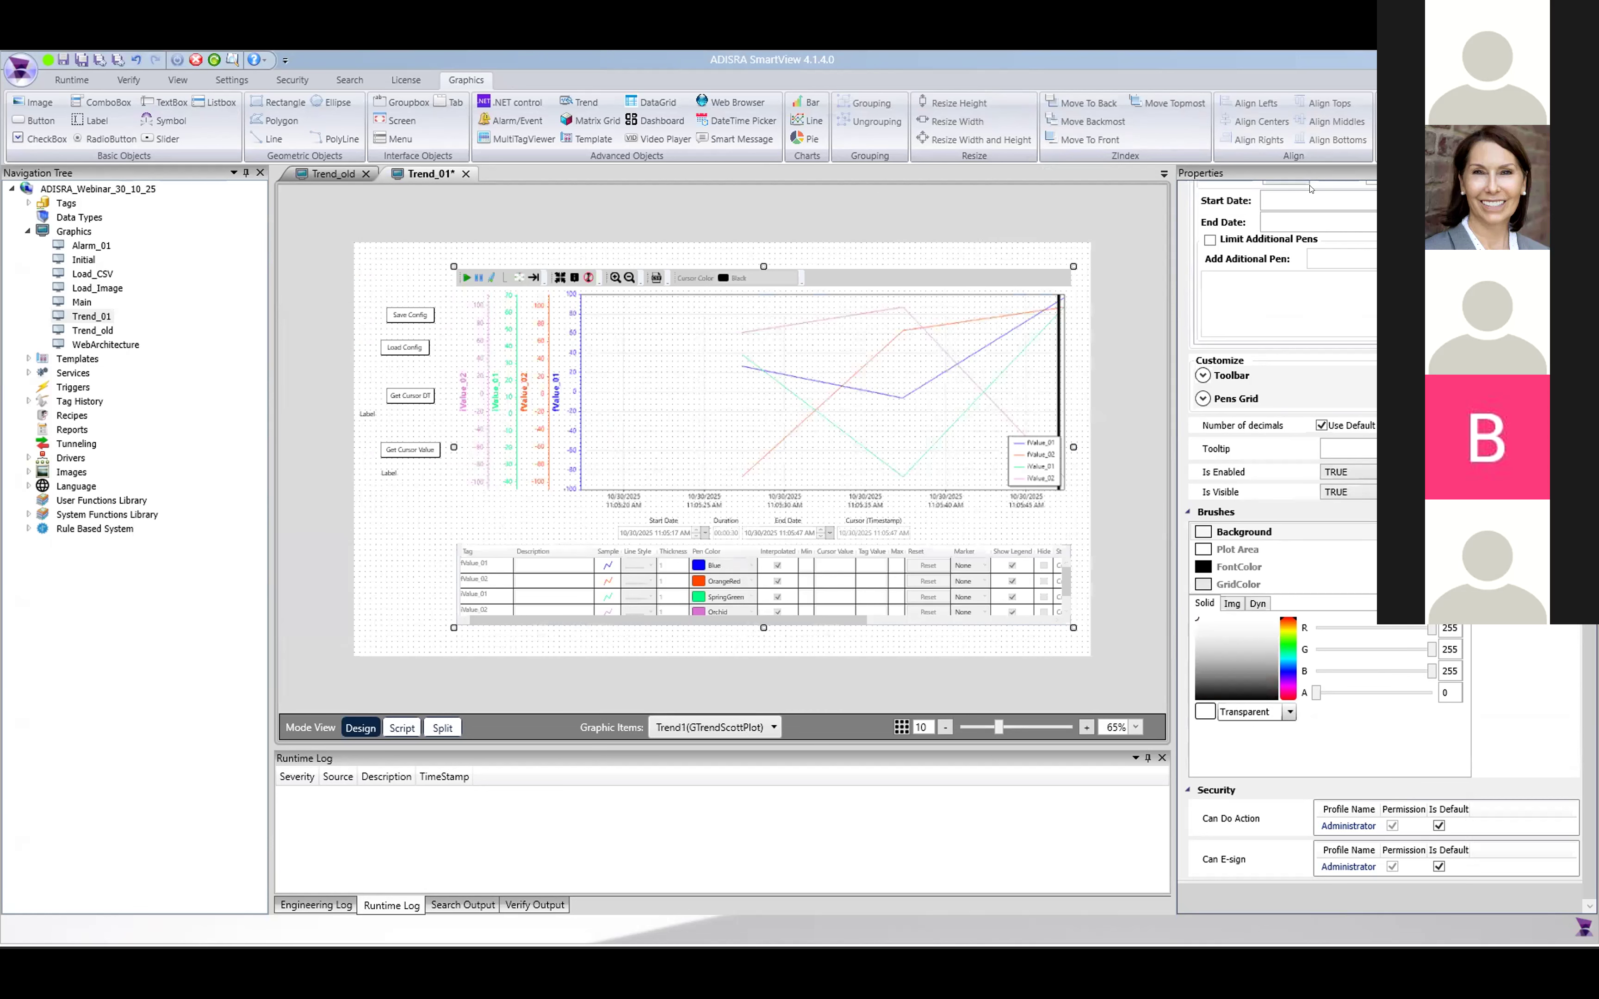
pyautogui.scroll(5, 1381, 549)
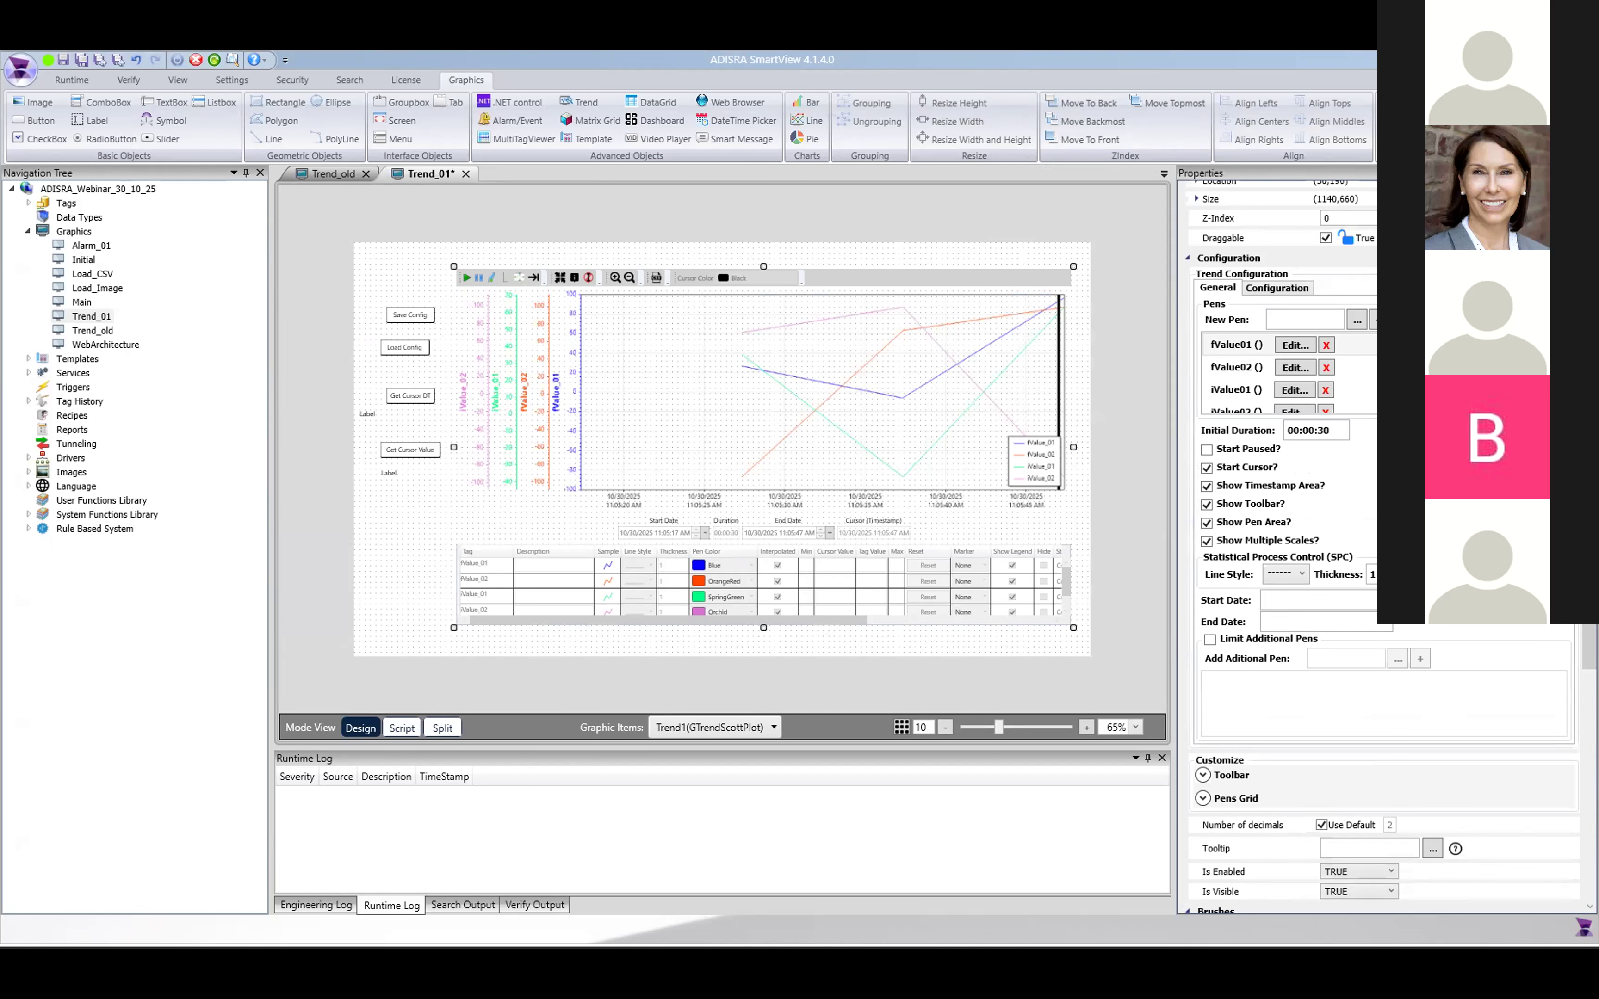
pyautogui.click(128, 79)
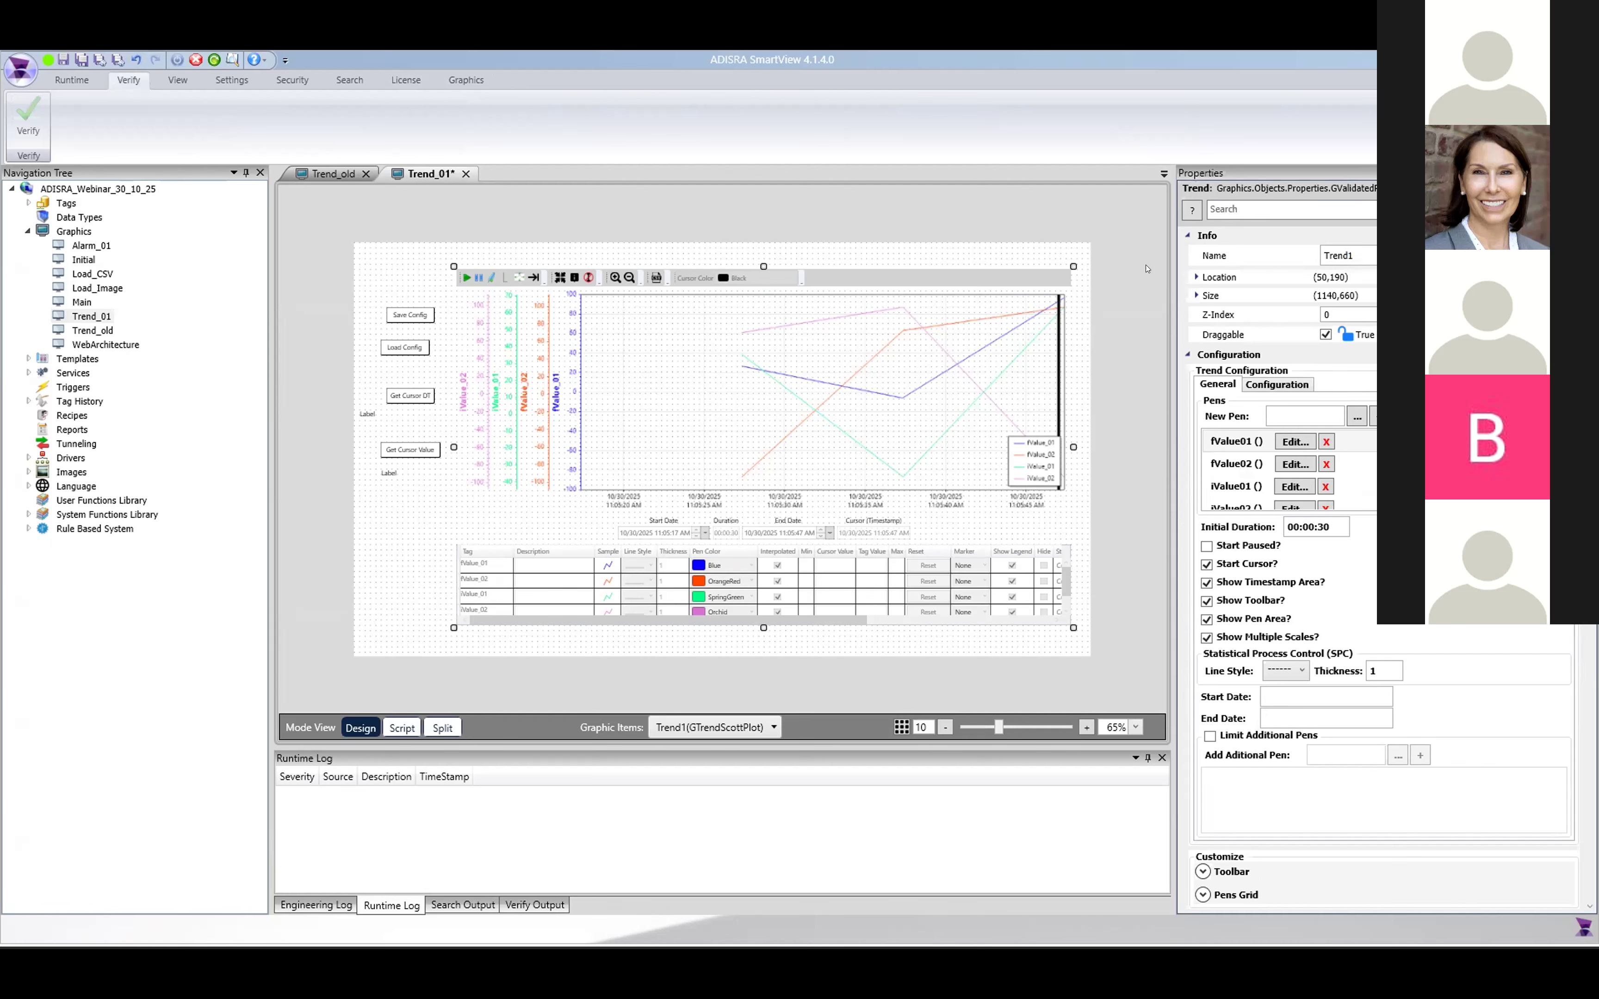
pyautogui.click(1192, 210)
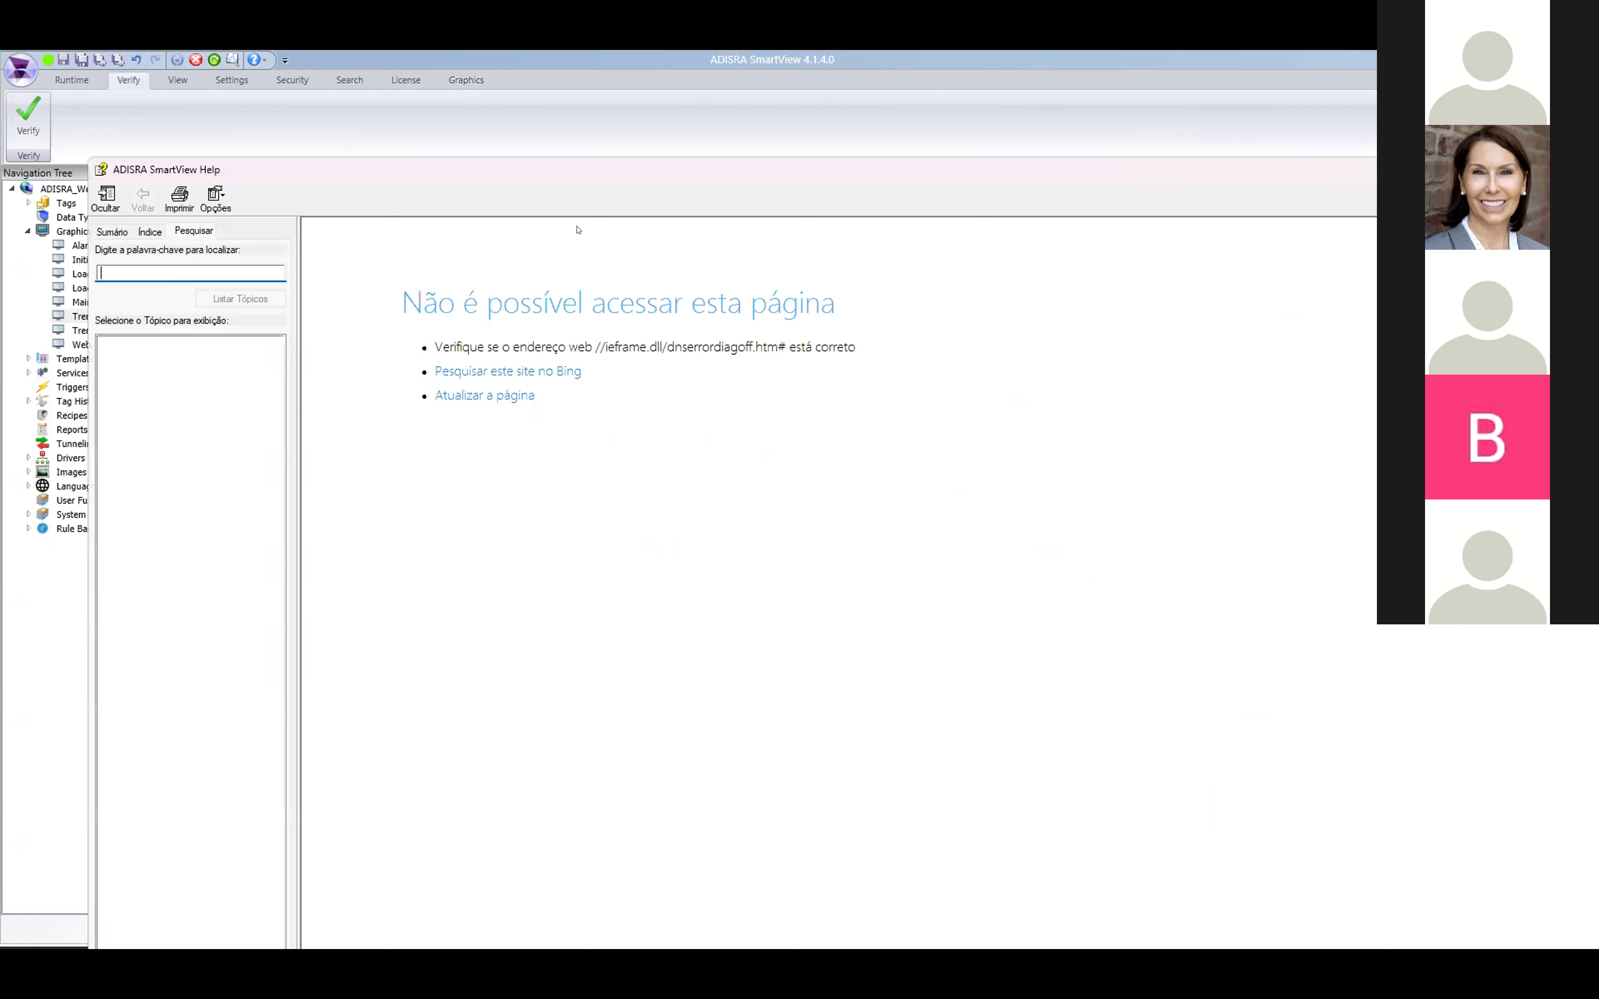
pyautogui.moveTo(1260, 177); pyautogui.dragTo(1052, 188)
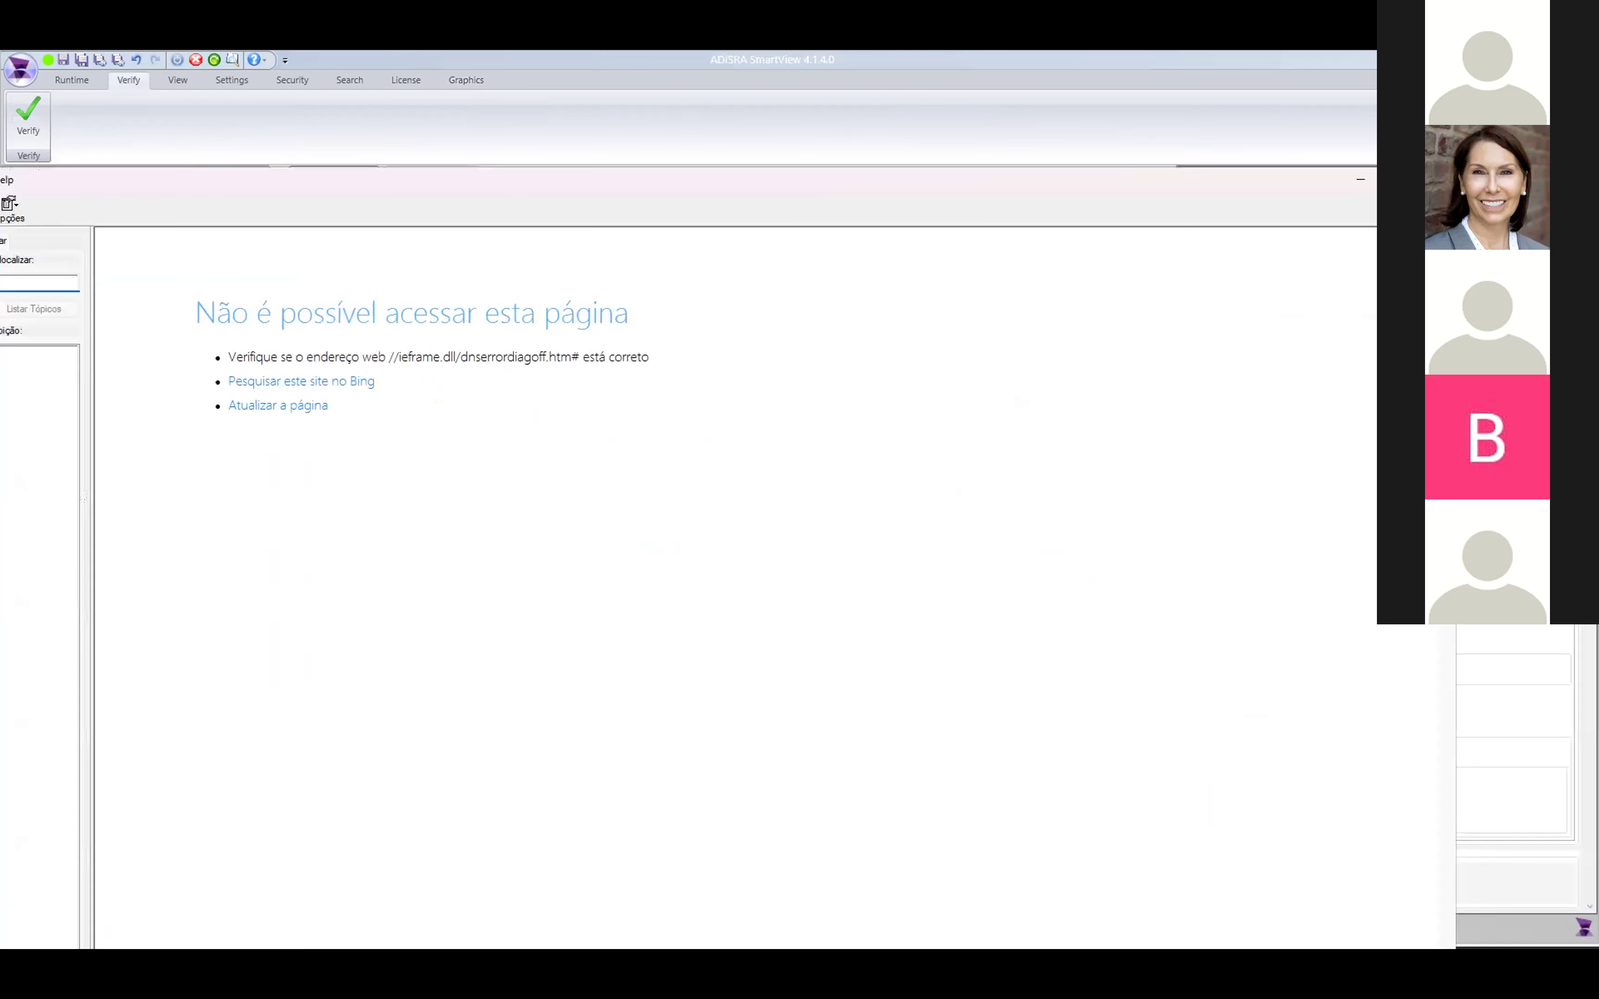
pyautogui.click(1436, 180)
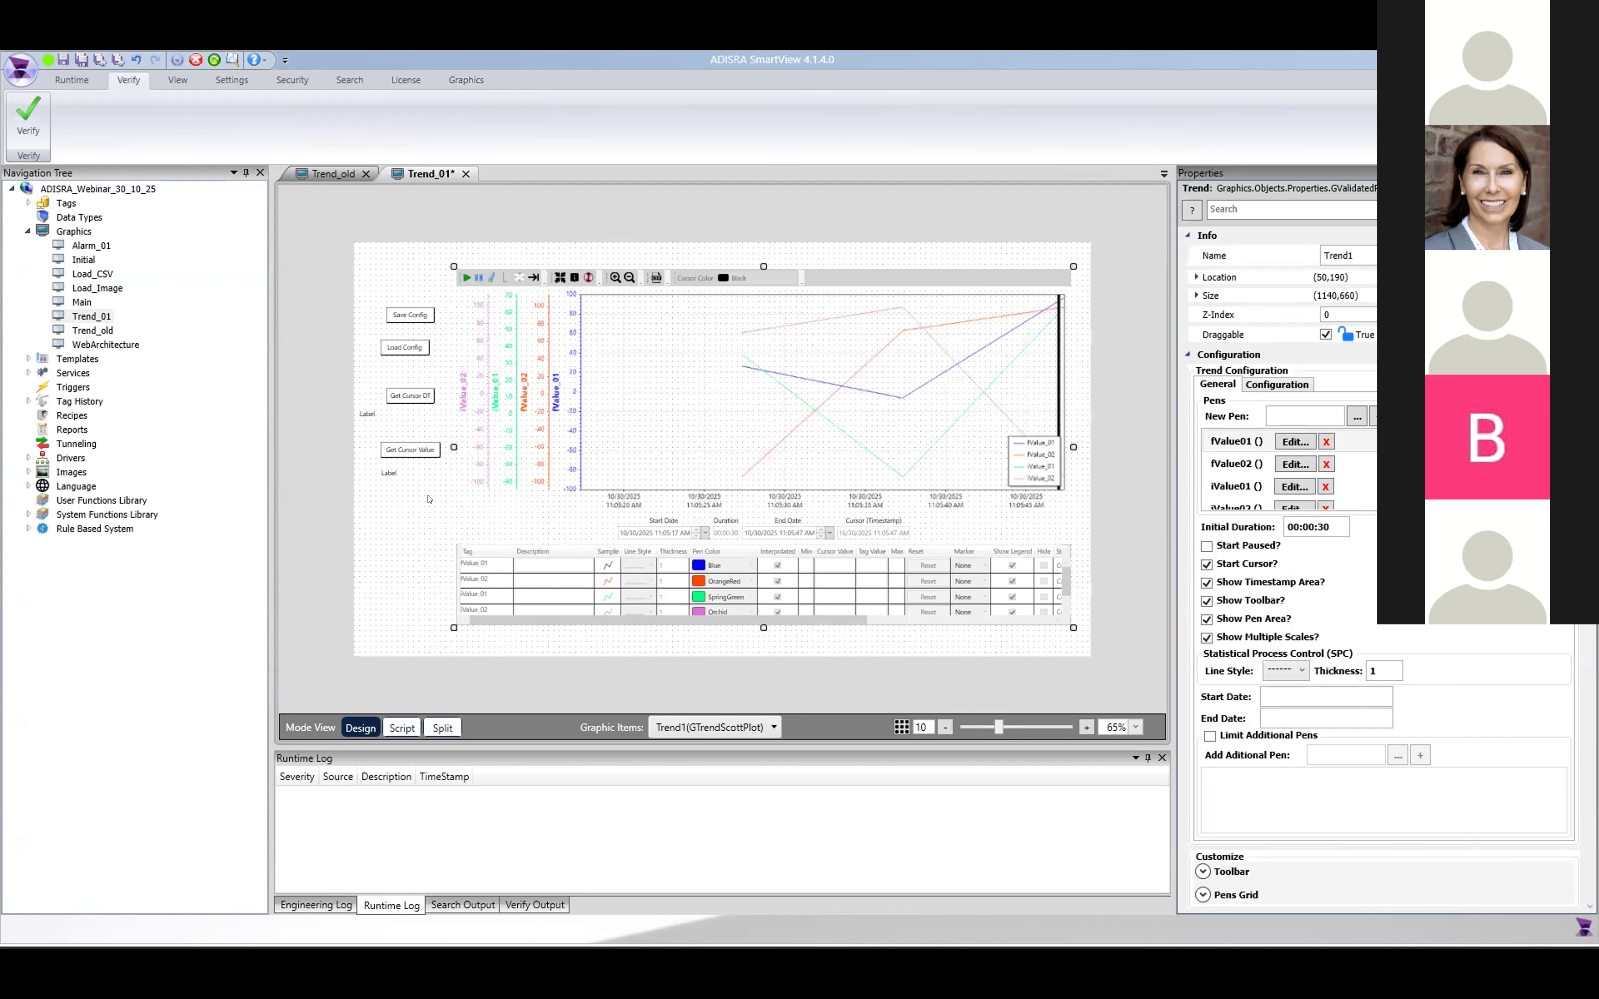
# - Open the help from the Trend_01 graphic's properties and search its topics for trend
pyautogui.click(428, 499)
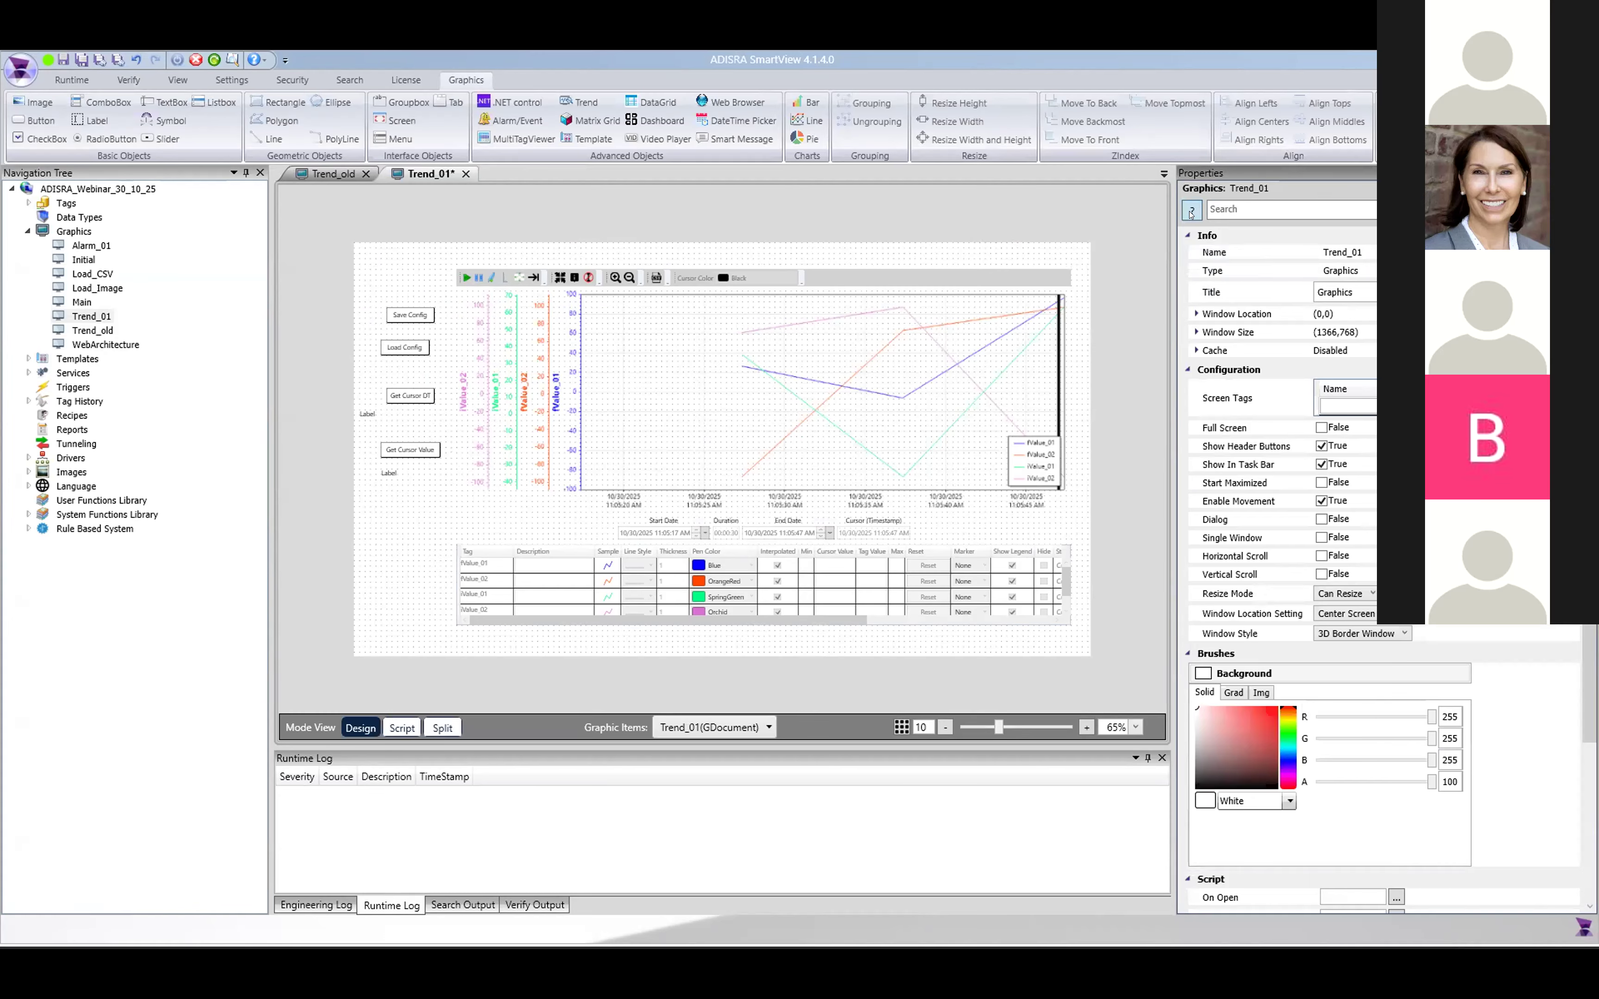
pyautogui.click(1191, 212)
pyautogui.write('trend')
pyautogui.press('Return')
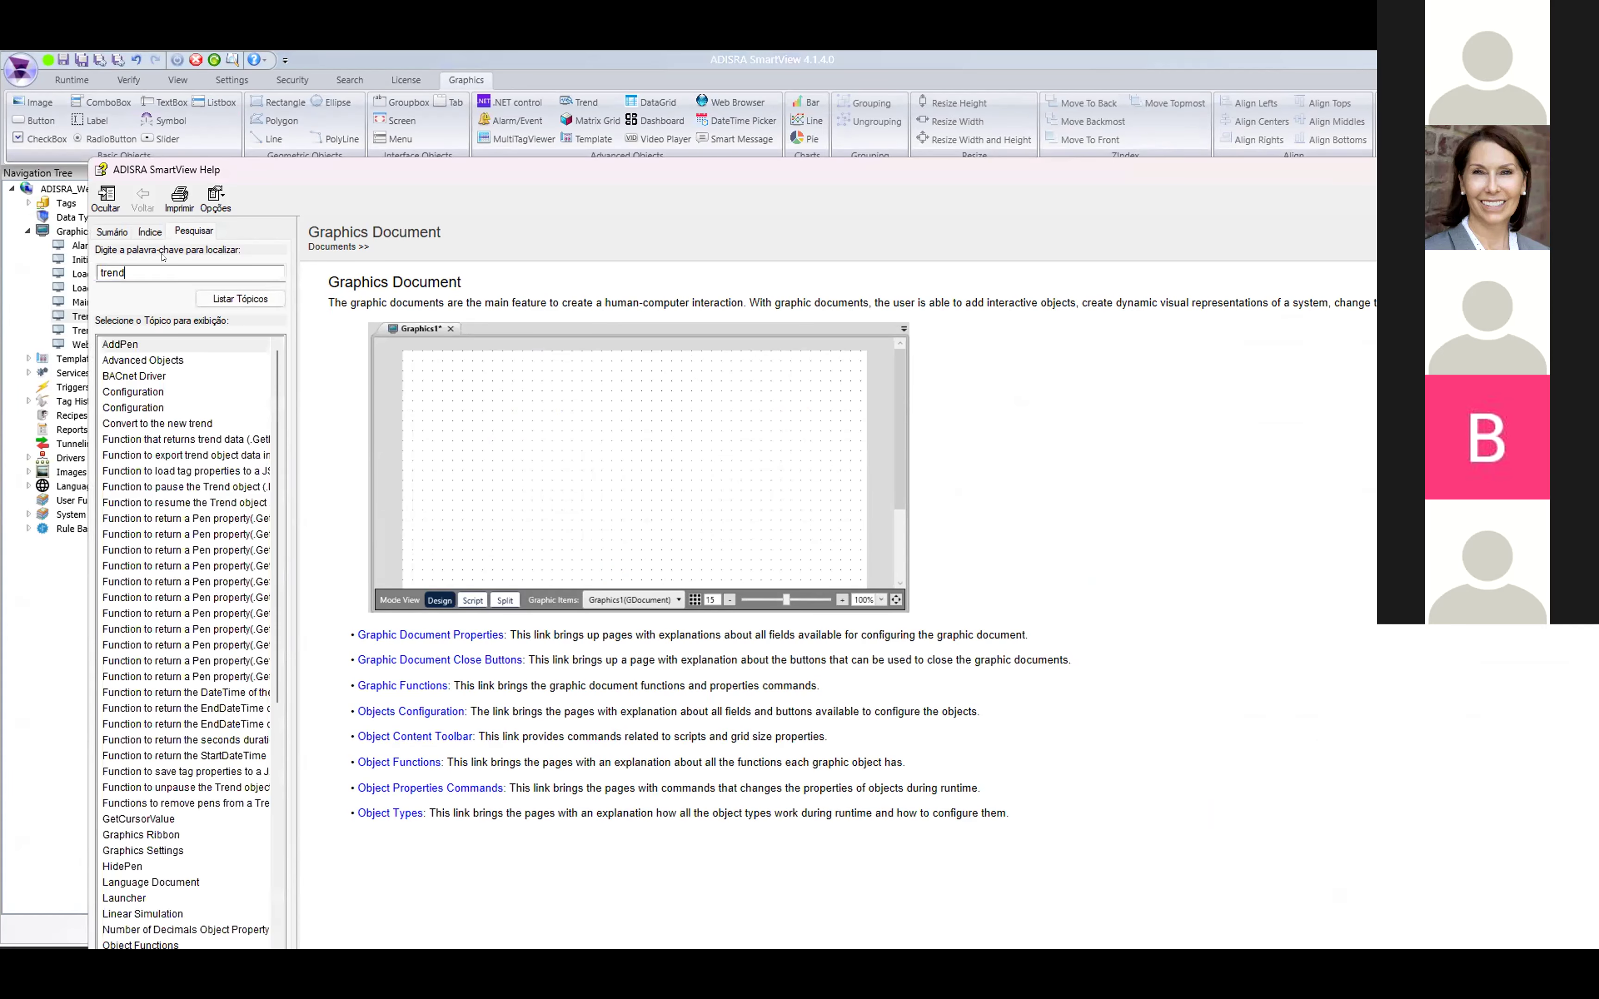
pyautogui.scroll(-3, 140, 476)
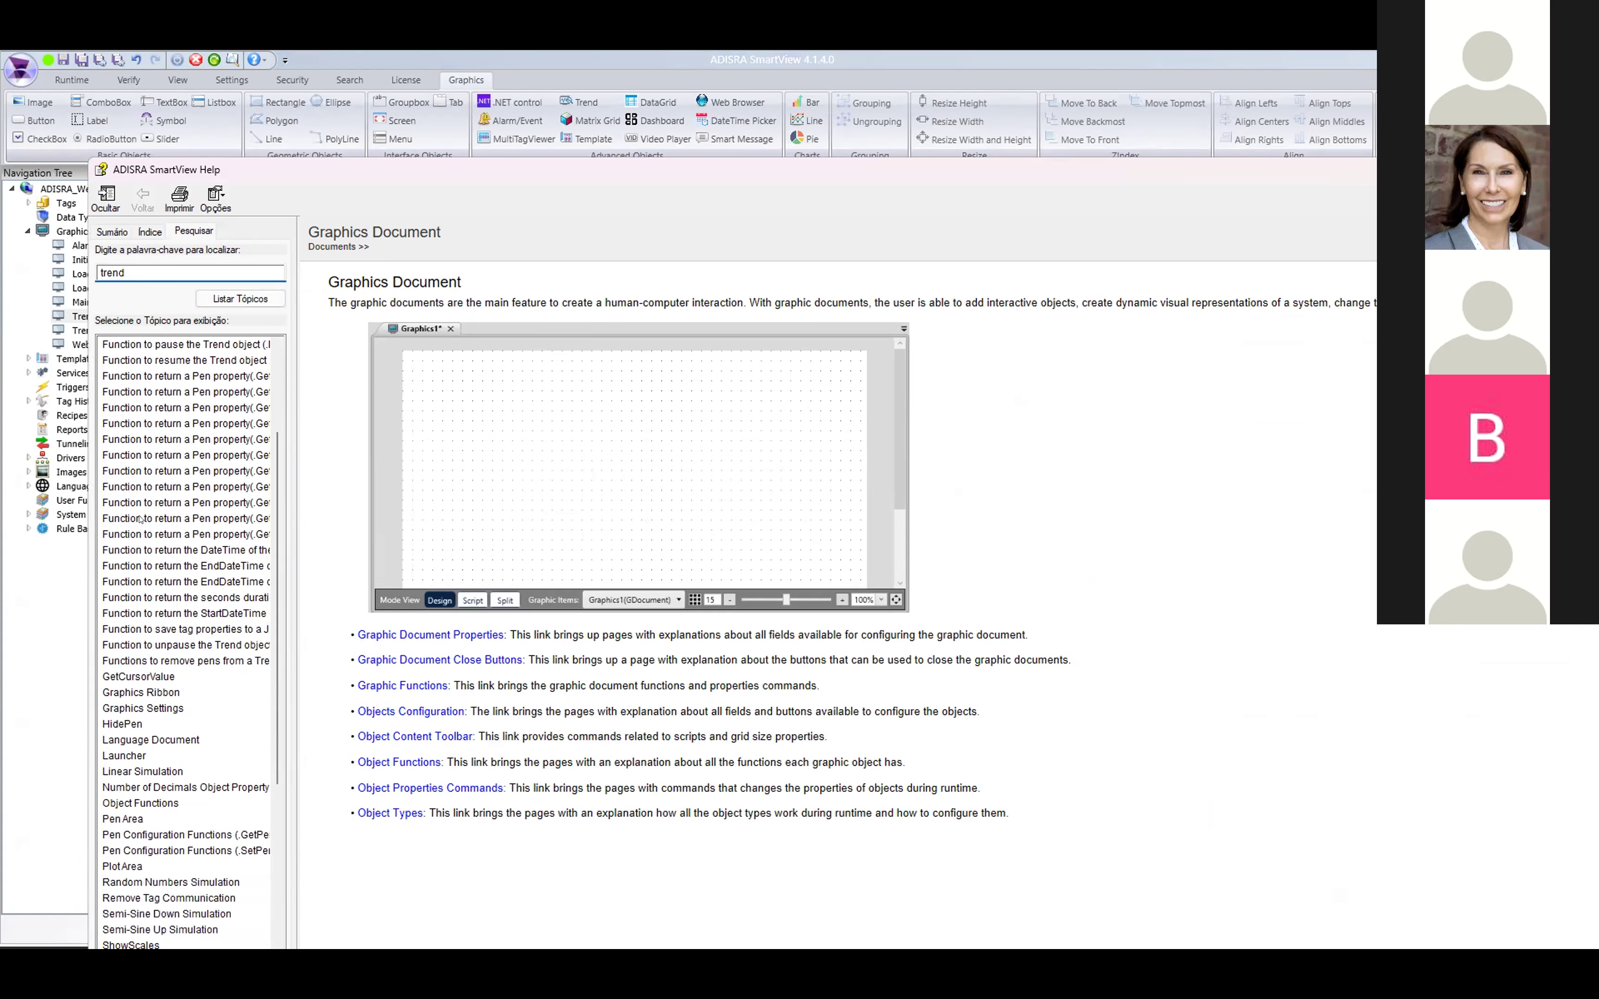
pyautogui.scroll(3, 150, 503)
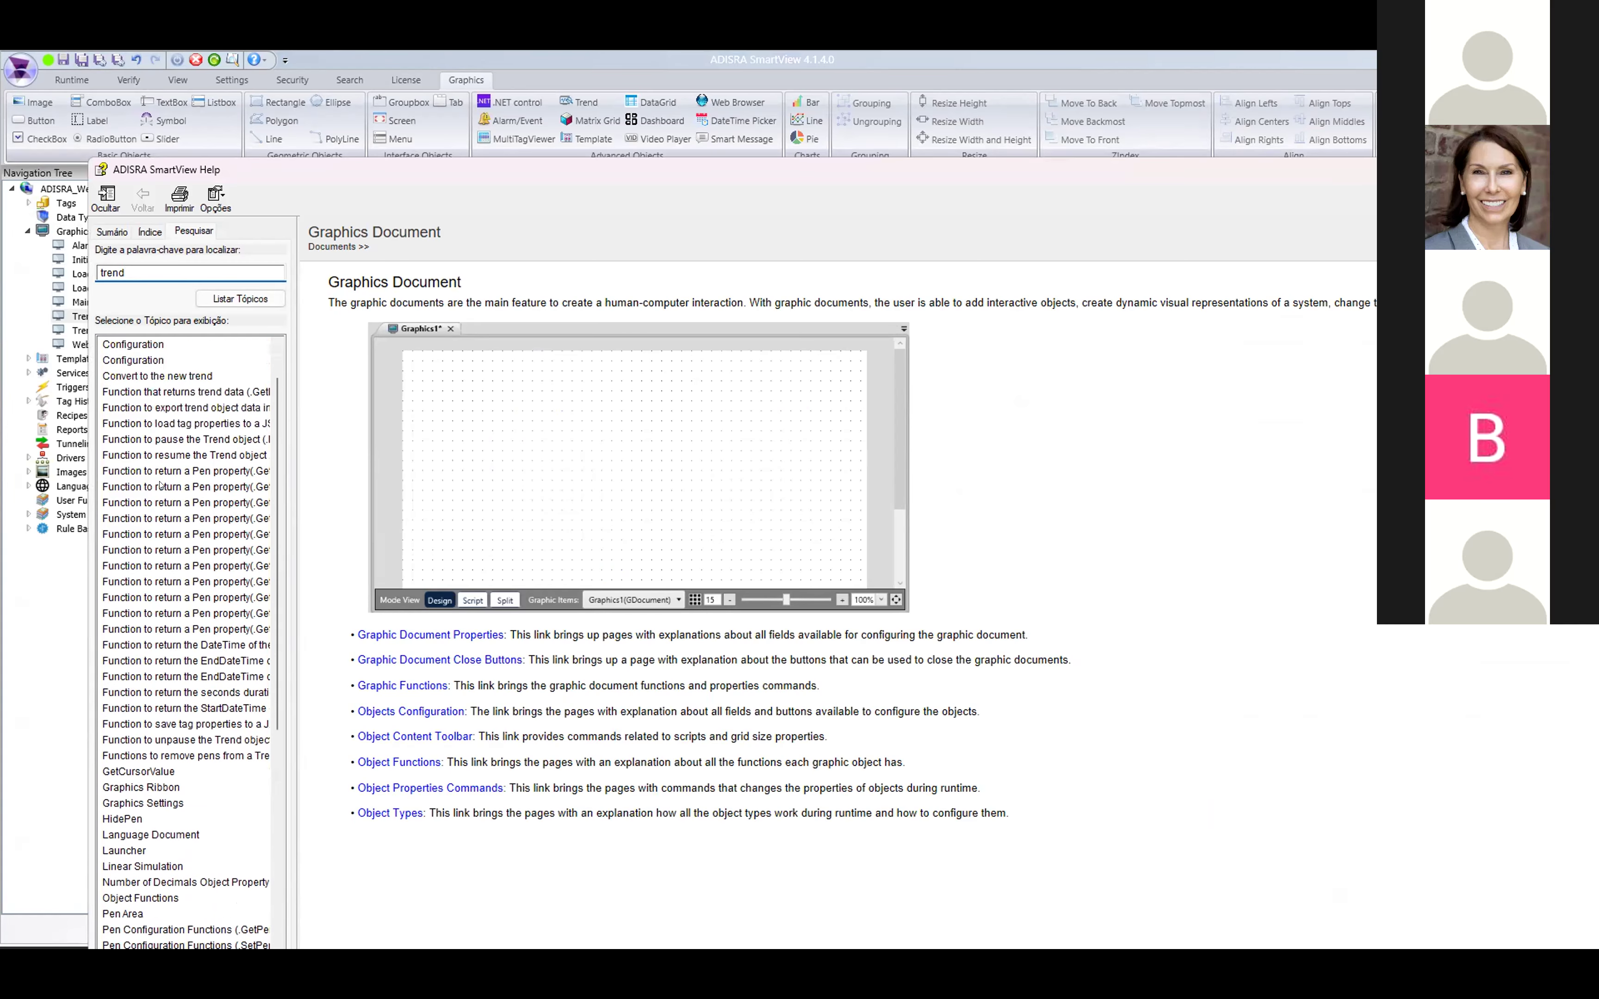
# - Check the Configuration and GetEntireData help topics, and follow the Trend object link to the list of trend functions
pyautogui.click(147, 408)
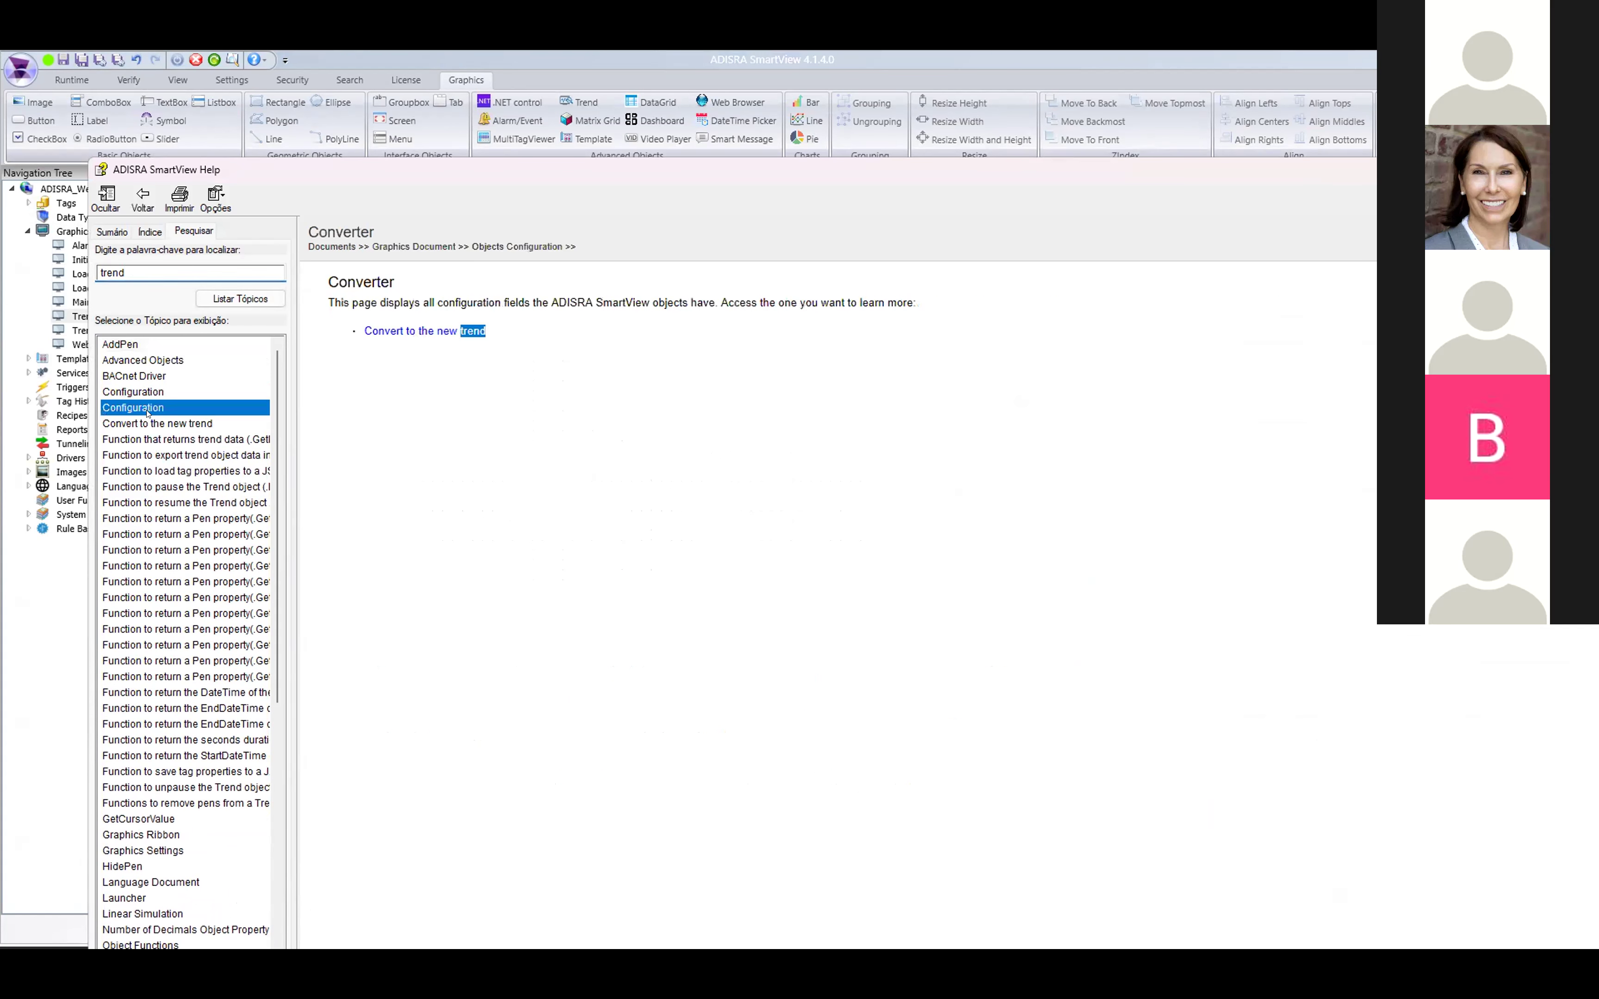
pyautogui.click(136, 395)
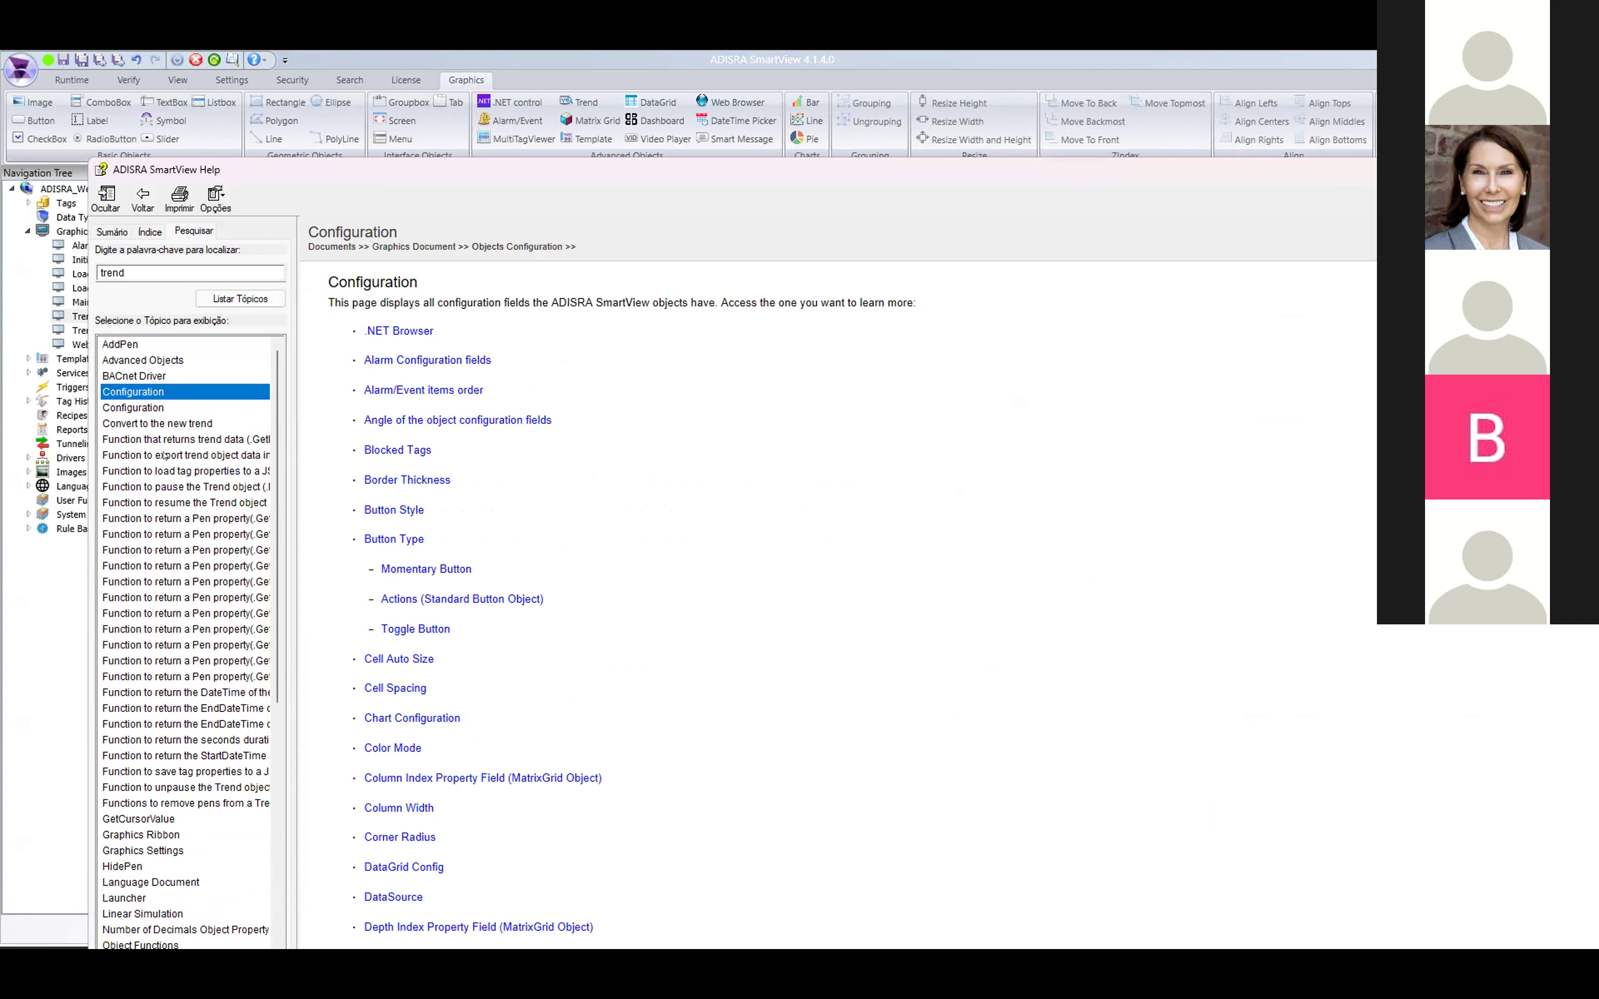
pyautogui.click(140, 435)
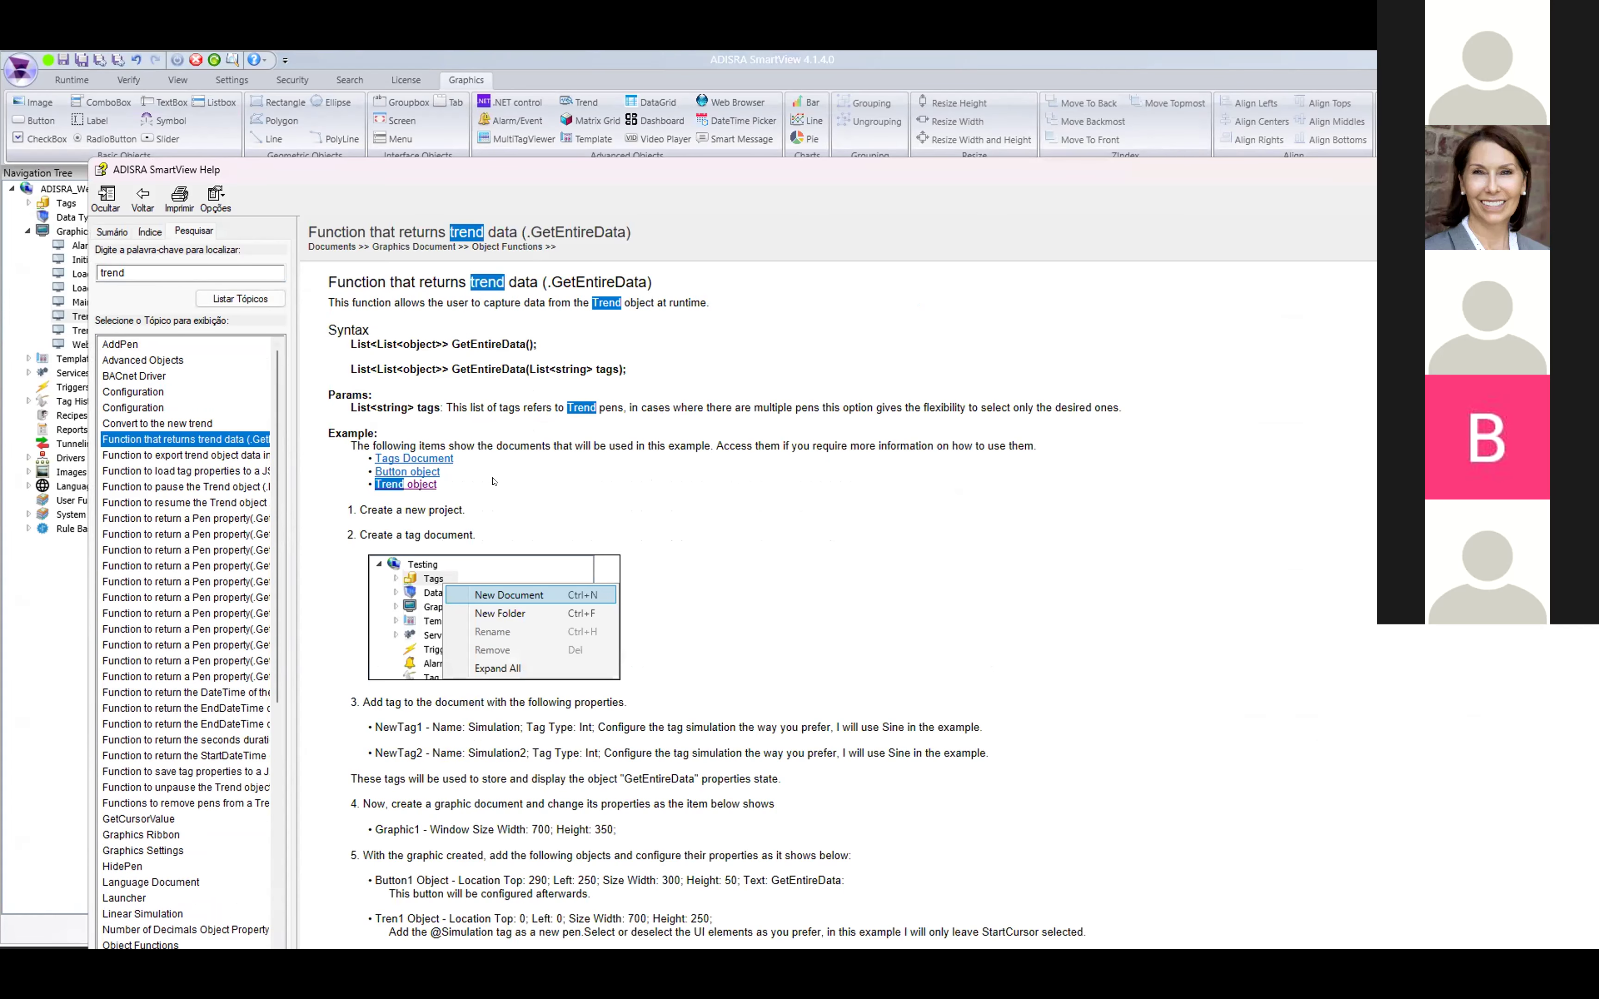
pyautogui.click(383, 485)
pyautogui.scroll(-10, 393, 506)
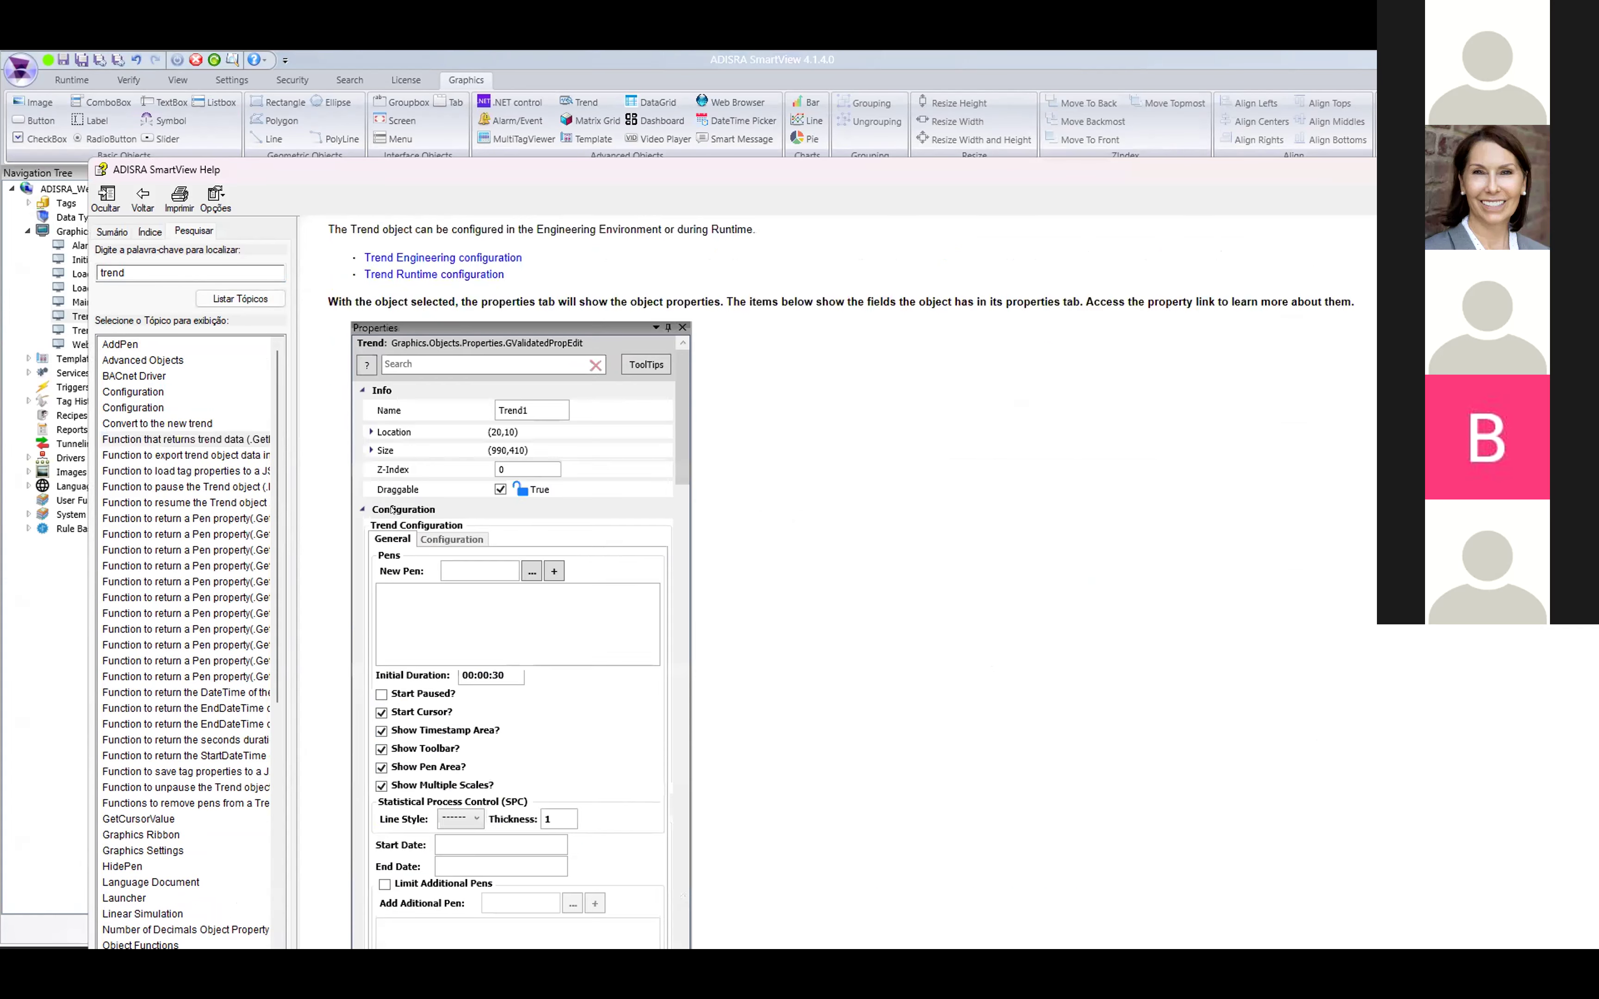
pyautogui.scroll(-20, 393, 509)
pyautogui.scroll(8, 390, 509)
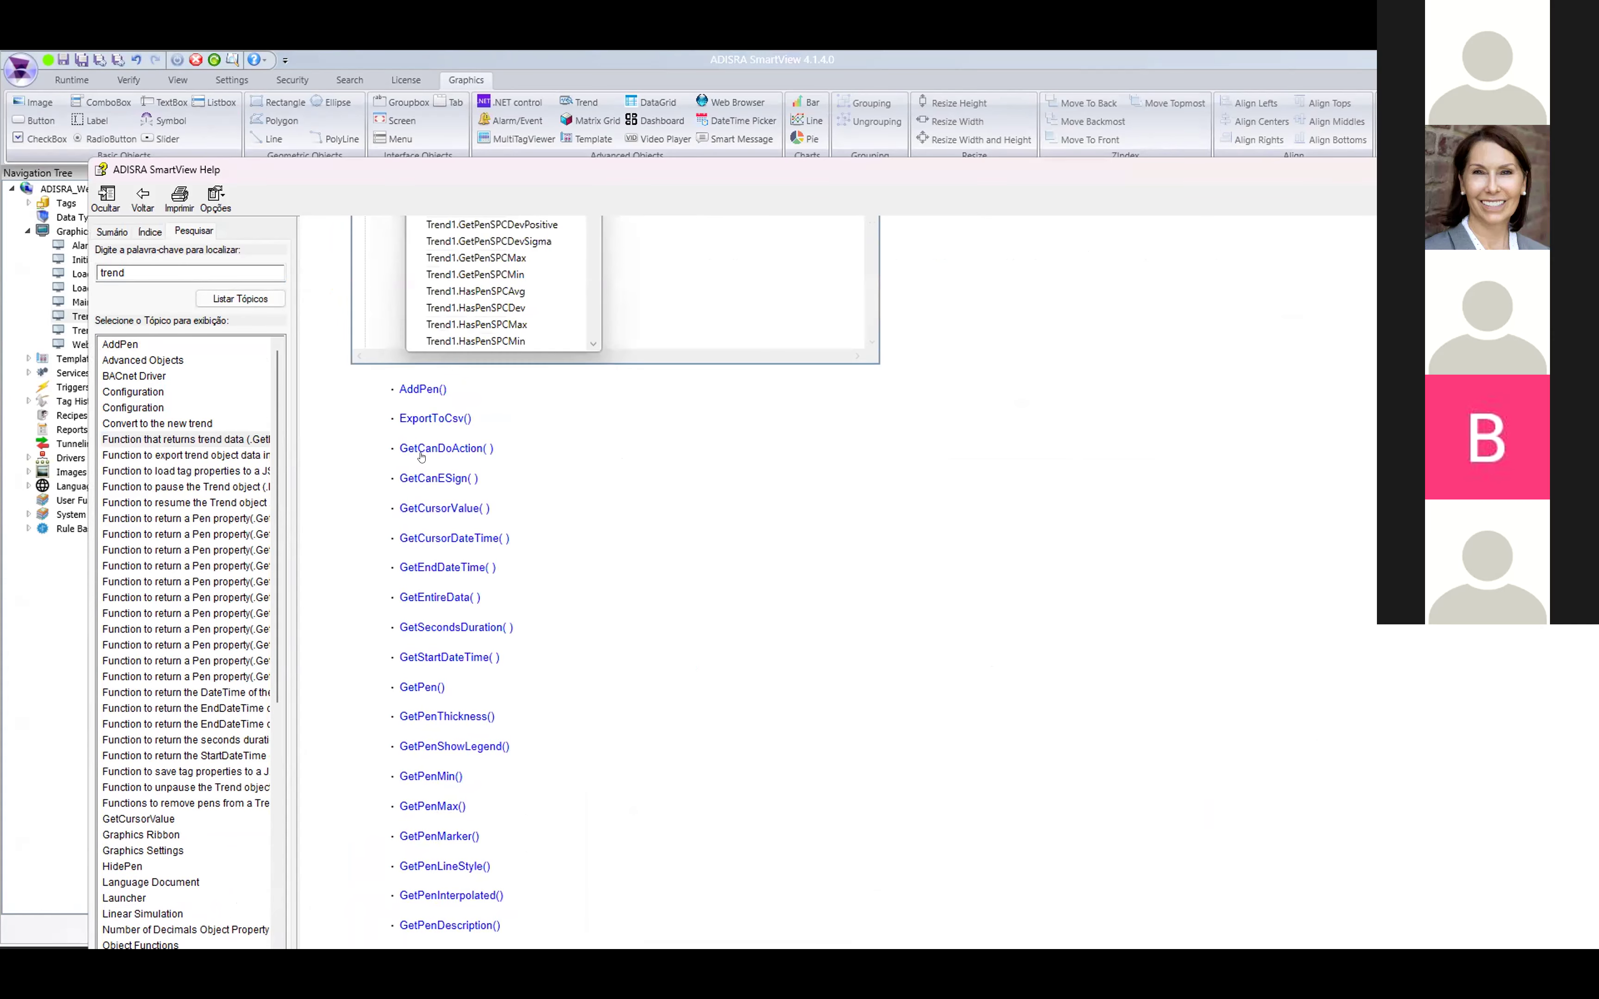
# - Open the ExportToCsv function's help topic and examine its syntax, example script and sample CSV output
pyautogui.click(430, 418)
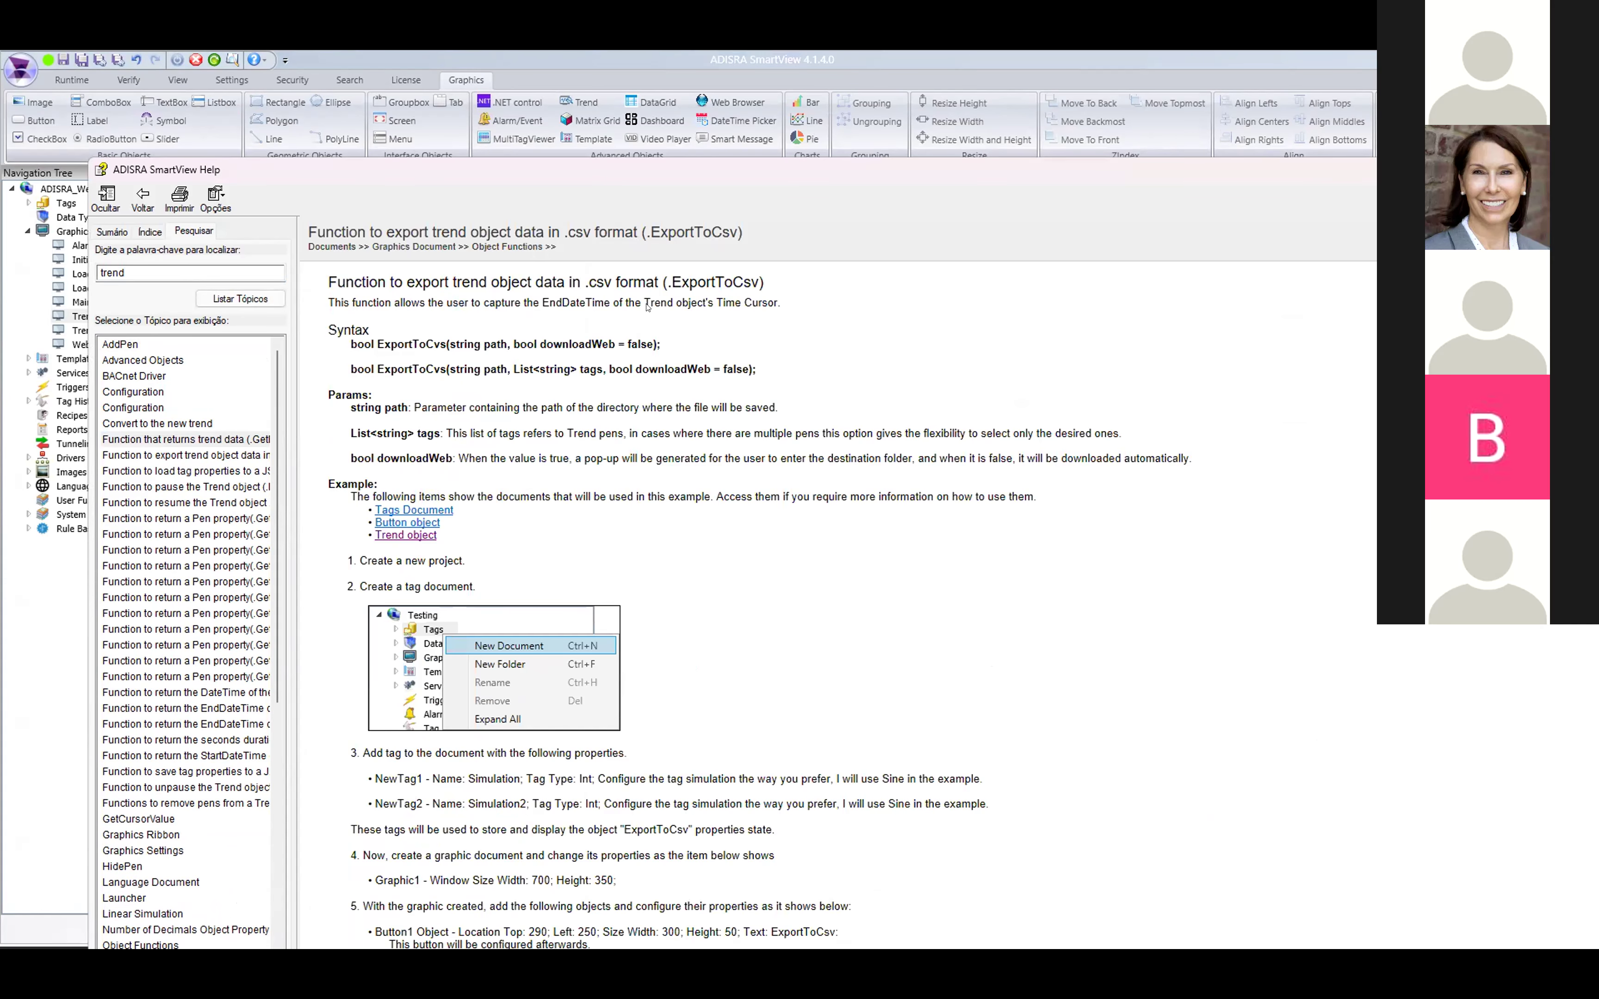
pyautogui.scroll(-6, 498, 546)
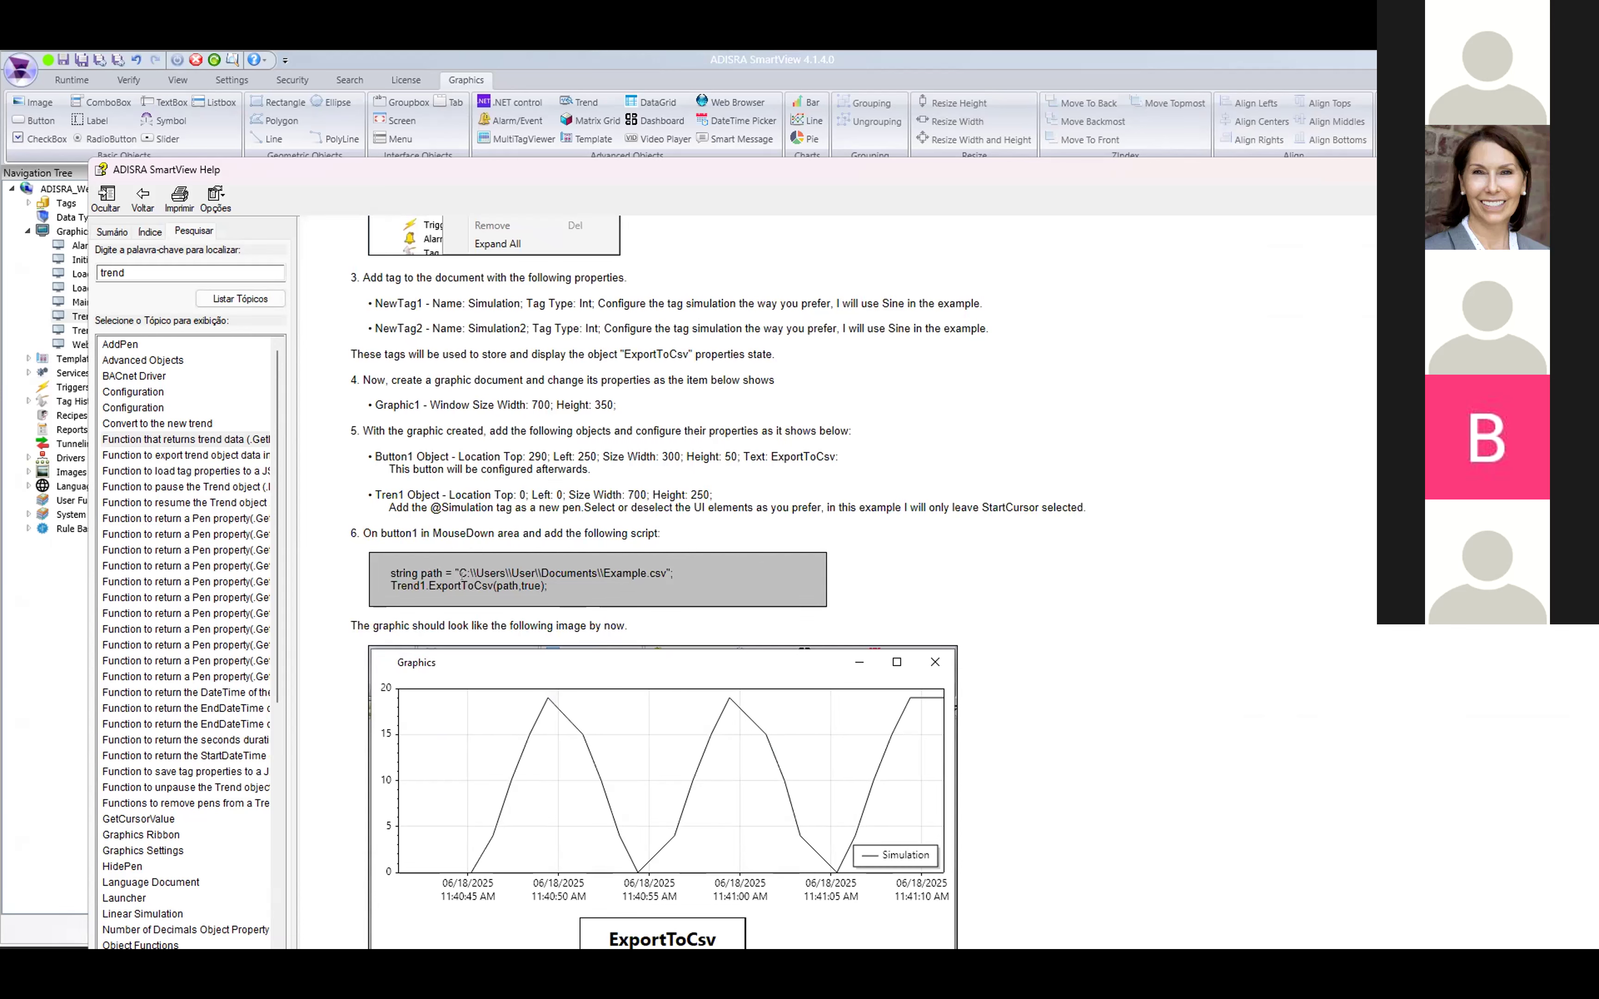
pyautogui.moveTo(429, 586)
pyautogui.mouseDown()
pyautogui.moveTo(519, 586)
pyautogui.moveTo(458, 584)
pyautogui.mouseUp()
pyautogui.click(522, 586)
pyautogui.click(458, 527)
pyautogui.scroll(3, 458, 527)
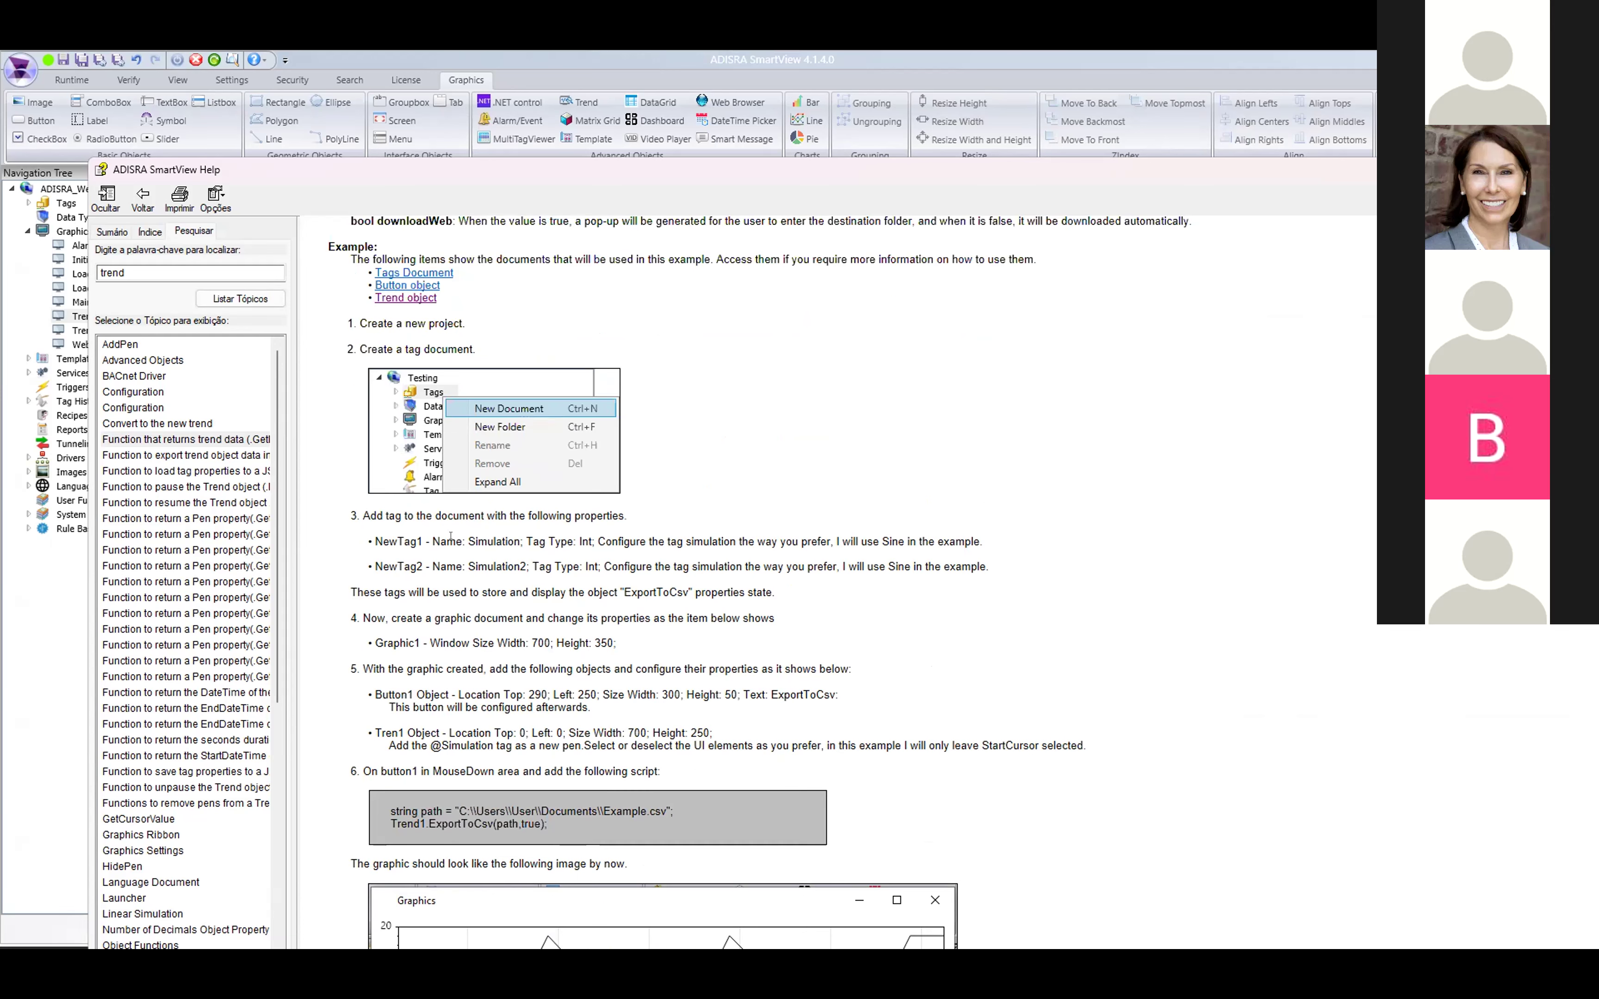
pyautogui.scroll(-9, 484, 578)
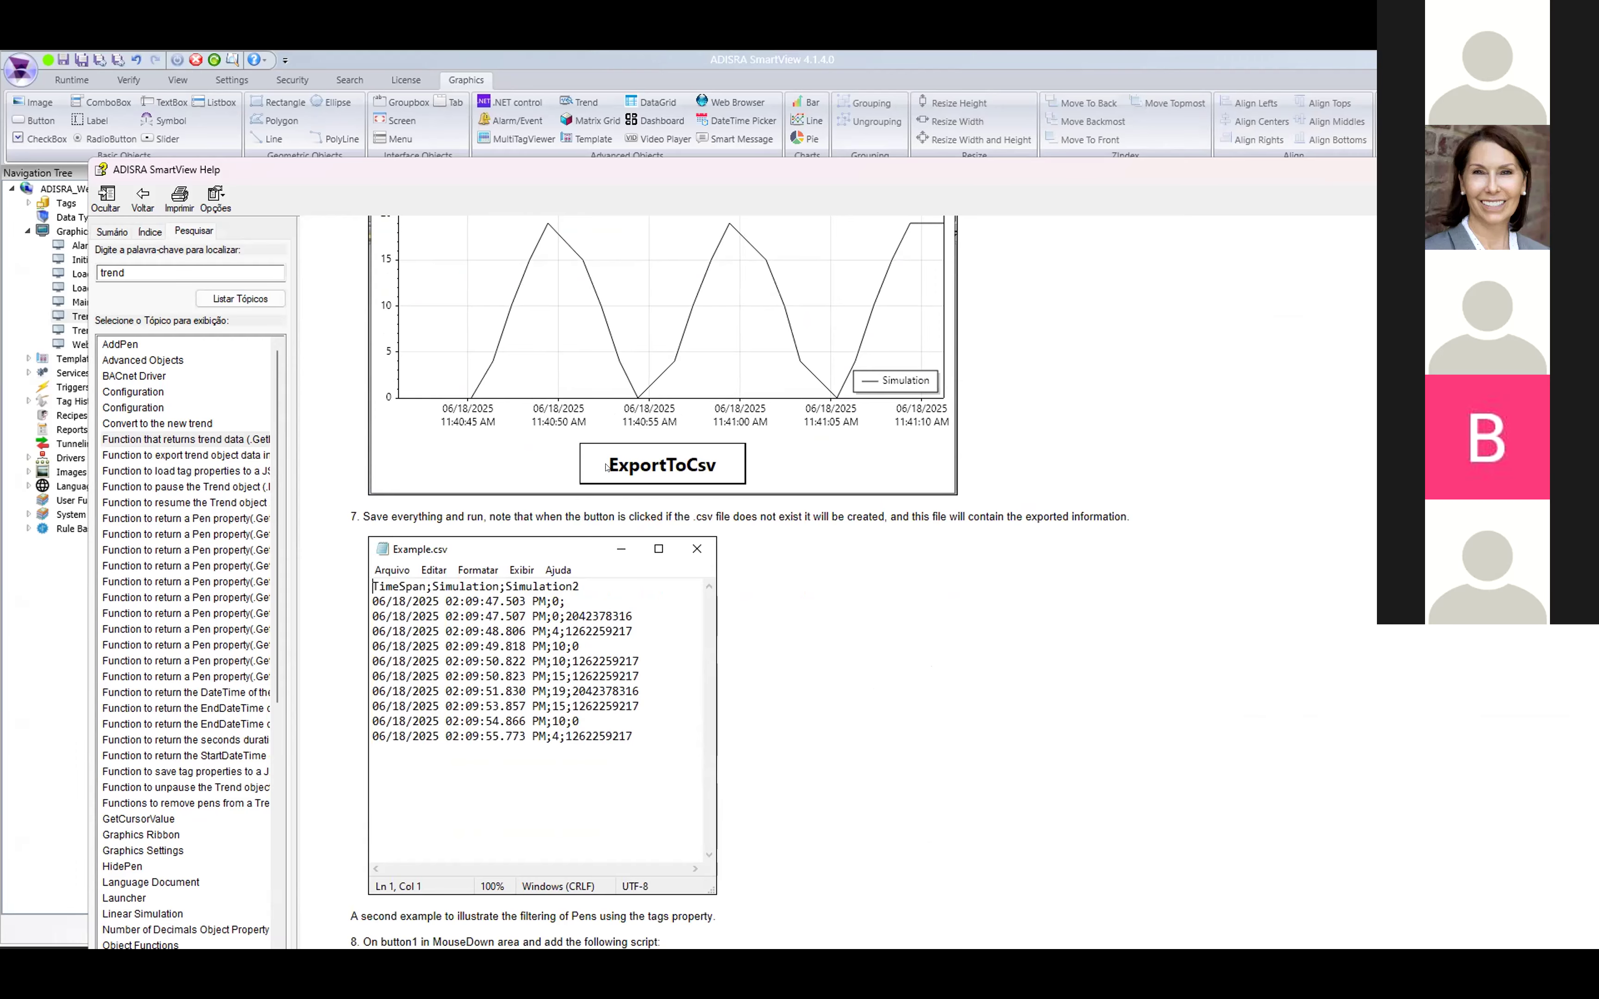
pyautogui.doubleClick(1297, 174)
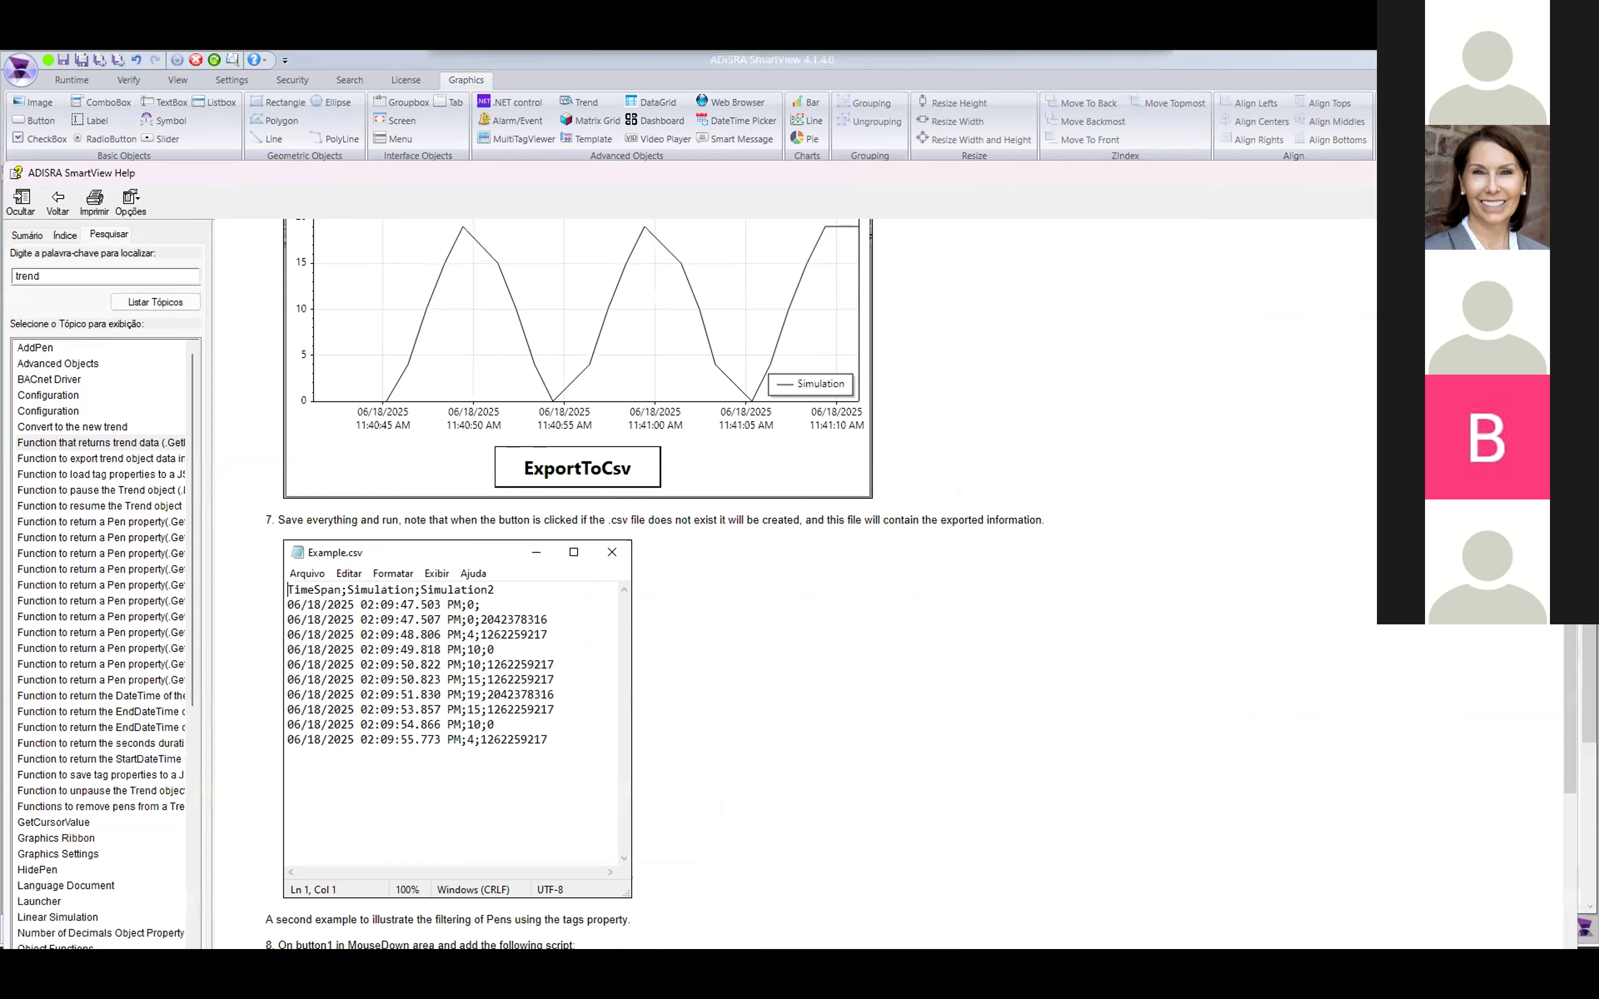
# - Return to the SmartView editor and examine the scripts of the Get Cursor DT and Get Cursor Value buttons
pyautogui.hotkey('alt', 'Tab')
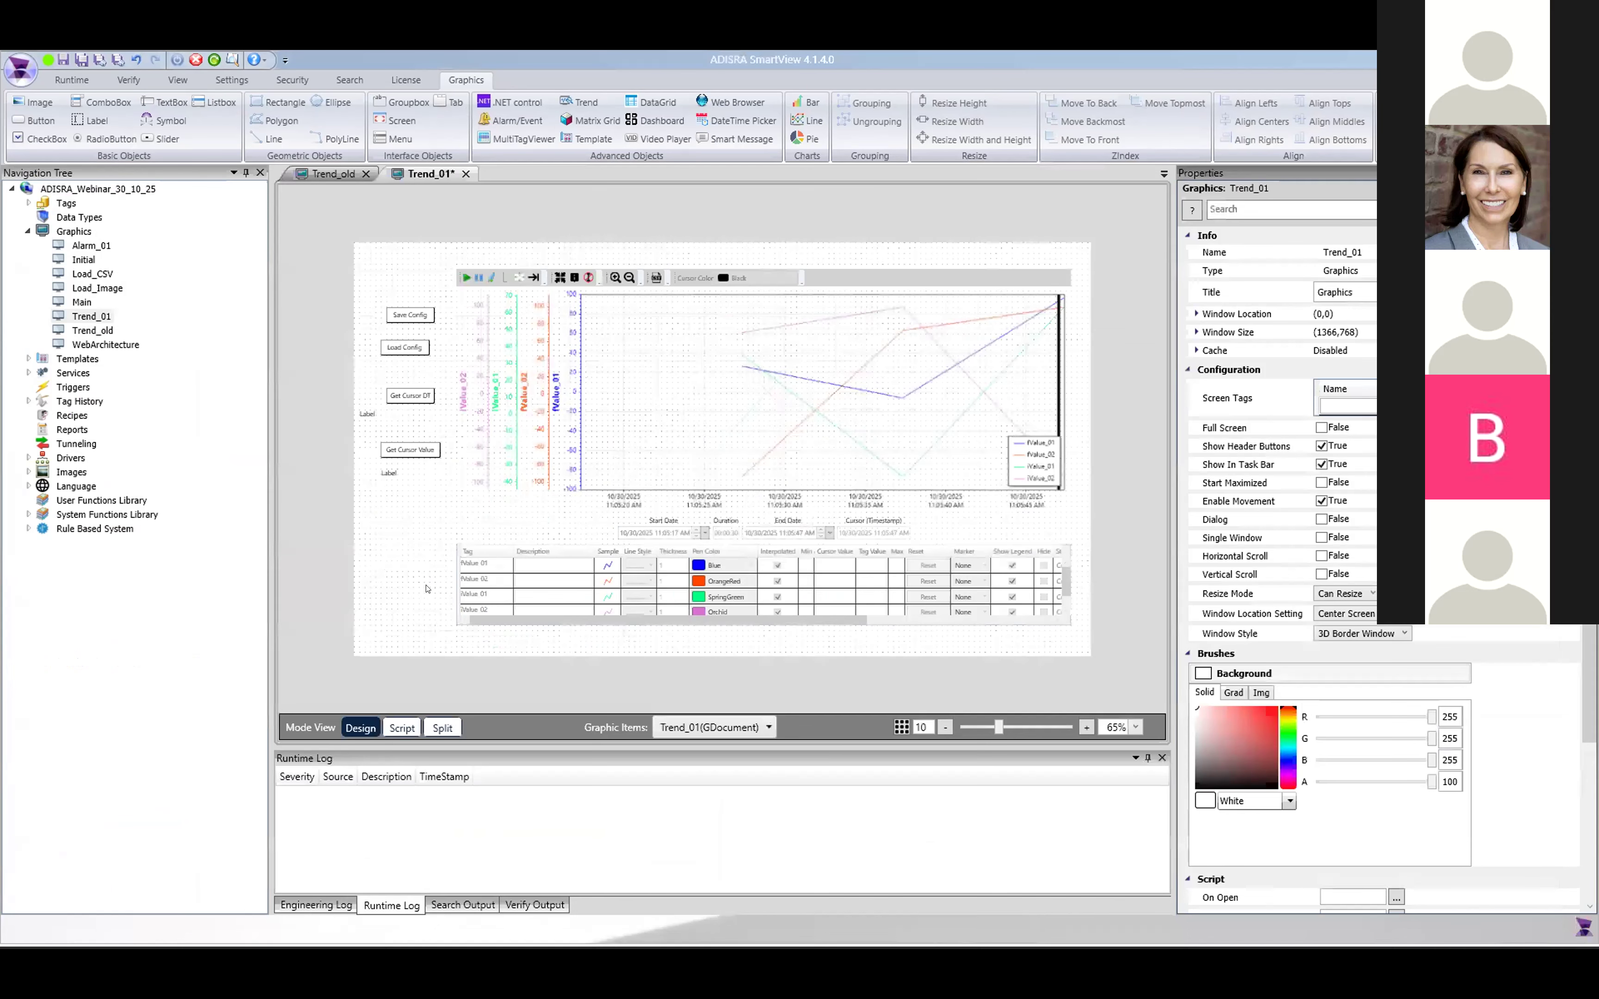
pyautogui.doubleClick(395, 399)
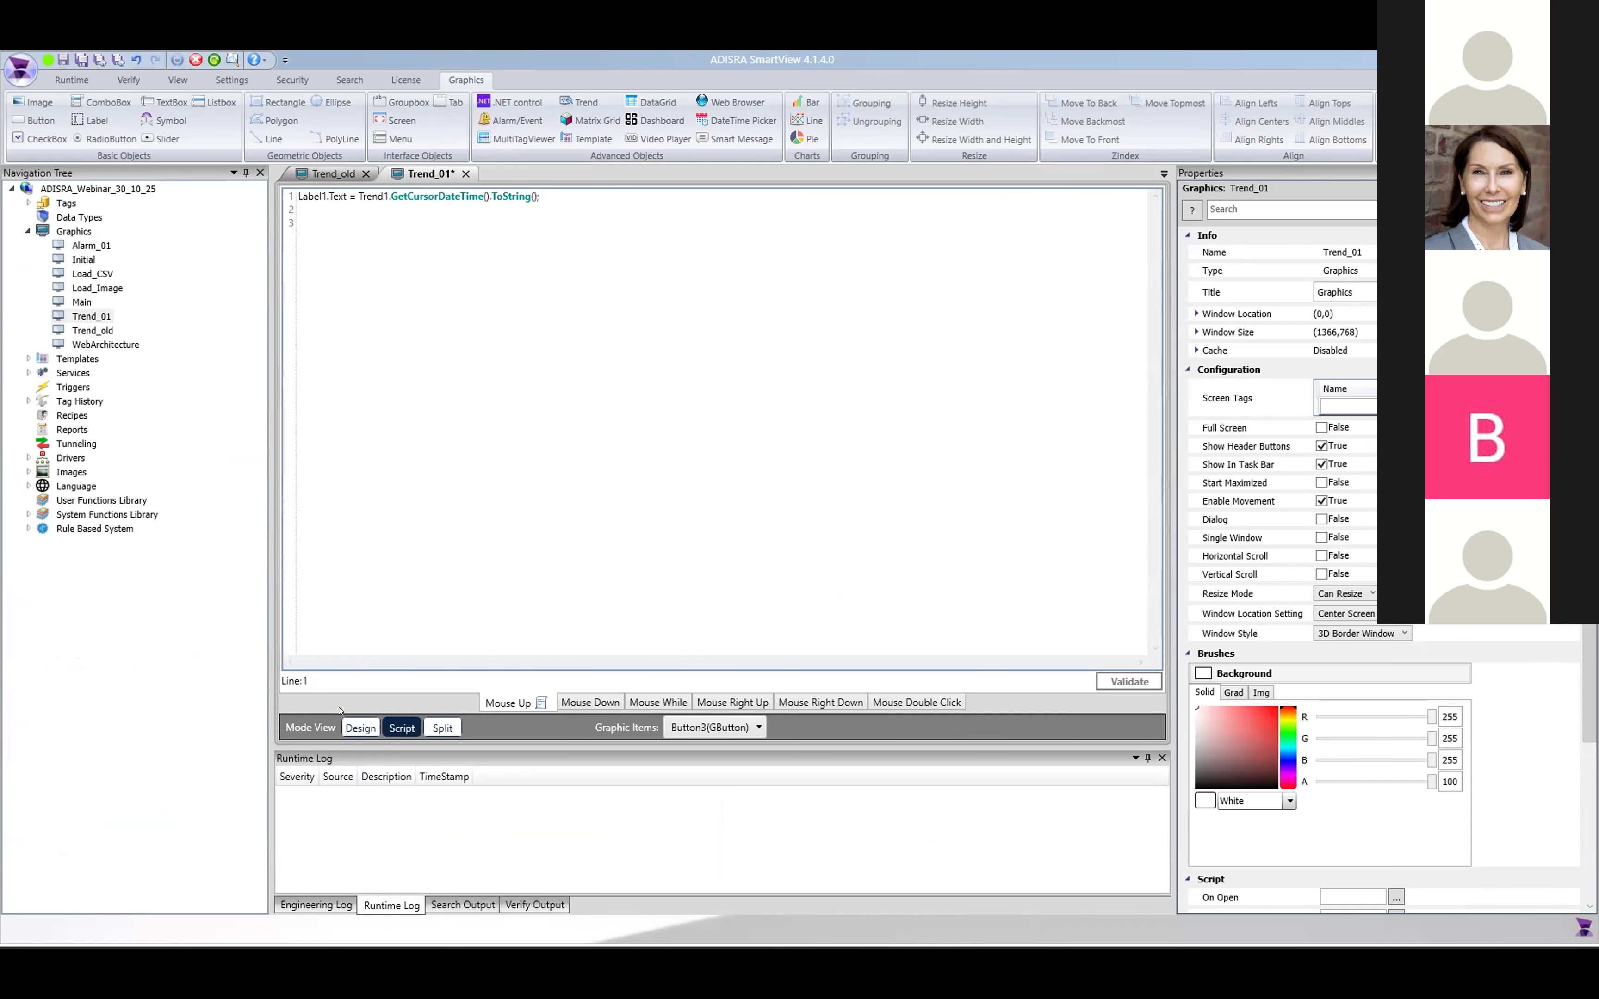
pyautogui.click(360, 727)
pyautogui.doubleClick(406, 452)
# - Switch to the runtime, get the cursor's date and time, move the trend cursor to about 11:40:23 AM and get it again
pyautogui.hotkey('alt', 'Tab')
pyautogui.click(393, 473)
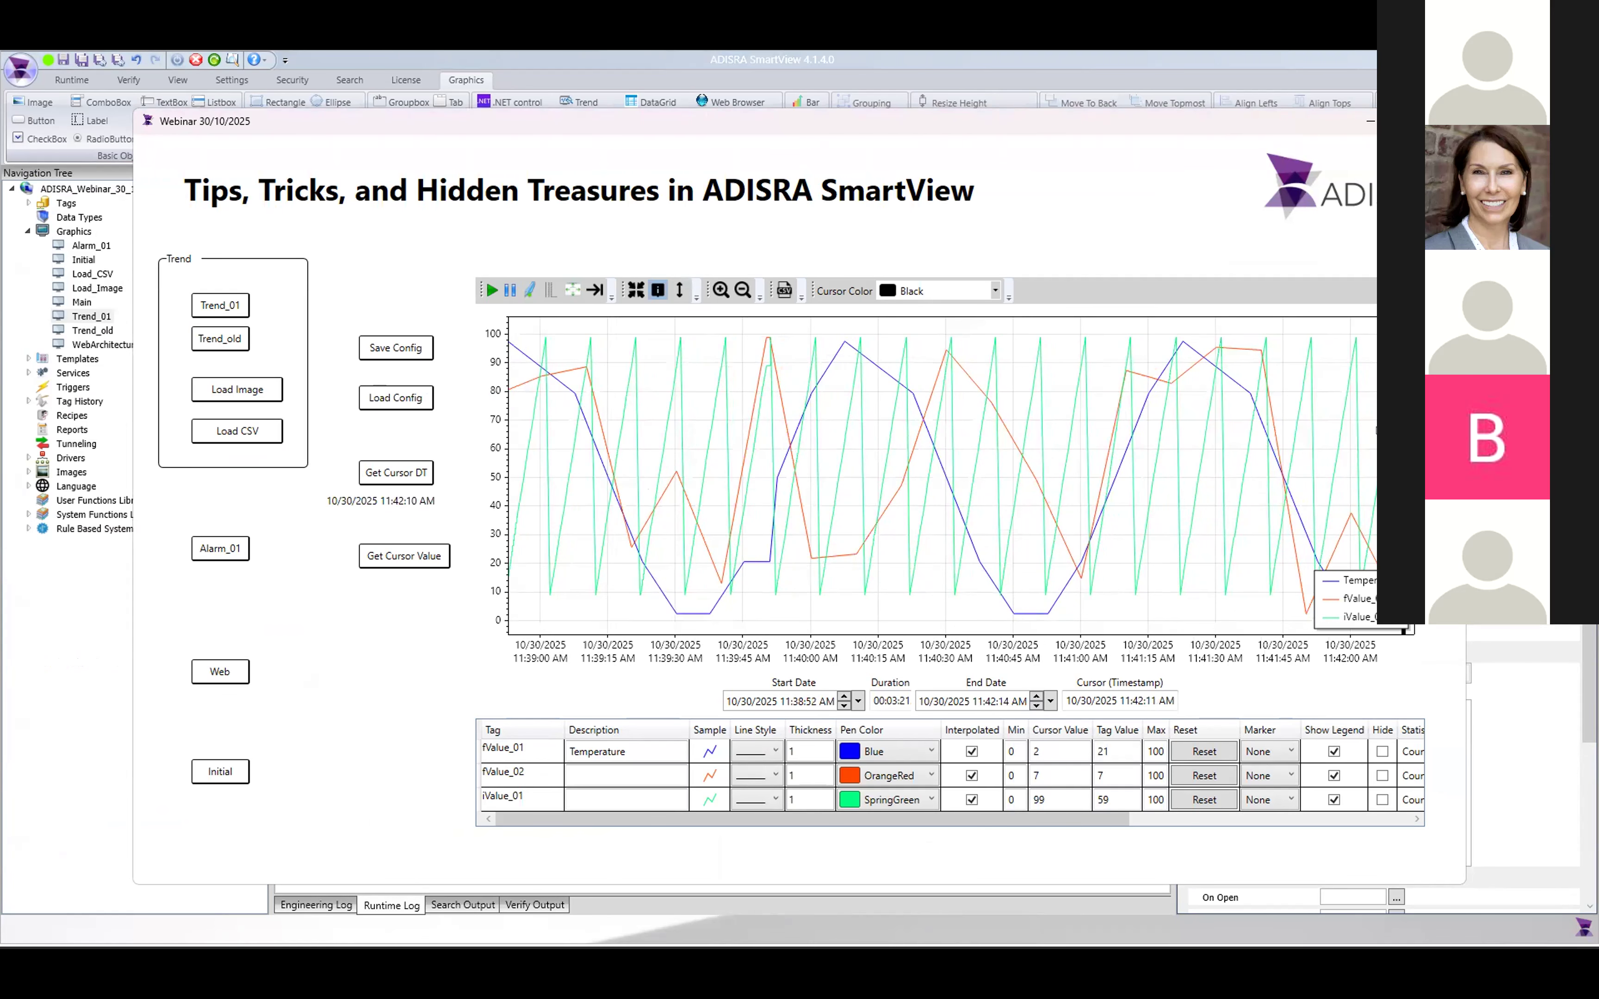
pyautogui.click(1083, 433)
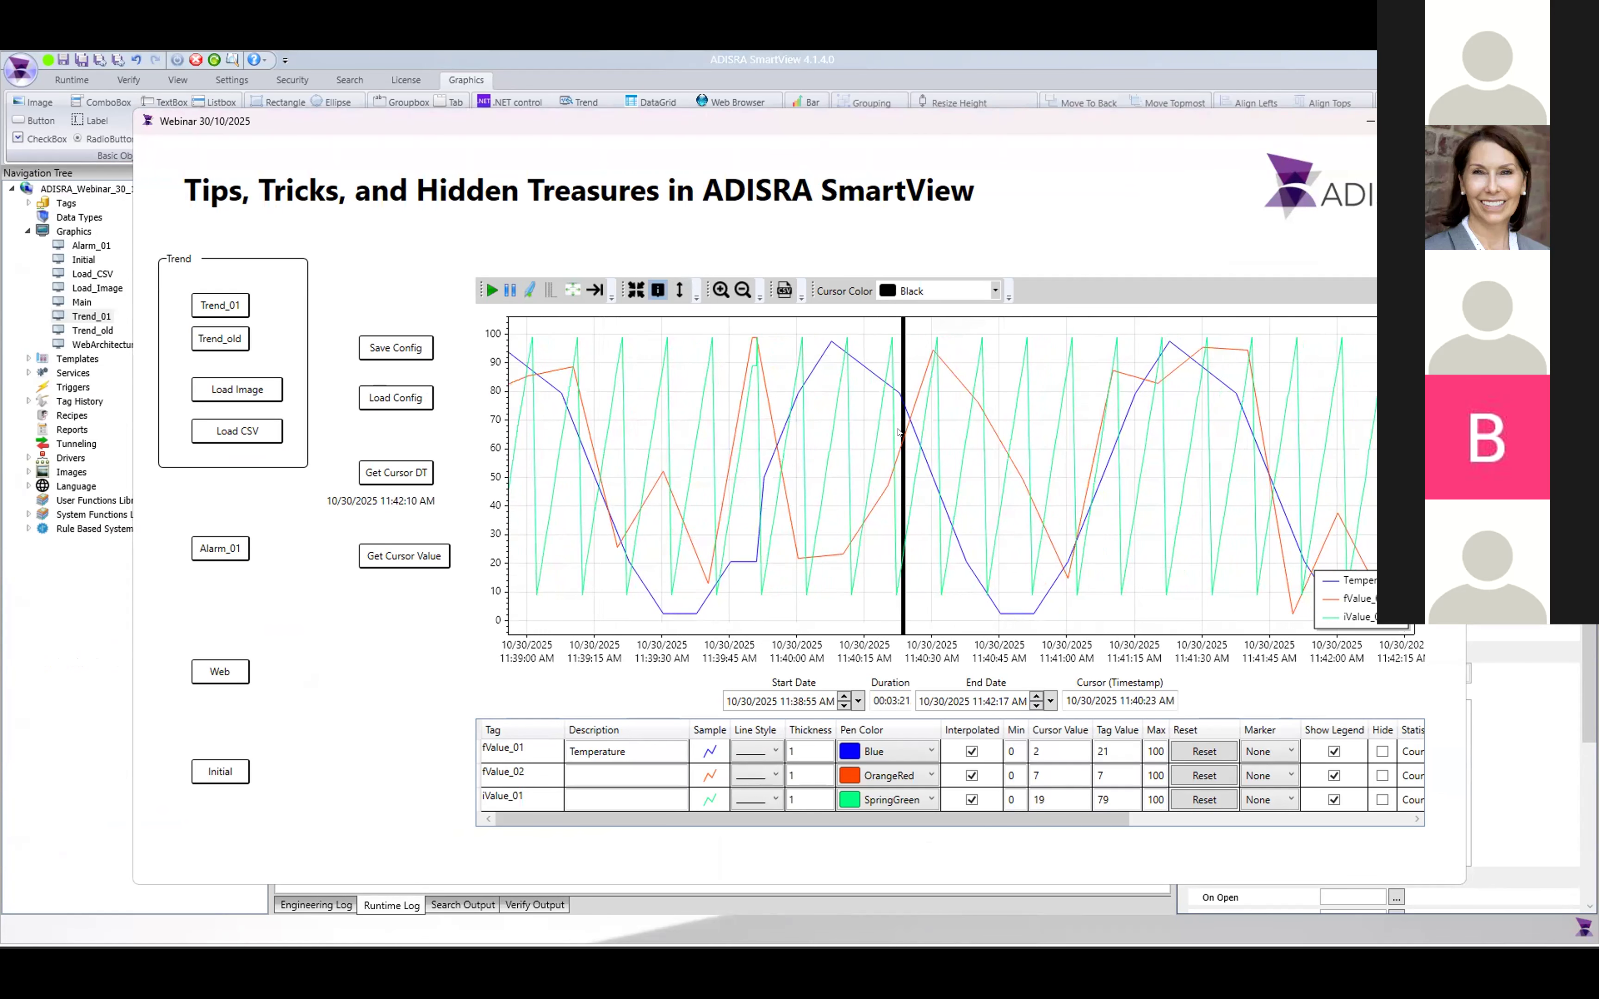
pyautogui.click(388, 472)
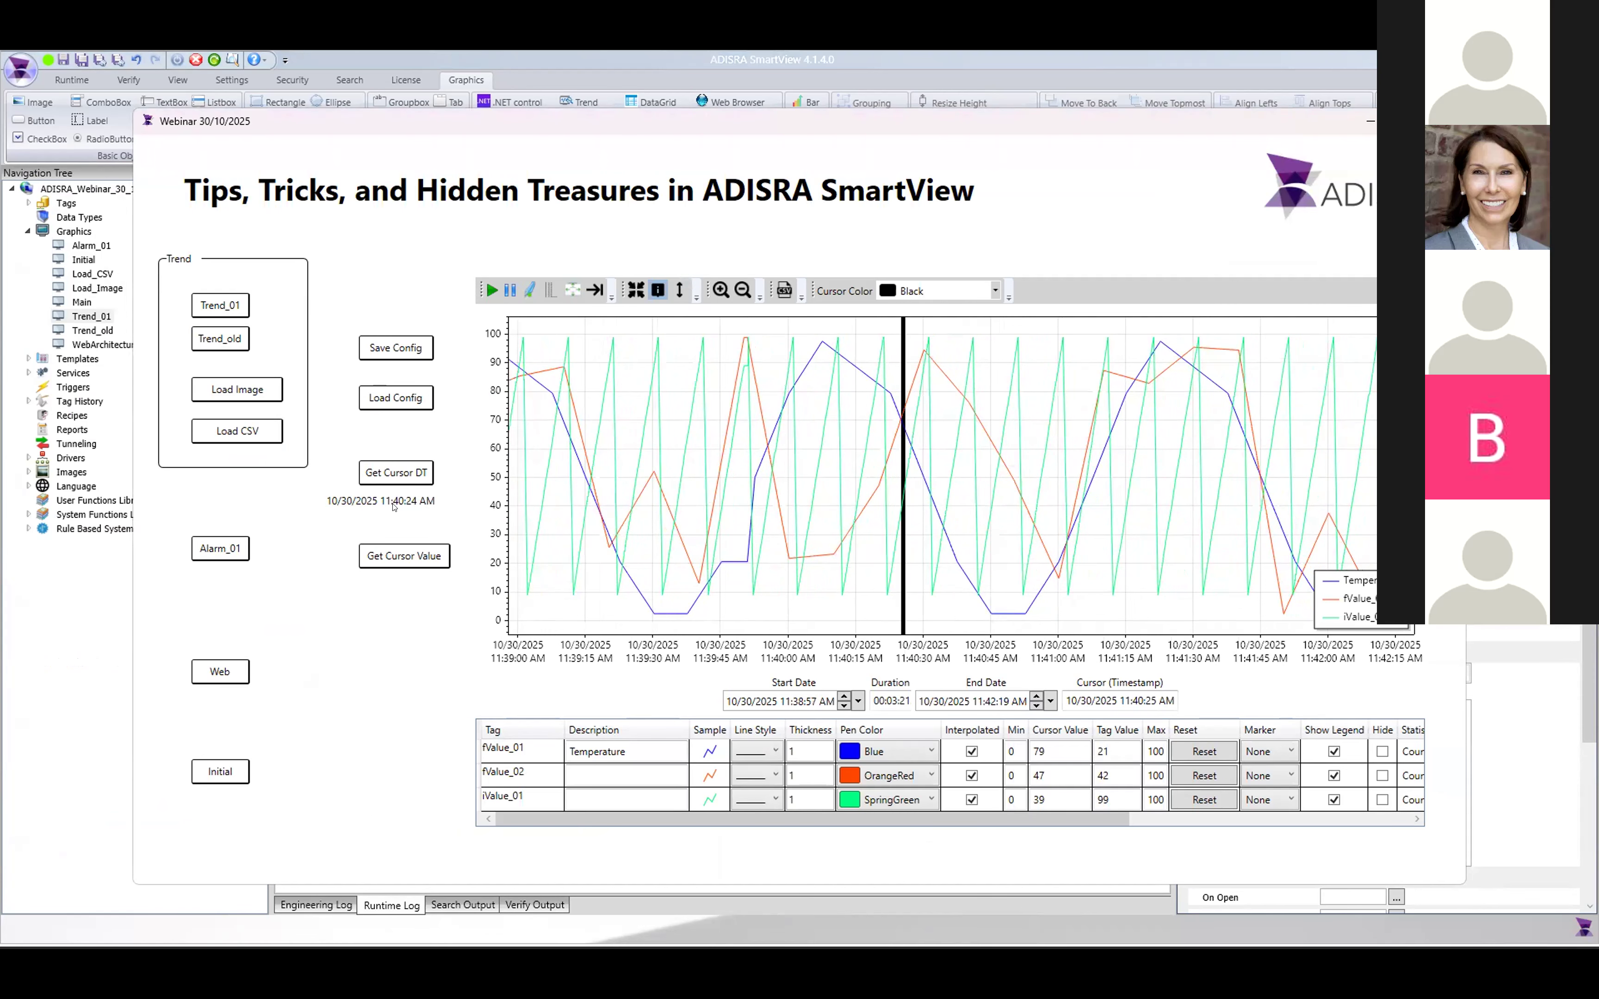
# - Get the trend's cursor value in the runtime and open the Alarm_01 screen
pyautogui.click(404, 555)
pyautogui.moveTo(895, 472)
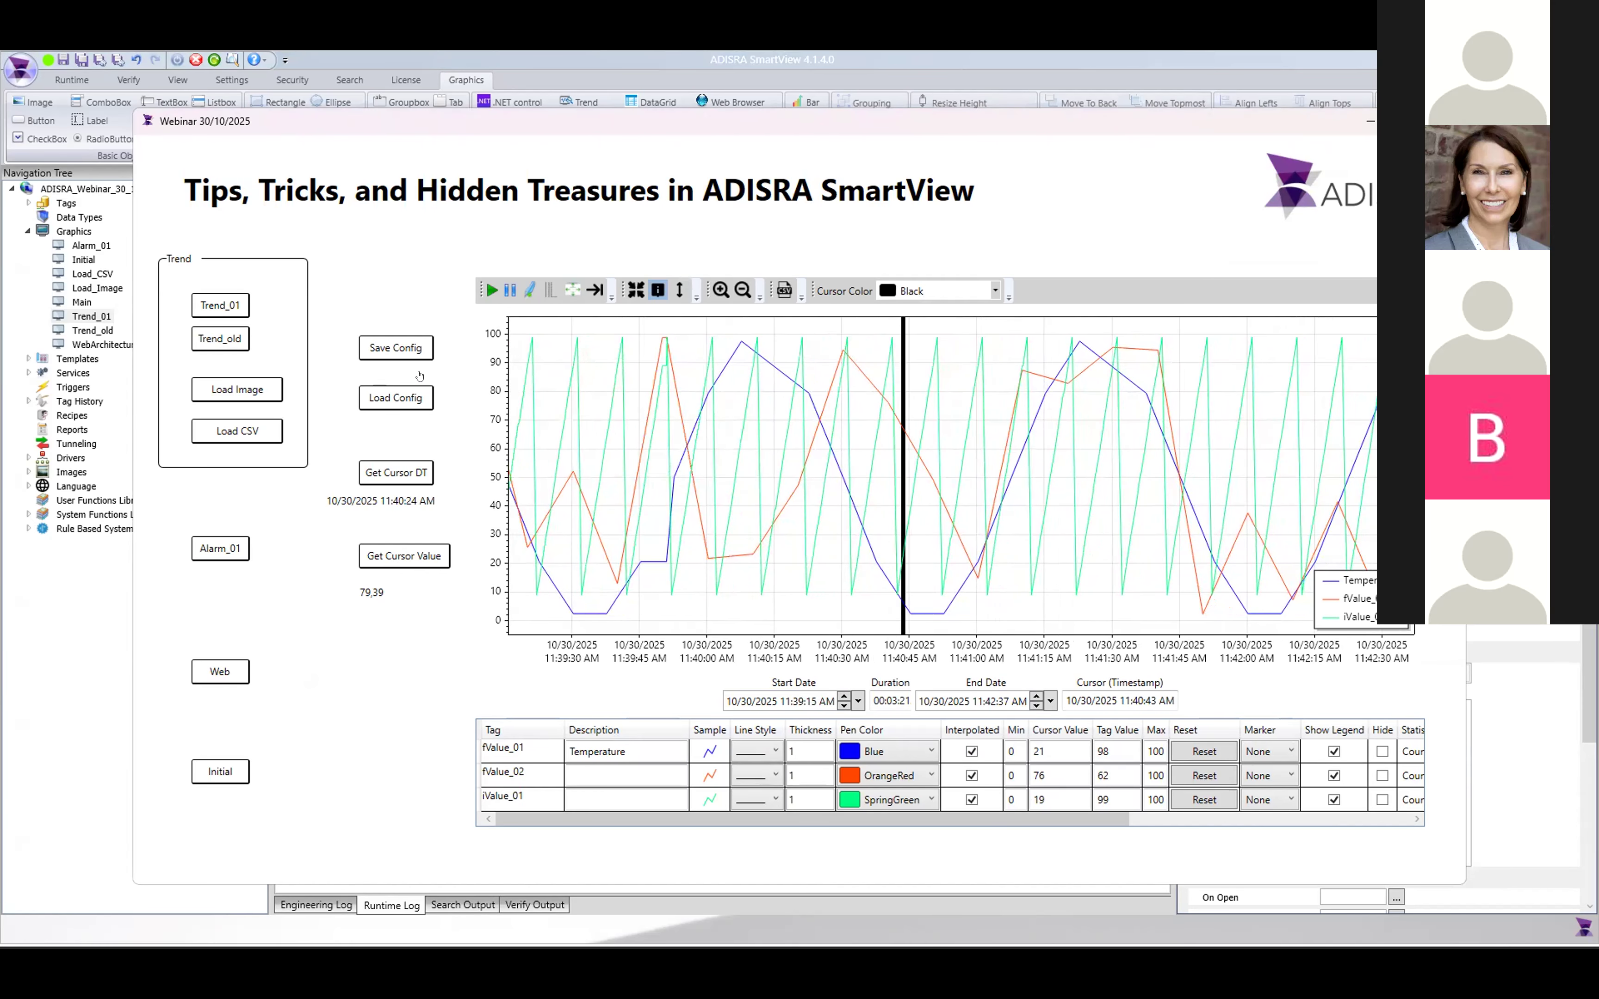
pyautogui.click(206, 550)
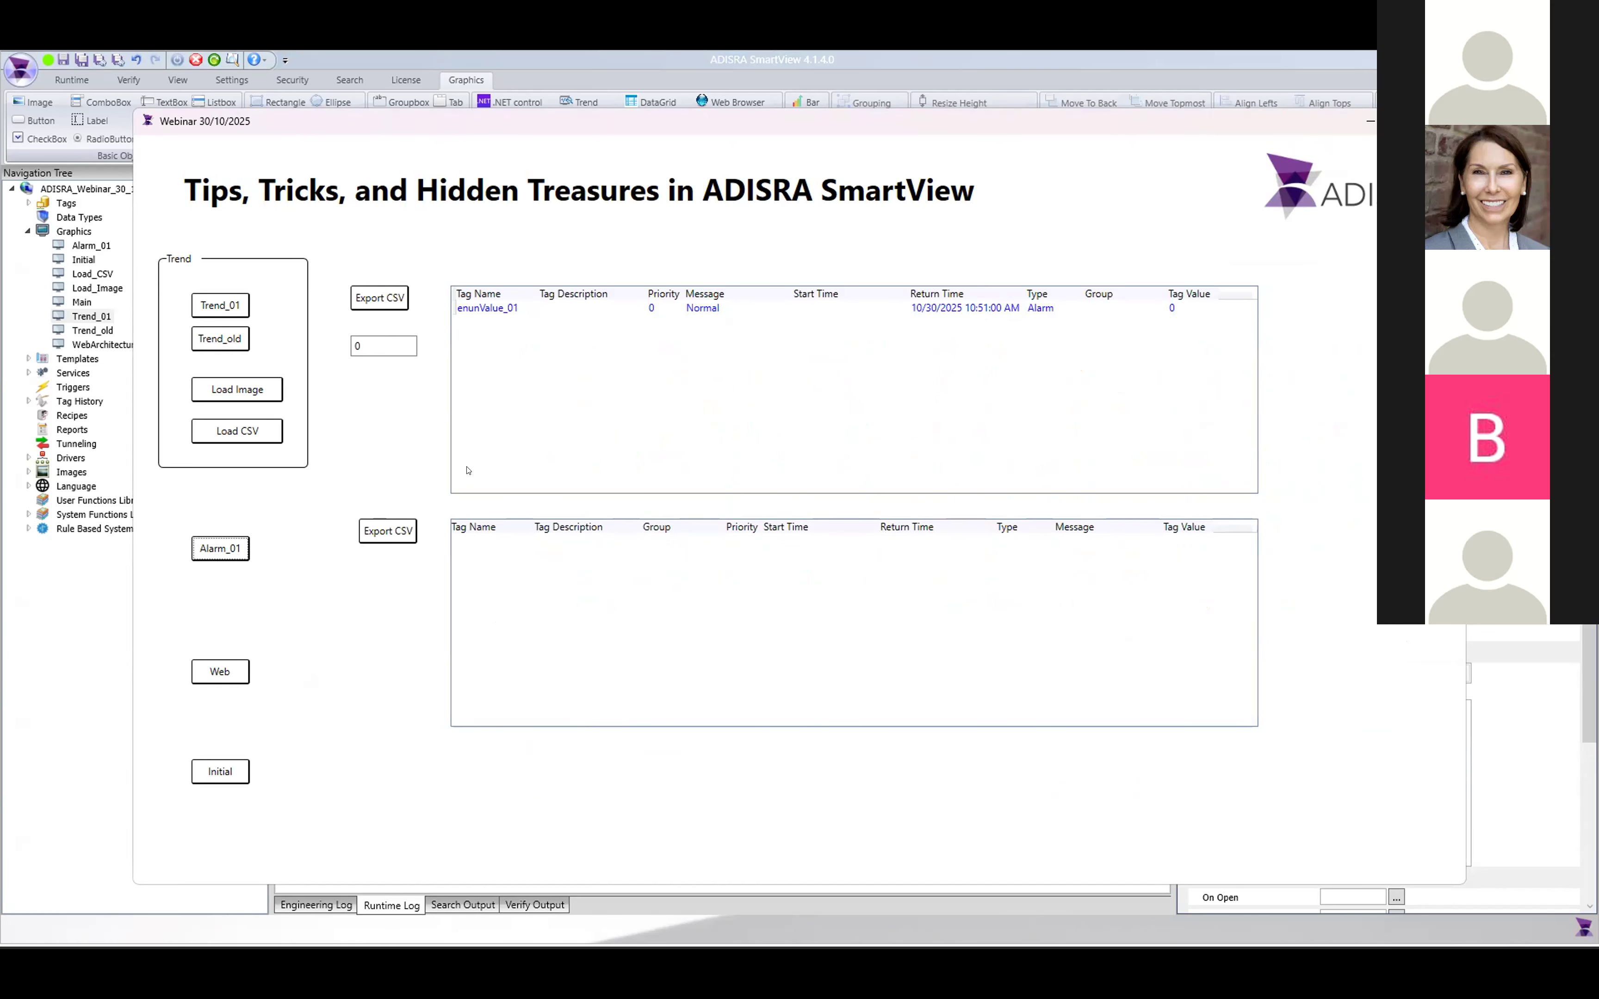
# - Switch to the SmartView editor and close the Trend_01 and Trend_old graphics
pyautogui.hotkey('alt', 'Tab')
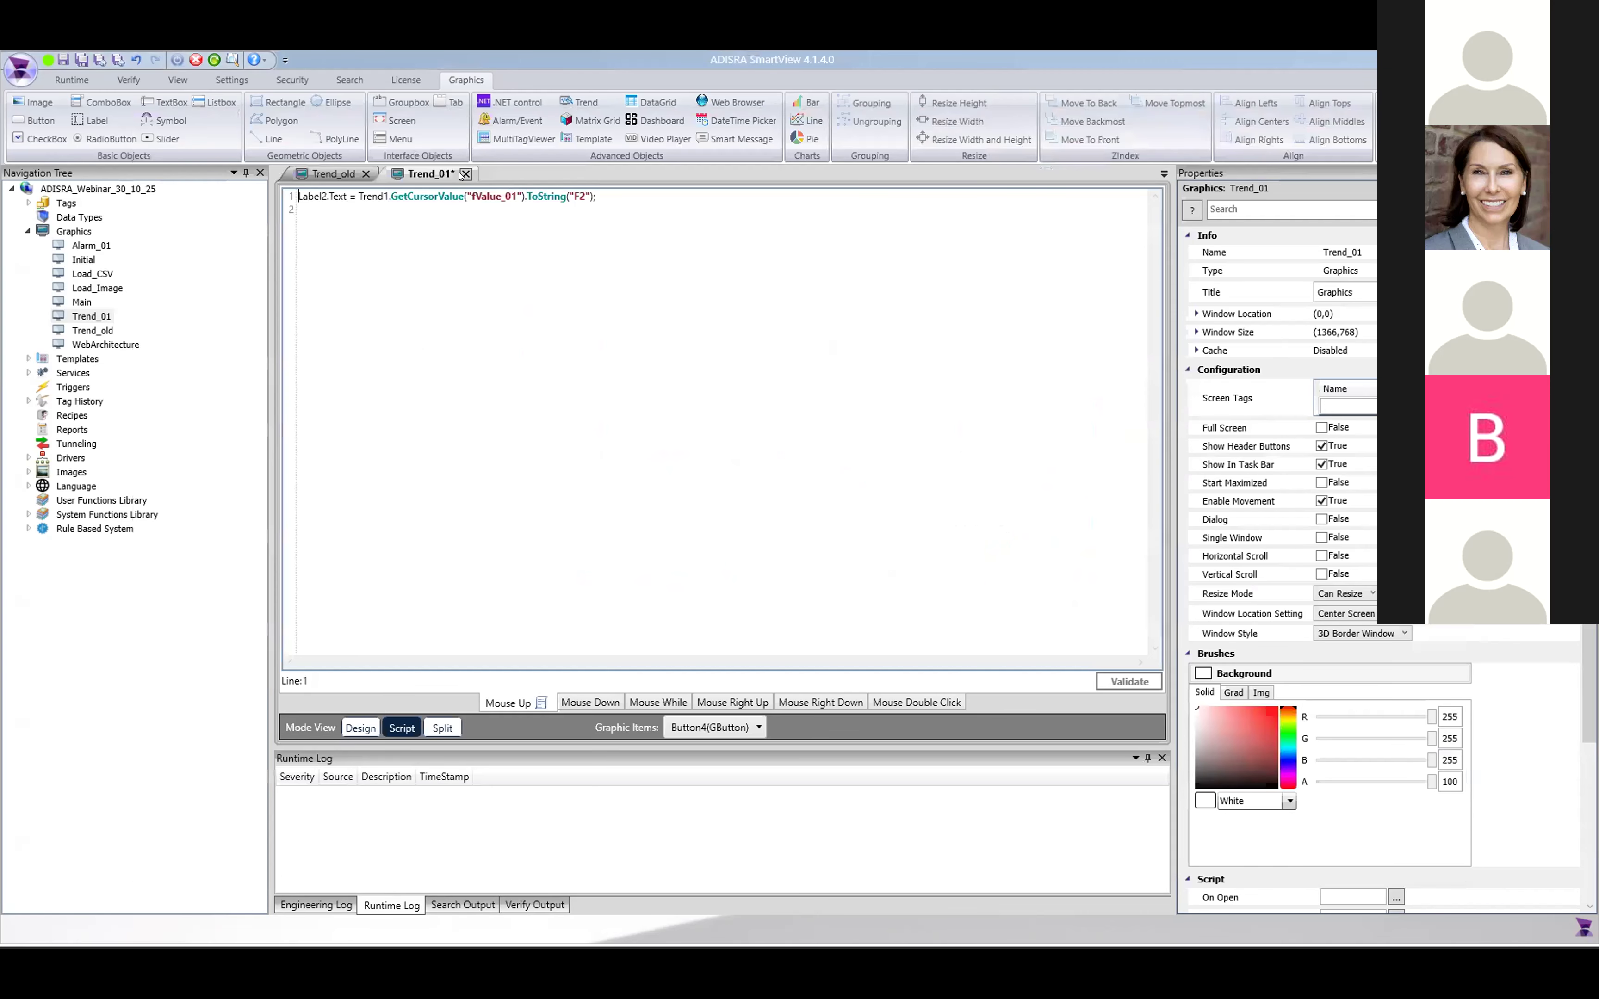
pyautogui.click(466, 174)
pyautogui.click(834, 542)
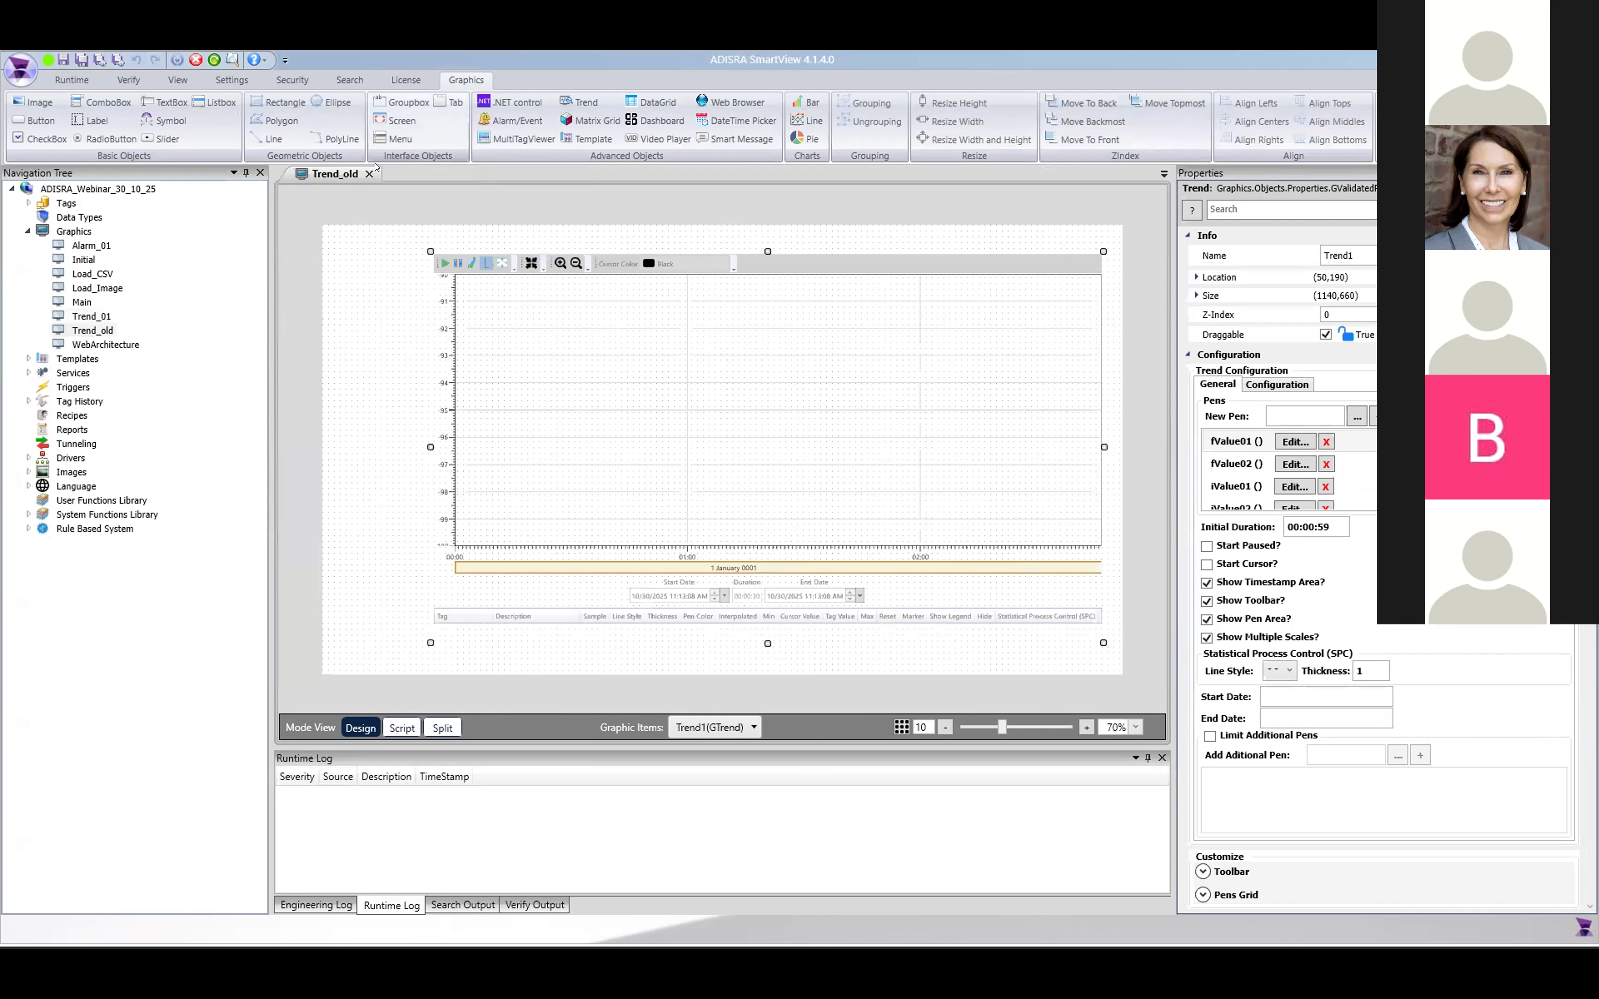
pyautogui.click(368, 174)
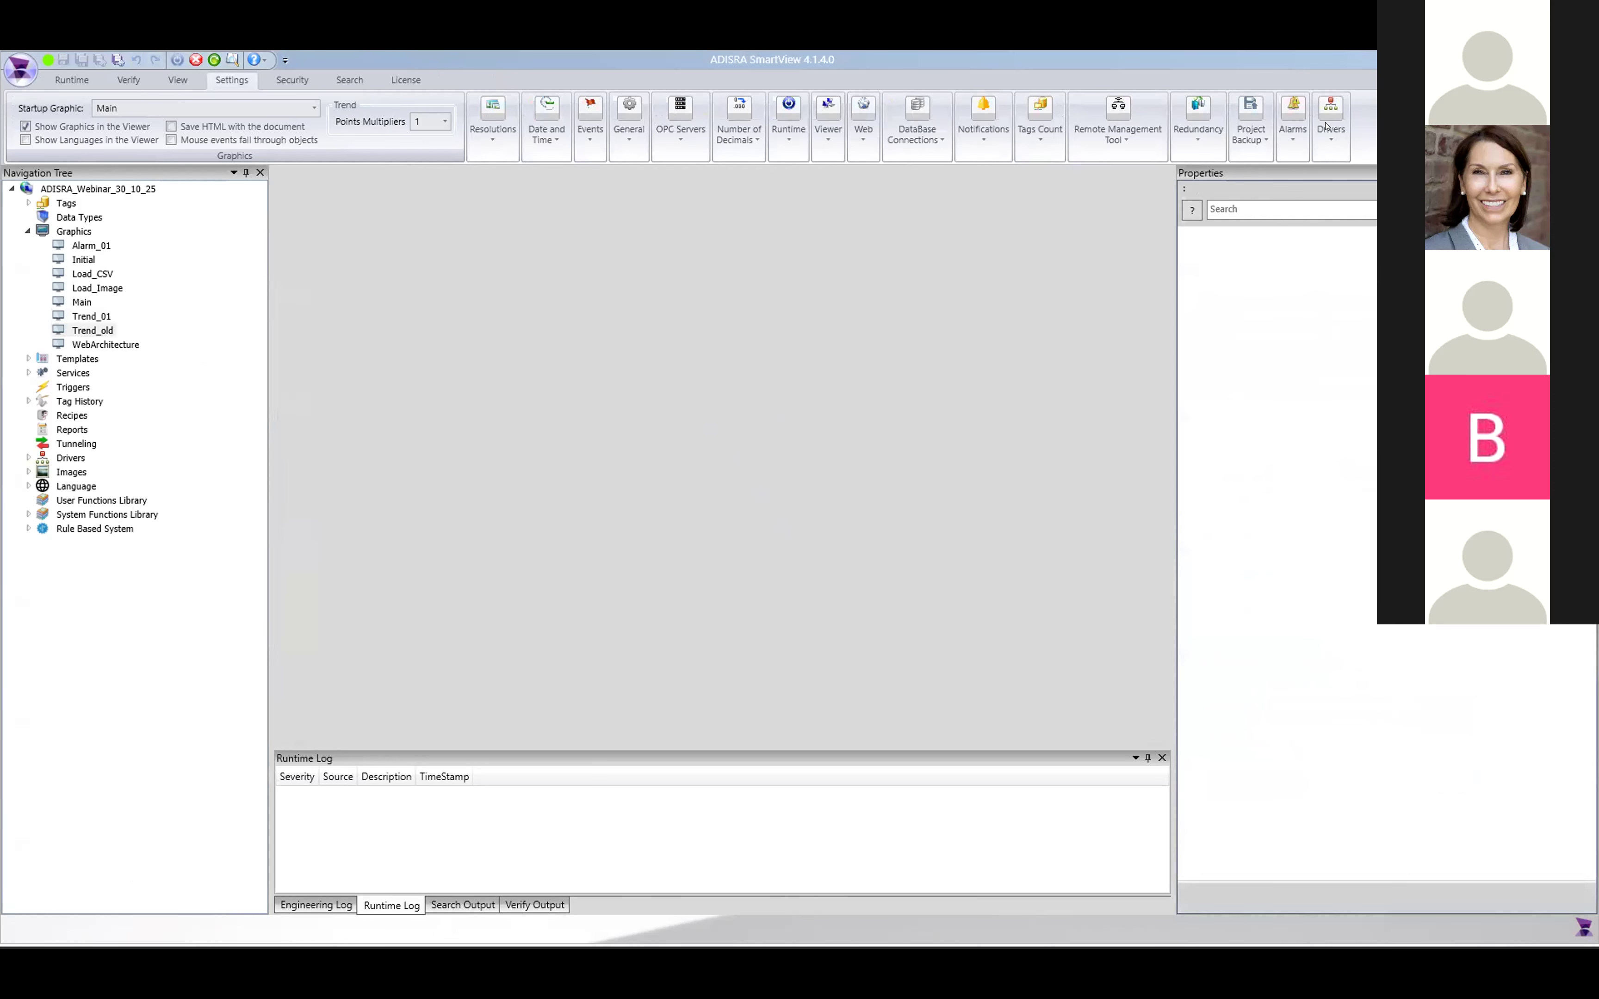
# - Open the Error_Codes alarm configuration and examine its messages and the state setting for value 0
pyautogui.click(1289, 119)
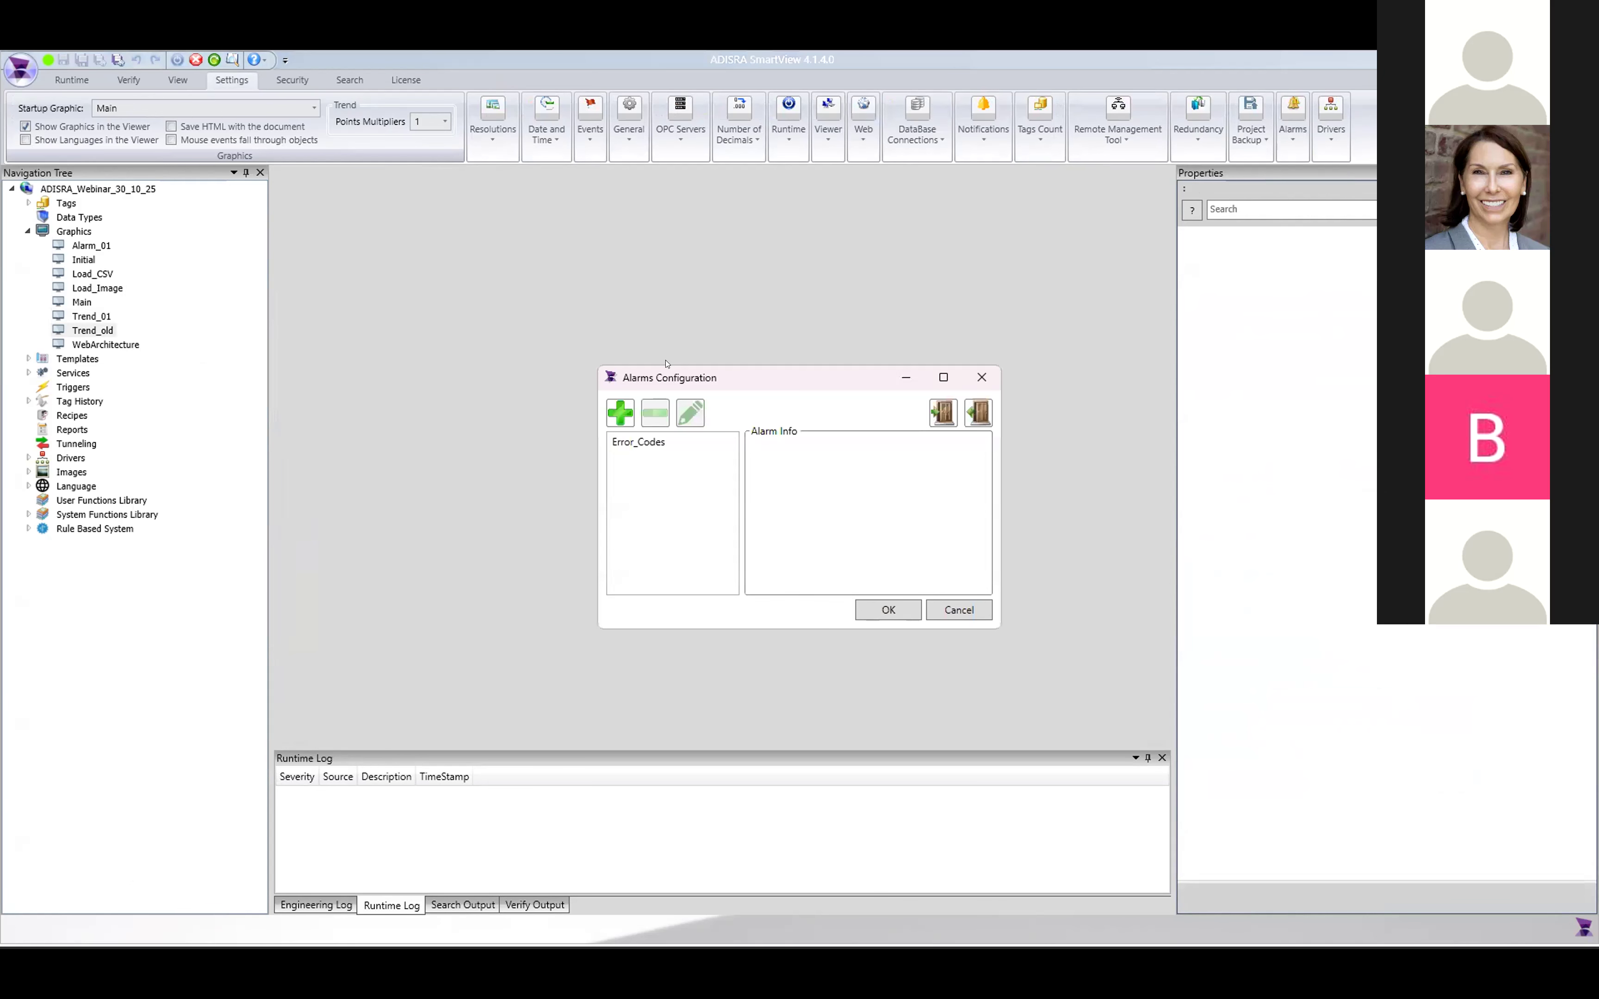
pyautogui.click(639, 442)
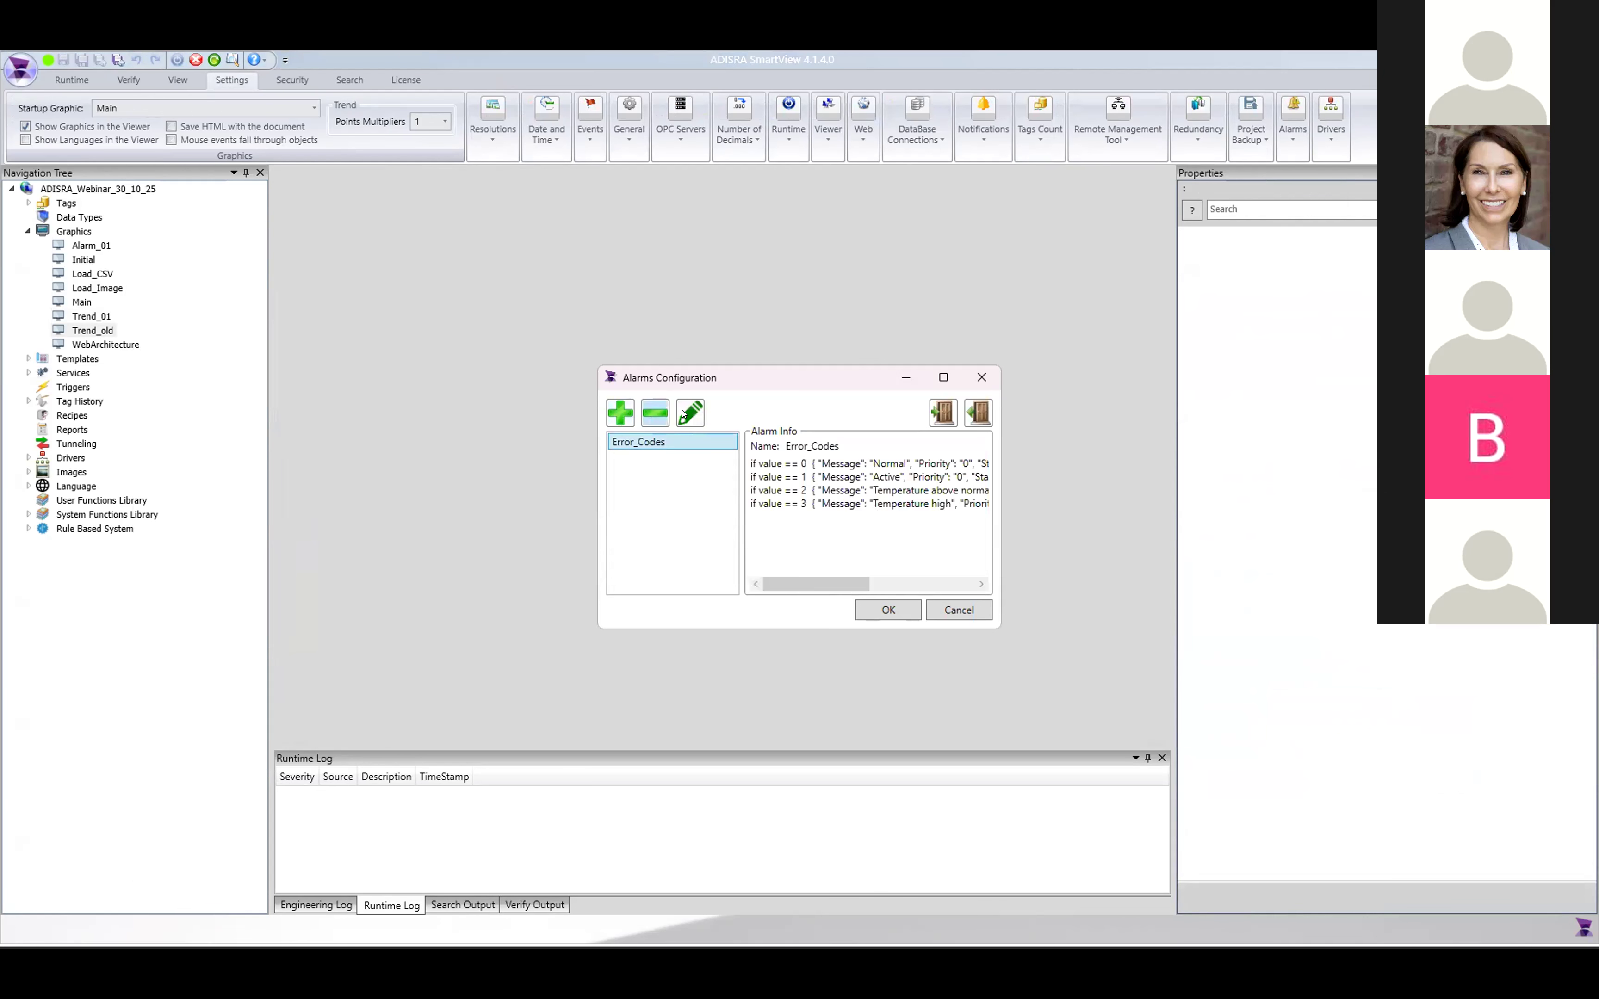
pyautogui.click(691, 414)
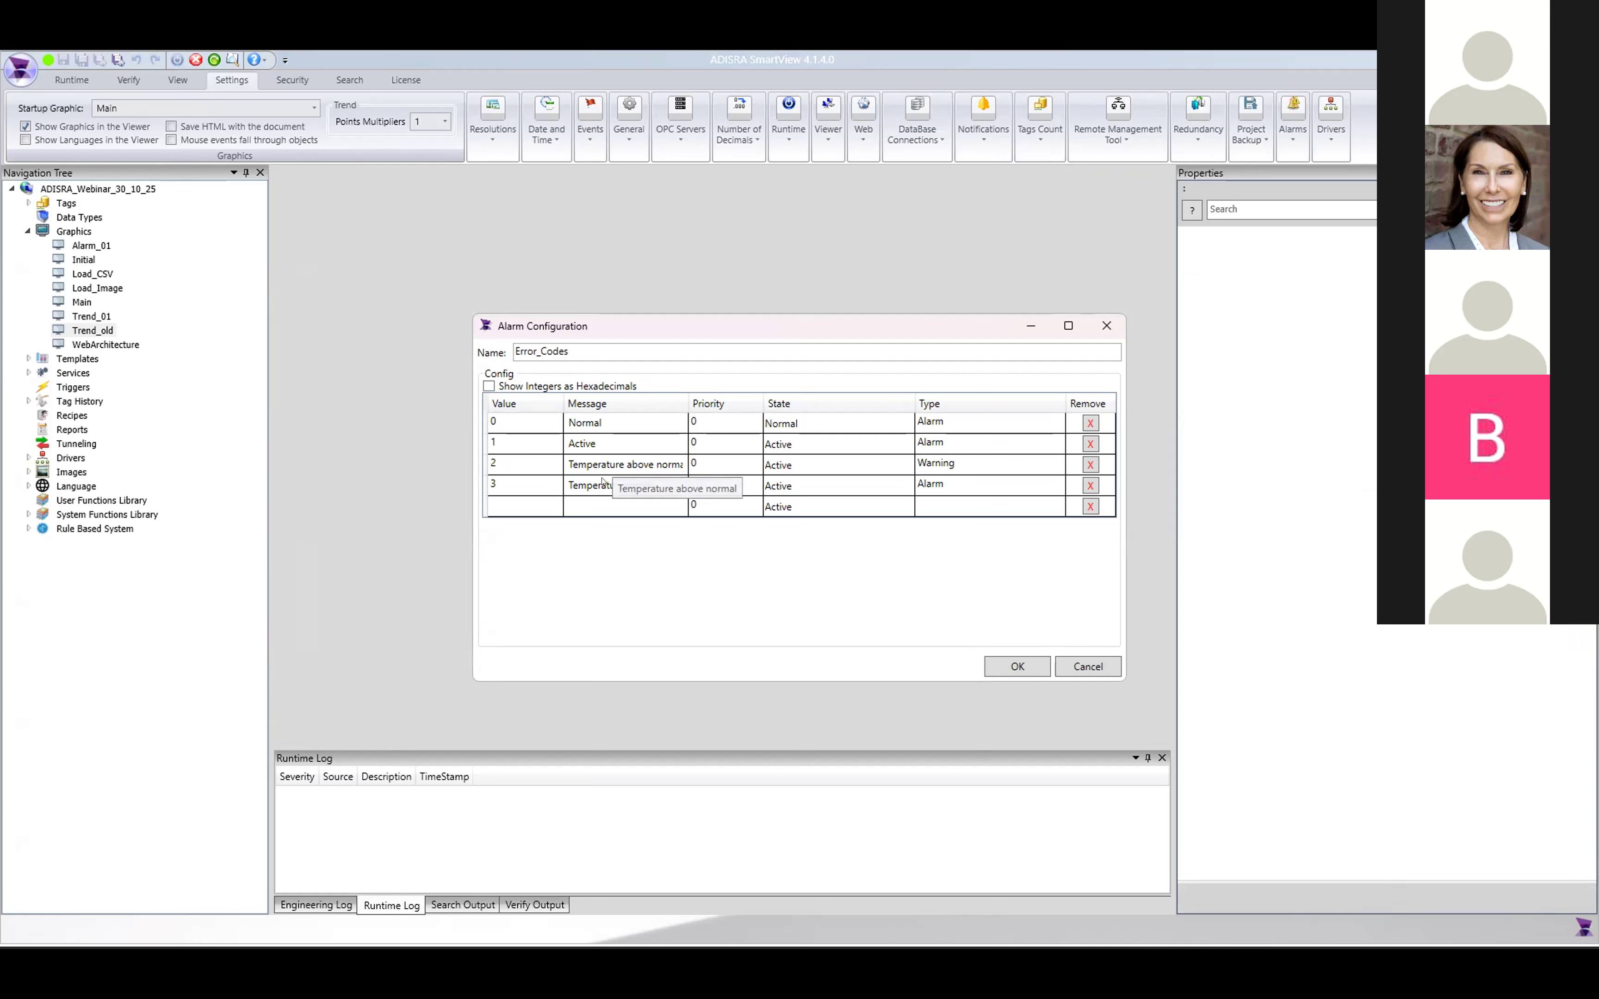
pyautogui.click(801, 430)
pyautogui.click(801, 431)
pyautogui.click(900, 416)
pyautogui.click(900, 417)
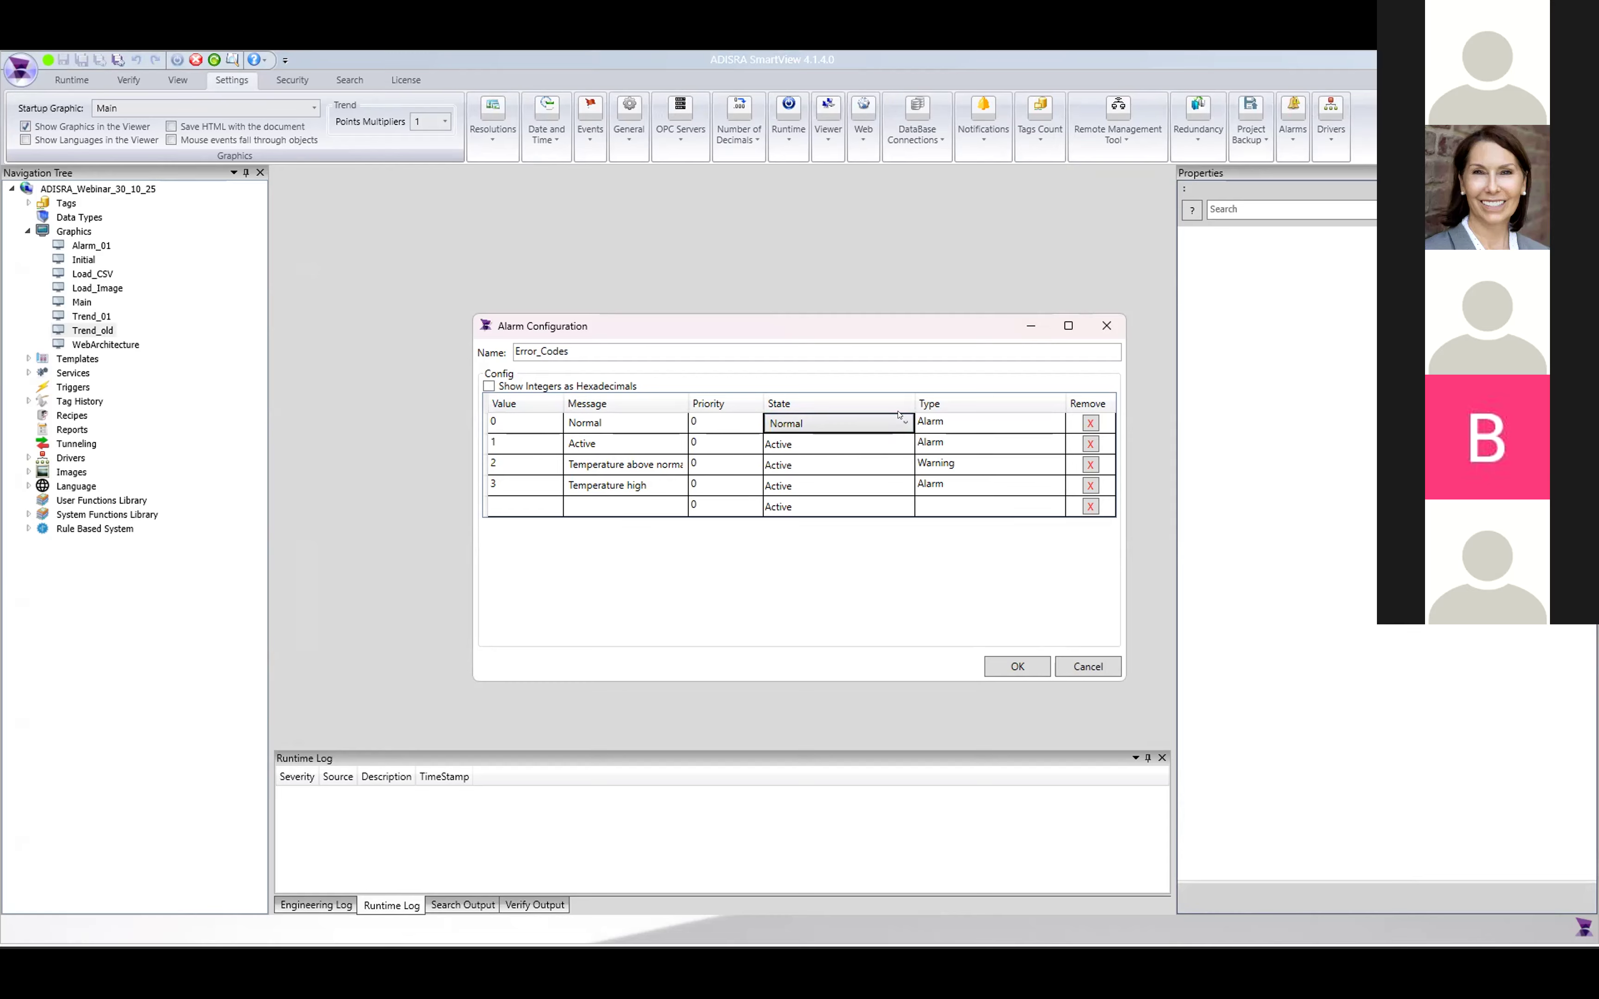
# - Examine the type assigned to each Error_Codes value and close the alarm configuration
pyautogui.click(958, 424)
pyautogui.click(958, 424)
pyautogui.click(961, 443)
pyautogui.click(962, 444)
pyautogui.click(957, 466)
pyautogui.click(953, 488)
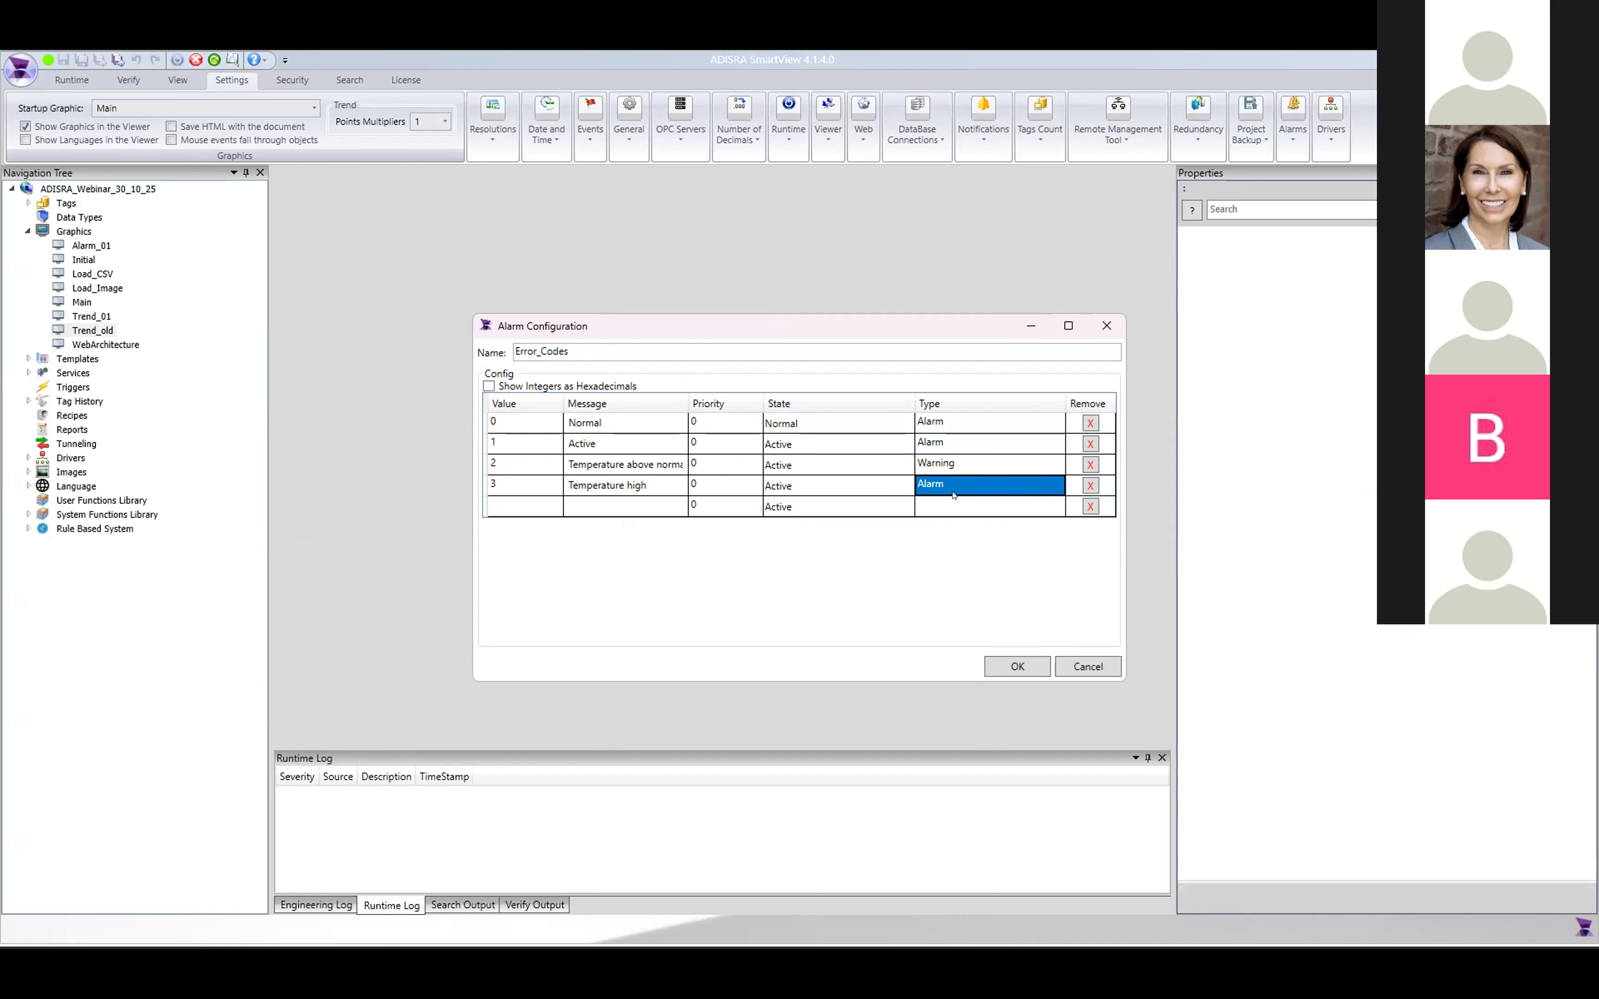
pyautogui.click(948, 509)
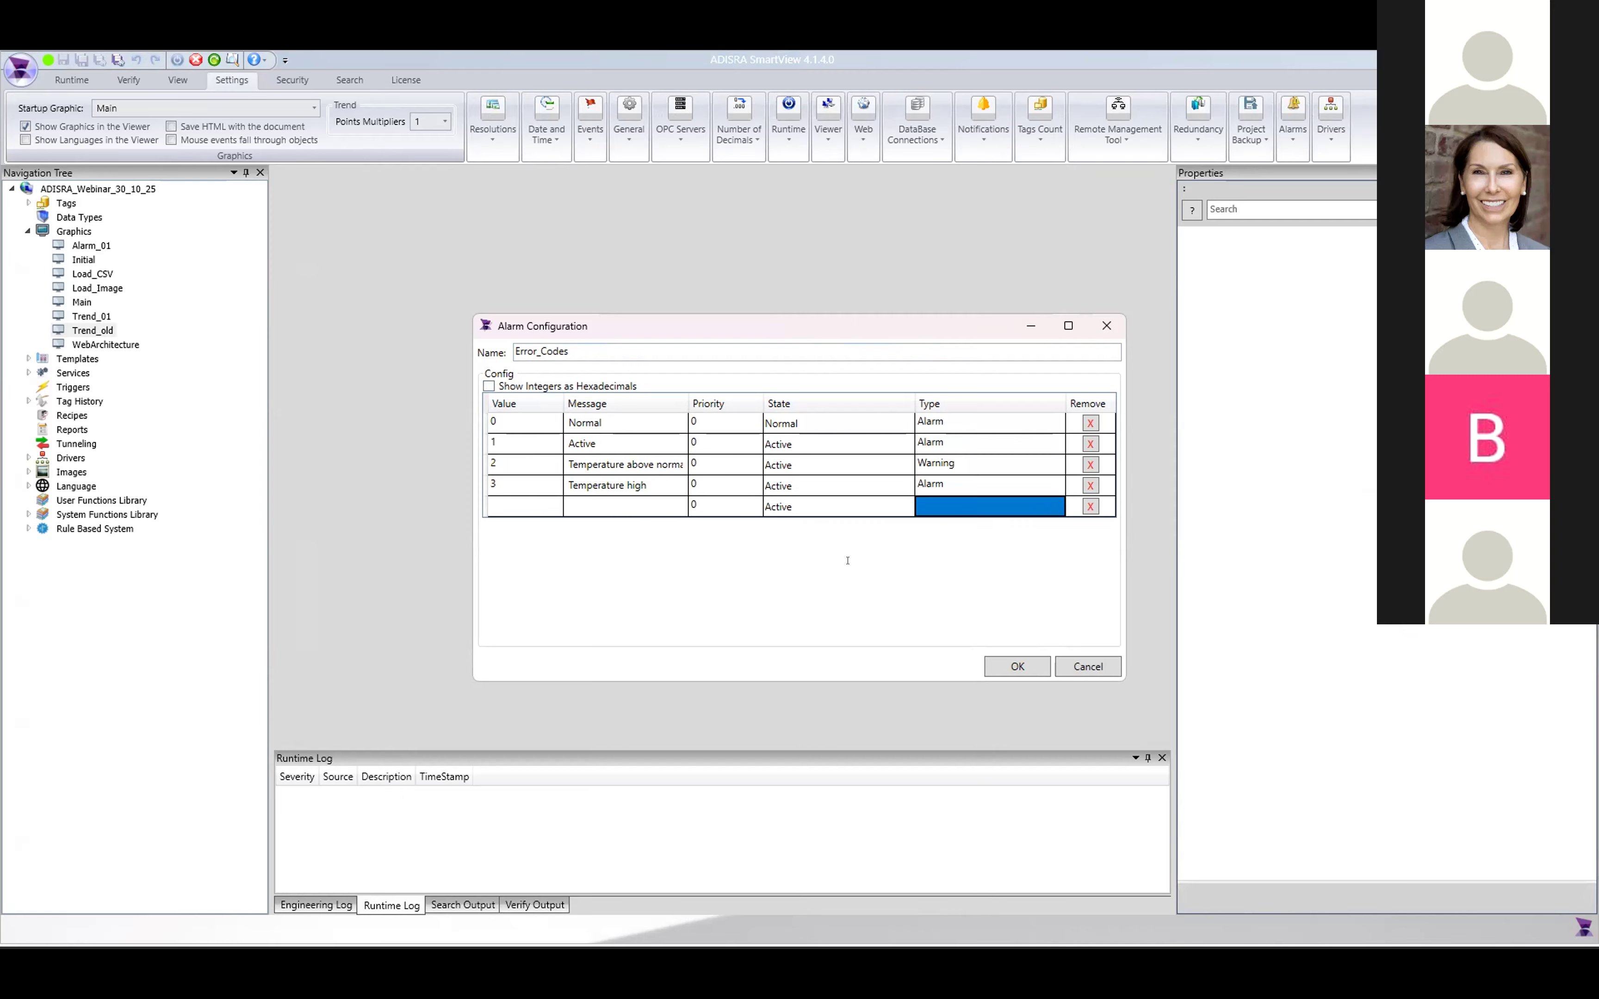
pyautogui.click(1017, 666)
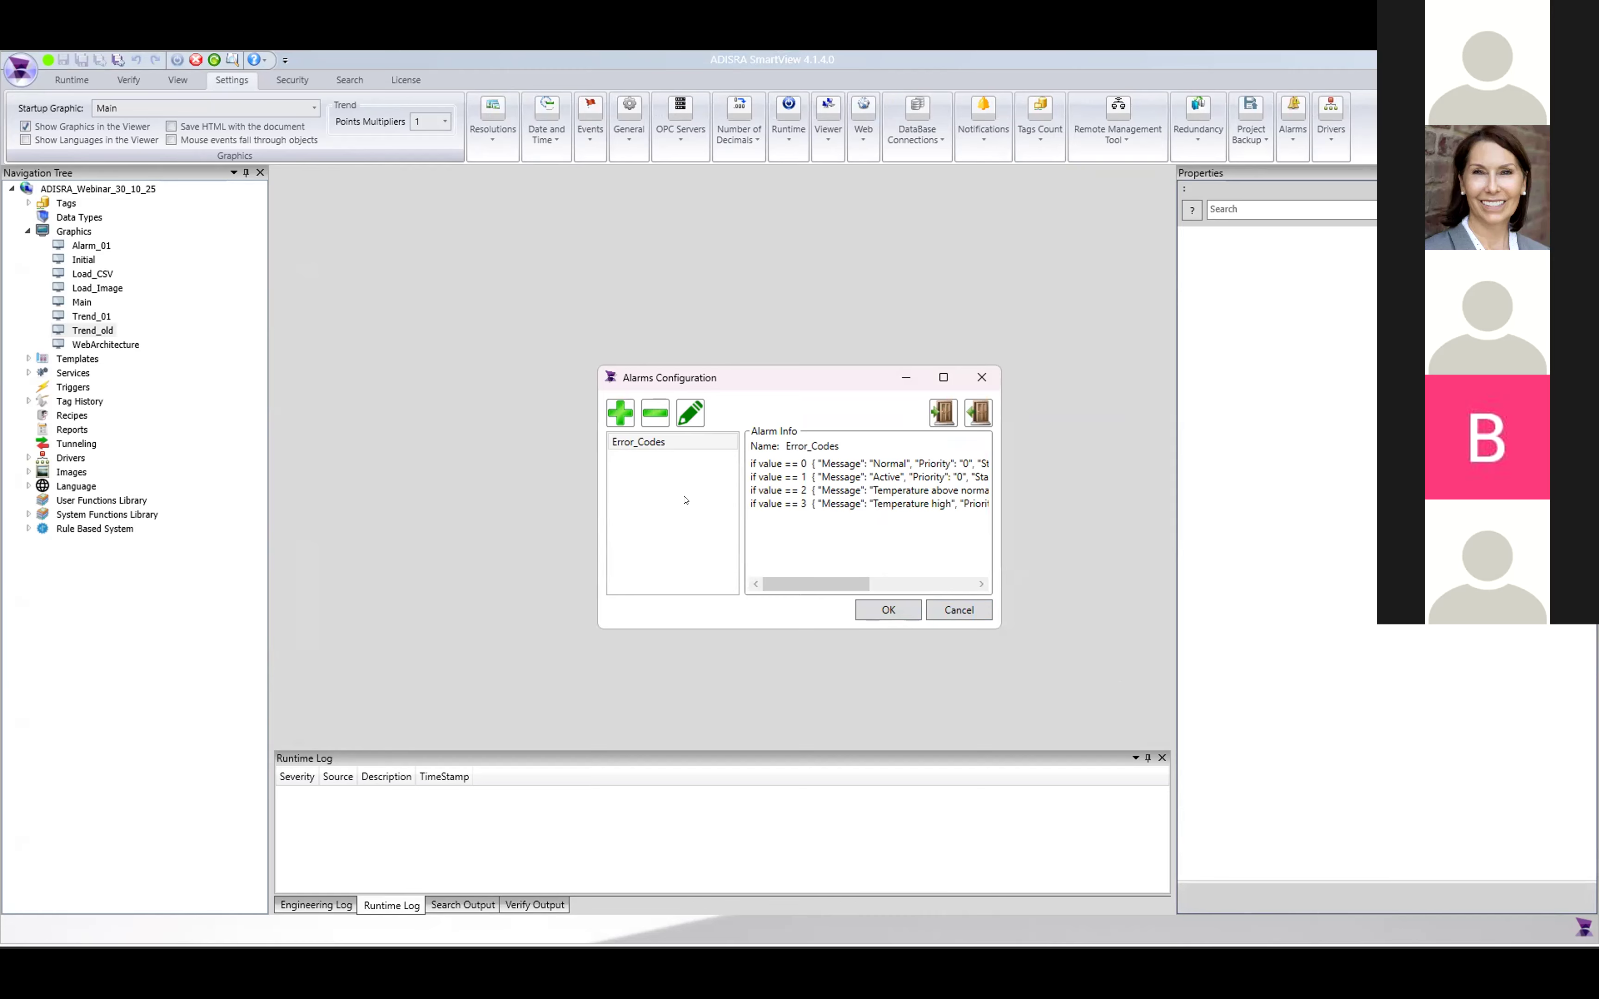
pyautogui.click(950, 614)
# - Open the project's tag list and show the enumeration alarm settings of the enunValue_01 tag
pyautogui.click(28, 204)
pyautogui.doubleClick(59, 231)
pyautogui.click(362, 378)
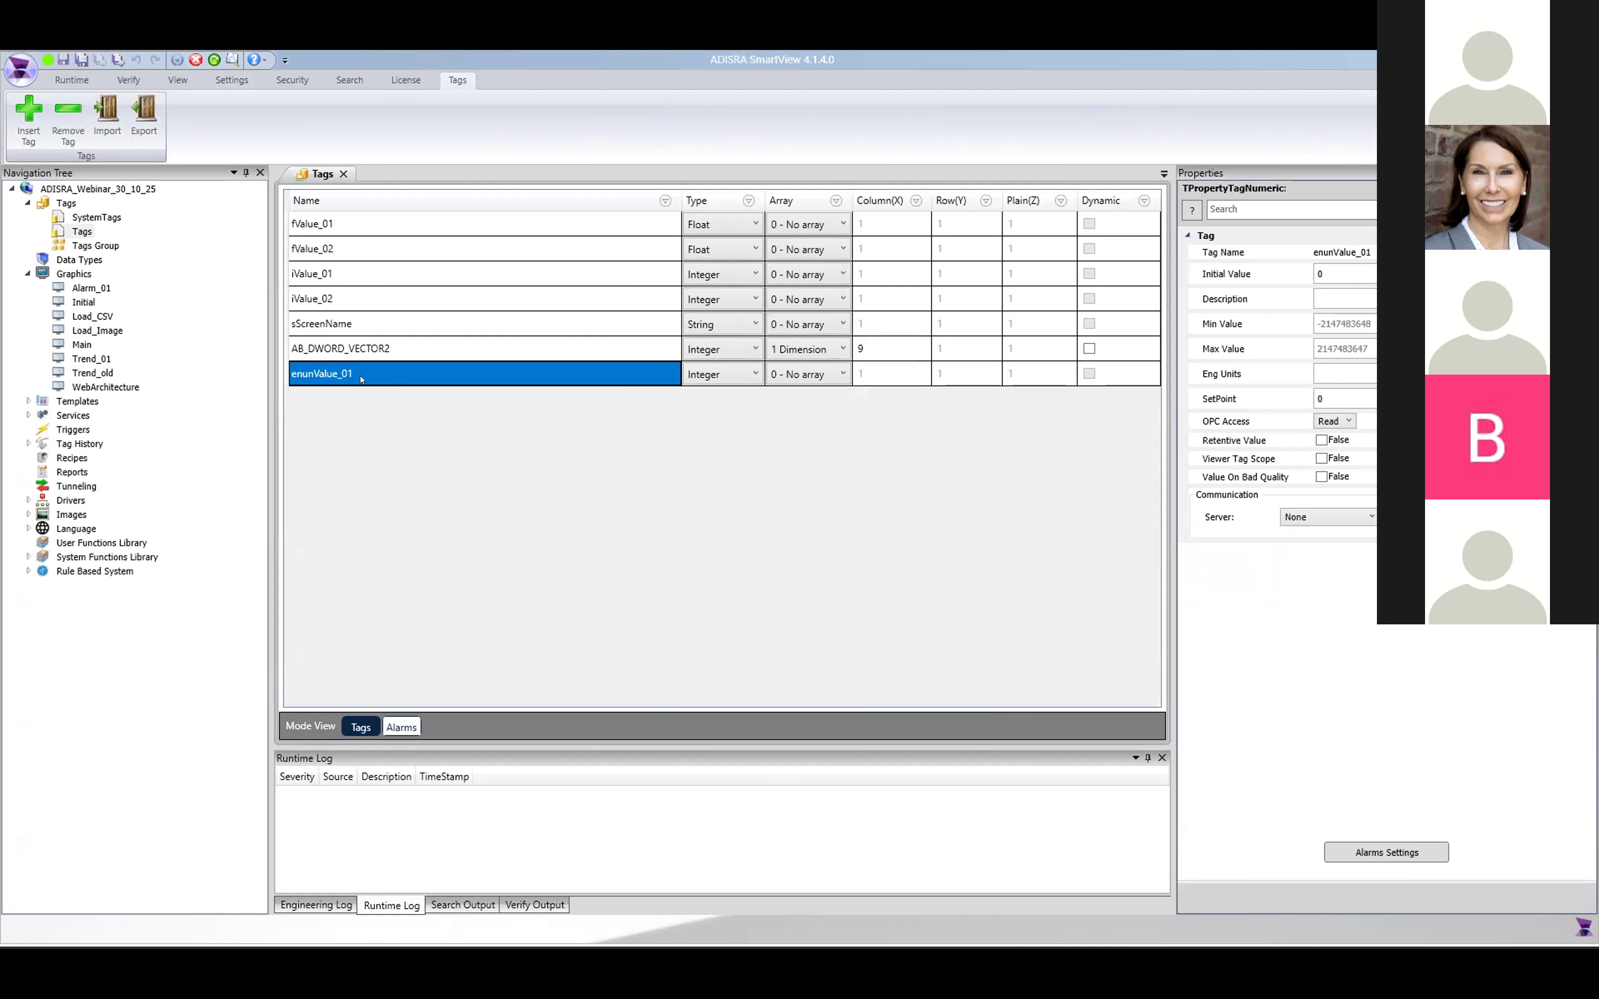
pyautogui.click(401, 726)
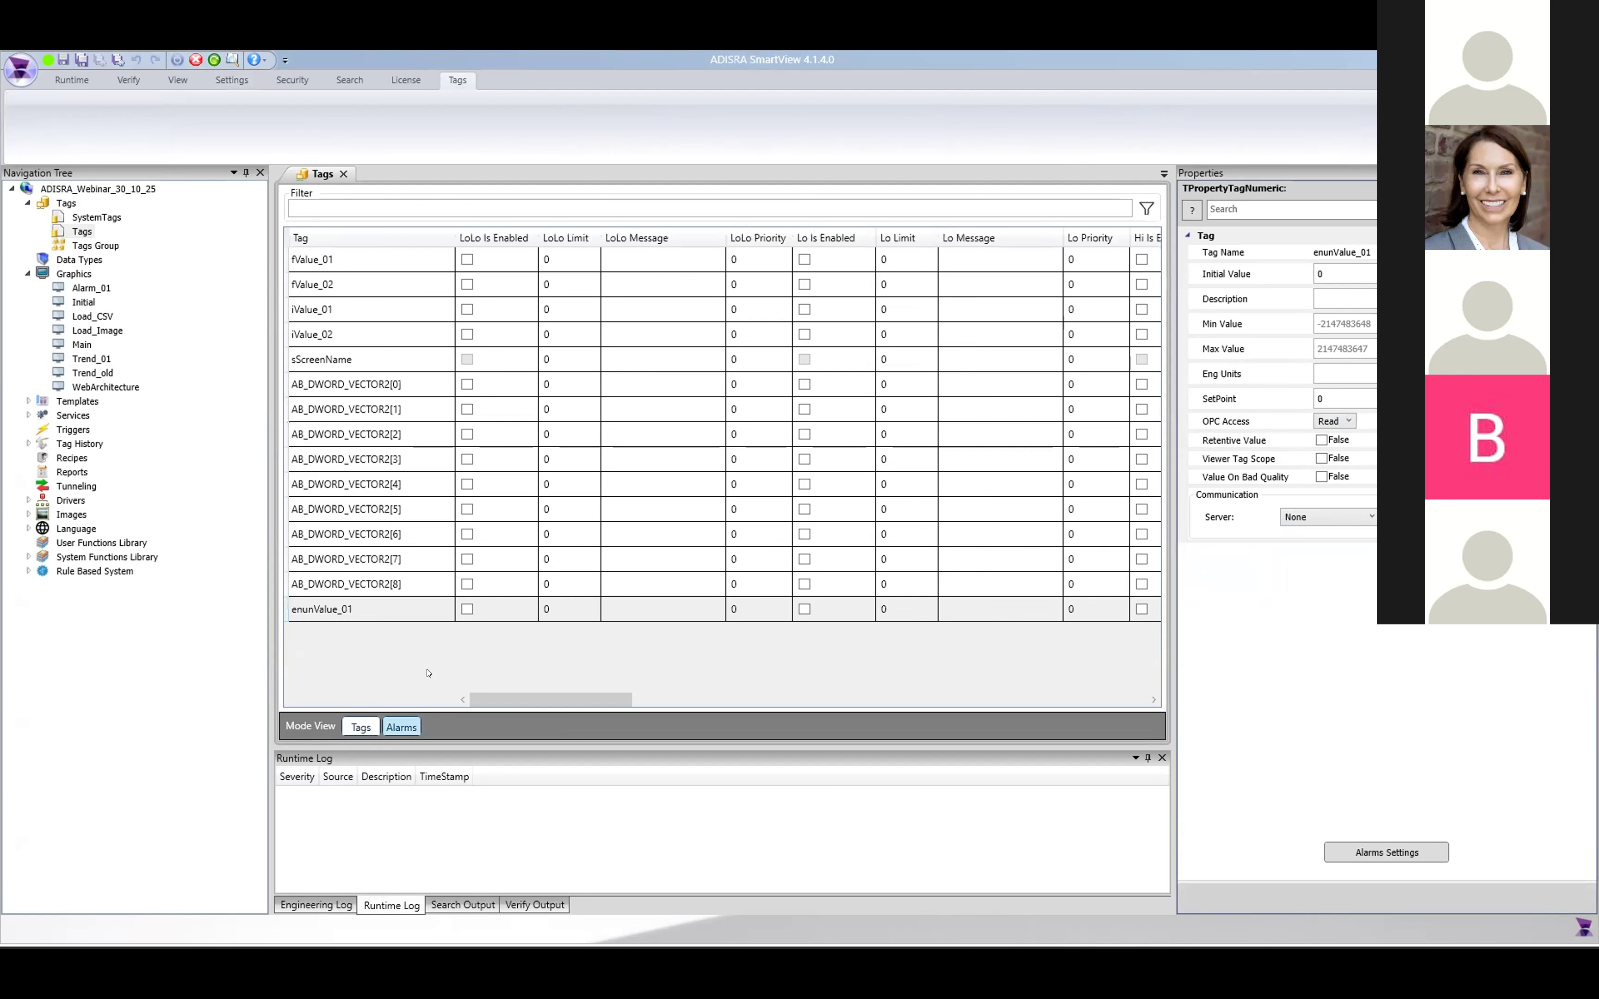
pyautogui.moveTo(553, 693); pyautogui.dragTo(1066, 698)
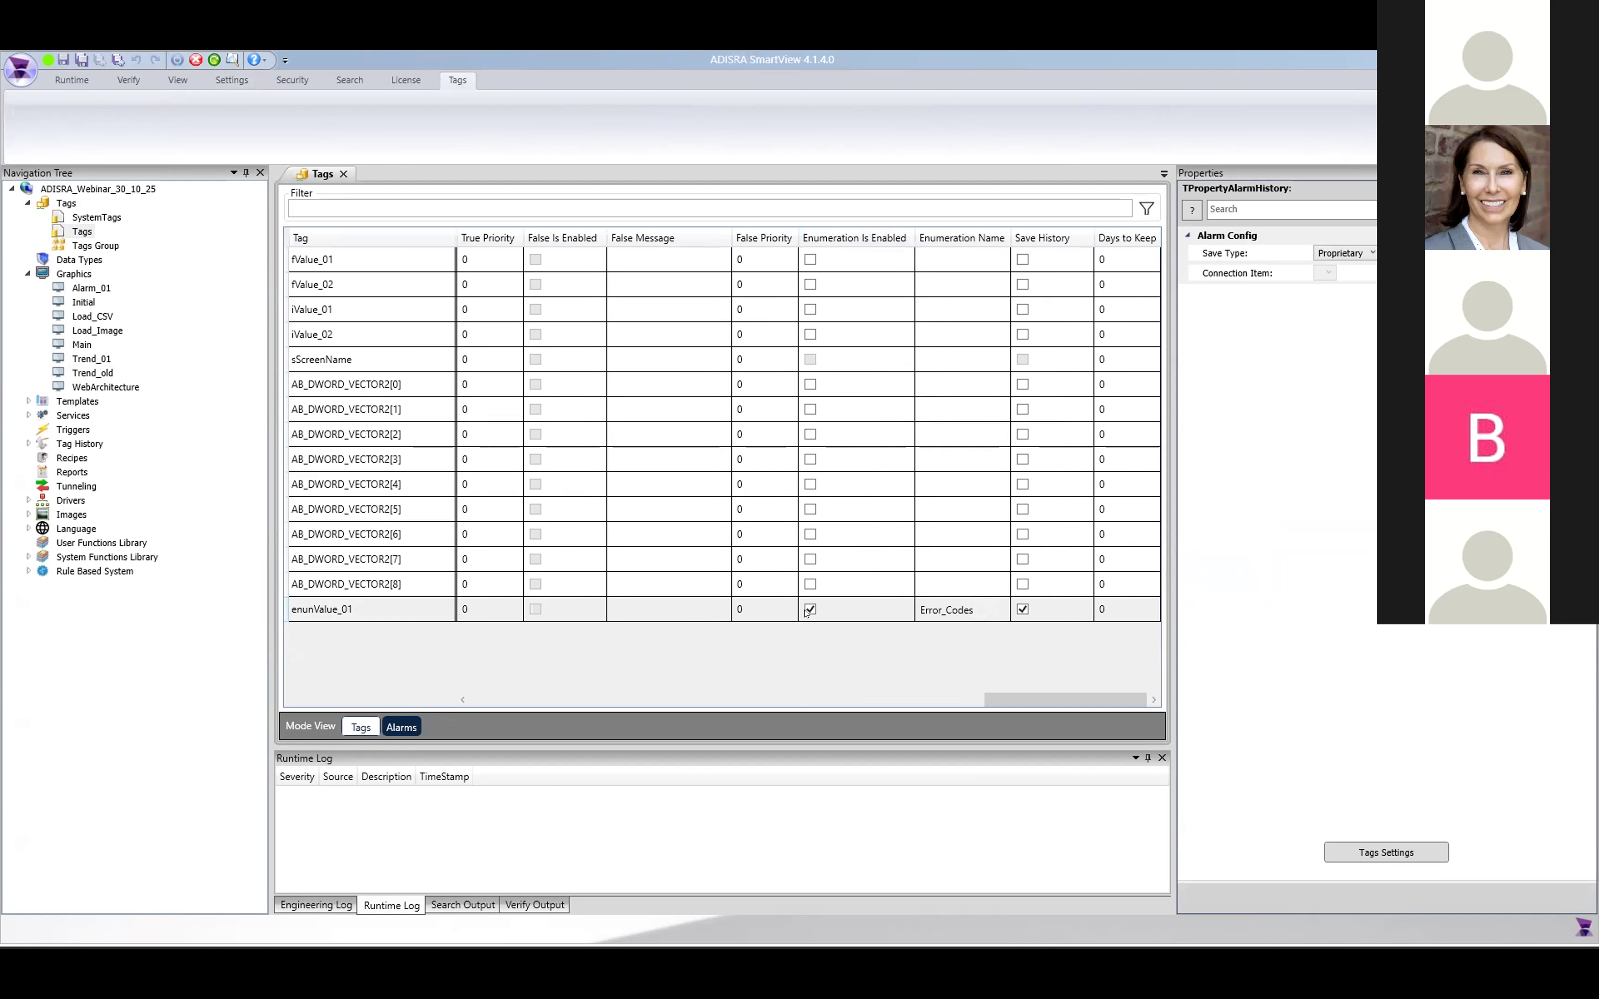
# - Select Error_Codes as the alarm enumeration name for the enunValue_01 tag
pyautogui.click(962, 615)
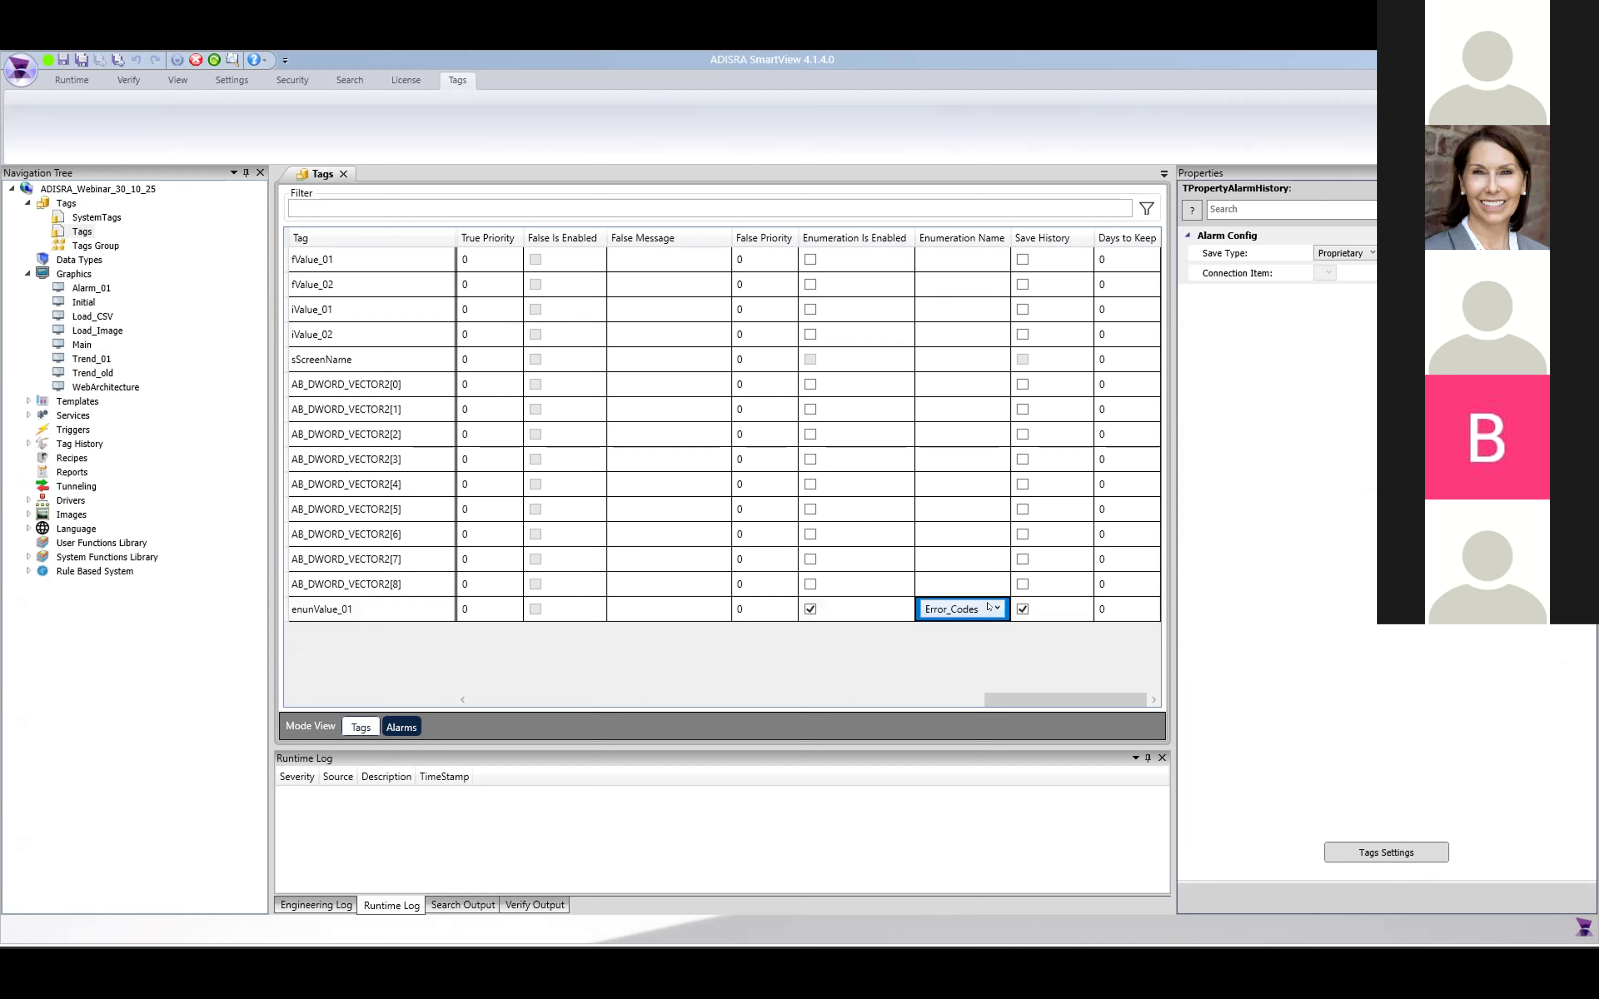
pyautogui.click(989, 605)
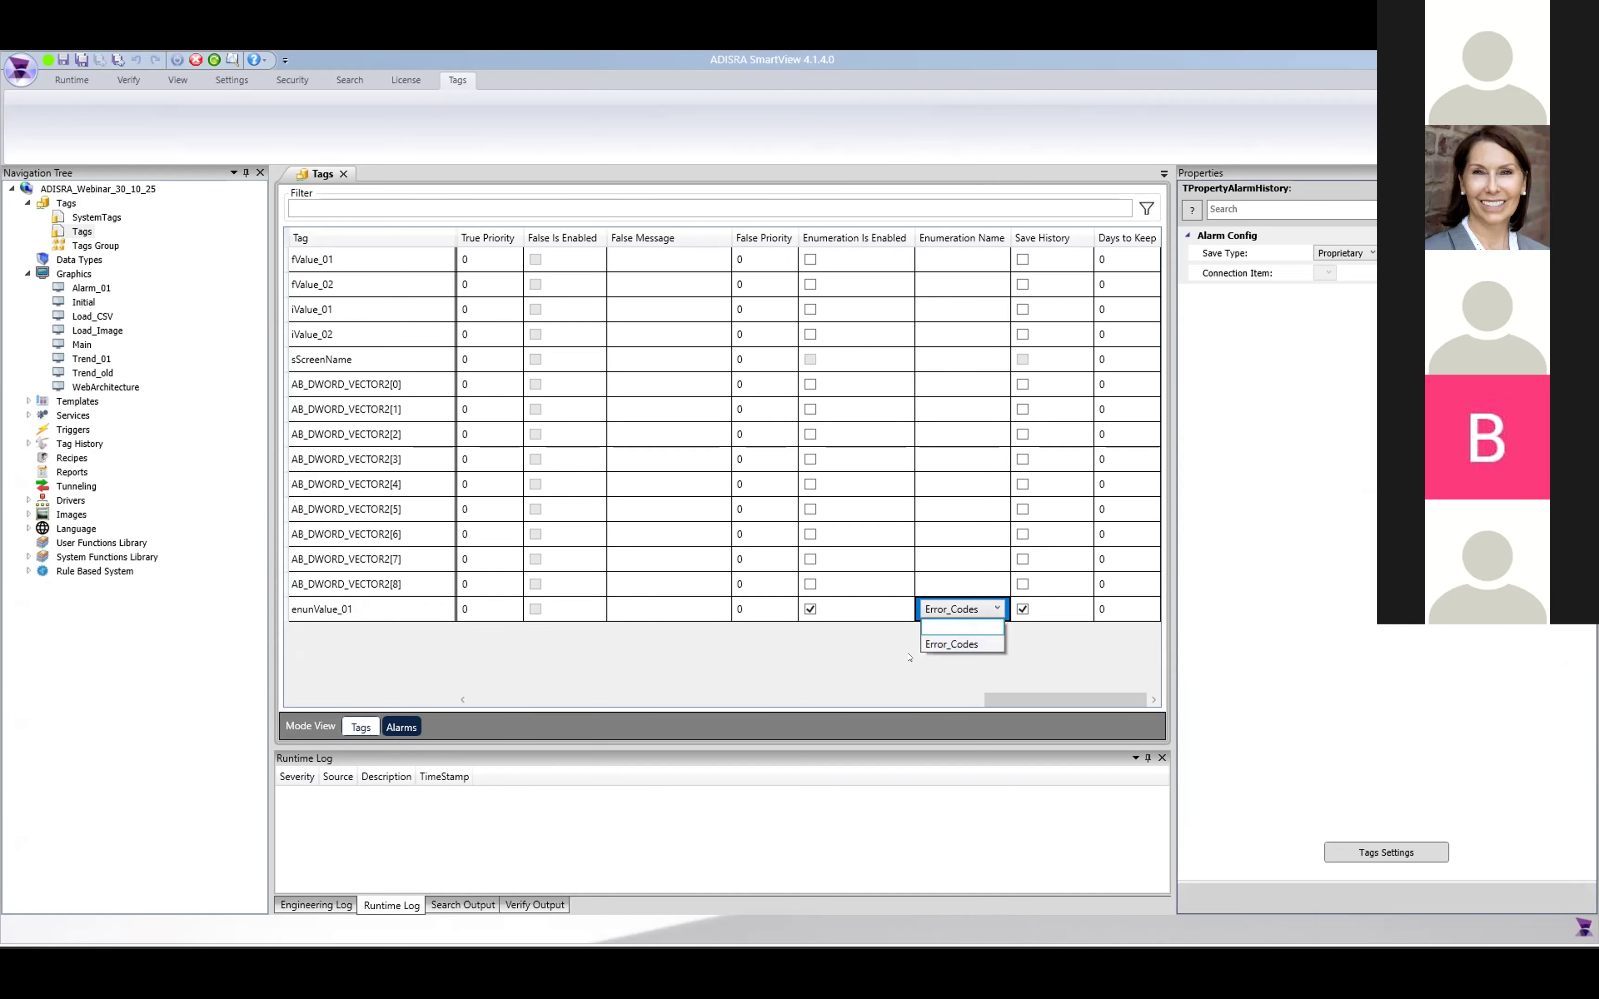
pyautogui.click(962, 644)
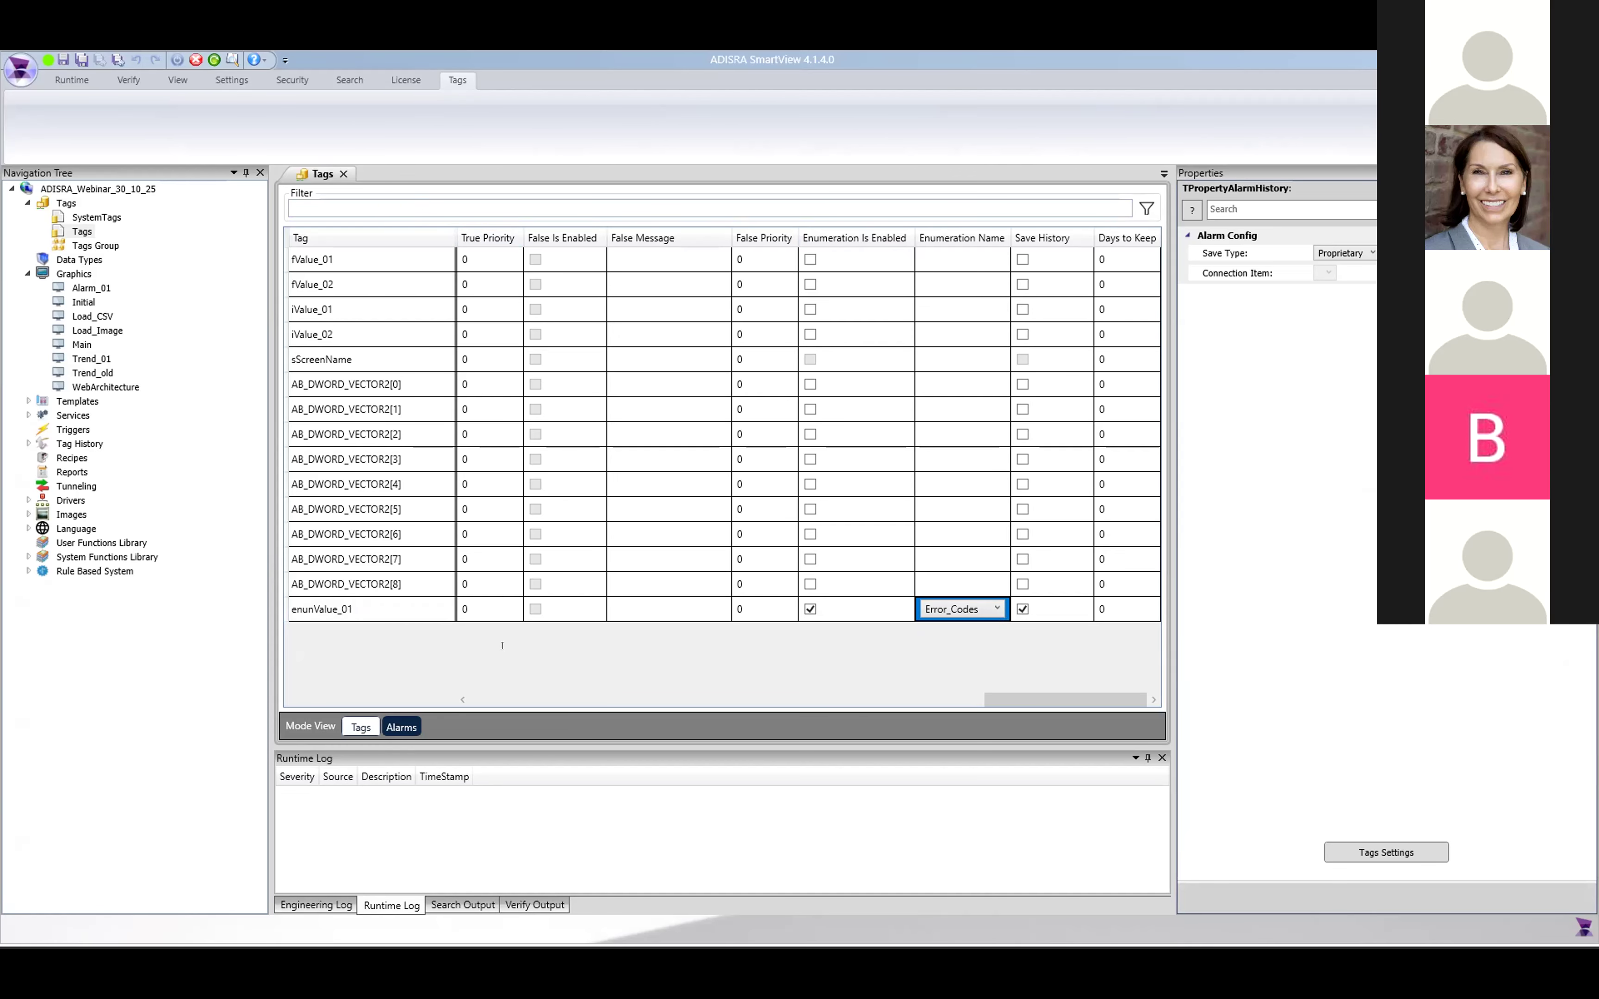
# - Switch to the runtime alarm screen and set the enunValue_01 tag value to 1
pyautogui.hotkey('alt', 'Tab')
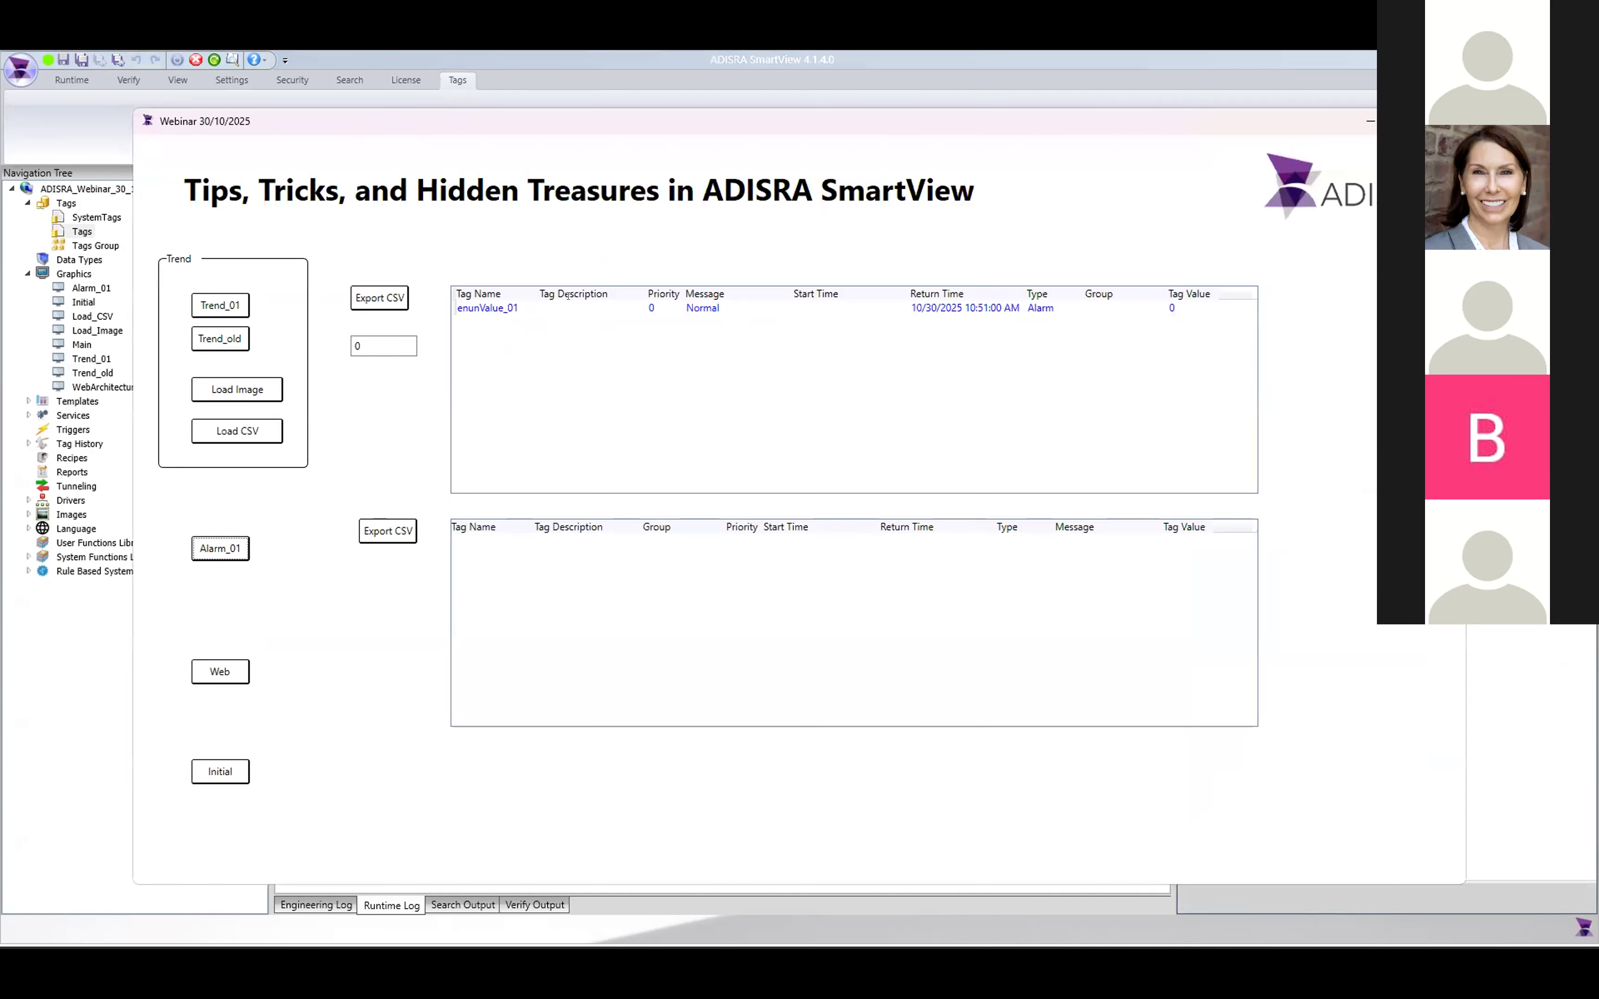
pyautogui.click(711, 339)
pyautogui.doubleClick(366, 346)
pyautogui.write('1')
pyautogui.press('Tab')
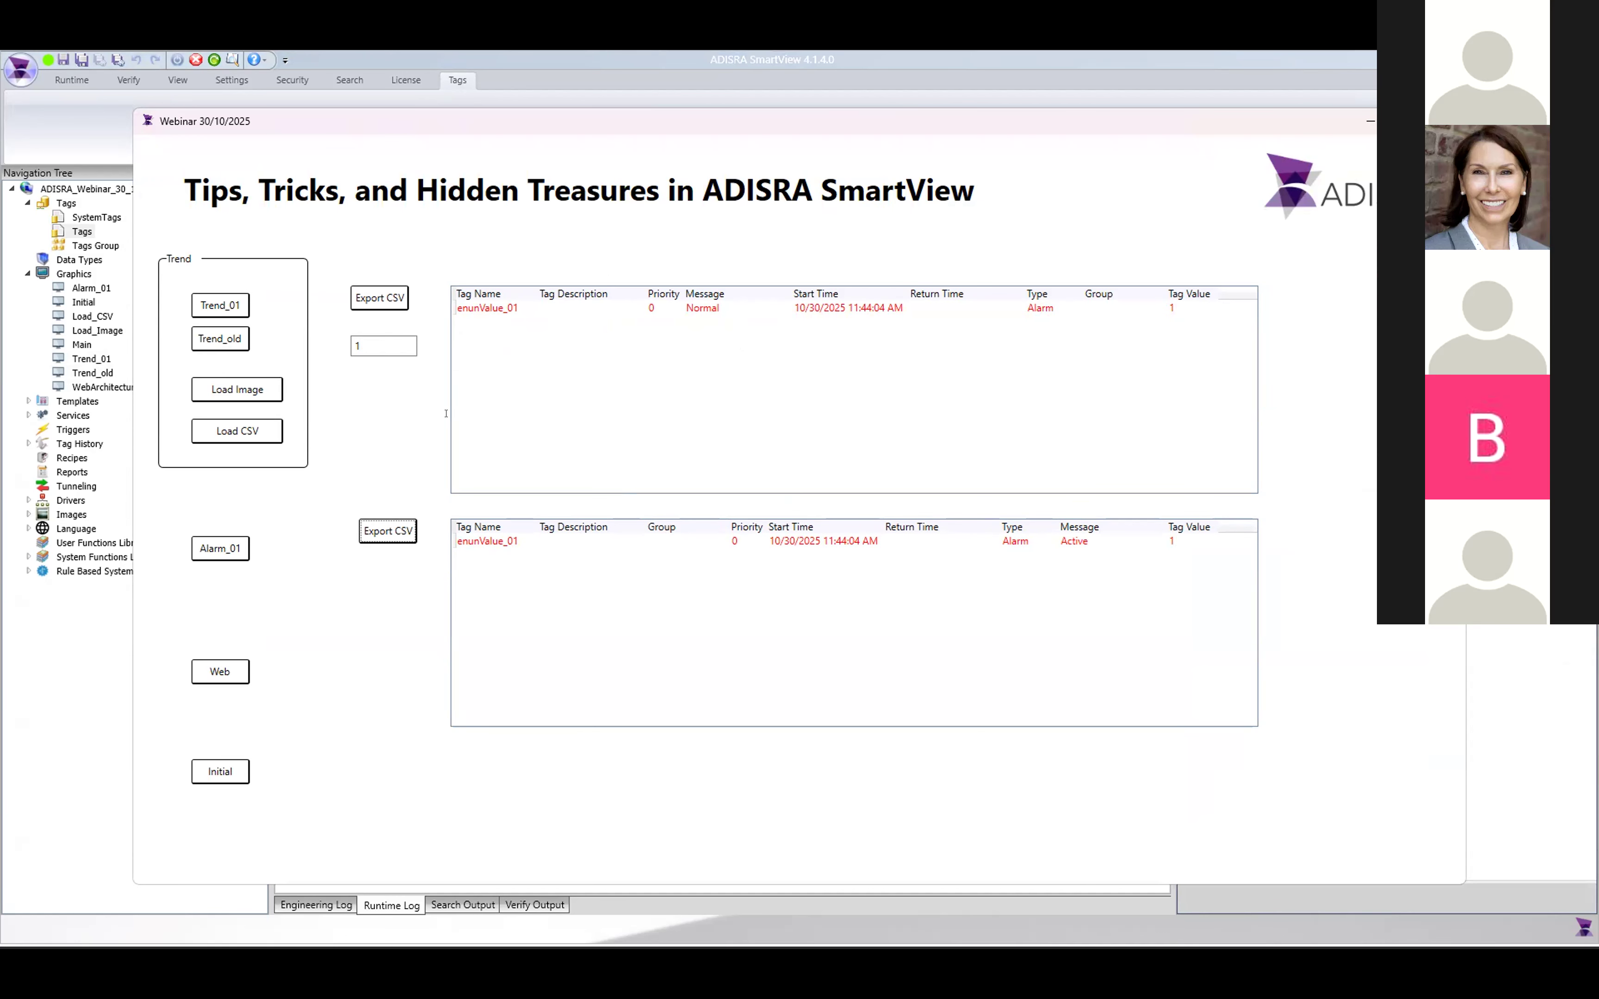
# - Set the enunValue_01 tag value to 2 and check the start time, type and message in the alarm history
pyautogui.doubleClick(364, 346)
pyautogui.write('2')
pyautogui.press('Tab')
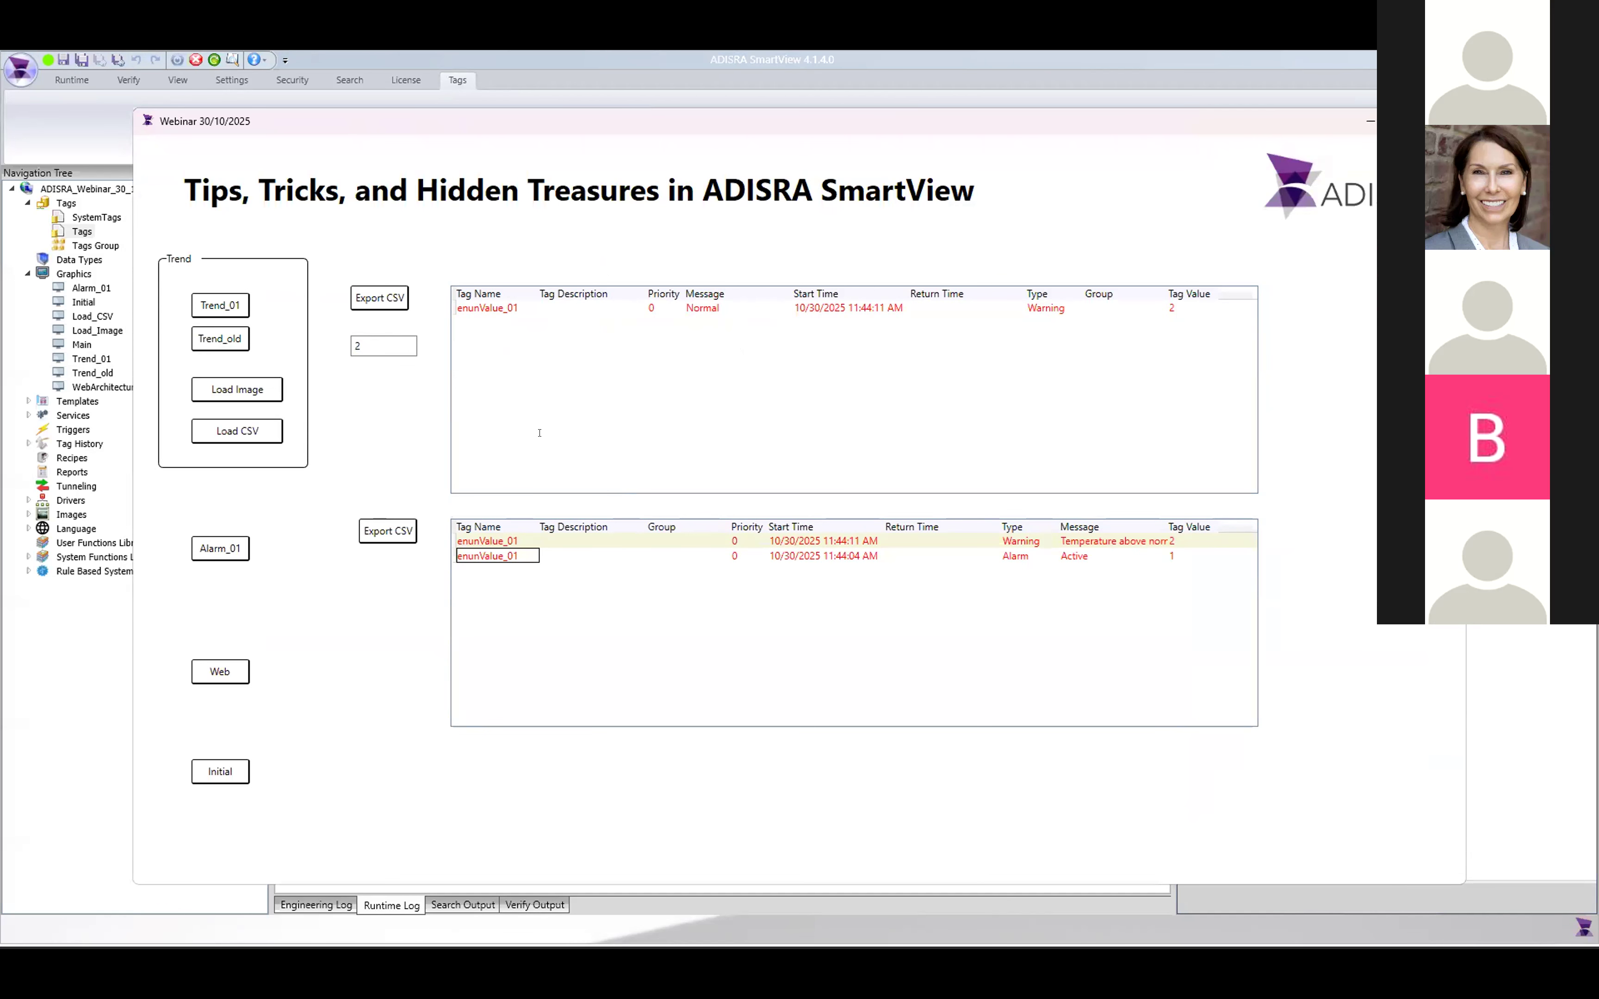
pyautogui.click(803, 551)
pyautogui.click(835, 538)
pyautogui.click(1008, 550)
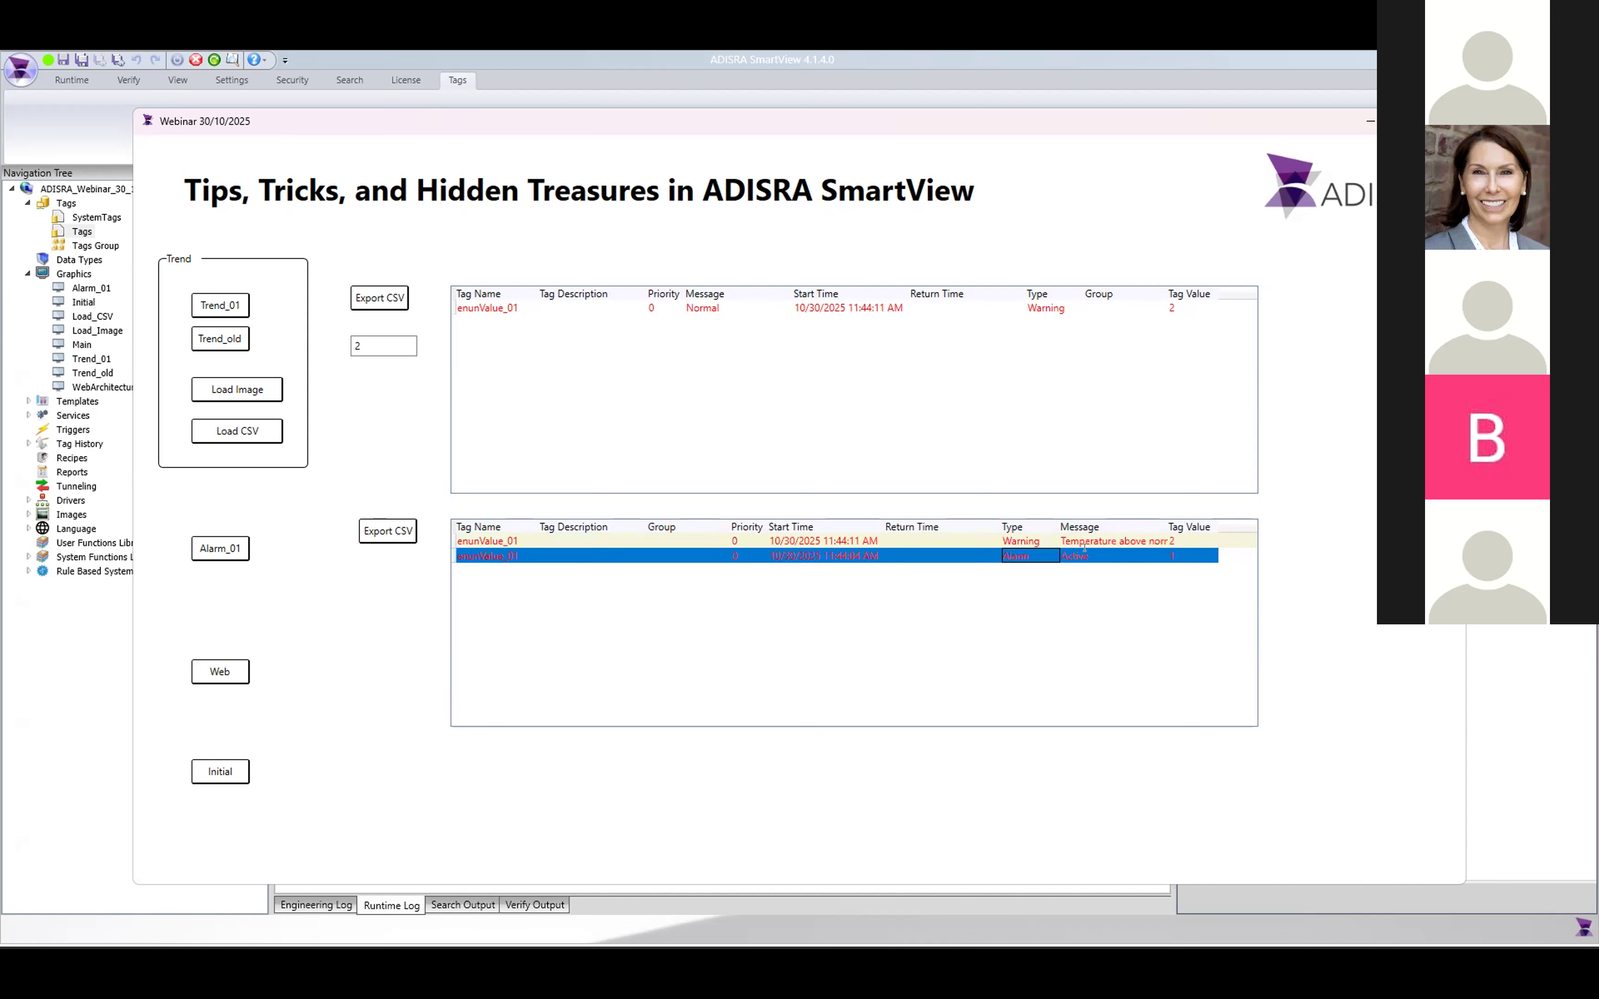
pyautogui.click(1089, 539)
# - Set the enunValue_01 tag value to 3 and check its message in the alarm history
pyautogui.click(381, 341)
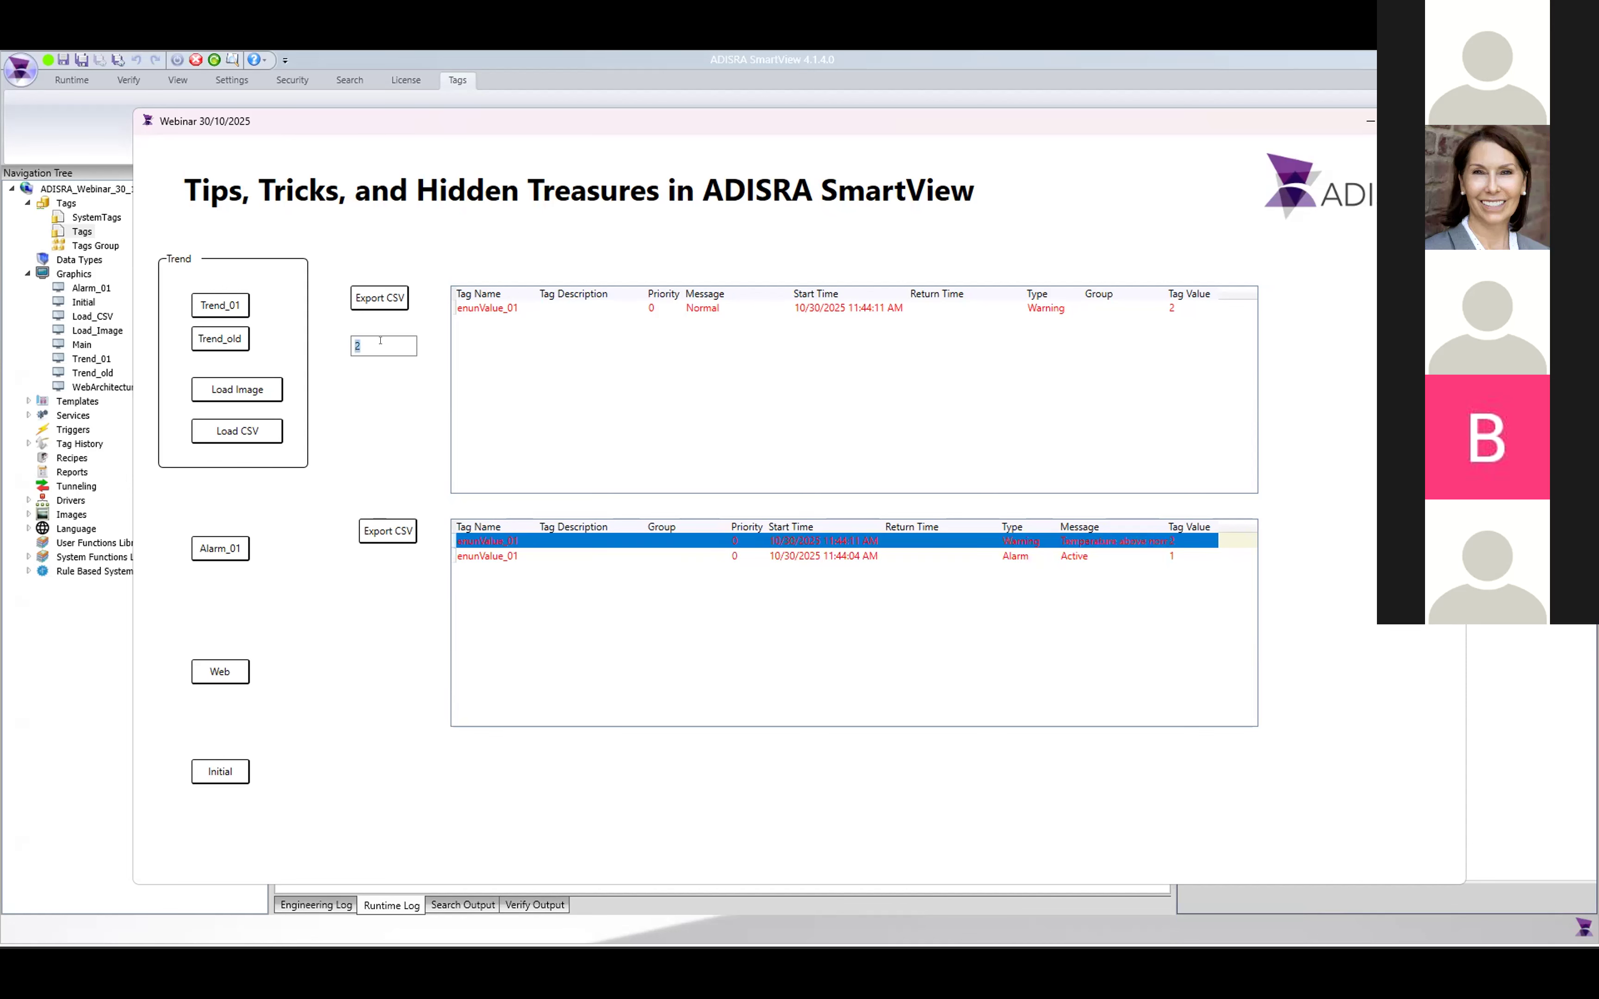
pyautogui.write('3')
pyautogui.click(1017, 619)
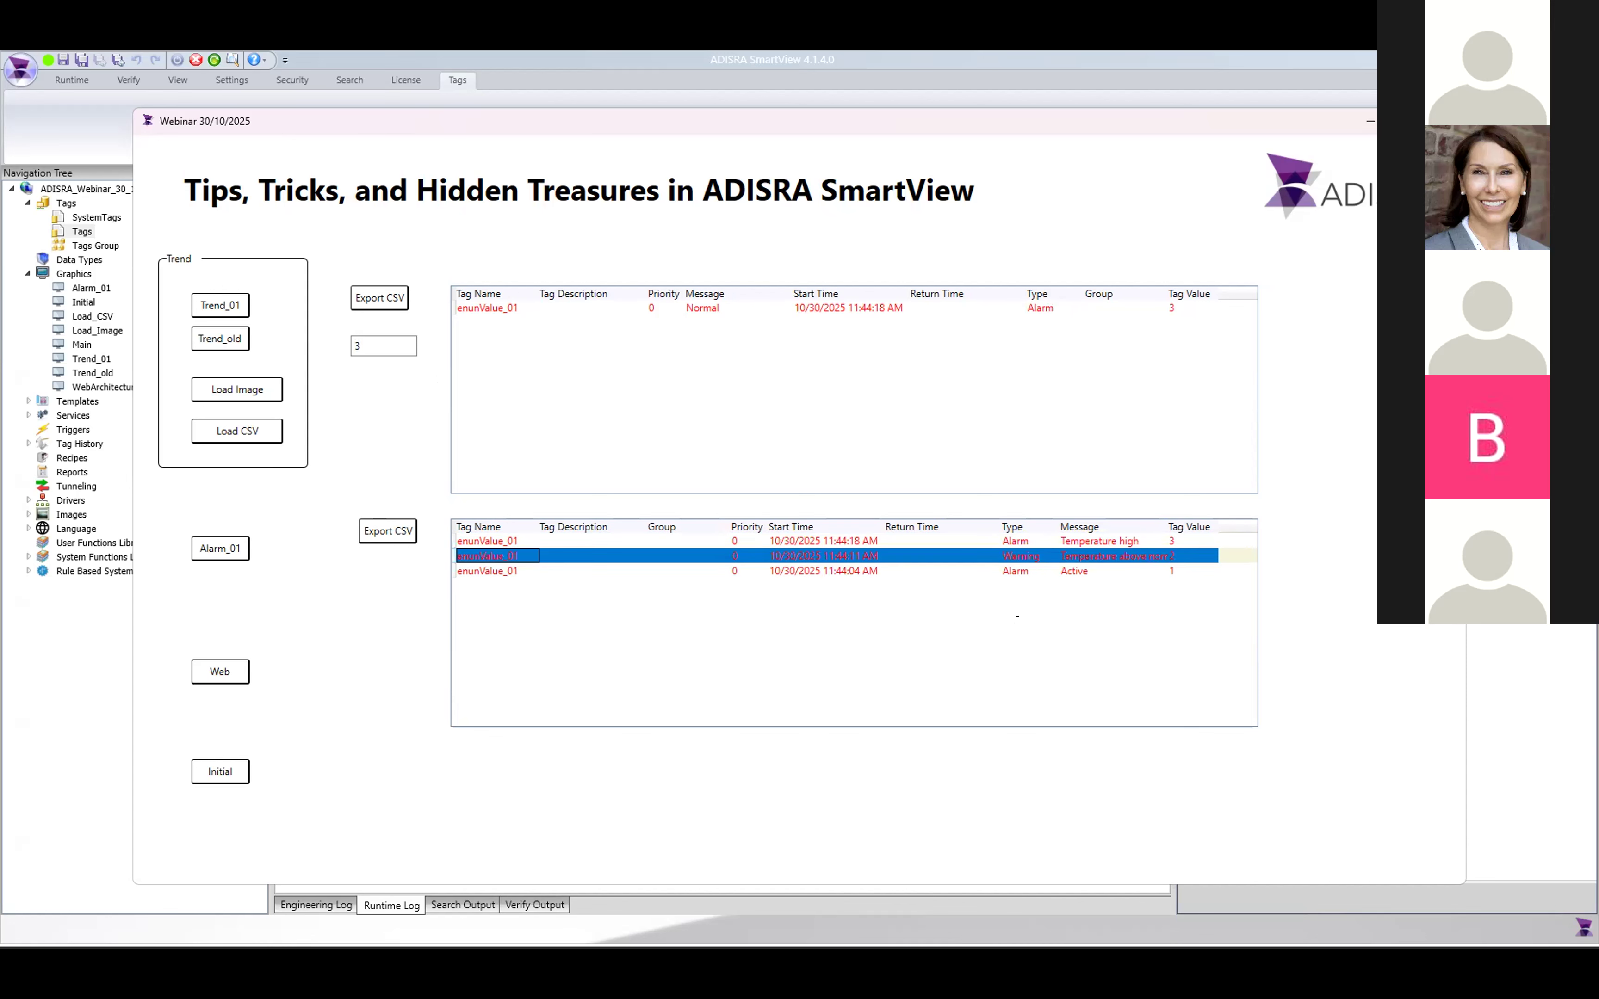
pyautogui.click(1102, 540)
# - Enter 4 as the enunValue_01 tag value, and after that set it to 0
pyautogui.click(393, 339)
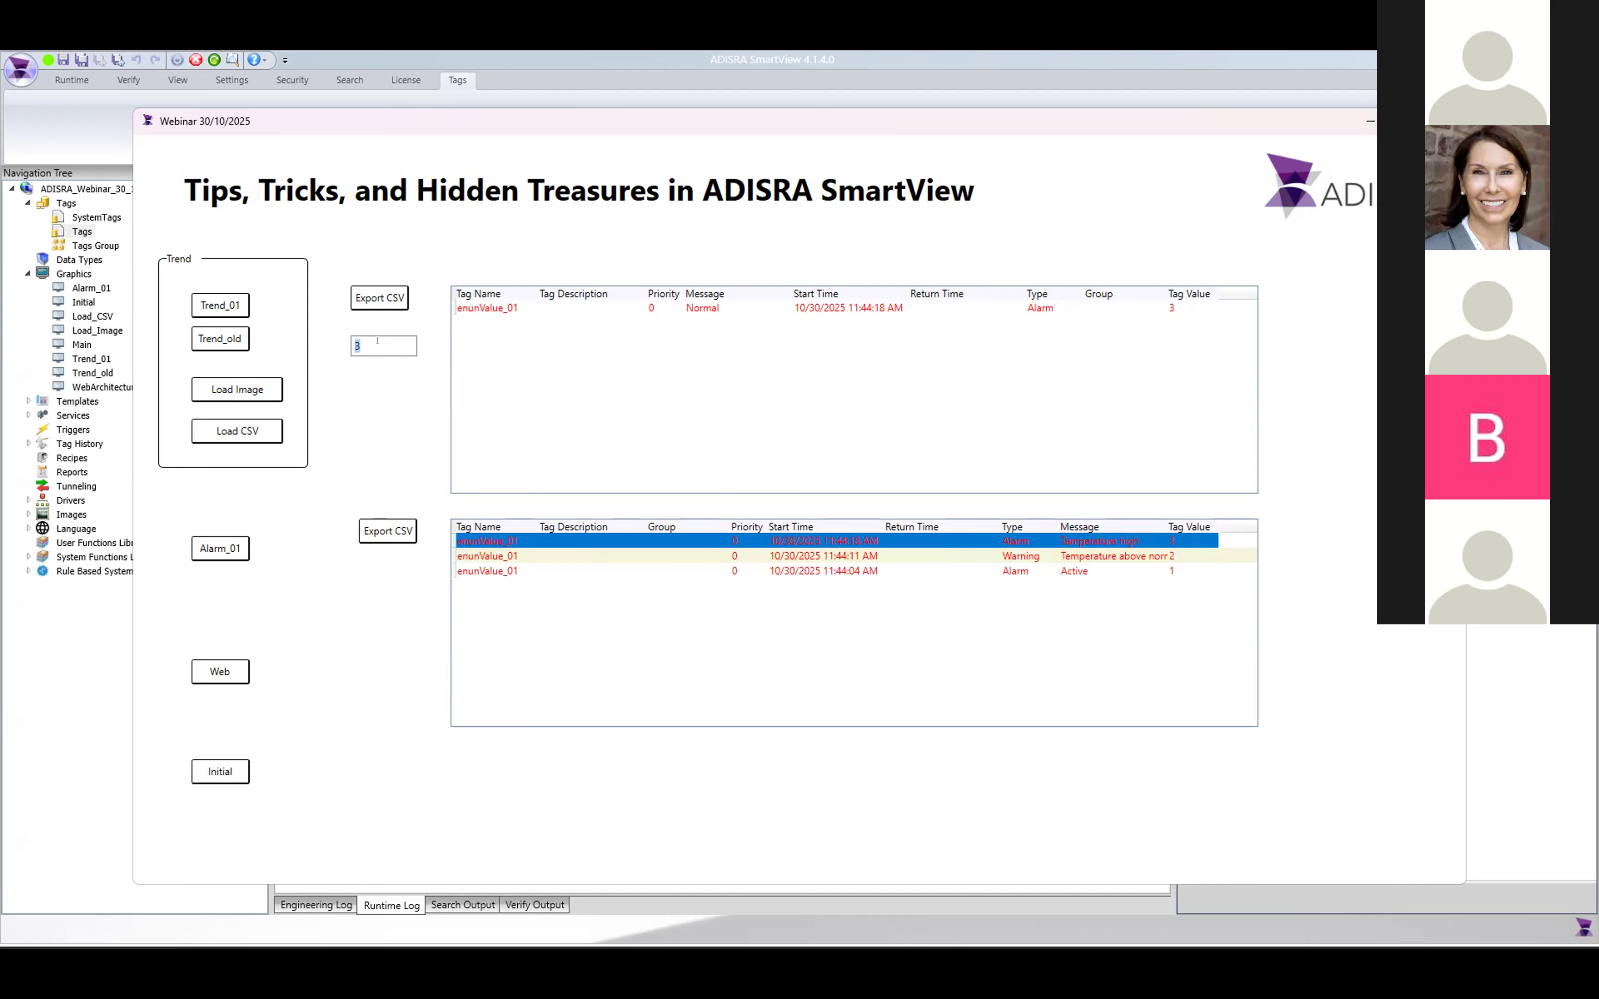
pyautogui.write('4')
pyautogui.press('Tab')
pyautogui.click(380, 347)
pyautogui.write('0')
pyautogui.press('Tab')
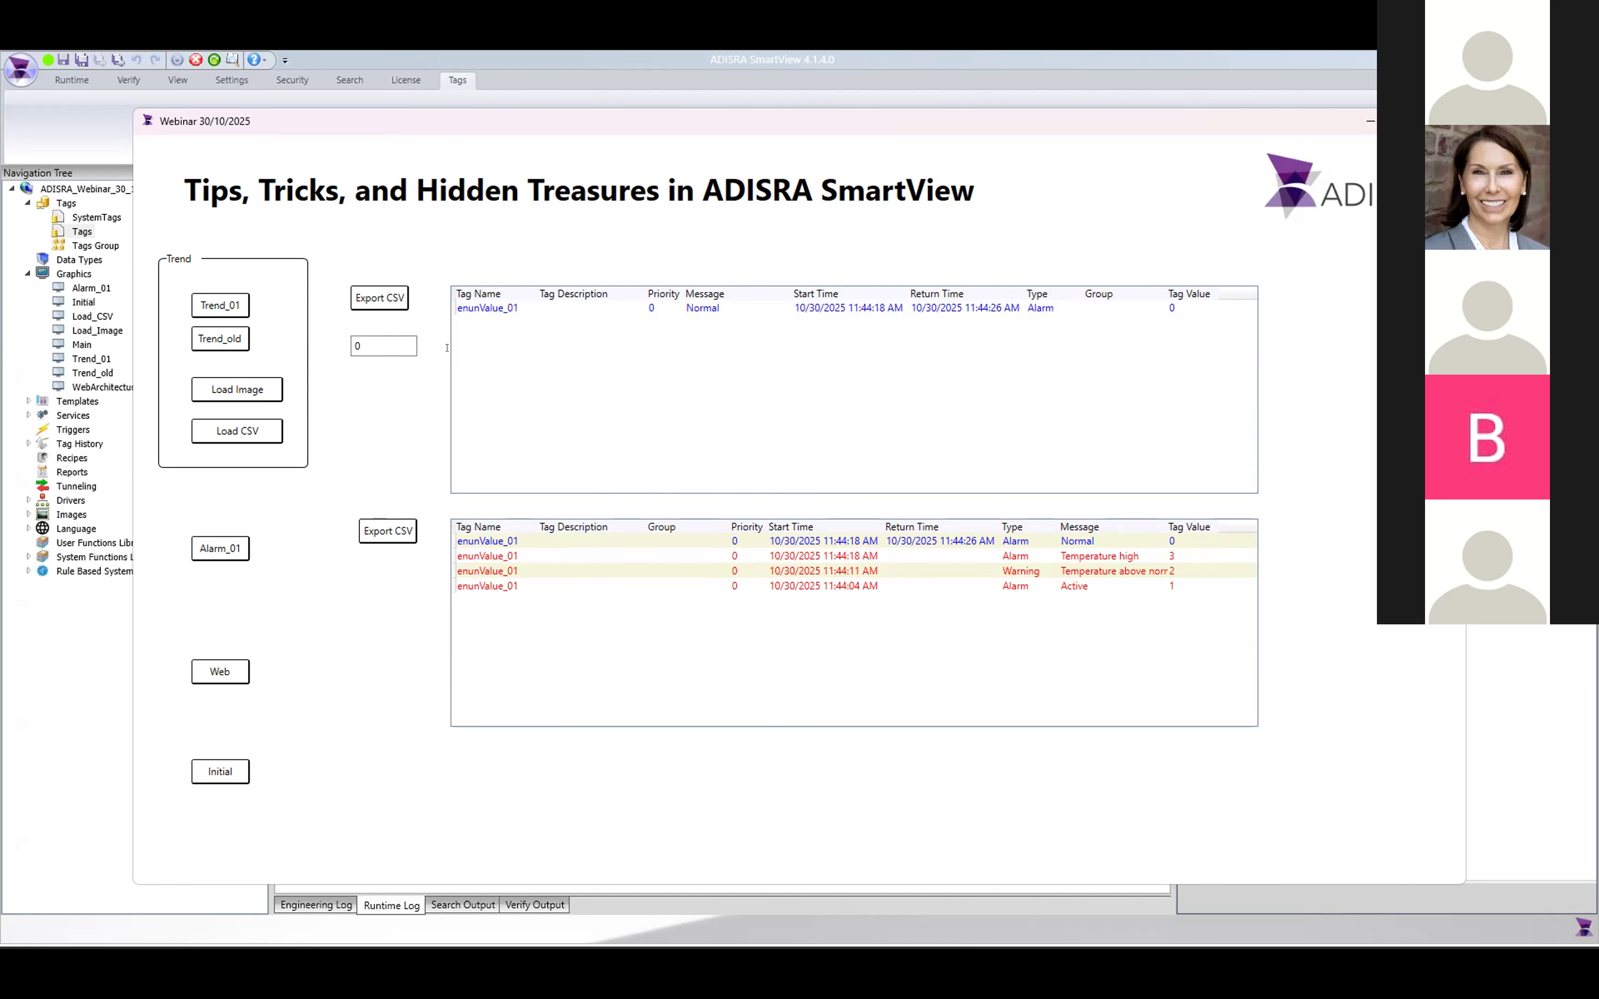
# - Return to the editor, replace the tag list with the Alarm_01 graphic and examine the upper Export CSV button's ExportToCsv script
pyautogui.hotkey('alt', 'Tab')
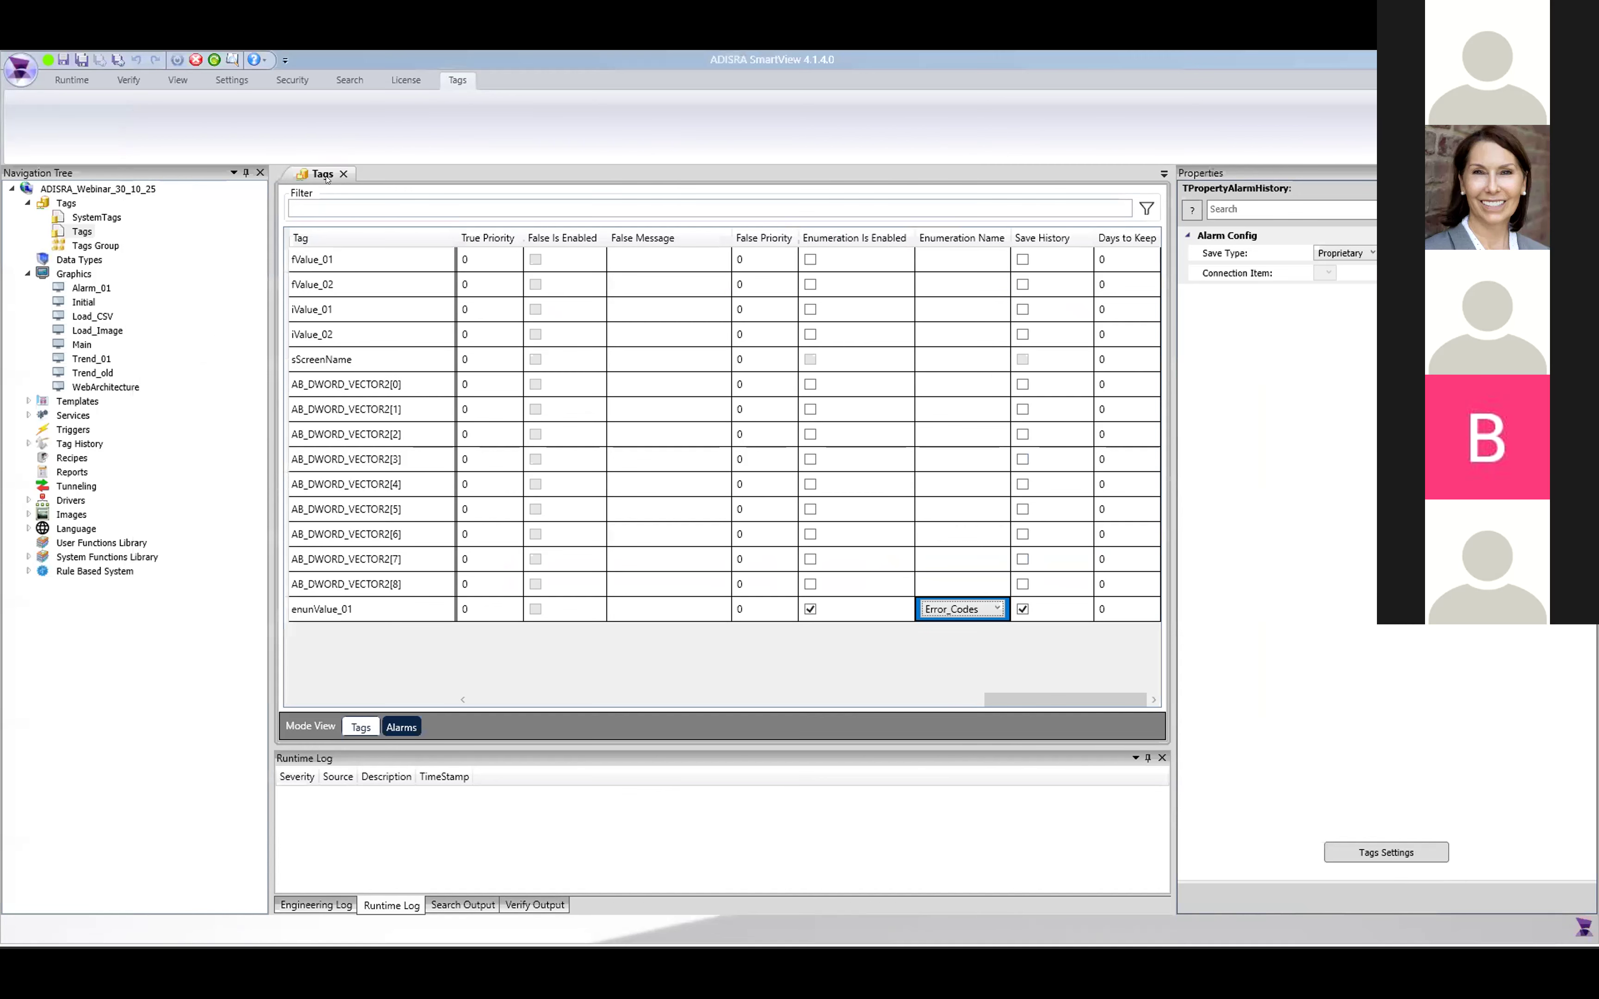
pyautogui.click(344, 174)
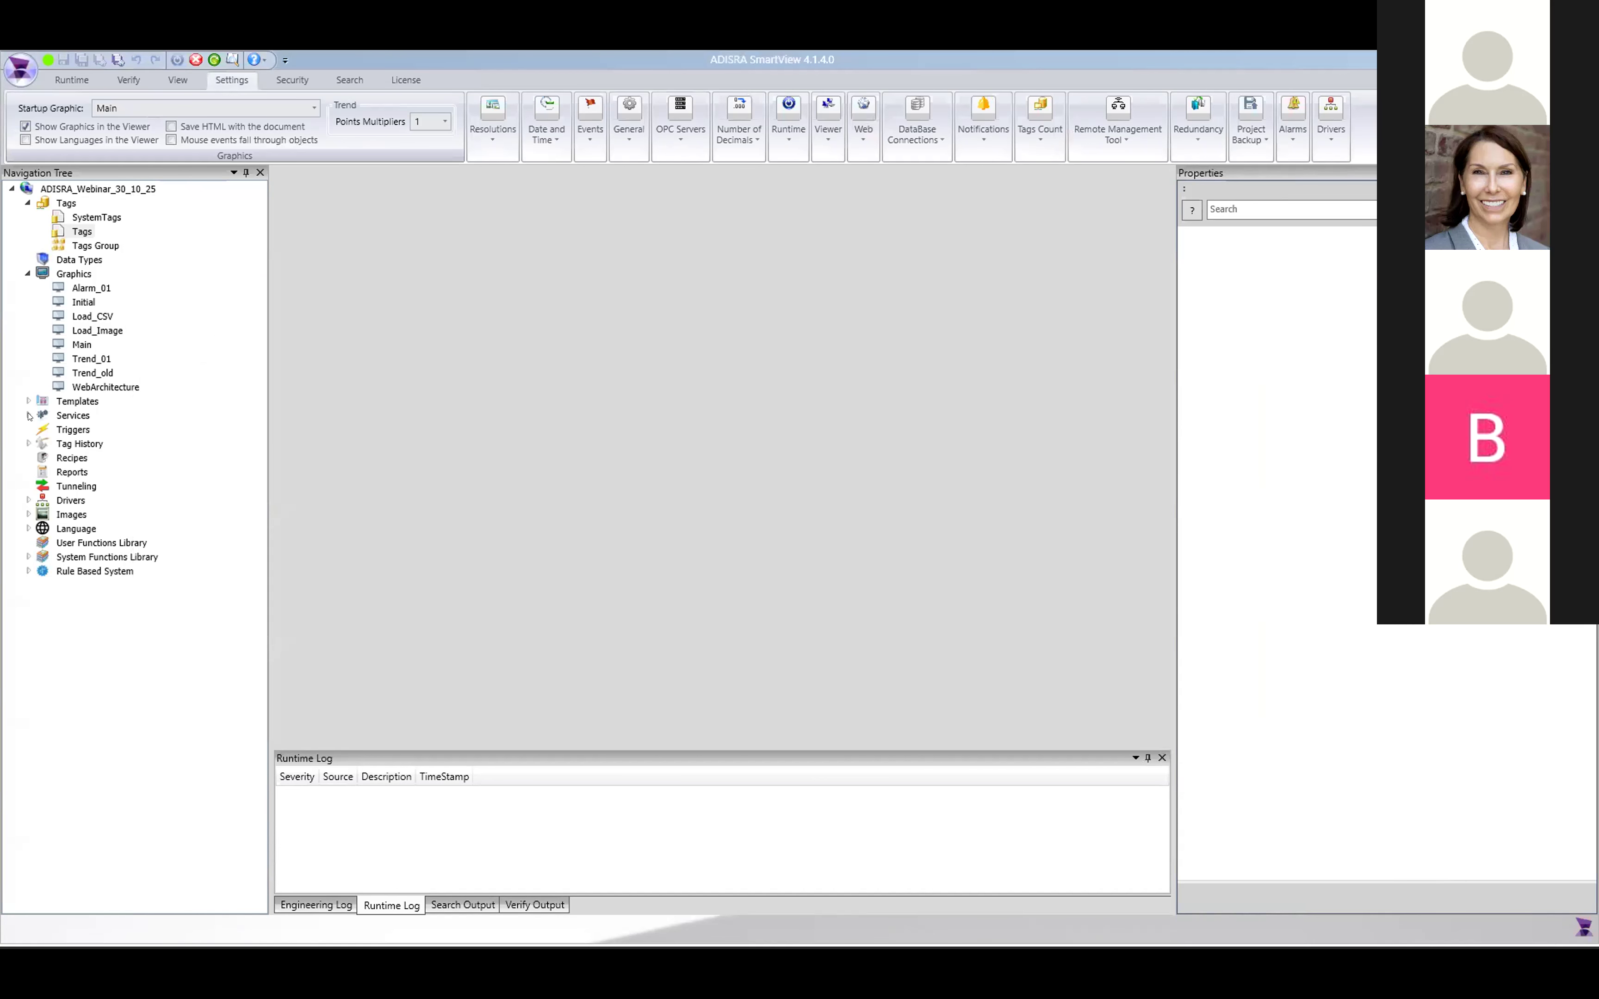
pyautogui.doubleClick(81, 290)
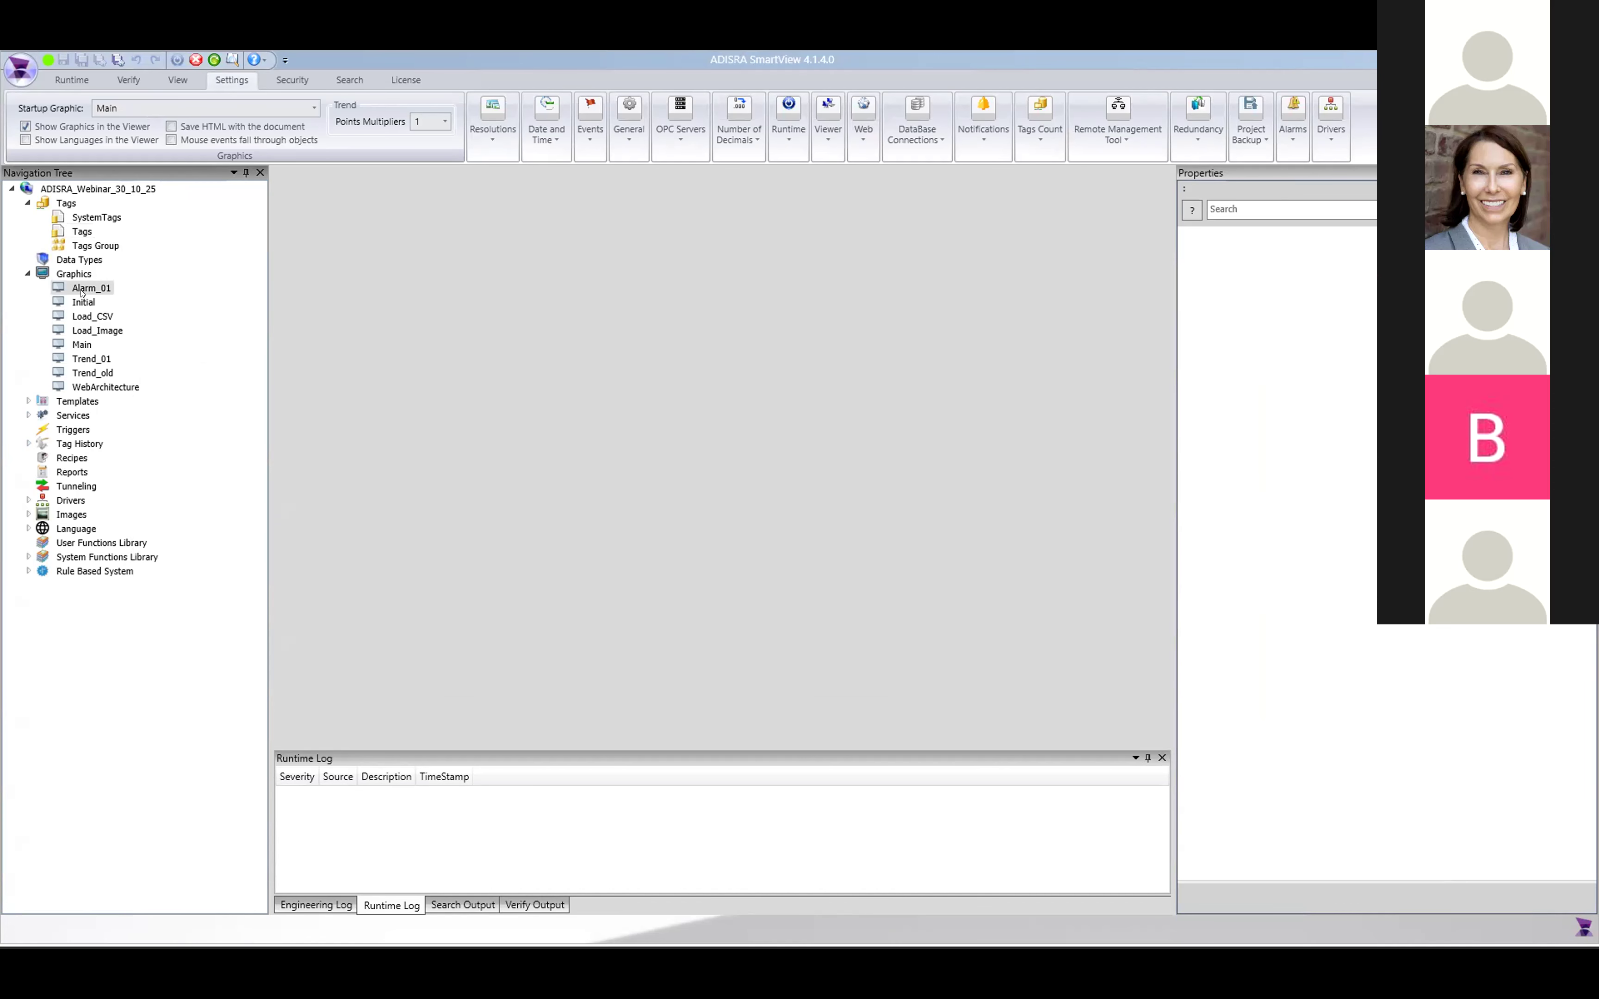
pyautogui.doubleClick(348, 268)
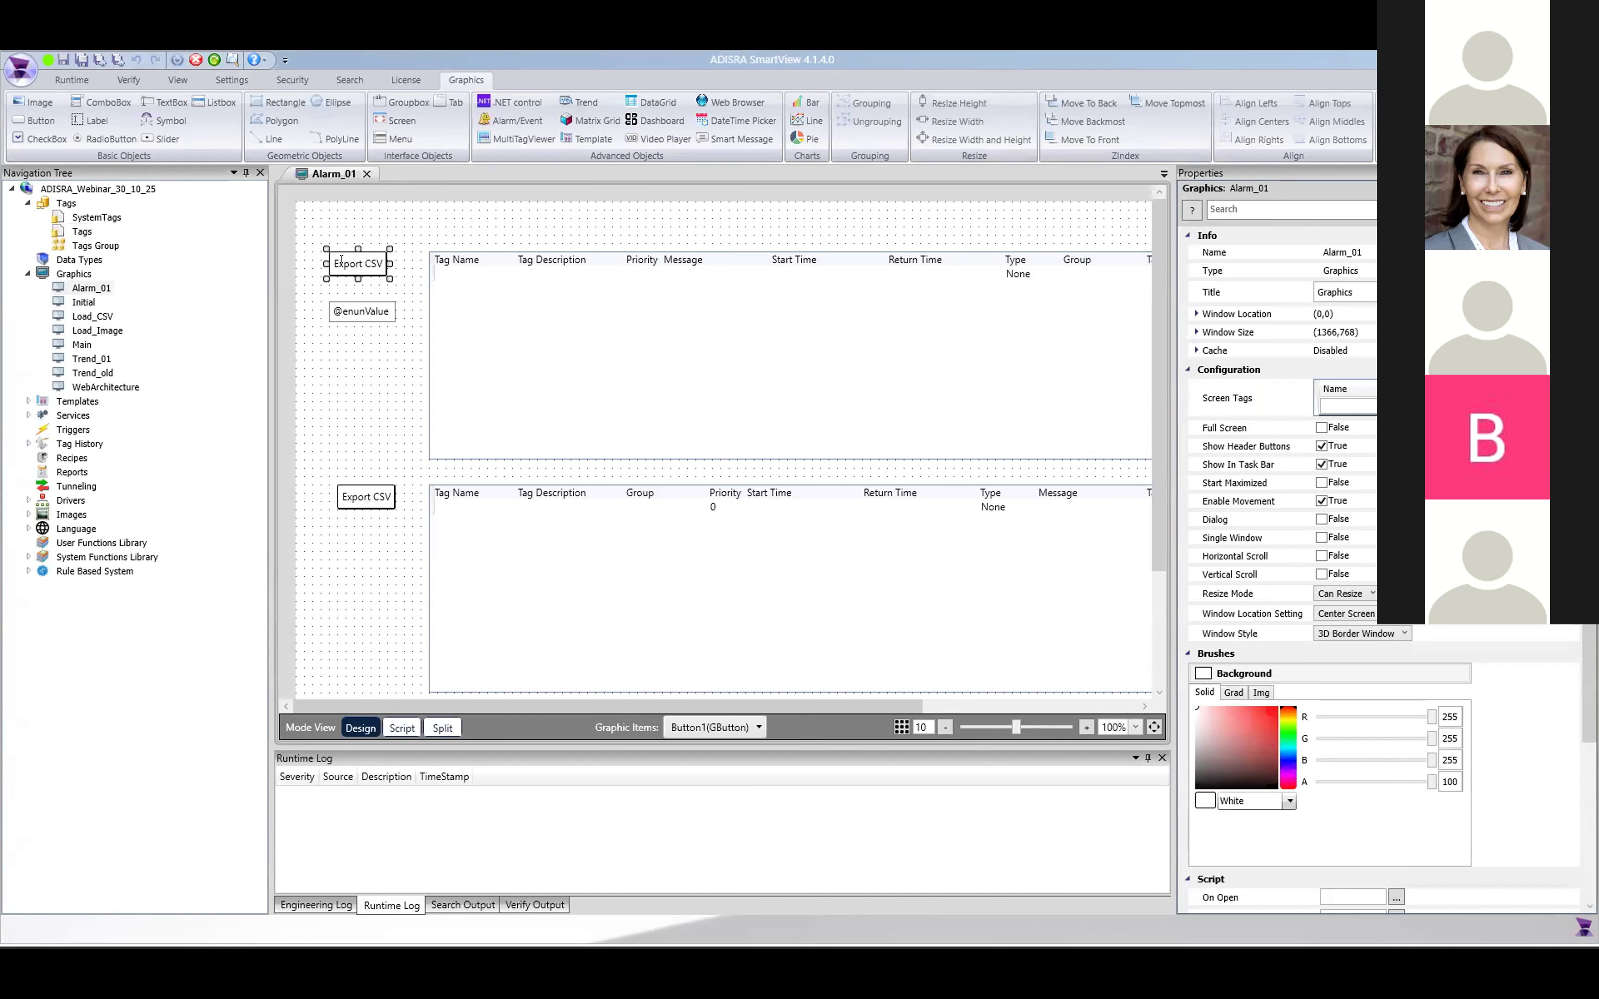
pyautogui.doubleClick(394, 196)
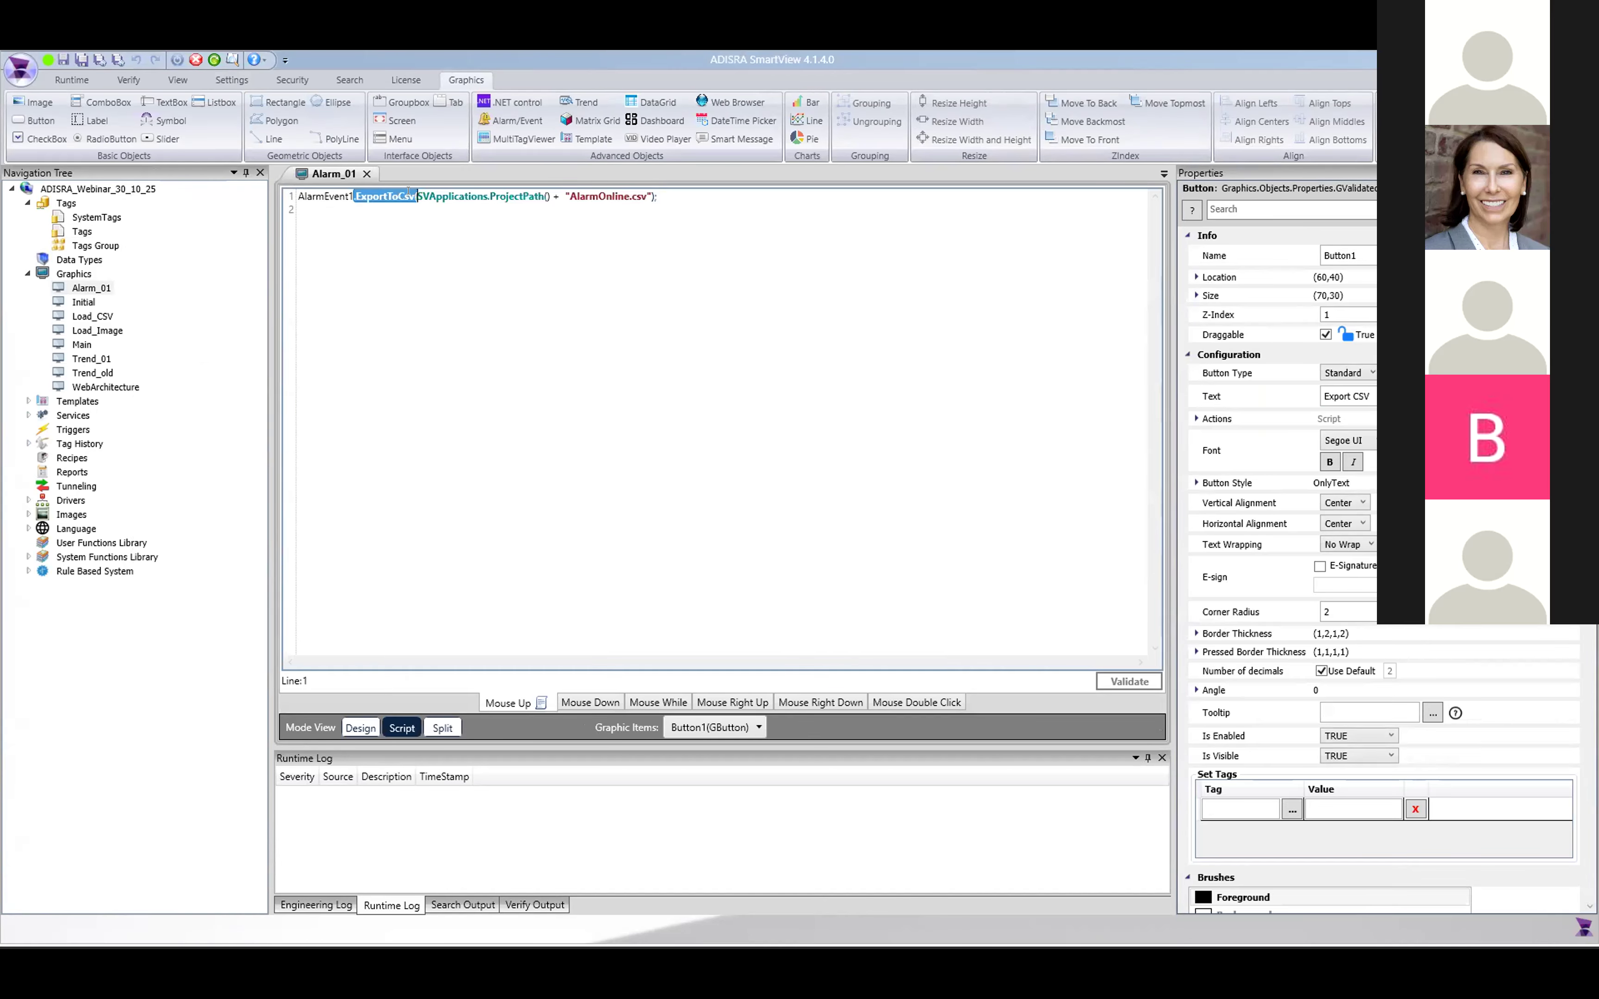
pyautogui.click(511, 230)
# - Switch to the runtime and export the upper alarm list to CSV
pyautogui.hotkey('alt', 'Tab')
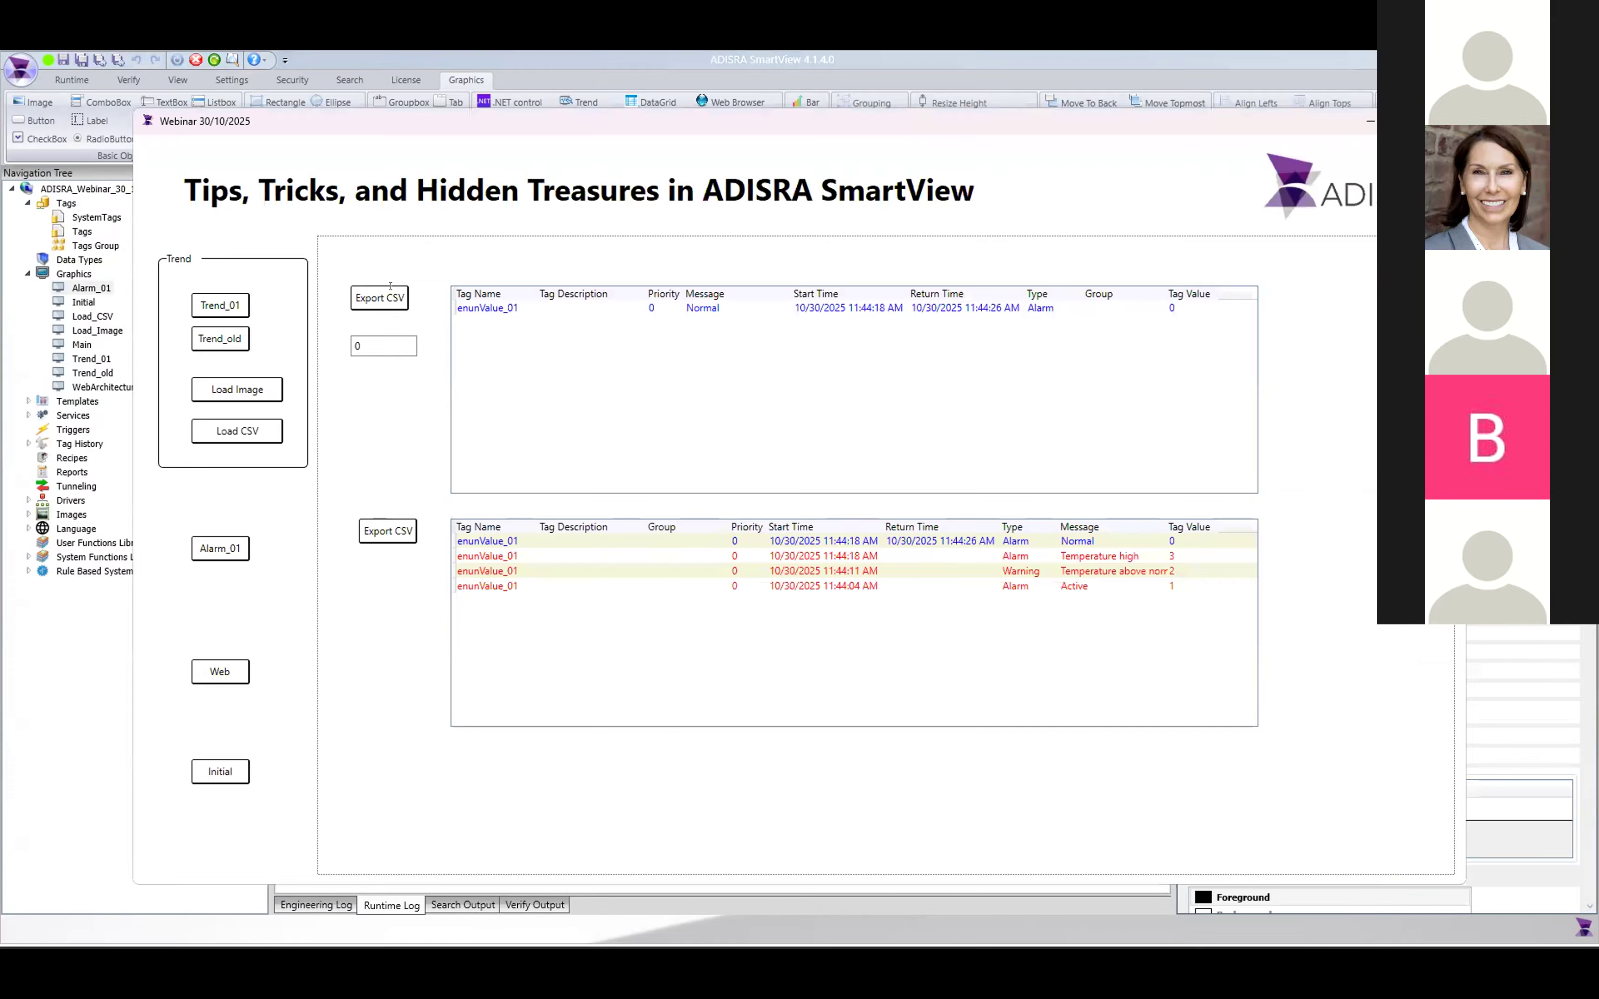
pyautogui.click(380, 288)
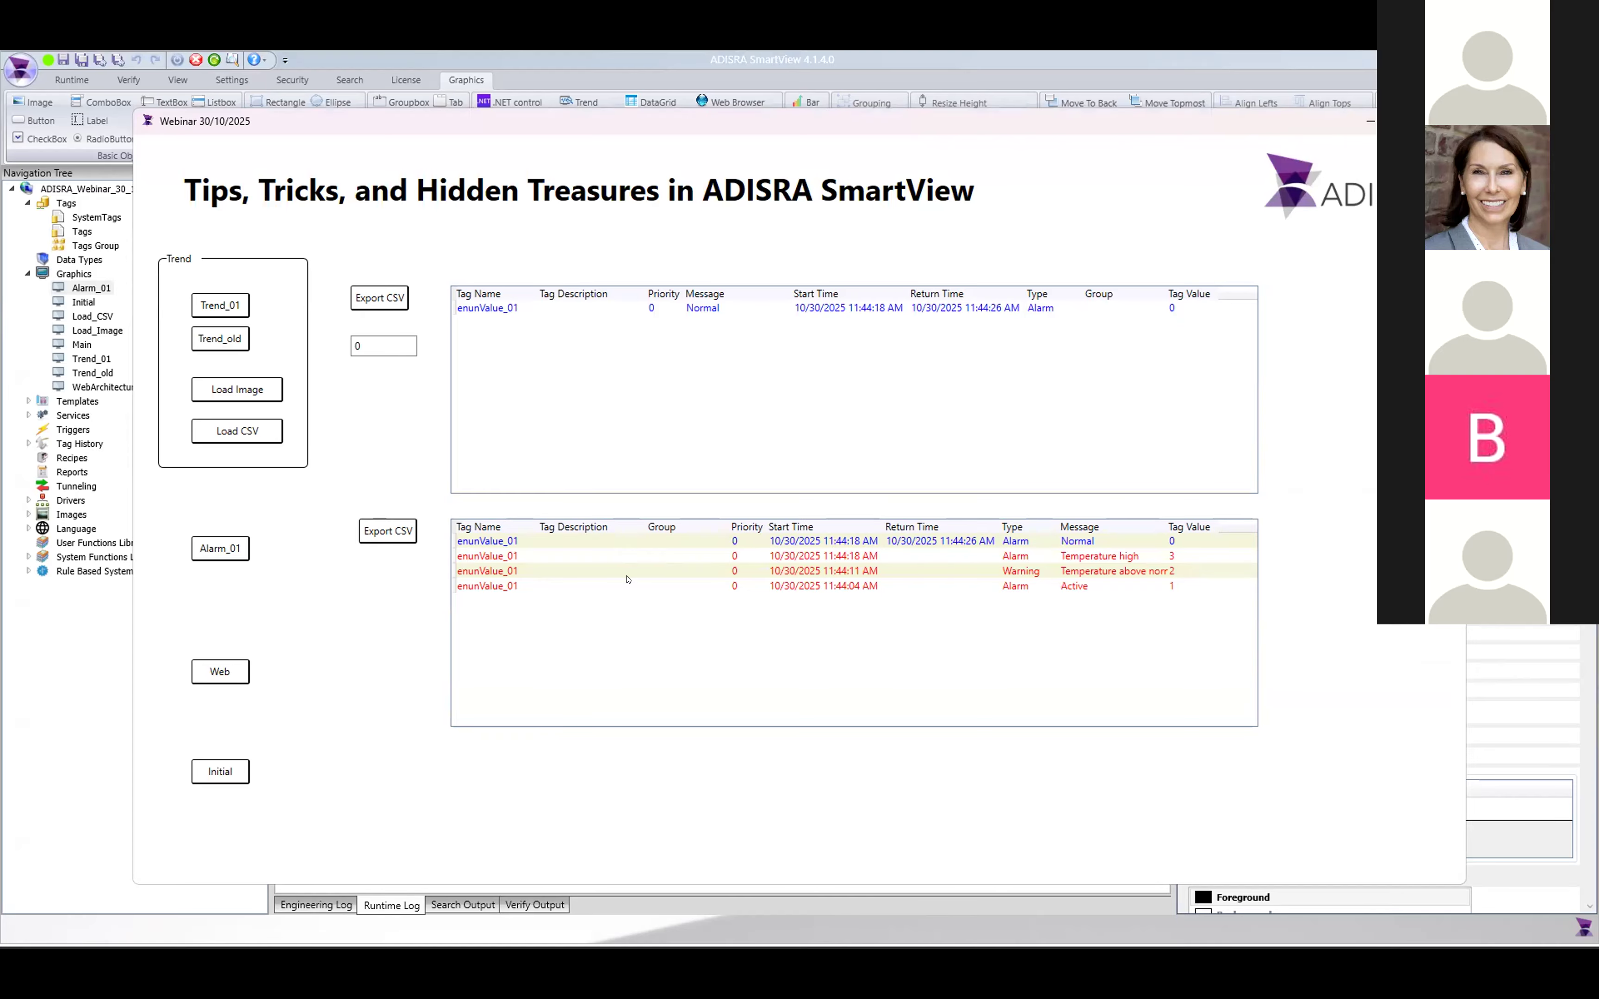
# - Switch to File Explorer, go up to the ADISRA_Webinar_30_10_25 project folder and open AlarmOnline.csv in Excel
pyautogui.hotkey('alt', 'Tab')
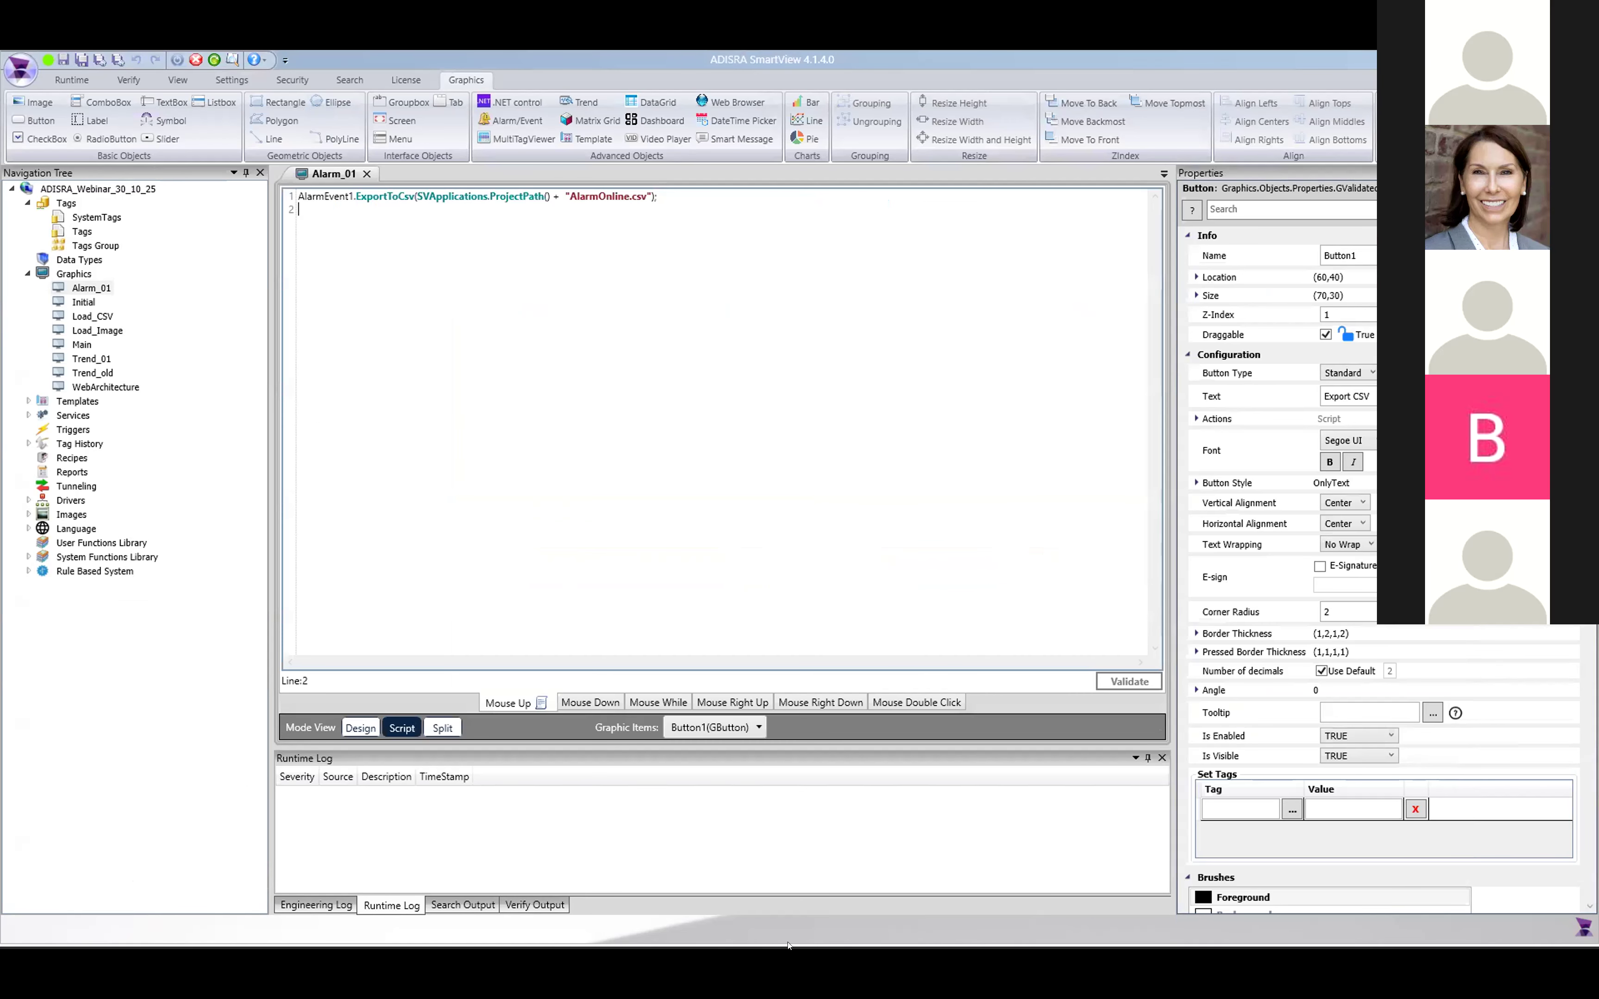
pyautogui.press('super')
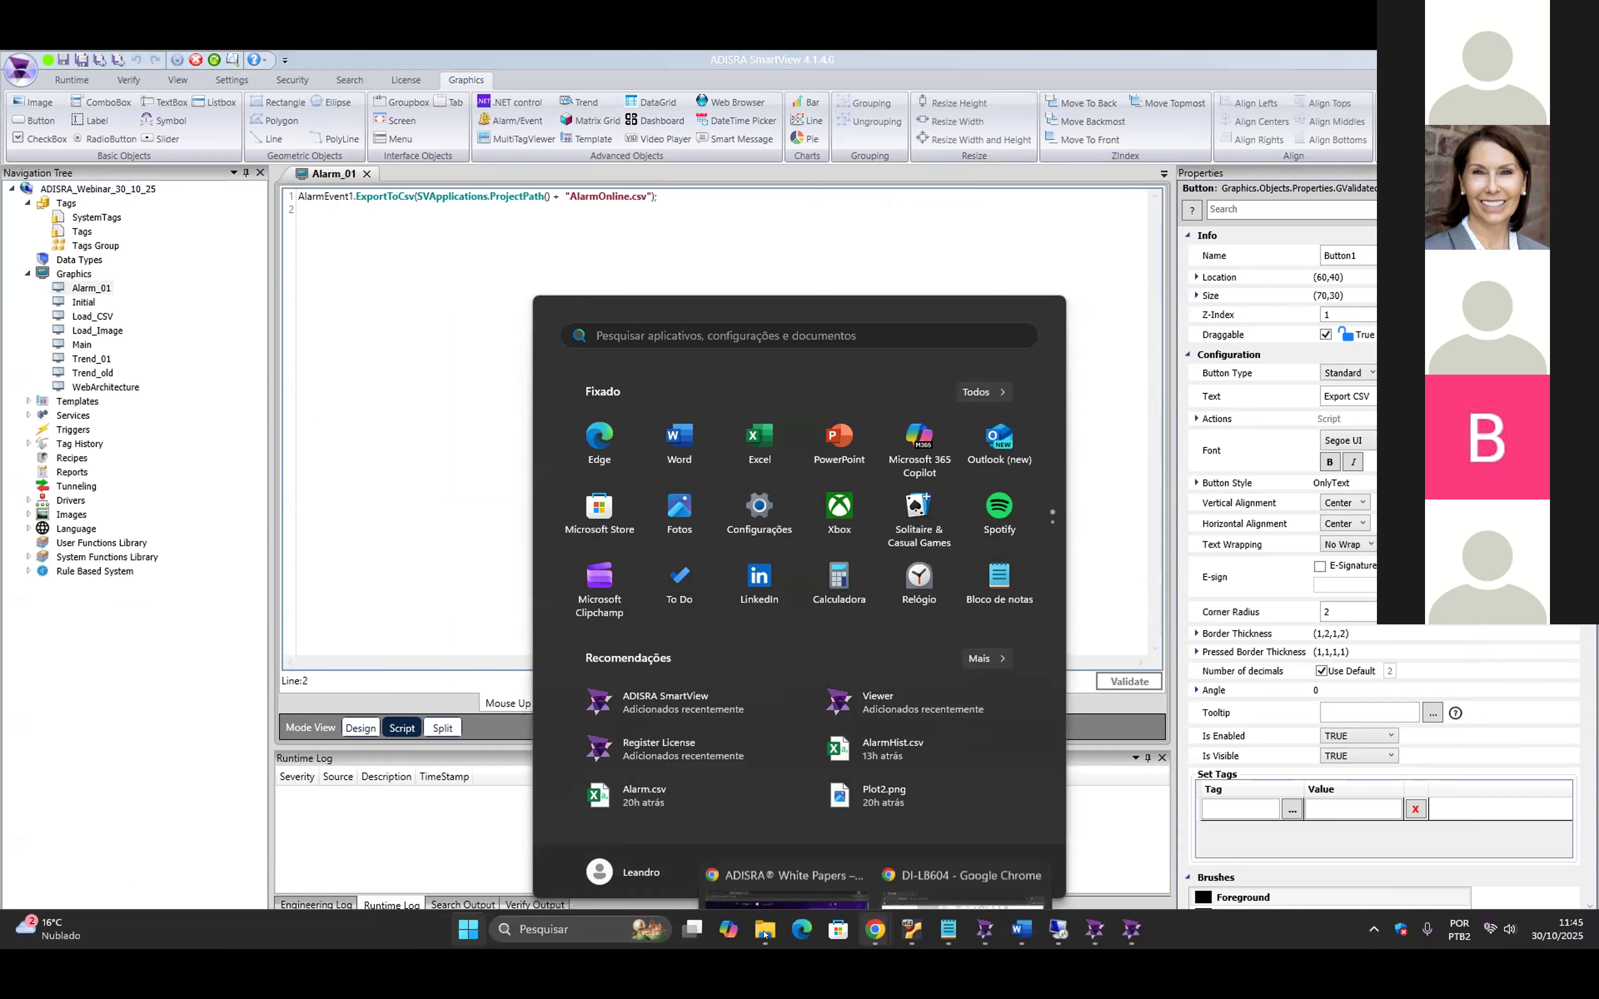
pyautogui.moveTo(762, 931)
pyautogui.click(859, 869)
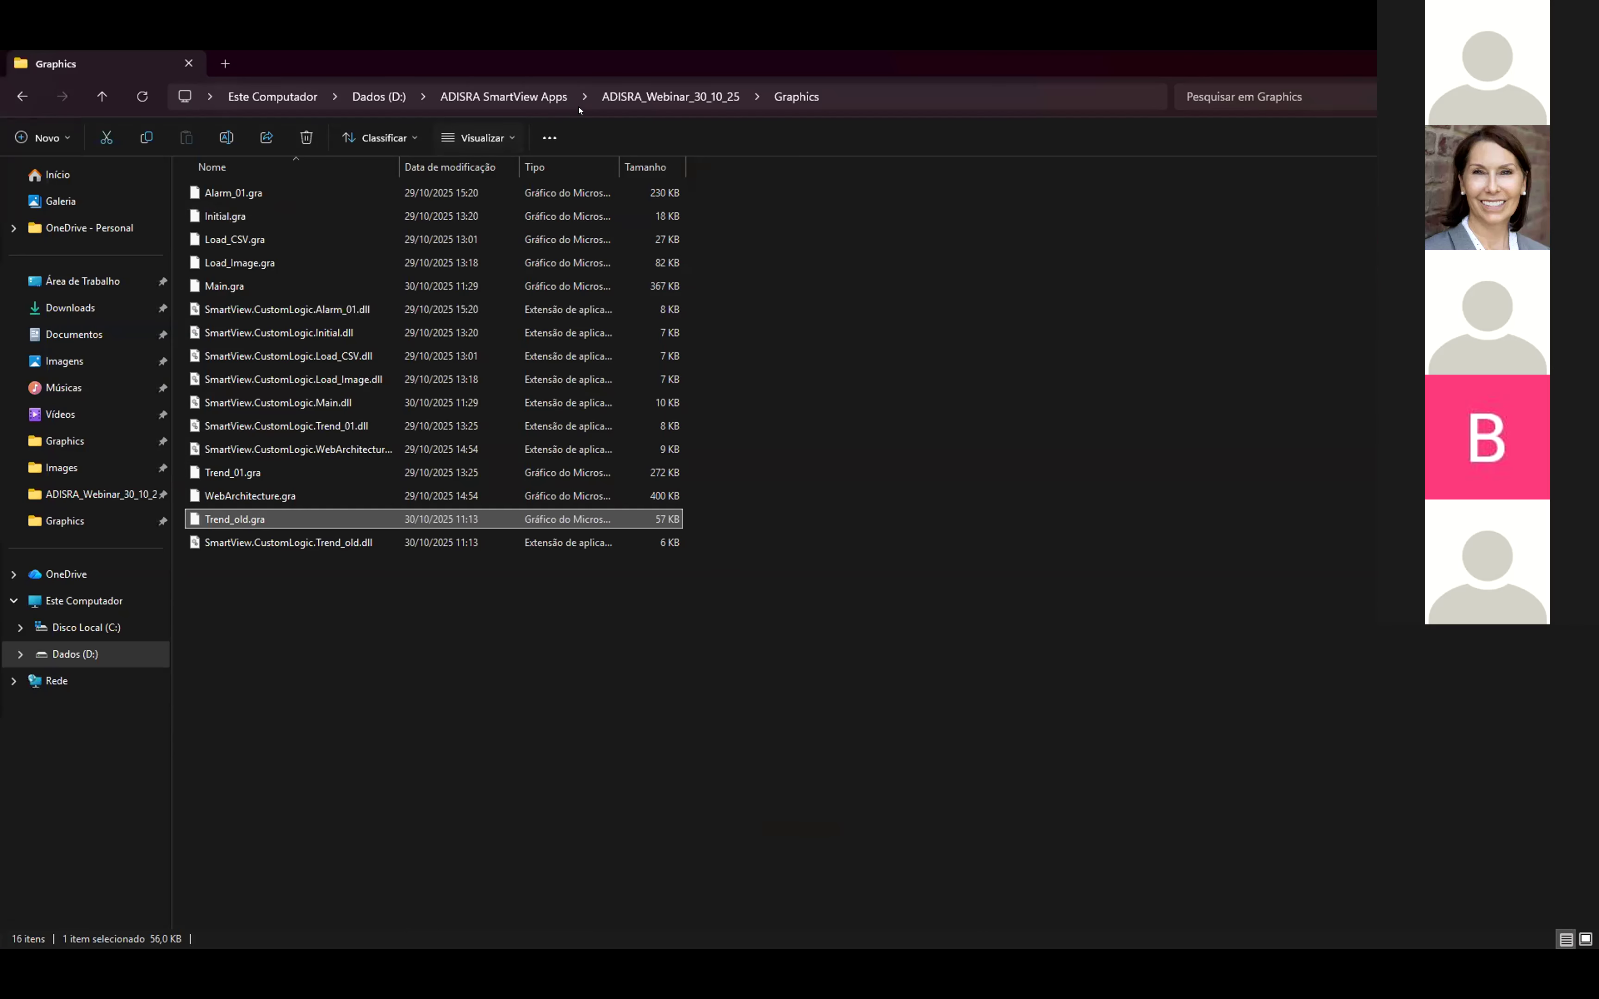
pyautogui.click(671, 97)
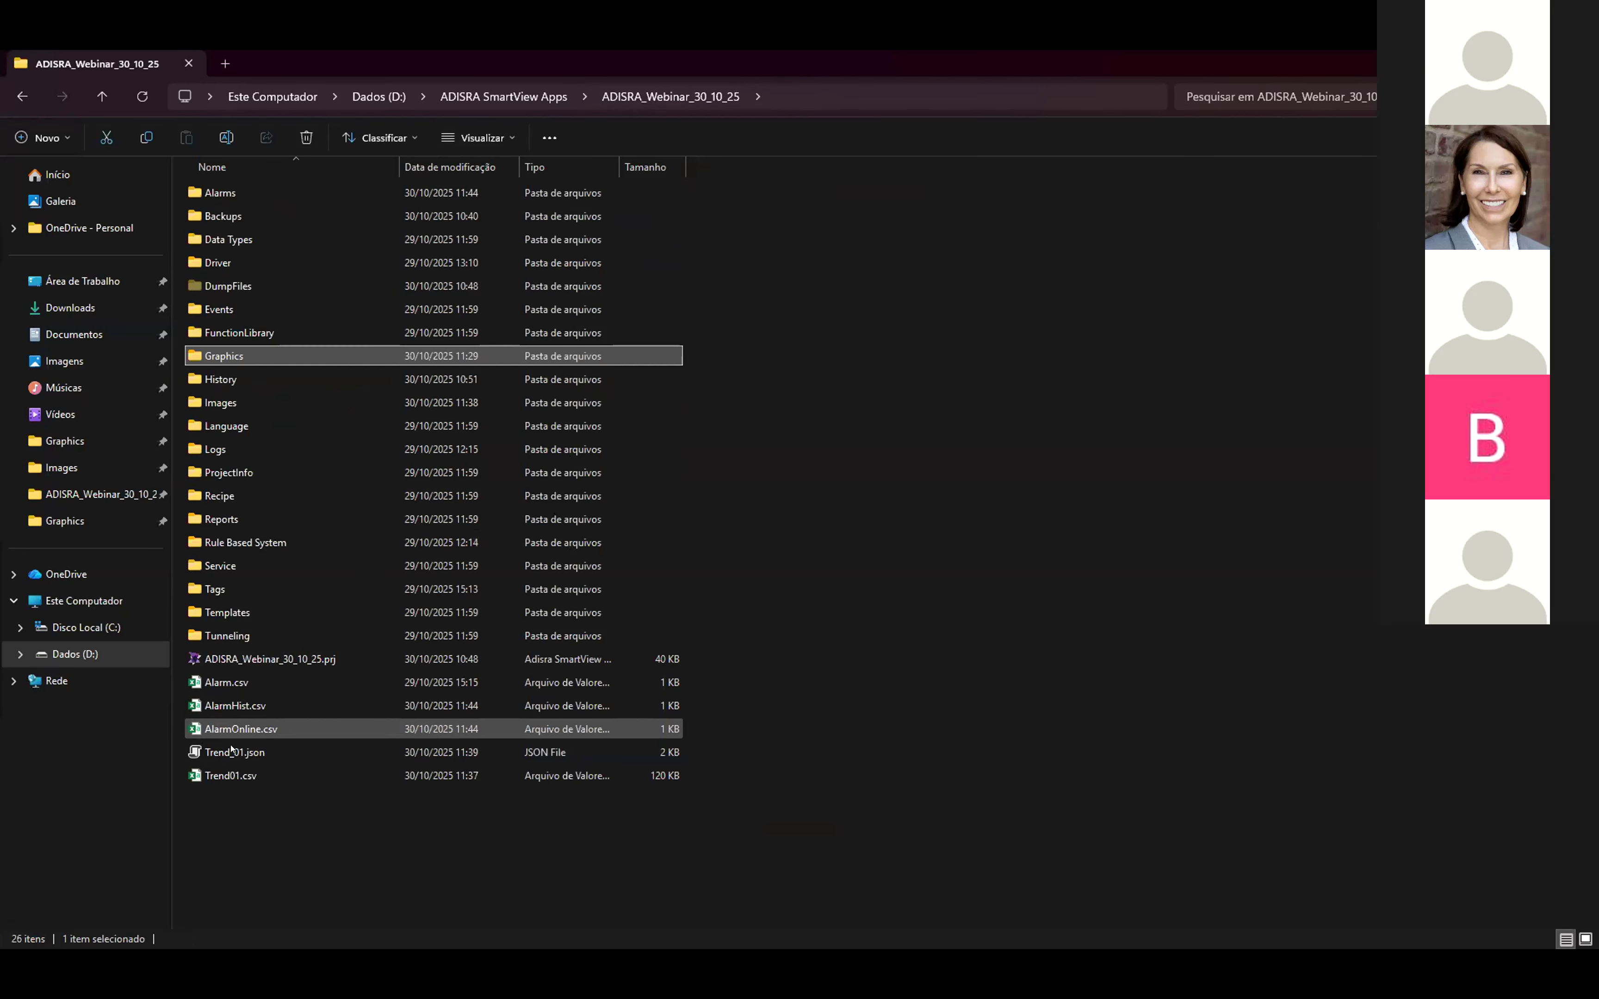
pyautogui.doubleClick(228, 729)
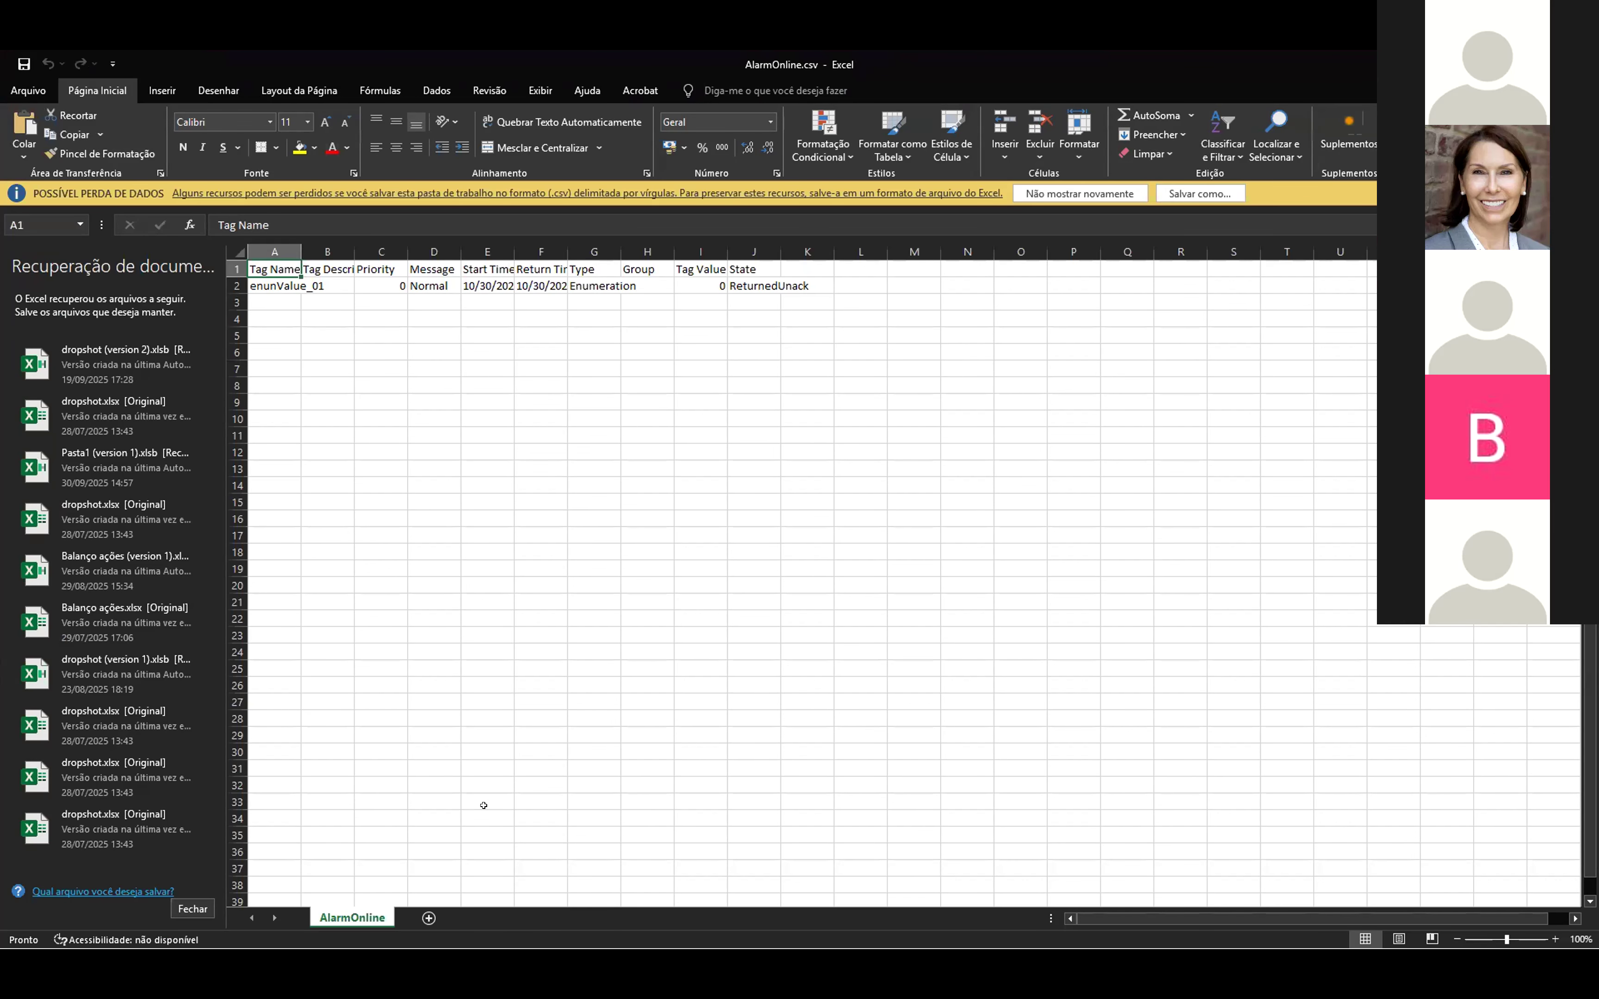
# - Open AlarmHist.csv from the project folder and widen its Tag Name column
pyautogui.hotkey('alt', 'Tab')
pyautogui.doubleClick(243, 704)
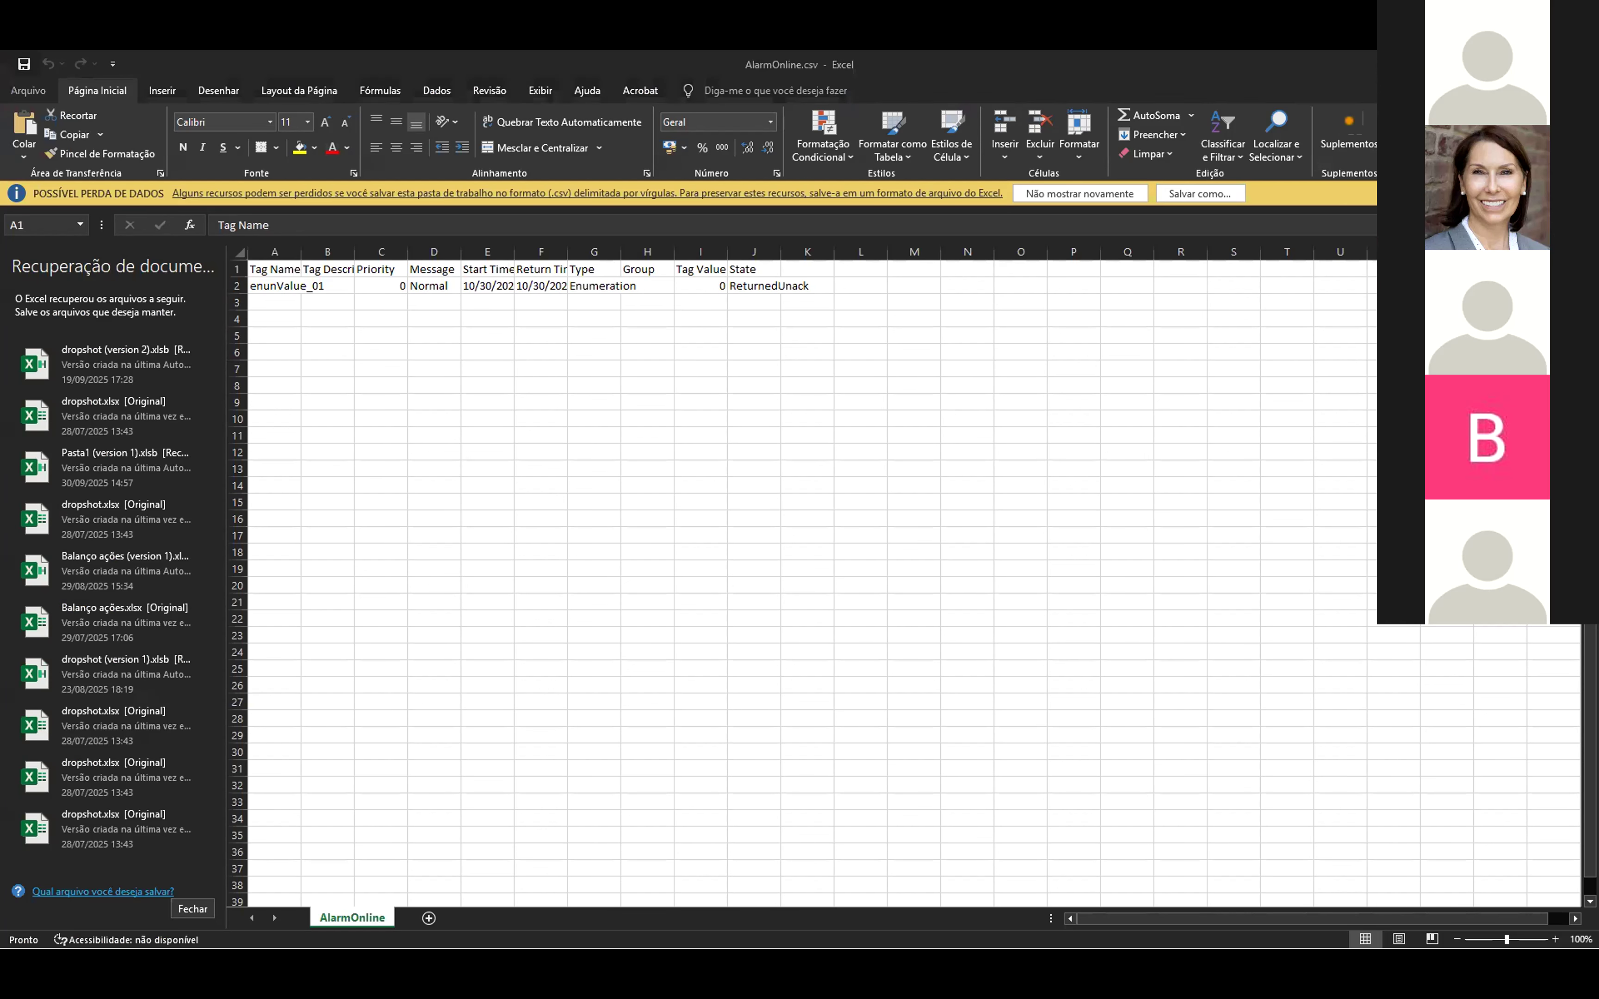
pyautogui.moveTo(74, 252); pyautogui.dragTo(141, 252)
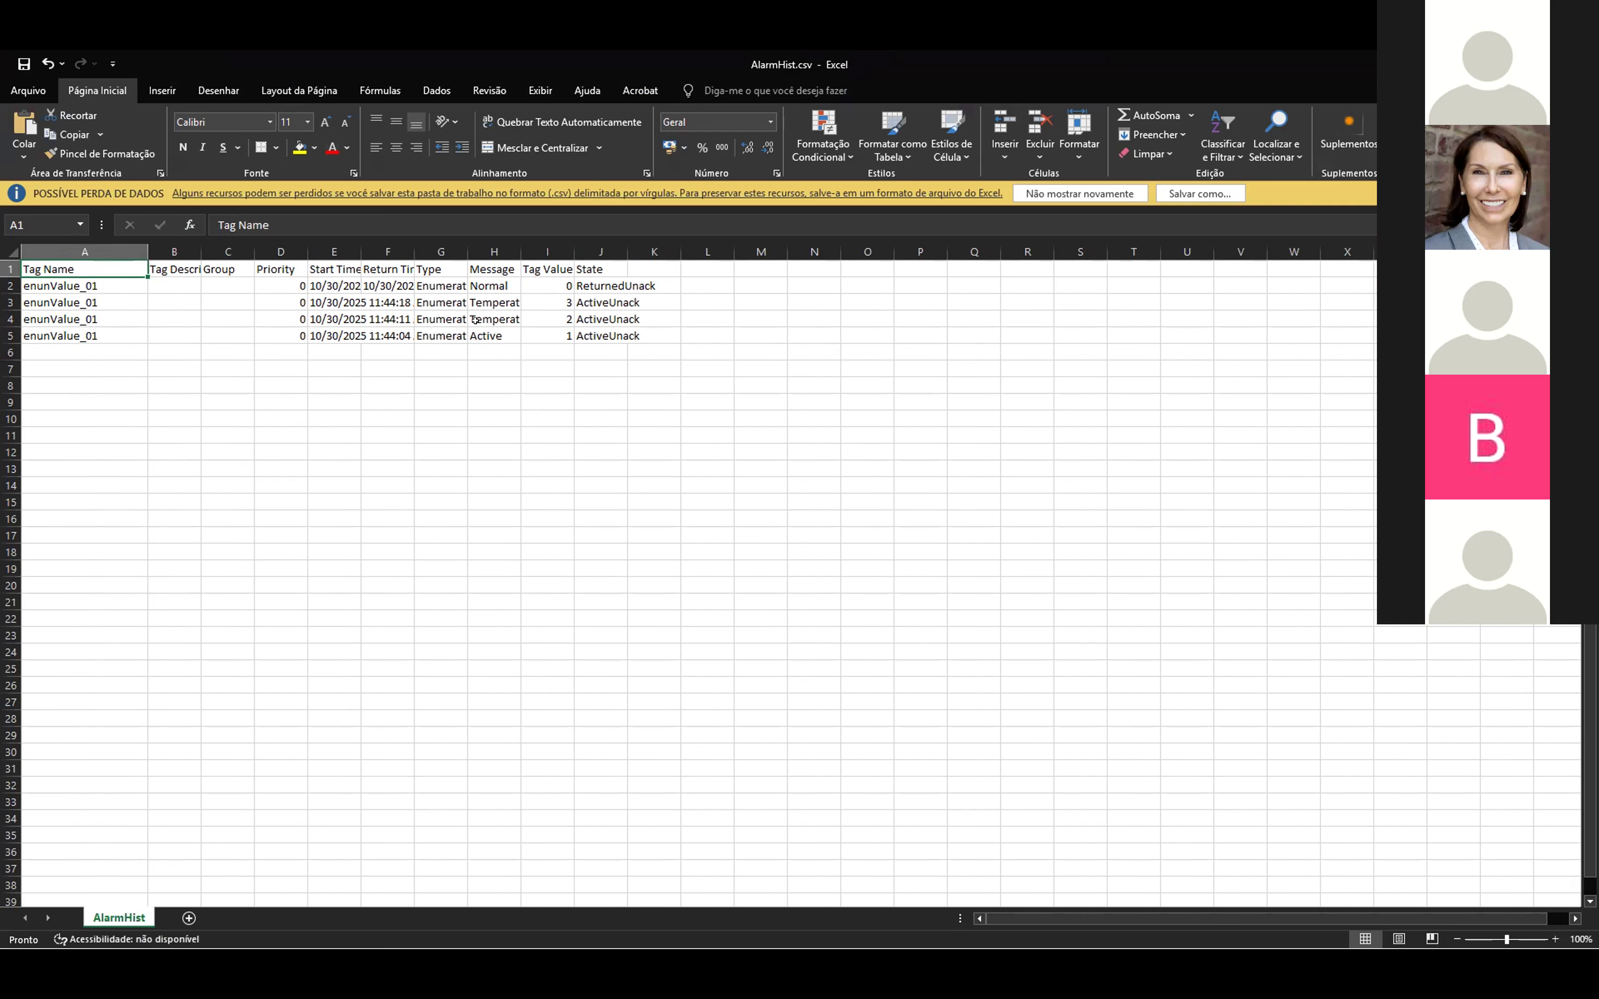
# - Go back to the runtime's alarm lists, and after that return to the SmartView editor and close the Alarm_01 graphic
pyautogui.hotkey('alt', 'Tab')
pyautogui.hotkey('alt', 'Tab')
pyautogui.hotkey('alt', 'Tab')
pyautogui.hotkey('alt', 'Tab')
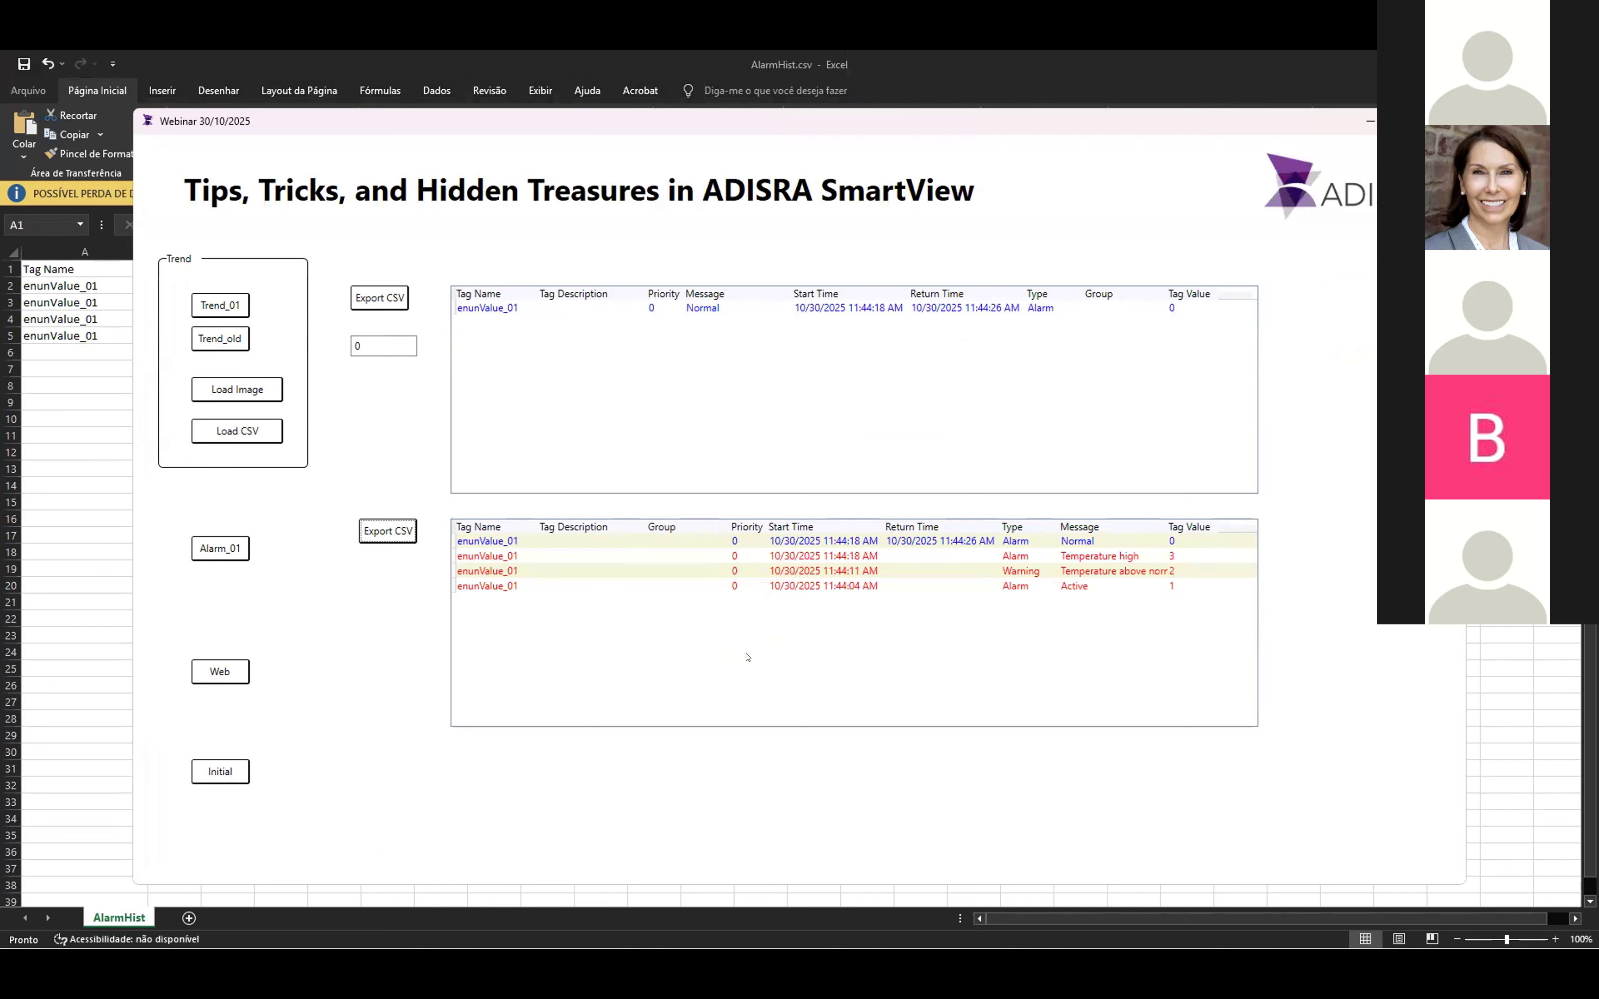
pyautogui.click(420, 401)
pyautogui.hotkey('alt', 'Tab')
pyautogui.hotkey('alt', 'Tab')
pyautogui.hotkey('alt', 'Tab')
pyautogui.hotkey('alt', 'Tab')
pyautogui.click(365, 173)
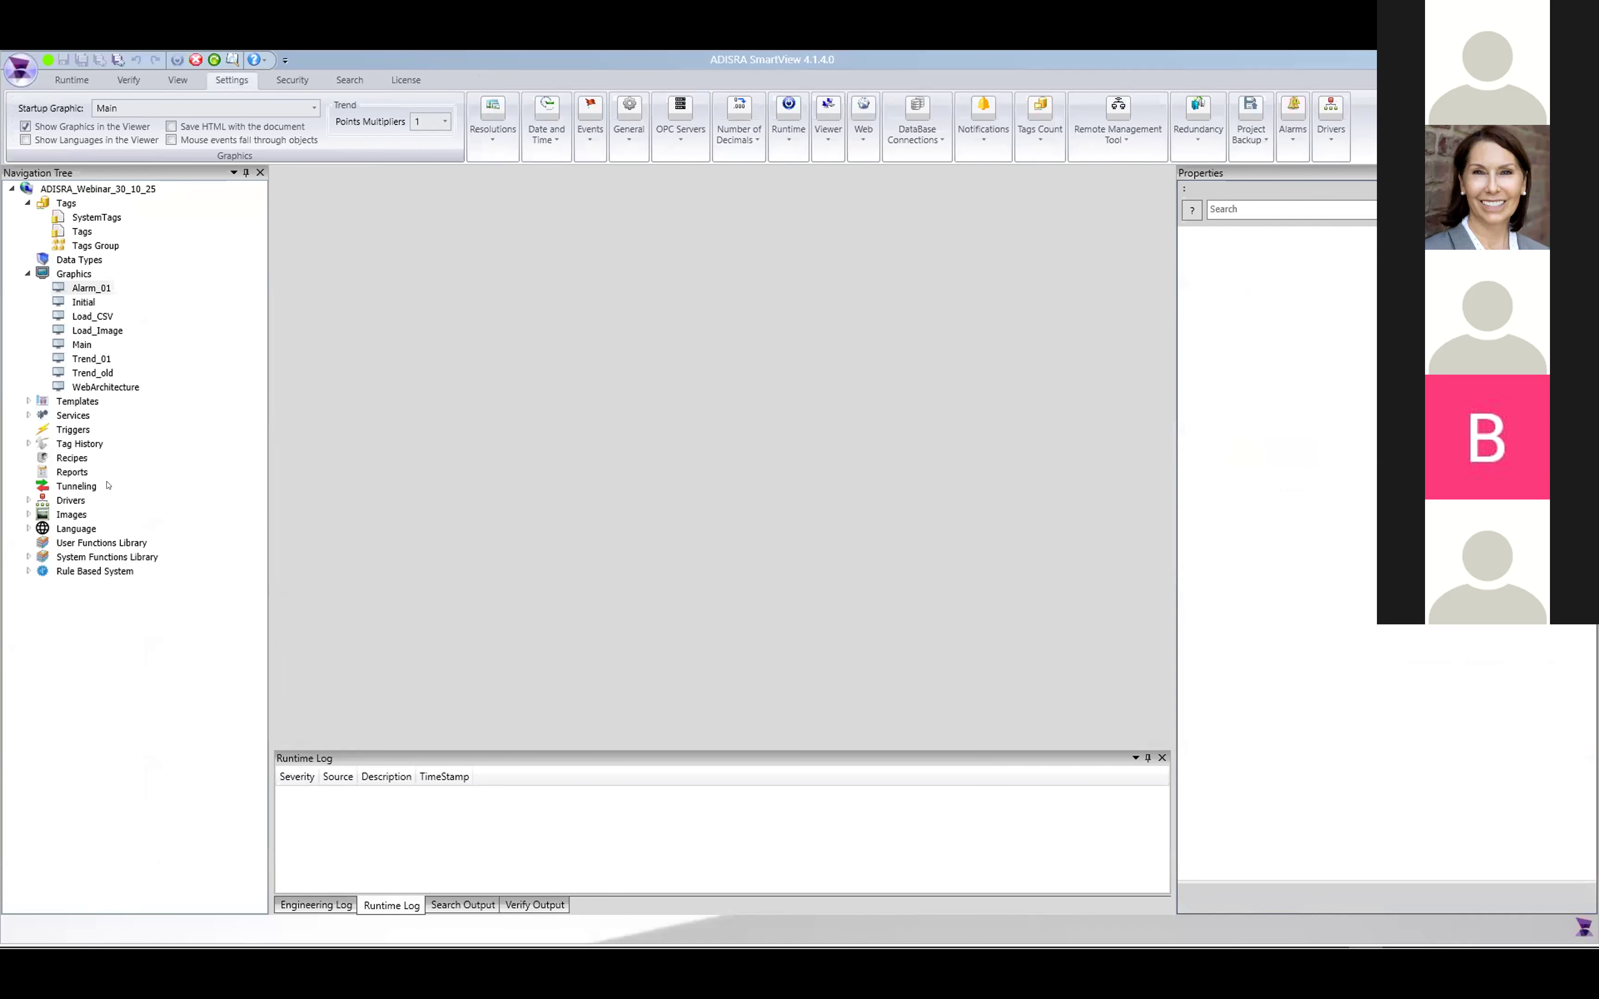
# - Open the Micro820 channel under the Allen-Bradley driver, and its Worksheet1
pyautogui.click(28, 501)
pyautogui.click(43, 515)
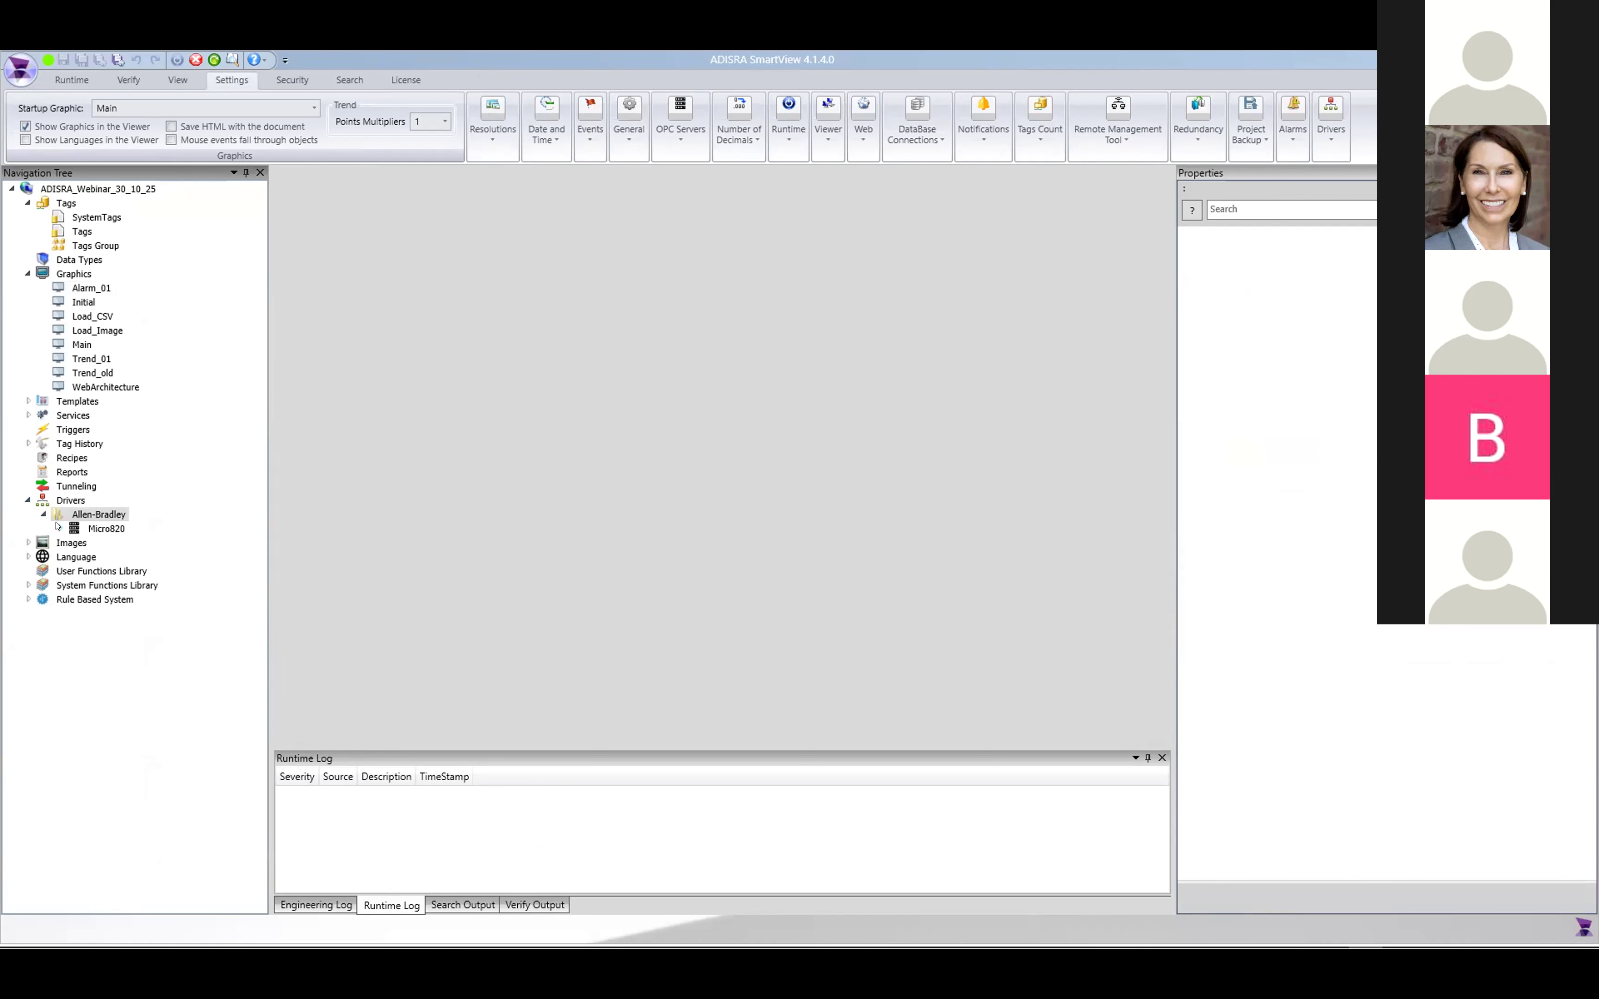
pyautogui.click(60, 529)
pyautogui.doubleClick(105, 528)
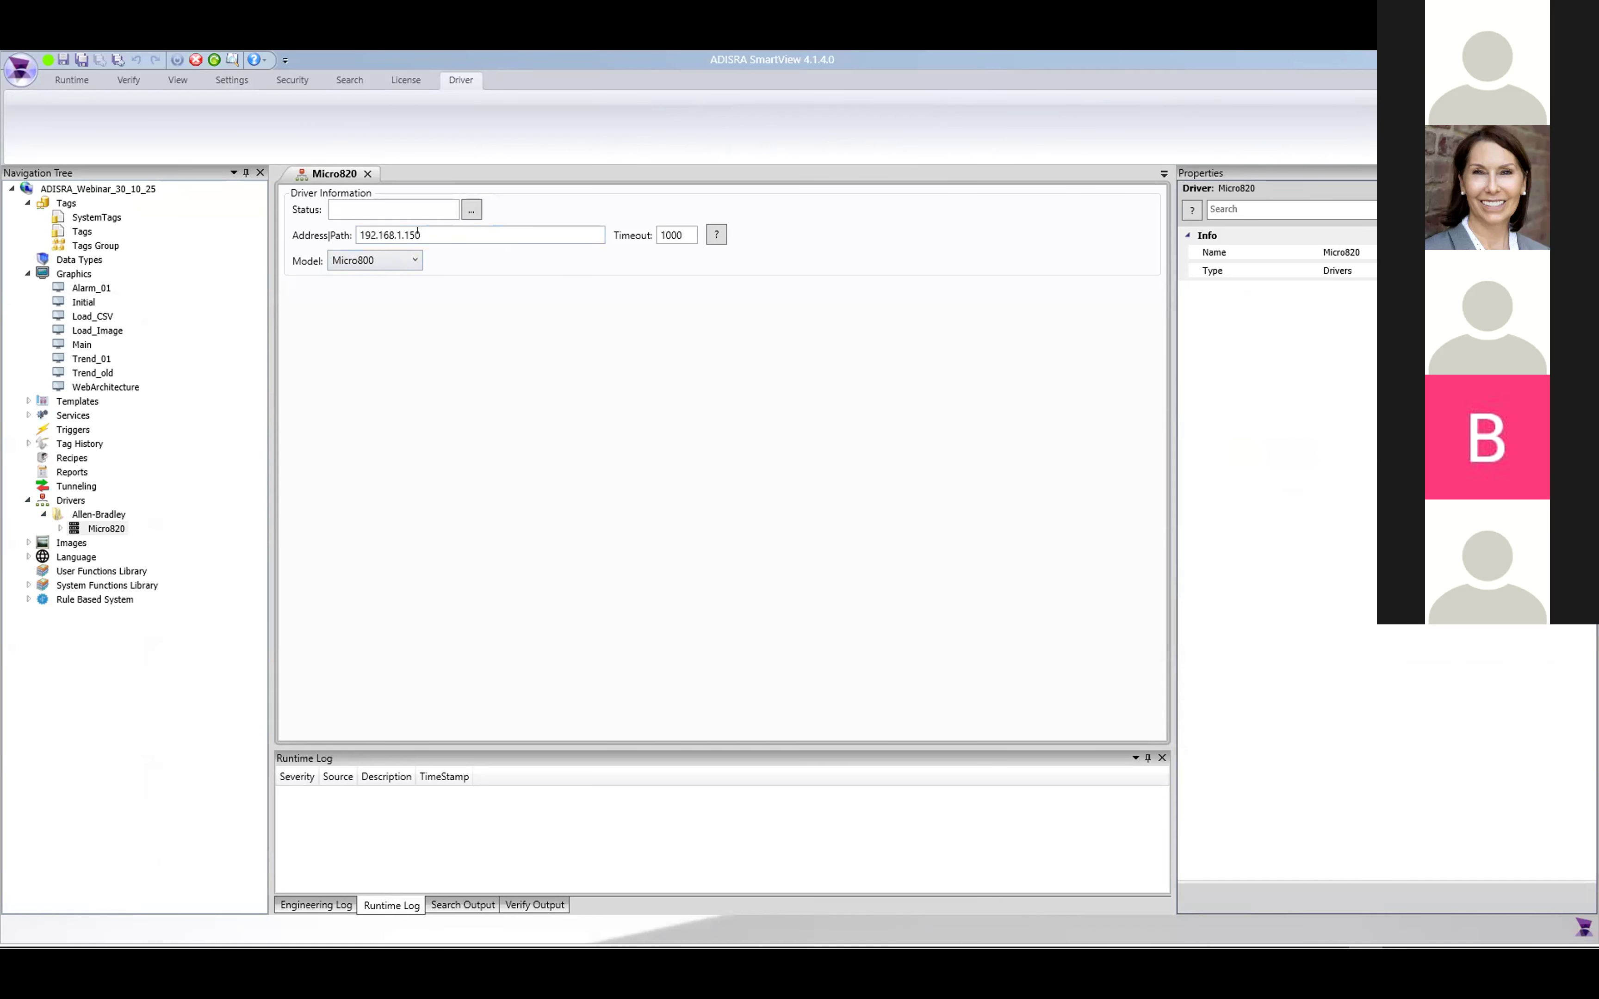
pyautogui.click(60, 529)
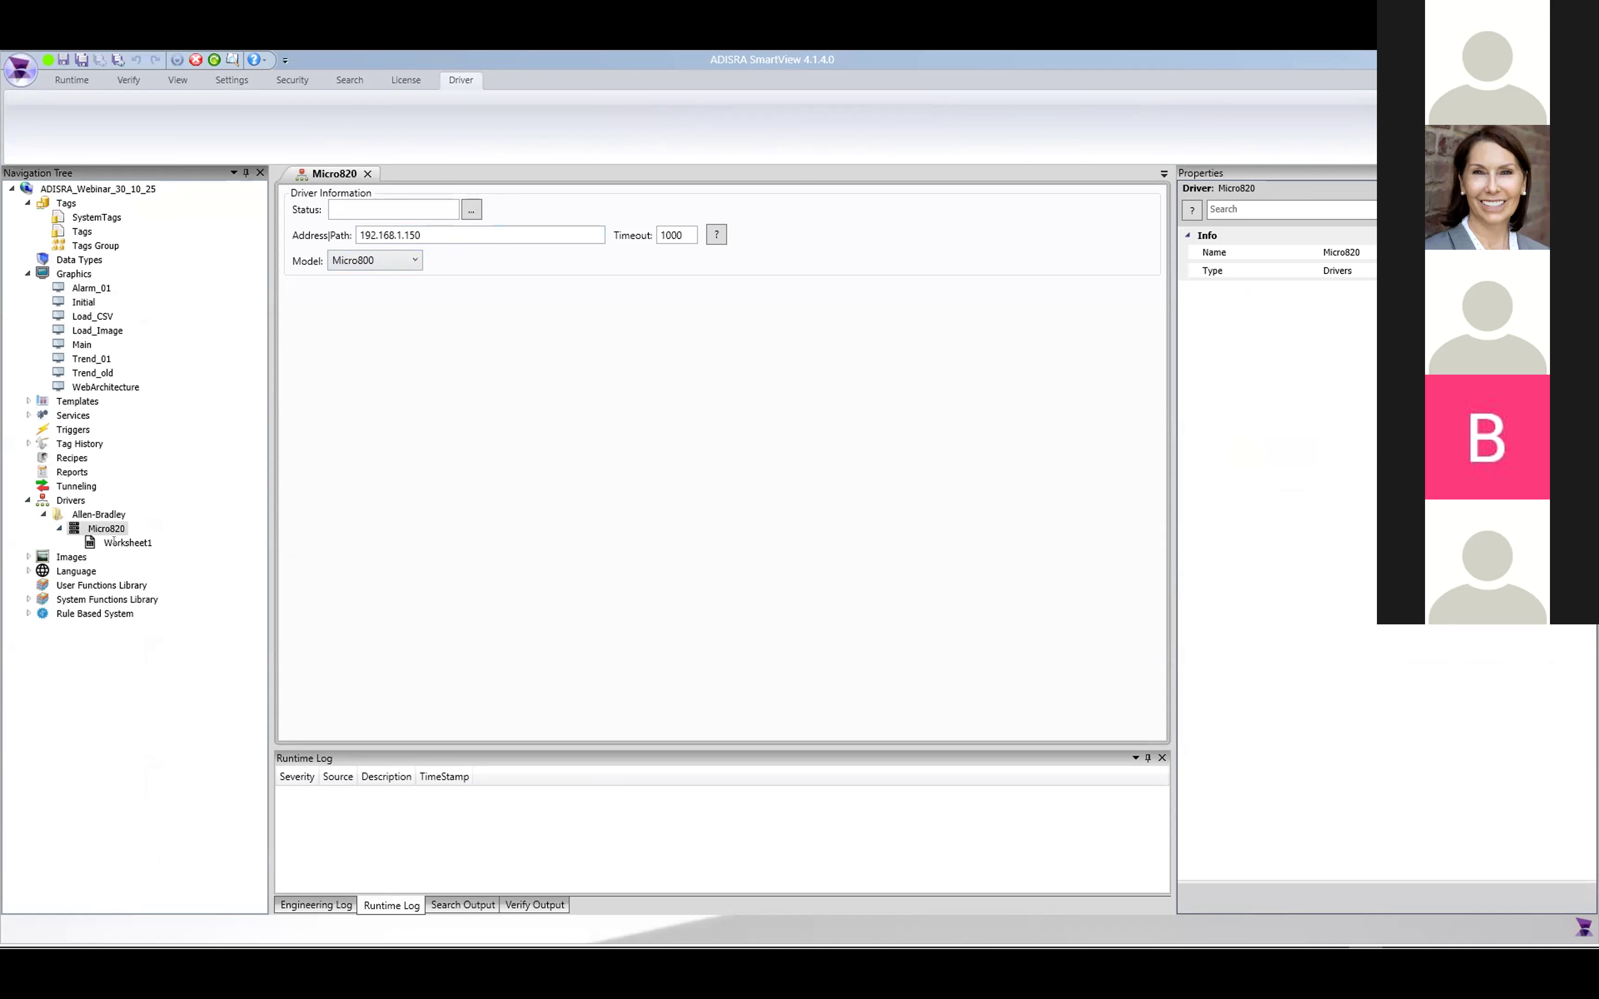
pyautogui.doubleClick(126, 542)
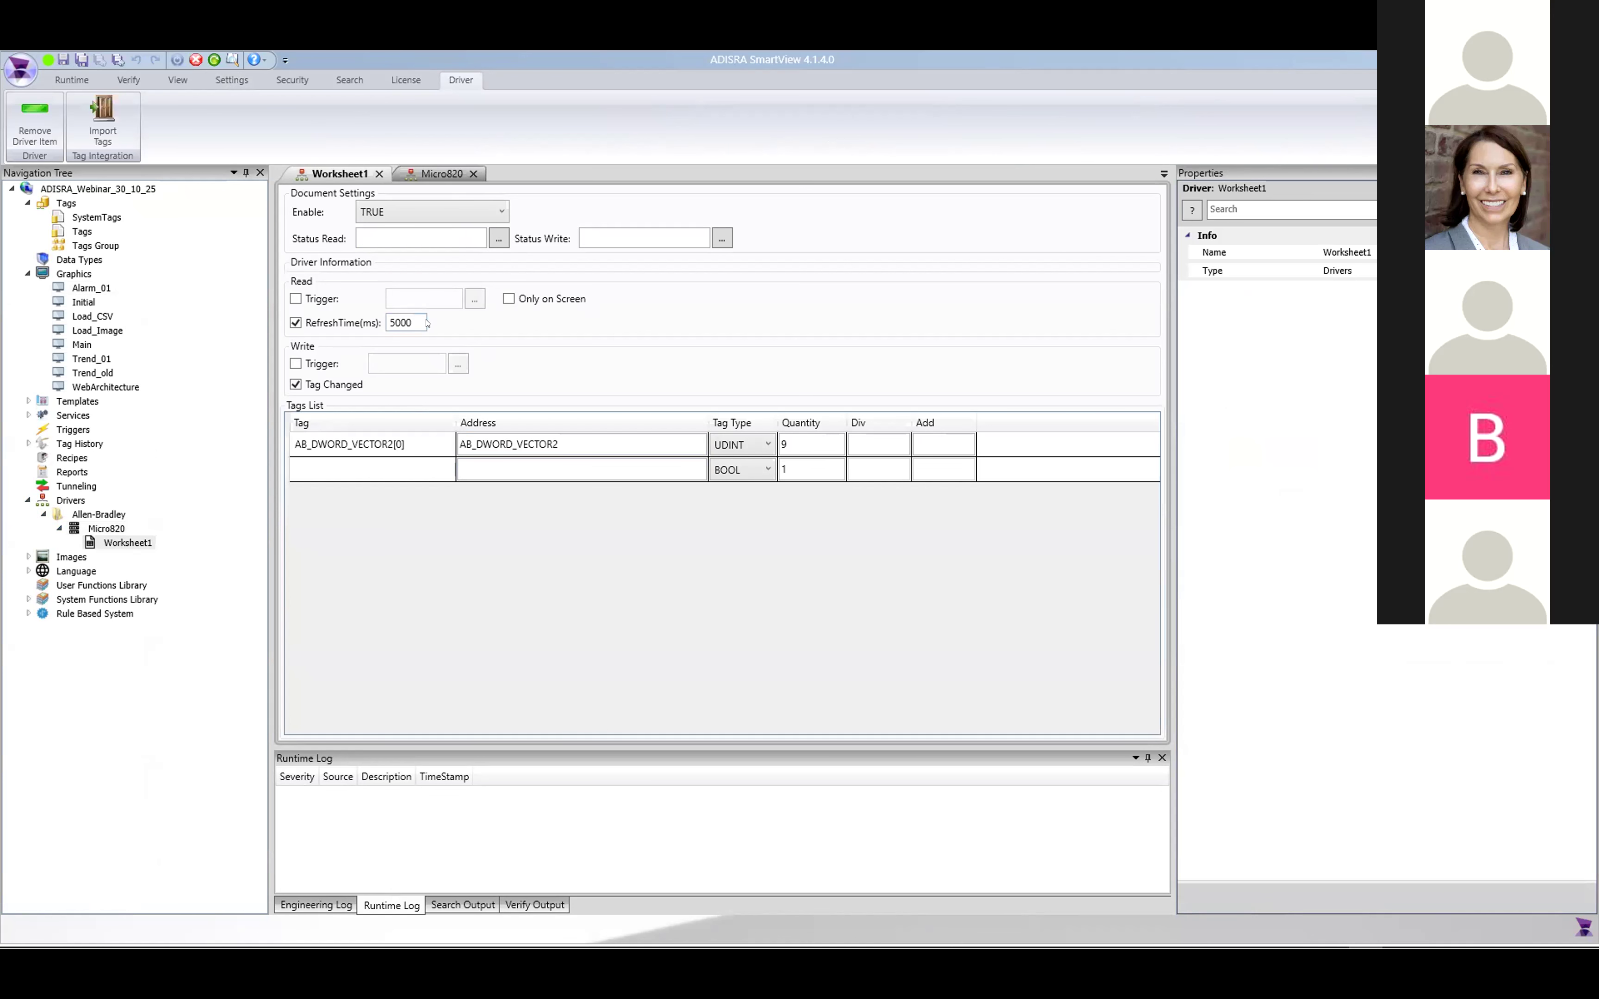
# - Look over the Micro820 channel's available commands and driver settings, and close its document, keeping Worksheet1 open
pyautogui.rightClick(109, 527)
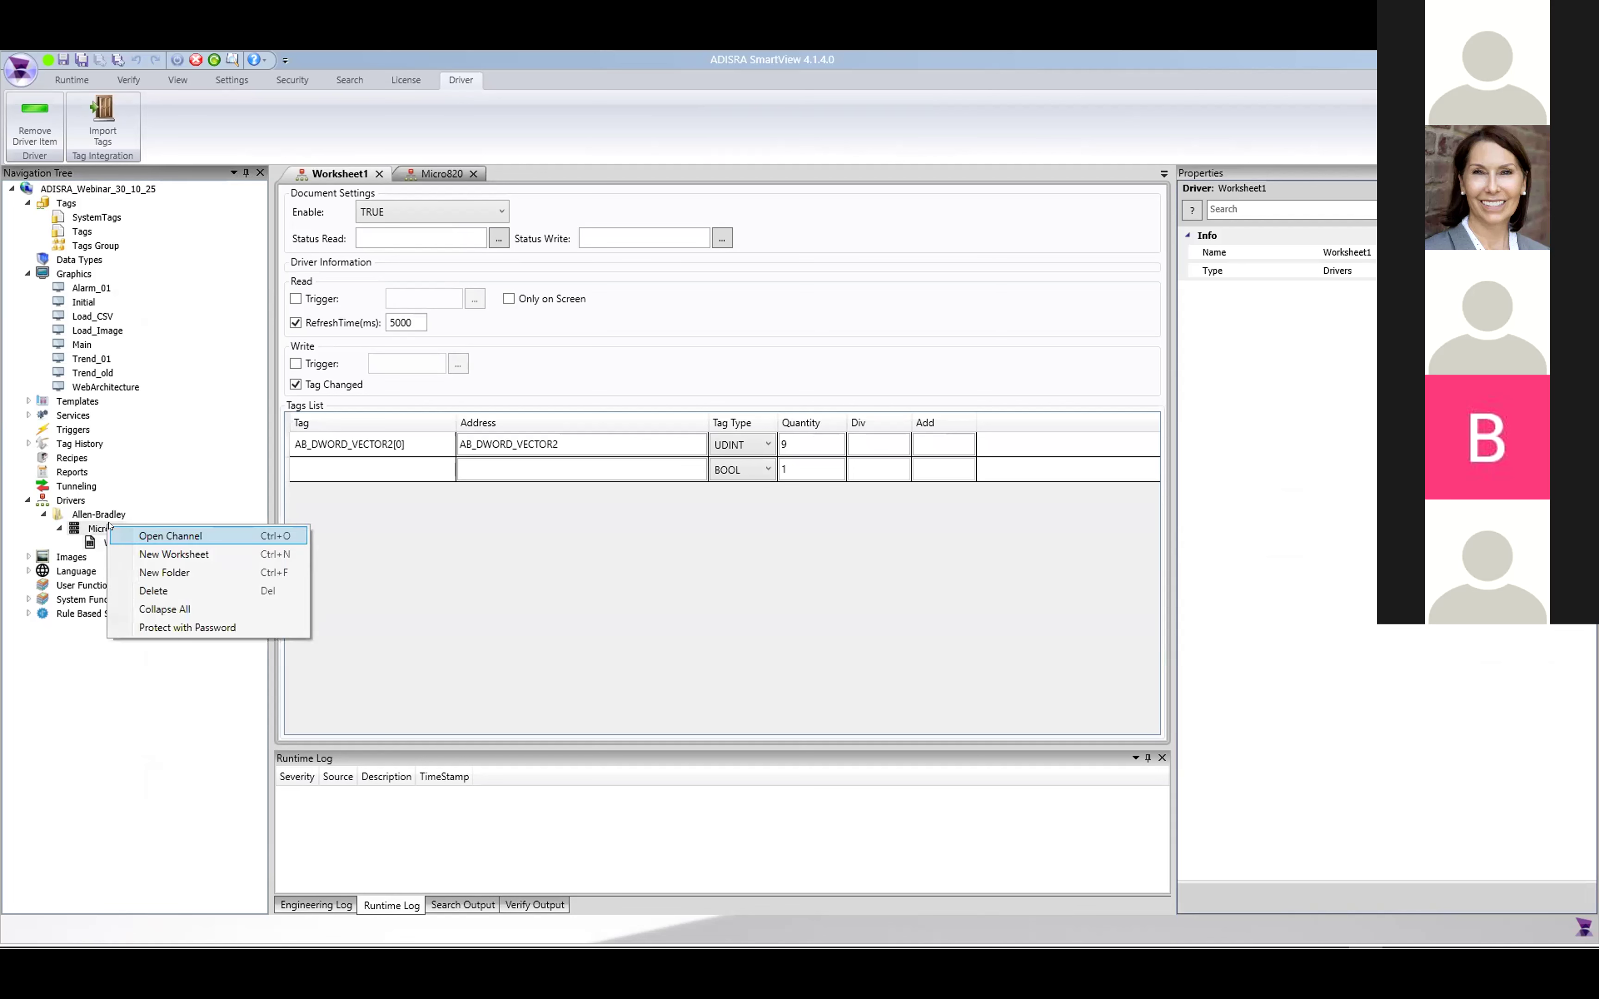
pyautogui.press('Escape')
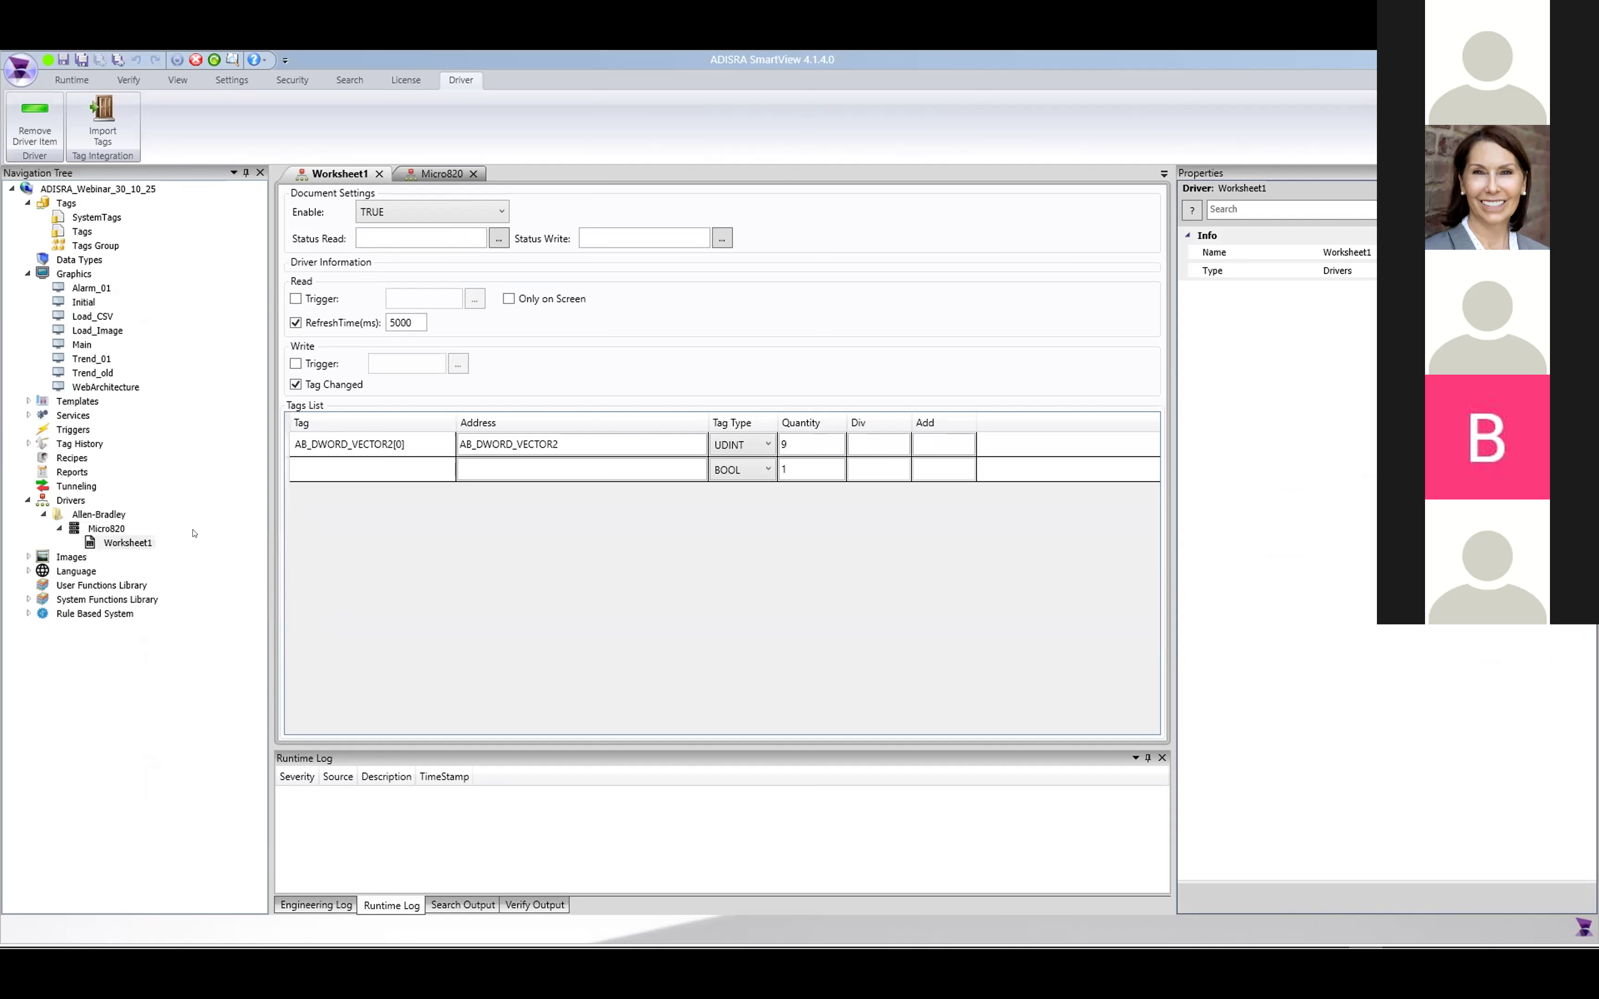
pyautogui.click(85, 526)
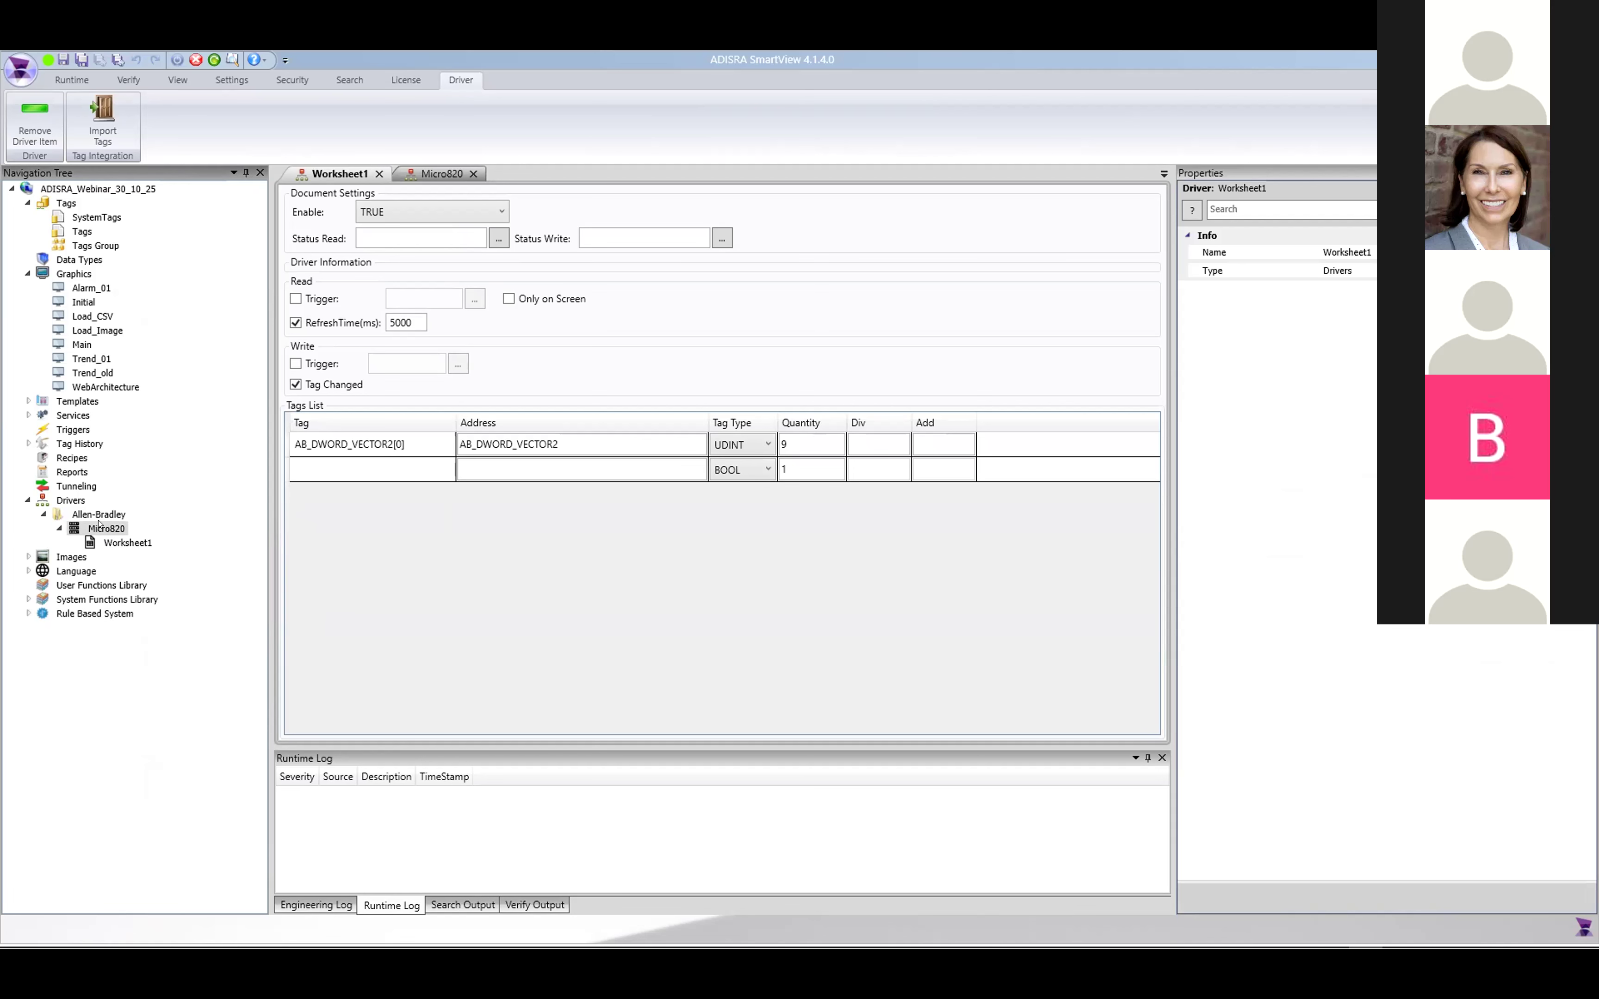
pyautogui.click(437, 173)
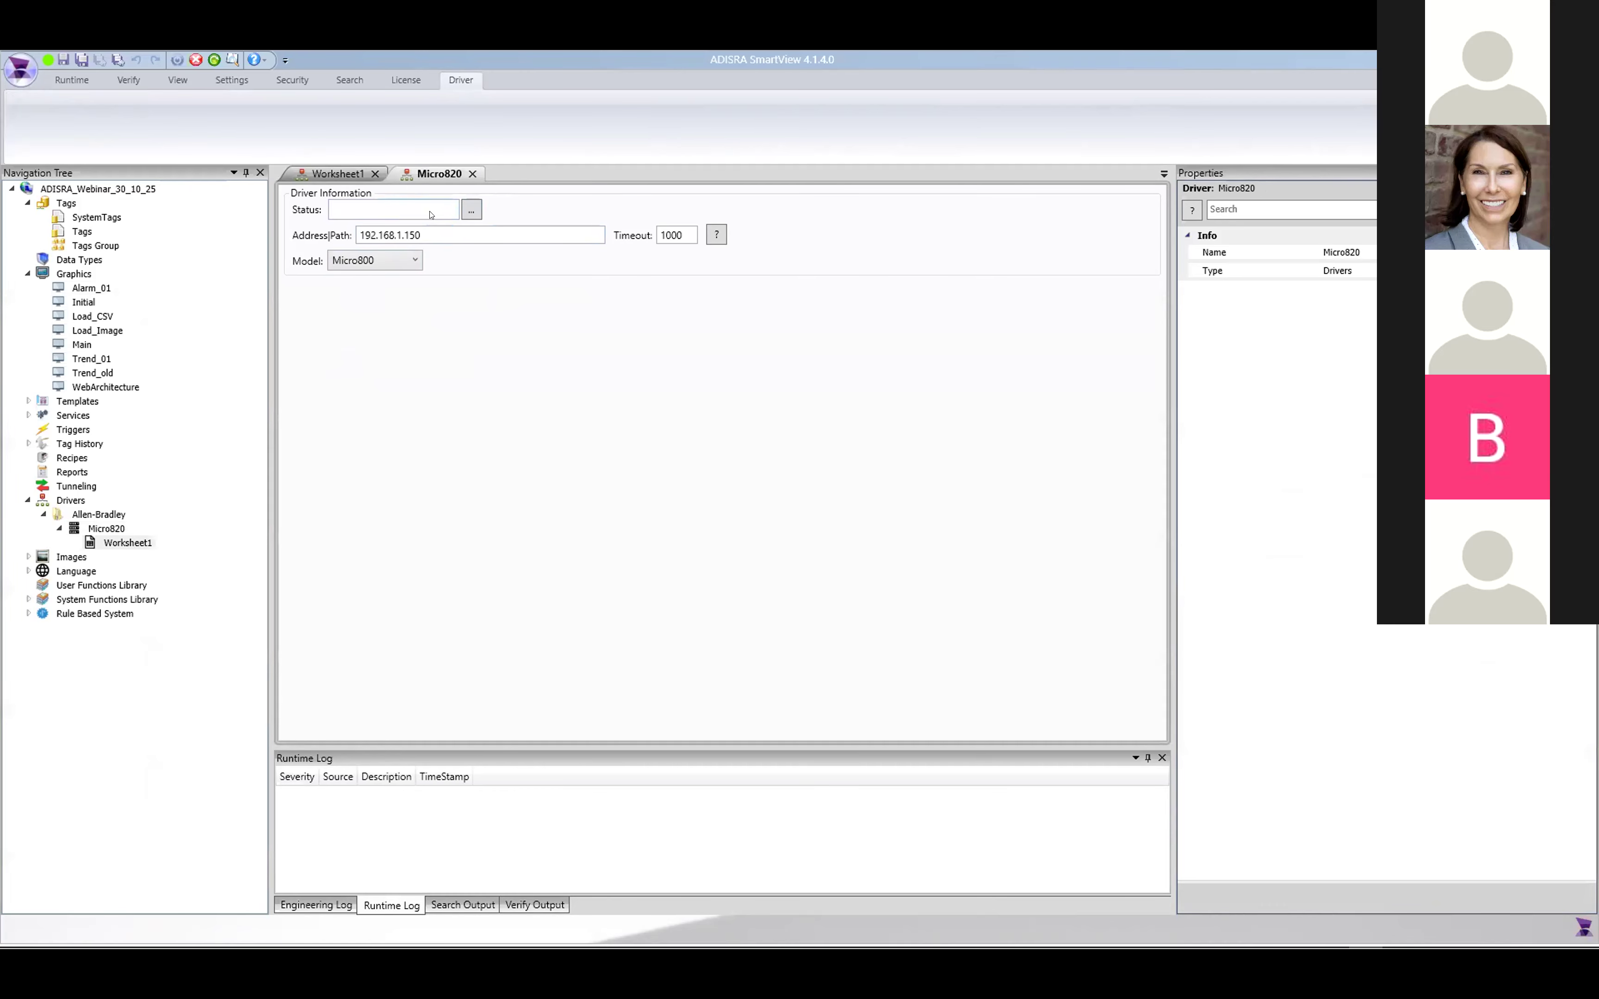
pyautogui.click(472, 174)
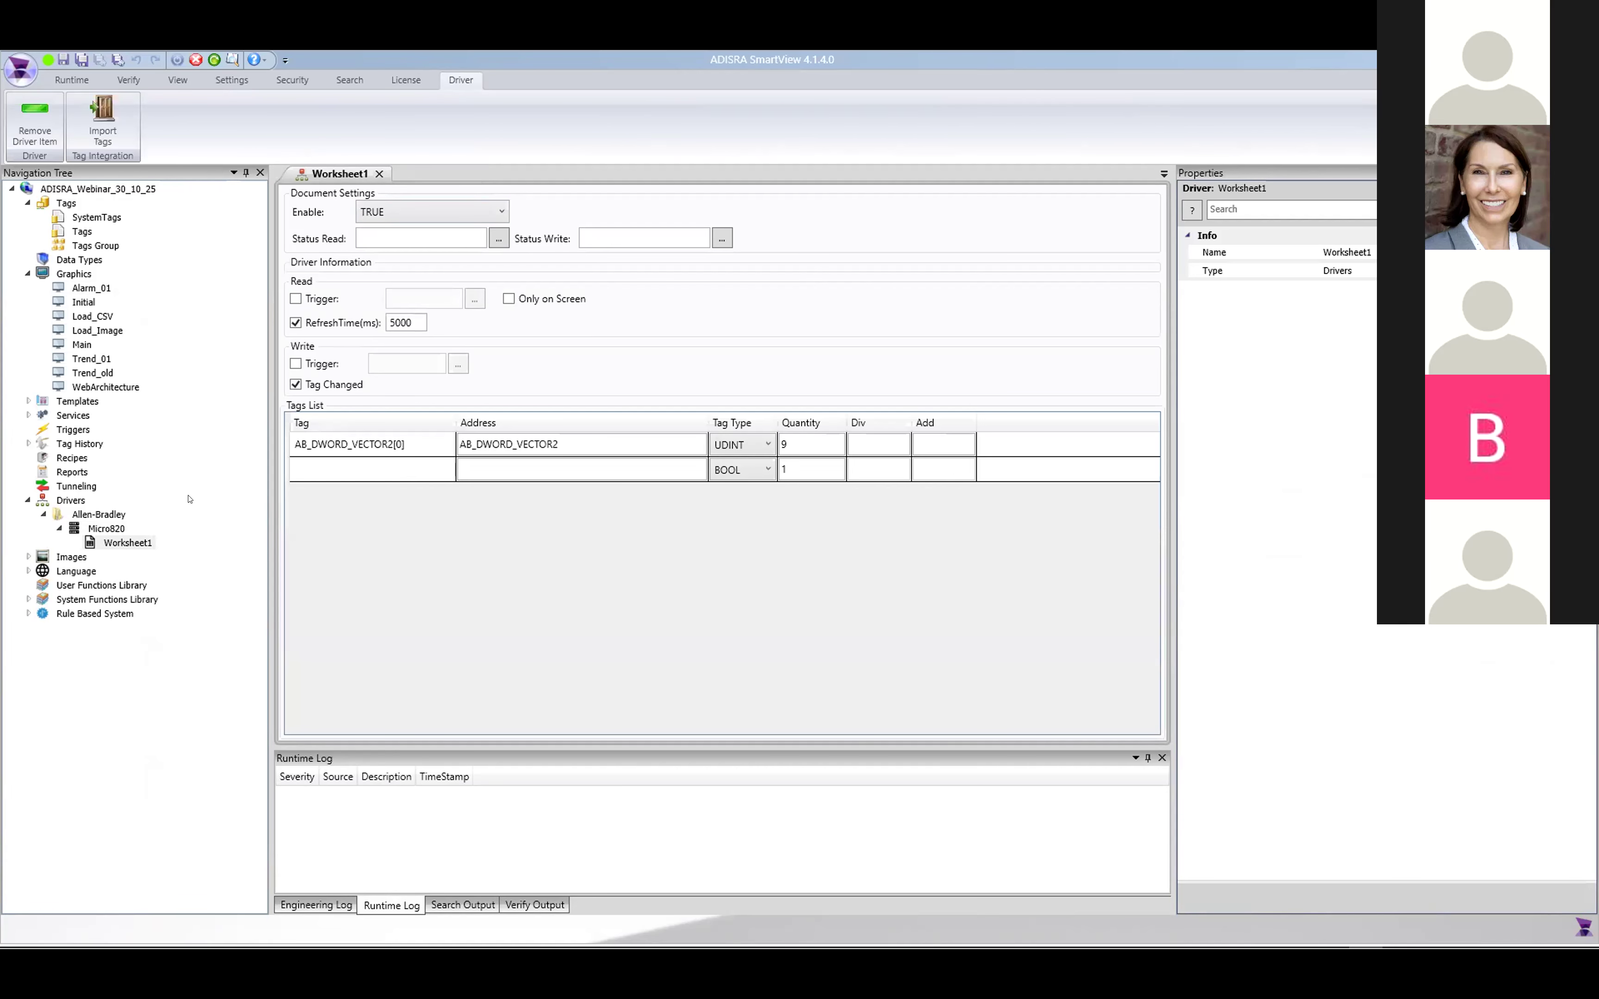
pyautogui.rightClick(111, 532)
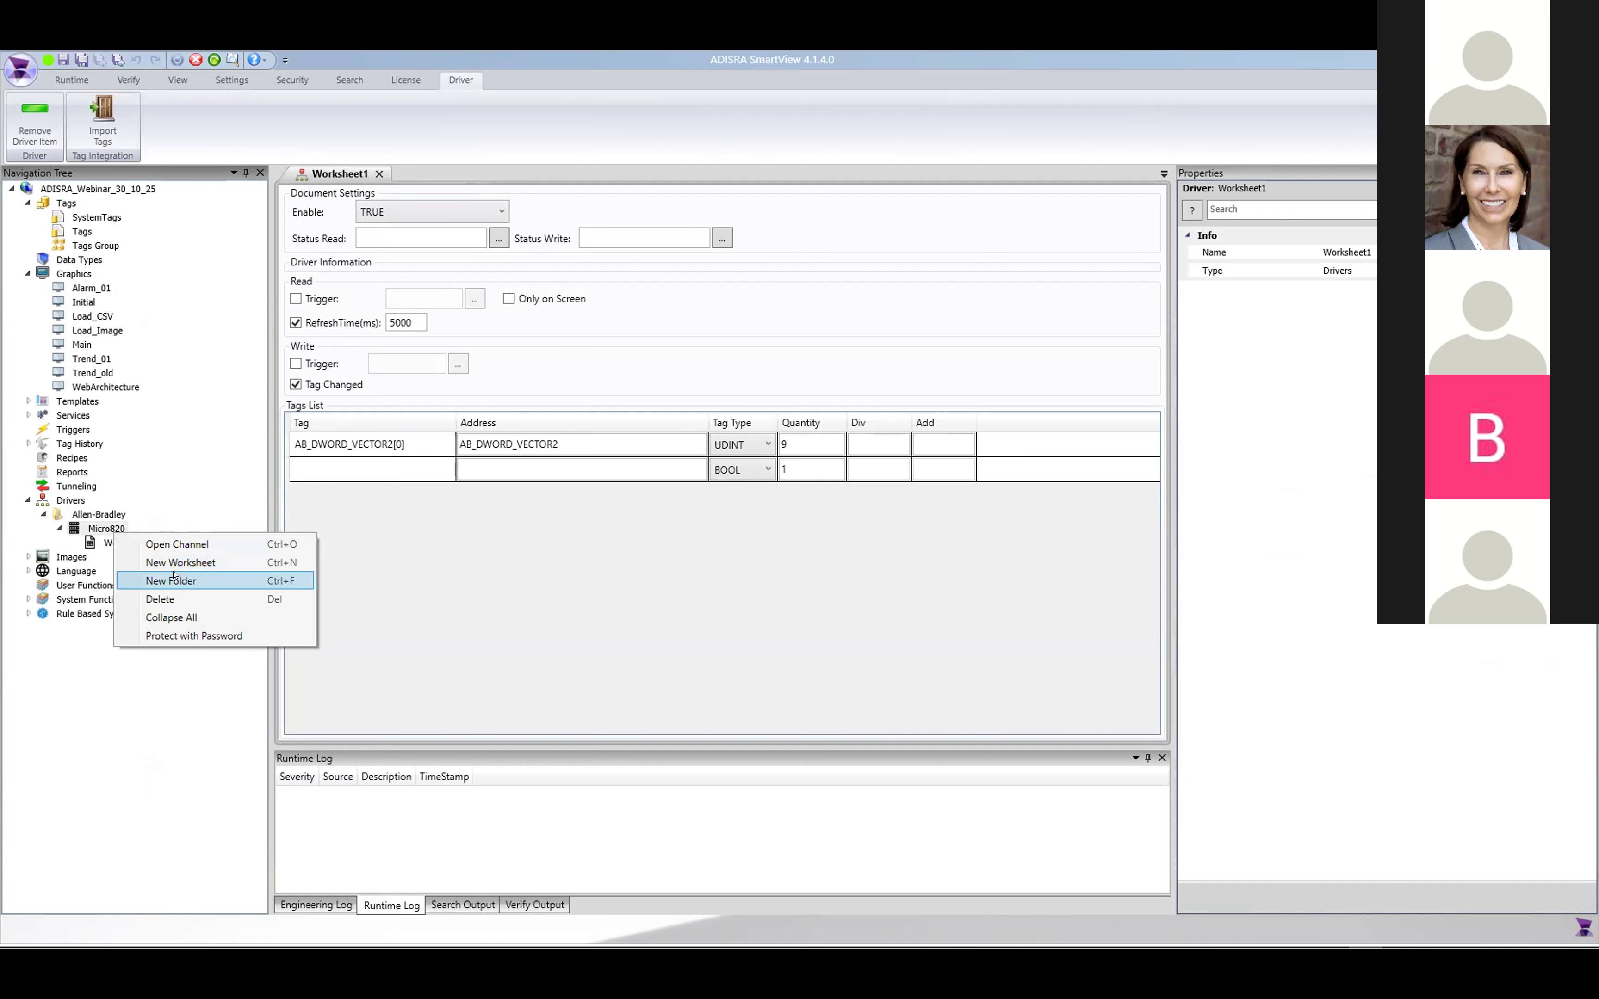
pyautogui.click(487, 403)
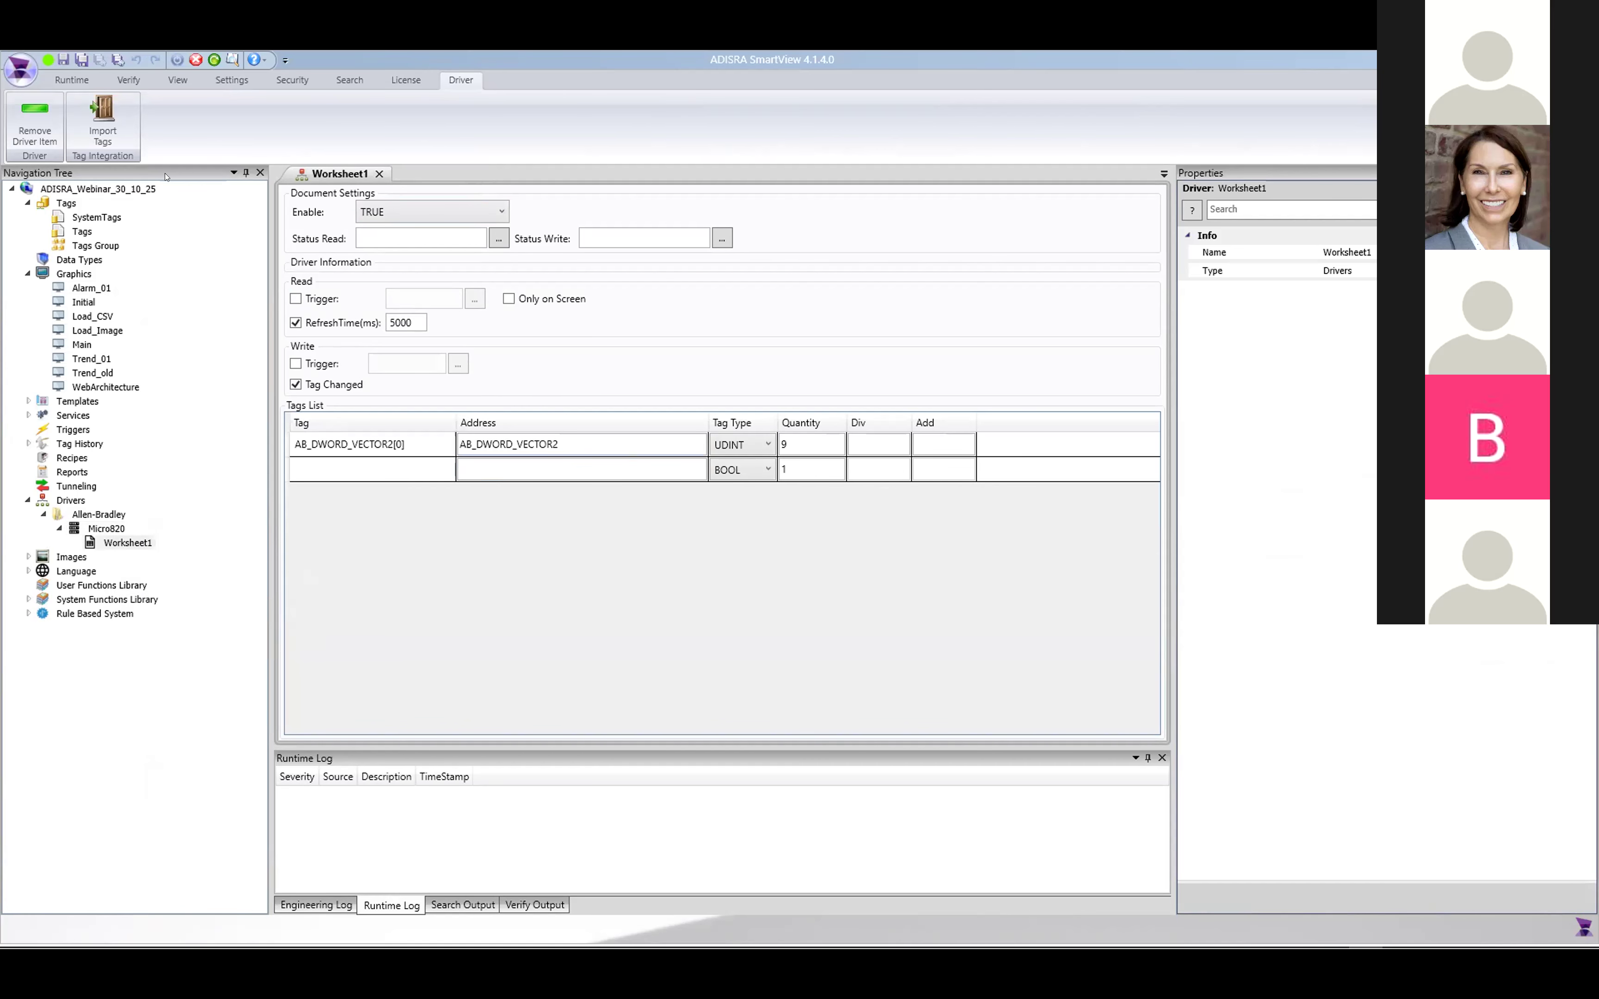
# - Browse the PLC's tags available for import to Worksheet1, sorted with the highest quantity first, and leave PLC Integration without importing
pyautogui.click(110, 134)
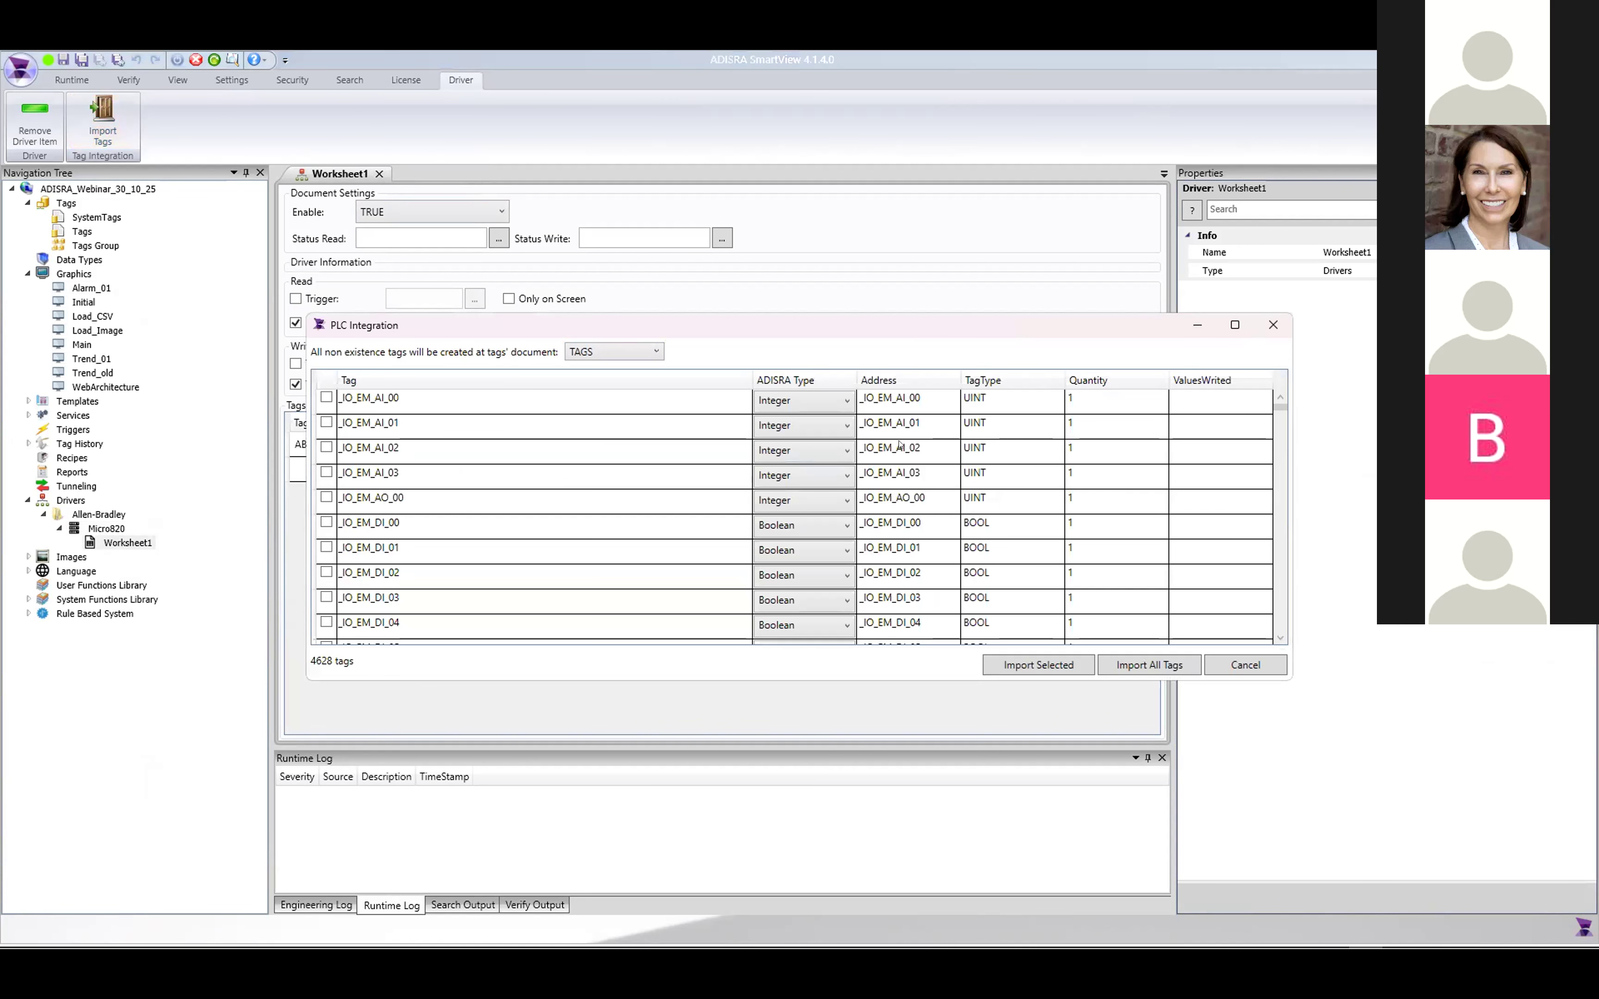
pyautogui.scroll(-6, 899, 444)
pyautogui.moveTo(1280, 407)
pyautogui.mouseDown()
pyautogui.moveTo(1282, 652)
pyautogui.moveTo(1281, 375)
pyautogui.mouseUp()
pyautogui.click(1115, 381)
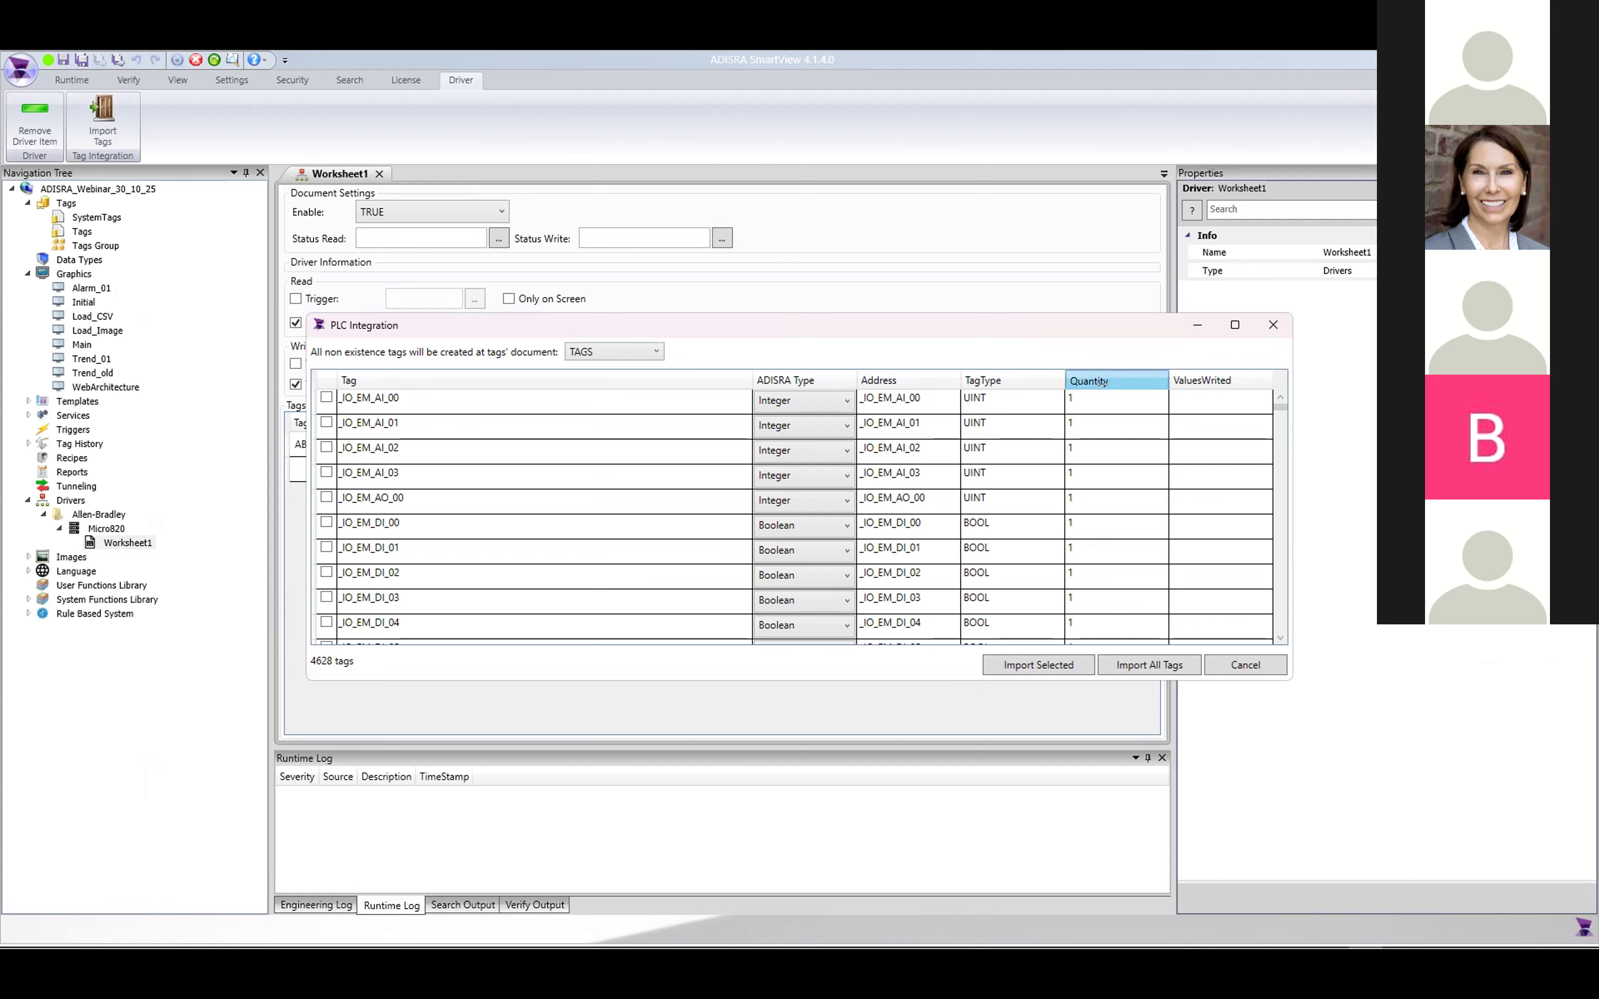
pyautogui.click(1113, 381)
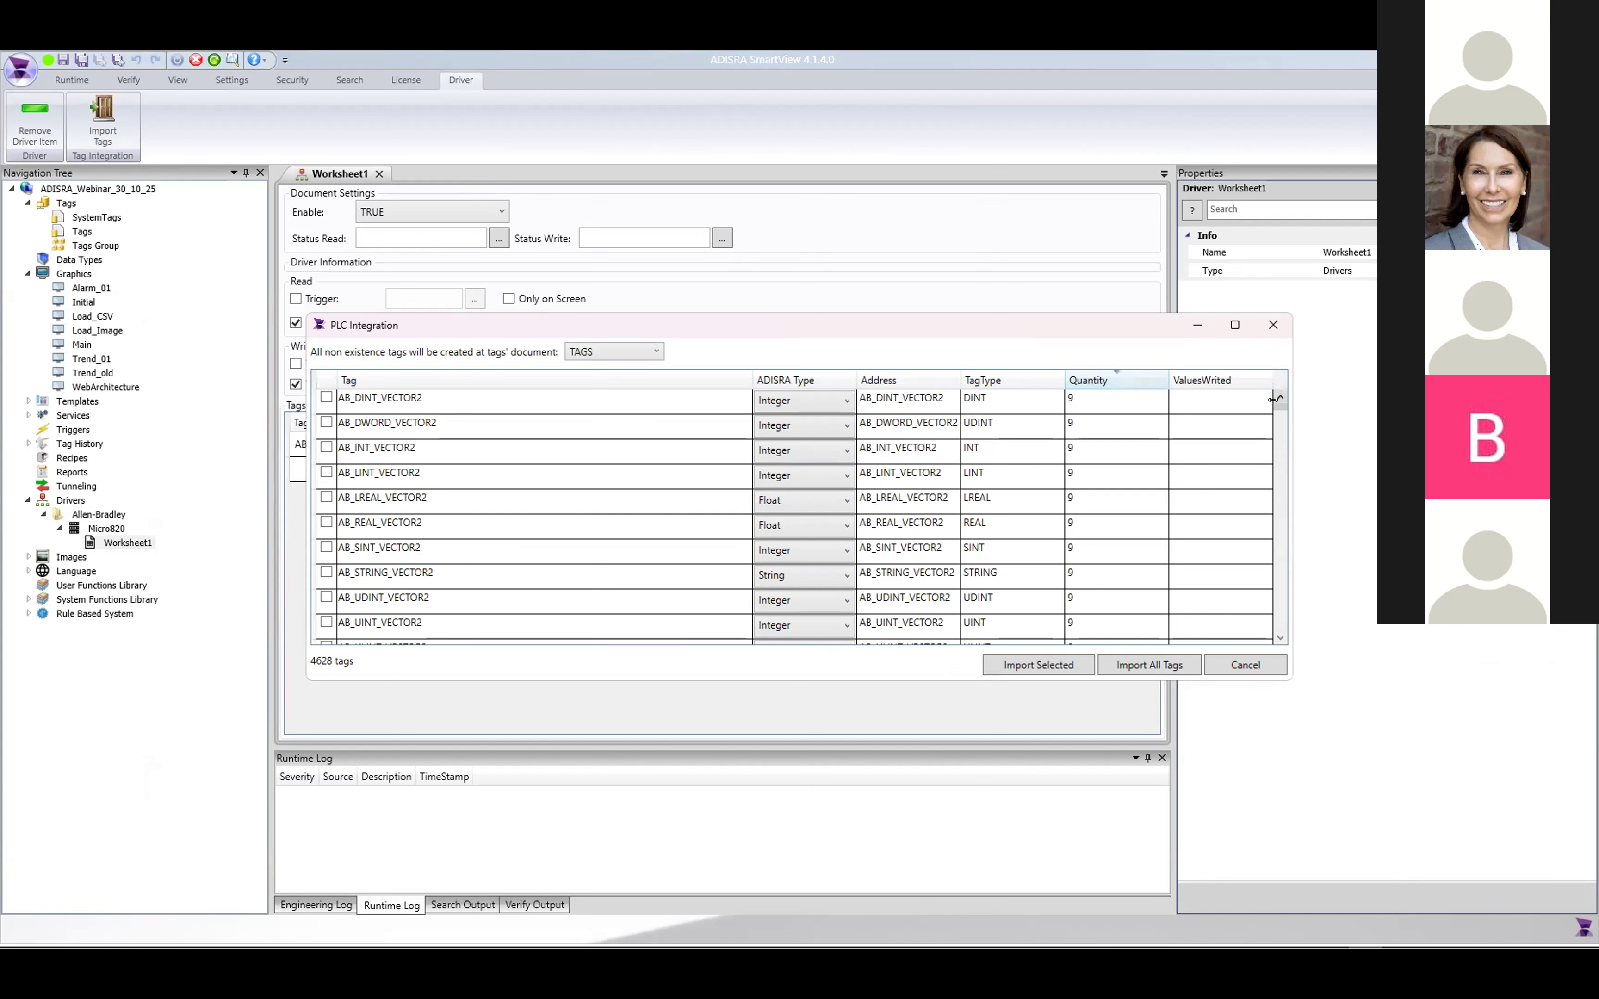
pyautogui.moveTo(1279, 407)
pyautogui.mouseDown()
pyautogui.moveTo(1279, 446)
pyautogui.moveTo(1279, 405)
pyautogui.mouseUp()
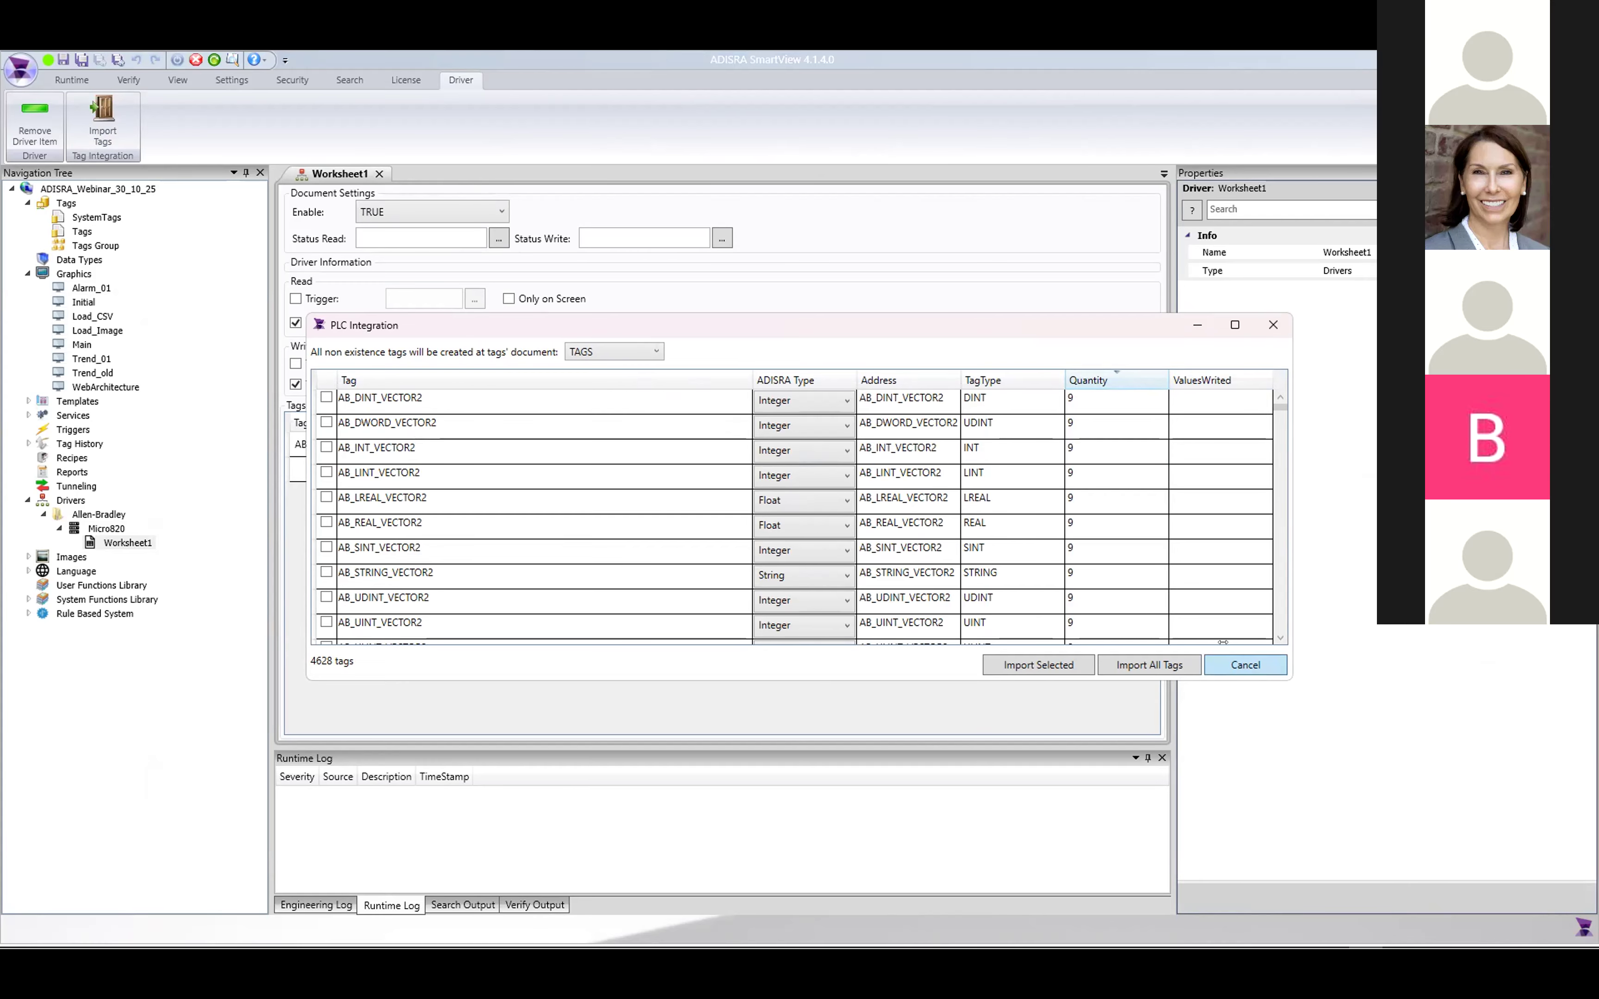
pyautogui.click(1238, 663)
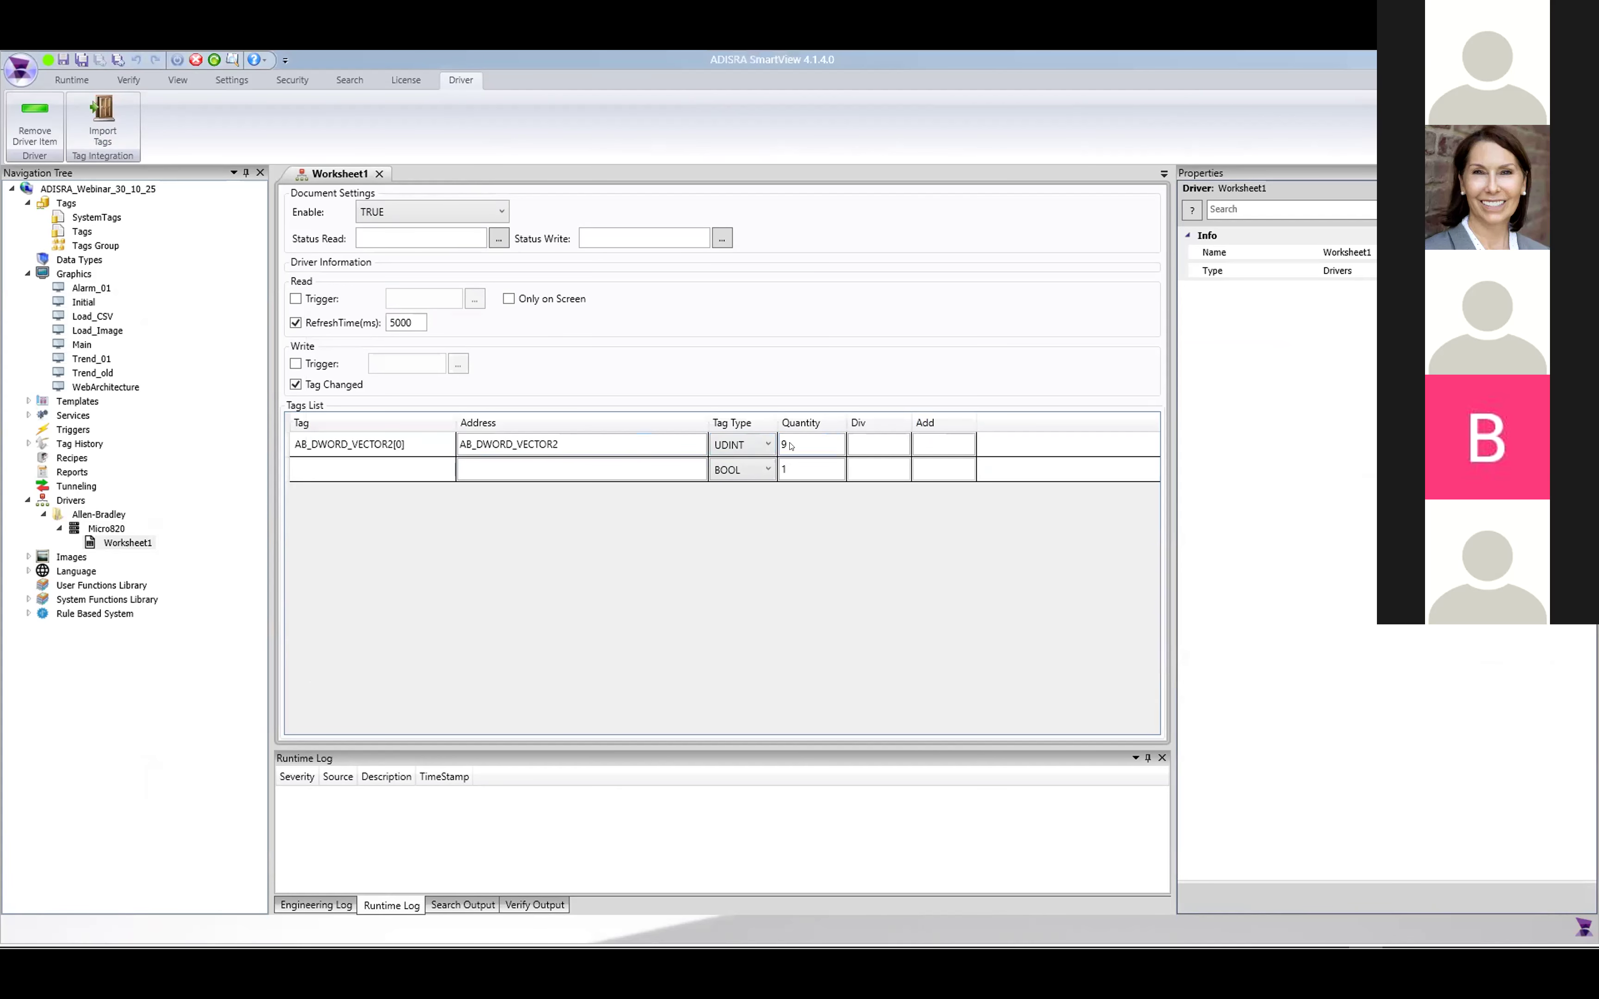
# - Examine the address and tag entries of the AB_DWORD_VECTOR2 row in Worksheet1
pyautogui.click(671, 447)
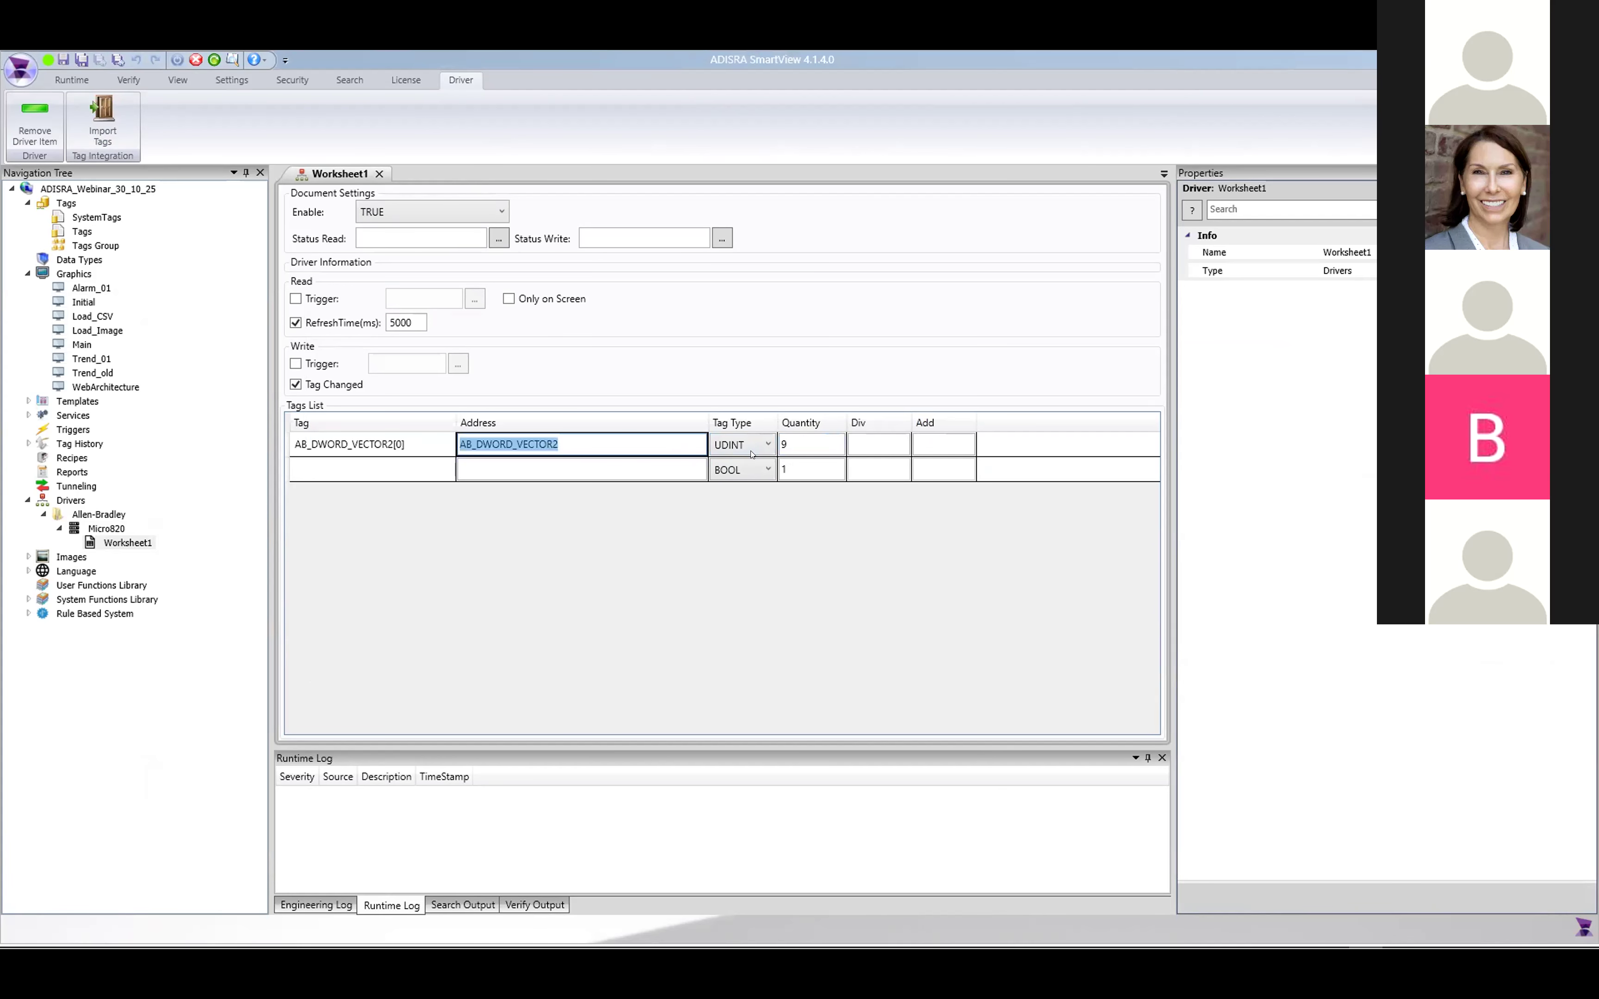
pyautogui.click(565, 444)
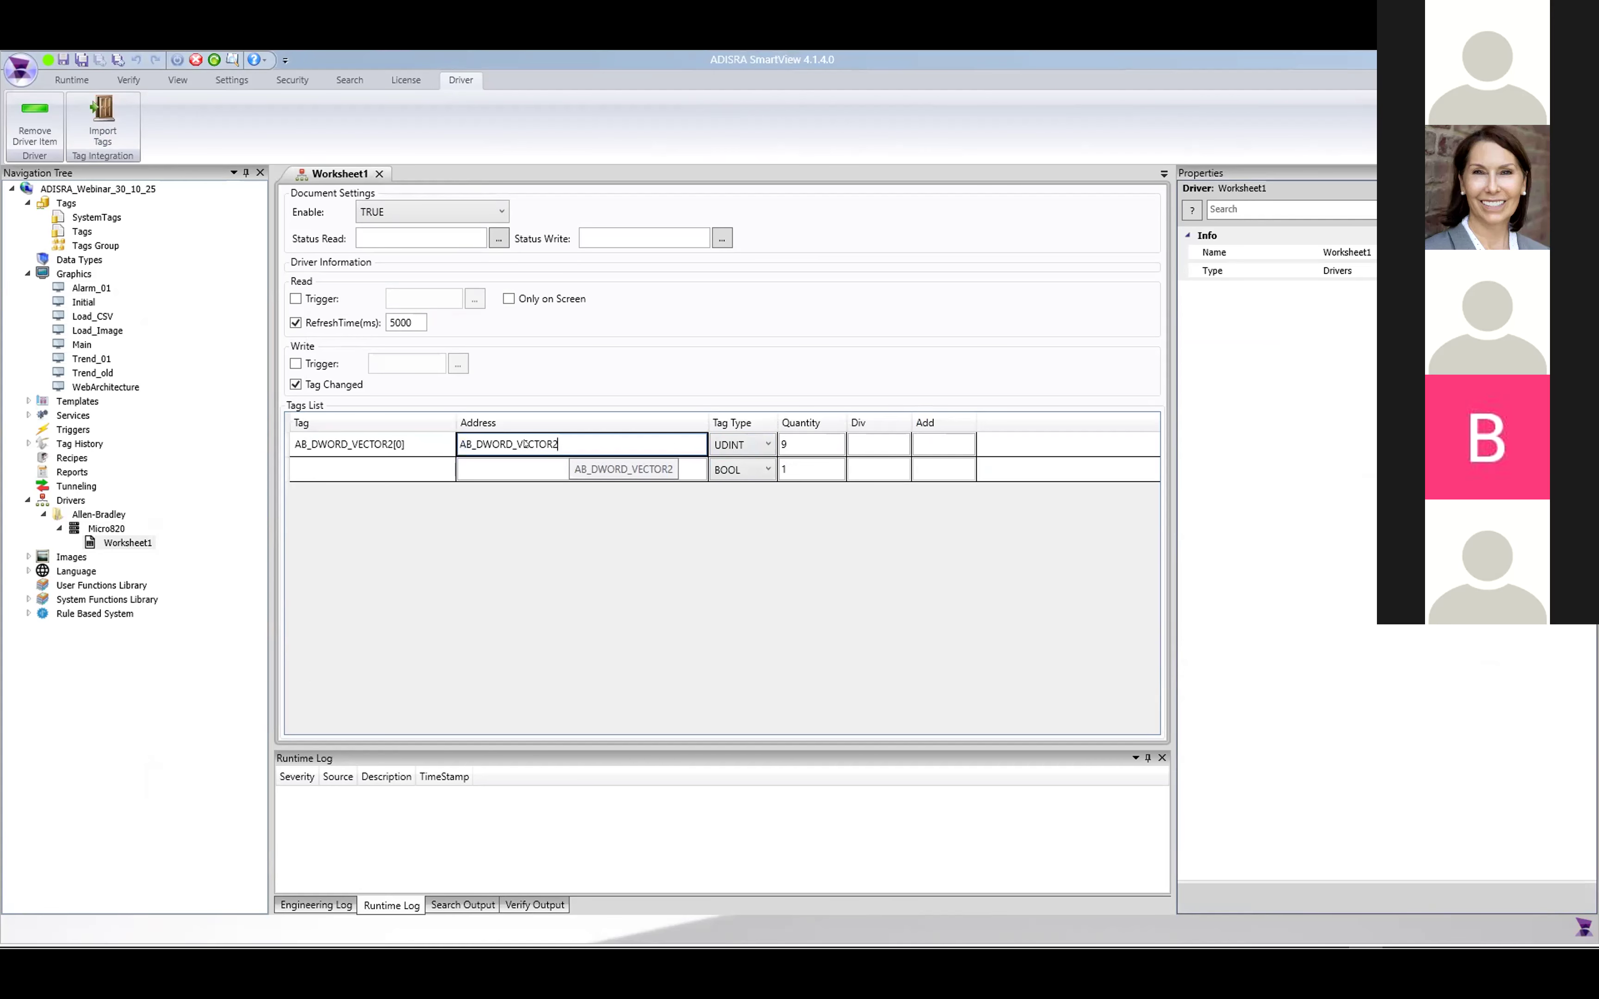
pyautogui.click(397, 445)
pyautogui.click(409, 364)
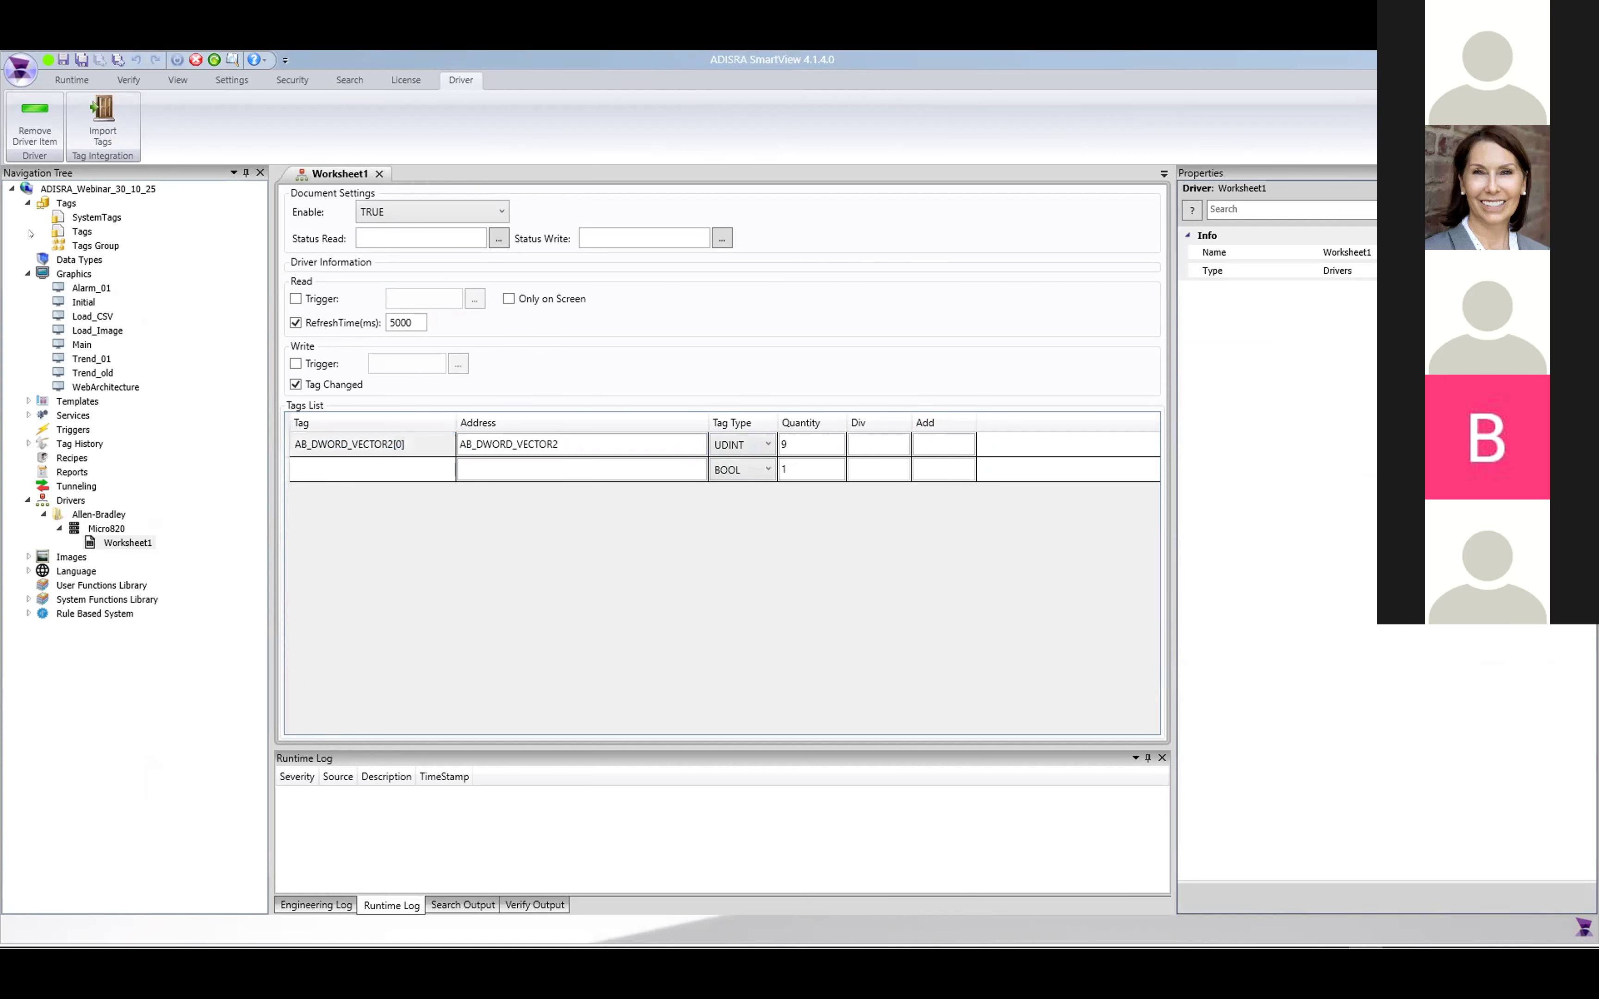
# - Check the AB_DWORD_VECTOR2 tag's array size in the Tags list and compare it with the quantity in Worksheet1
pyautogui.doubleClick(80, 232)
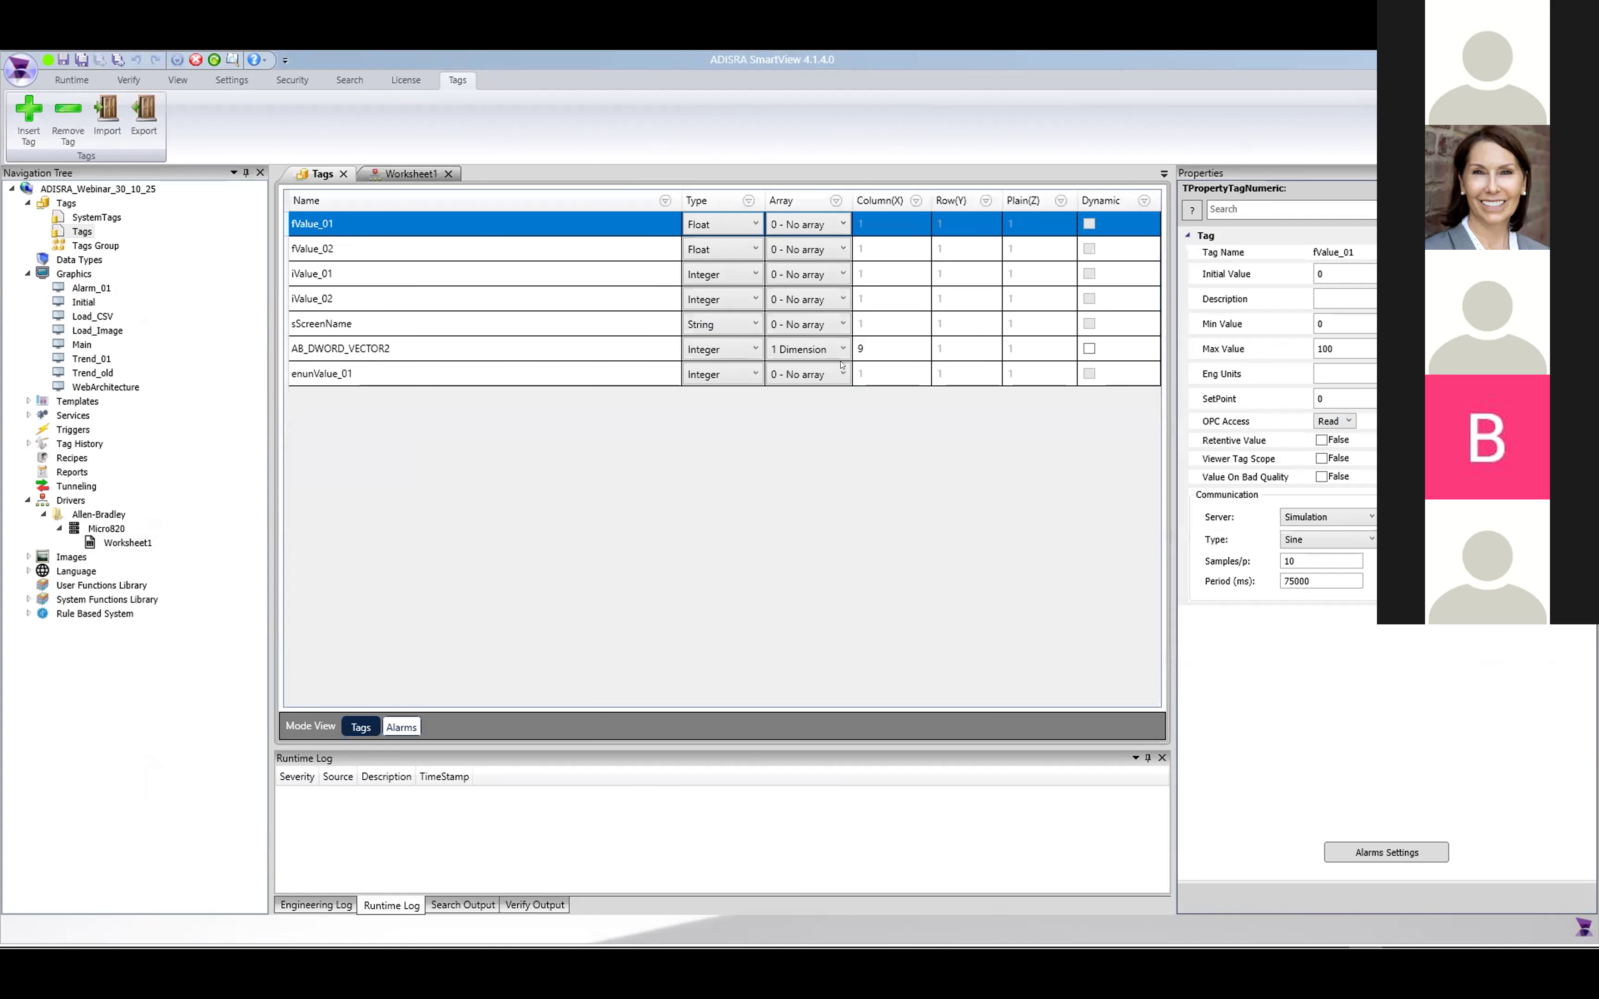
pyautogui.click(874, 352)
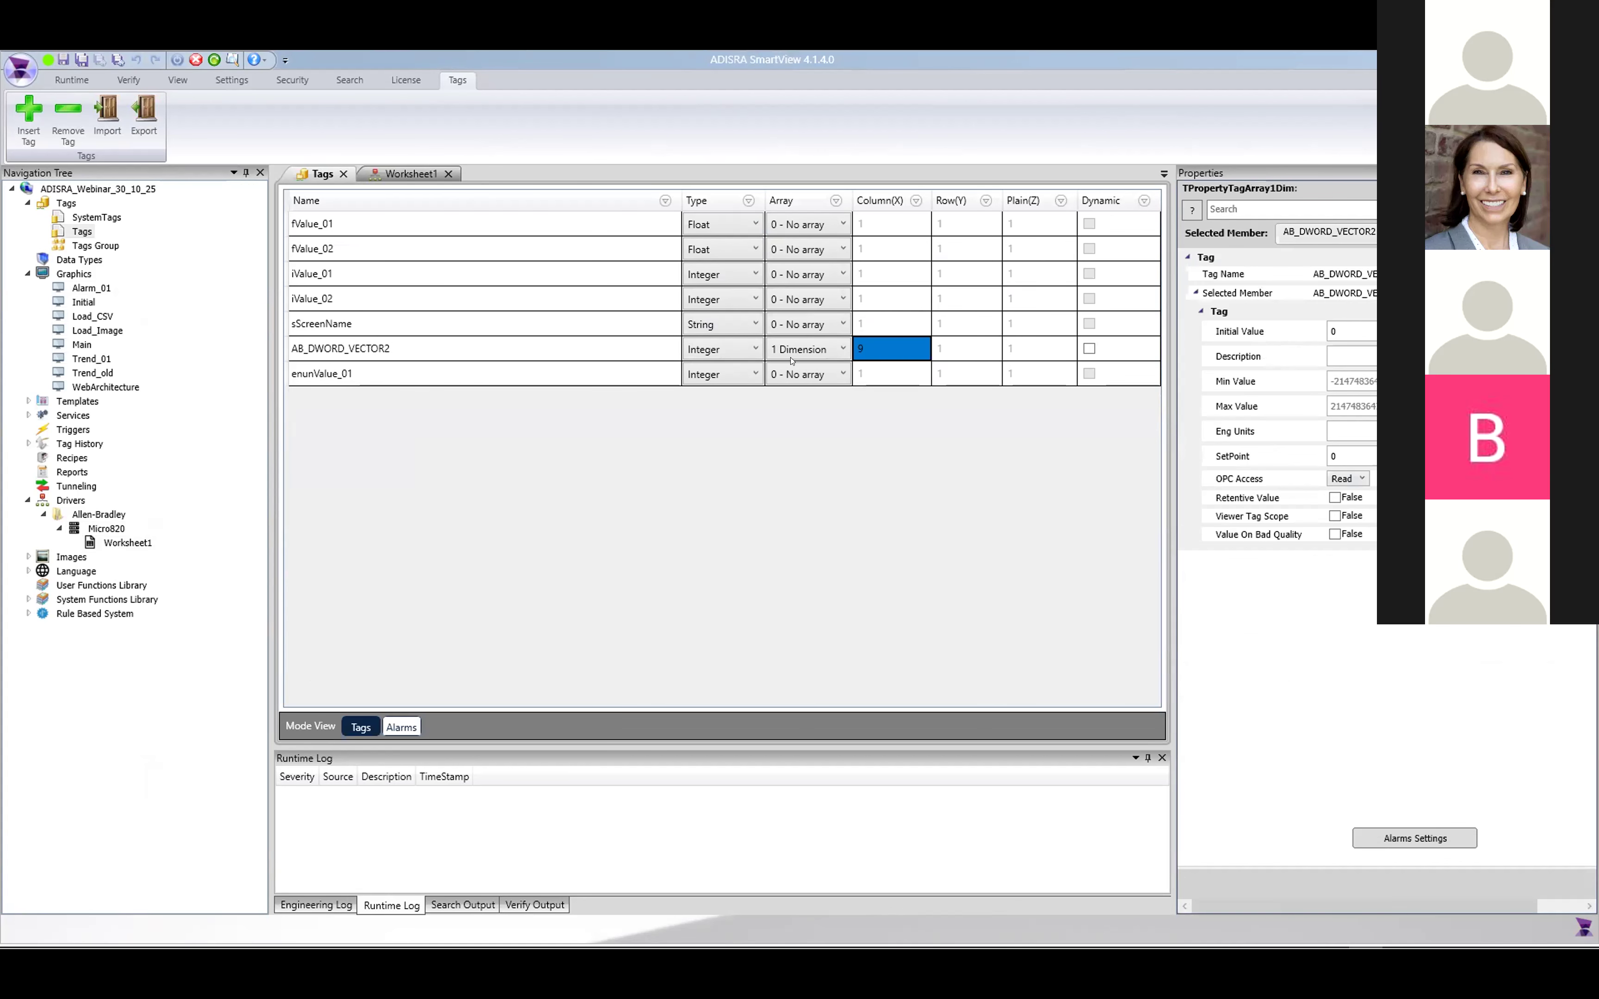
pyautogui.click(399, 175)
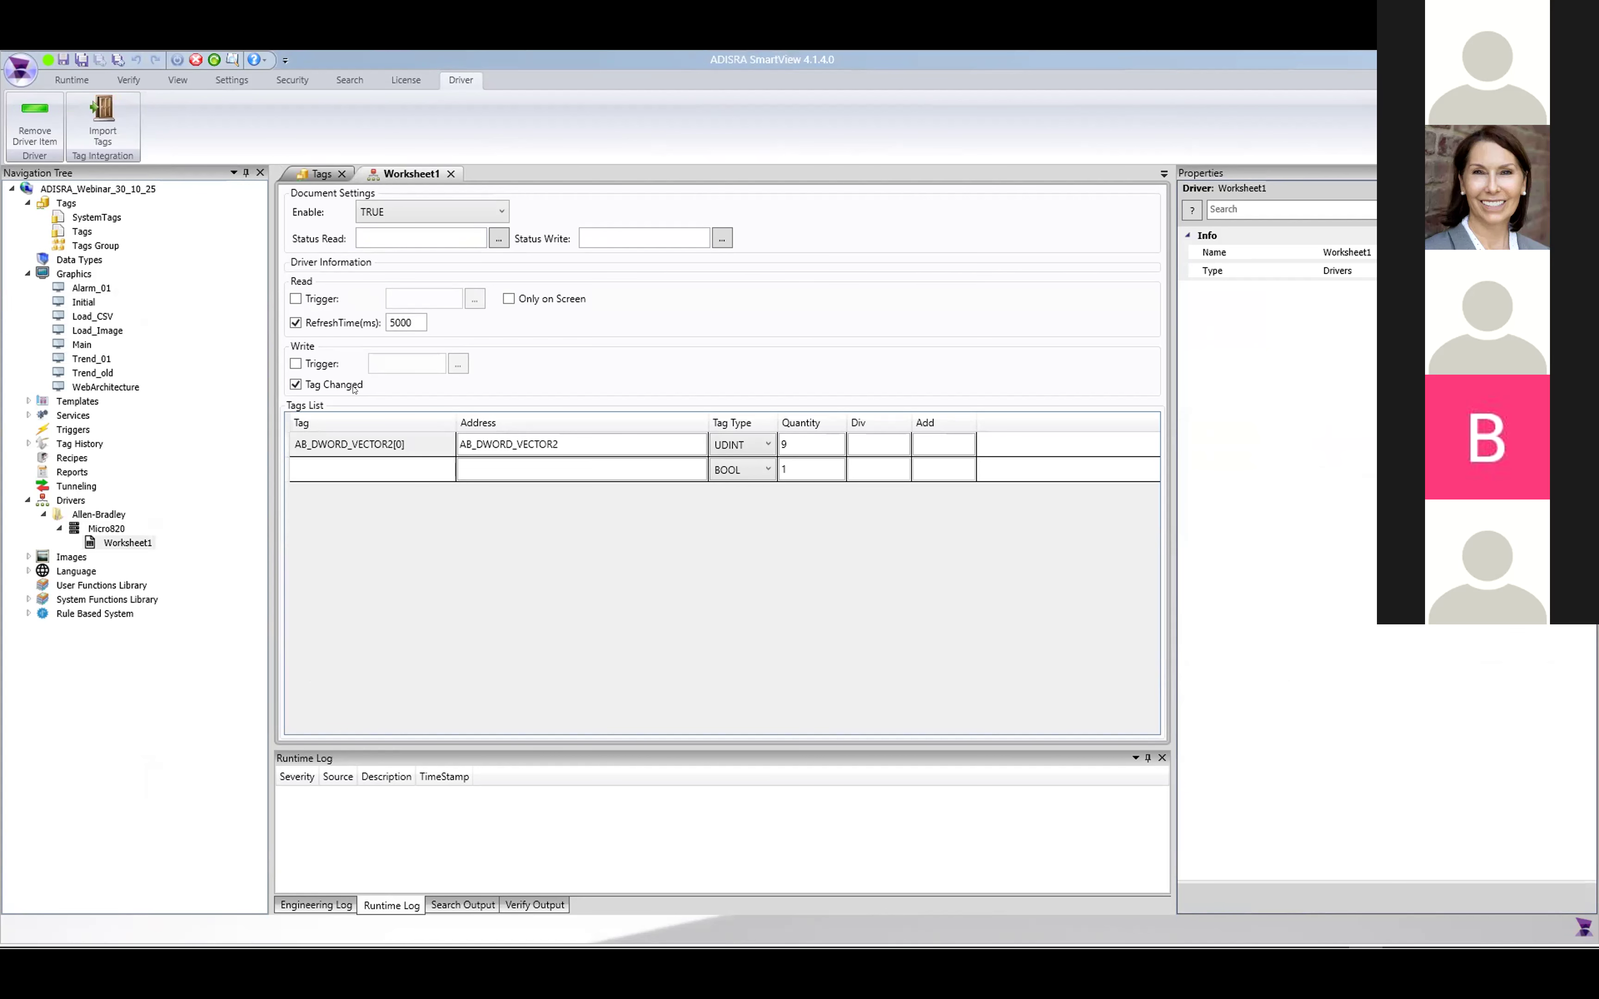
pyautogui.click(789, 444)
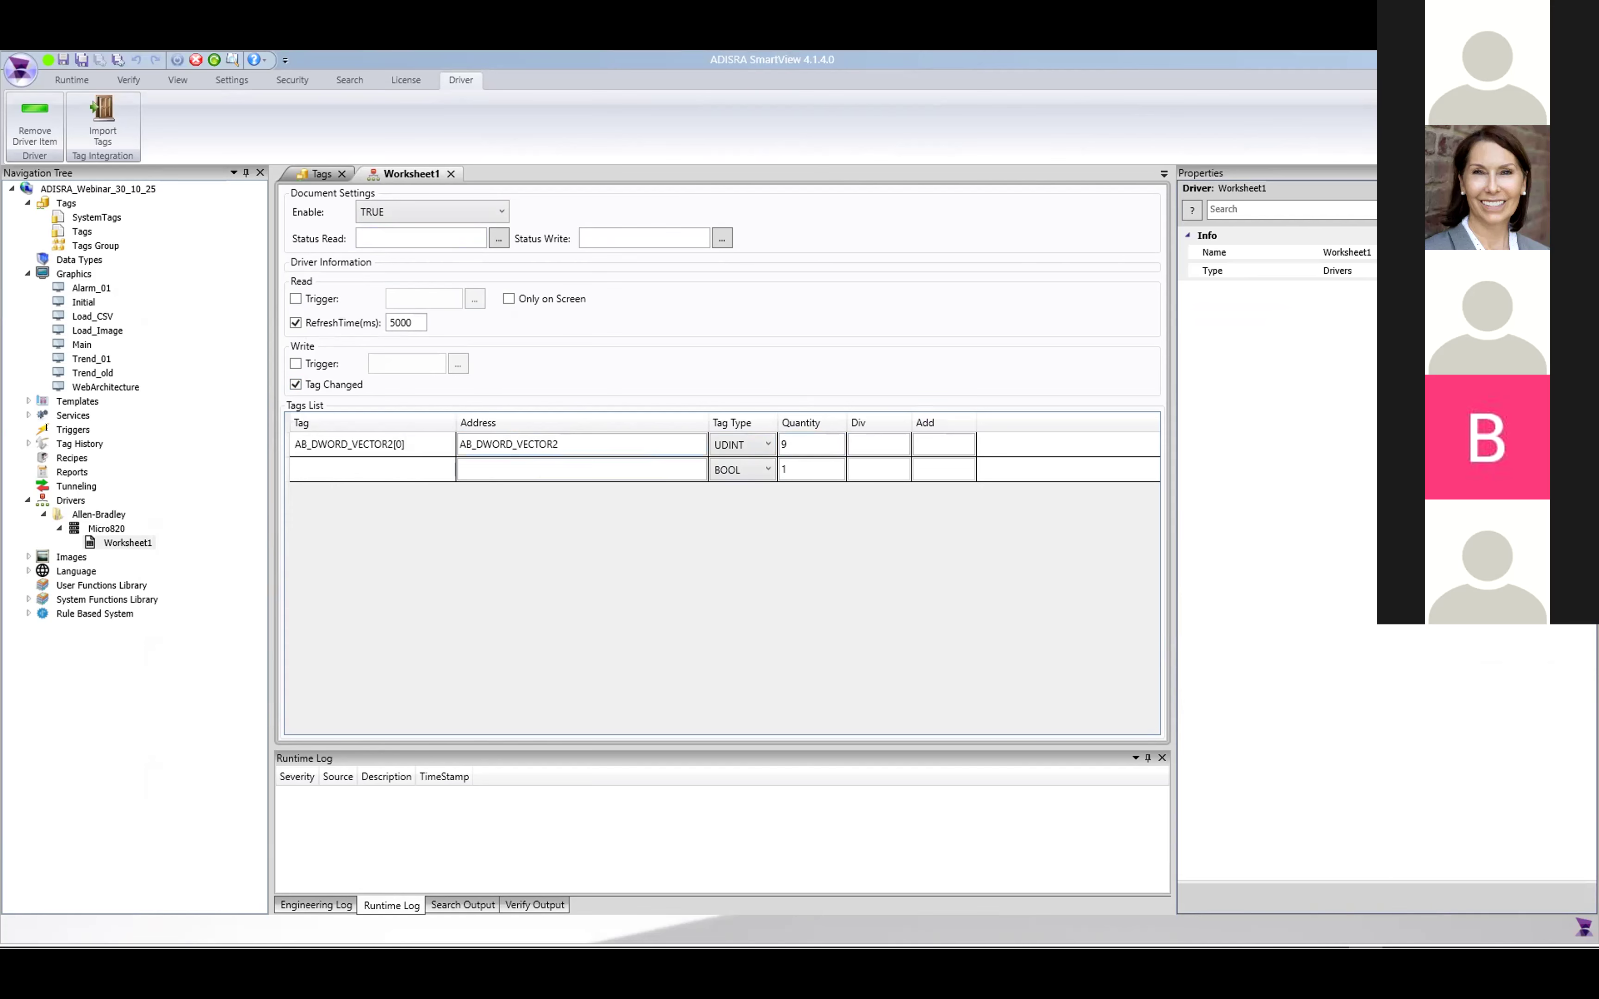
# - Open the Startup service and enter the rough loop line "For int 0 - 9" in its script
pyautogui.click(28, 414)
pyautogui.doubleClick(86, 430)
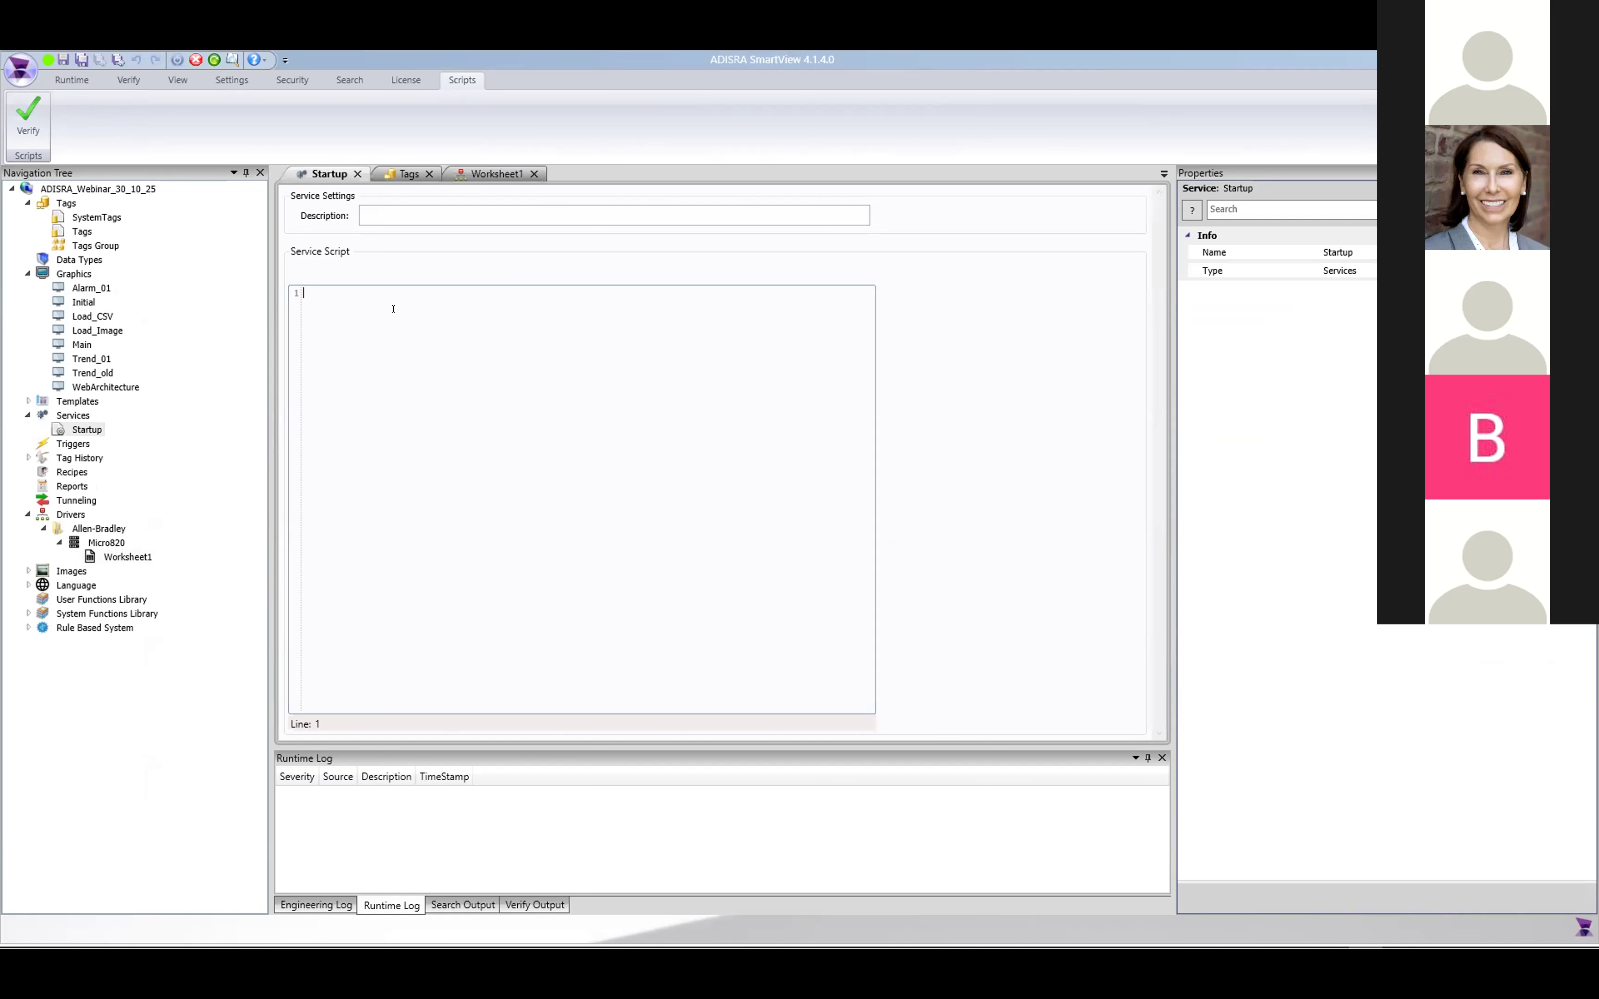
pyautogui.write('For int 0 - 9')
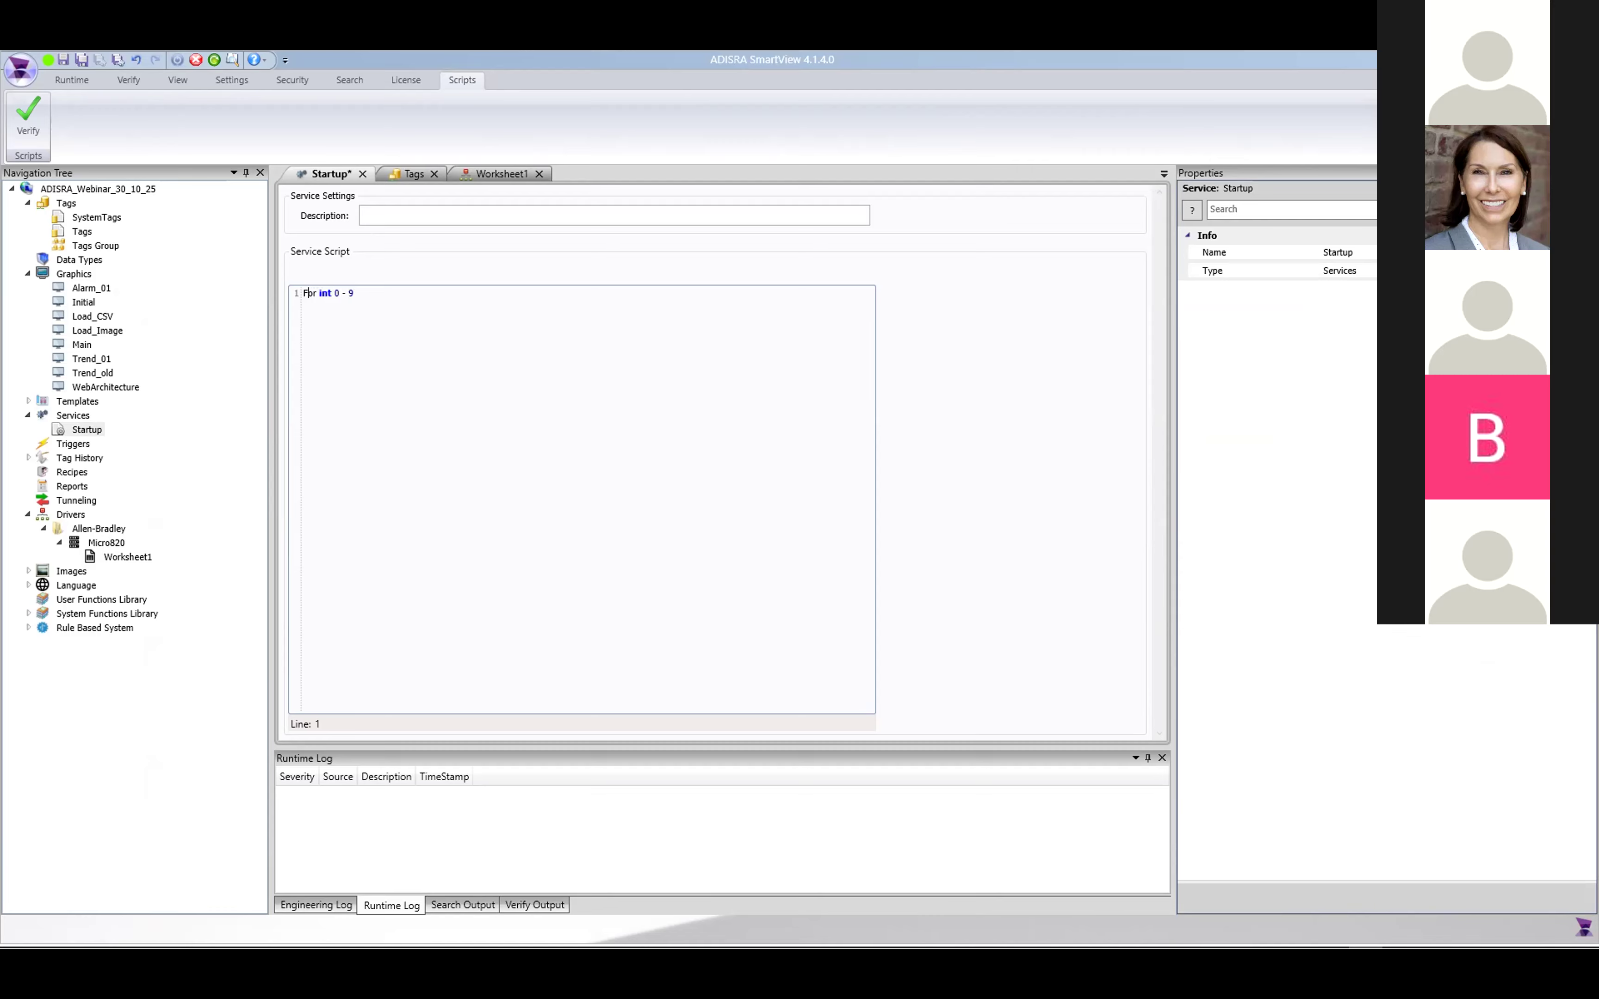
# - Rewrite the Startup script's rough loop line in for syntax, beginning "for( int i= 0; i <=9"
pyautogui.write('f')
pyautogui.press('Right')
pyautogui.press('Right')
pyautogui.write('( int i= 0; i <=')
pyautogui.press('Right')
pyautogui.press('Right')
pyautogui.press('Delete')
pyautogui.press('BackSpace')
pyautogui.press('BackSpace')
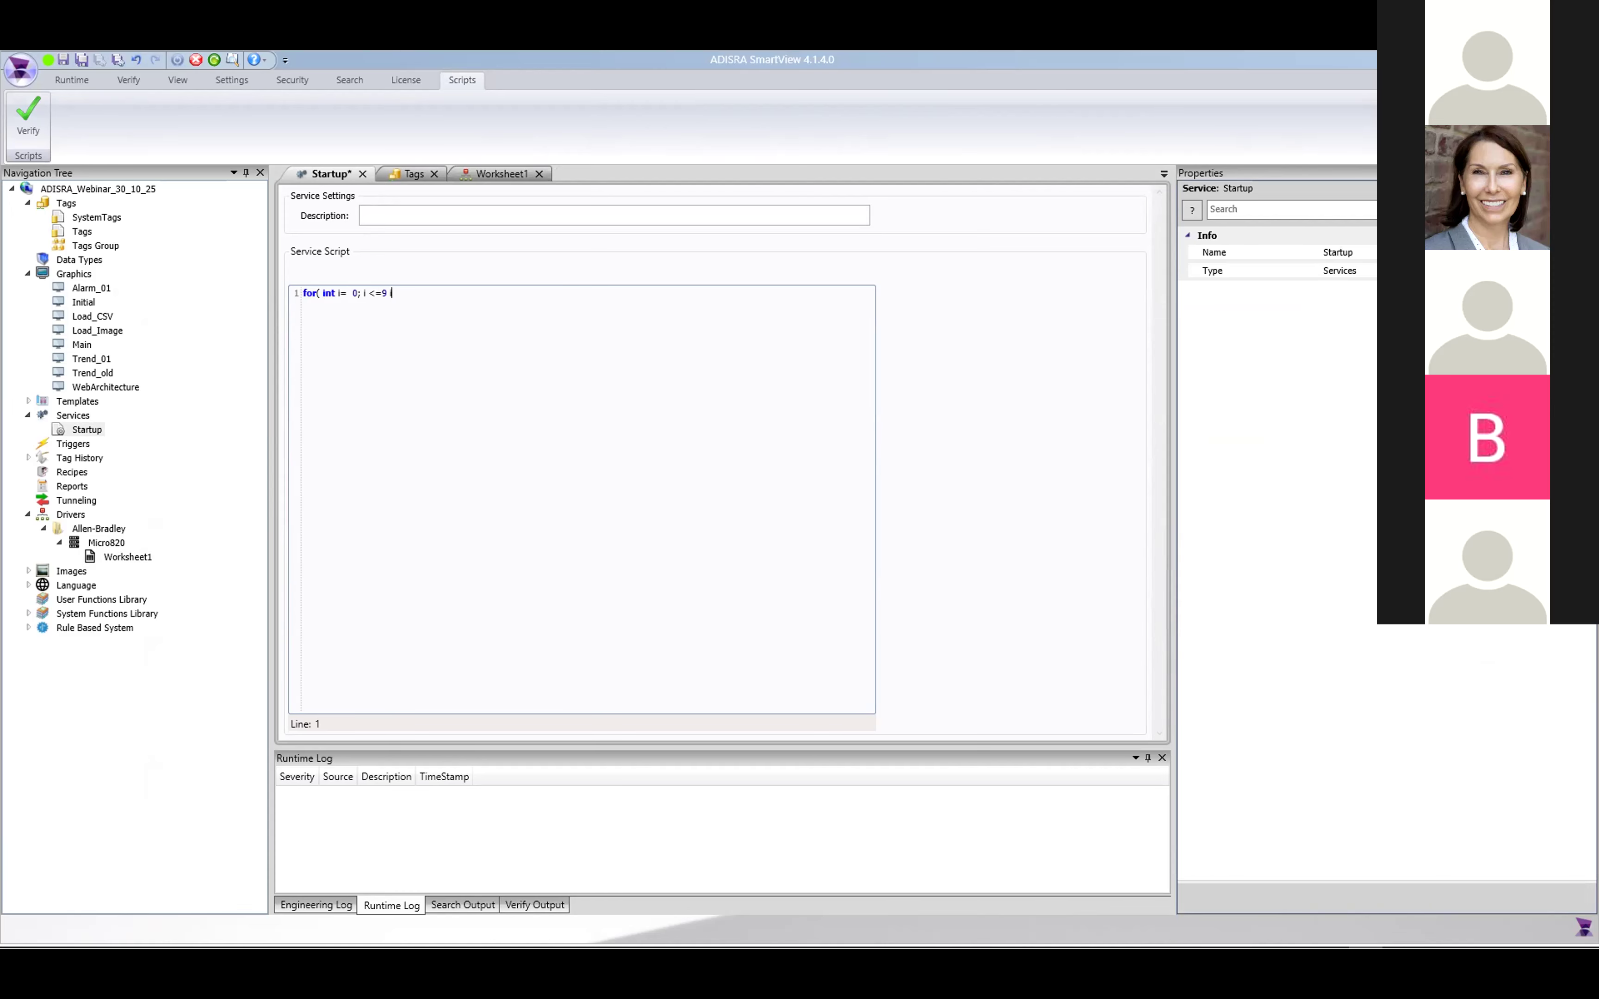
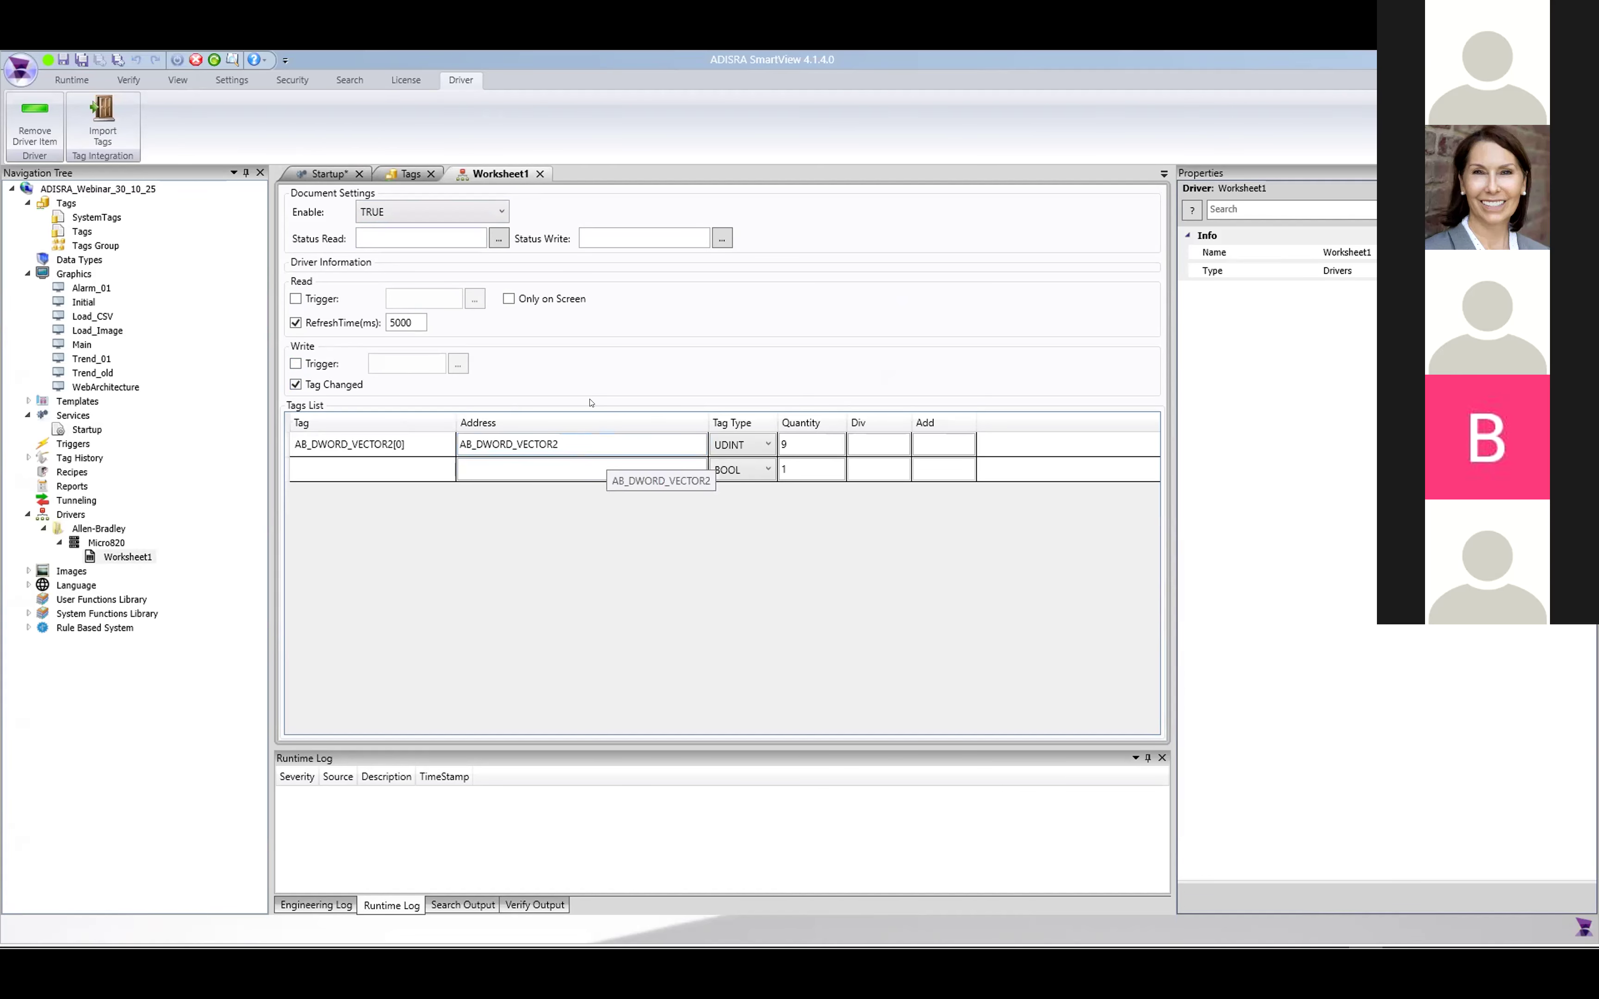
# - Return to the Startup script, then close the Startup, Worksheet1 and Tags documents
pyautogui.click(327, 174)
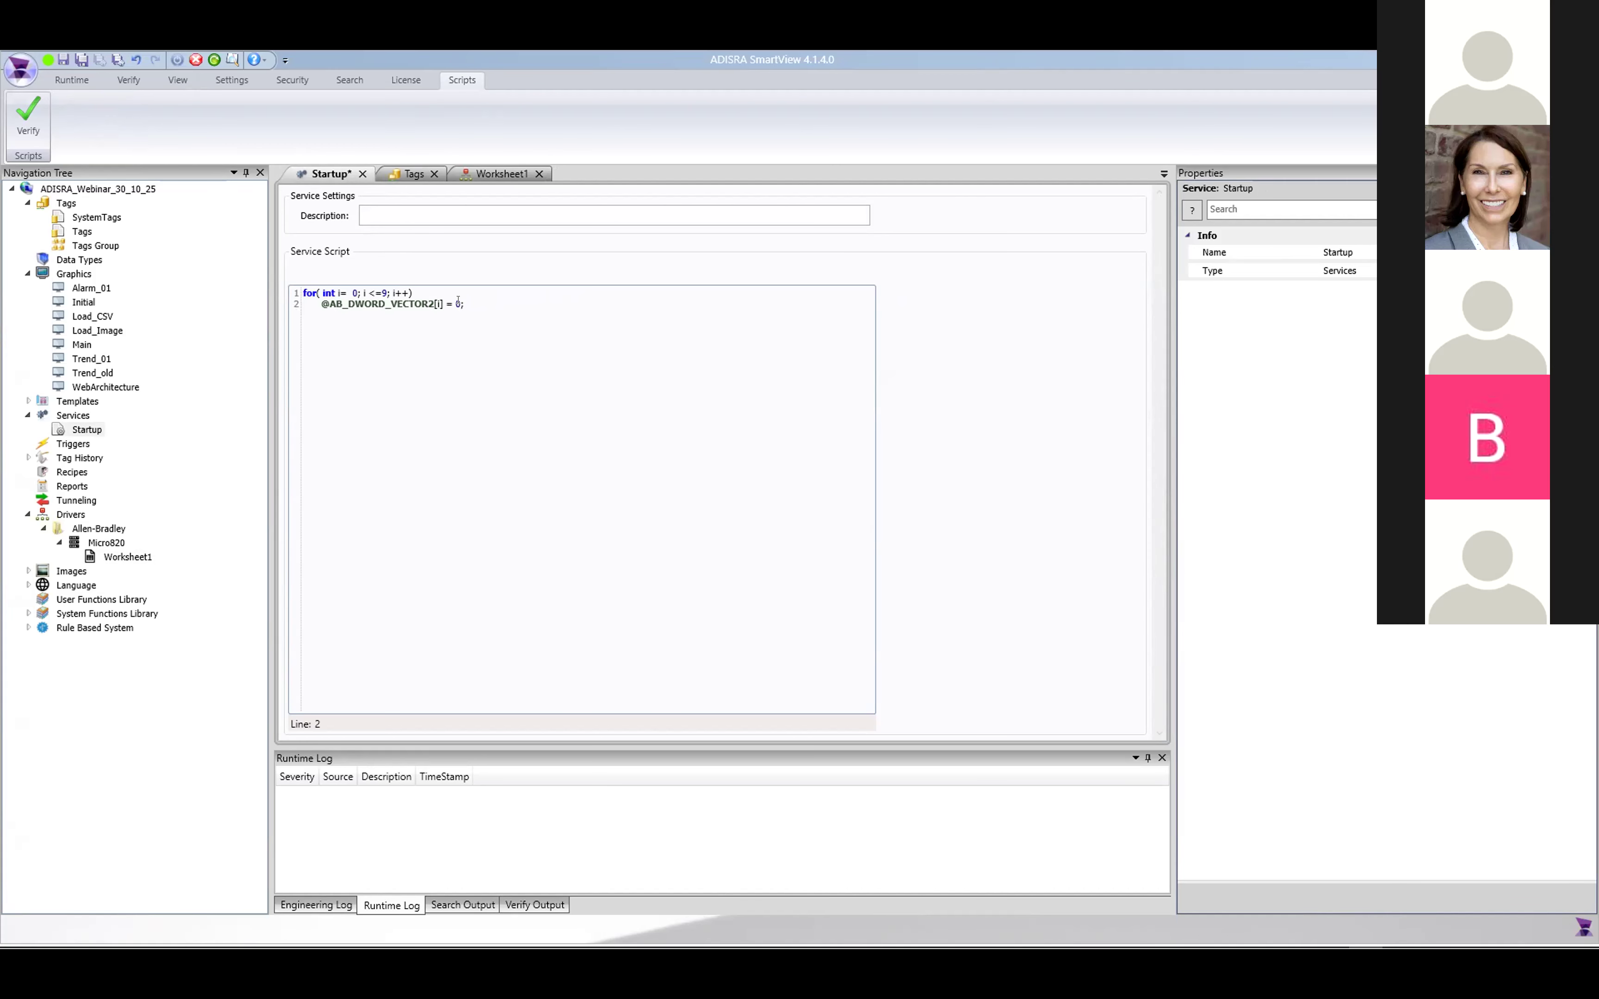
pyautogui.hotkey('ctrl', 'a')
pyautogui.click(518, 325)
pyautogui.click(363, 175)
pyautogui.click(831, 544)
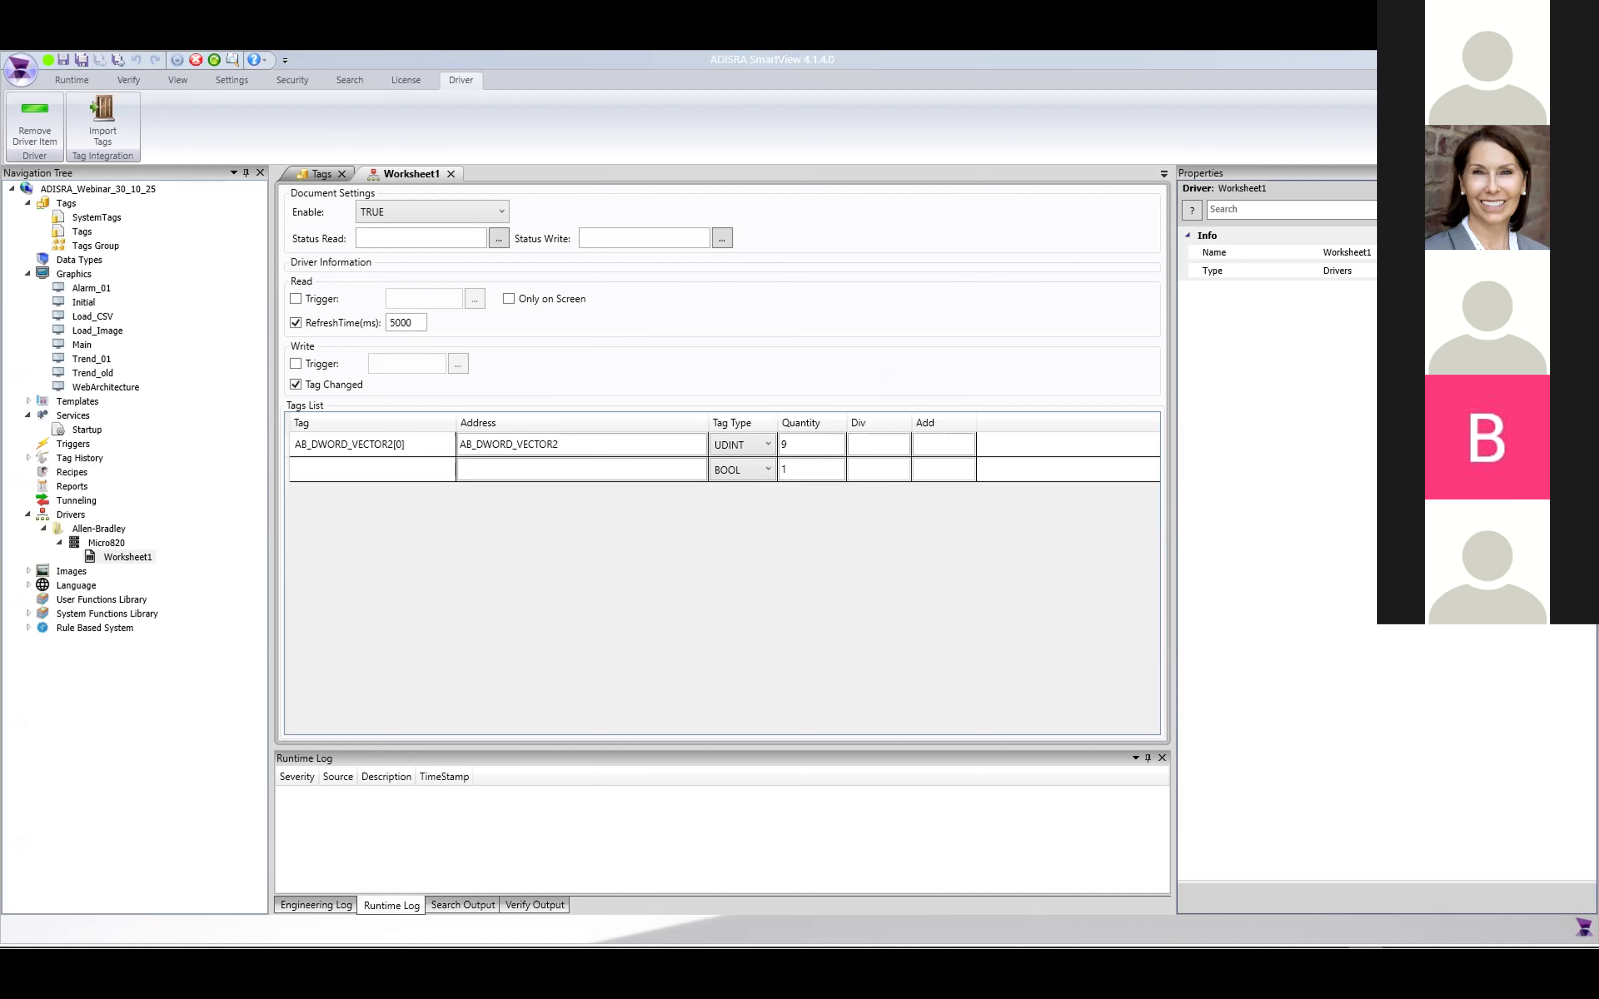
pyautogui.click(451, 175)
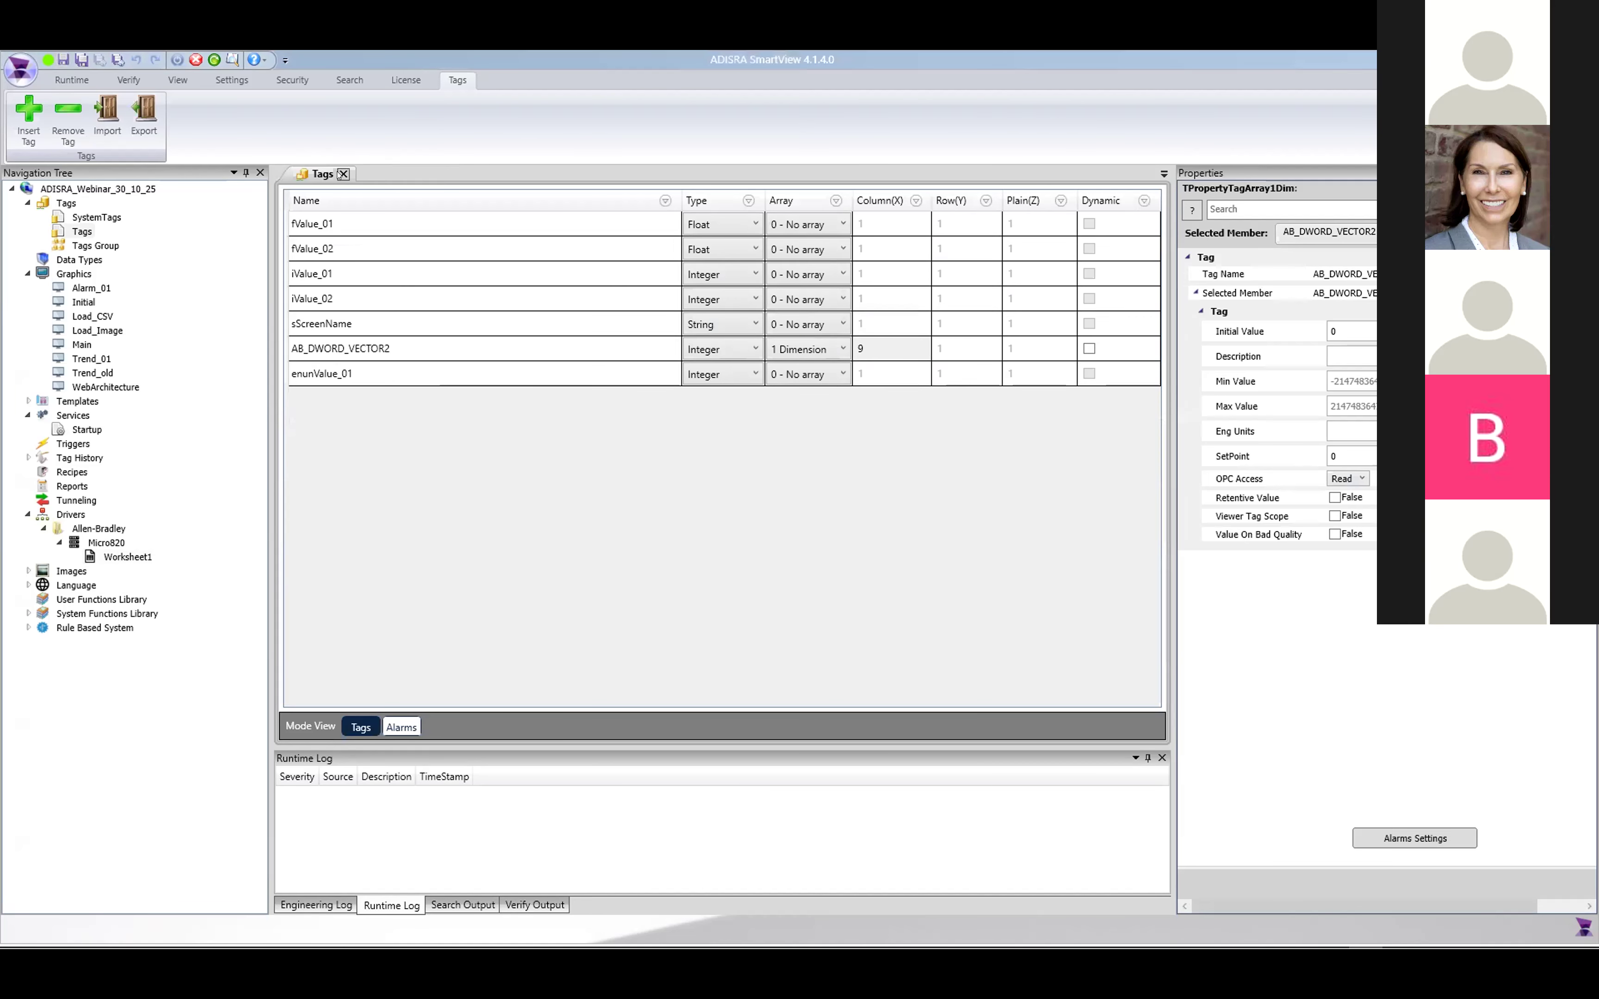
pyautogui.click(342, 174)
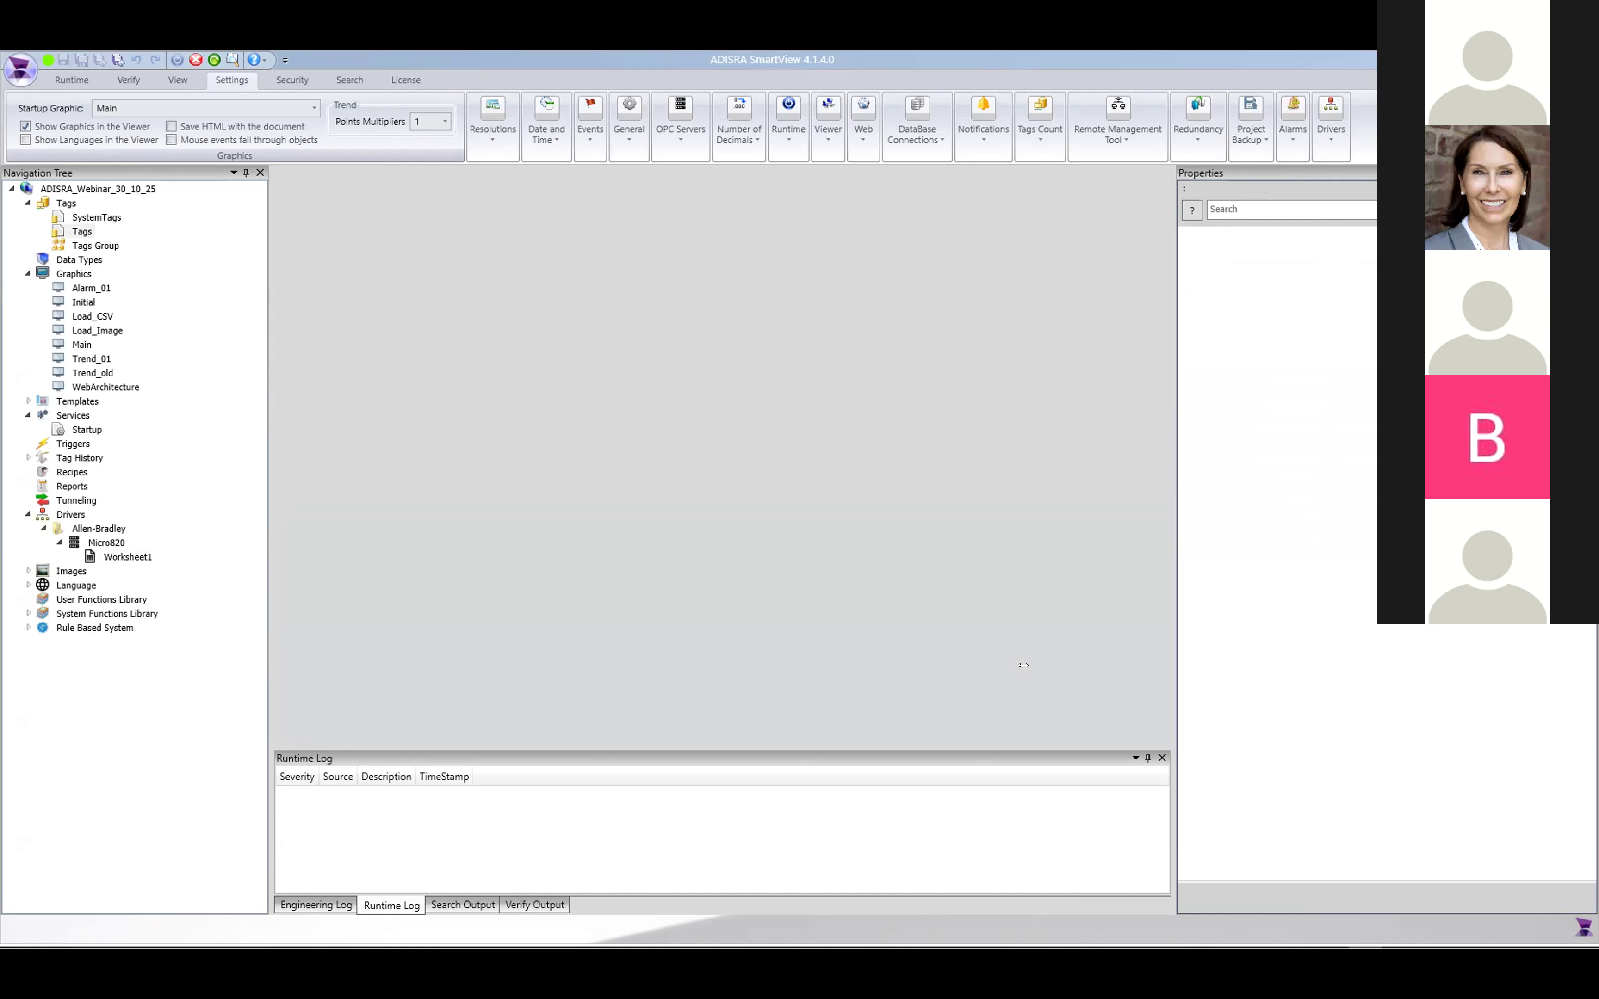
pyautogui.press('super')
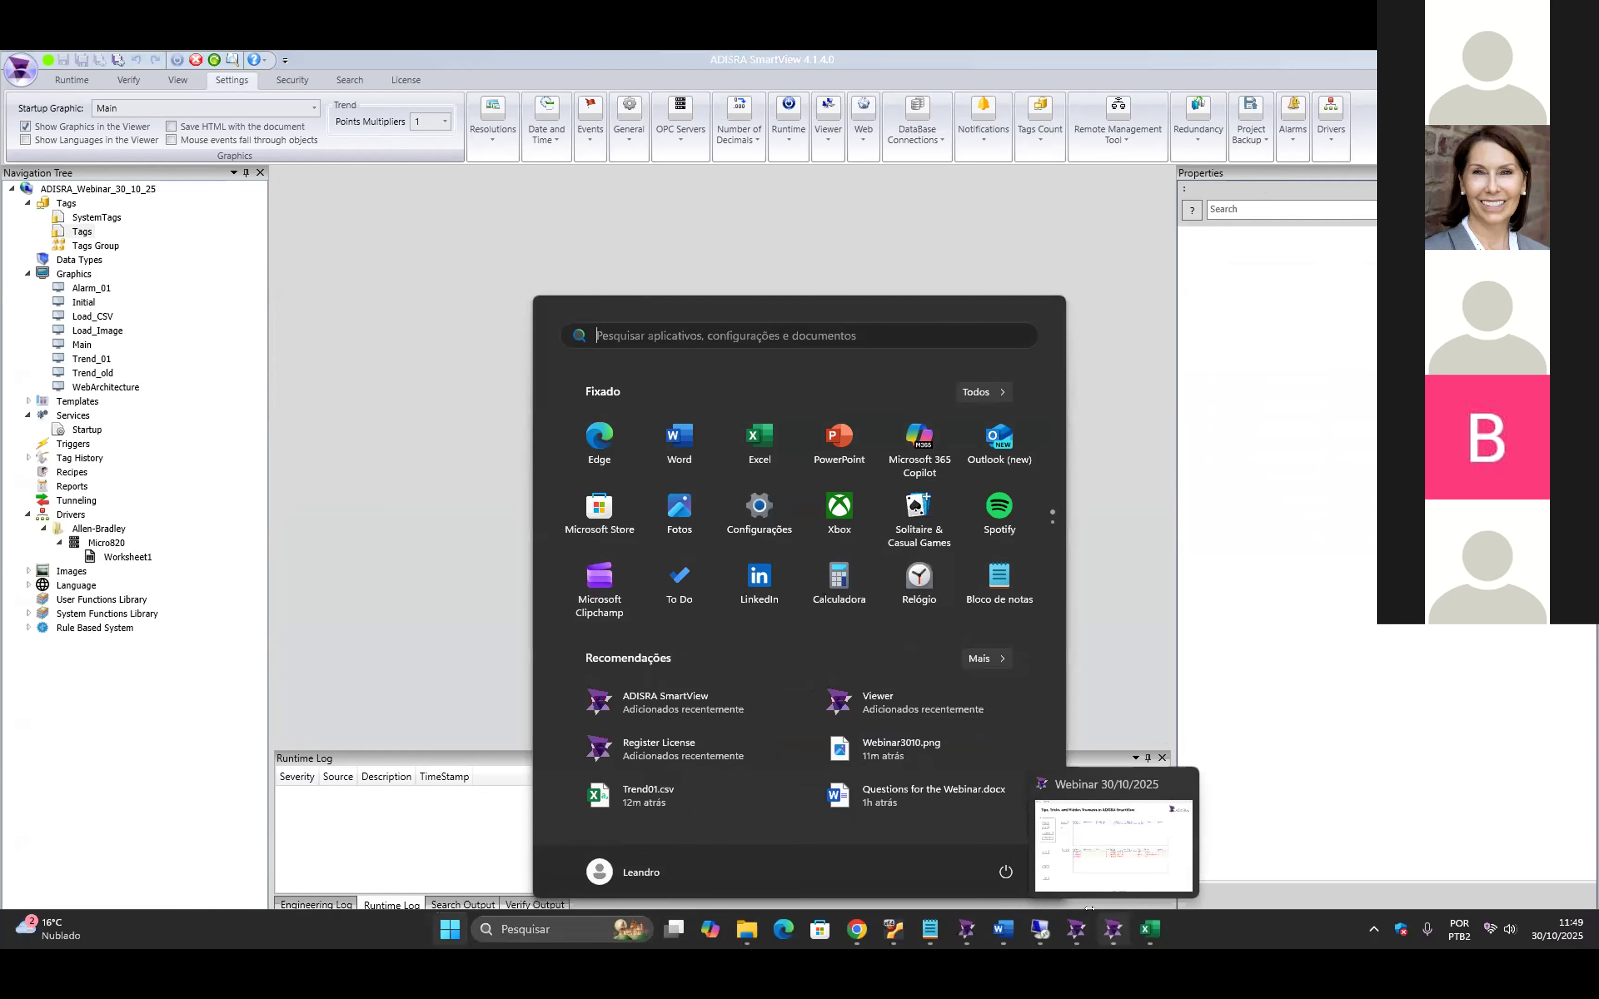
pyautogui.click(1126, 643)
pyautogui.click(1096, 135)
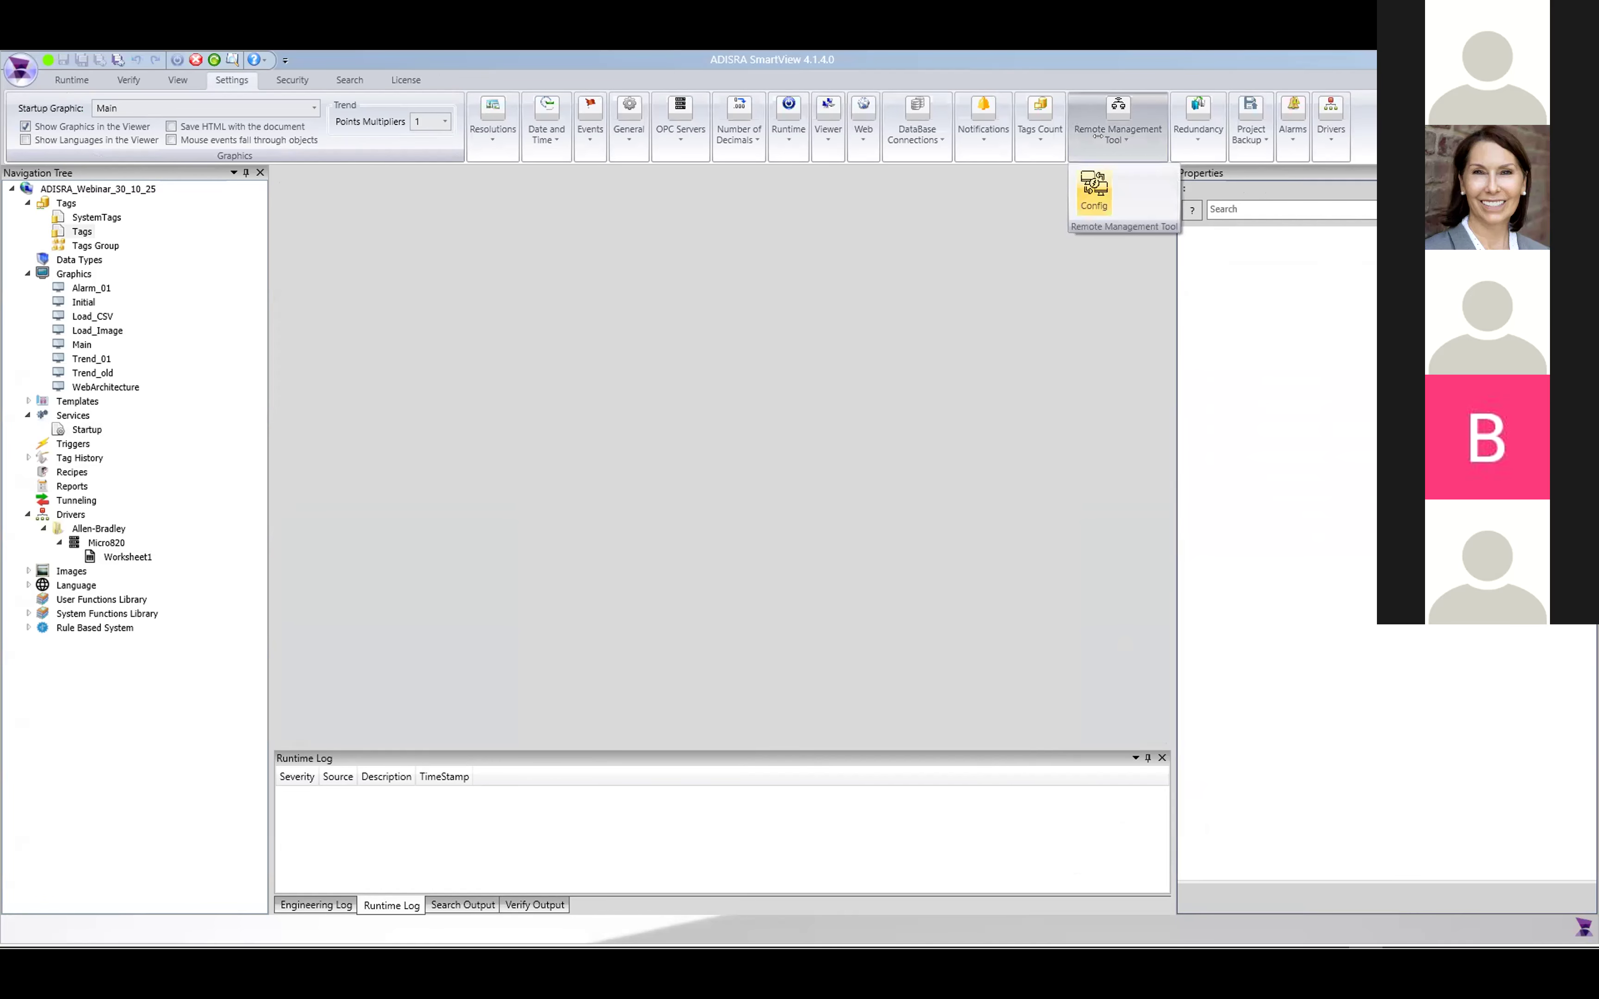
pyautogui.click(1093, 188)
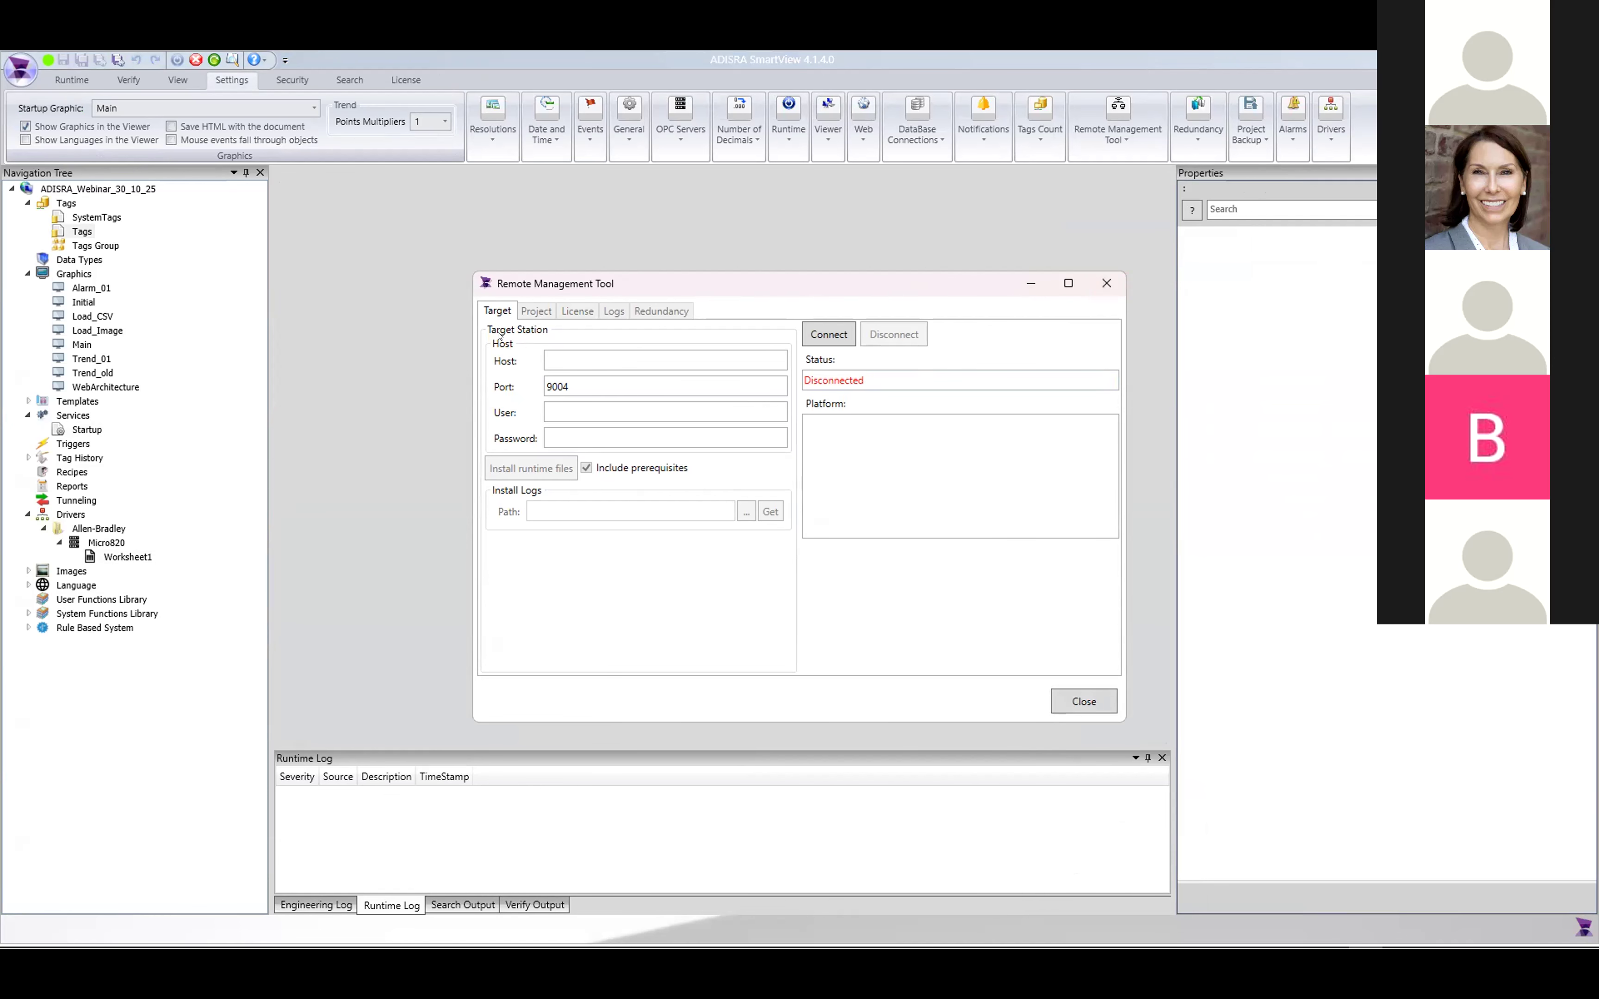
pyautogui.click(1074, 704)
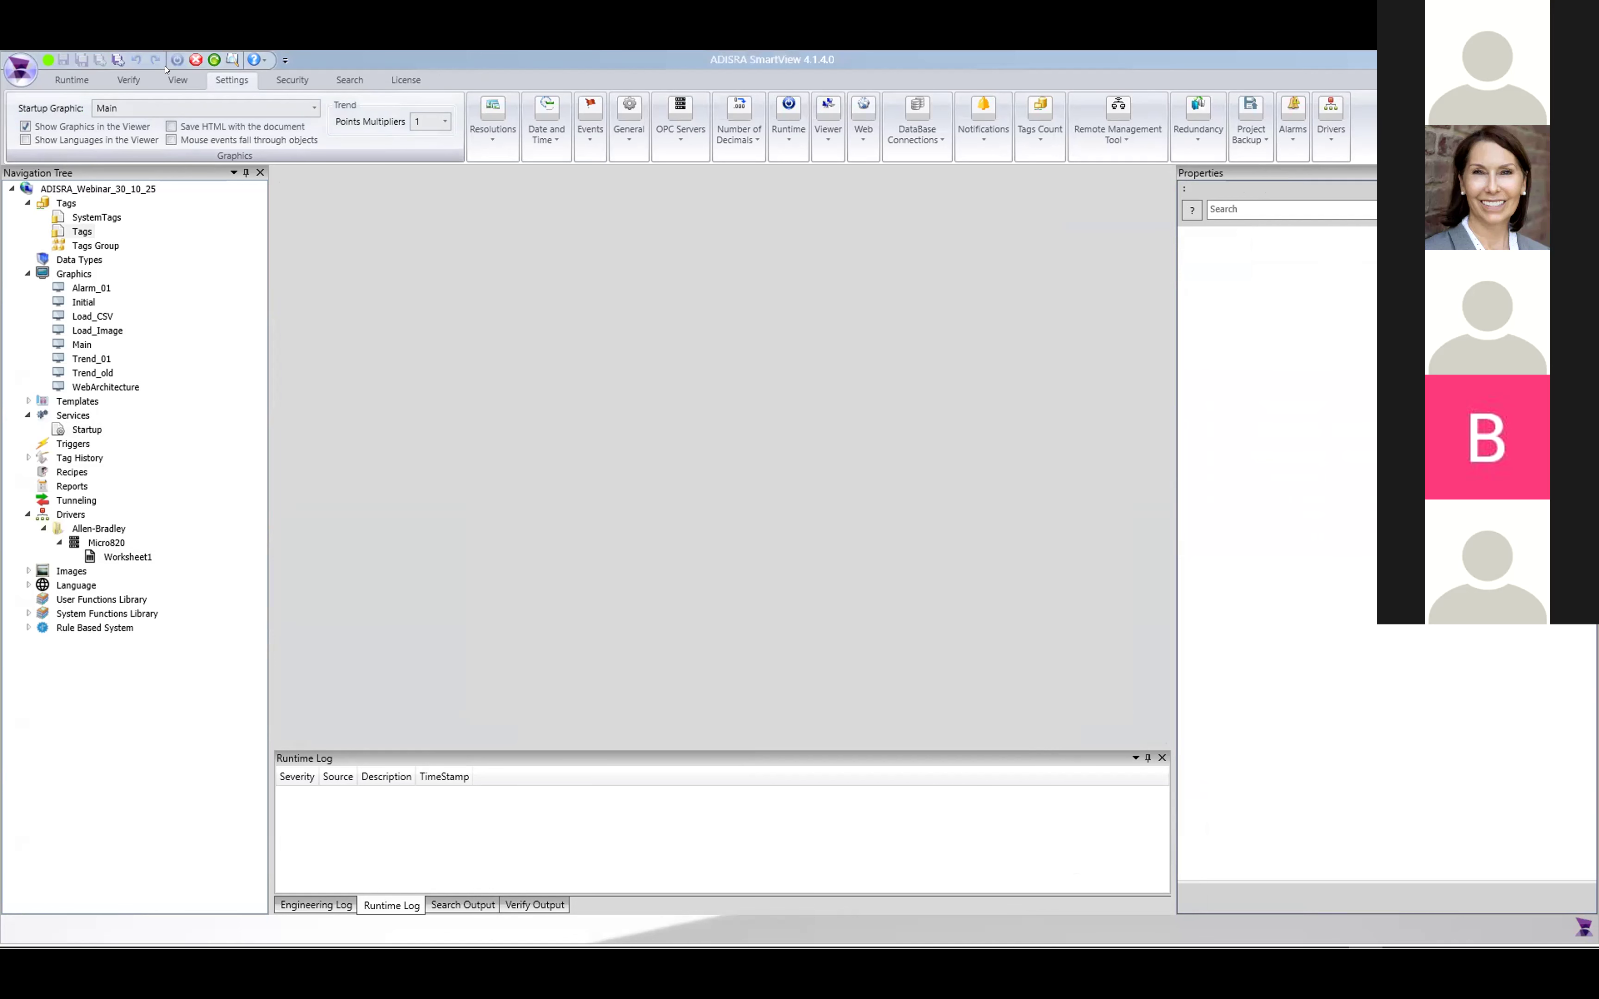
# - Stop the runtime and open the ADISRA_SmartViewDemo project
pyautogui.click(194, 60)
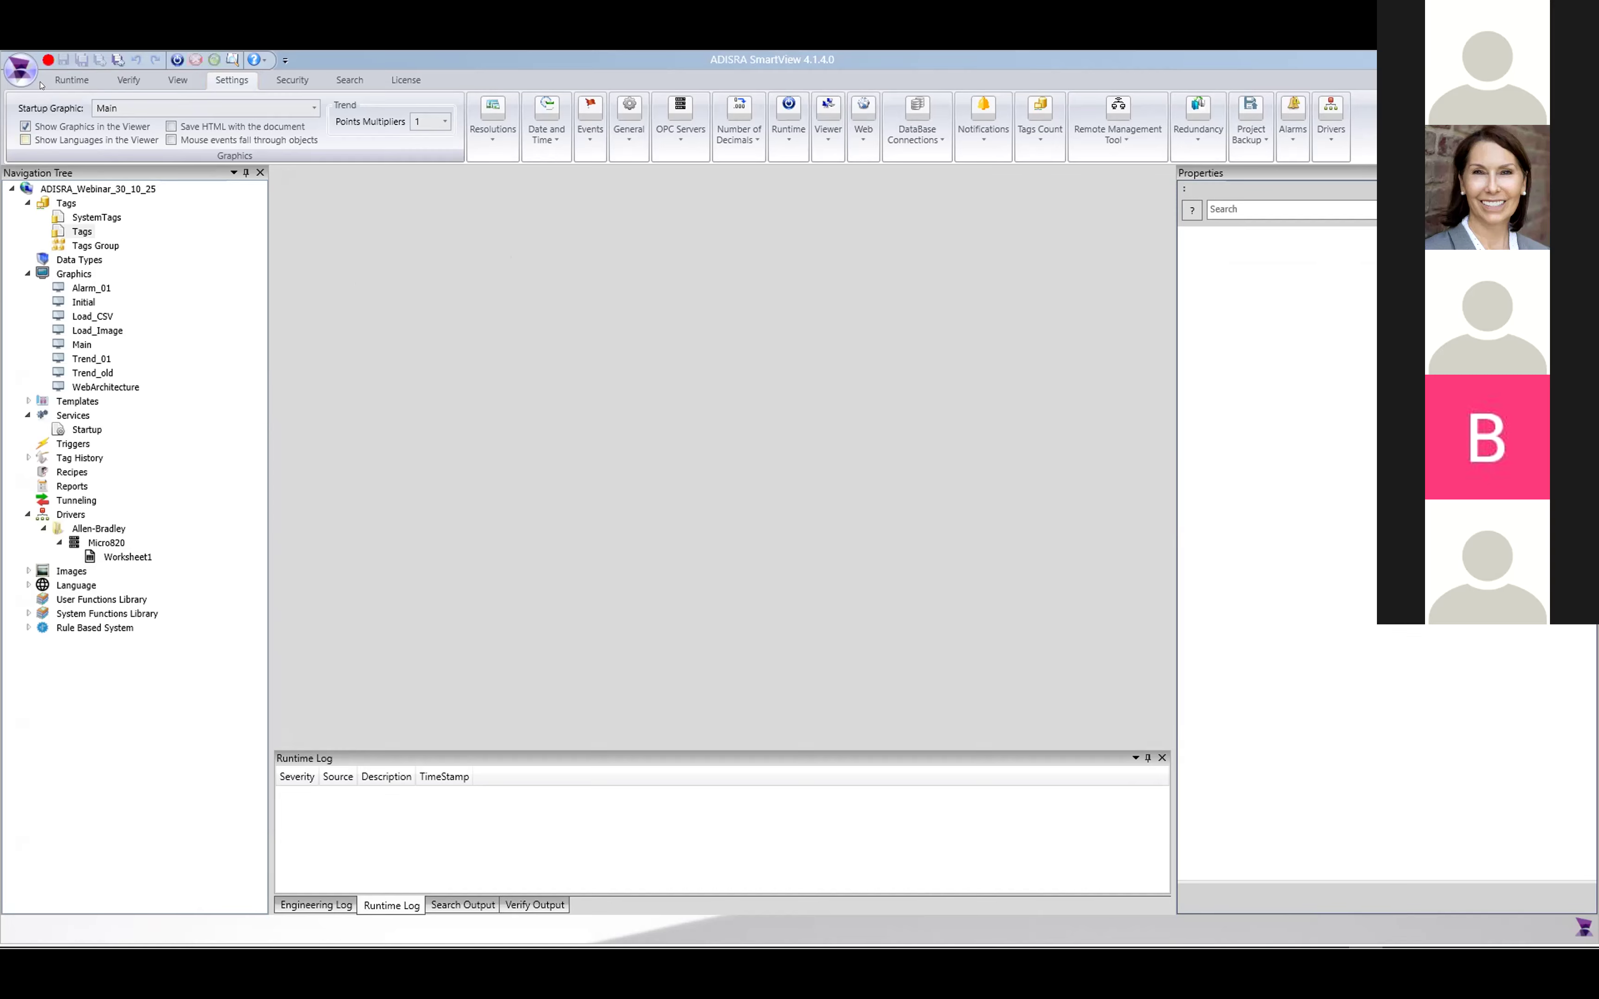
pyautogui.click(25, 72)
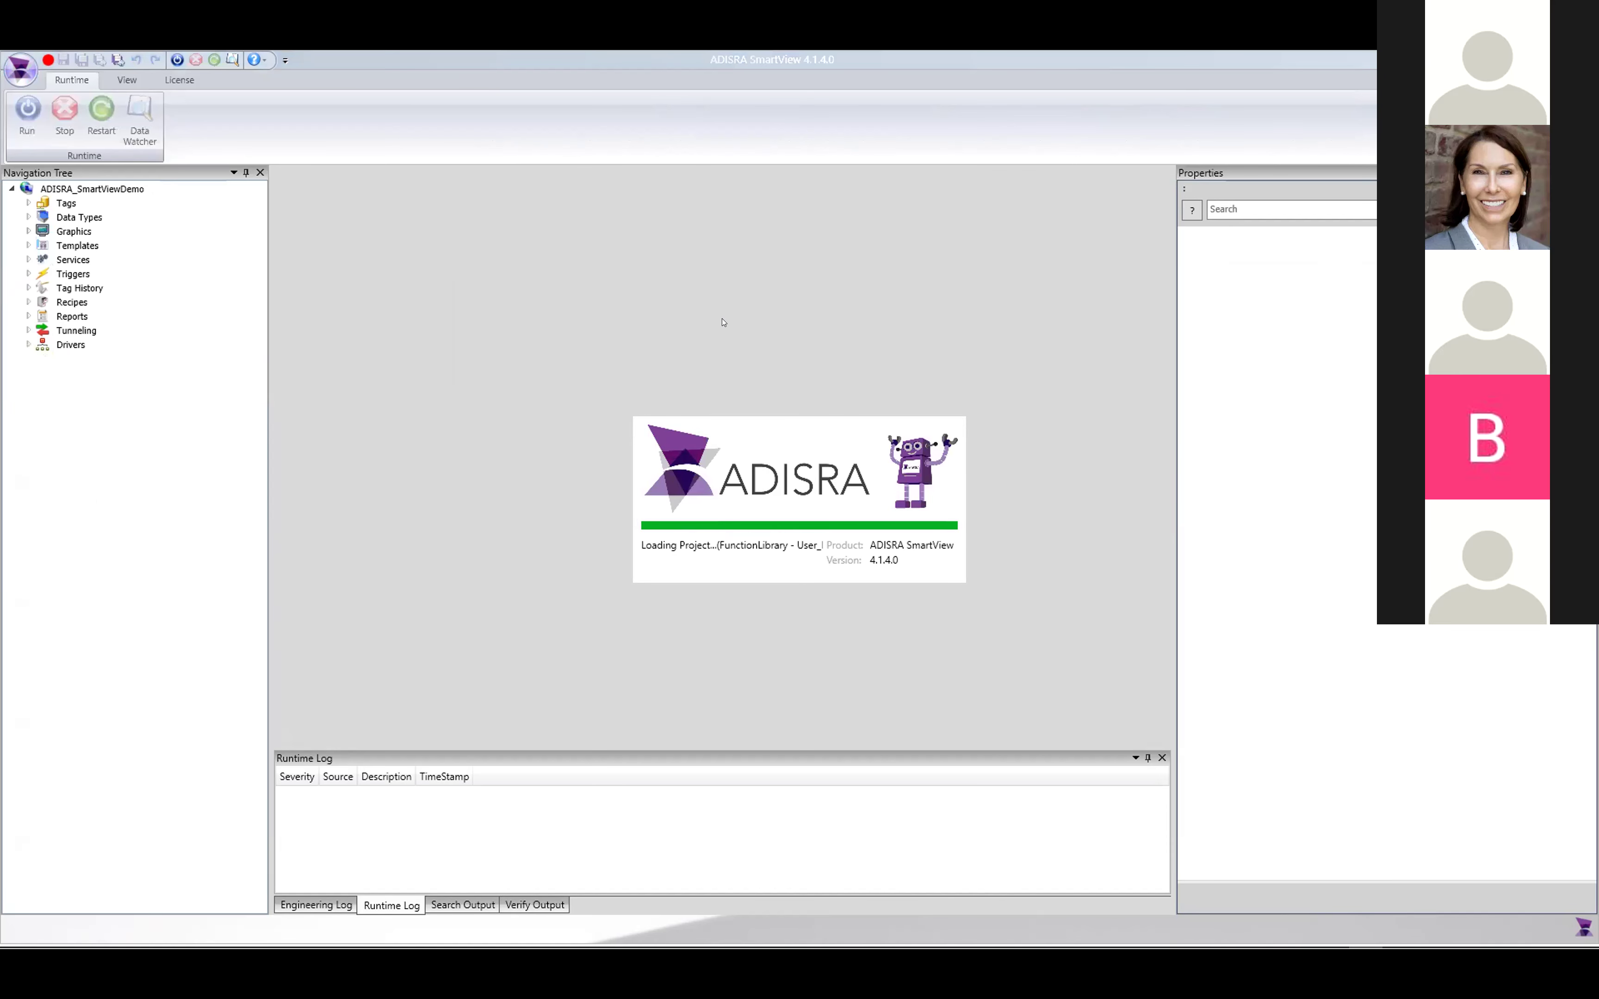
# - Connect the Remote Management Tool to the target station at host 192.168.15.5, port 9004
pyautogui.click(1098, 135)
pyautogui.click(1095, 185)
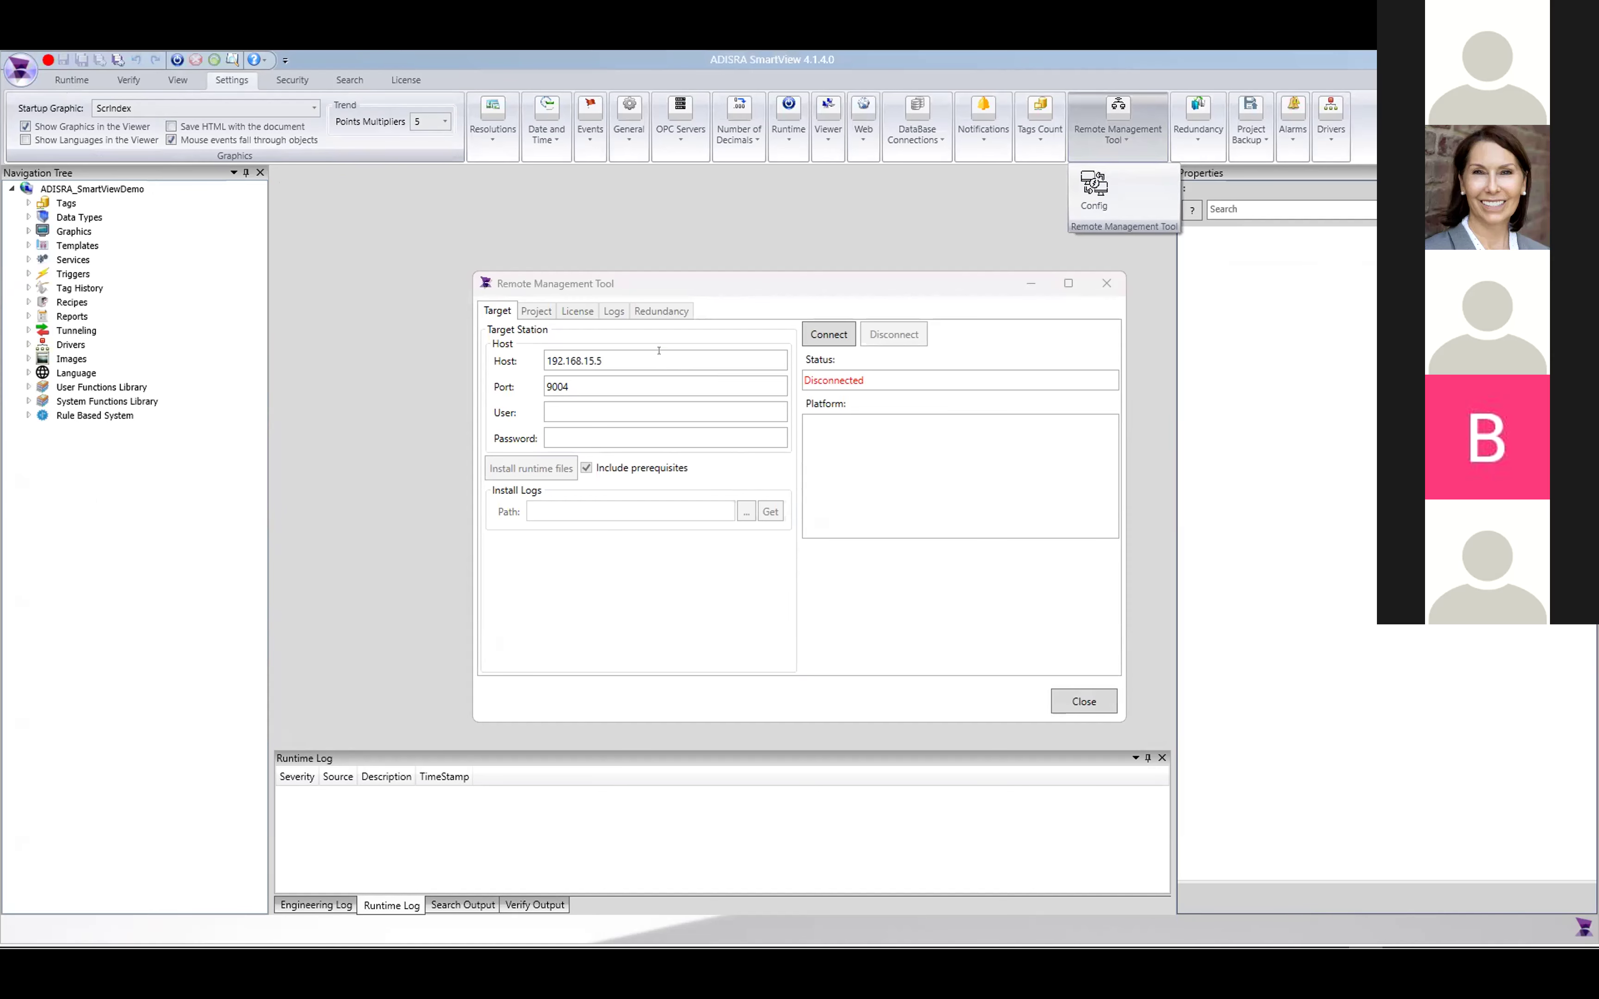
pyautogui.click(655, 357)
pyautogui.doubleClick(610, 351)
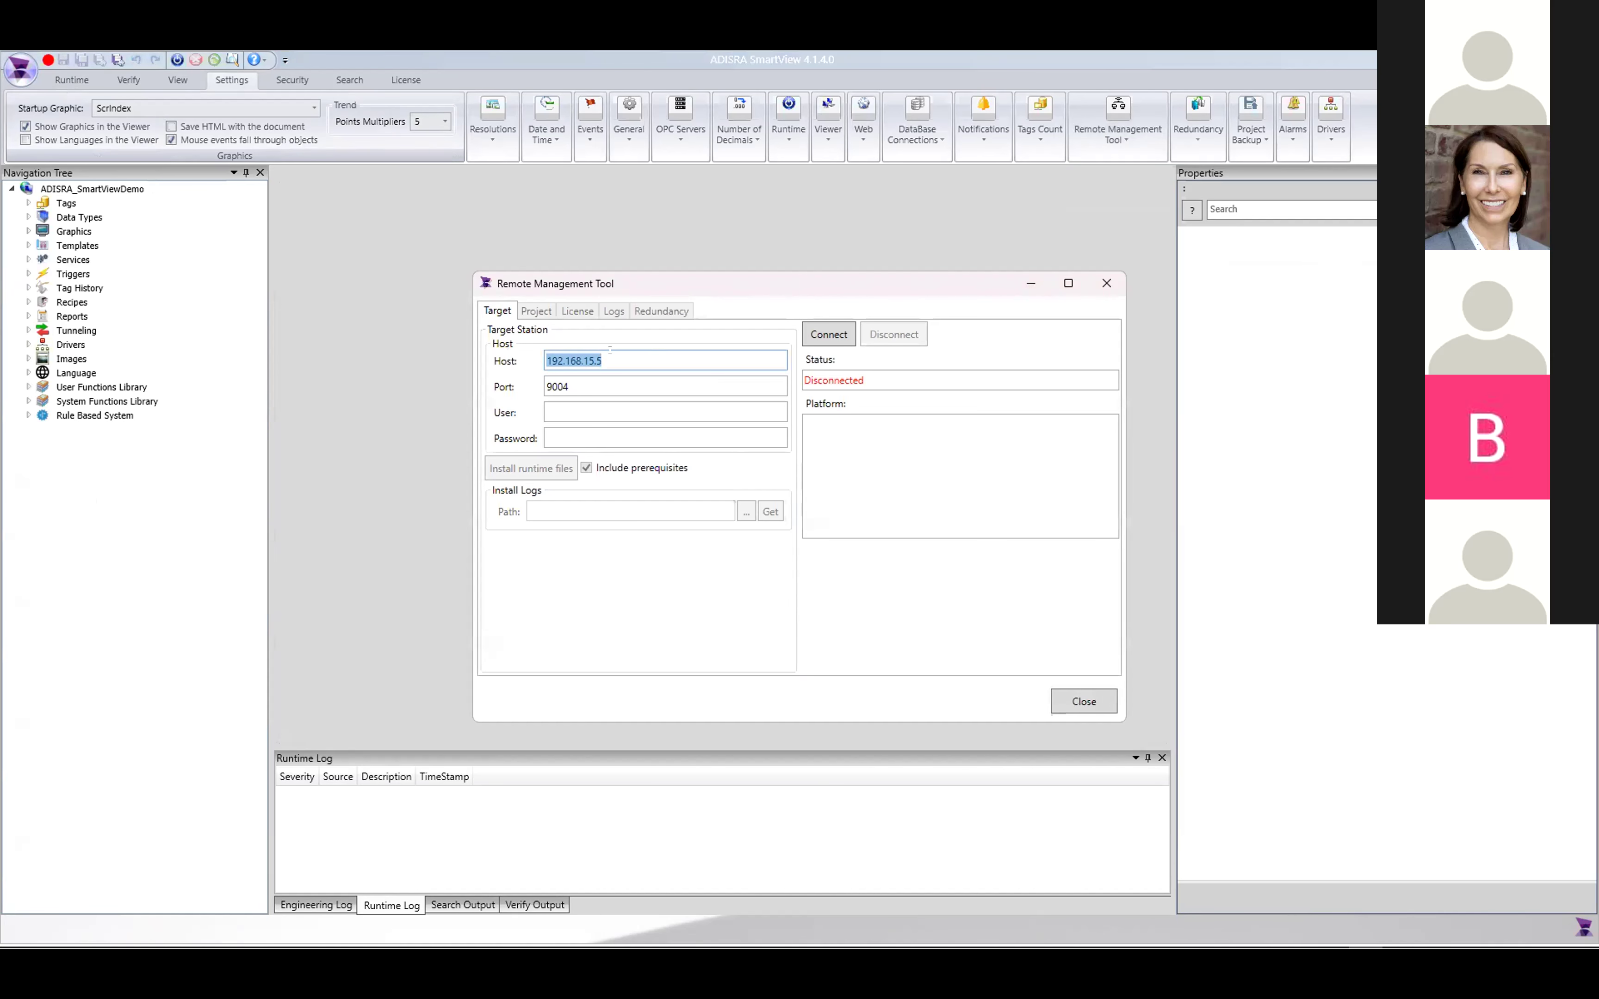
pyautogui.click(610, 351)
pyautogui.click(563, 389)
pyautogui.doubleClick(563, 389)
pyautogui.click(563, 388)
pyautogui.doubleClick(563, 388)
pyautogui.click(563, 388)
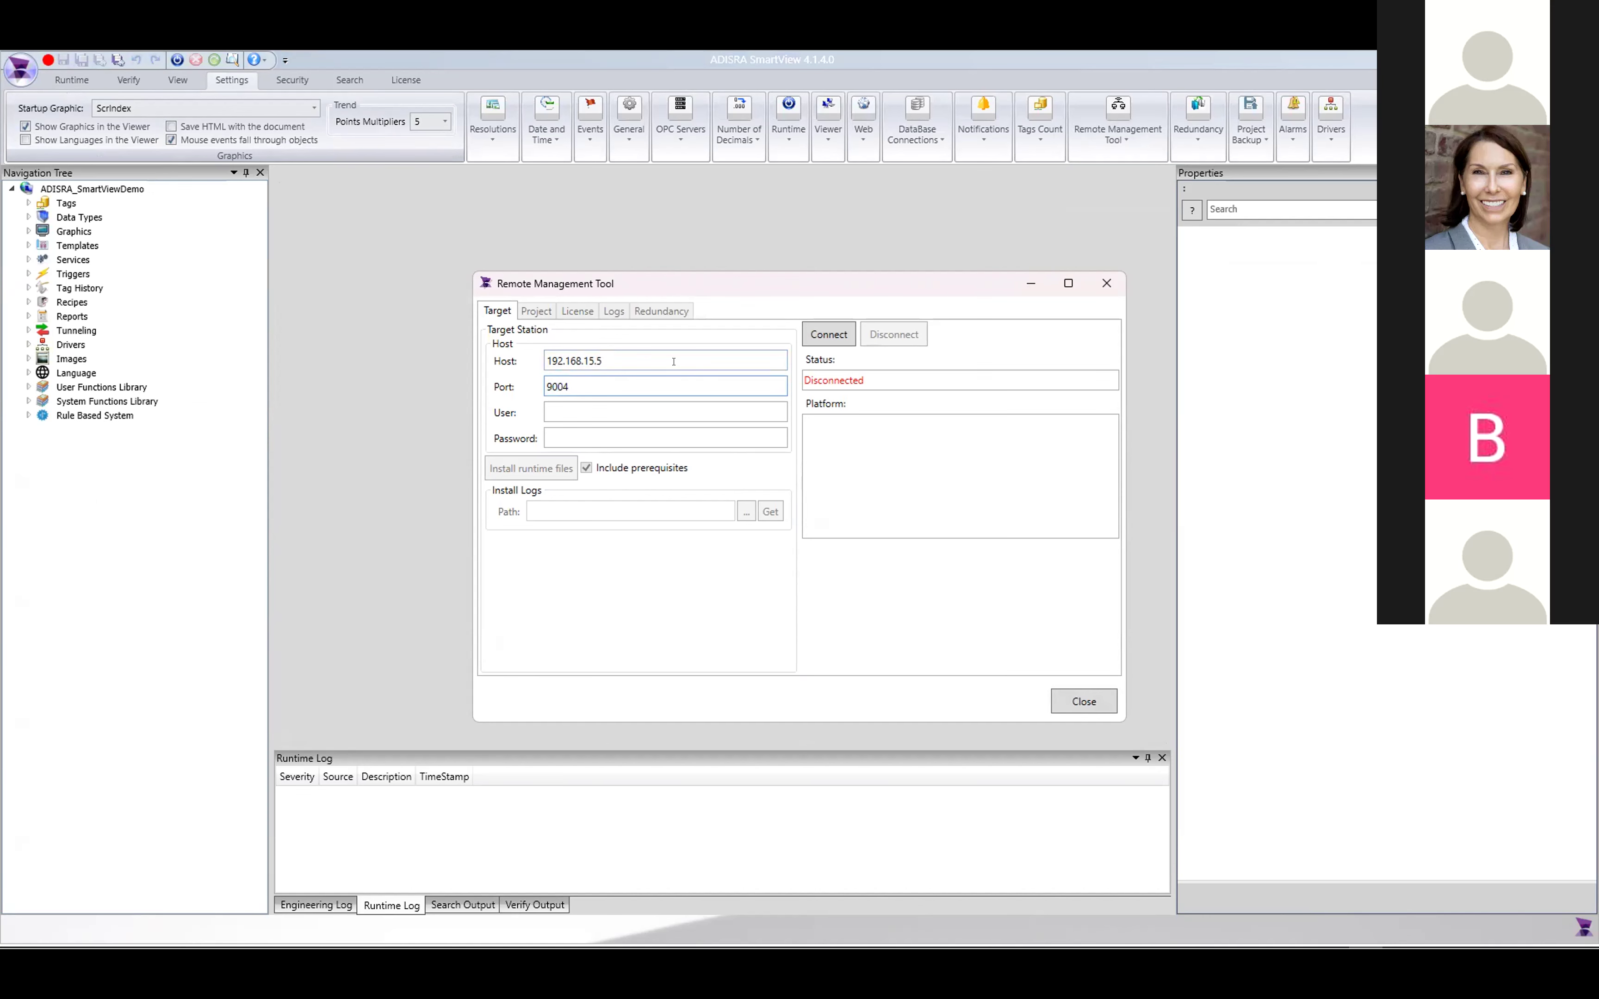
pyautogui.click(823, 324)
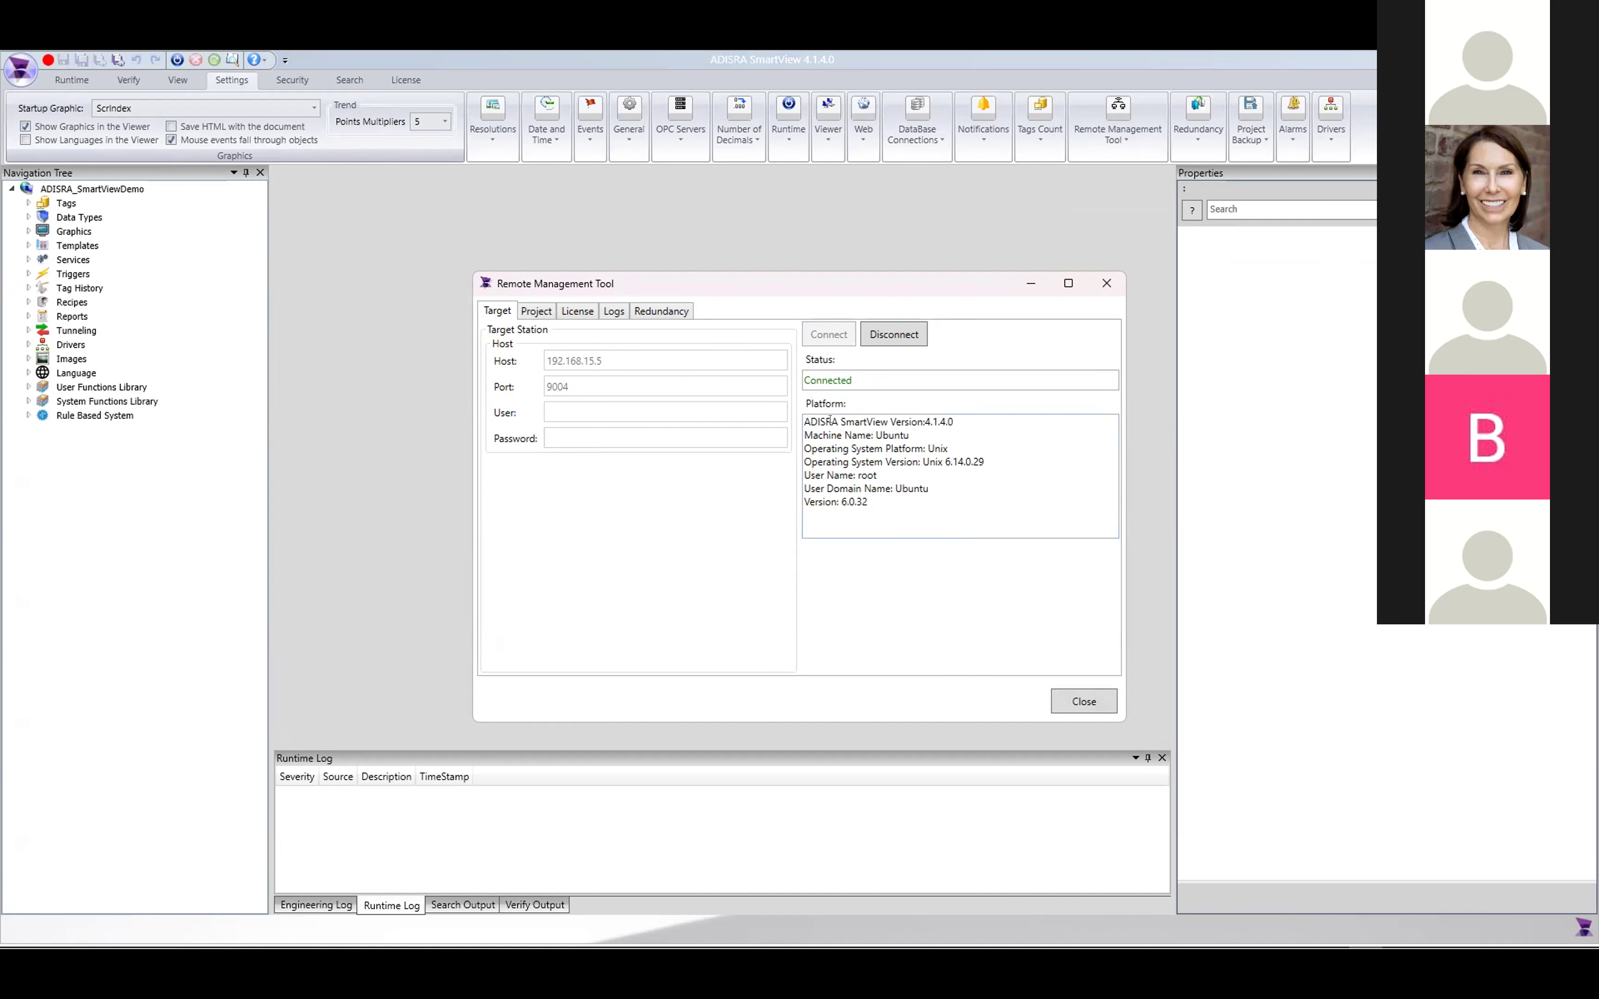
# - Examine the connected station's platform details, including its SmartView version, machine name and operating system
pyautogui.moveTo(912, 430); pyautogui.dragTo(749, 418)
pyautogui.click(925, 431)
pyautogui.moveTo(950, 444); pyautogui.dragTo(803, 431)
pyautogui.click(964, 419)
pyautogui.moveTo(963, 415)
pyautogui.mouseDown()
pyautogui.moveTo(804, 423)
pyautogui.moveTo(965, 416)
pyautogui.mouseUp()
pyautogui.click(843, 420)
pyautogui.click(966, 417)
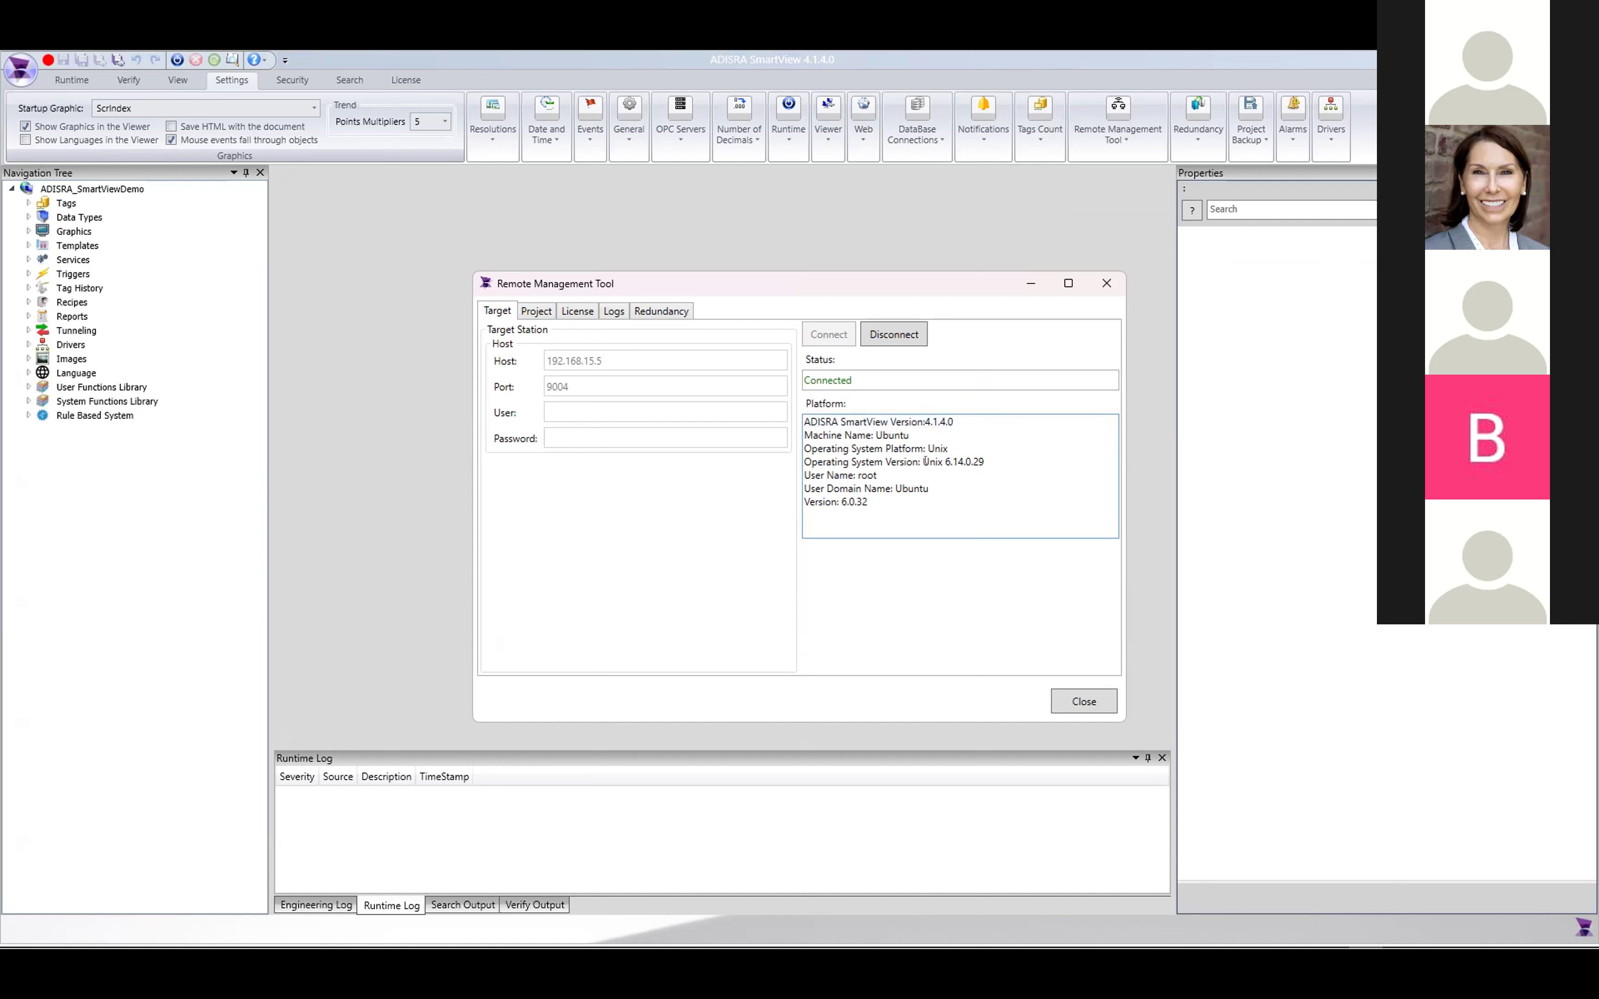
# - Review the local and target project paths for uploading, browsing their folders without changing either selection
pyautogui.click(536, 311)
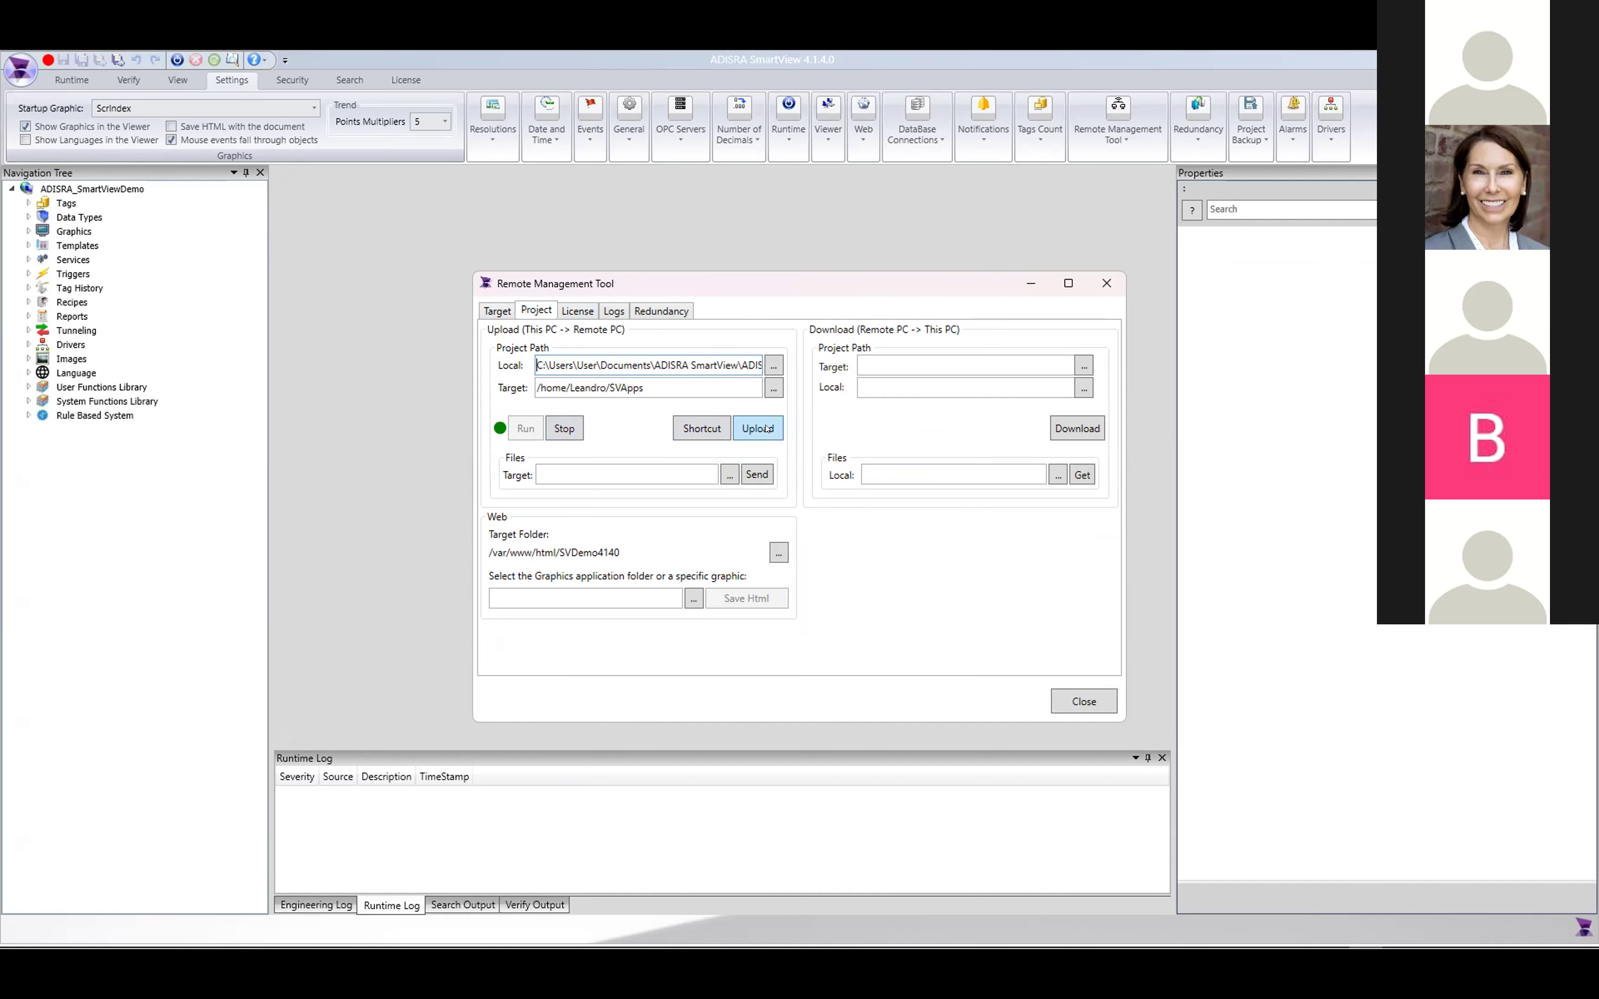
pyautogui.click(775, 365)
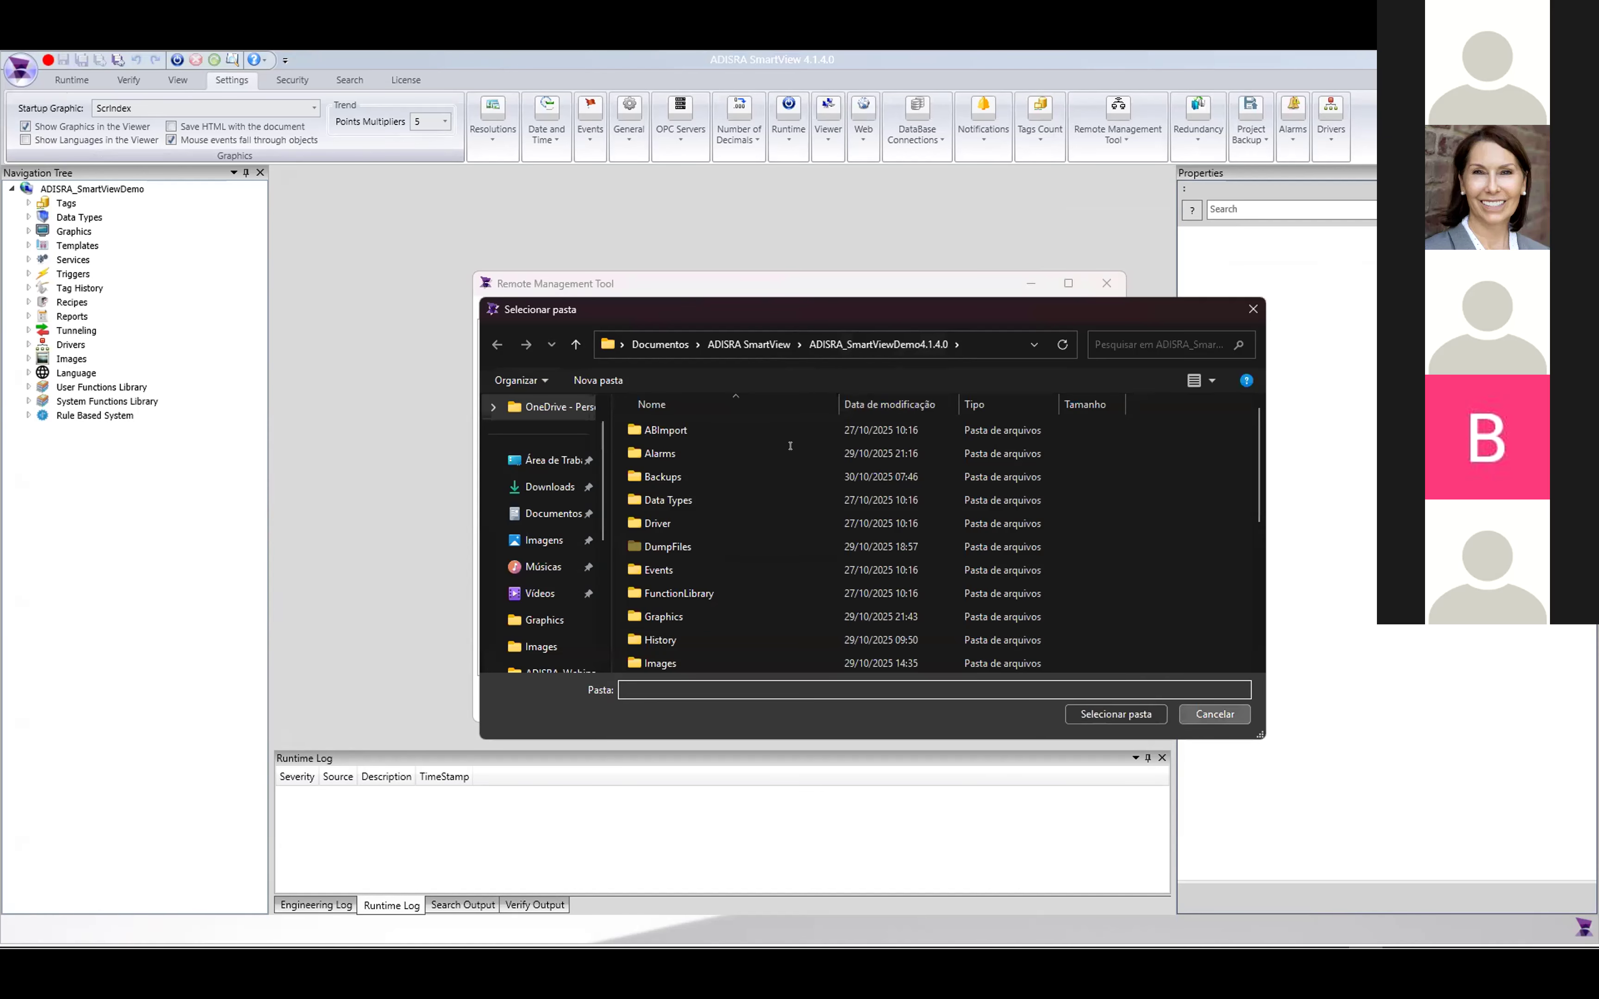
pyautogui.press('Escape')
pyautogui.click(774, 389)
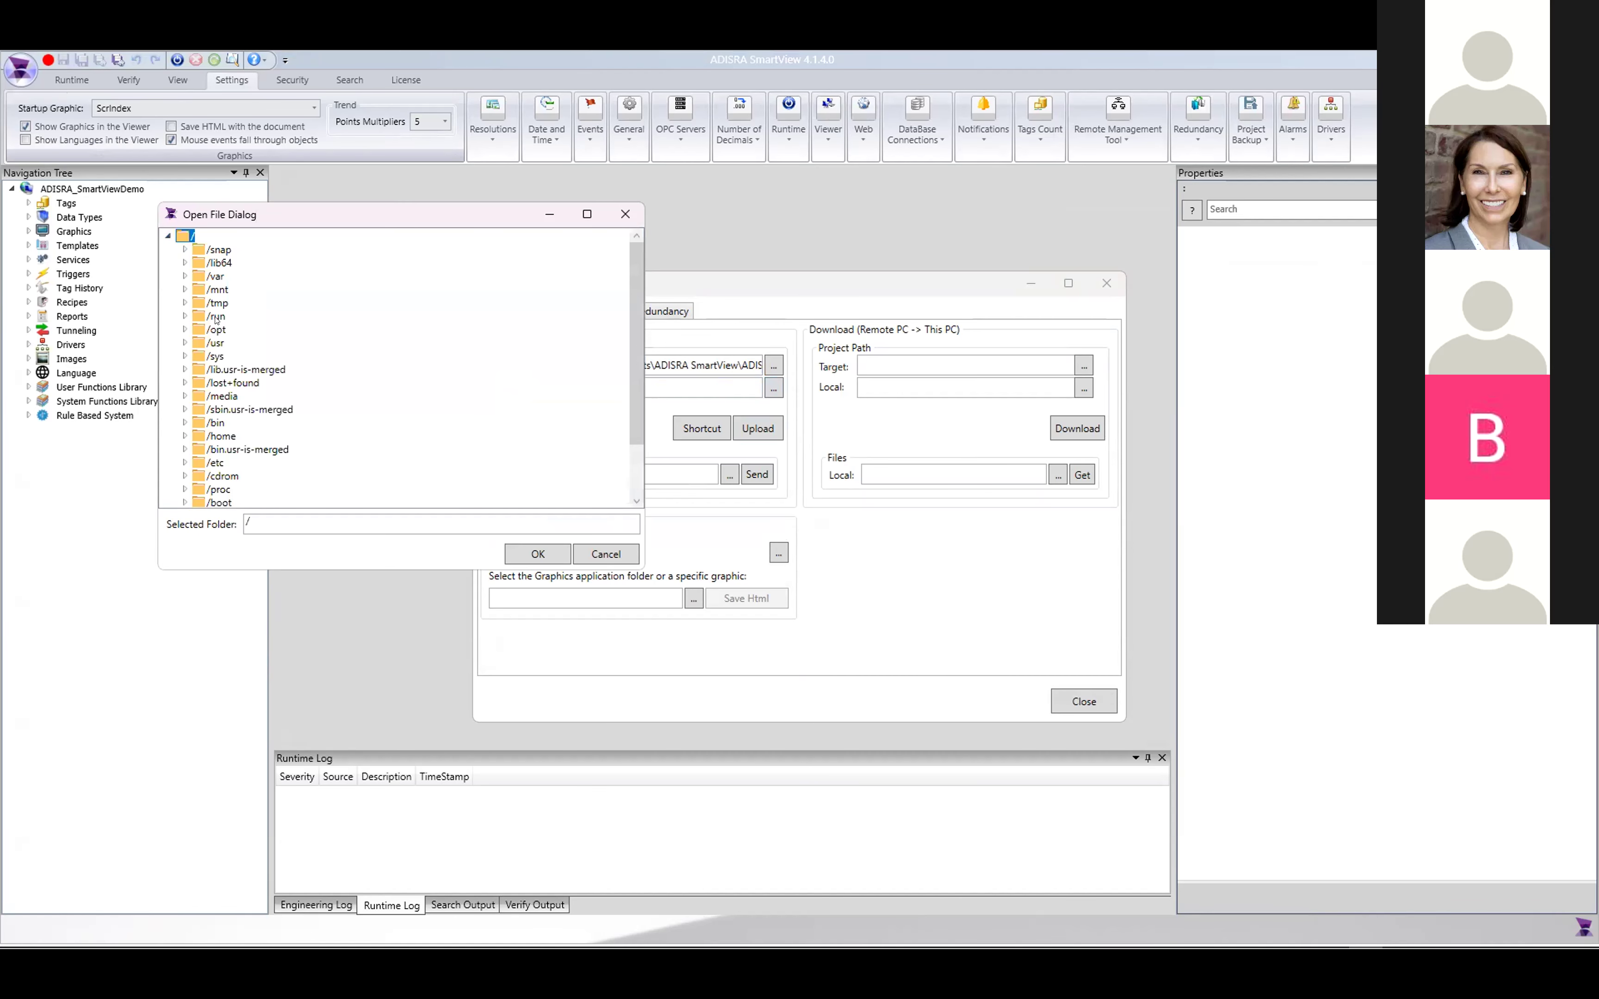
pyautogui.scroll(-2, 229, 334)
pyautogui.click(605, 554)
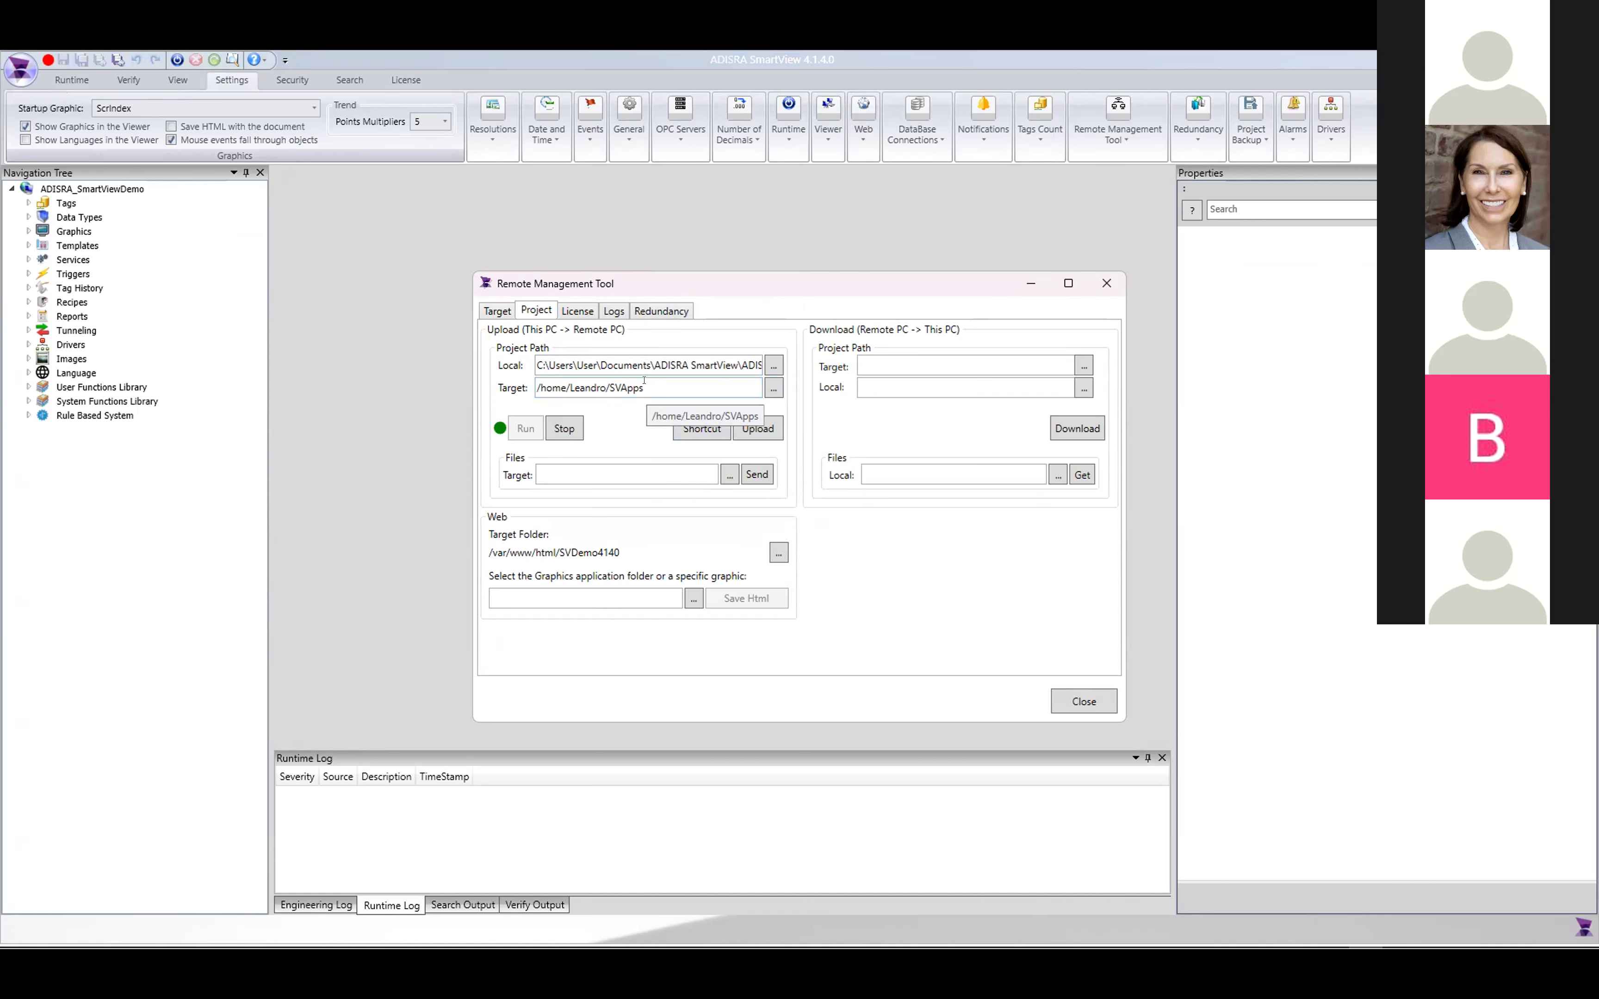
# - Examine the target folder choice for sending files and the fields for downloading projects and files from the remote PC
pyautogui.click(620, 469)
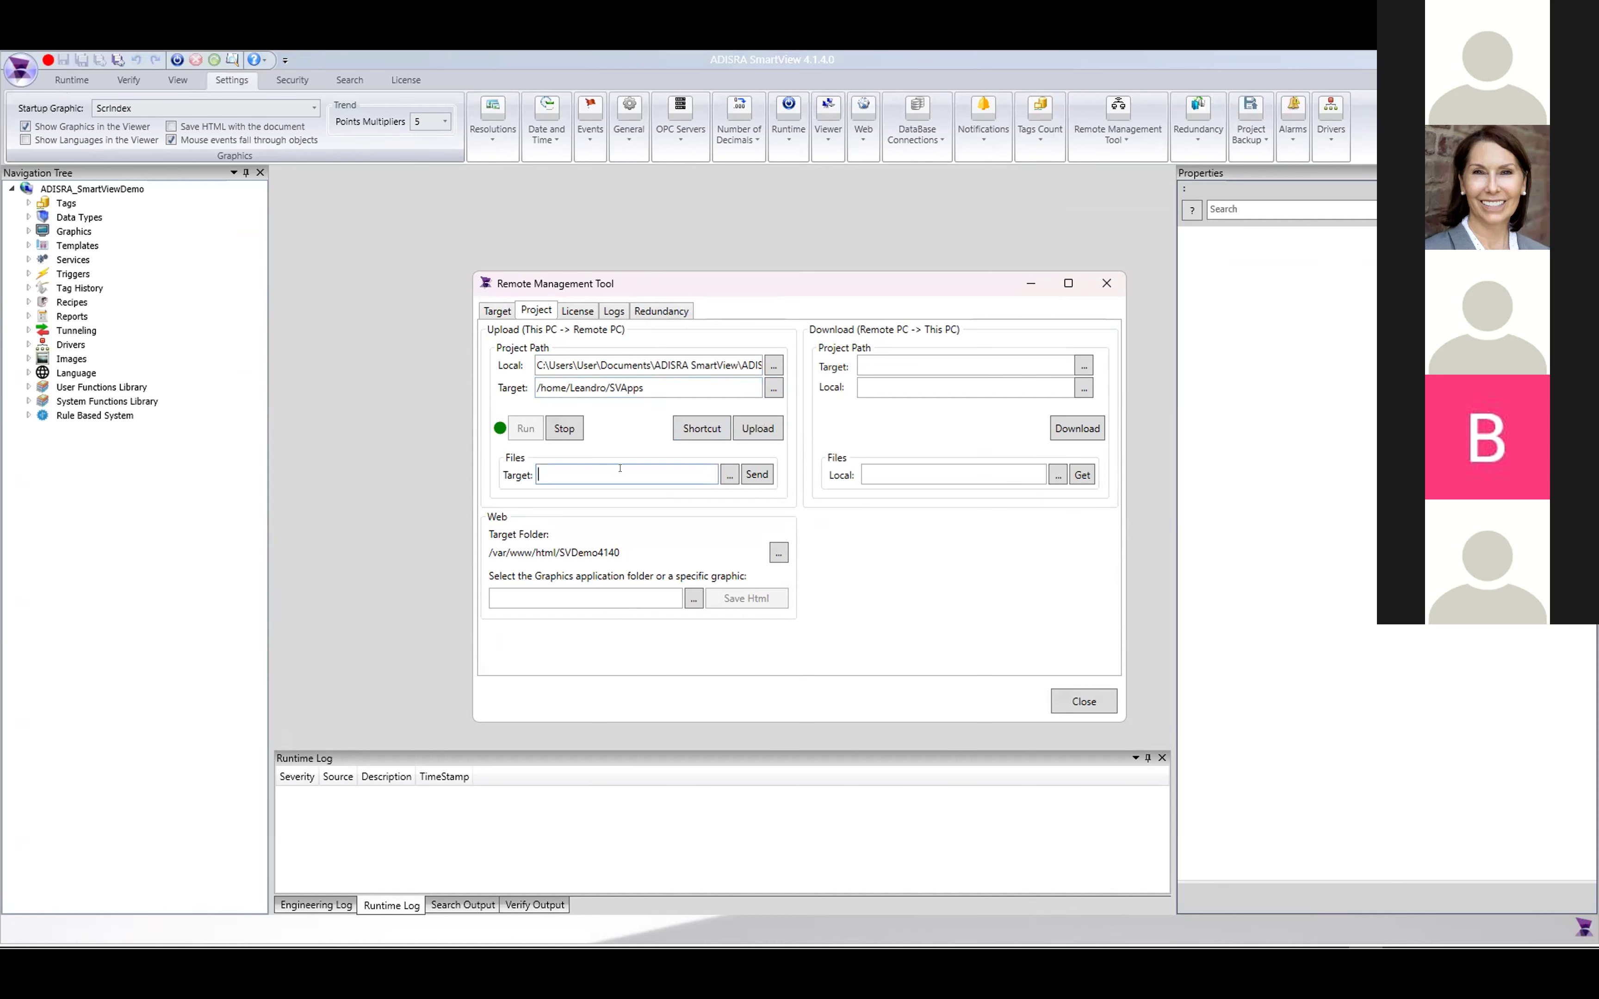
pyautogui.click(727, 471)
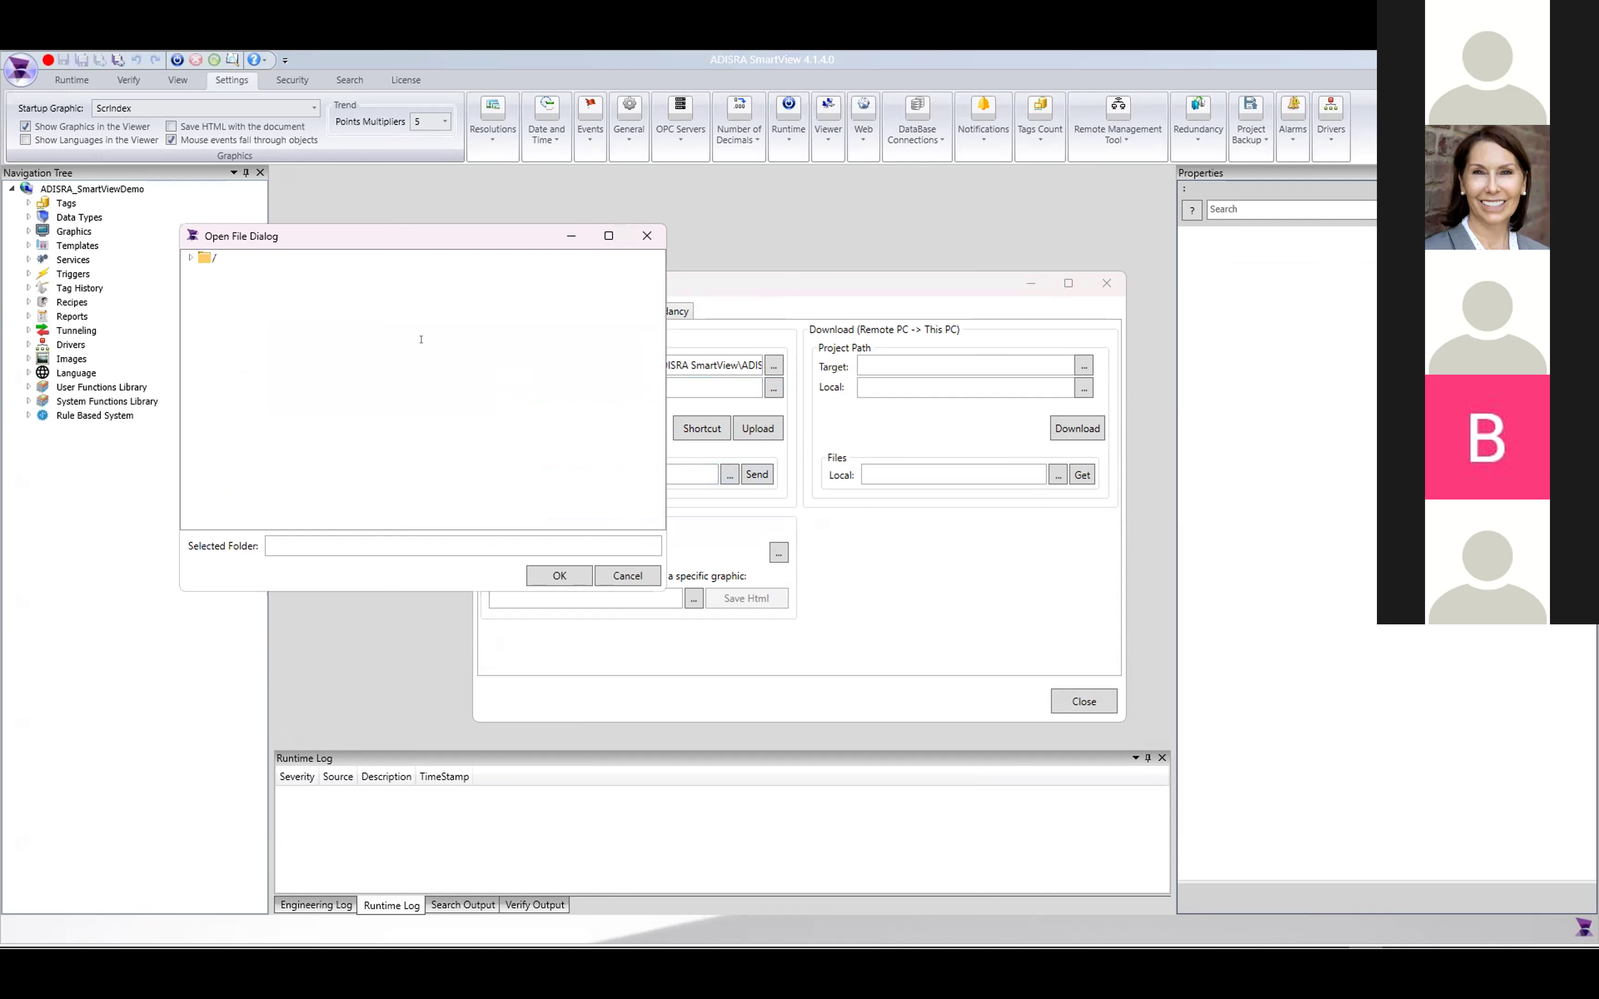
pyautogui.click(628, 576)
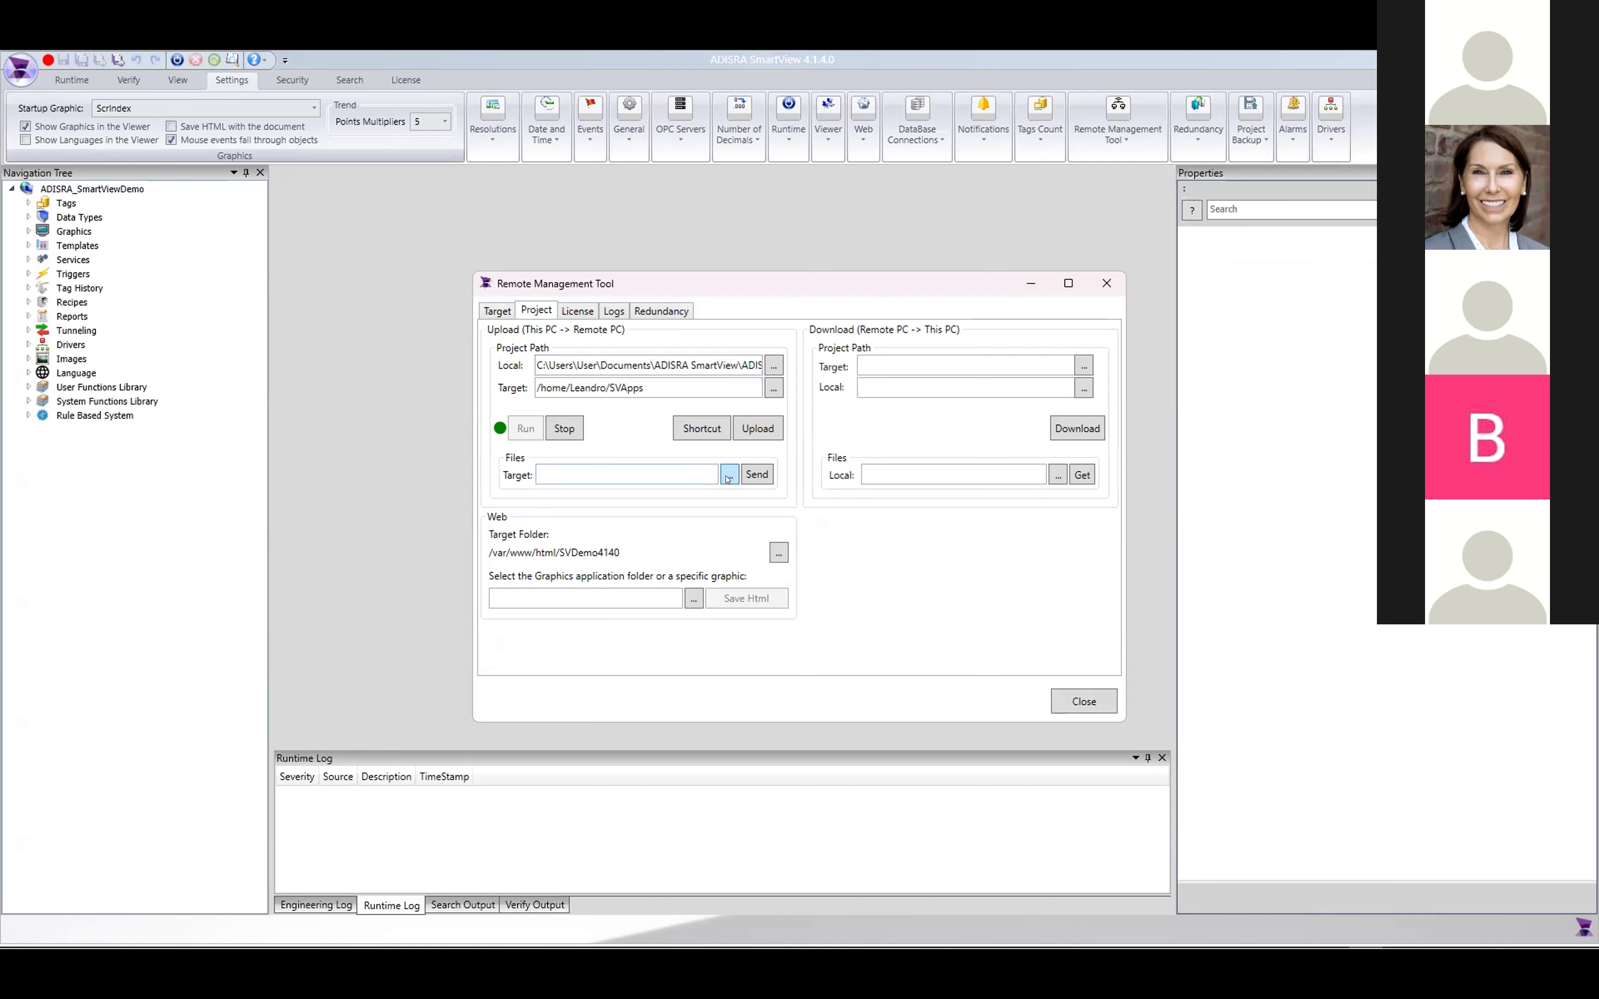
pyautogui.click(630, 468)
pyautogui.click(912, 373)
pyautogui.click(913, 383)
pyautogui.click(909, 474)
# - Review the remote station's license information, logs and redundancy settings
pyautogui.click(574, 308)
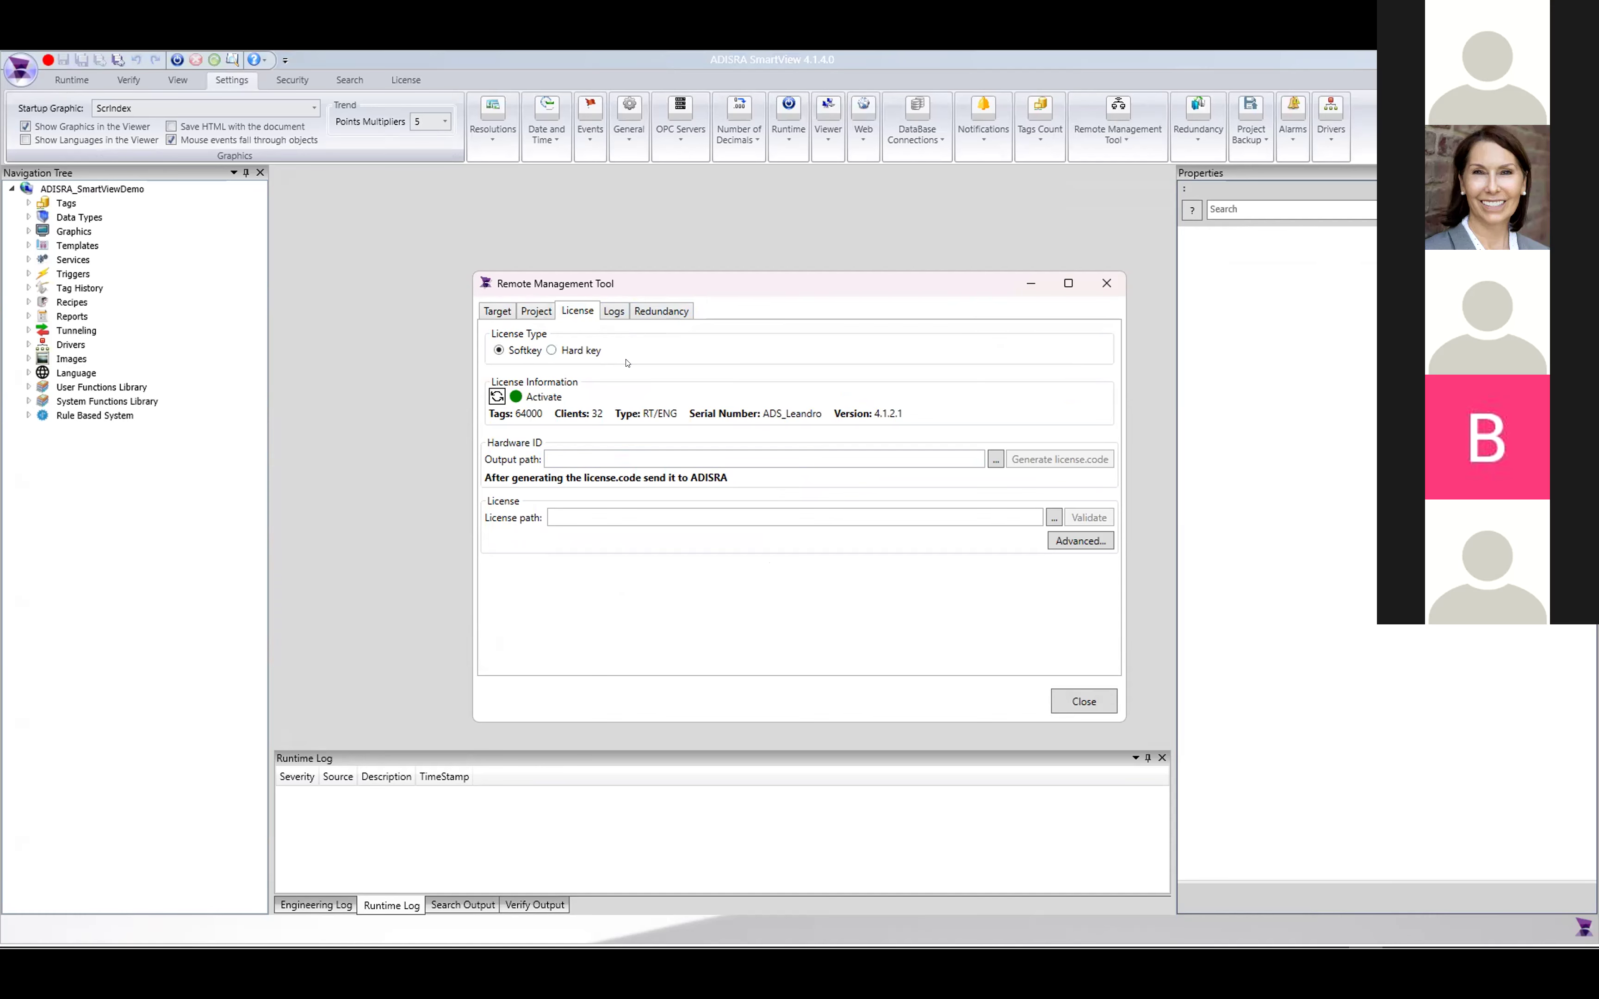
pyautogui.click(607, 315)
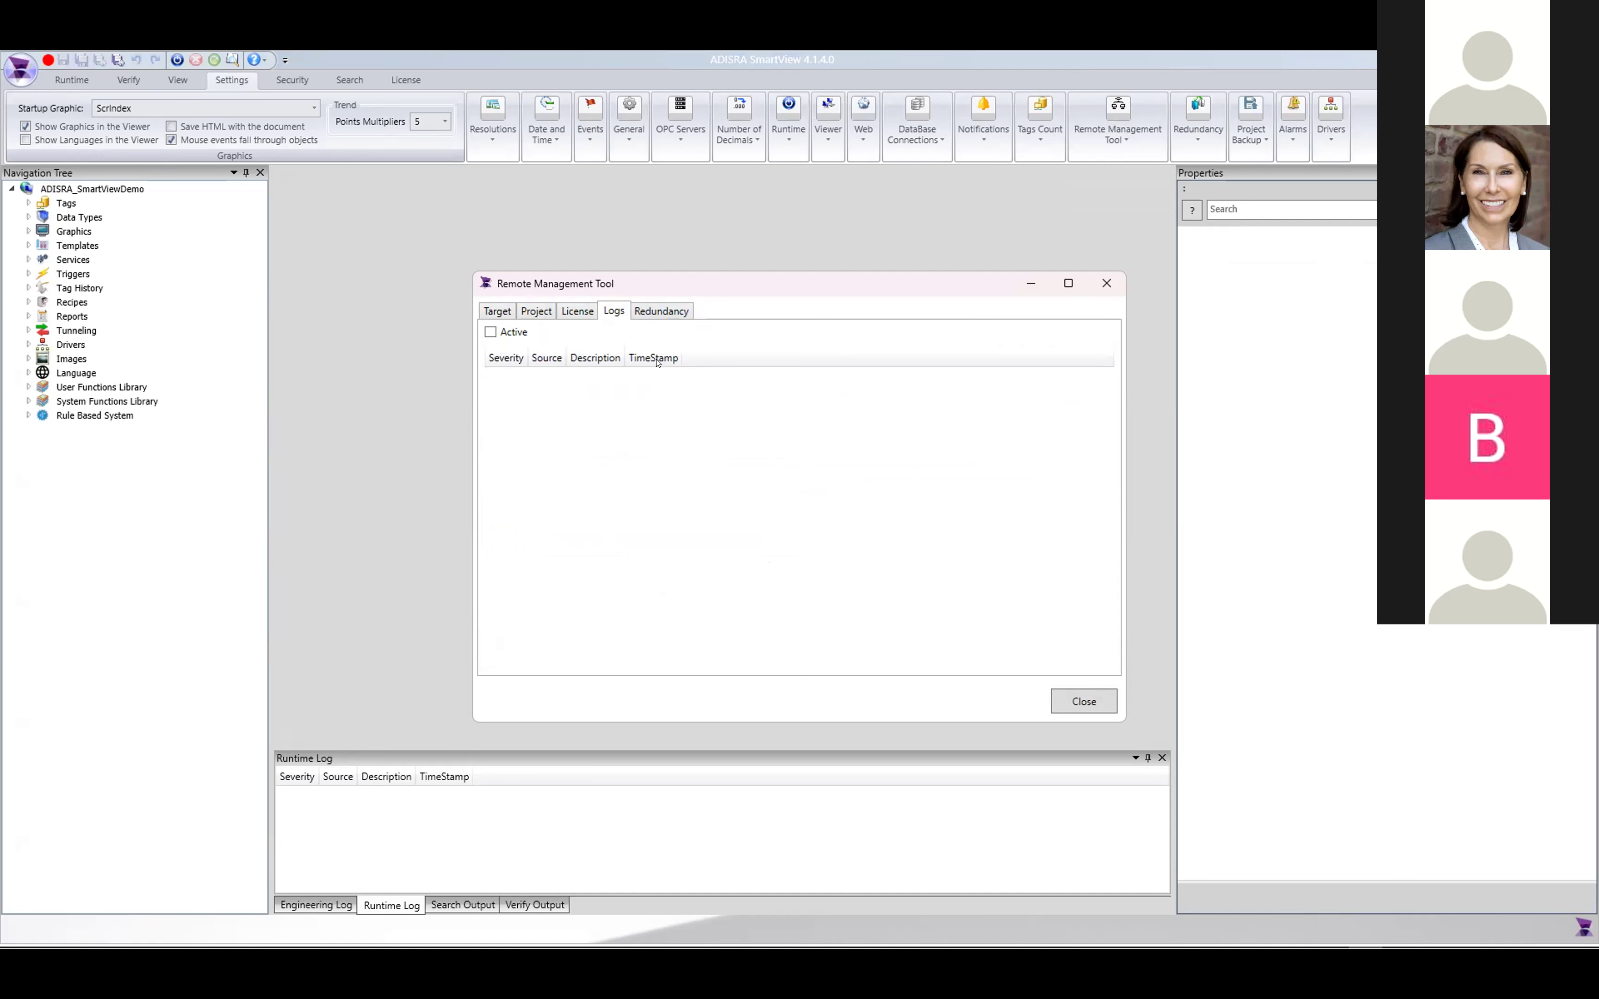
pyautogui.click(671, 308)
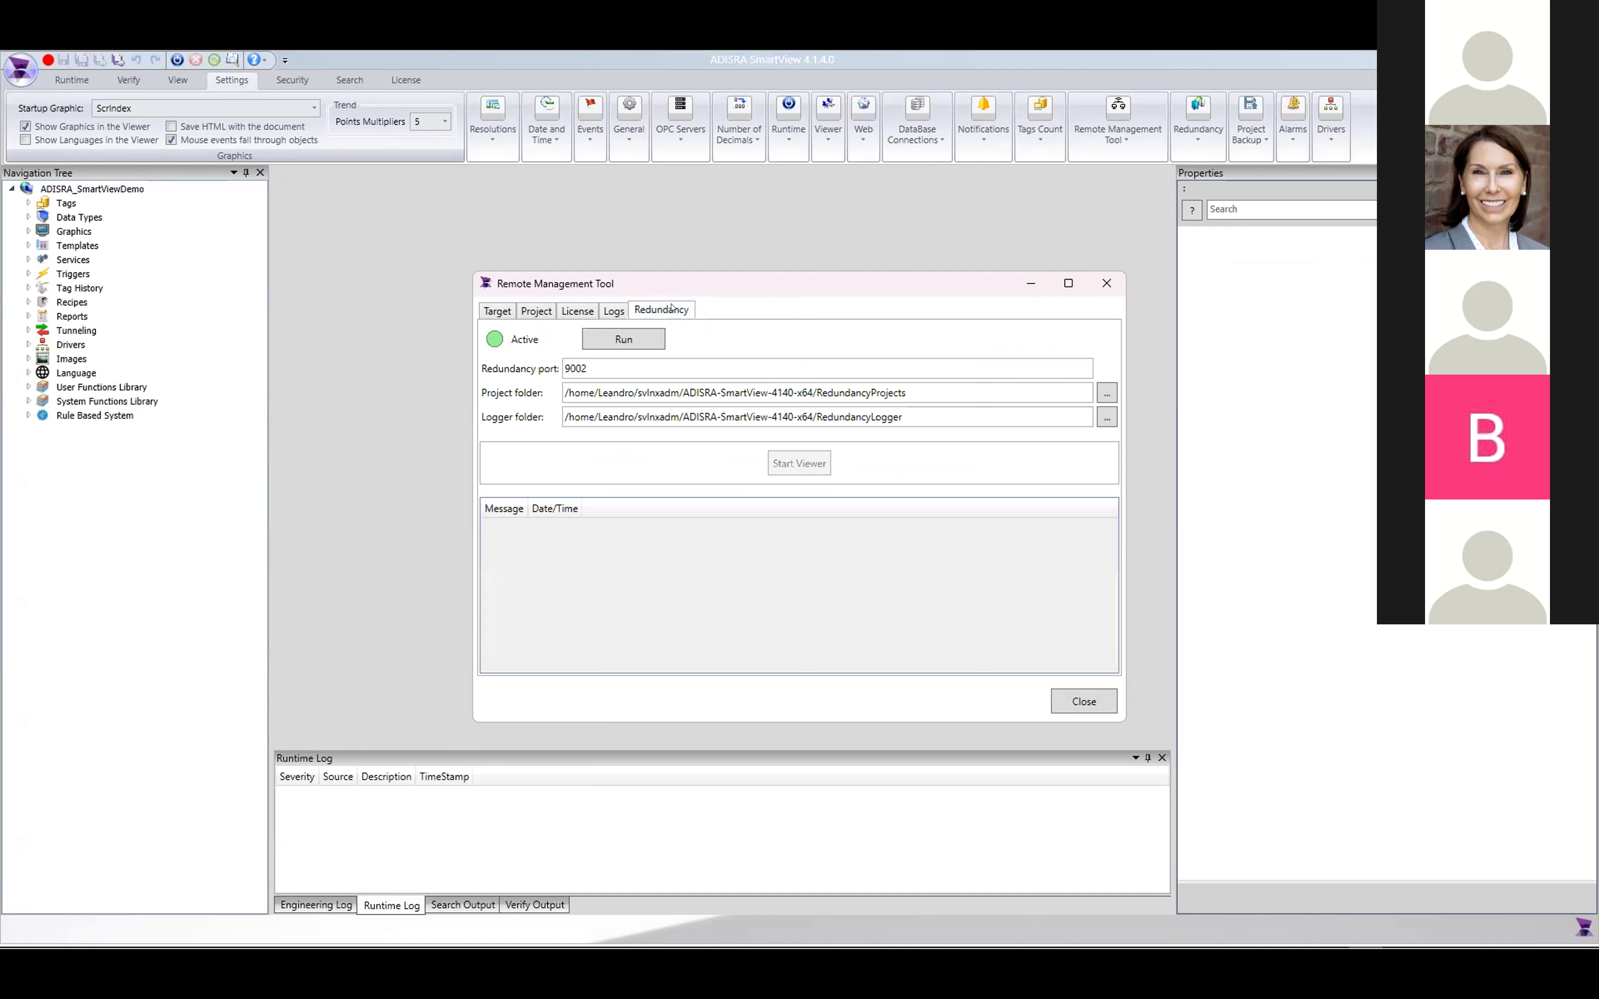
# - Activate the remote station's logs, add Driver to the origin filter, and look through the driver entries
pyautogui.click(607, 312)
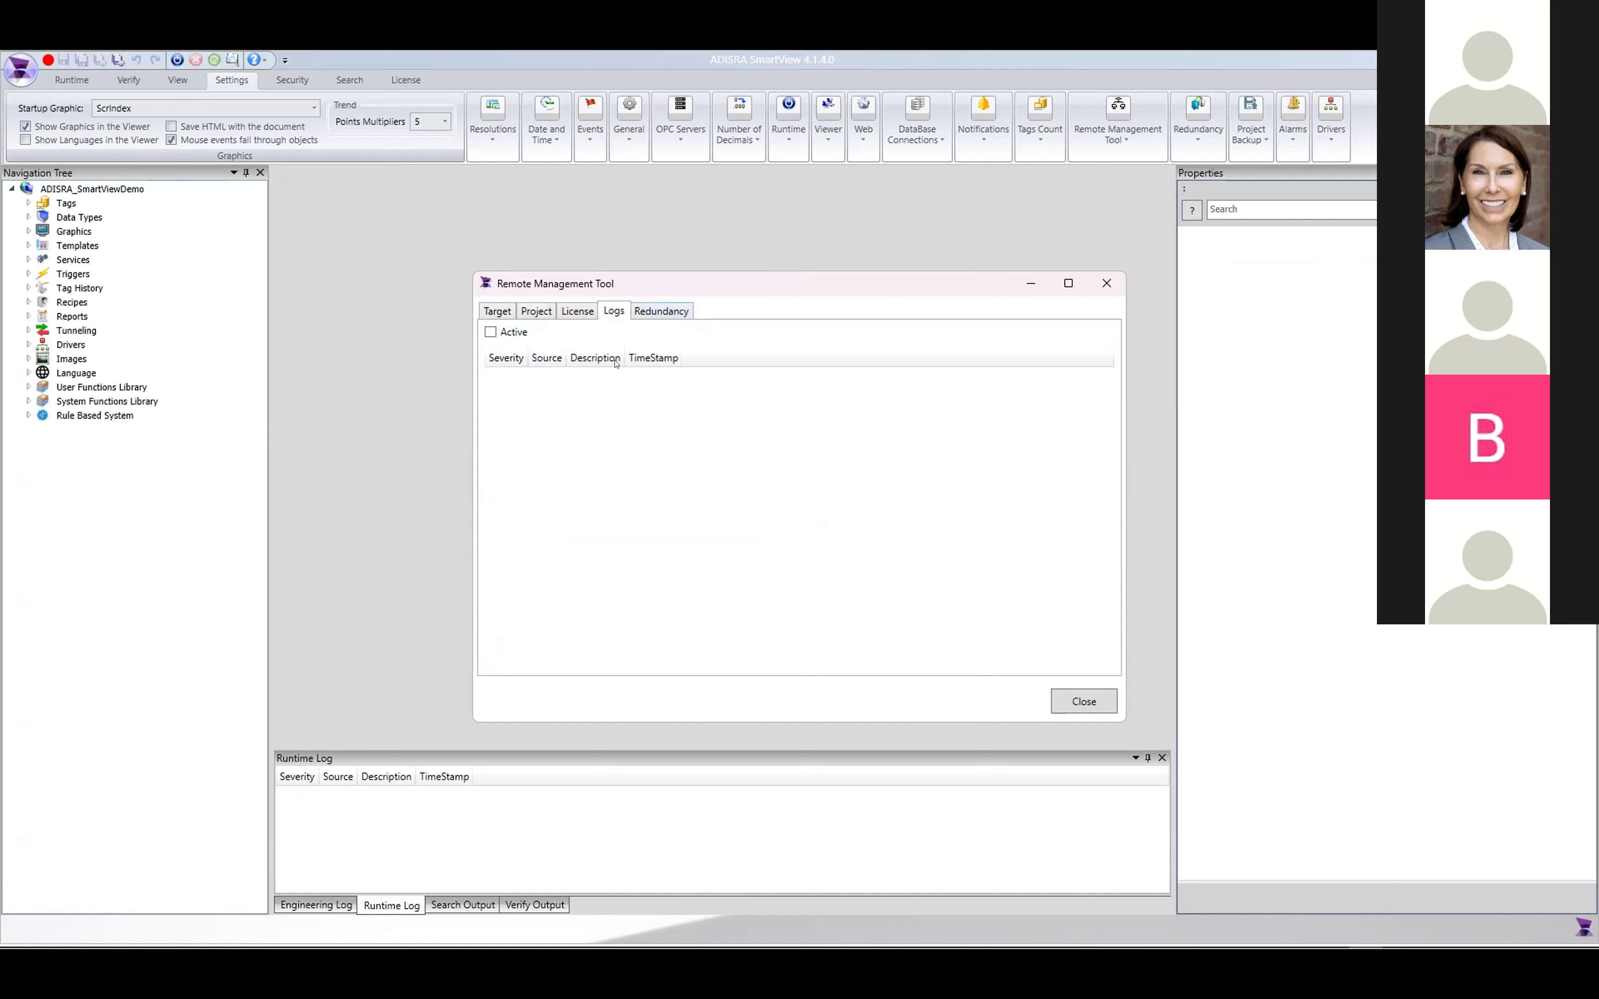
pyautogui.click(491, 331)
pyautogui.rightClick(620, 444)
pyautogui.moveTo(697, 500)
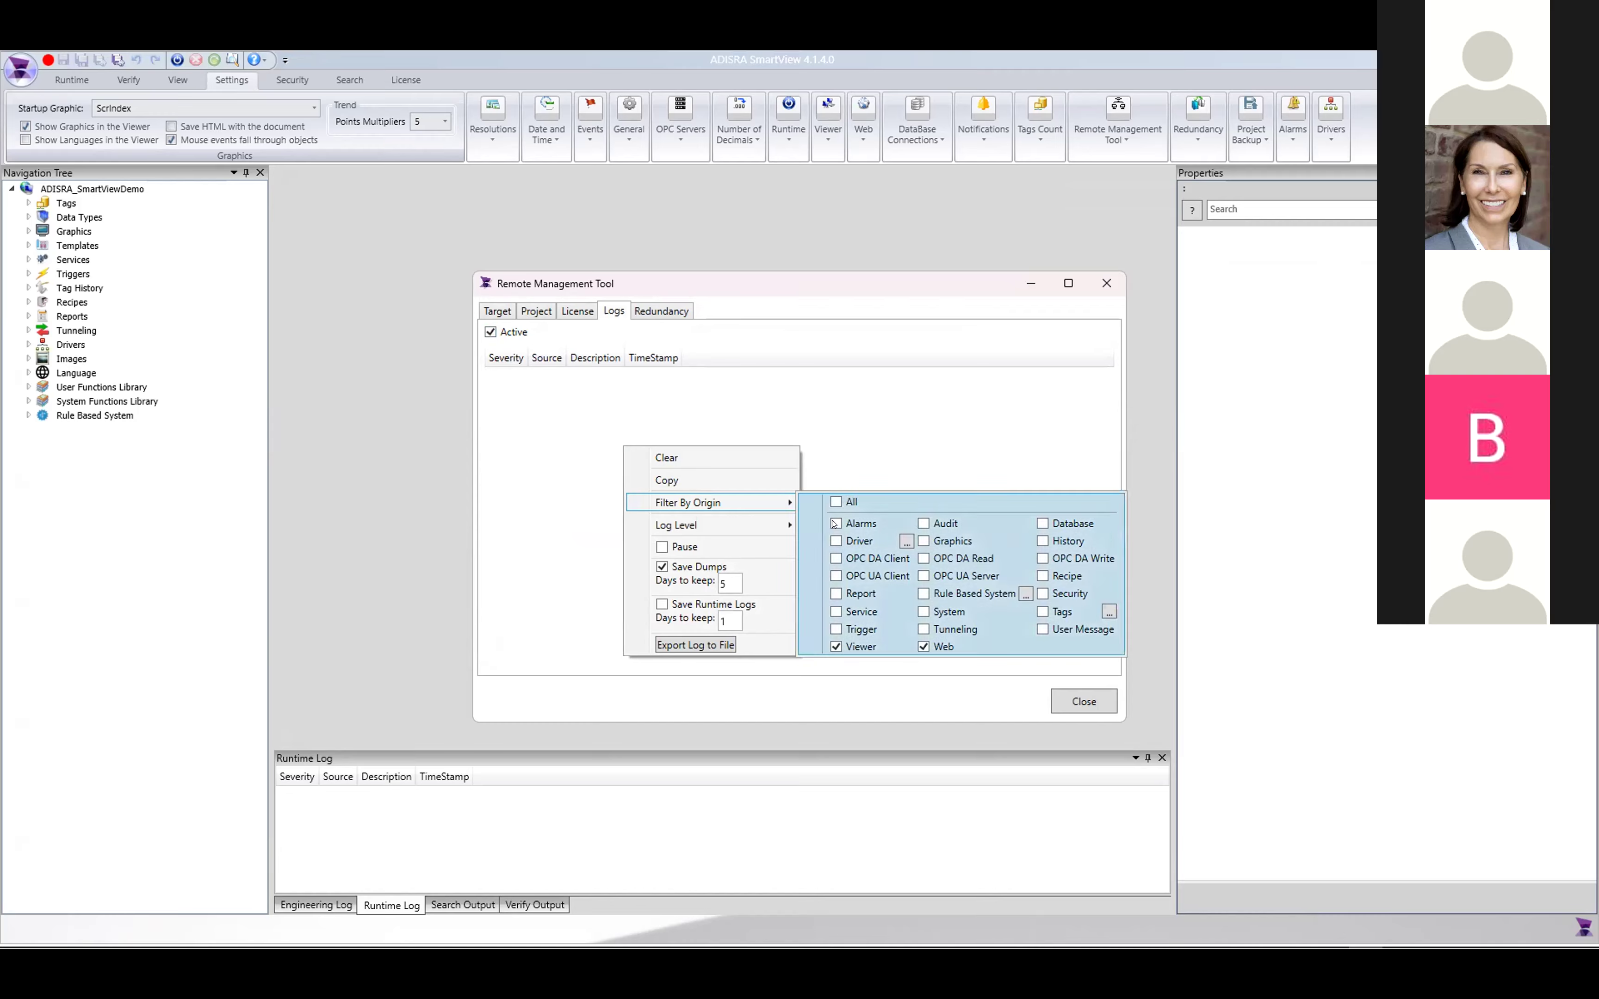
pyautogui.click(836, 541)
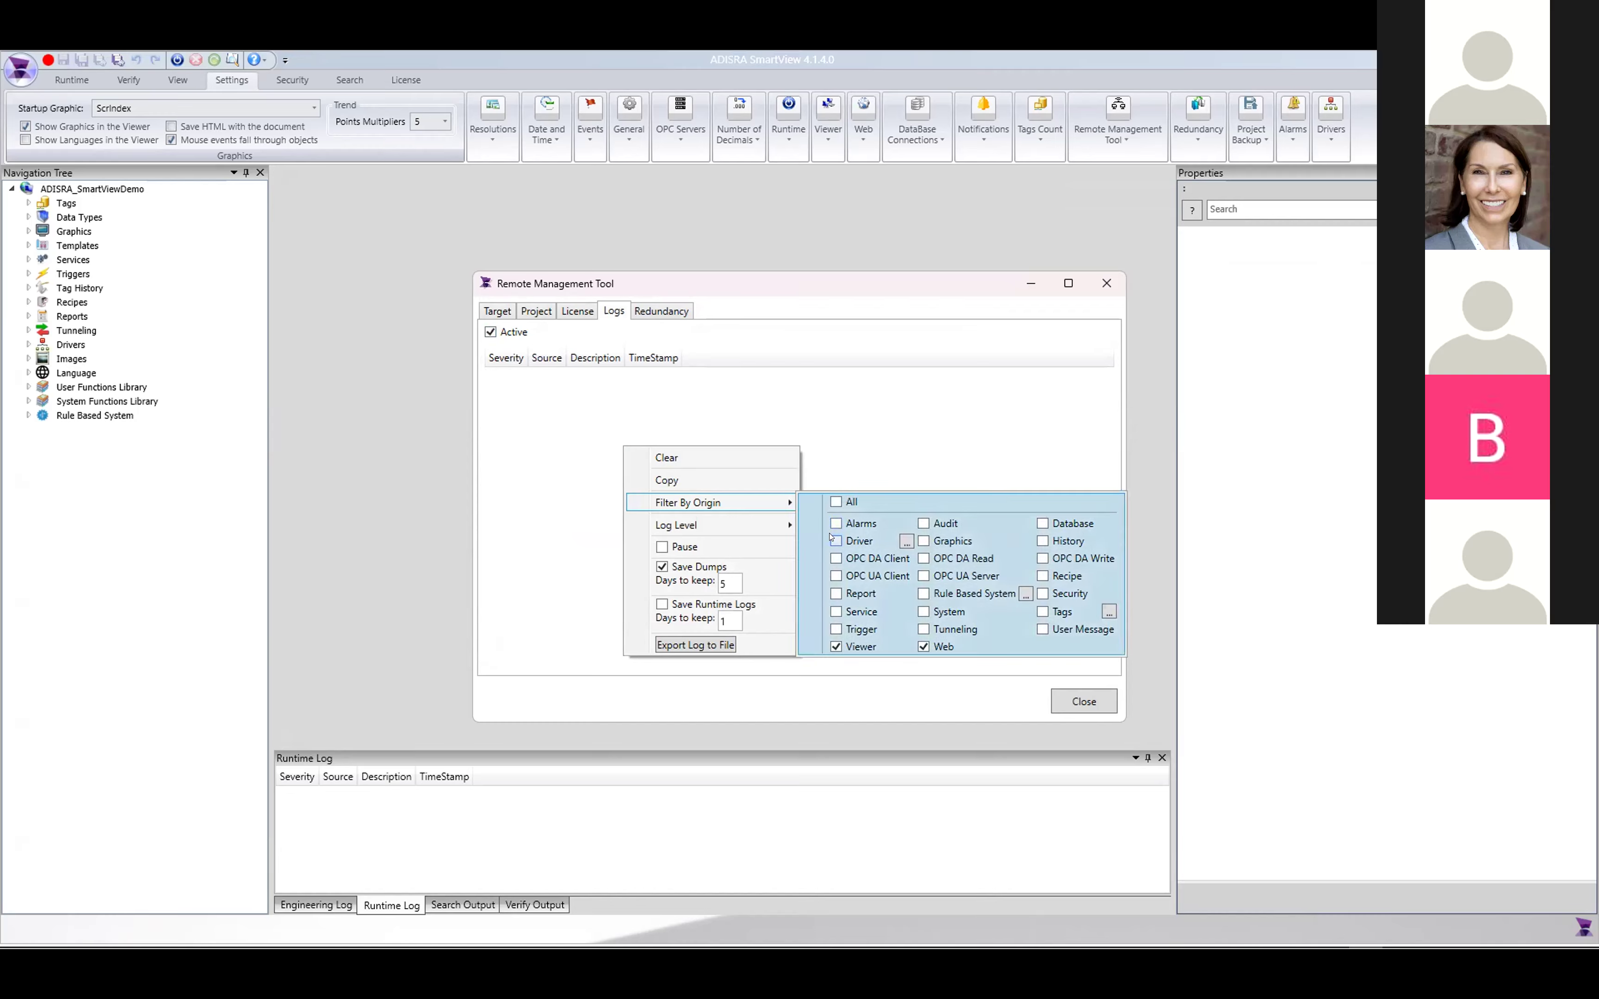
pyautogui.click(837, 449)
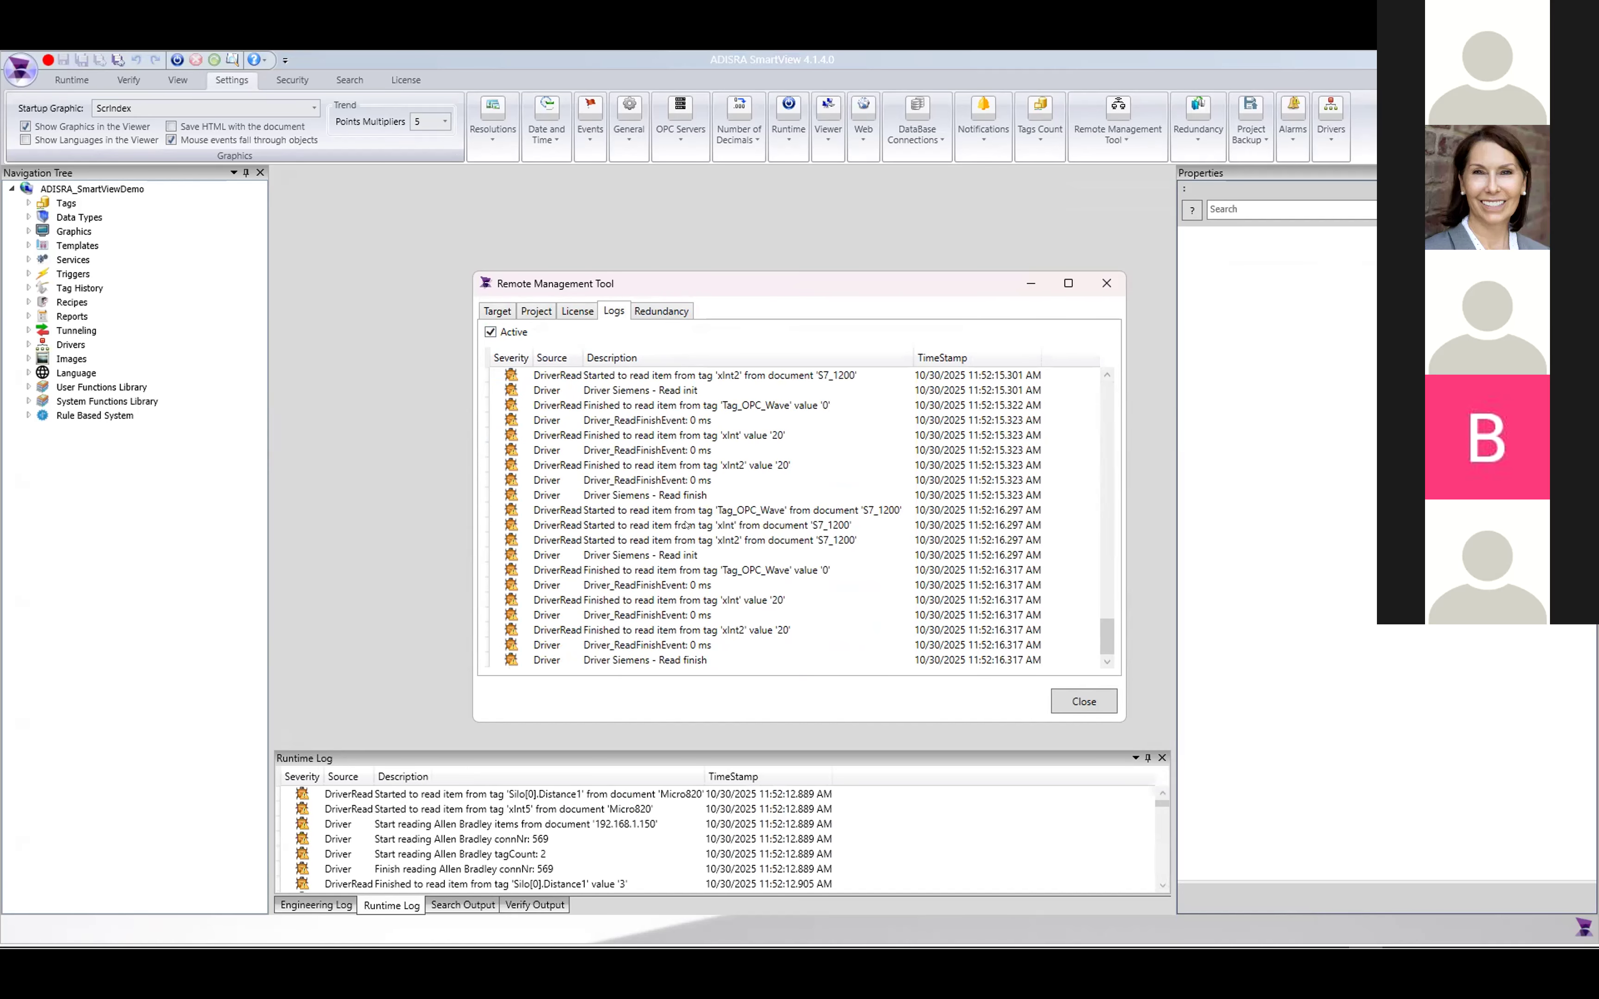
pyautogui.scroll(5, 687, 526)
pyautogui.scroll(10, 736, 469)
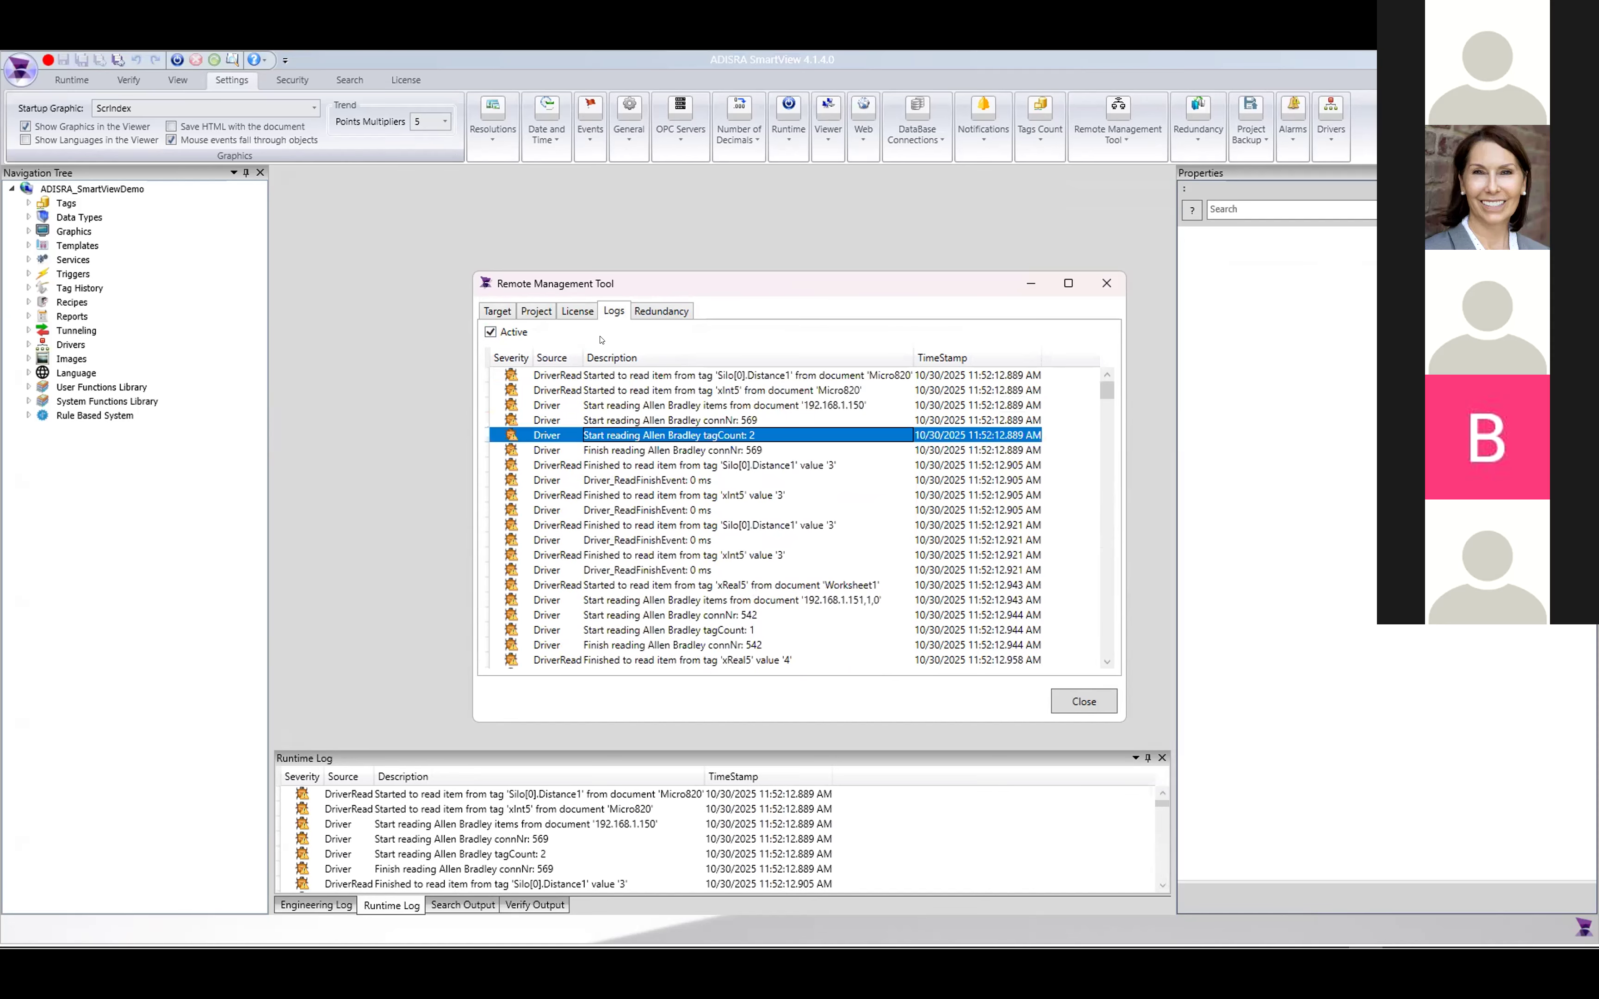
# - Remove Driver from the remote station's log origin filter, check the log level choices, and return to the project transfer settings
pyautogui.click(576, 310)
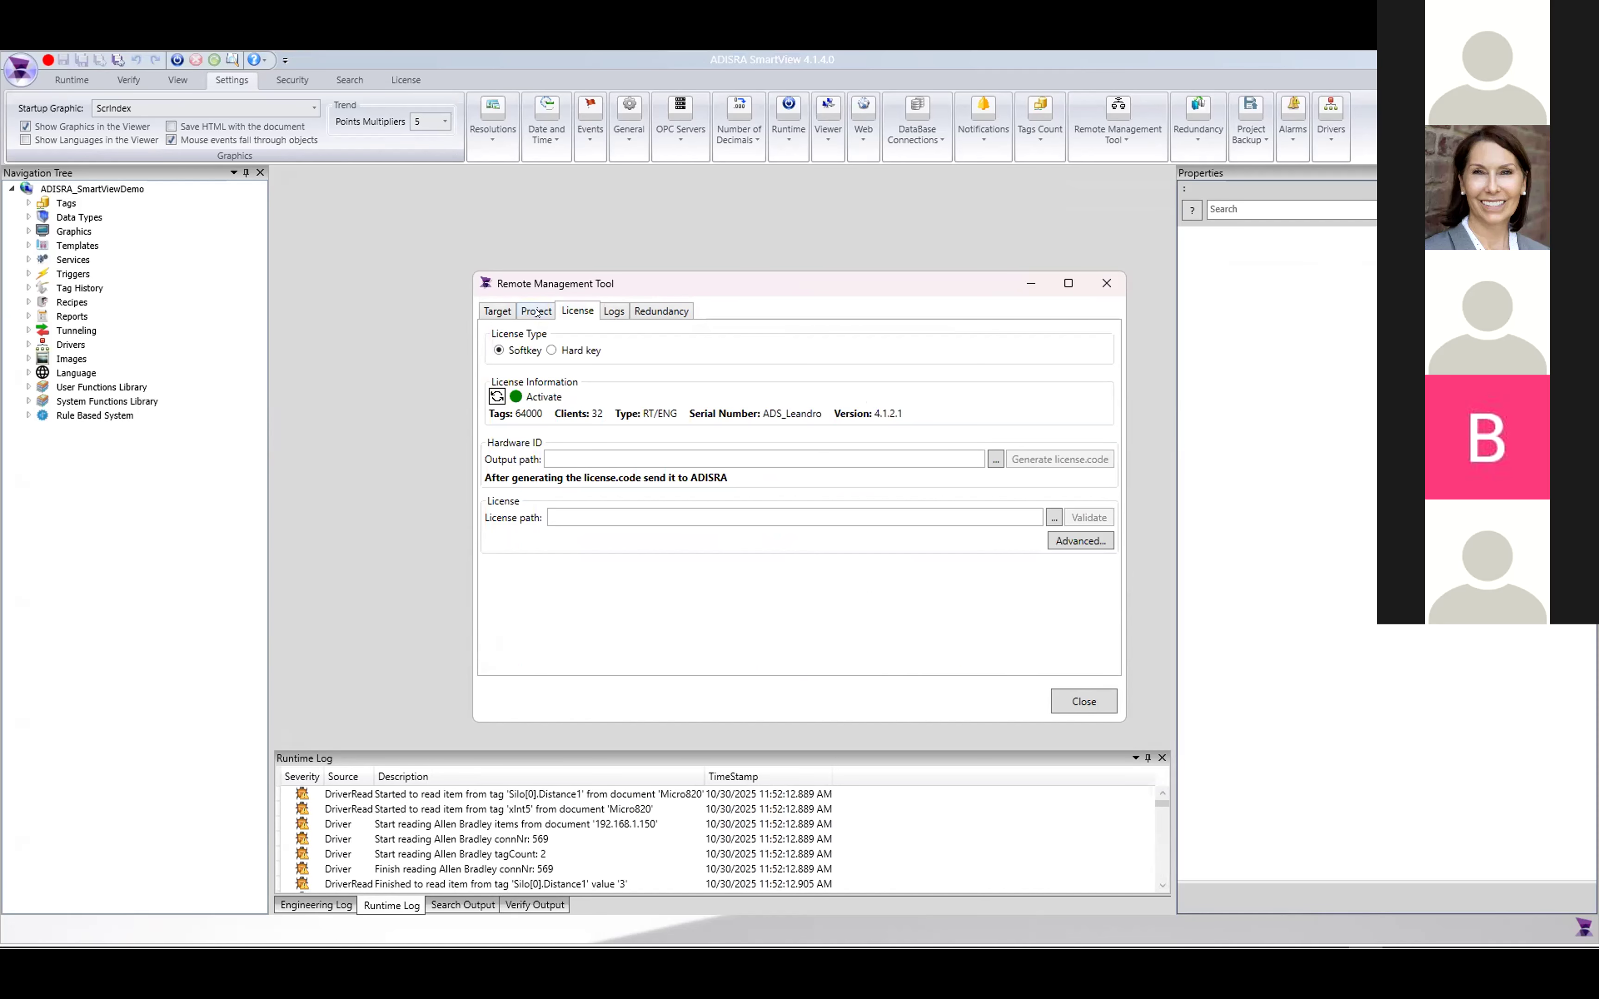
pyautogui.click(535, 310)
pyautogui.click(613, 310)
pyautogui.rightClick(593, 417)
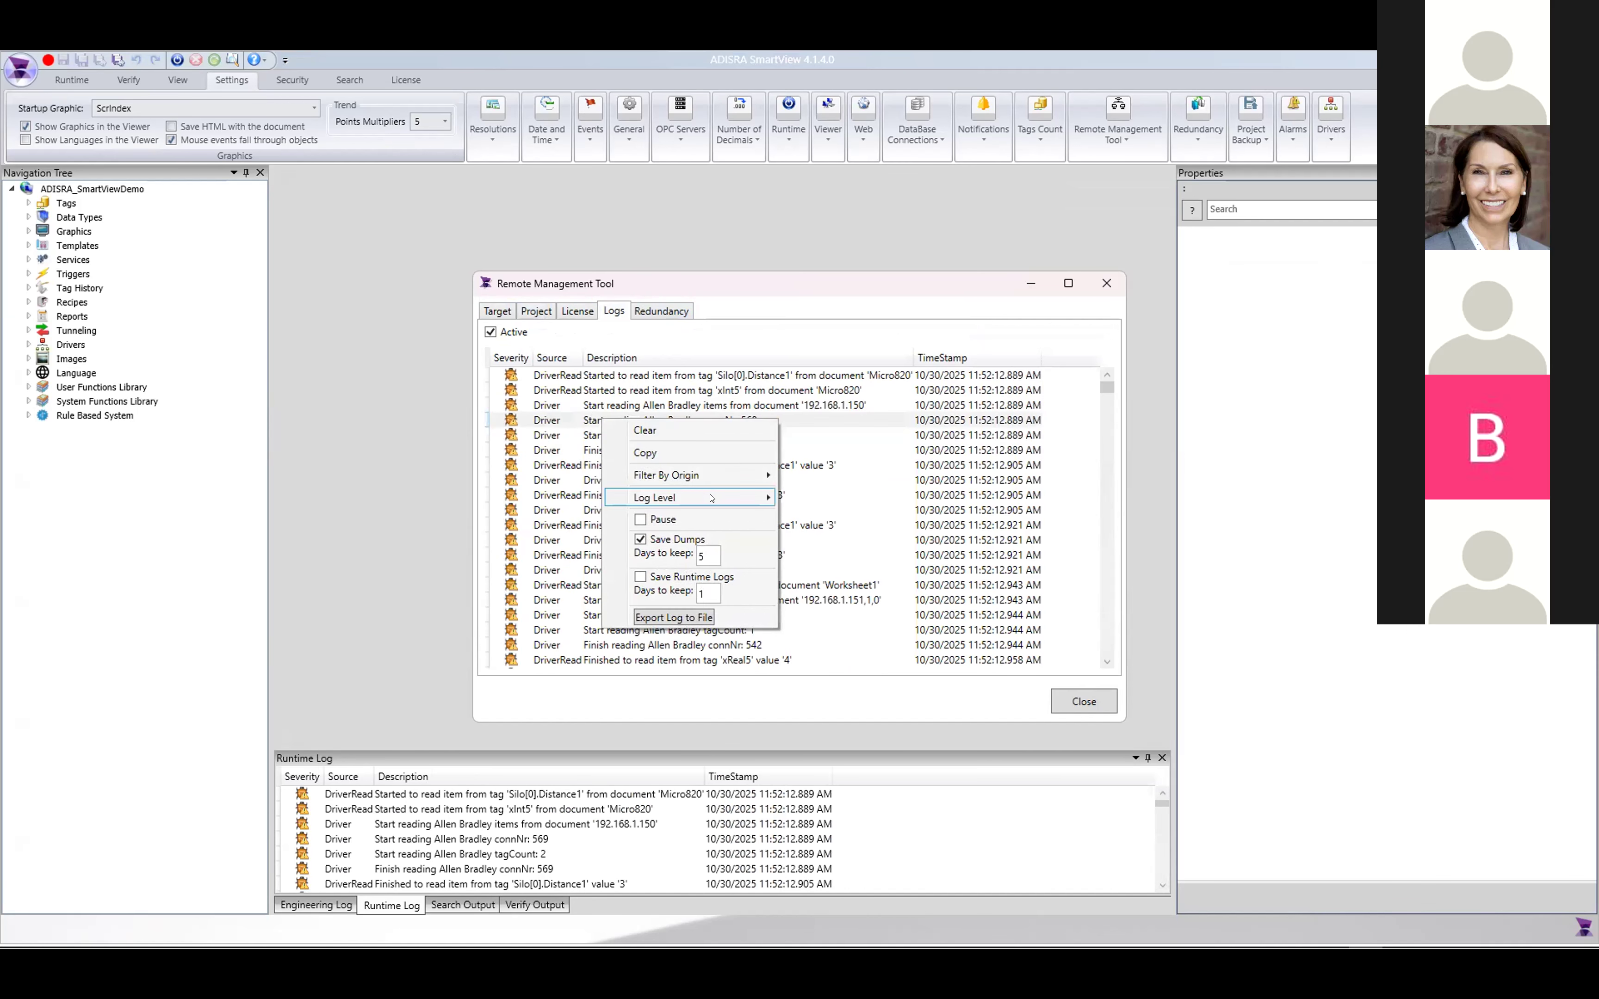
pyautogui.moveTo(712, 499)
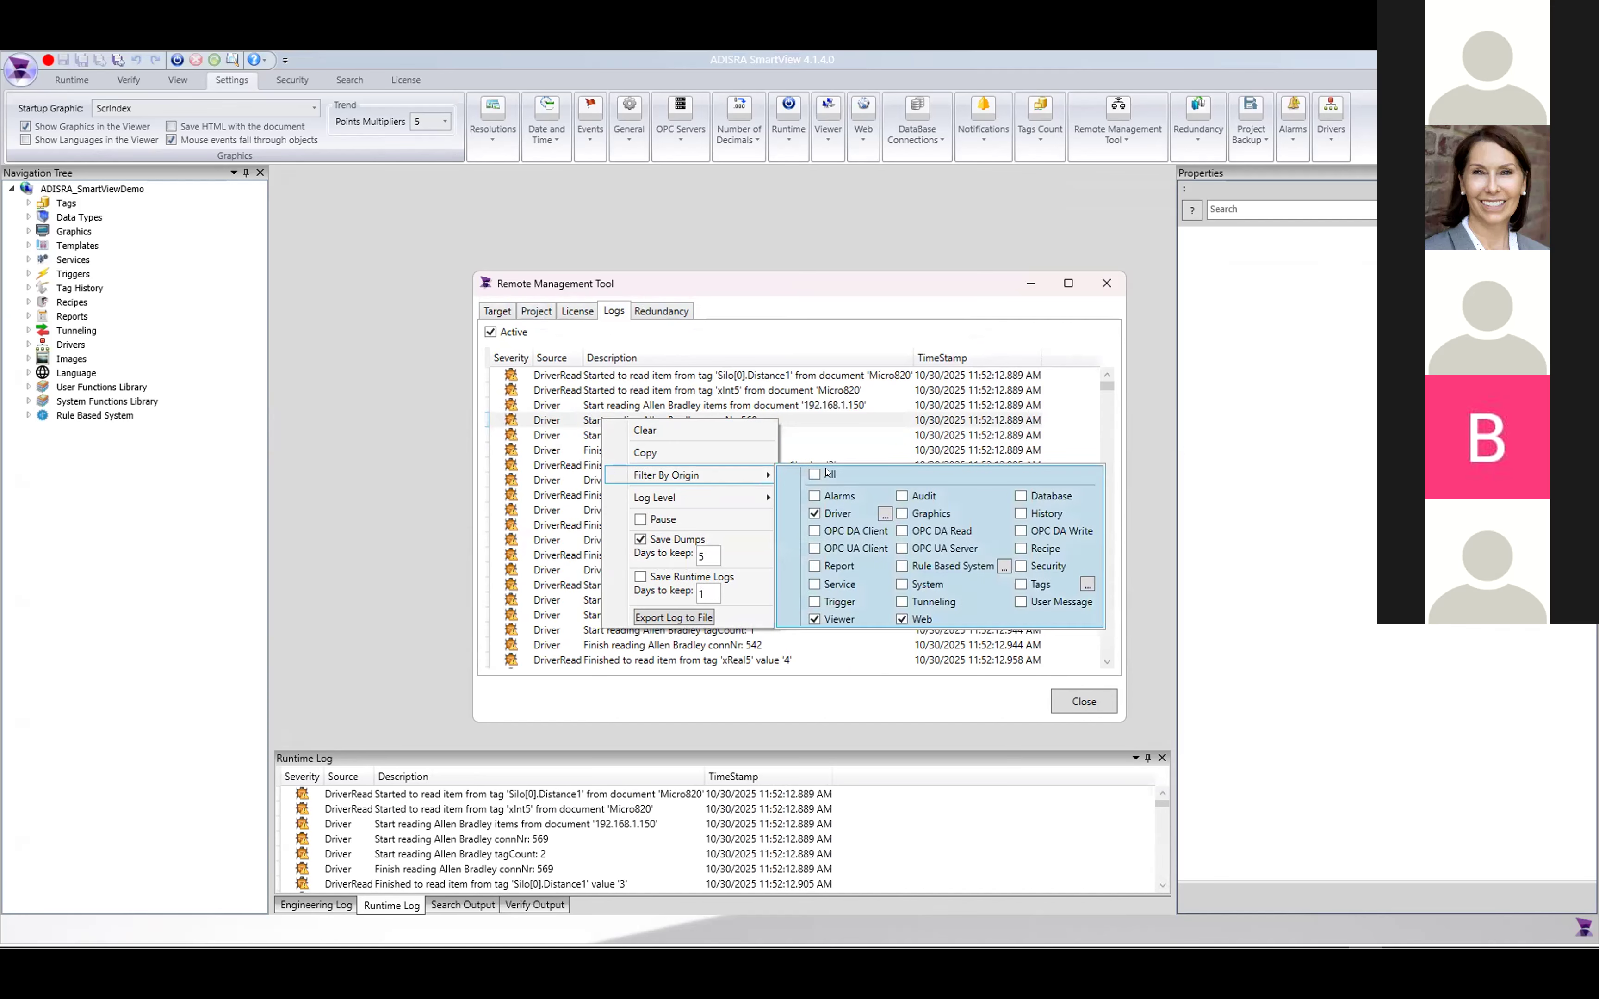
pyautogui.click(813, 522)
pyautogui.rightClick(772, 440)
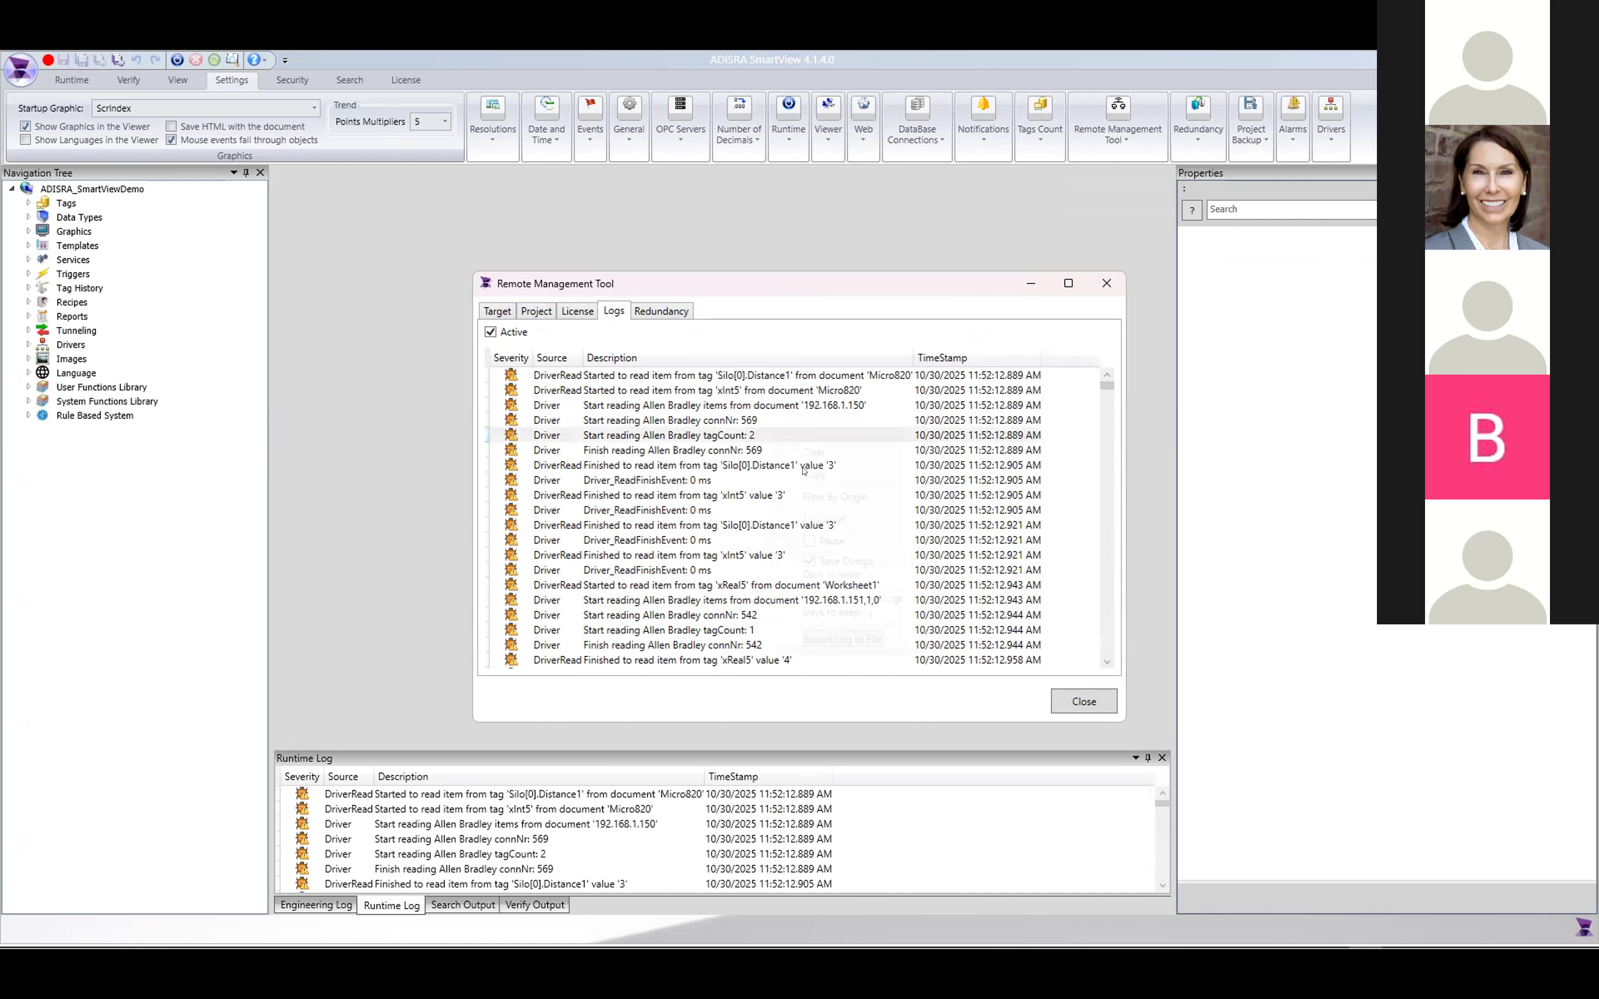
pyautogui.moveTo(841, 497)
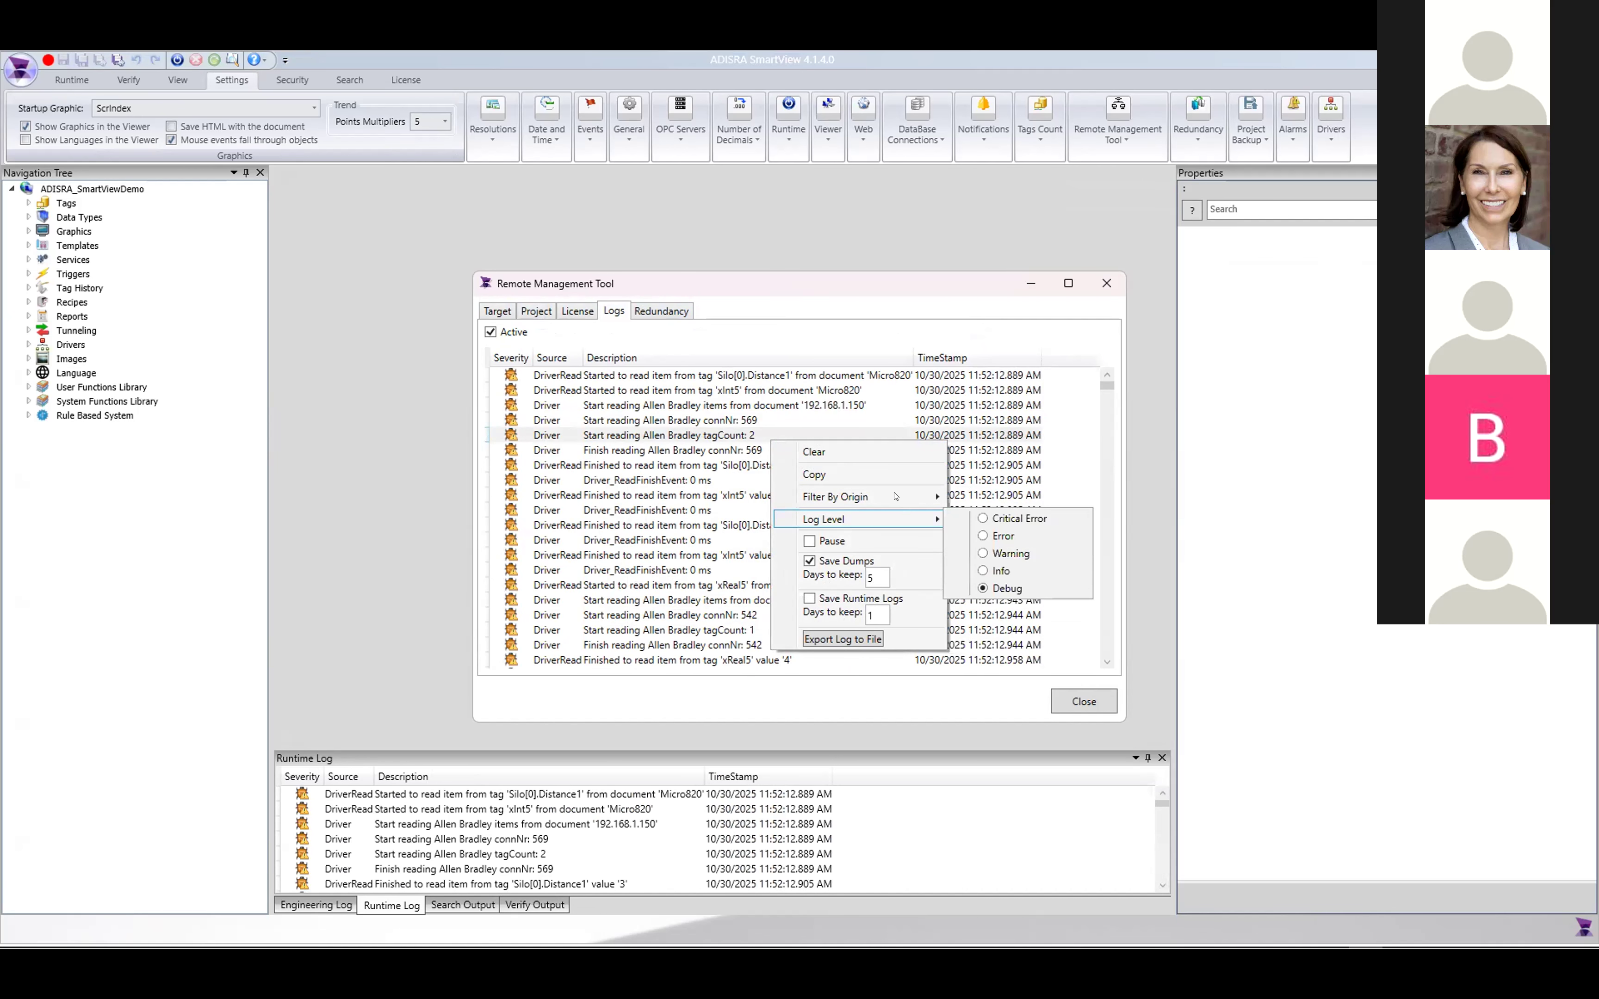
pyautogui.click(981, 537)
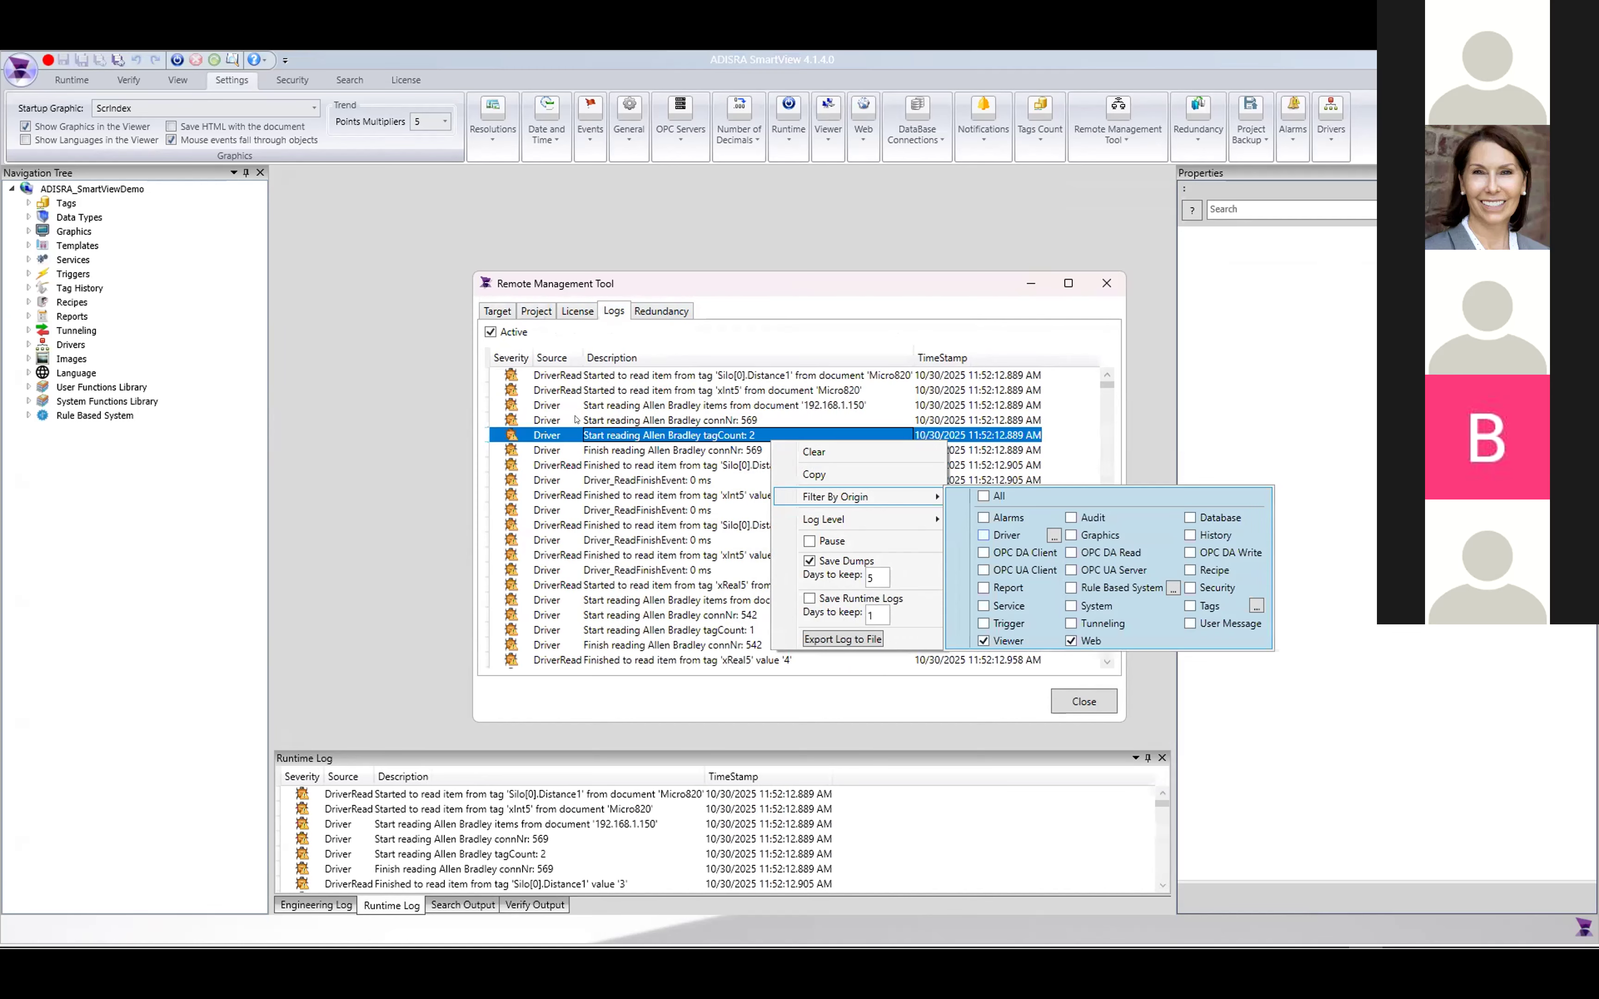
pyautogui.click(517, 310)
pyautogui.click(535, 311)
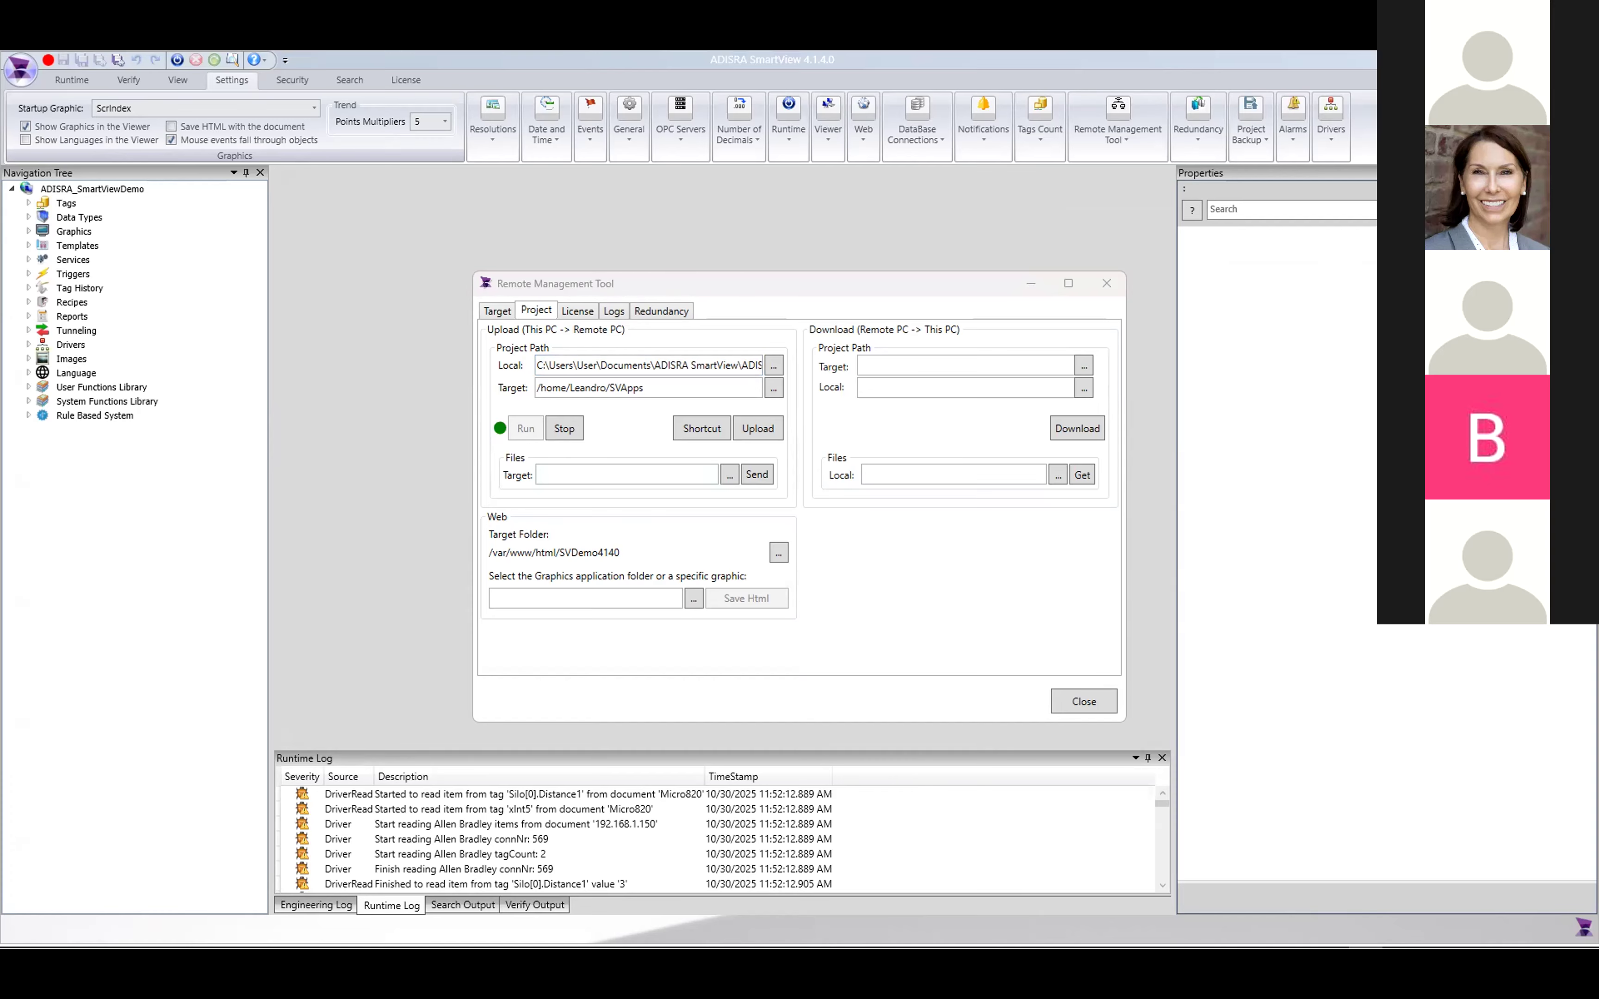
# - Switch to the Ubuntu virtual machine in VirtualBox and sign in with the account password
pyautogui.hotkey('alt', 'Tab')
pyautogui.click(564, 483)
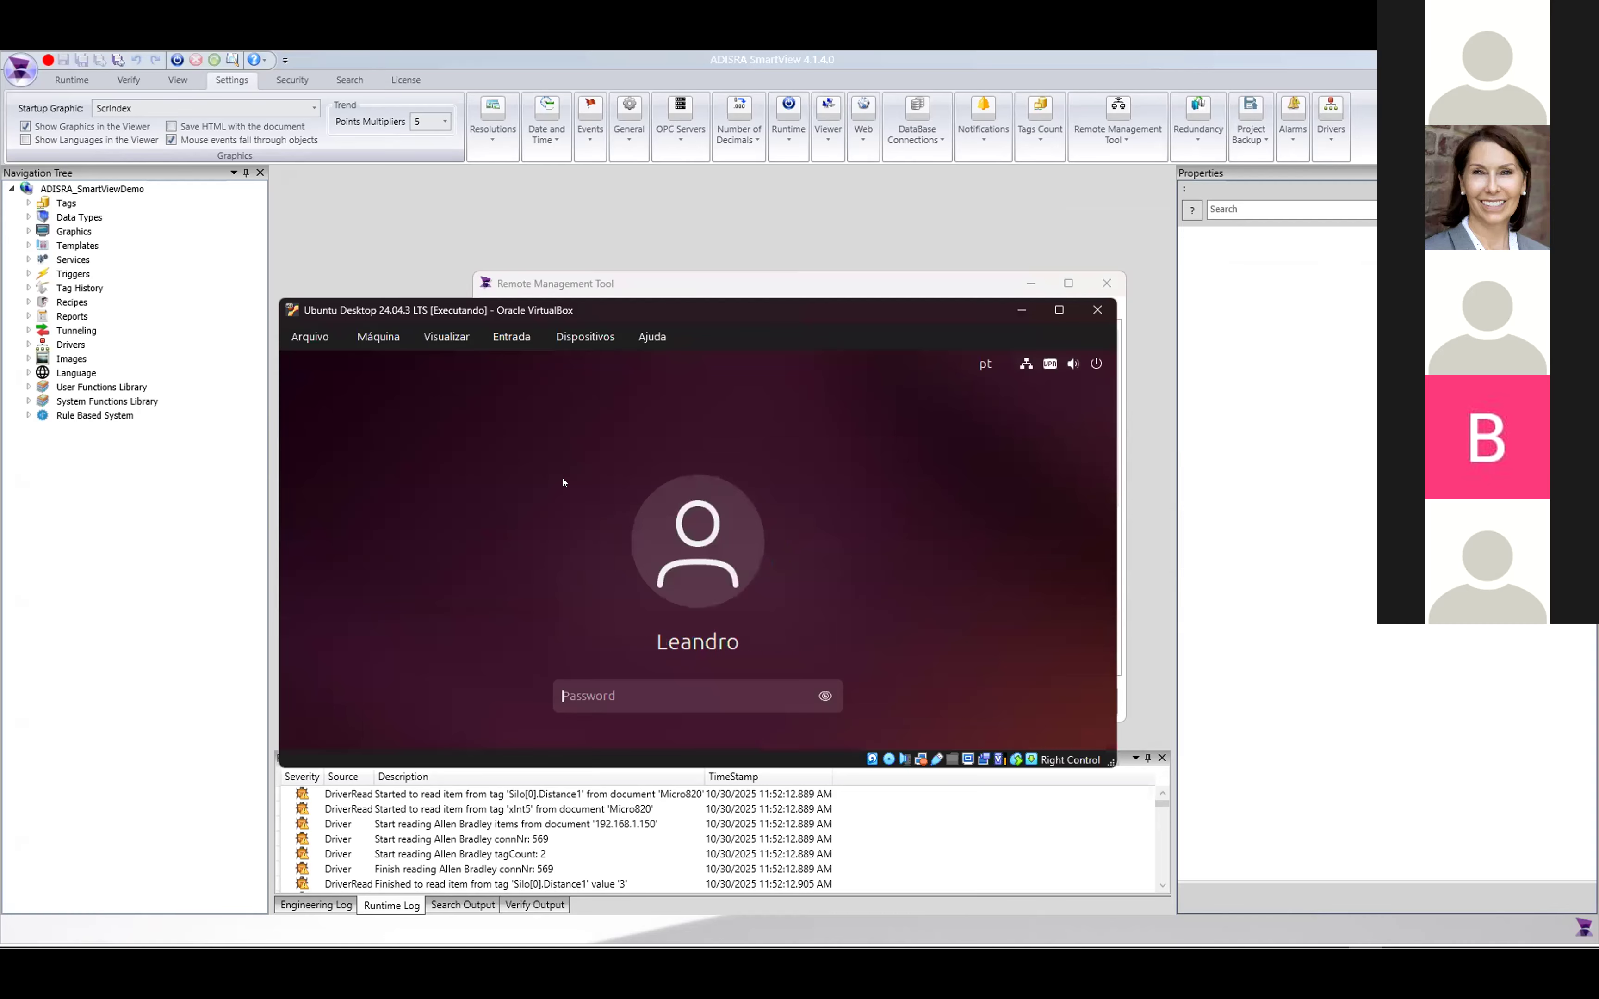
pyautogui.write('*********')
pyautogui.press('Return')
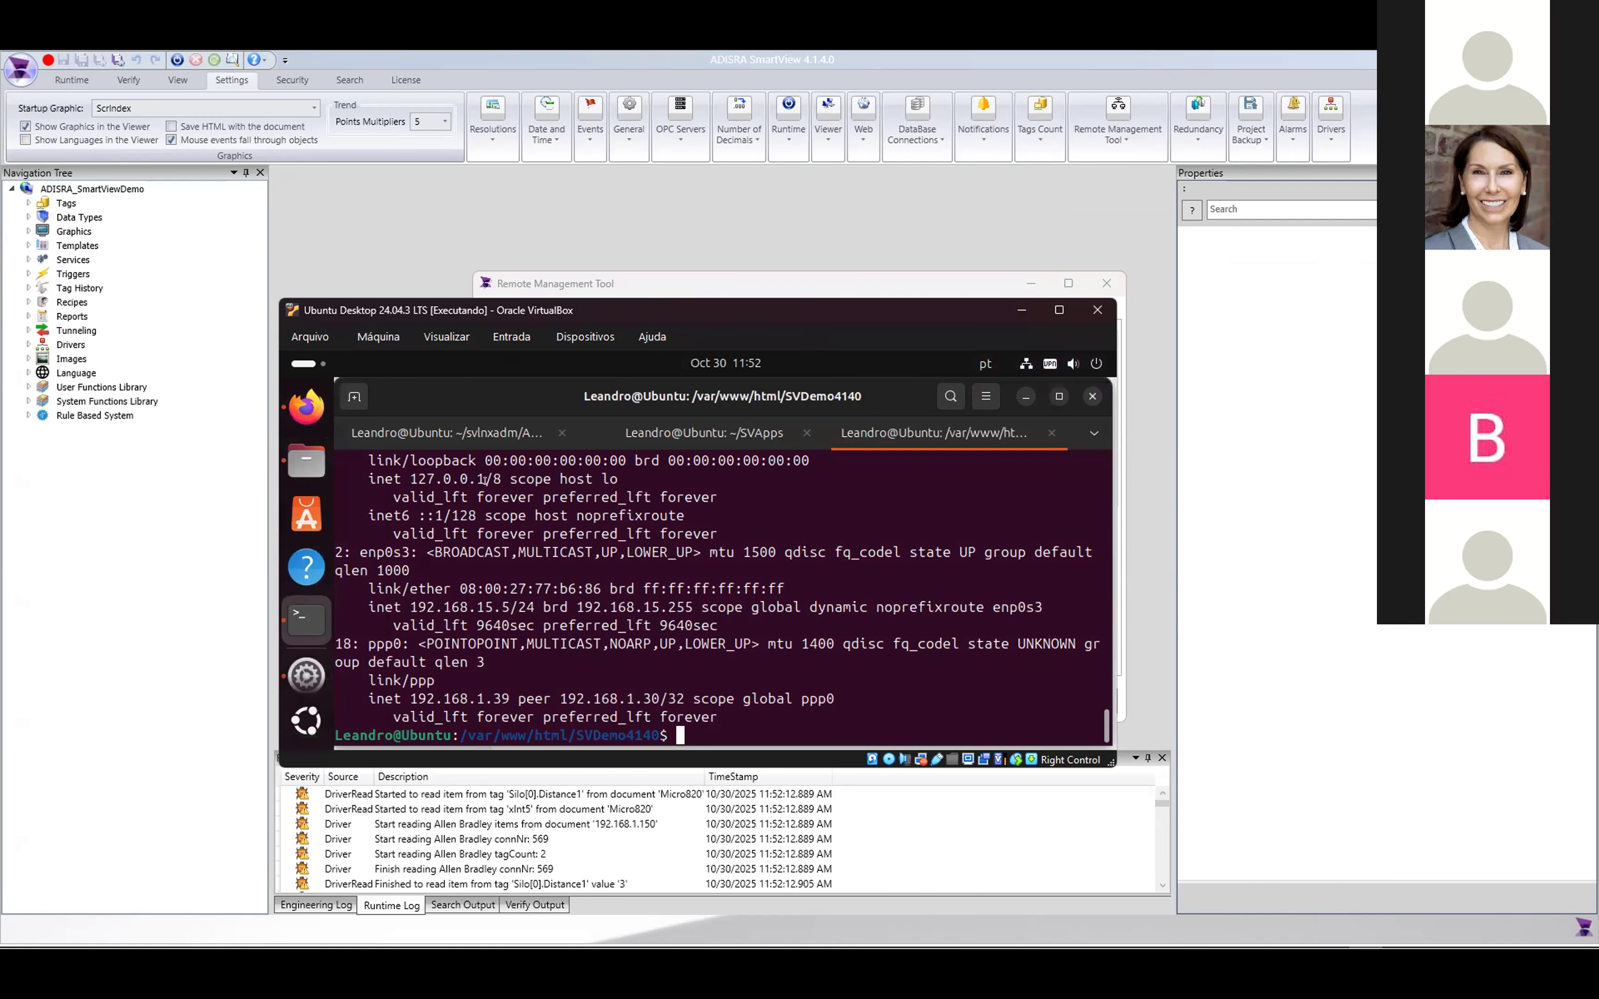
# - Check the SmartView runtime's terminal output and the published files in the SVDemo4140 web folder, then return to SmartView
pyautogui.click(499, 446)
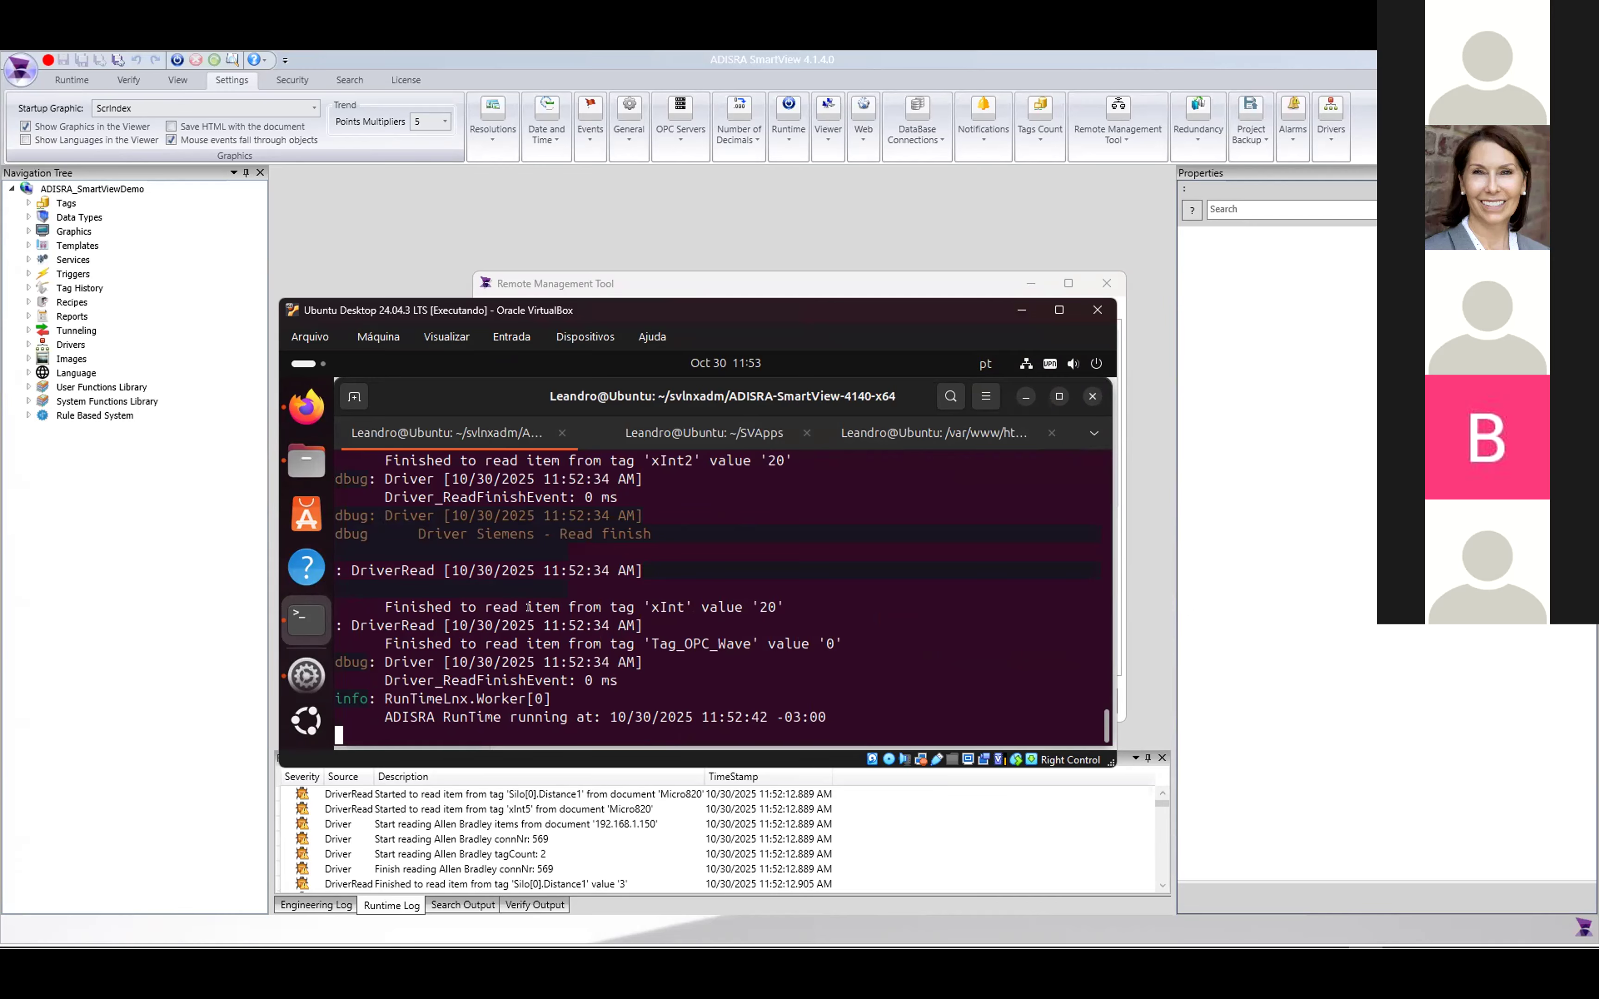
pyautogui.click(305, 460)
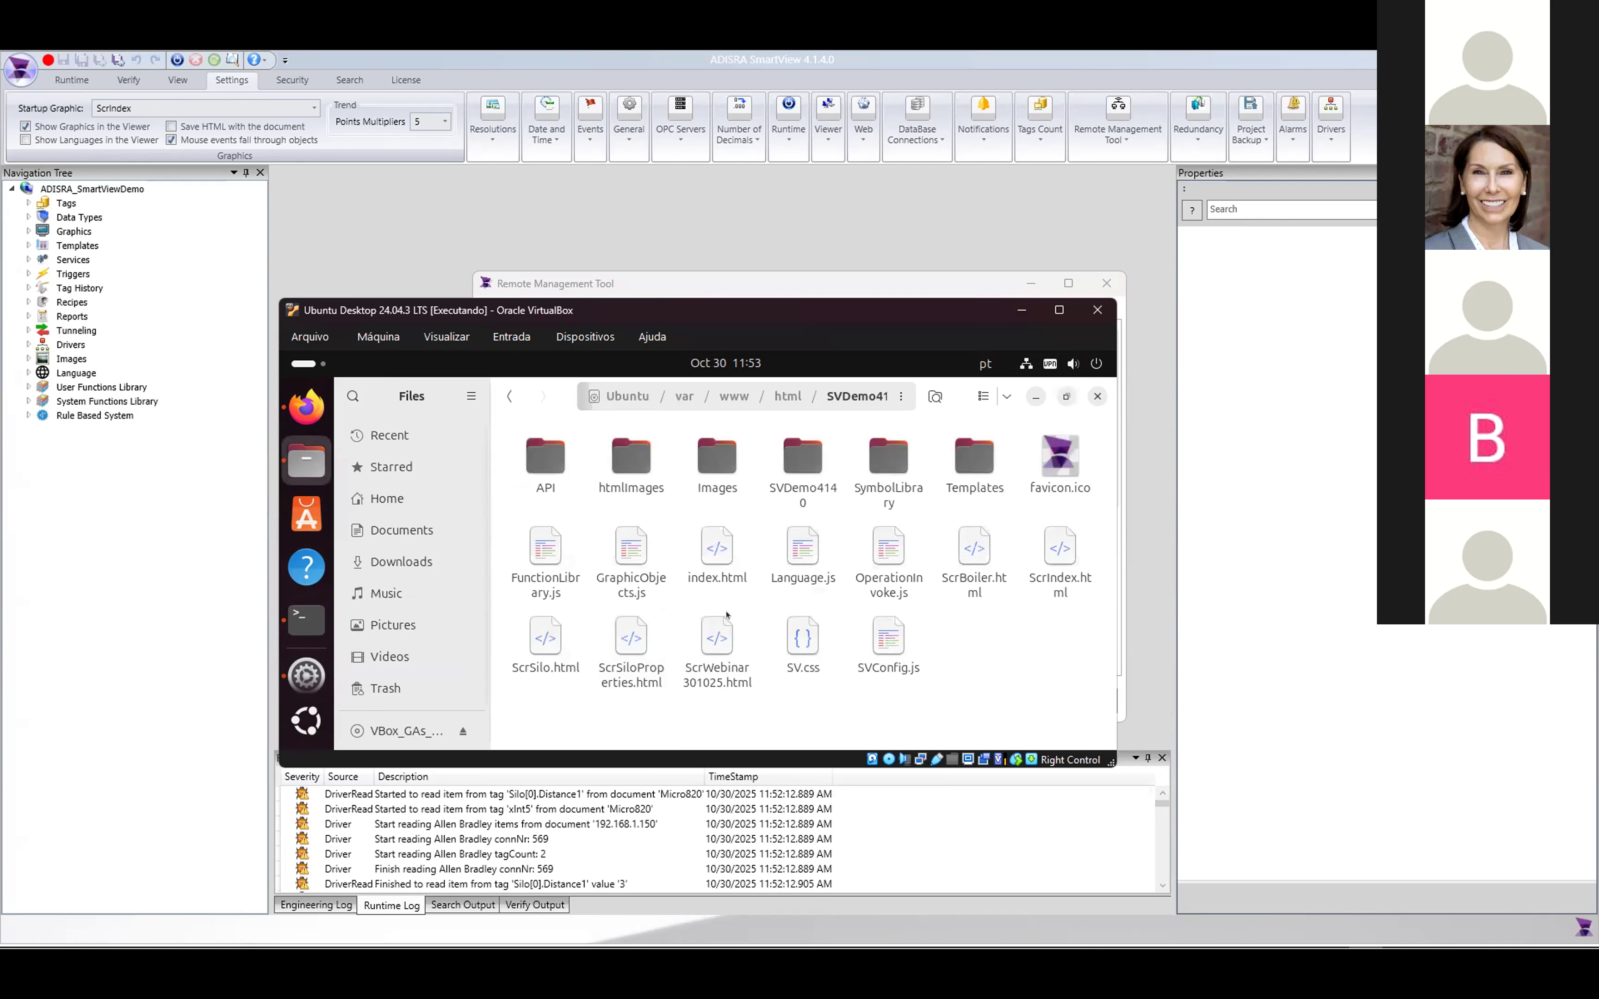
pyautogui.click(306, 620)
pyautogui.click(306, 461)
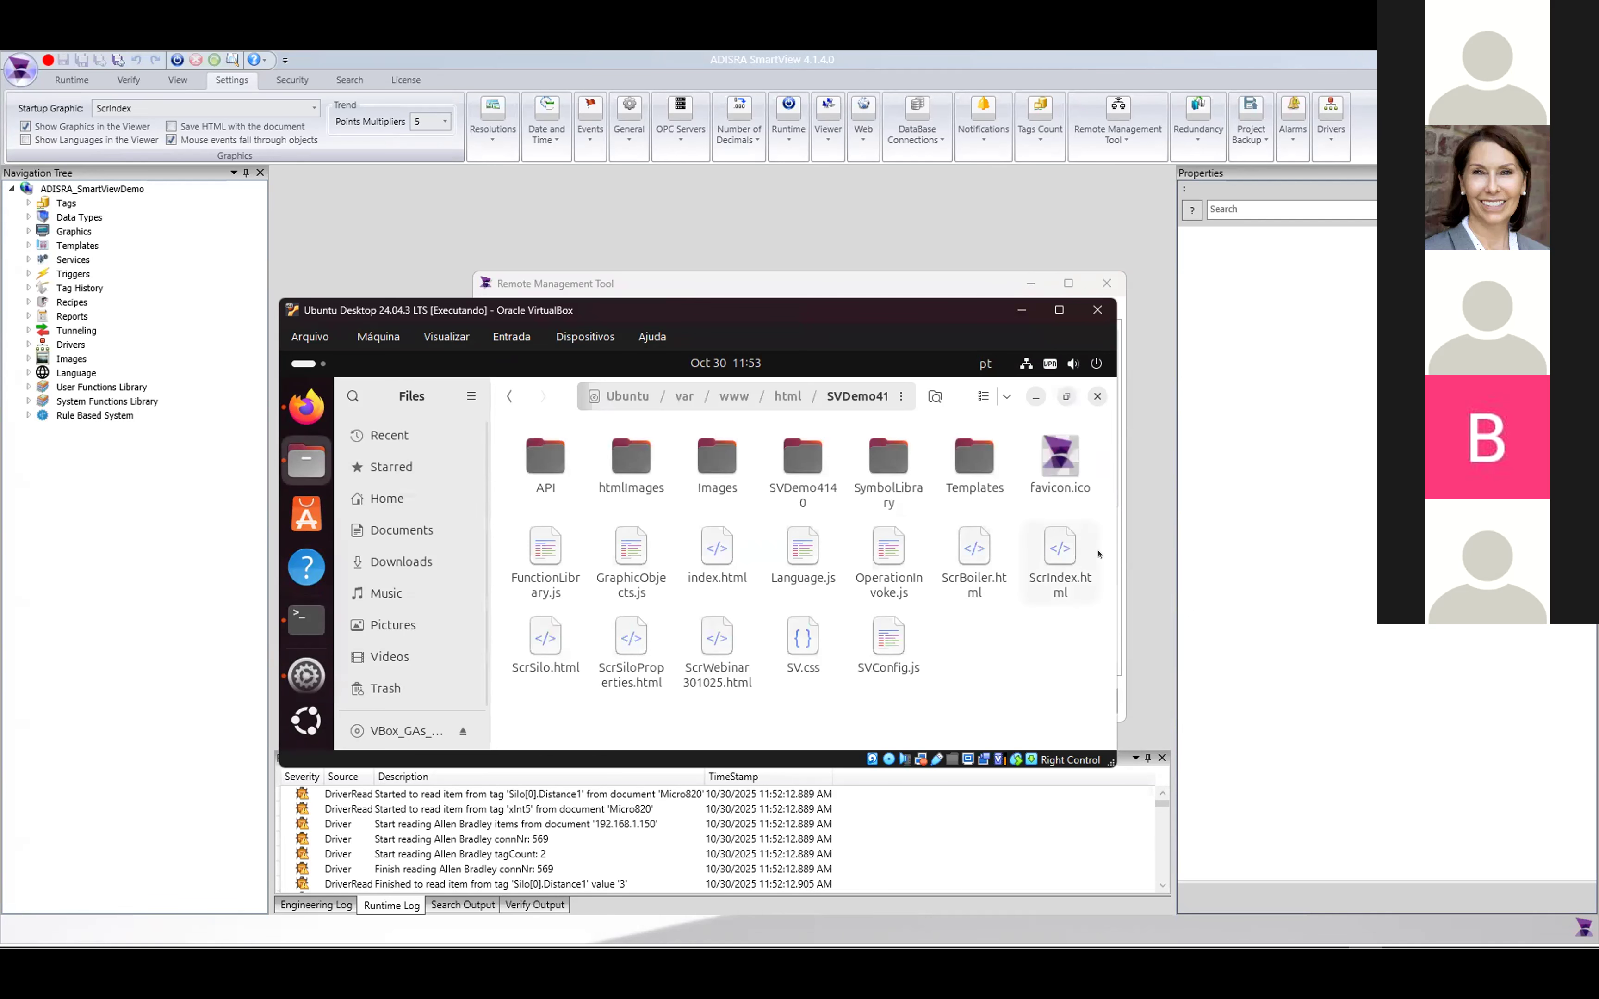
pyautogui.click(1259, 455)
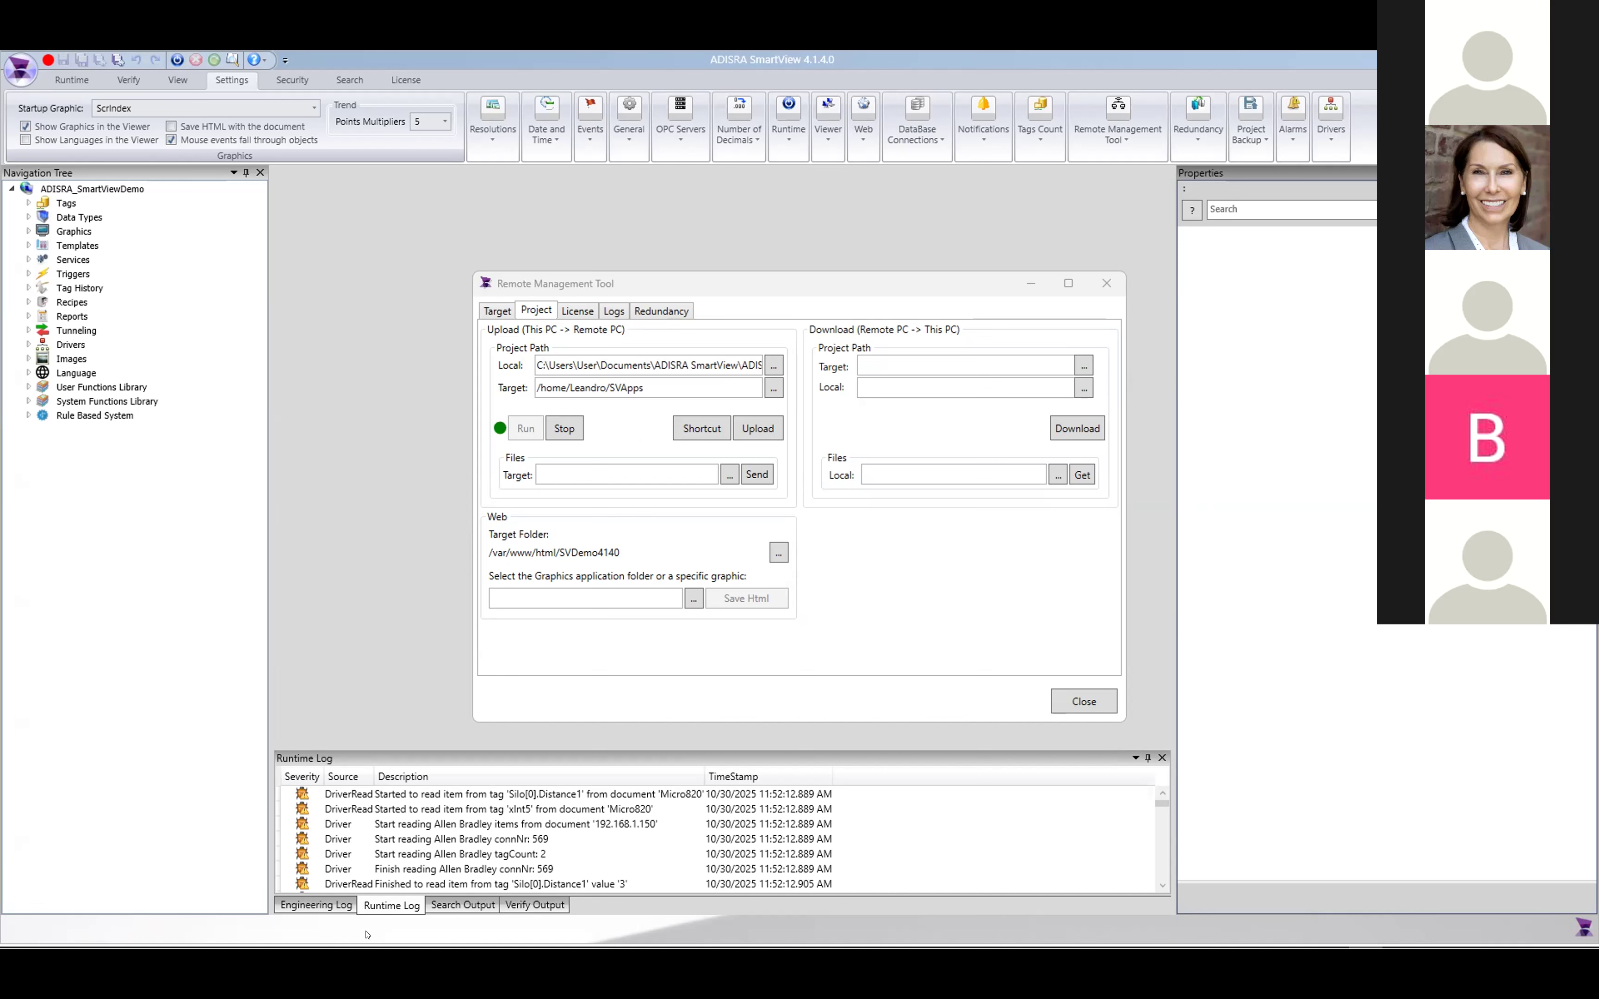
# - Search Windows for "viewer" and launch the Viewer application
pyautogui.click(468, 930)
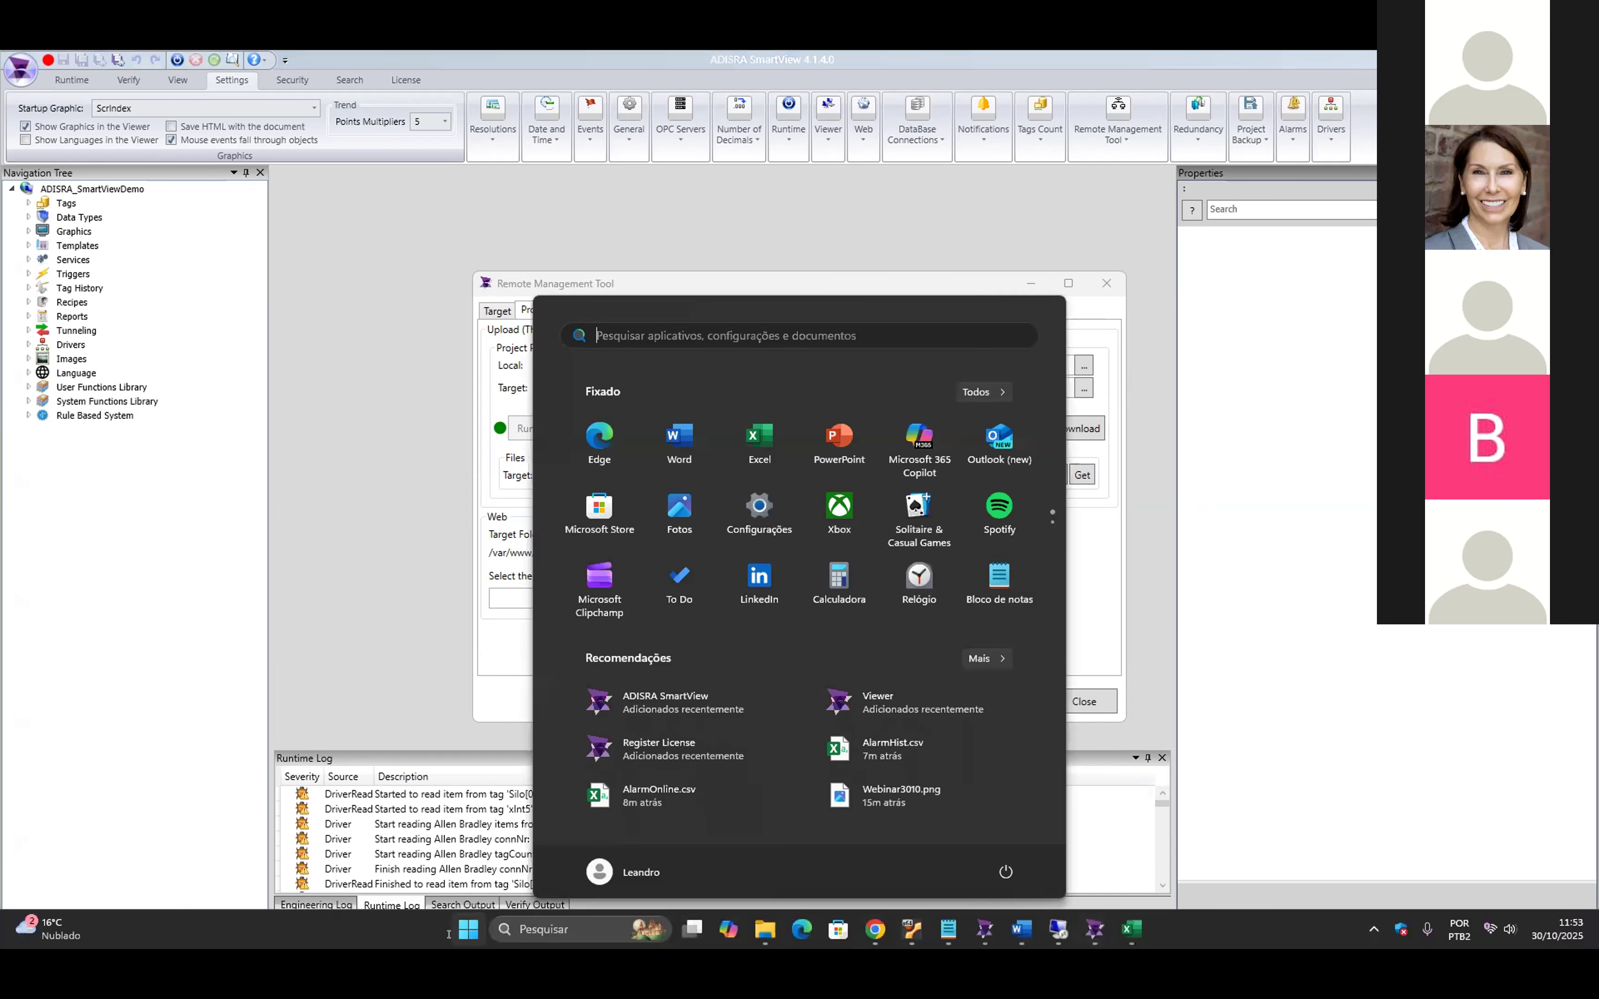
pyautogui.click(526, 925)
pyautogui.write('viewer')
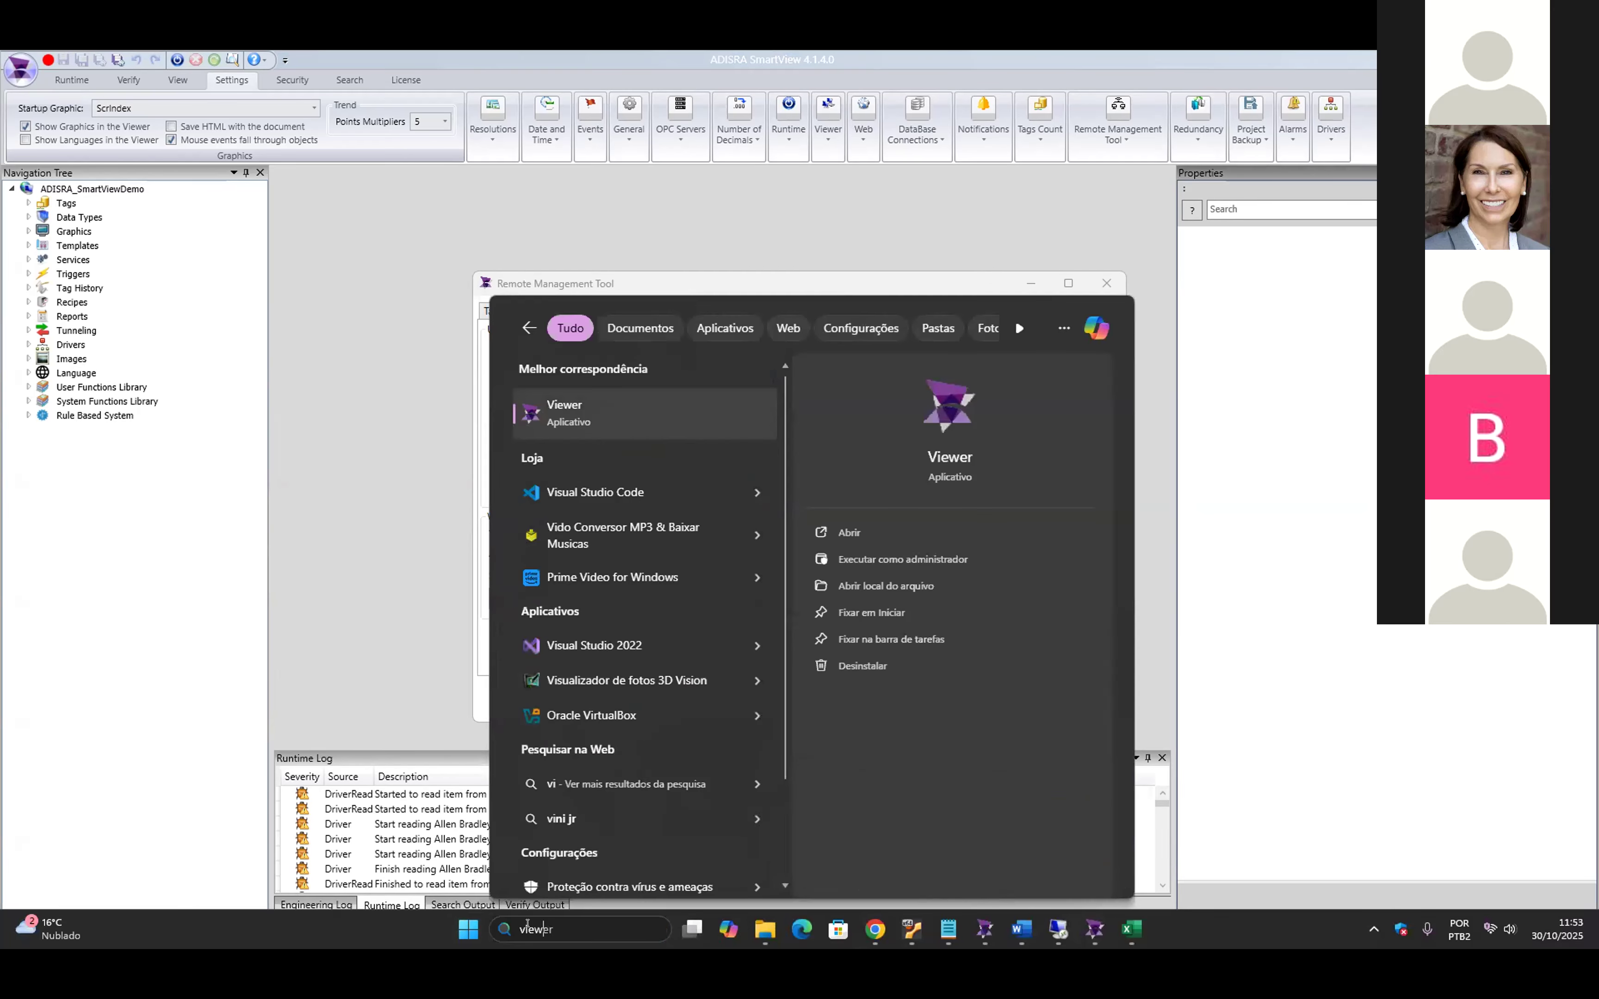
pyautogui.click(608, 405)
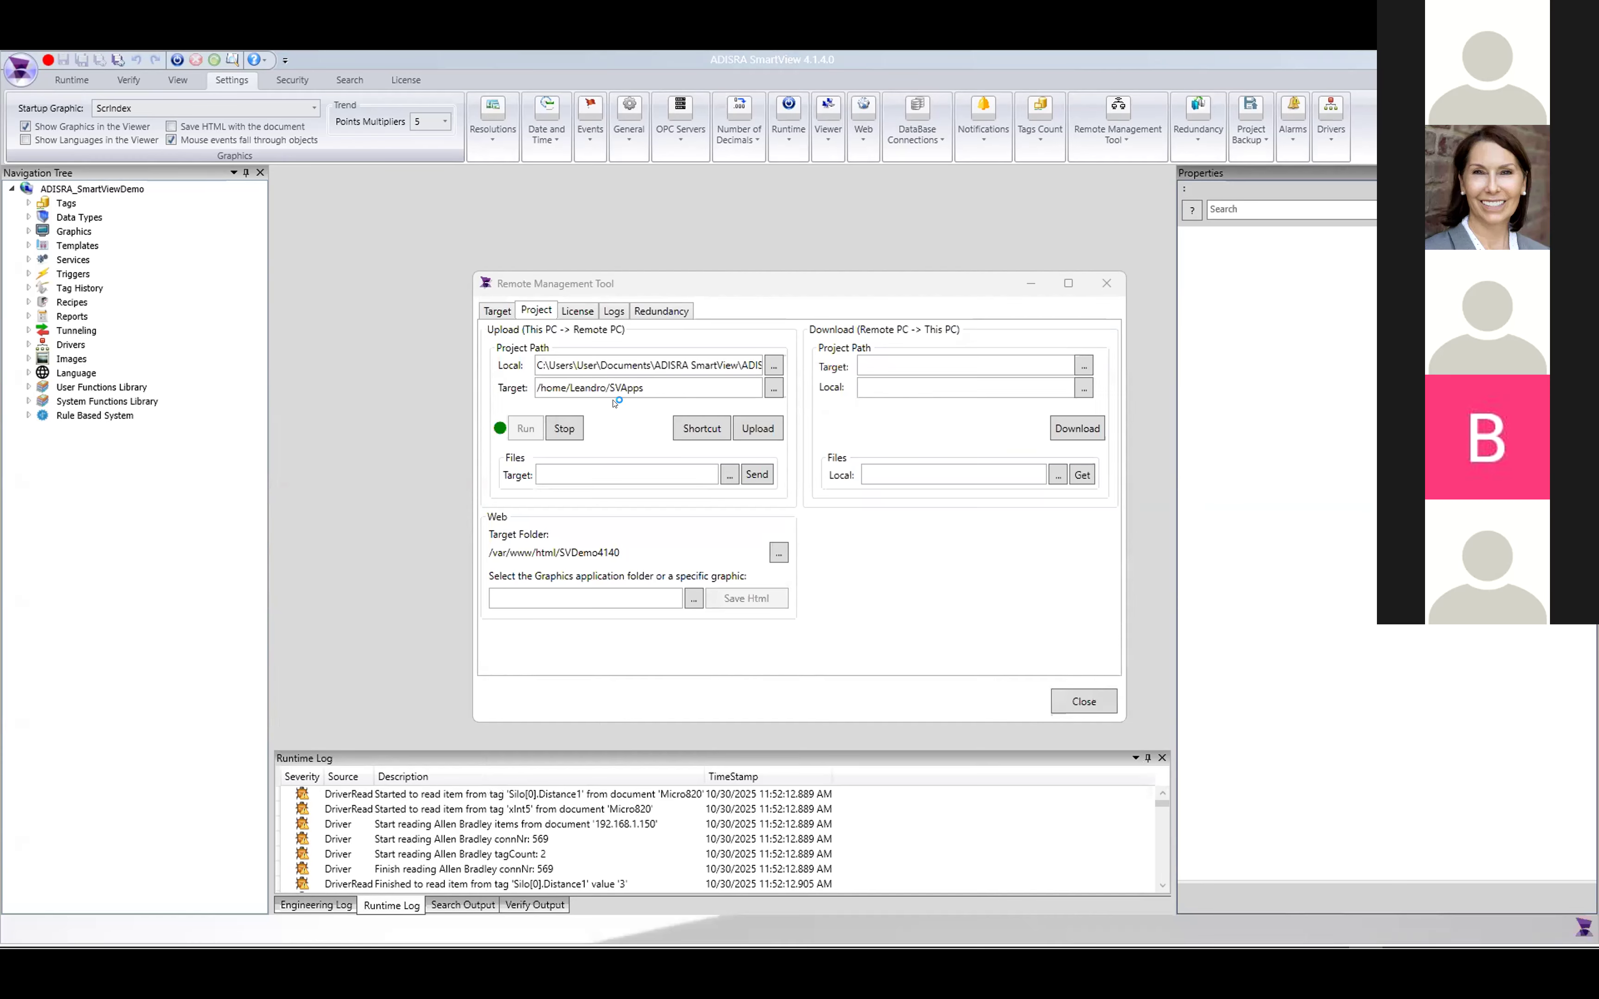
# - Set the Viewer's IP to 192.168.15.5 and connect to the remote station on port 9002
pyautogui.moveTo(777, 442); pyautogui.dragTo(401, 444)
pyautogui.write('152.249.104.252')
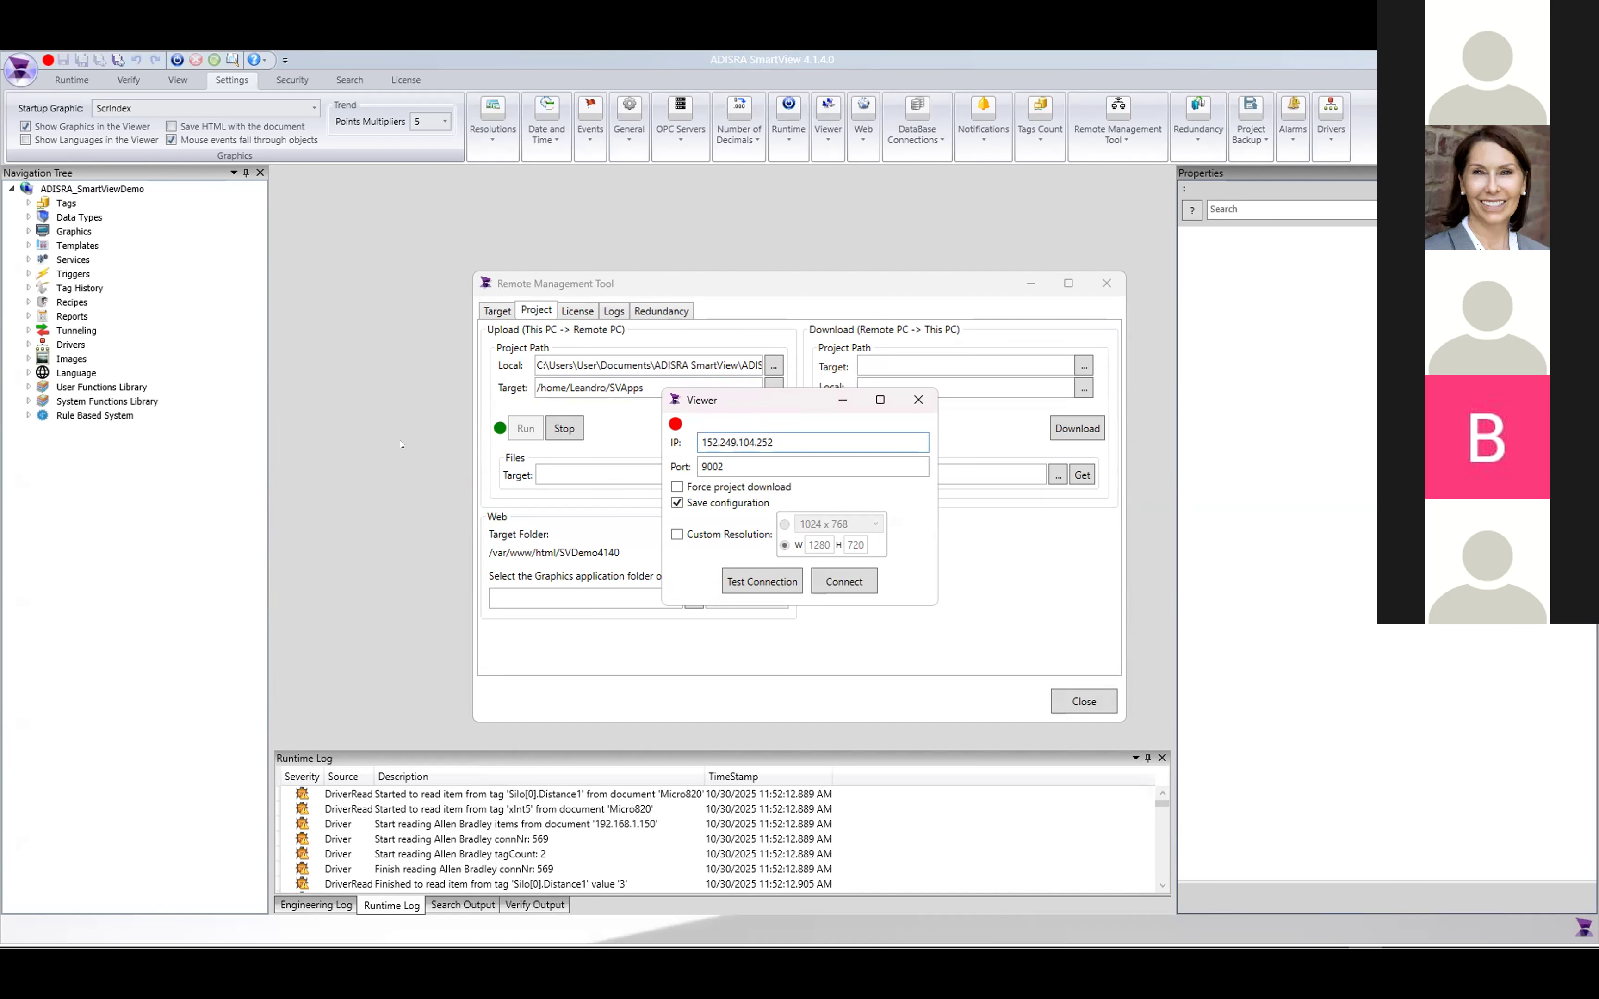
pyautogui.hotkey('ctrl', 'a')
pyautogui.write('19')
pyautogui.write('2.168.15.5')
pyautogui.click(764, 580)
pyautogui.click(804, 538)
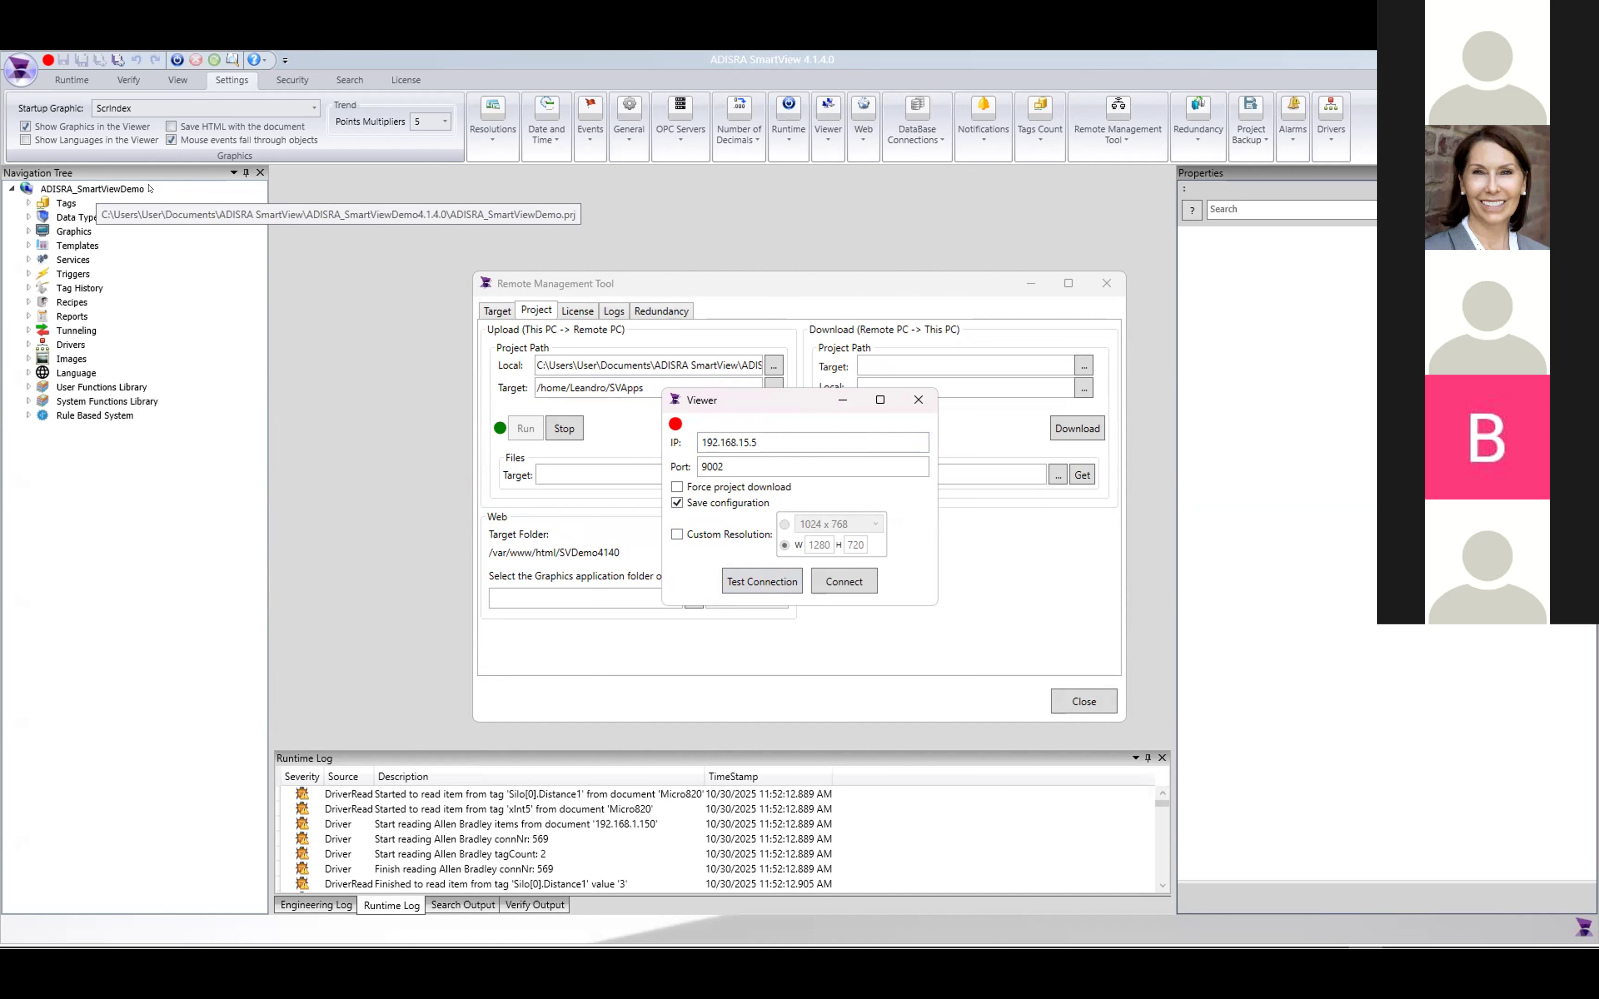
pyautogui.click(844, 581)
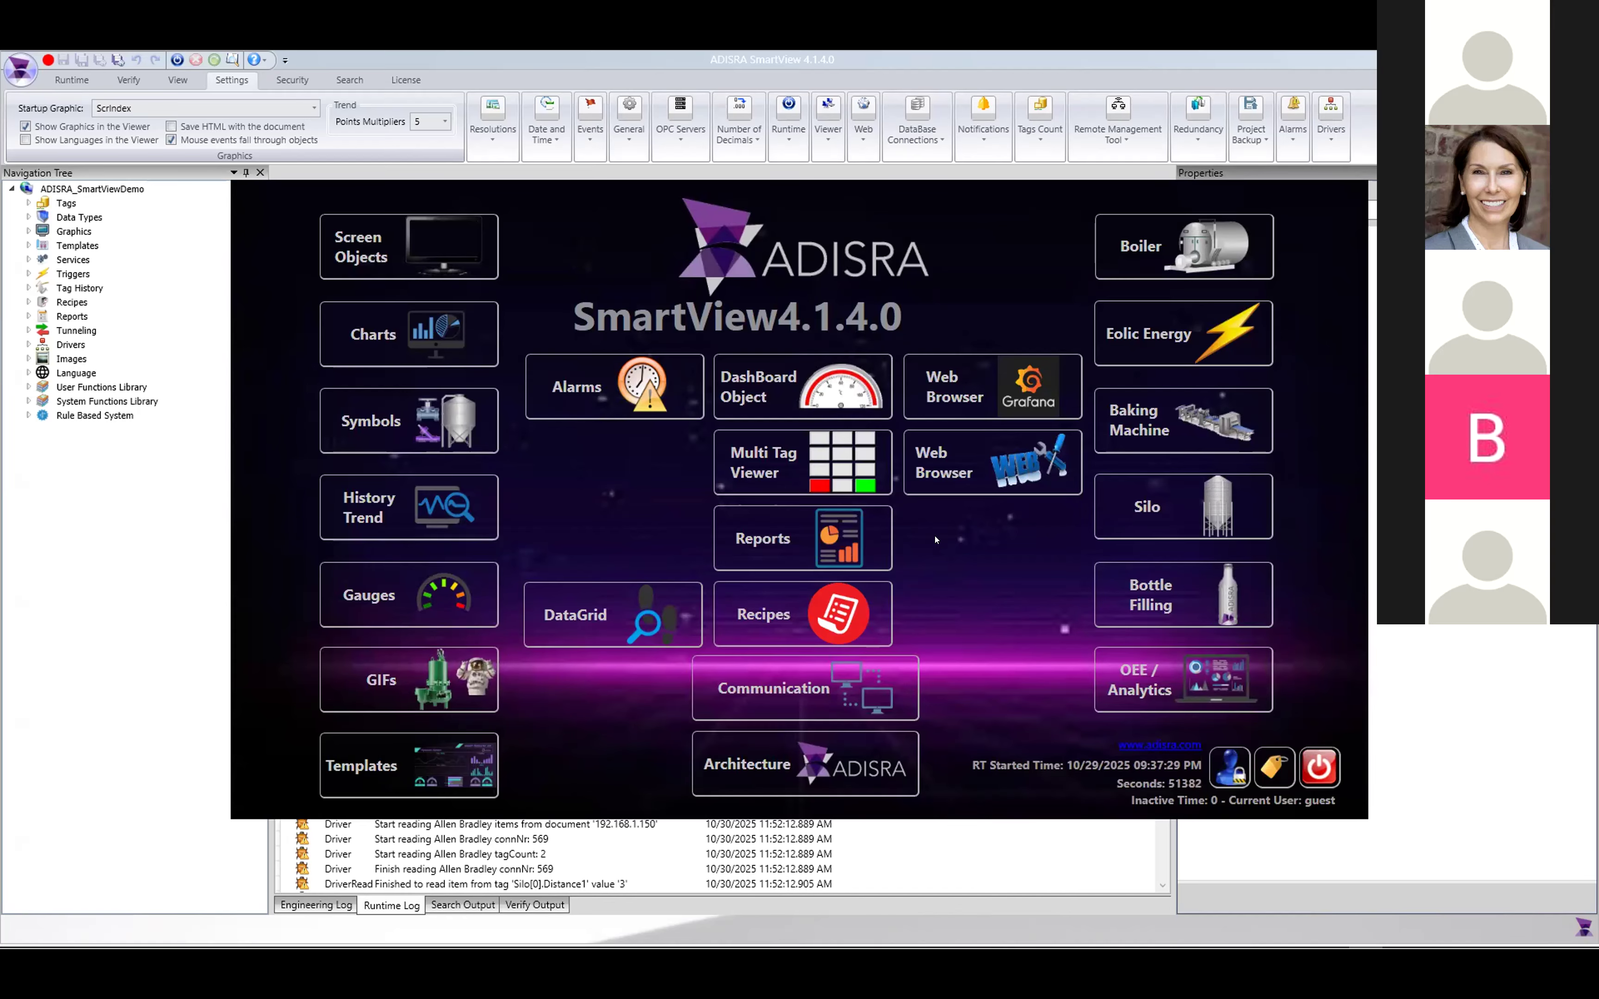
# - Look at the Boiler and Screen Objects screens in the connected viewer, closing each one
pyautogui.click(1125, 246)
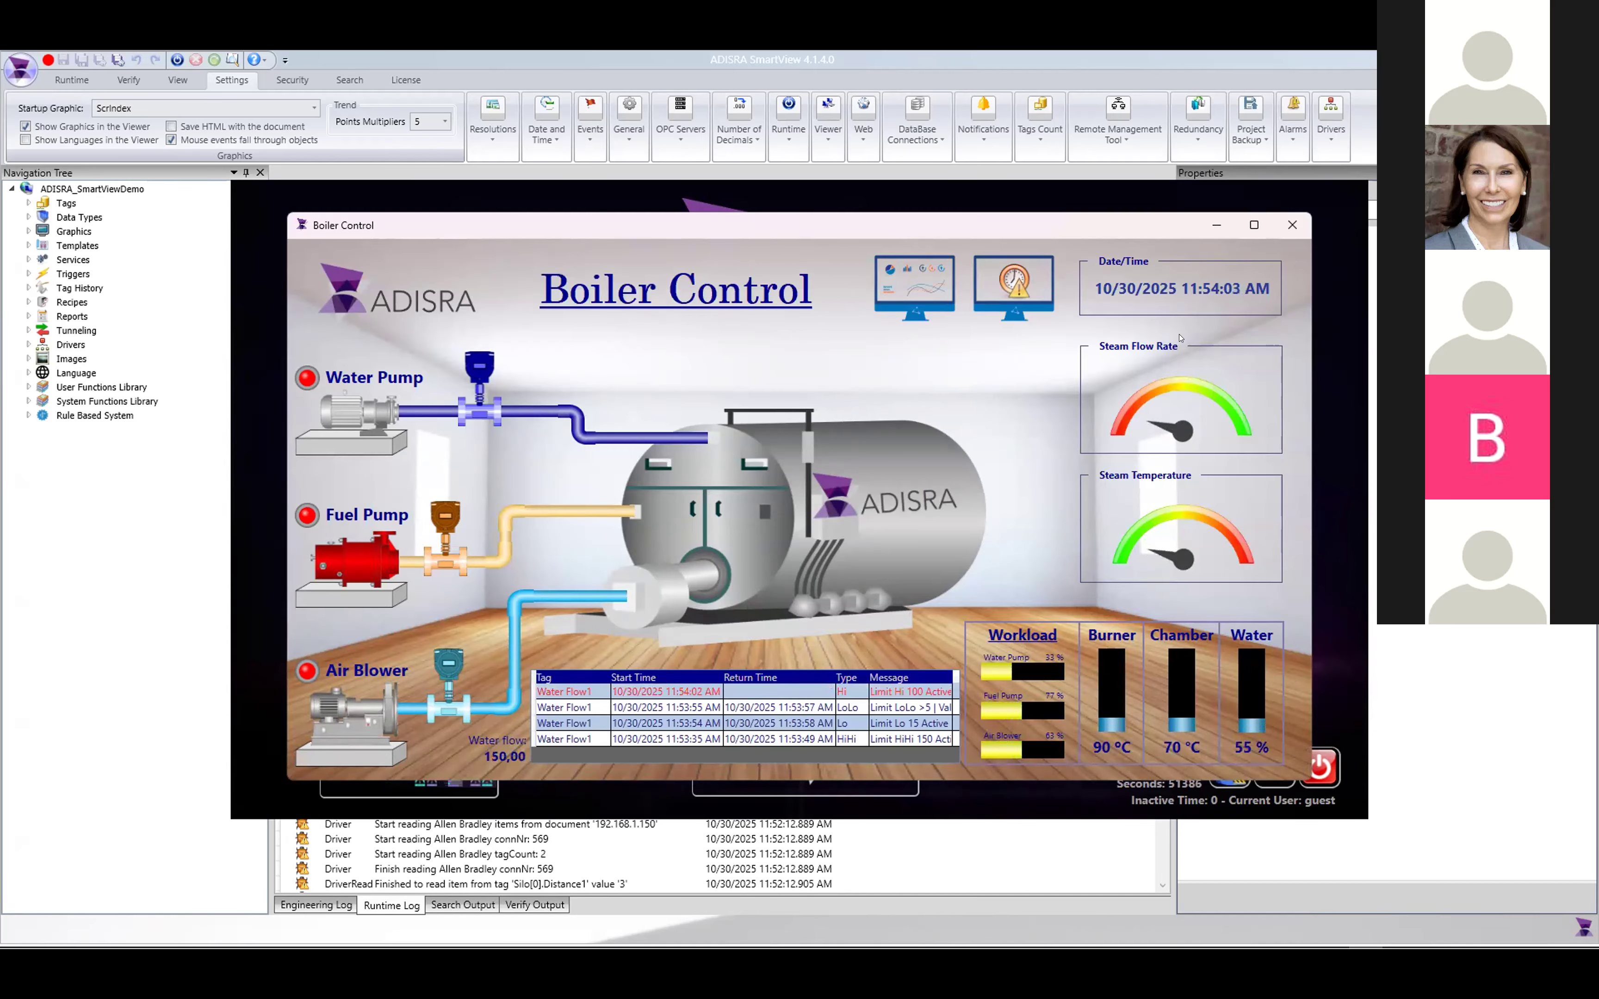
pyautogui.click(1290, 225)
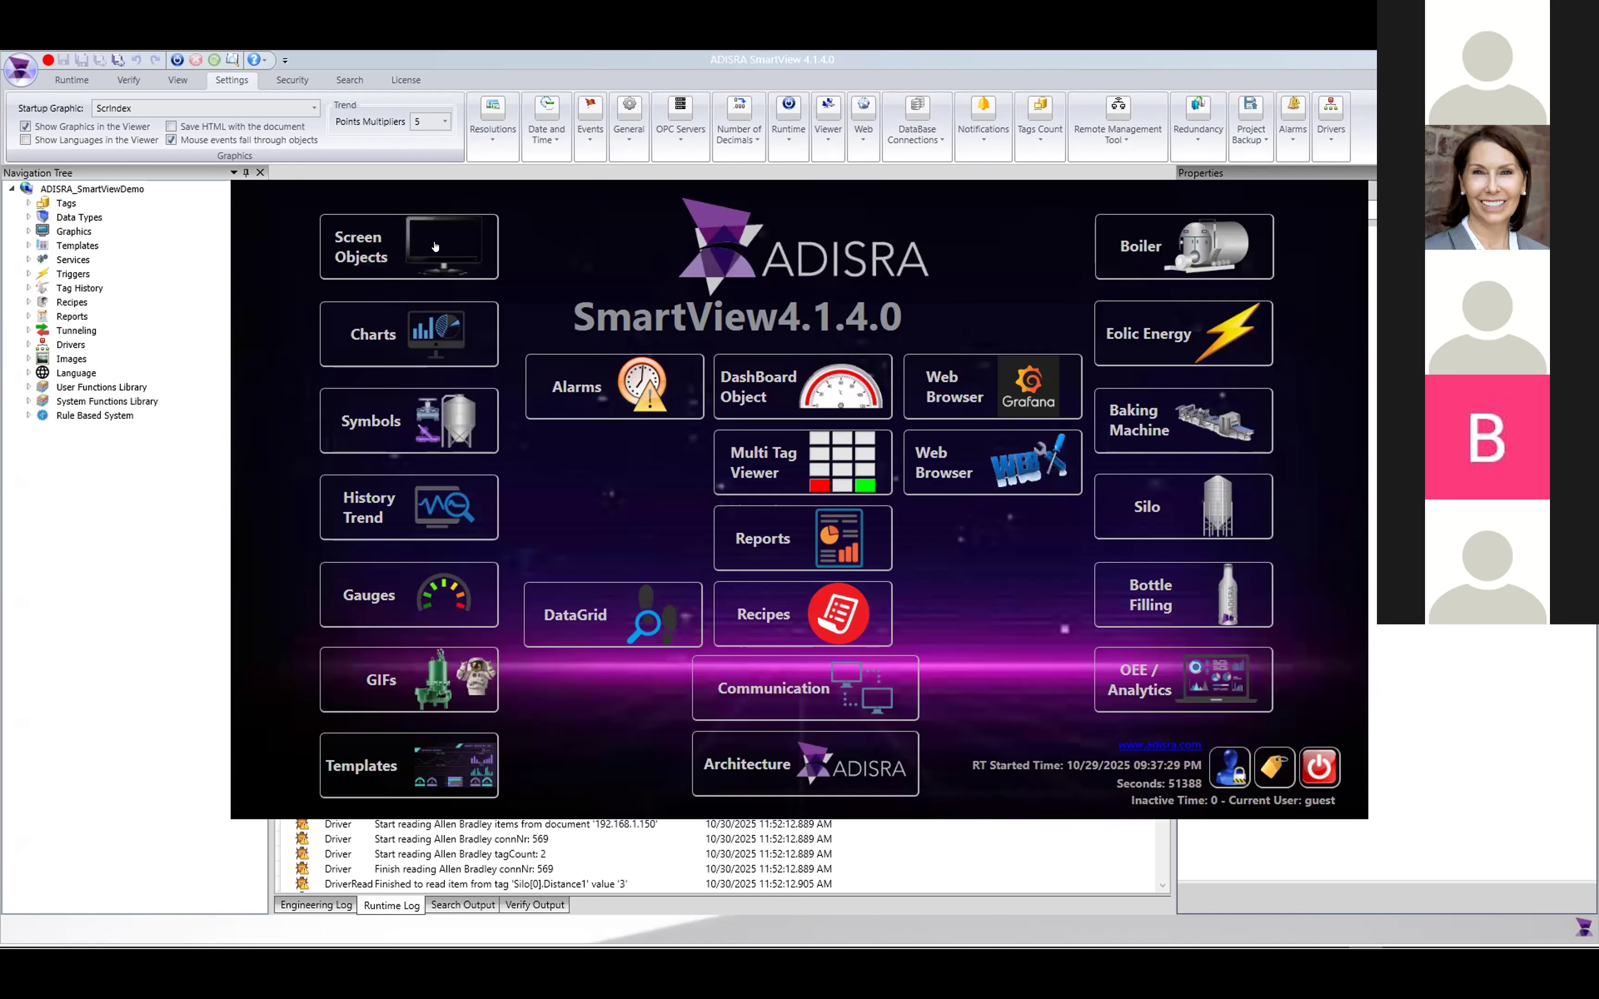
pyautogui.click(628, 374)
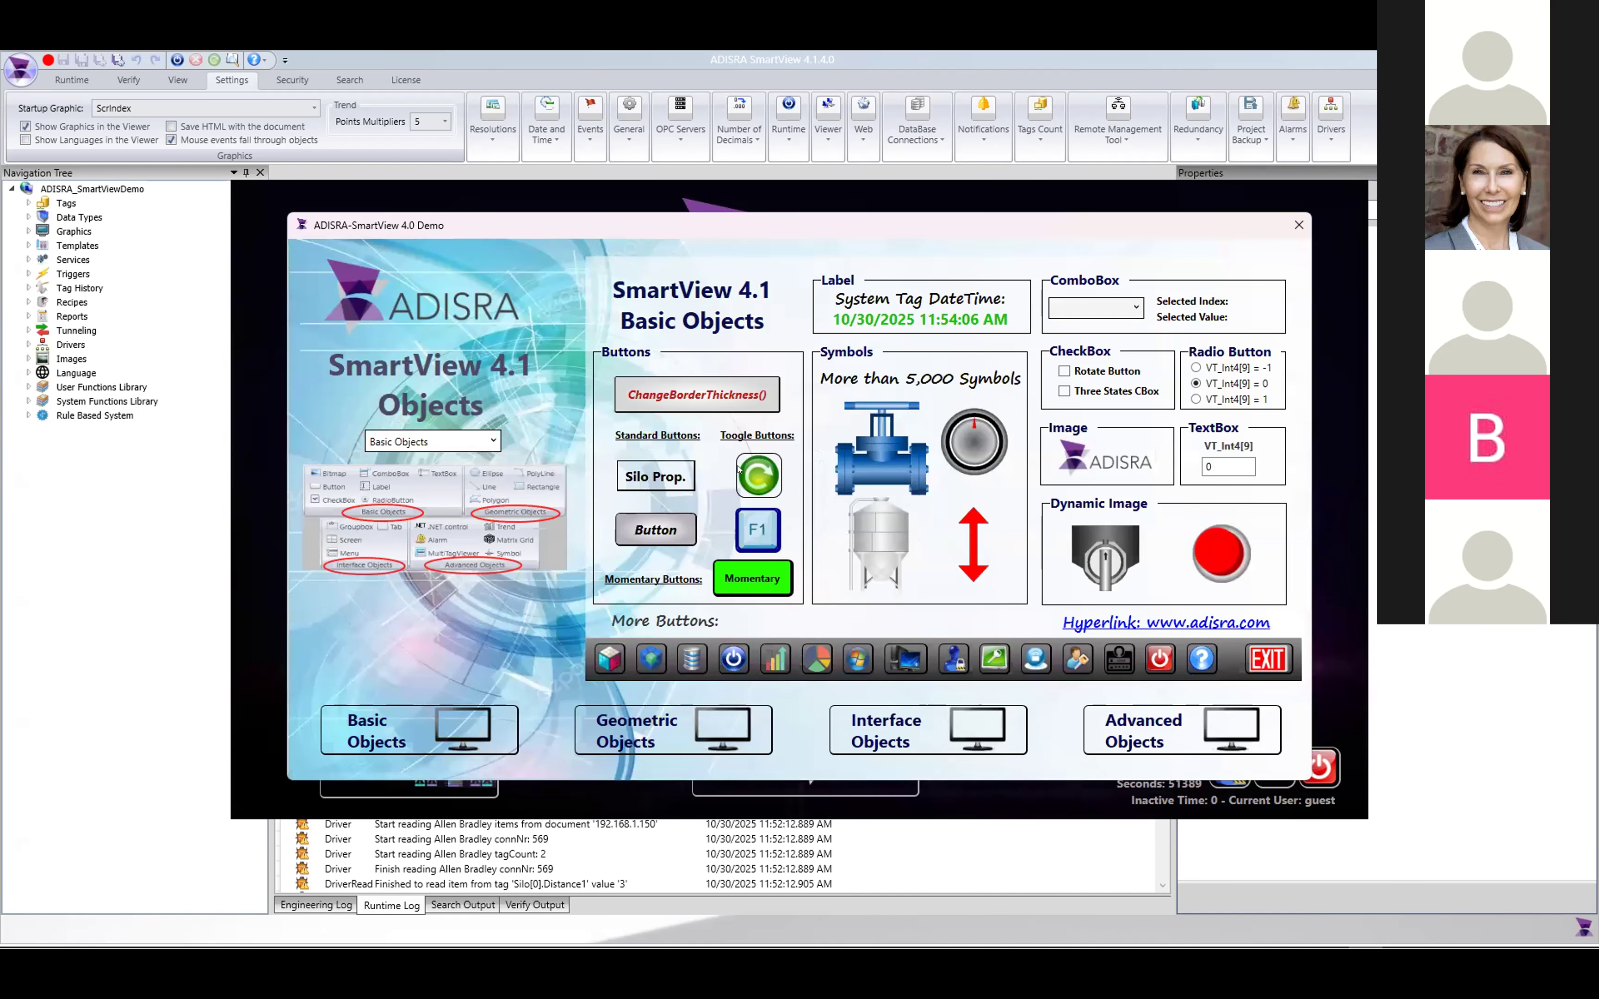
pyautogui.click(1296, 227)
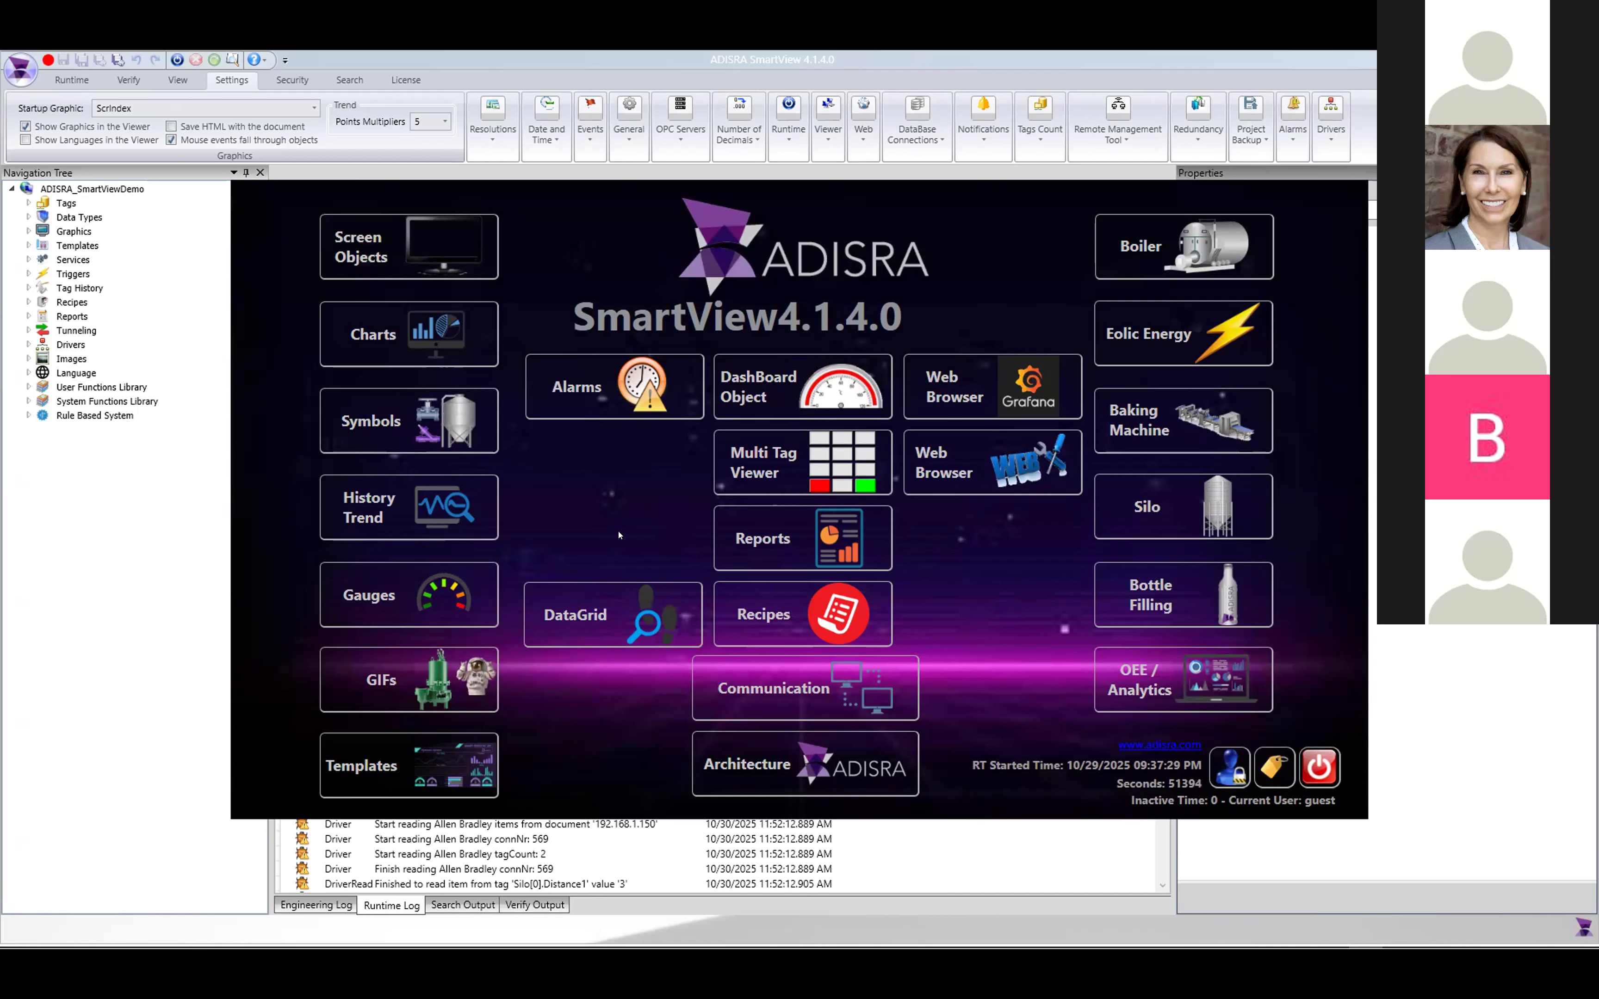
# - Switch to Chrome and open a new browser tab
pyautogui.hotkey('alt', 'Tab')
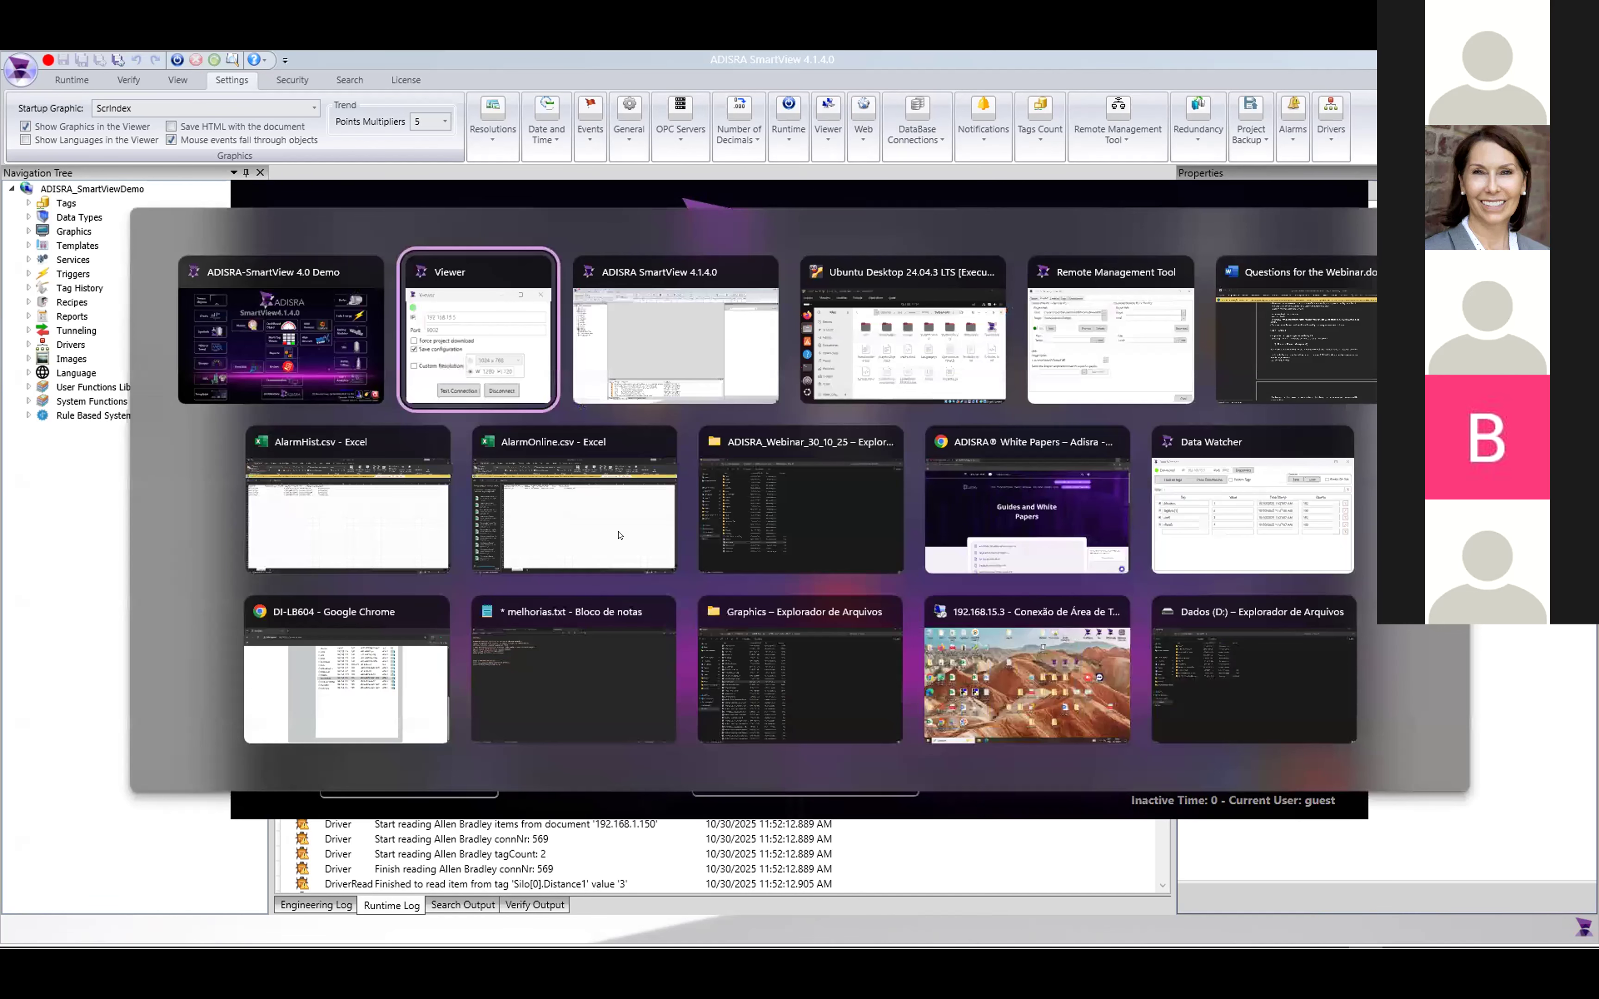
pyautogui.hotkey('alt', 'Tab')
pyautogui.hotkey('alt', 'Tab')
pyautogui.hotkey('alt', 'Tab')
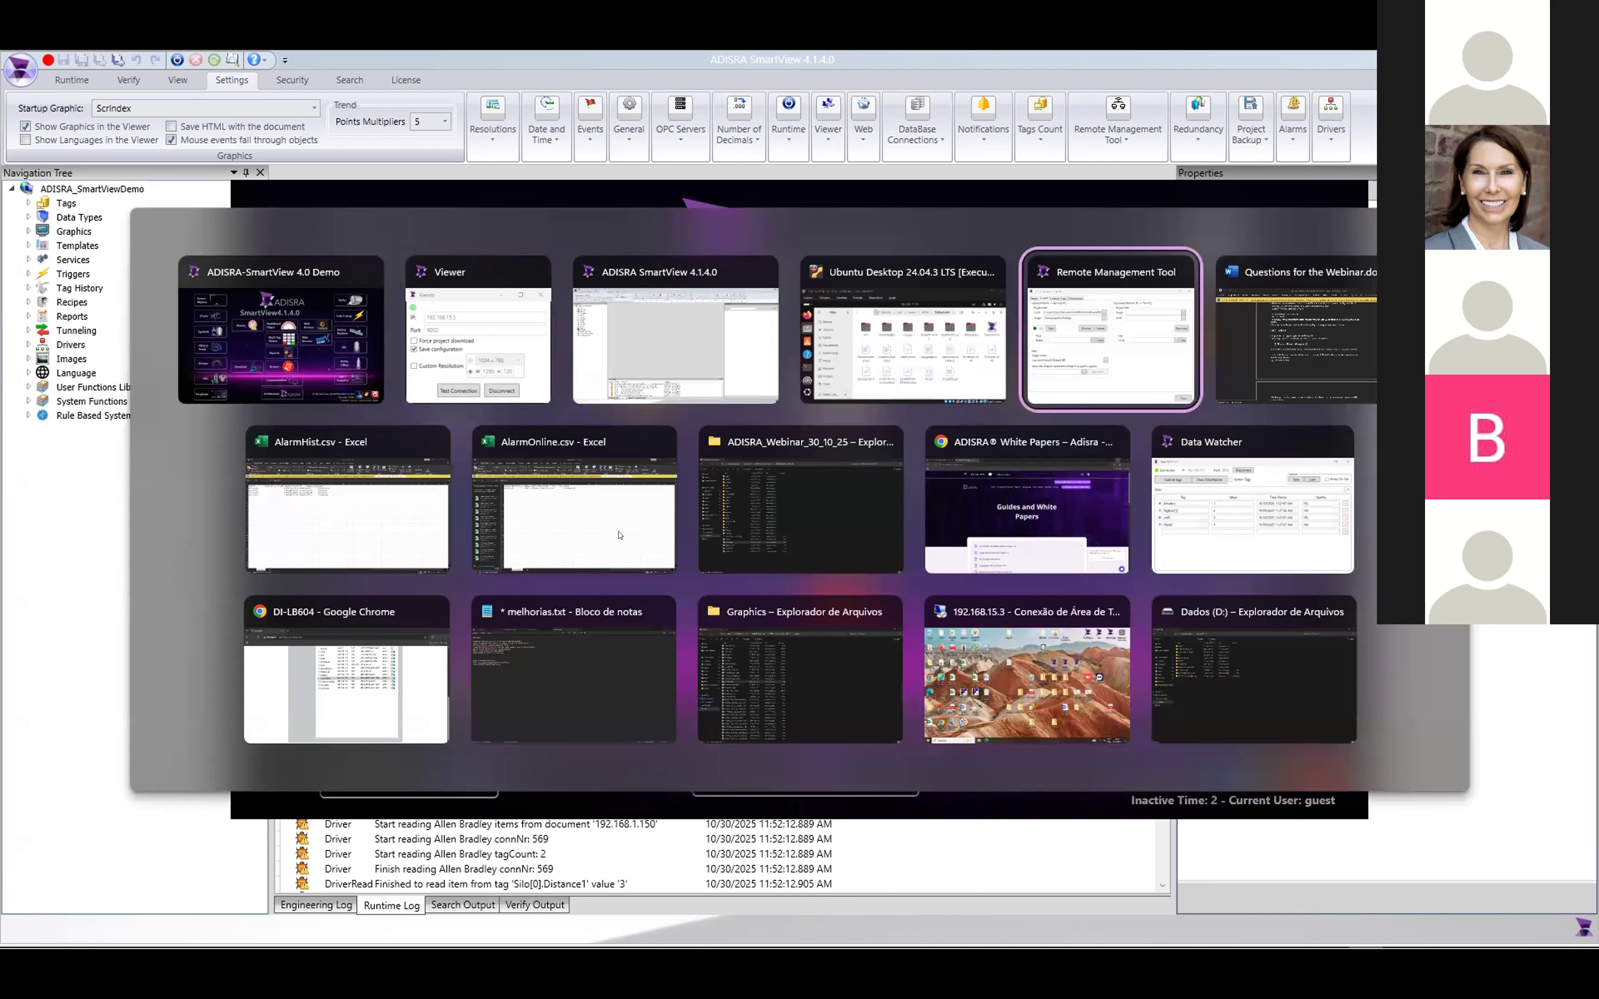
pyautogui.hotkey('alt', 'Tab')
pyautogui.hotkey('alt', 'Tab')
pyautogui.hotkey('alt', 'Tab')
pyautogui.hotkey('alt', 'Tab')
pyautogui.hotkey('alt', 'Tab')
pyautogui.click(446, 67)
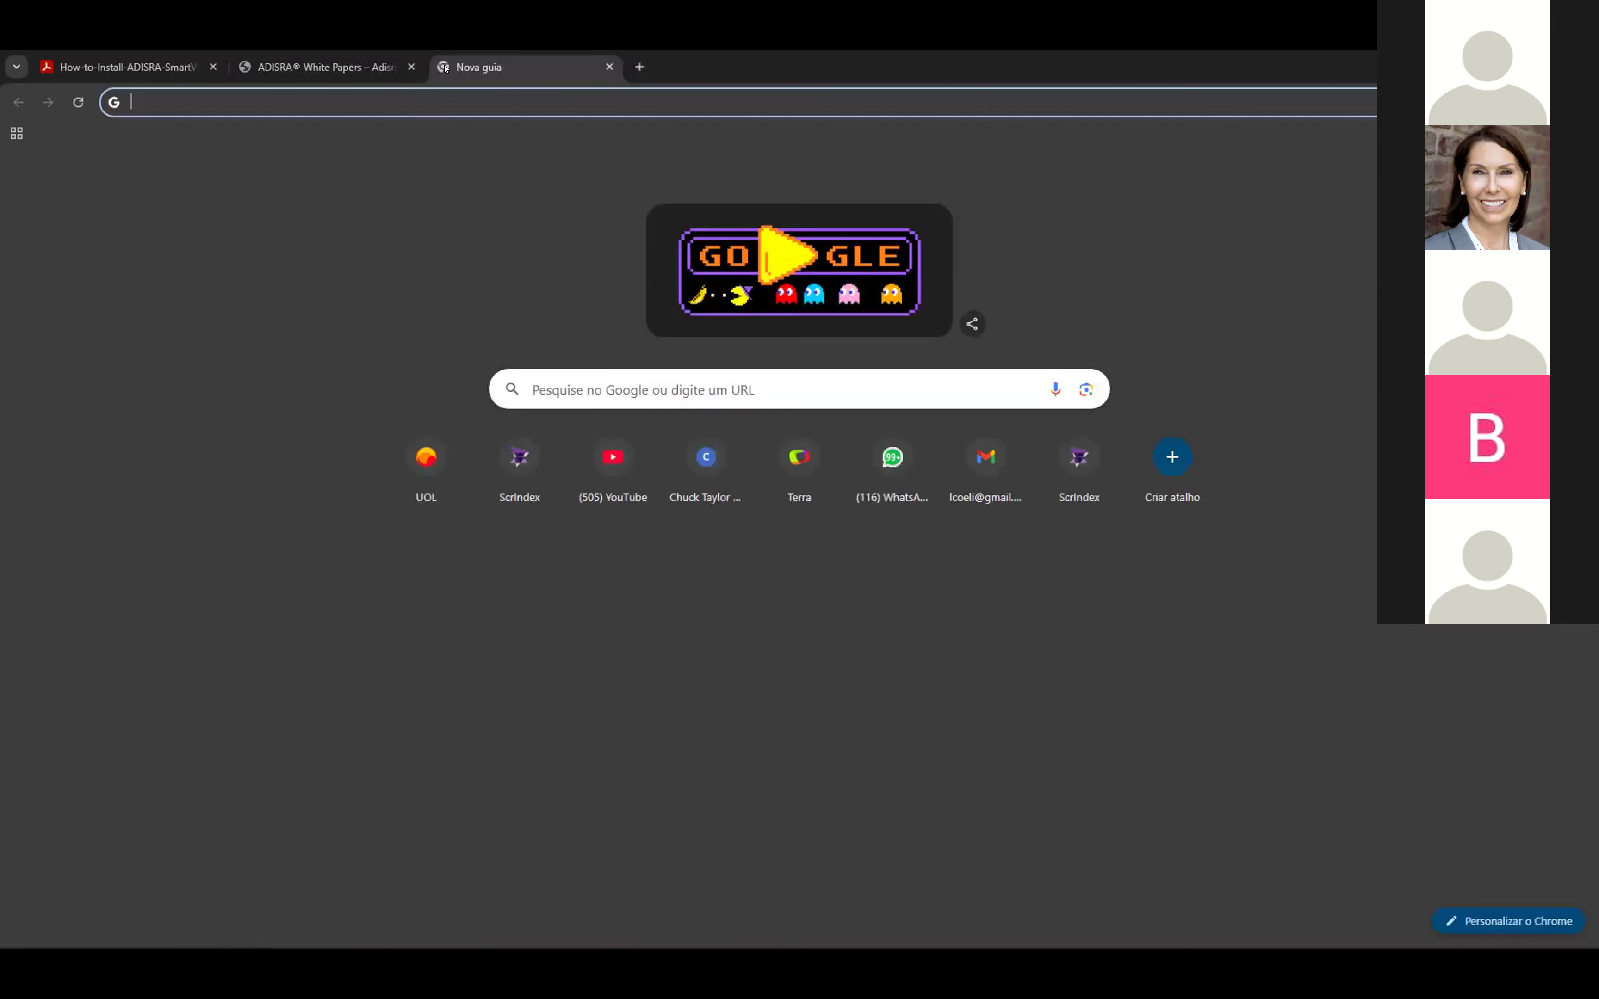
# - Load the remote station's web project at 192.168.15.5/SVDemo4140/
pyautogui.write('192.168.15.1')
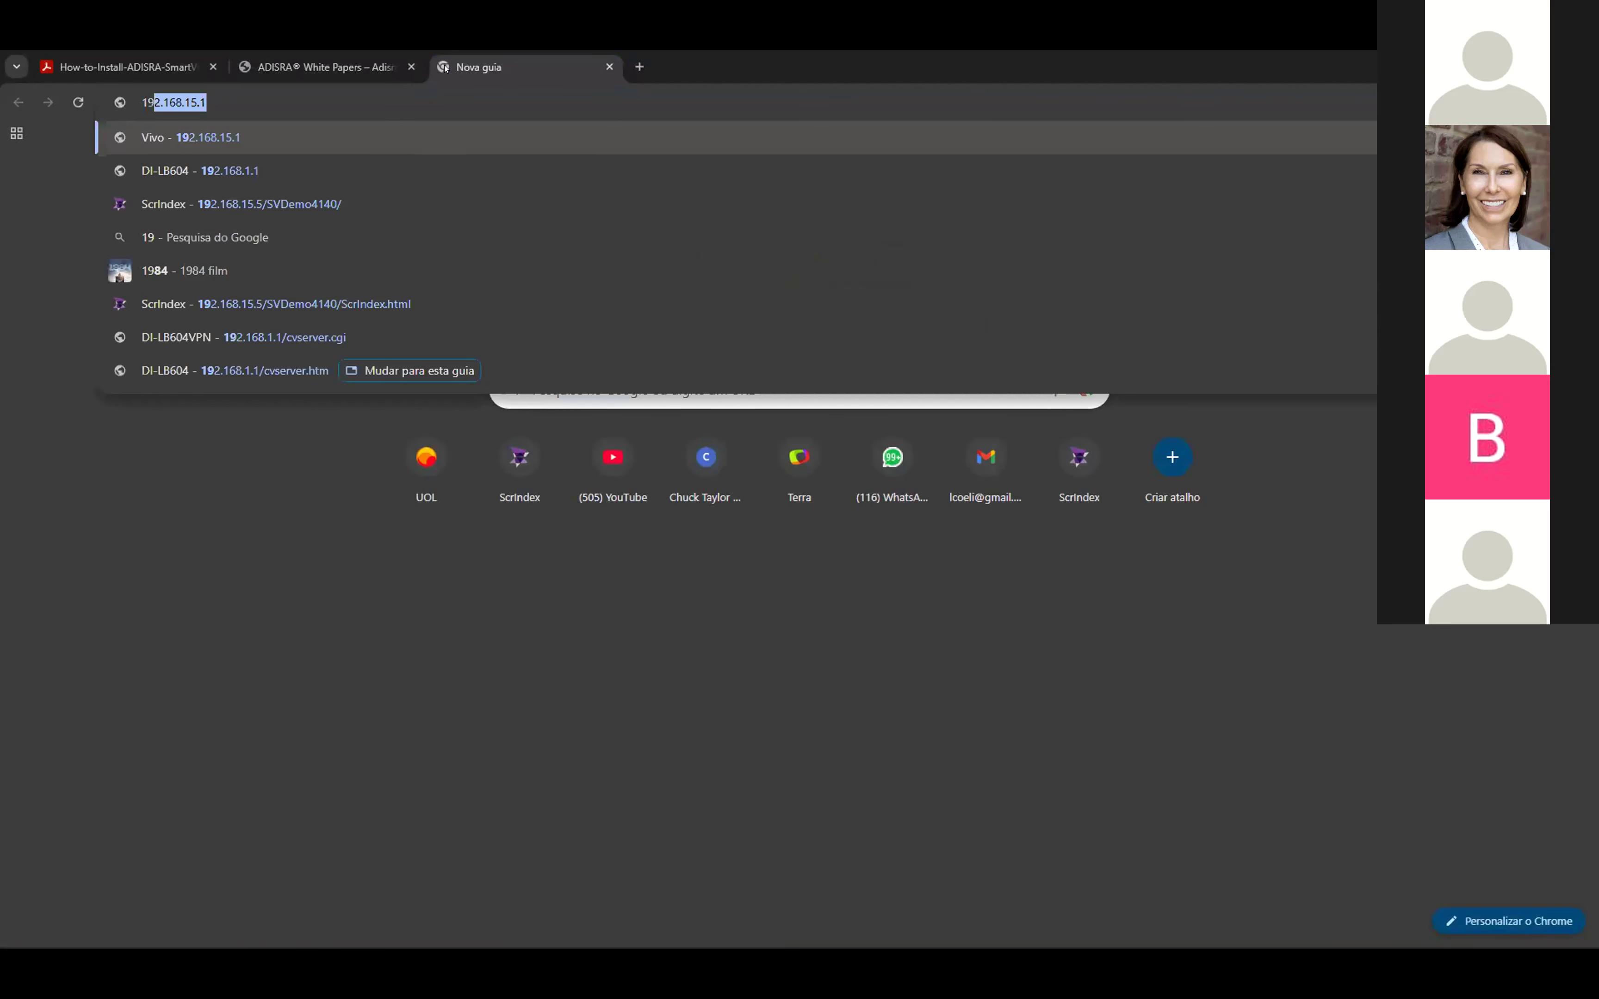
pyautogui.press('Right')
pyautogui.press('BackSpace')
pyautogui.write('5')
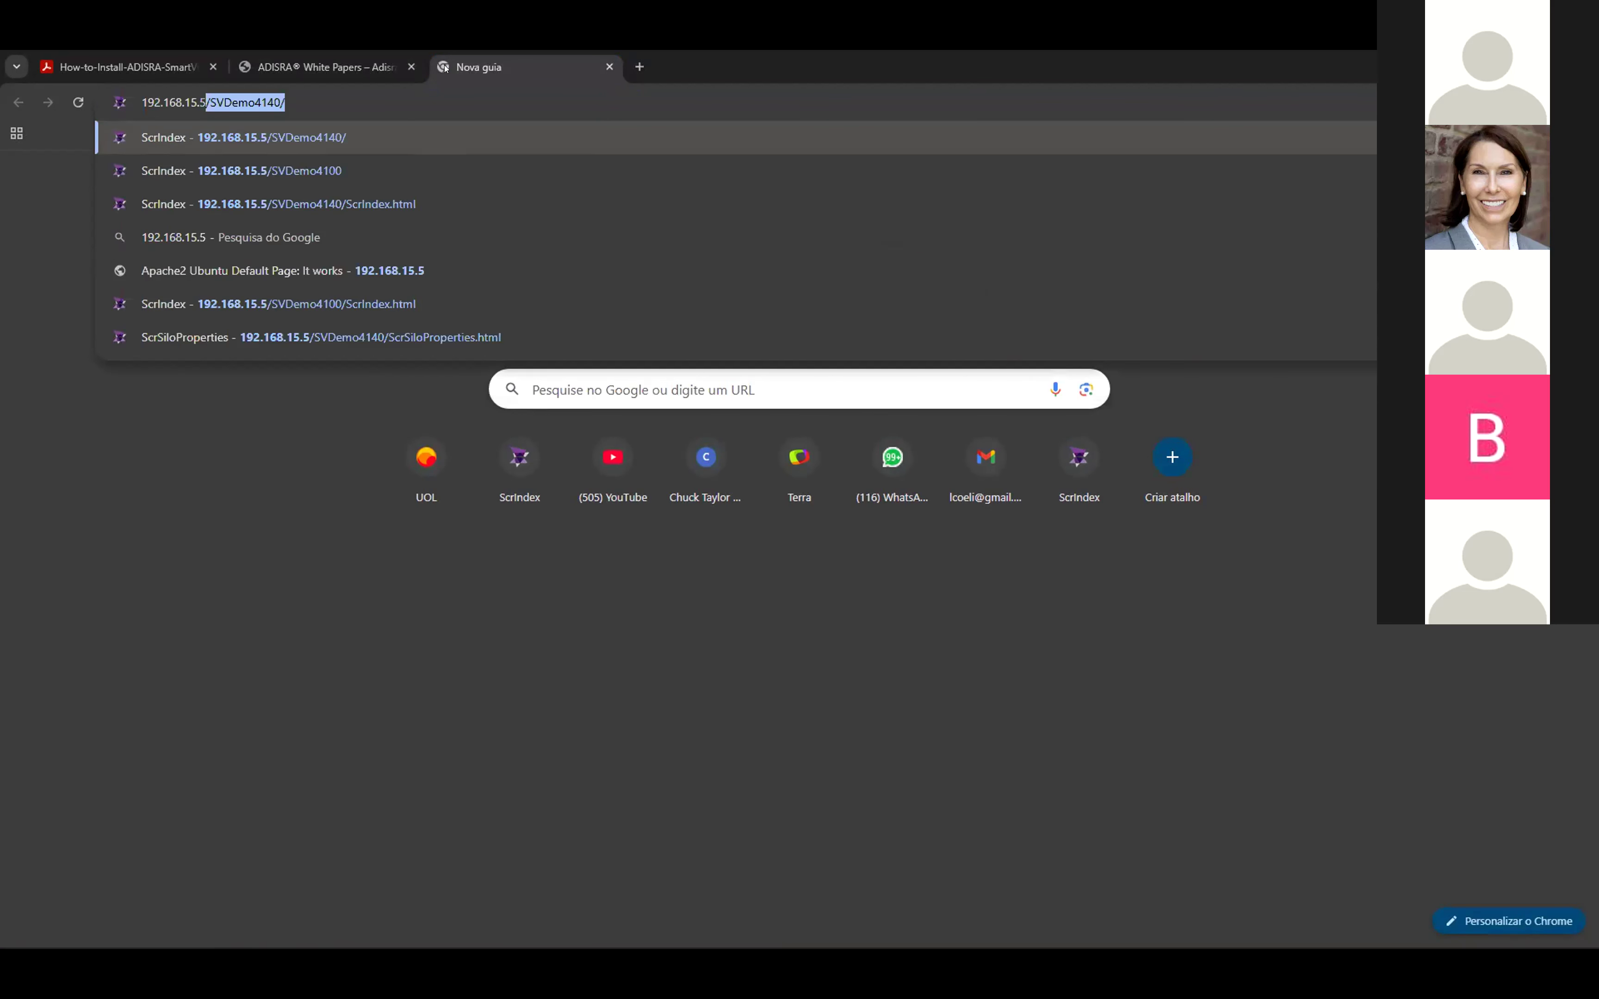
pyautogui.press('Right')
pyautogui.press('Return')
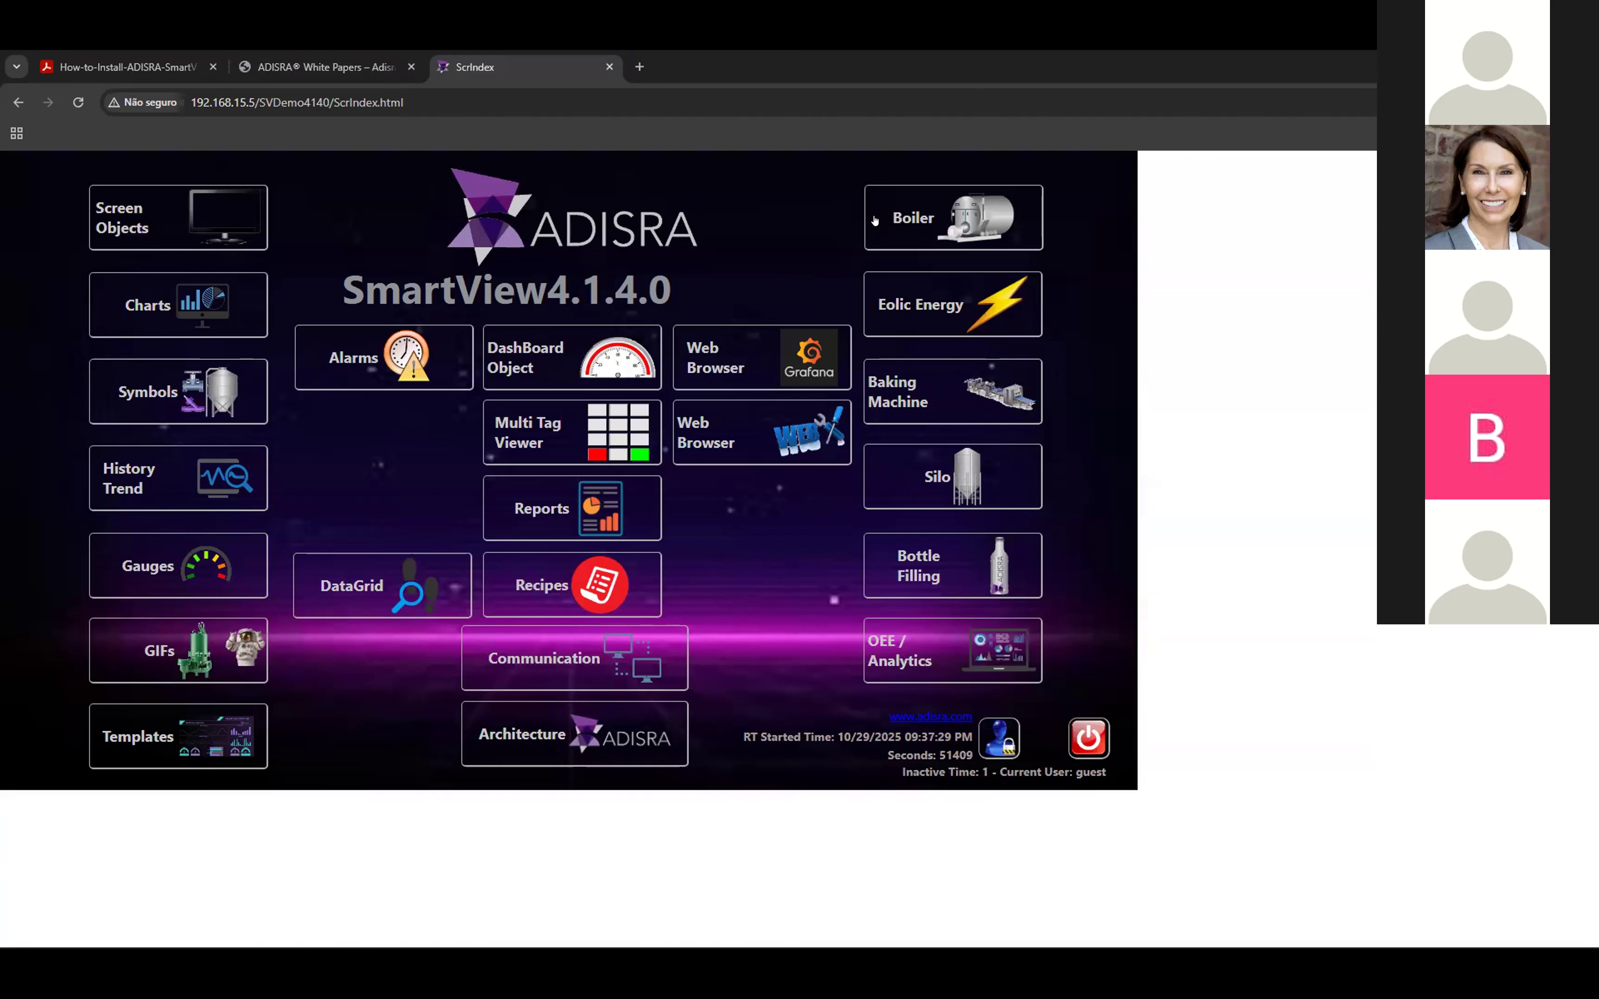
# - Try the Boiler and Eolic Energy screens in the web project, closing the window that opens
pyautogui.click(896, 219)
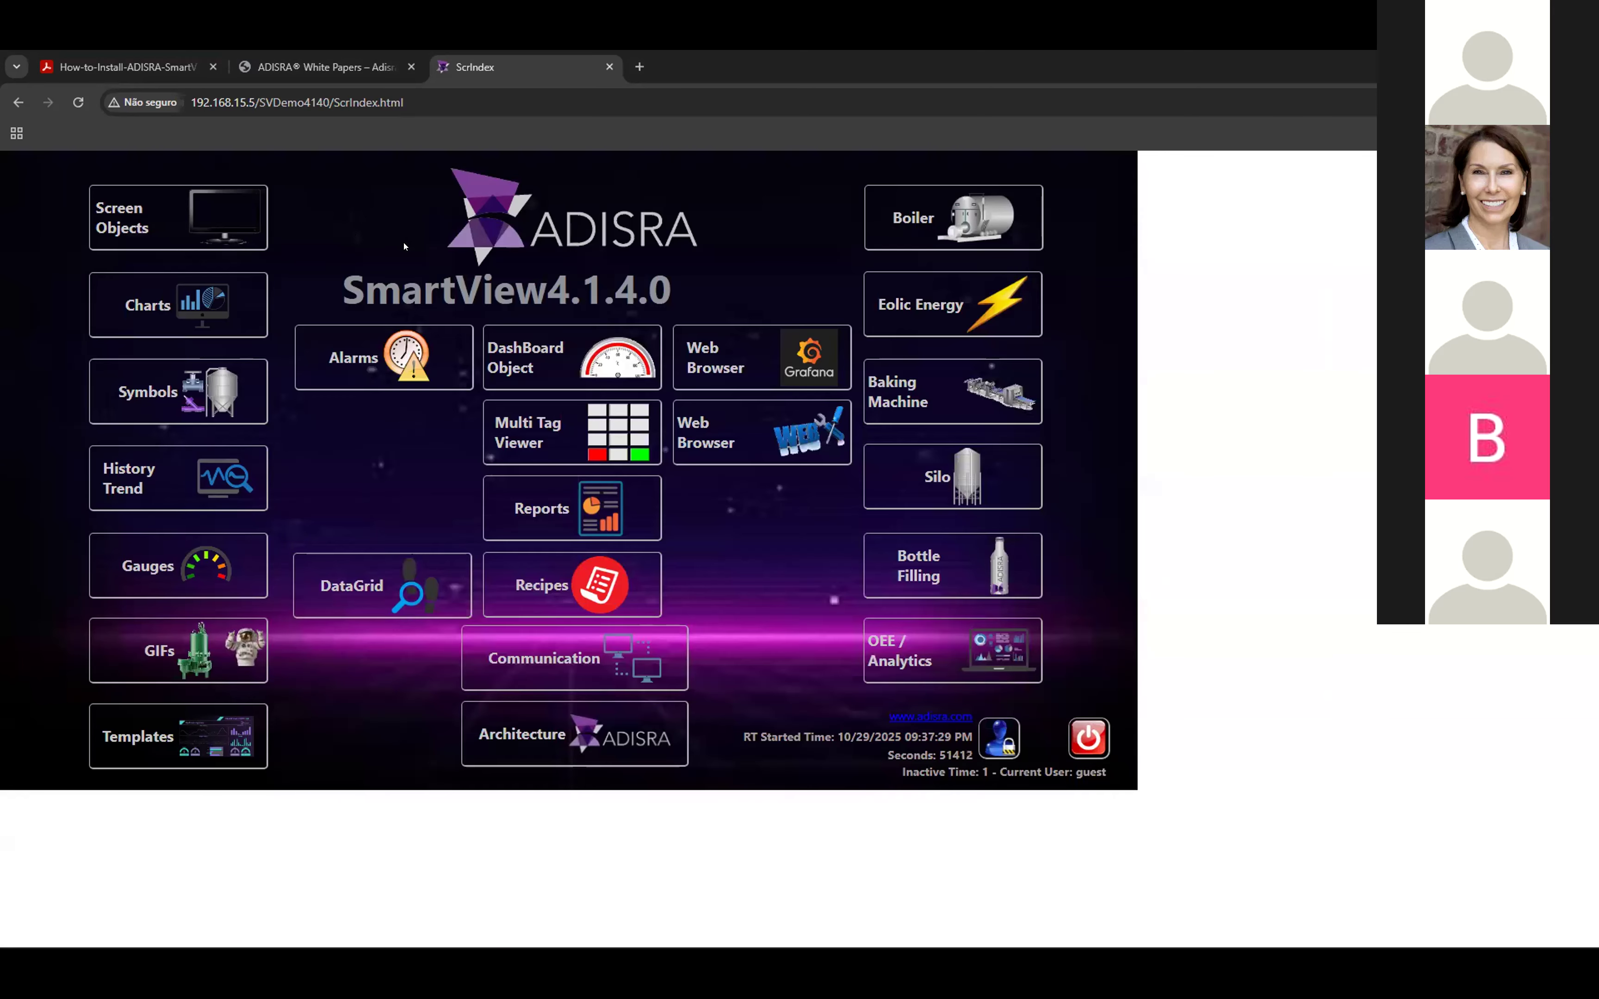
pyautogui.click(956, 319)
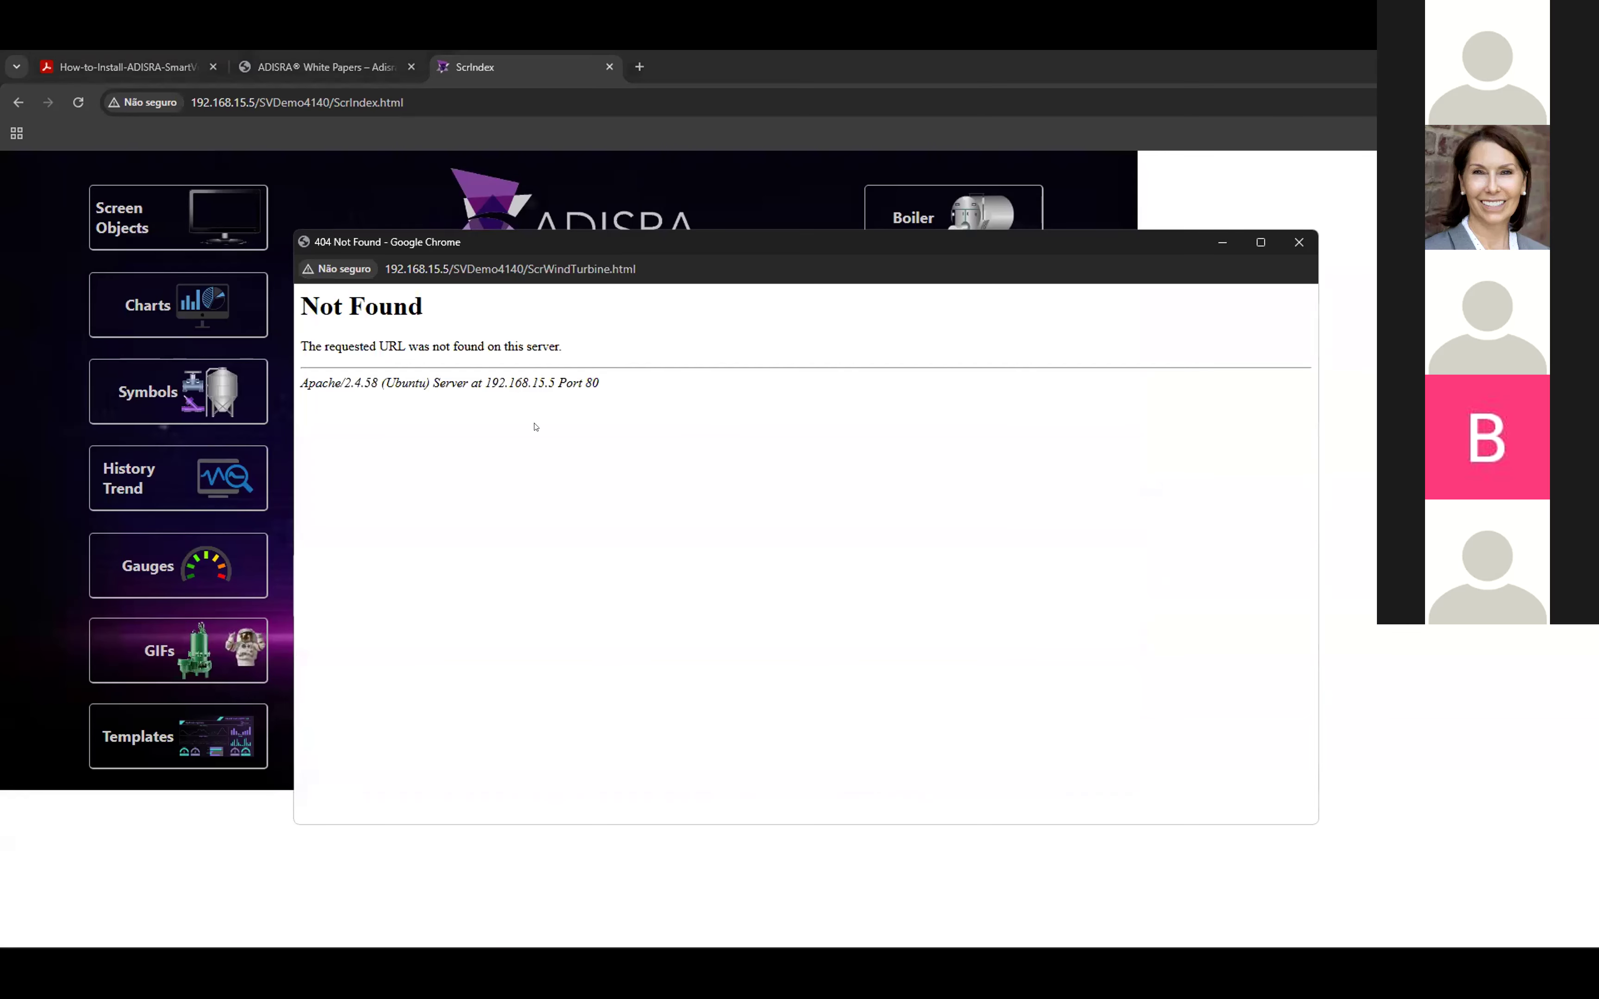
pyautogui.click(1299, 242)
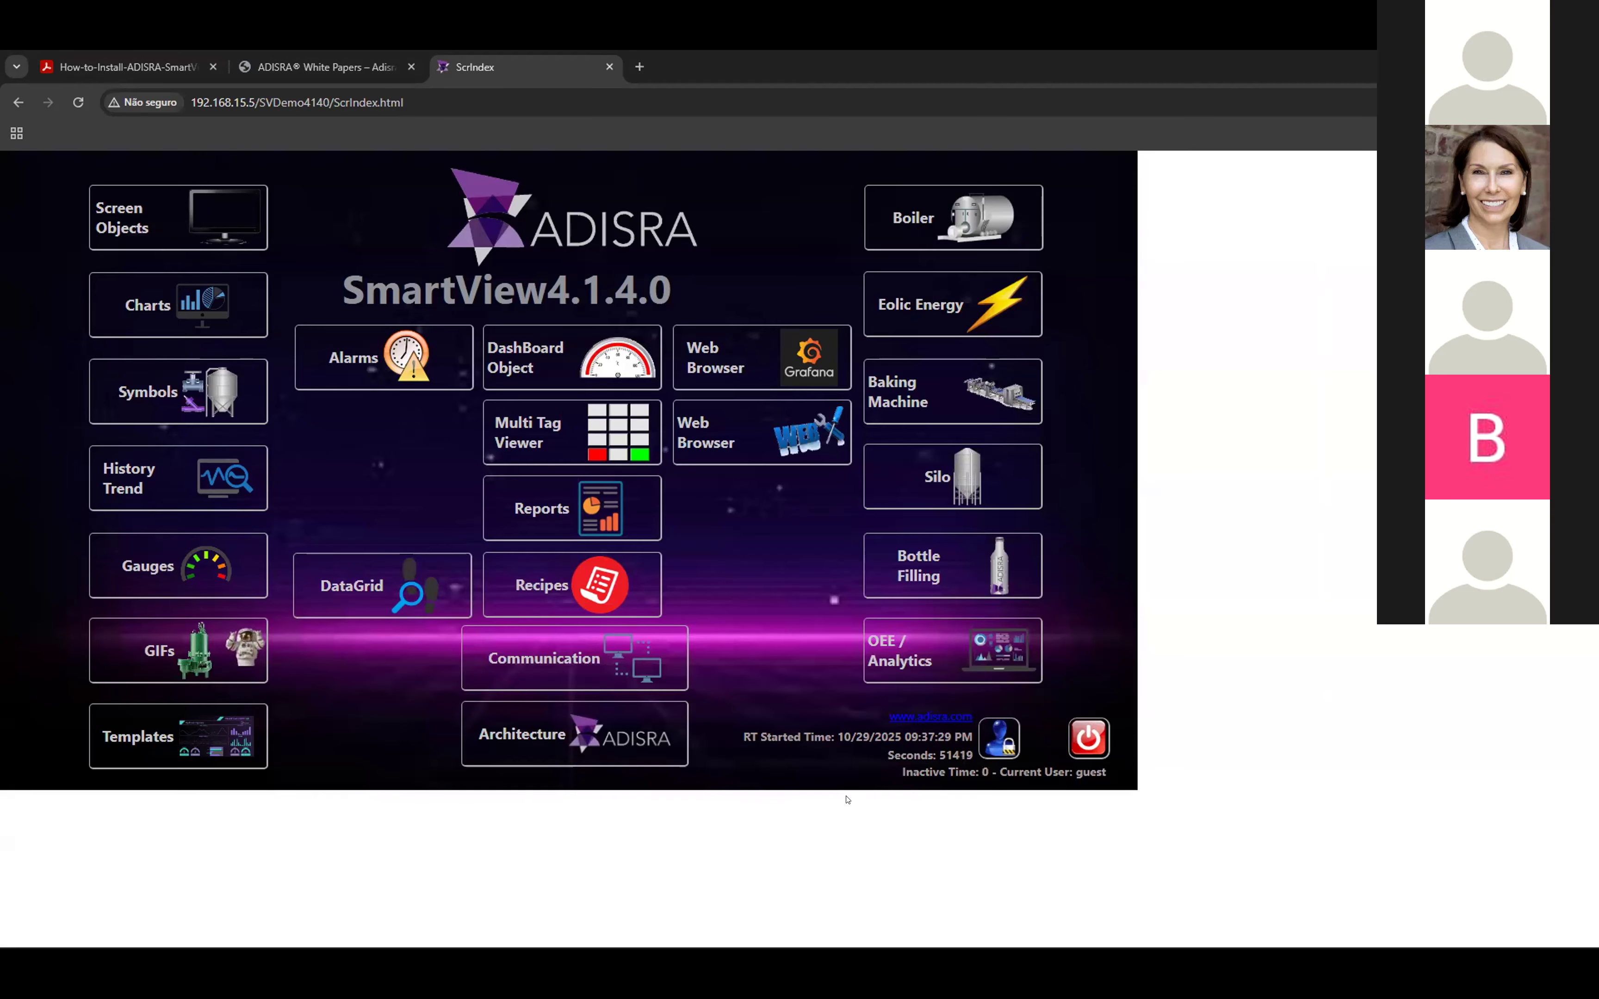
# - Switch to SmartView and save the ScrWindTurbine.gra graphic as HTML to the remote web folder /var/www/html/SVDemo4140
pyautogui.hotkey('alt', 'Tab')
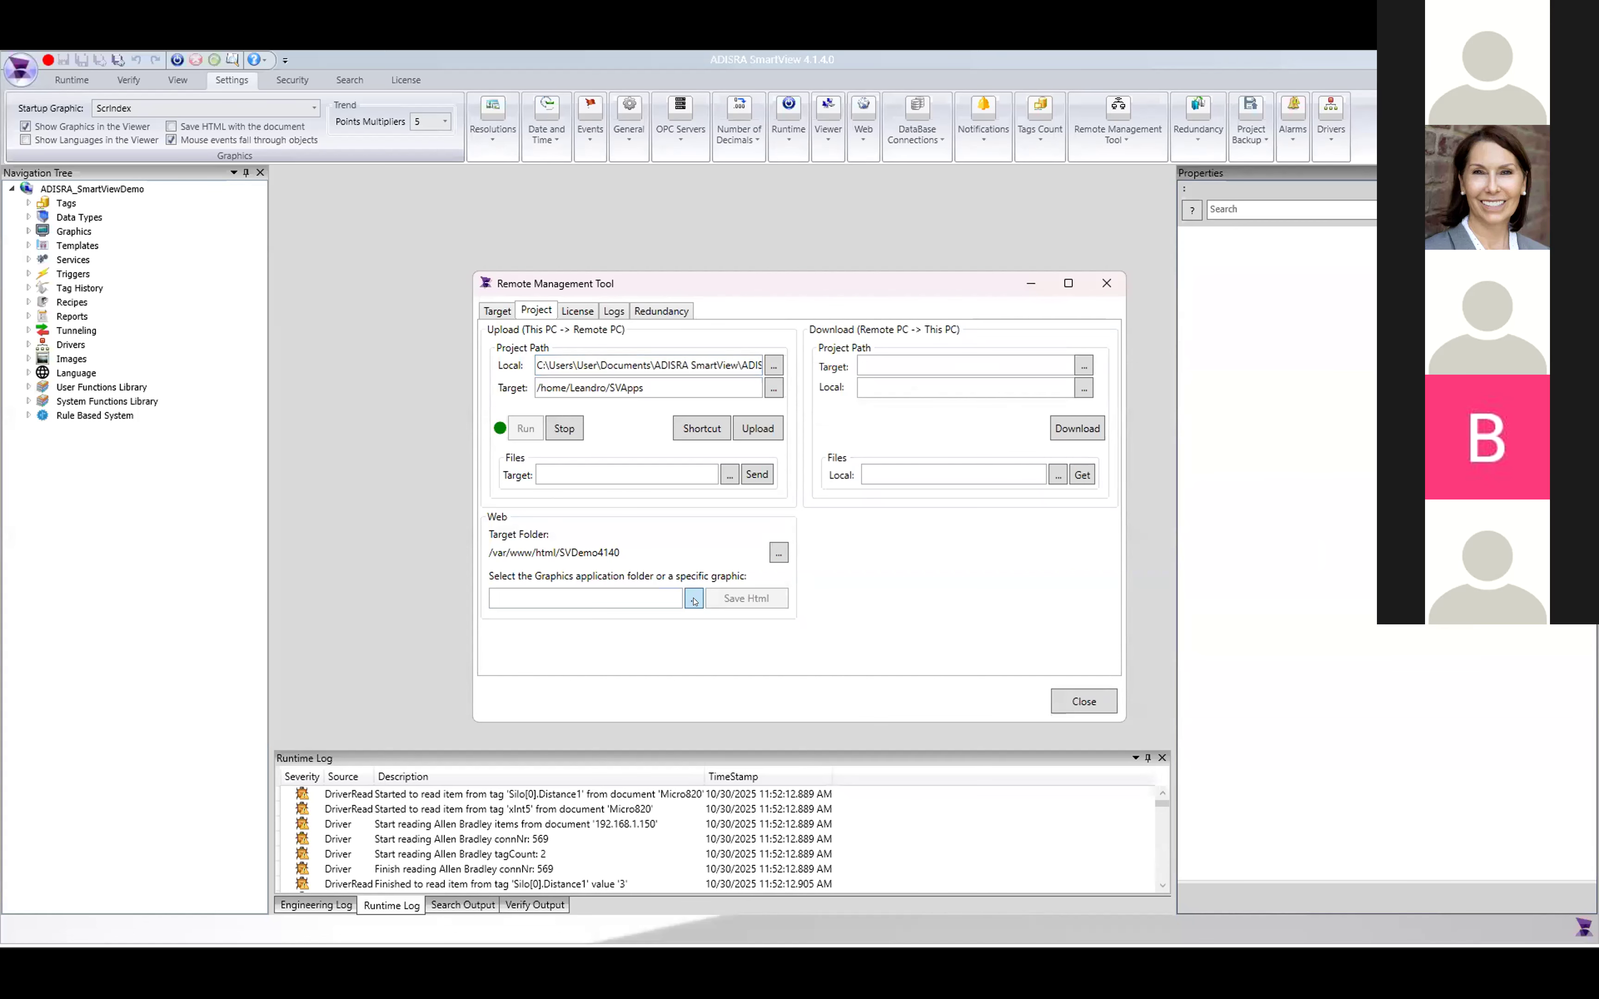
pyautogui.click(694, 599)
pyautogui.scroll(-7, 363, 468)
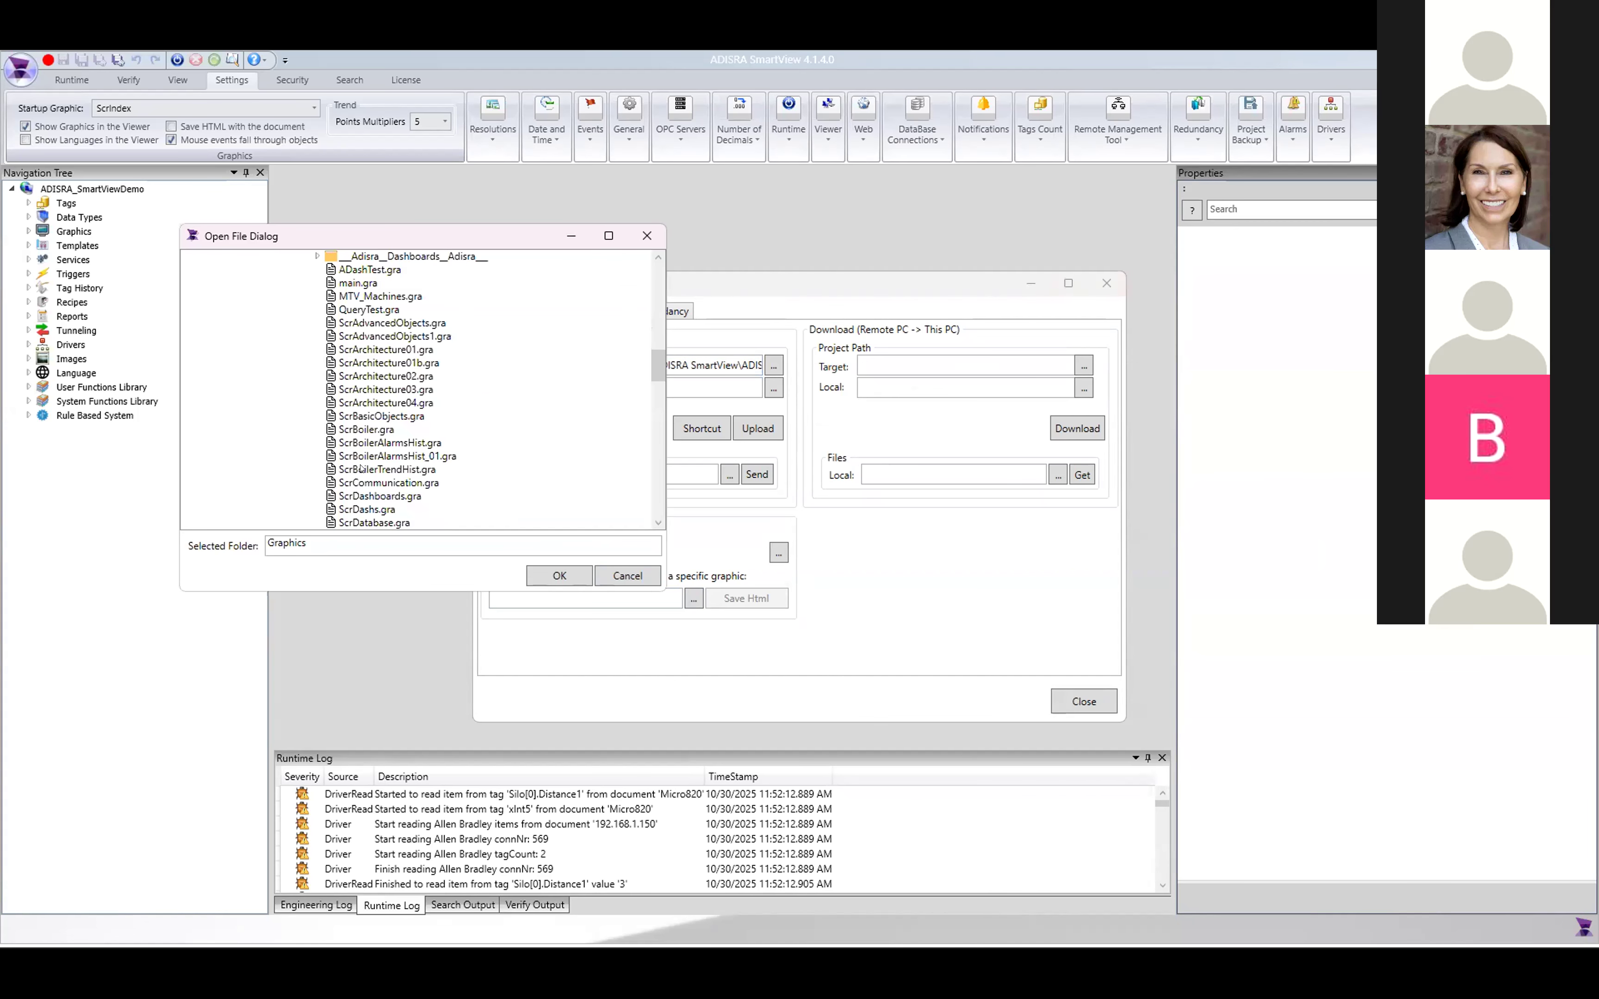
pyautogui.scroll(-10, 363, 468)
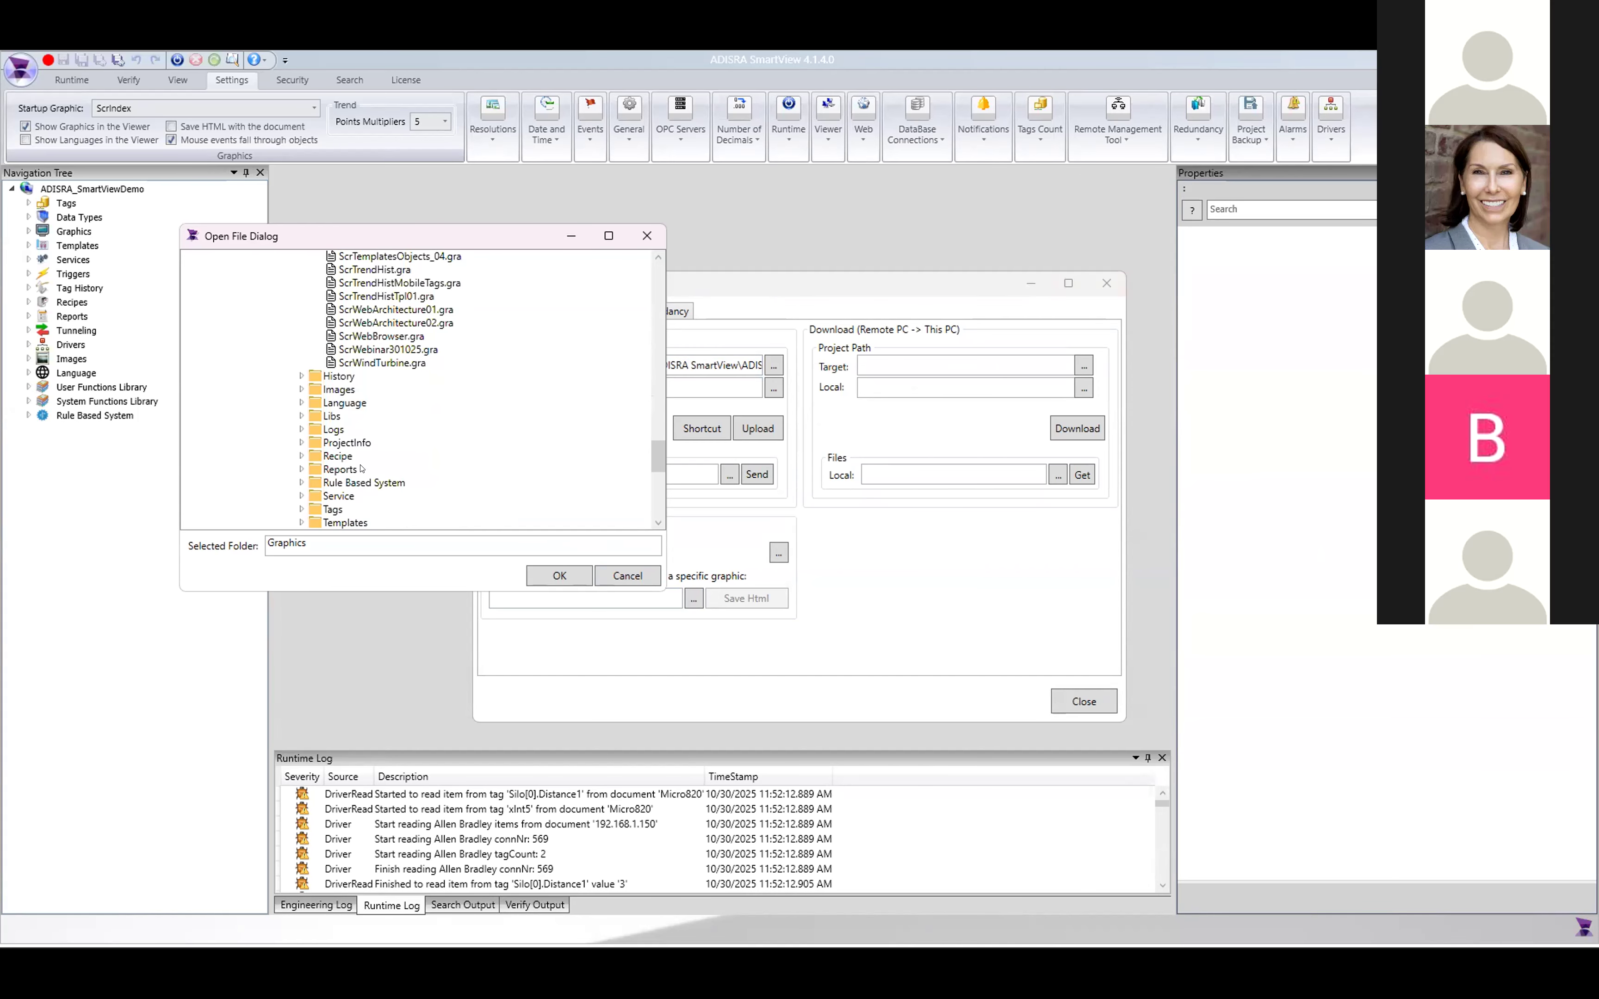
pyautogui.scroll(2, 362, 467)
pyautogui.click(367, 443)
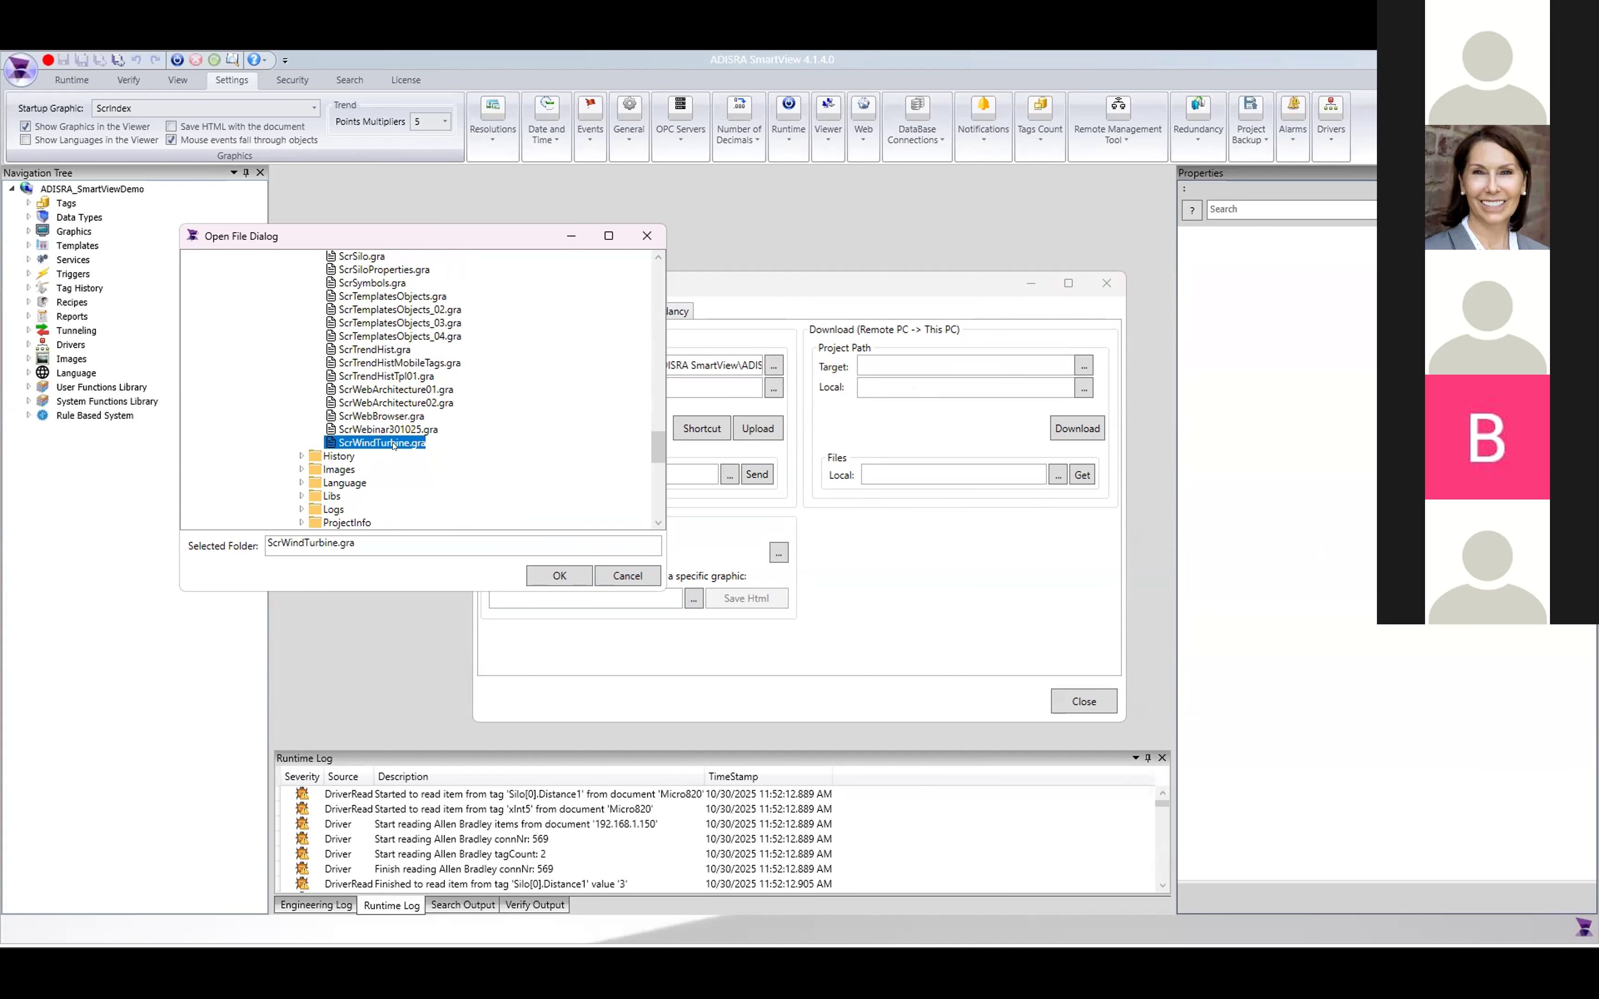
pyautogui.click(560, 577)
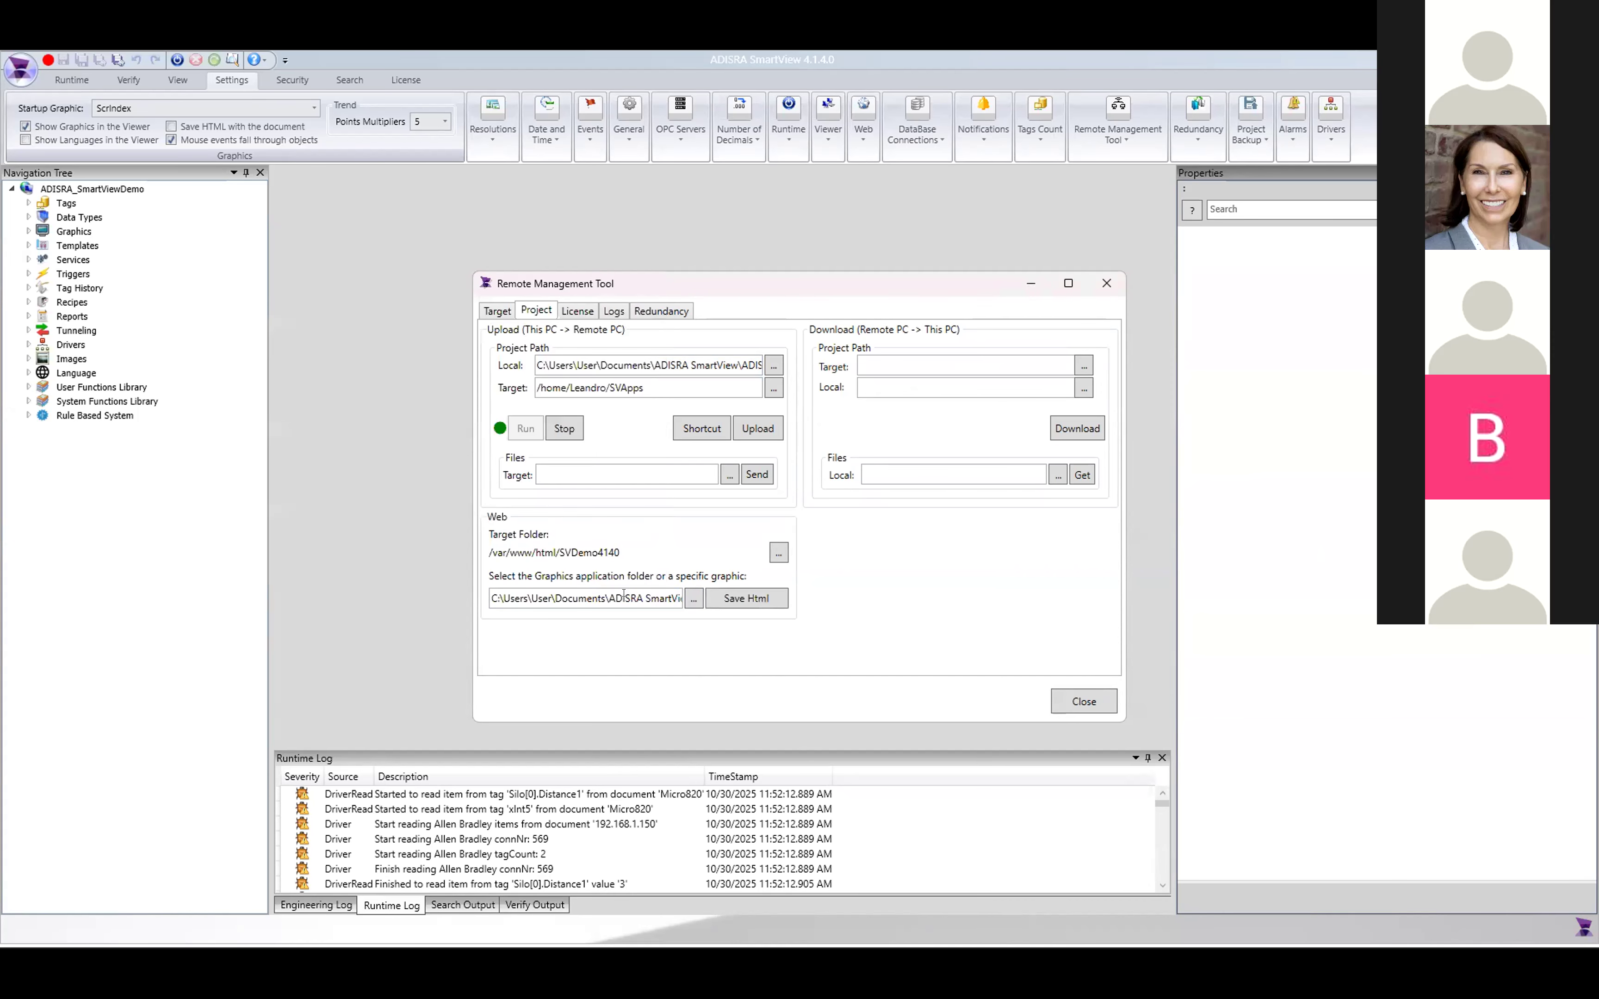
pyautogui.click(725, 599)
# - Switch to the Ubuntu virtual machine and examine ScrWindTurbine.html in the SVDemo4140 web folder and the runtime output in the terminal
pyautogui.hotkey('alt', 'Tab')
pyautogui.hotkey('alt', 'Tab')
pyautogui.hotkey('alt', 'Tab')
pyautogui.hotkey('alt', 'Tab')
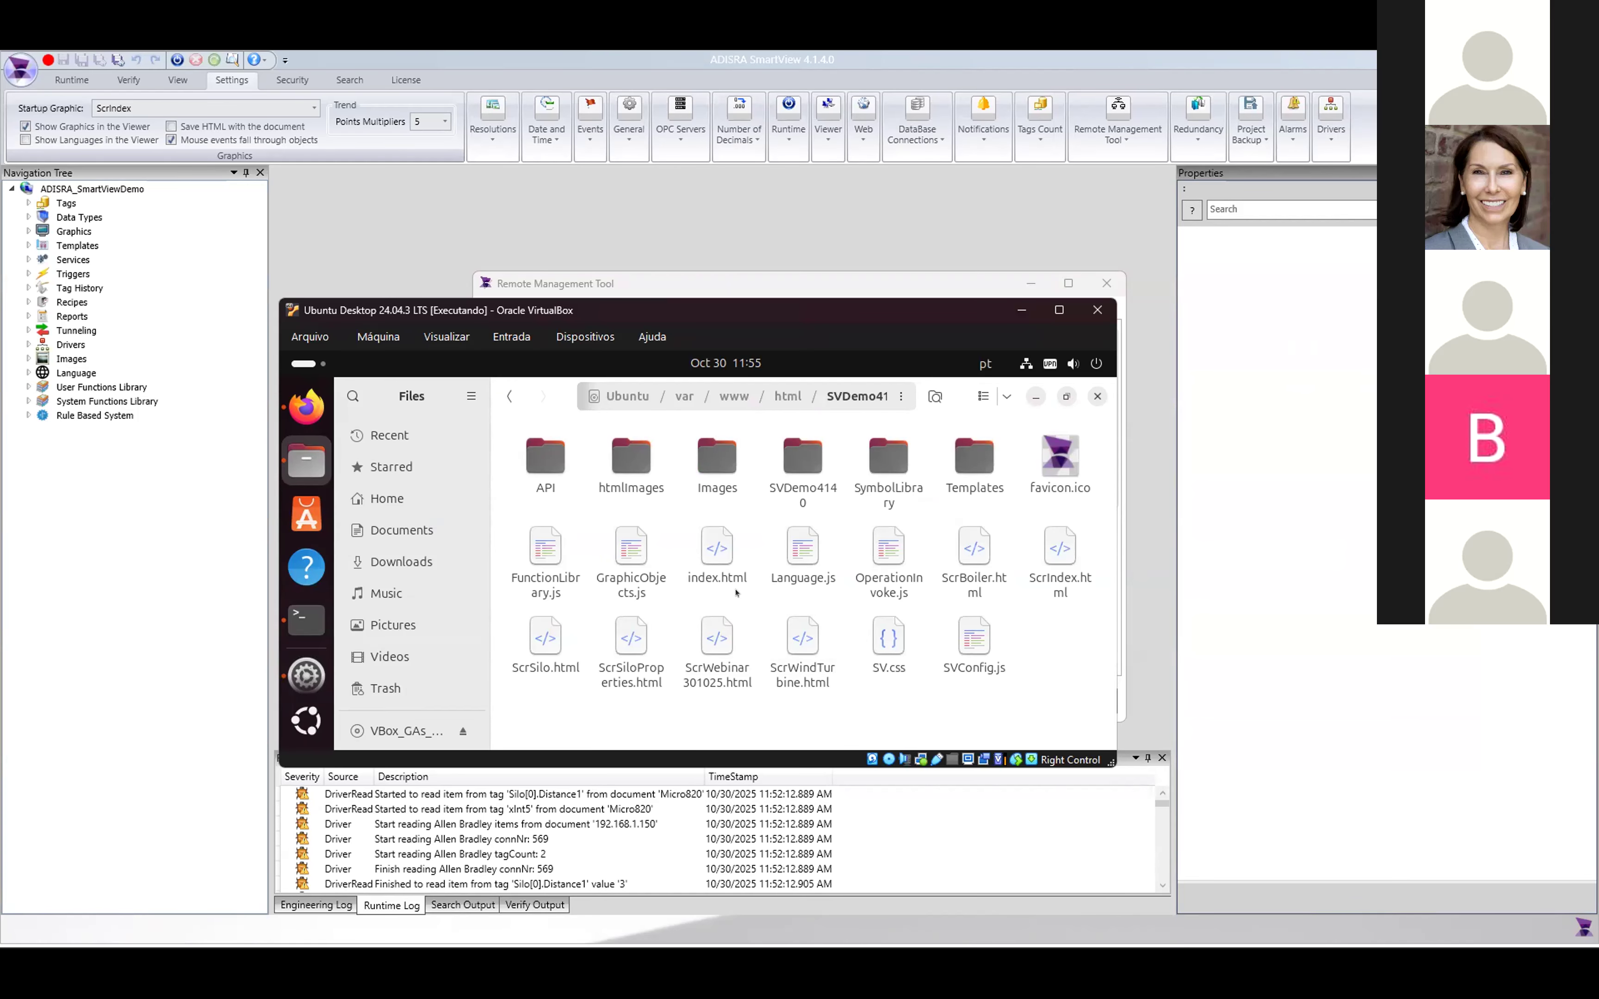
pyautogui.click(787, 396)
pyautogui.doubleClick(631, 460)
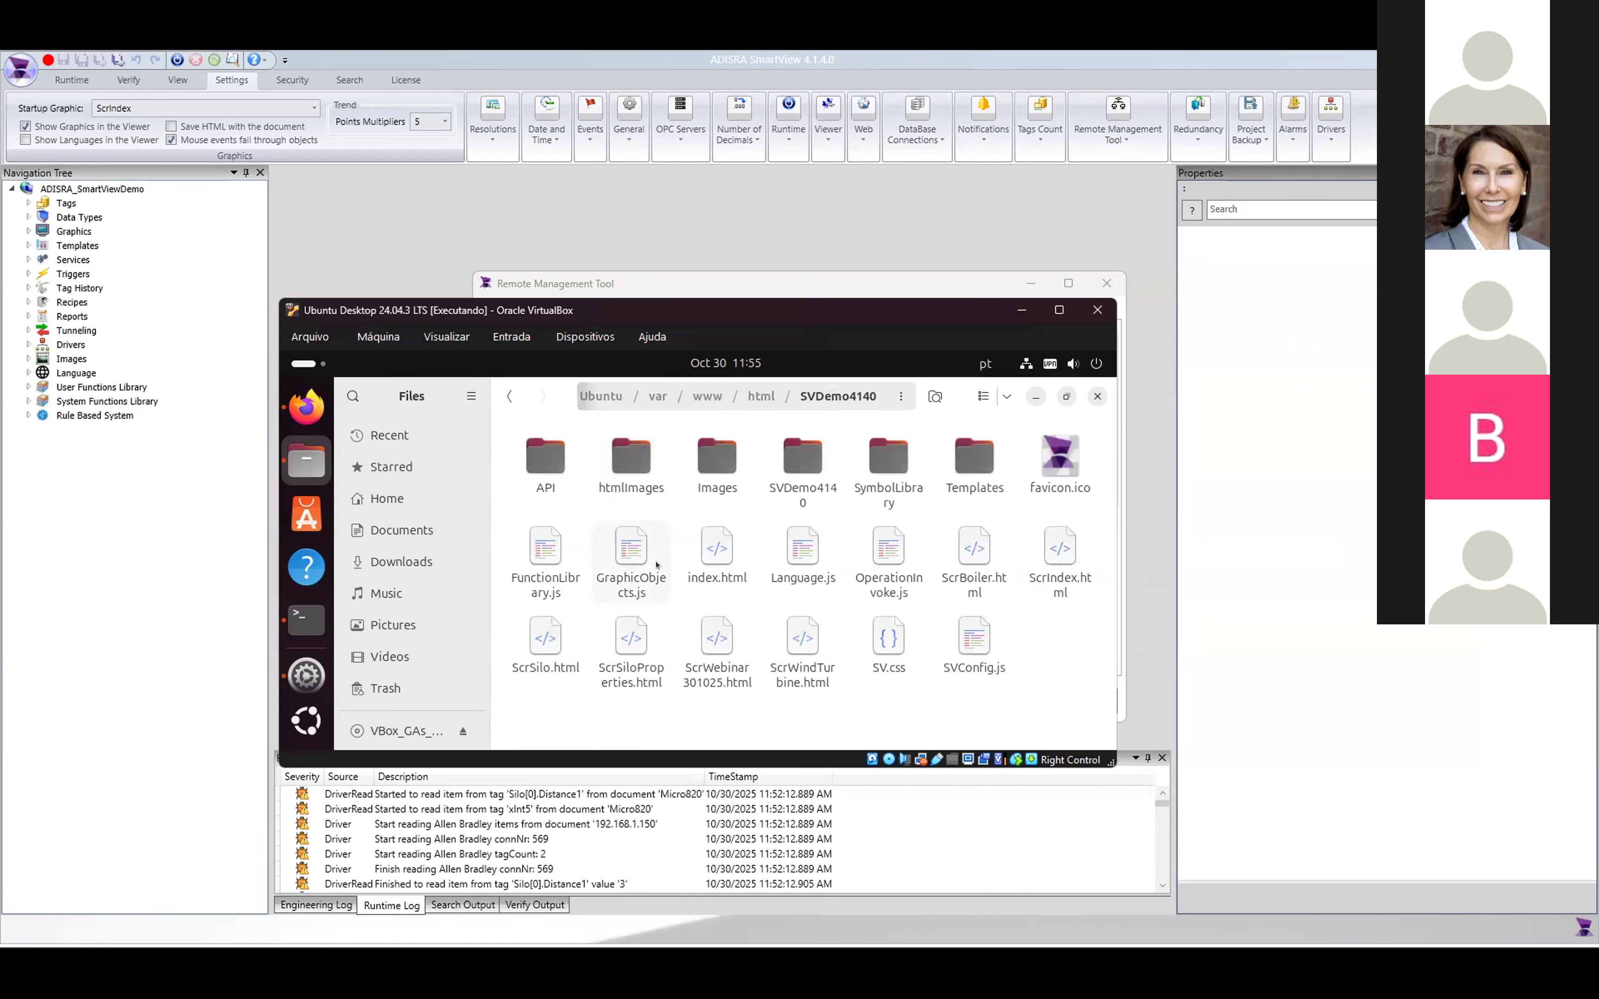
pyautogui.click(793, 682)
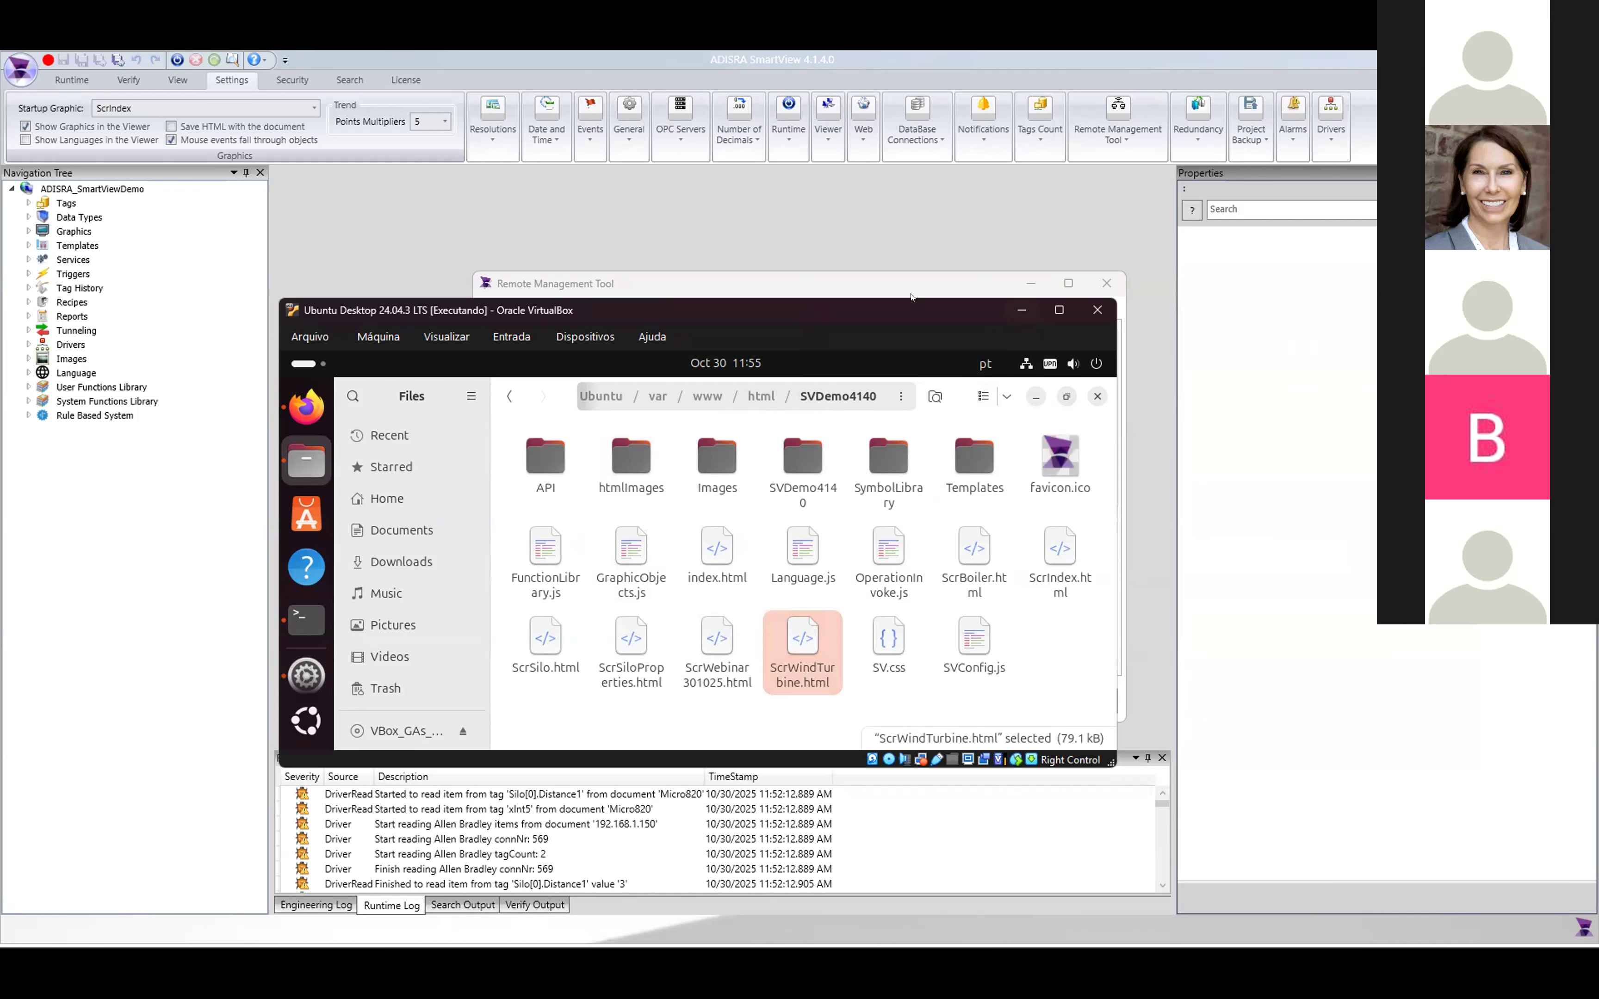
pyautogui.hotkey('alt', 'Tab')
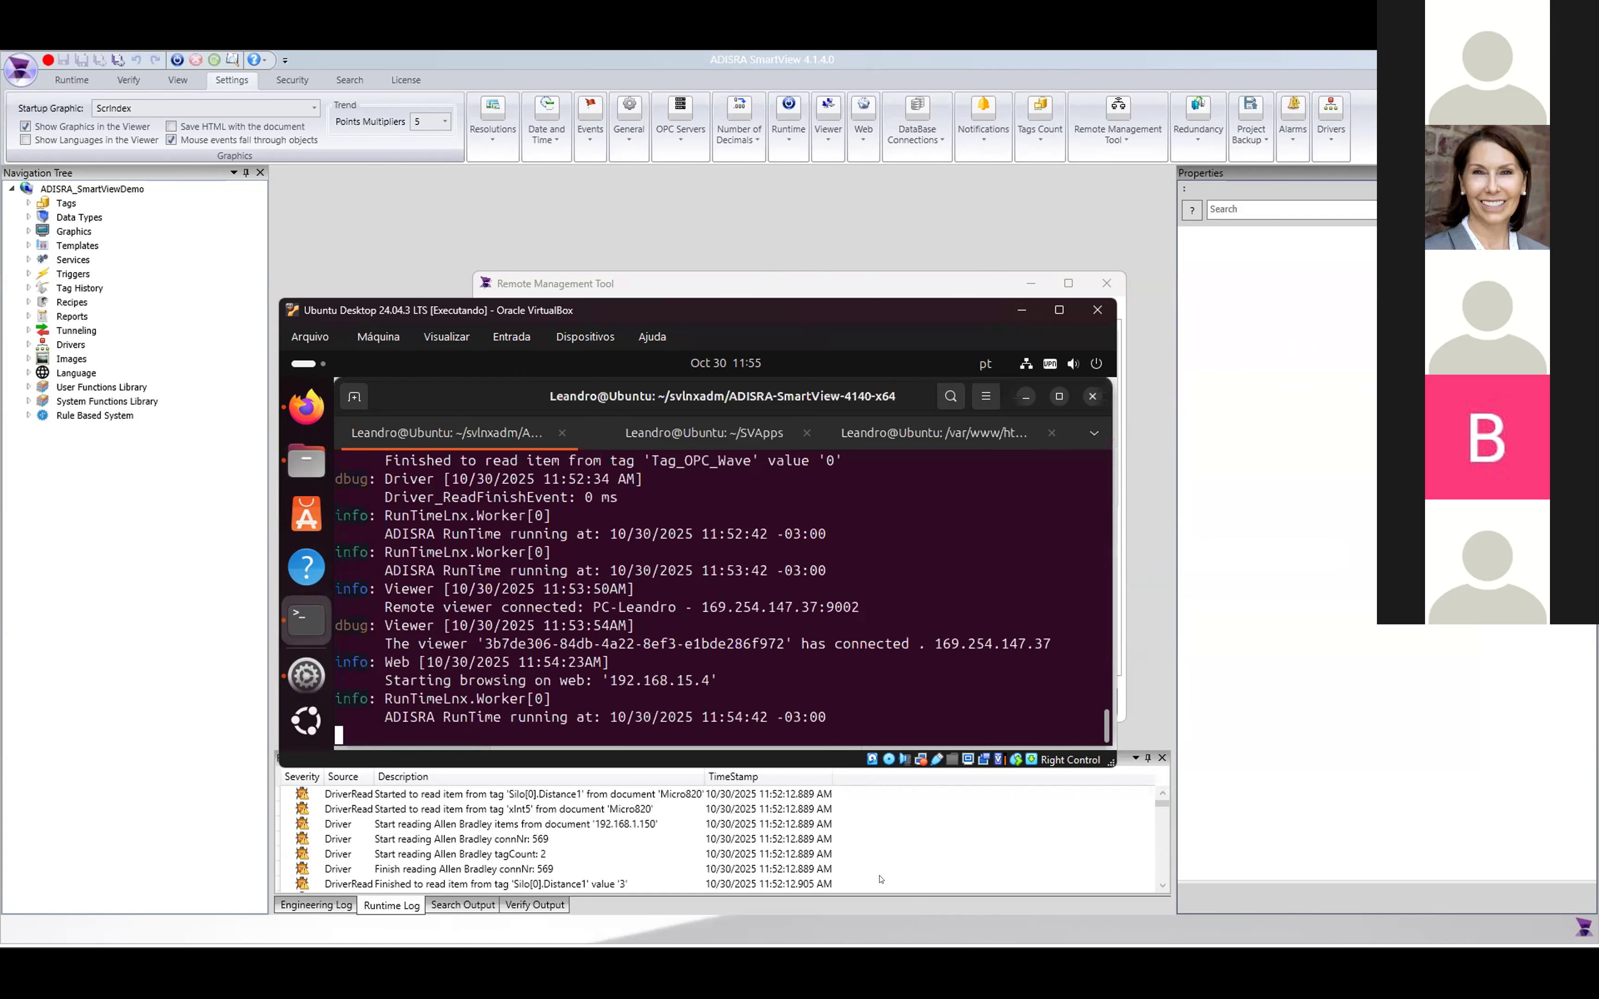
pyautogui.click(881, 787)
# - Switch to Chrome and view the Eolic Energy screen of the web project, closing its window
pyautogui.hotkey('alt', 'Tab')
pyautogui.hotkey('alt', 'Tab')
pyautogui.hotkey('alt', 'Tab')
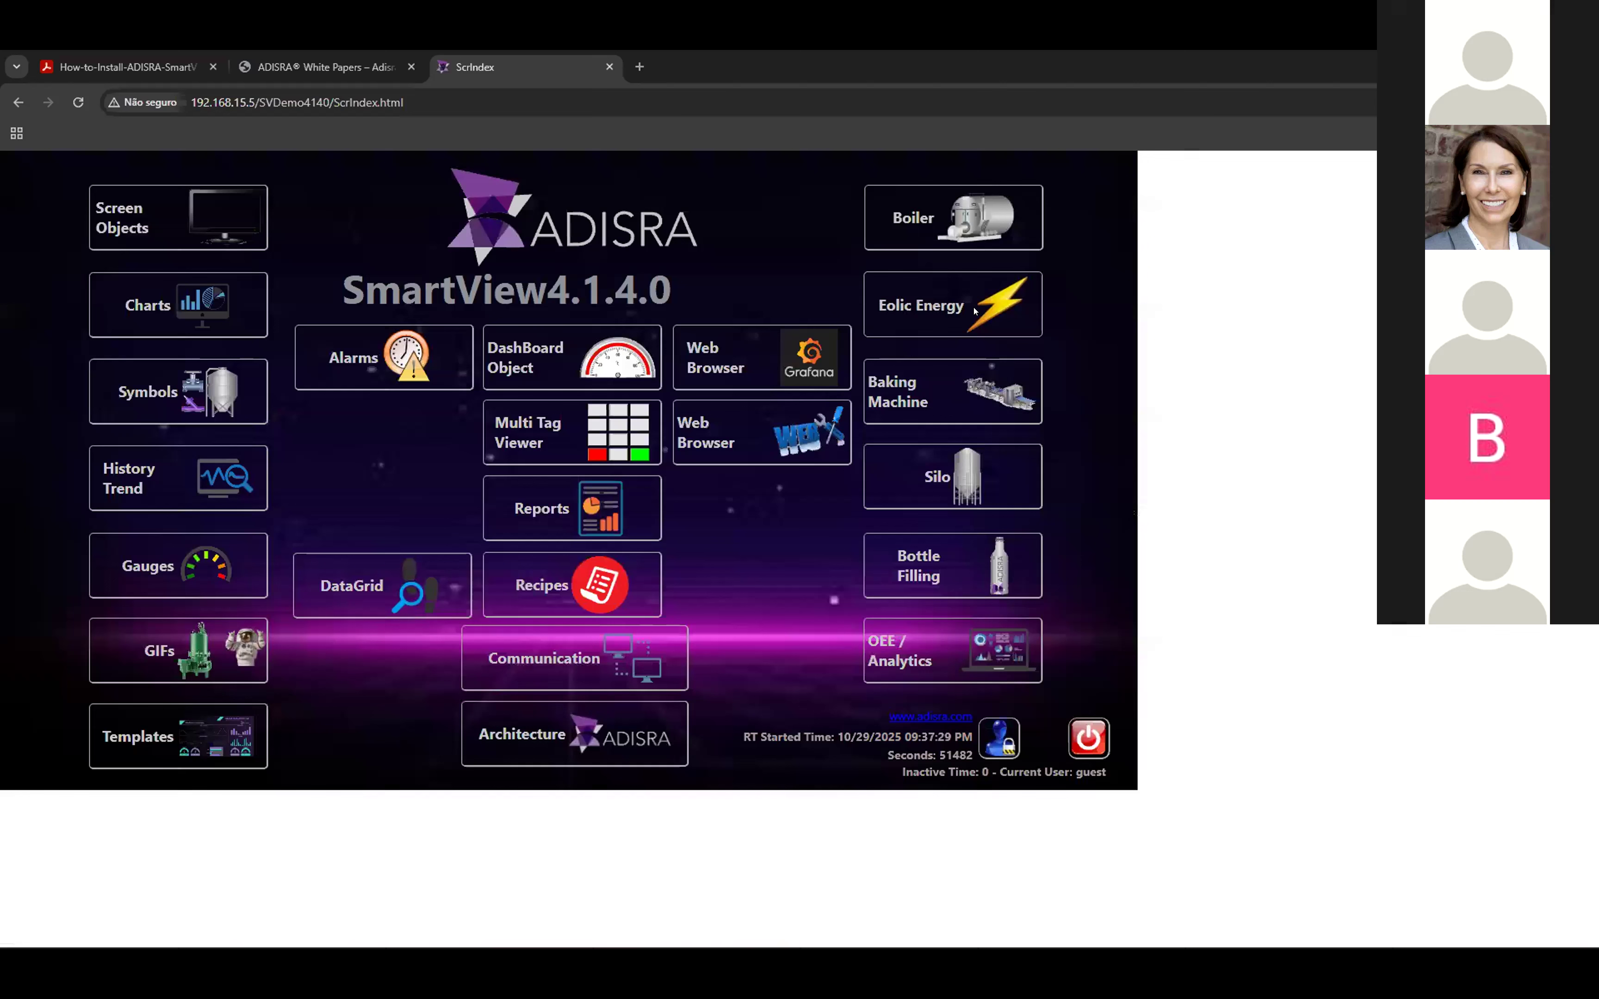
pyautogui.click(973, 310)
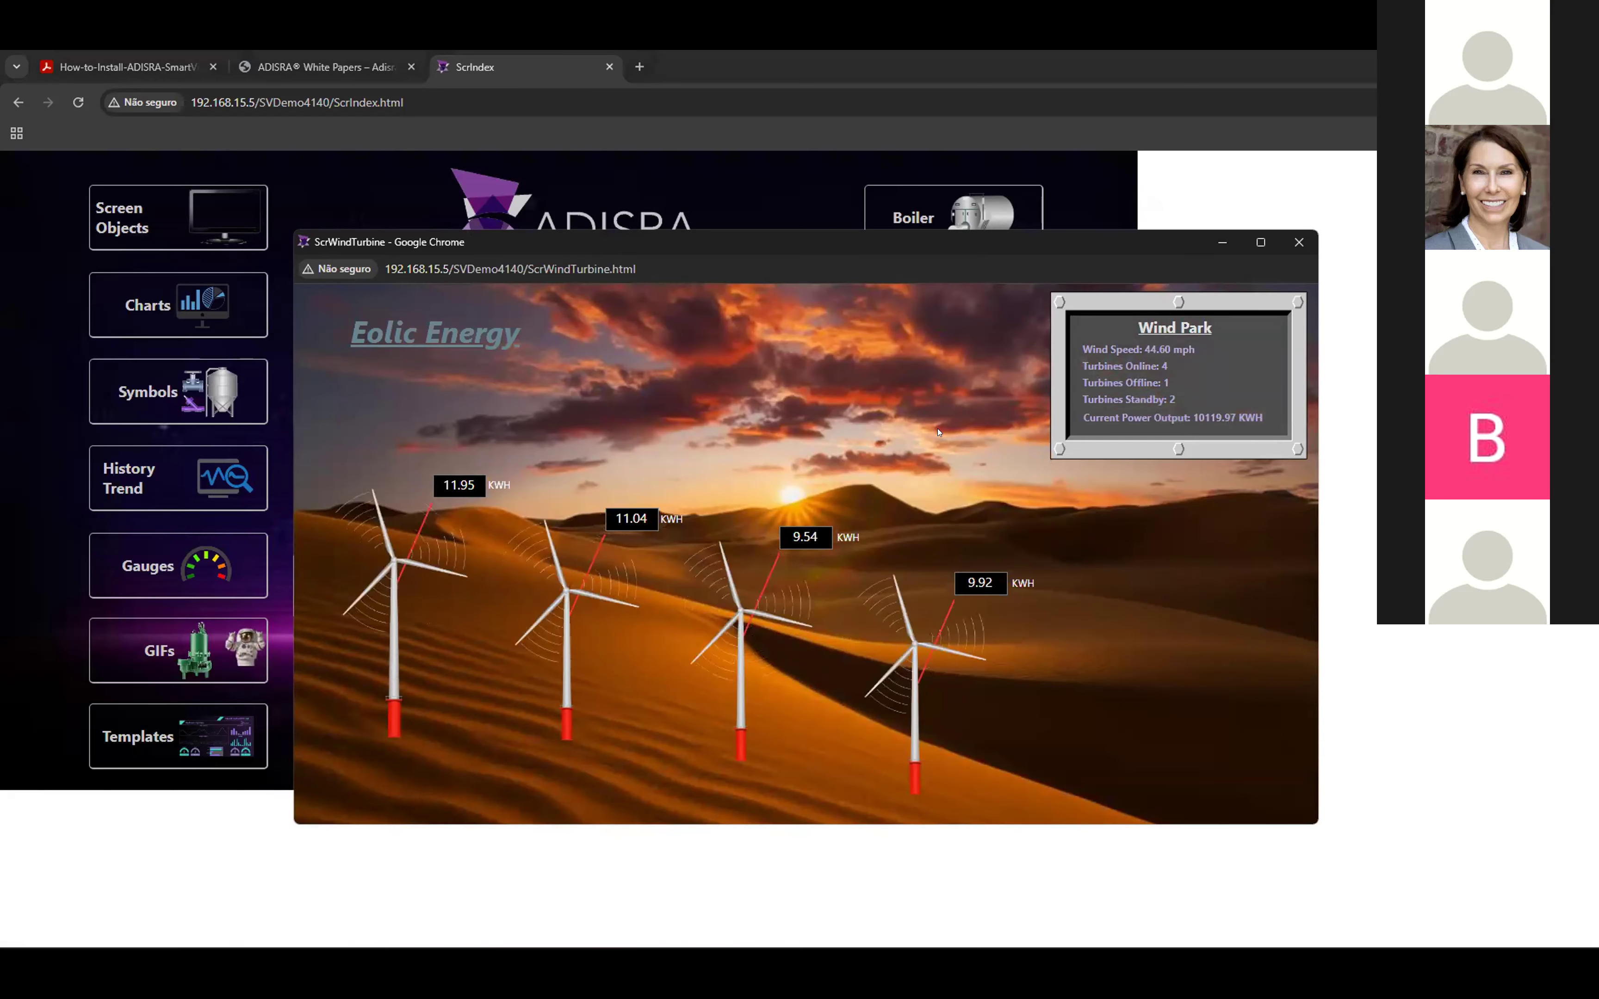
pyautogui.click(1298, 244)
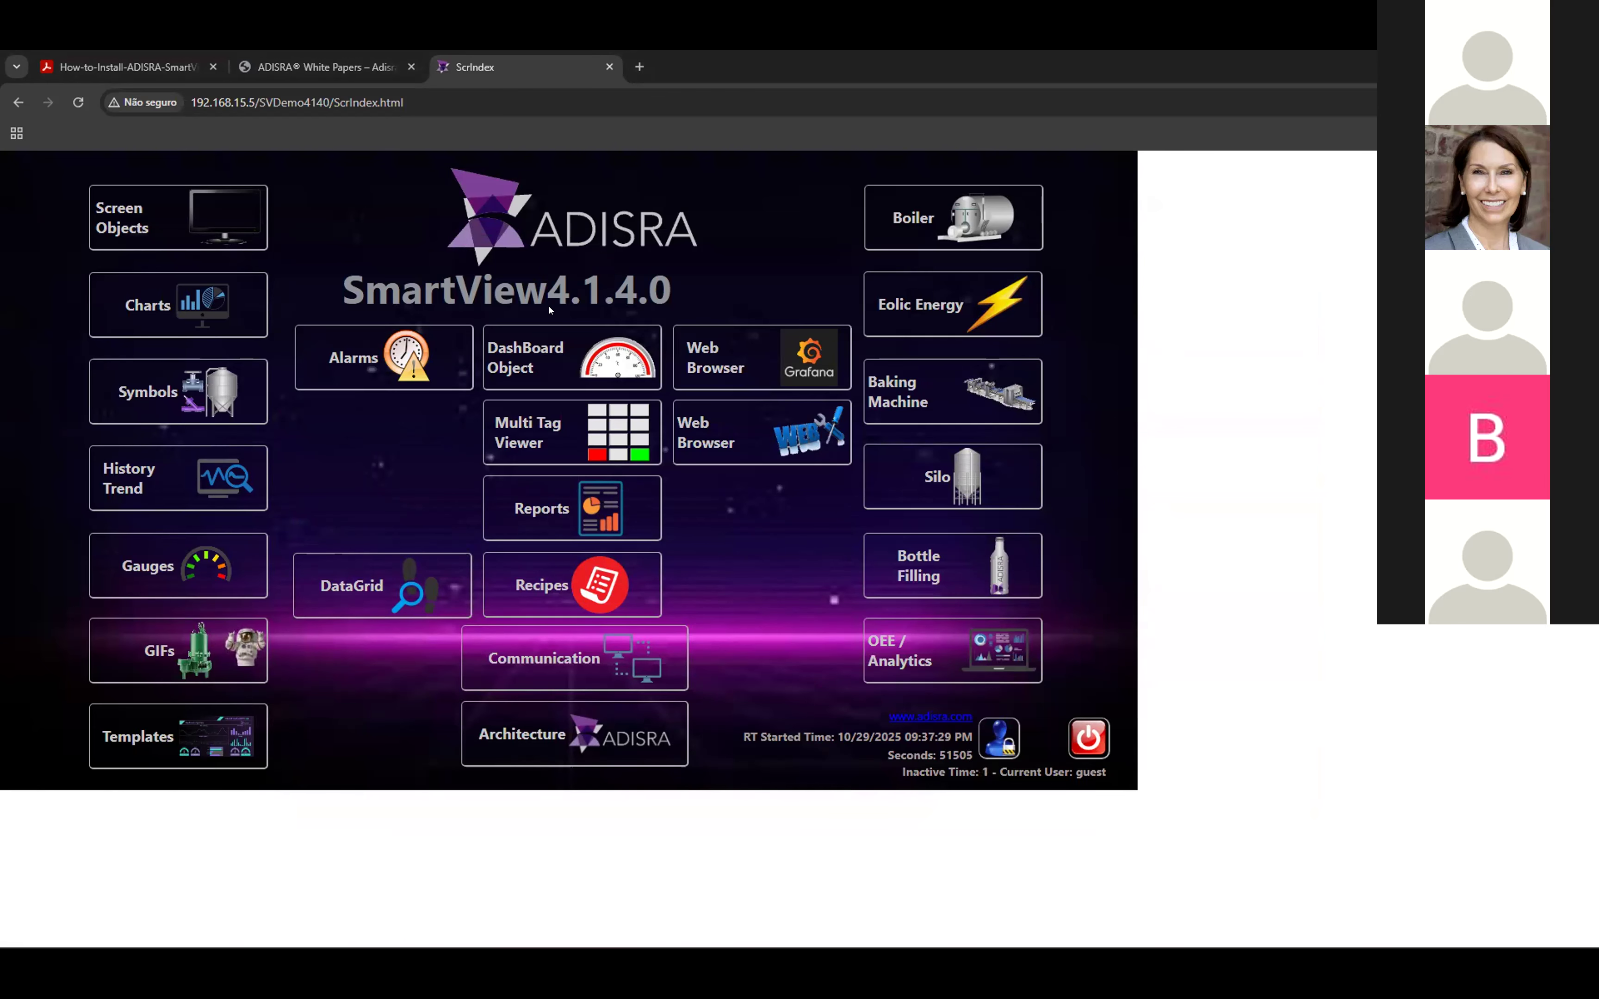
# - Switch to the Data Watcher and connect it to the remote station at 192.168.15.5
pyautogui.hotkey('alt', 'Tab')
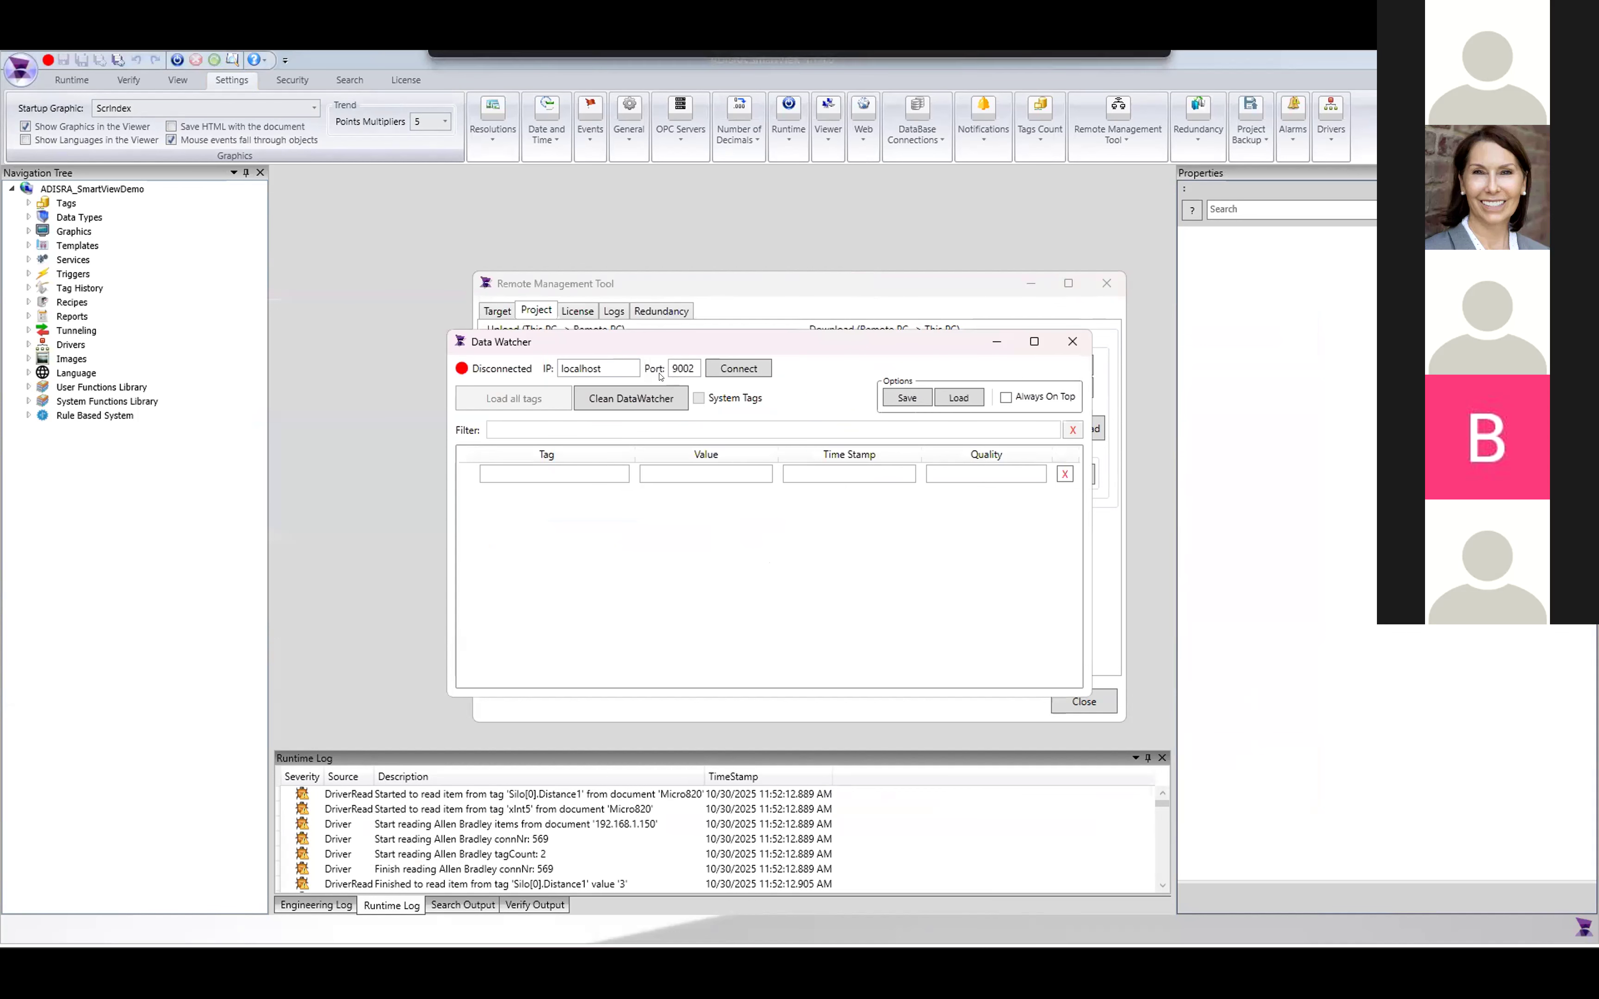
pyautogui.doubleClick(607, 360)
pyautogui.write('192')
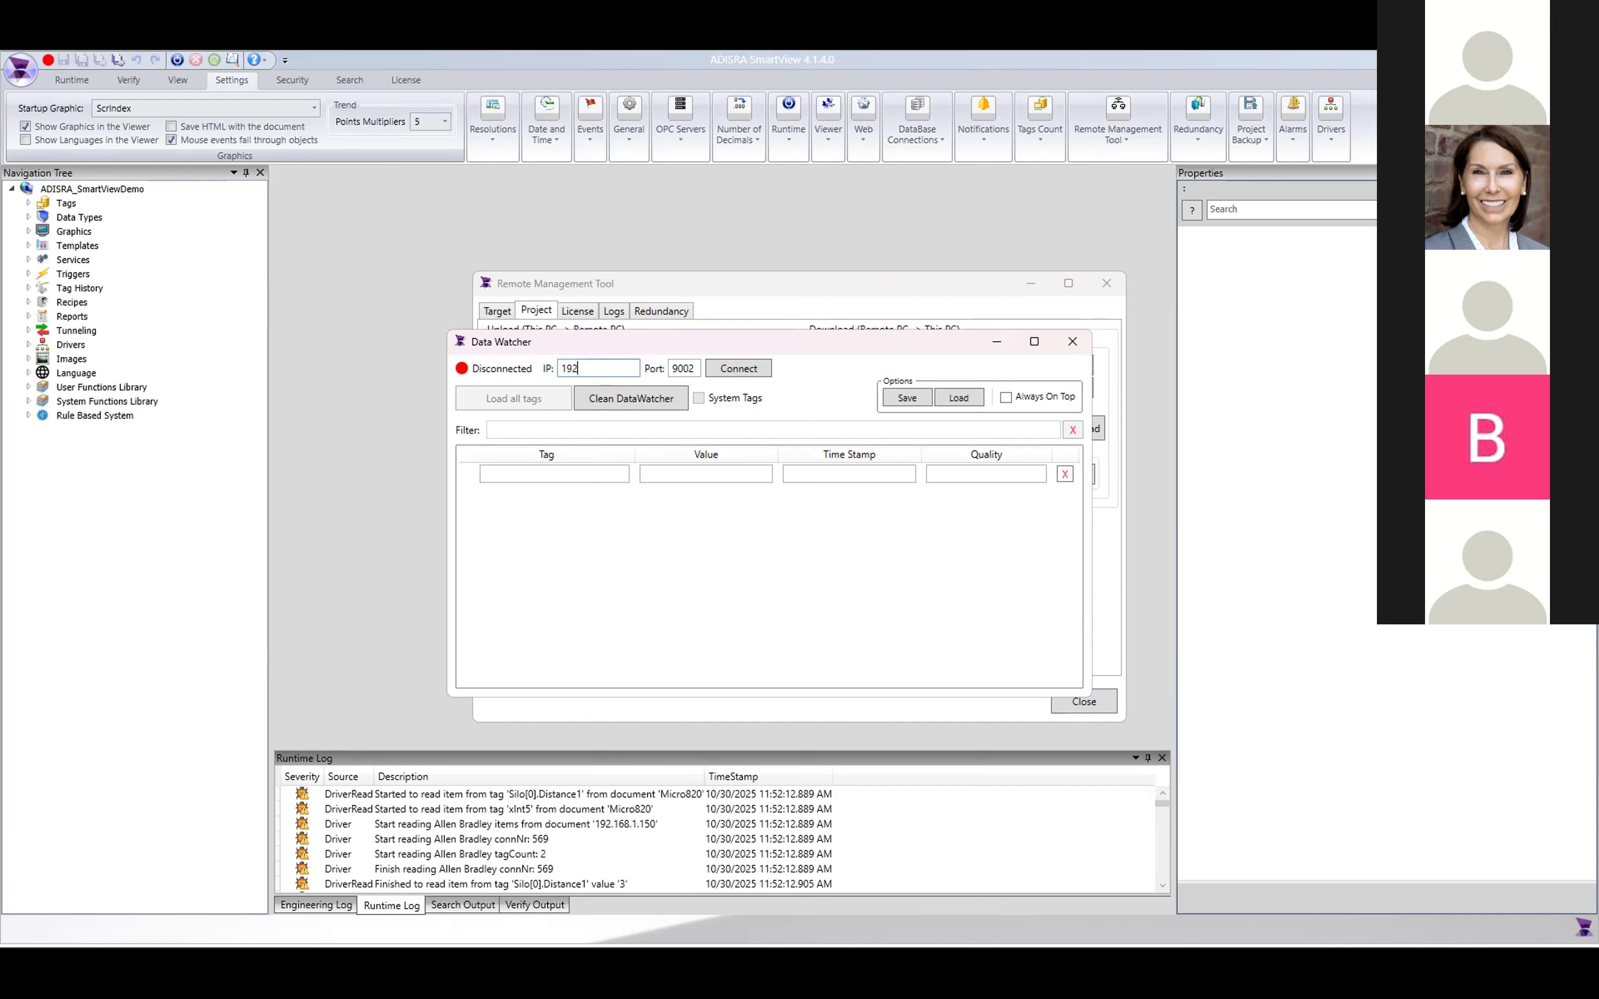
pyautogui.write('.168.15.5')
pyautogui.click(763, 375)
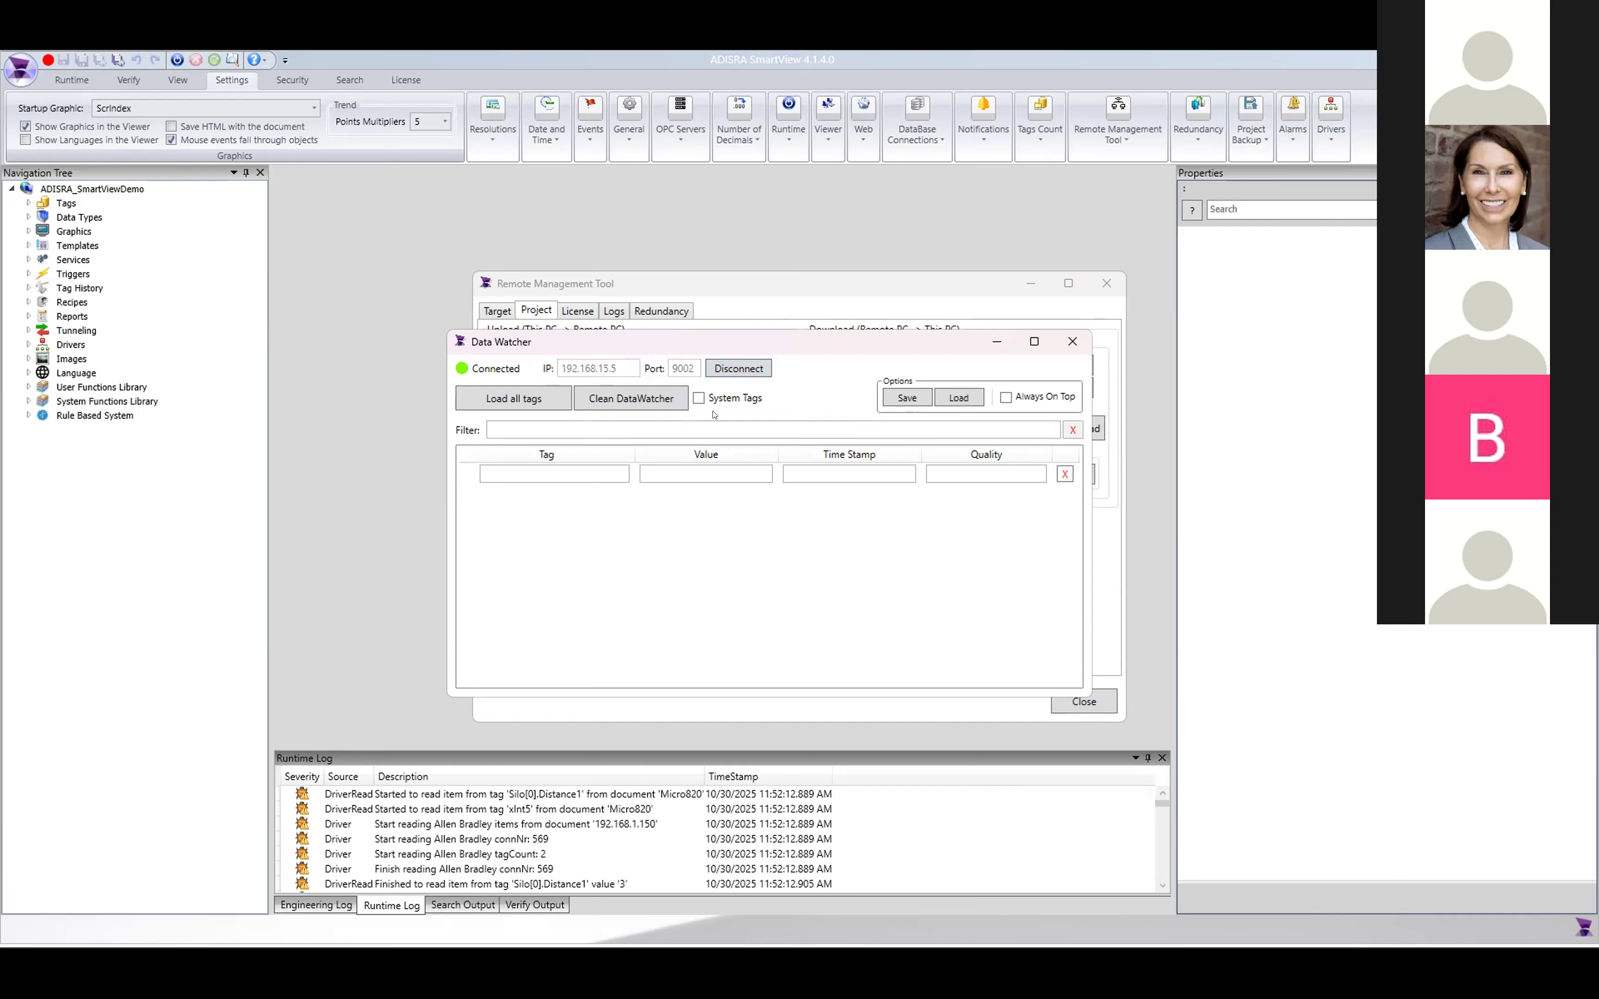
# - Load the linuxtags.csv tag list into the Data Watcher
pyautogui.click(936, 400)
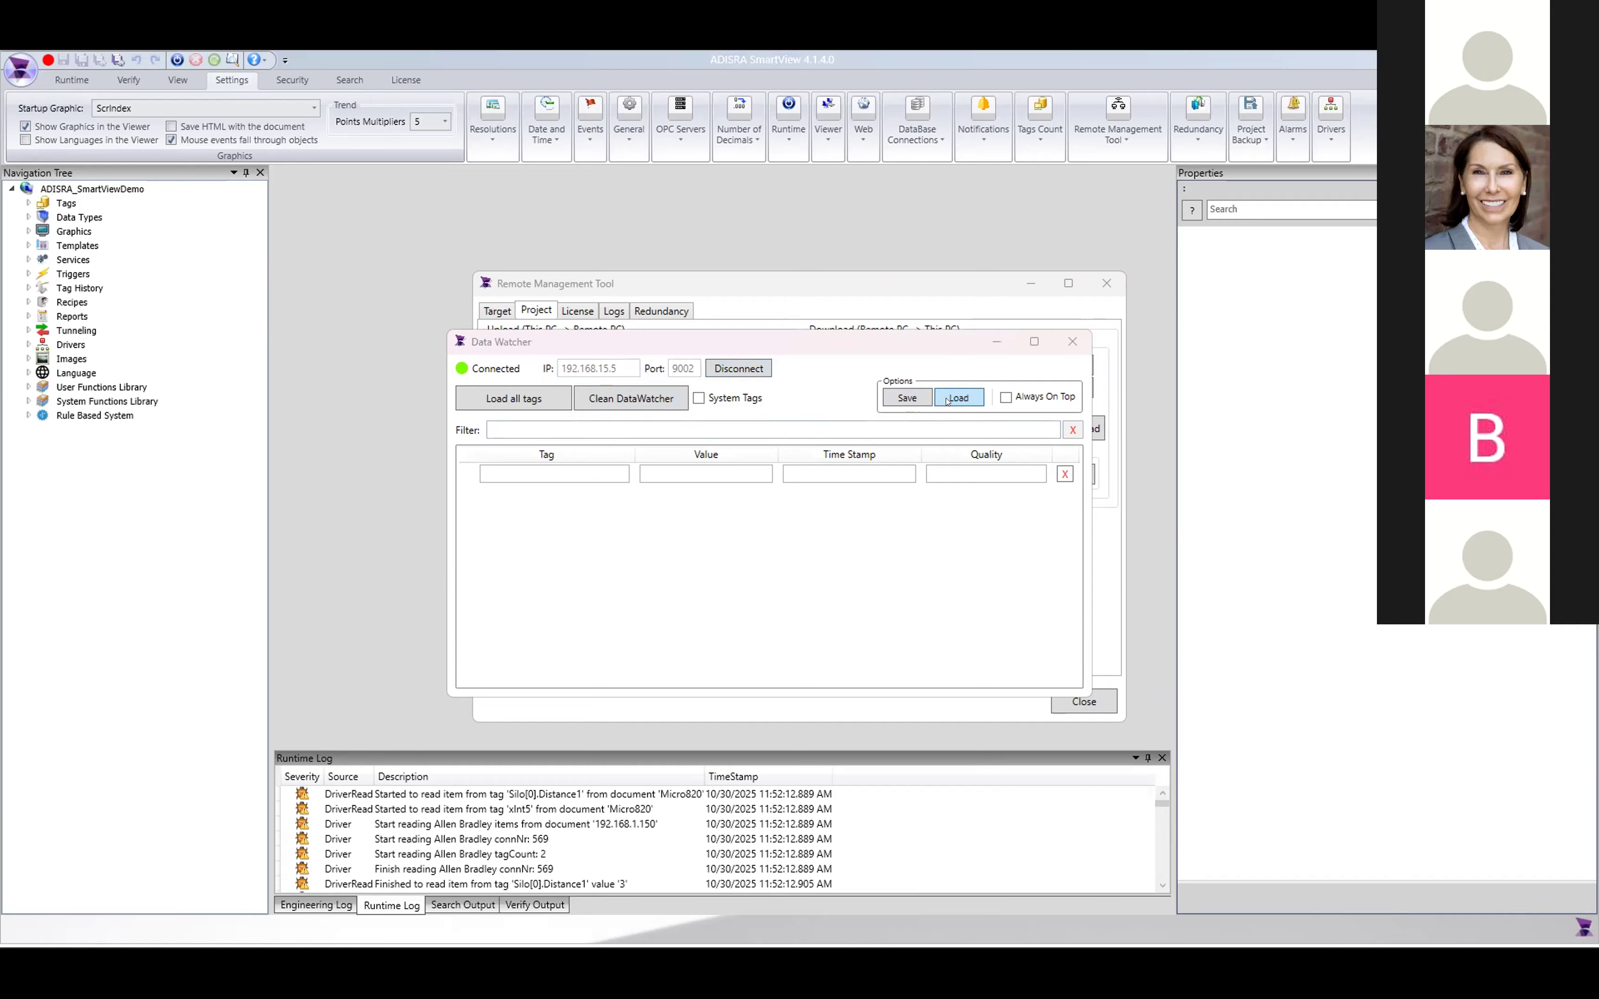
pyautogui.click(847, 505)
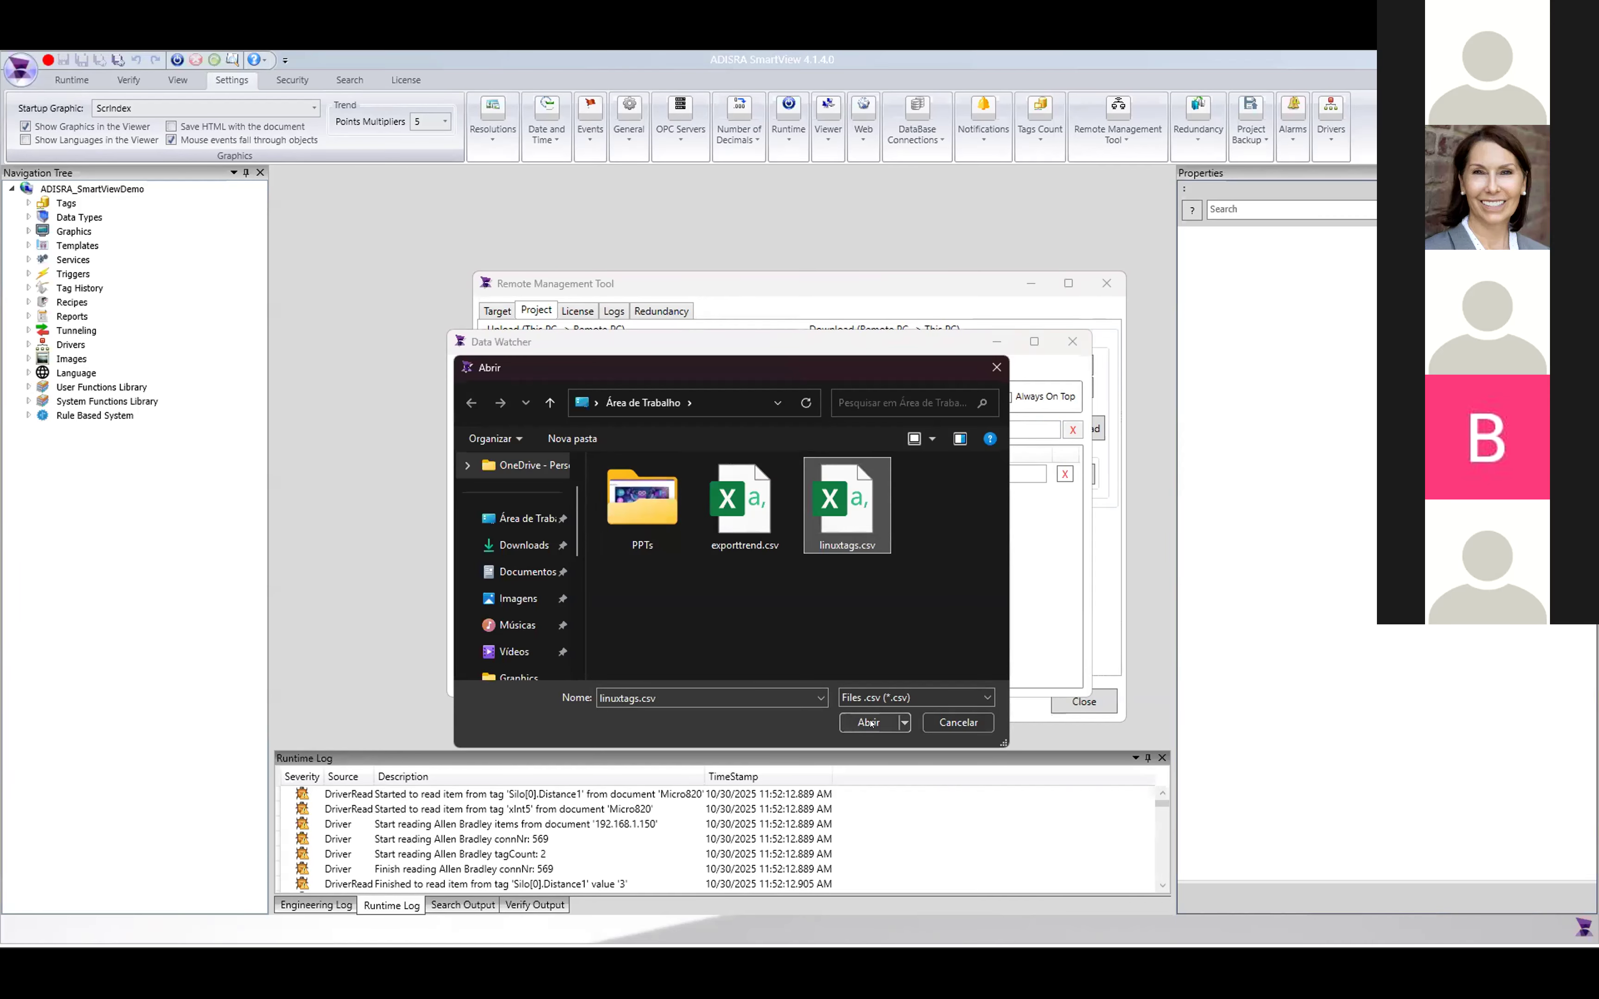
pyautogui.click(872, 723)
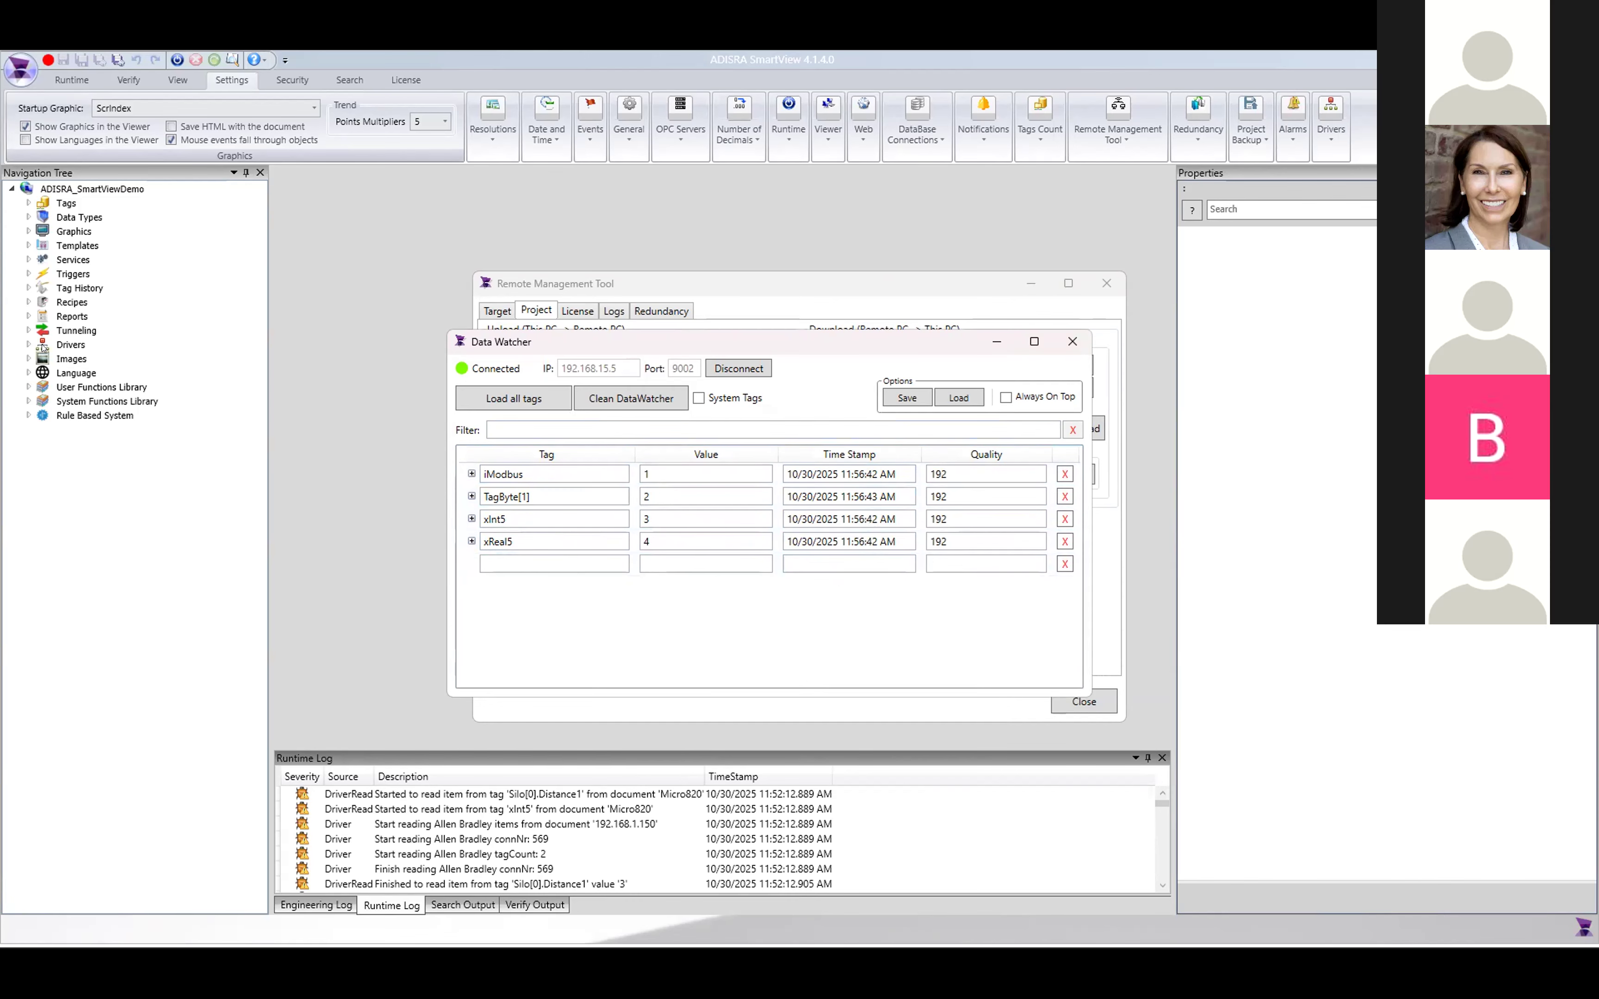
# - View the Allen-Bradley driver worksheets Micro820 and CompactLgx Worksheet1, moving the Remote Management Tool aside
pyautogui.click(25, 342)
pyautogui.click(43, 358)
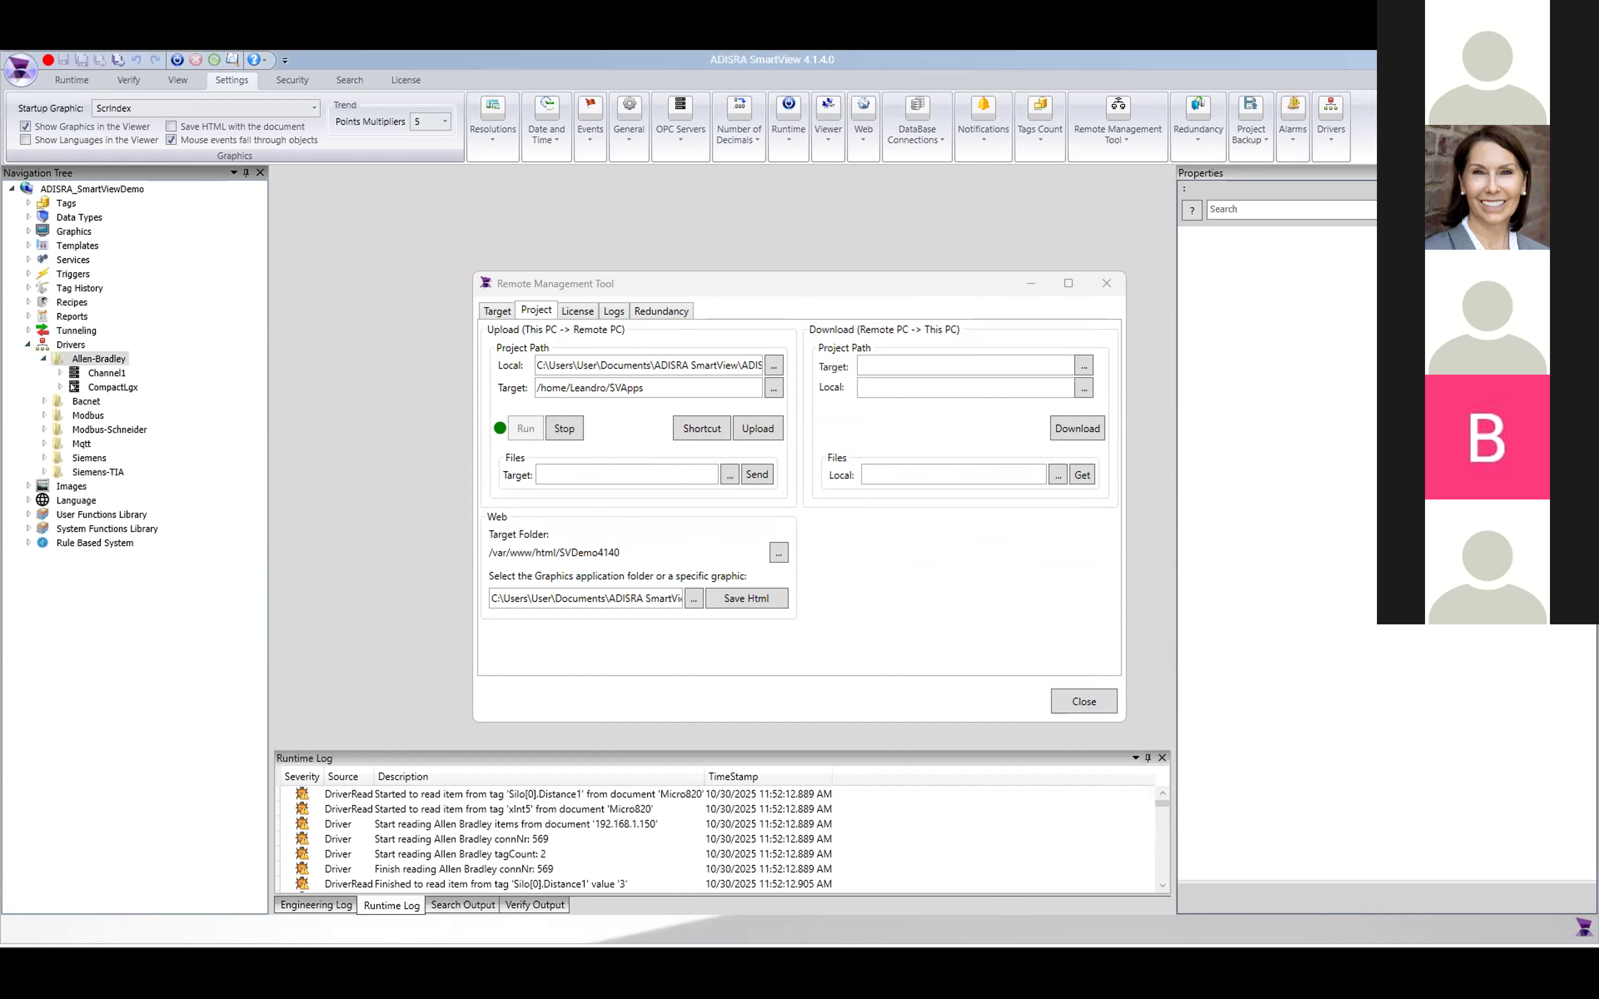
pyautogui.click(60, 373)
pyautogui.doubleClick(132, 388)
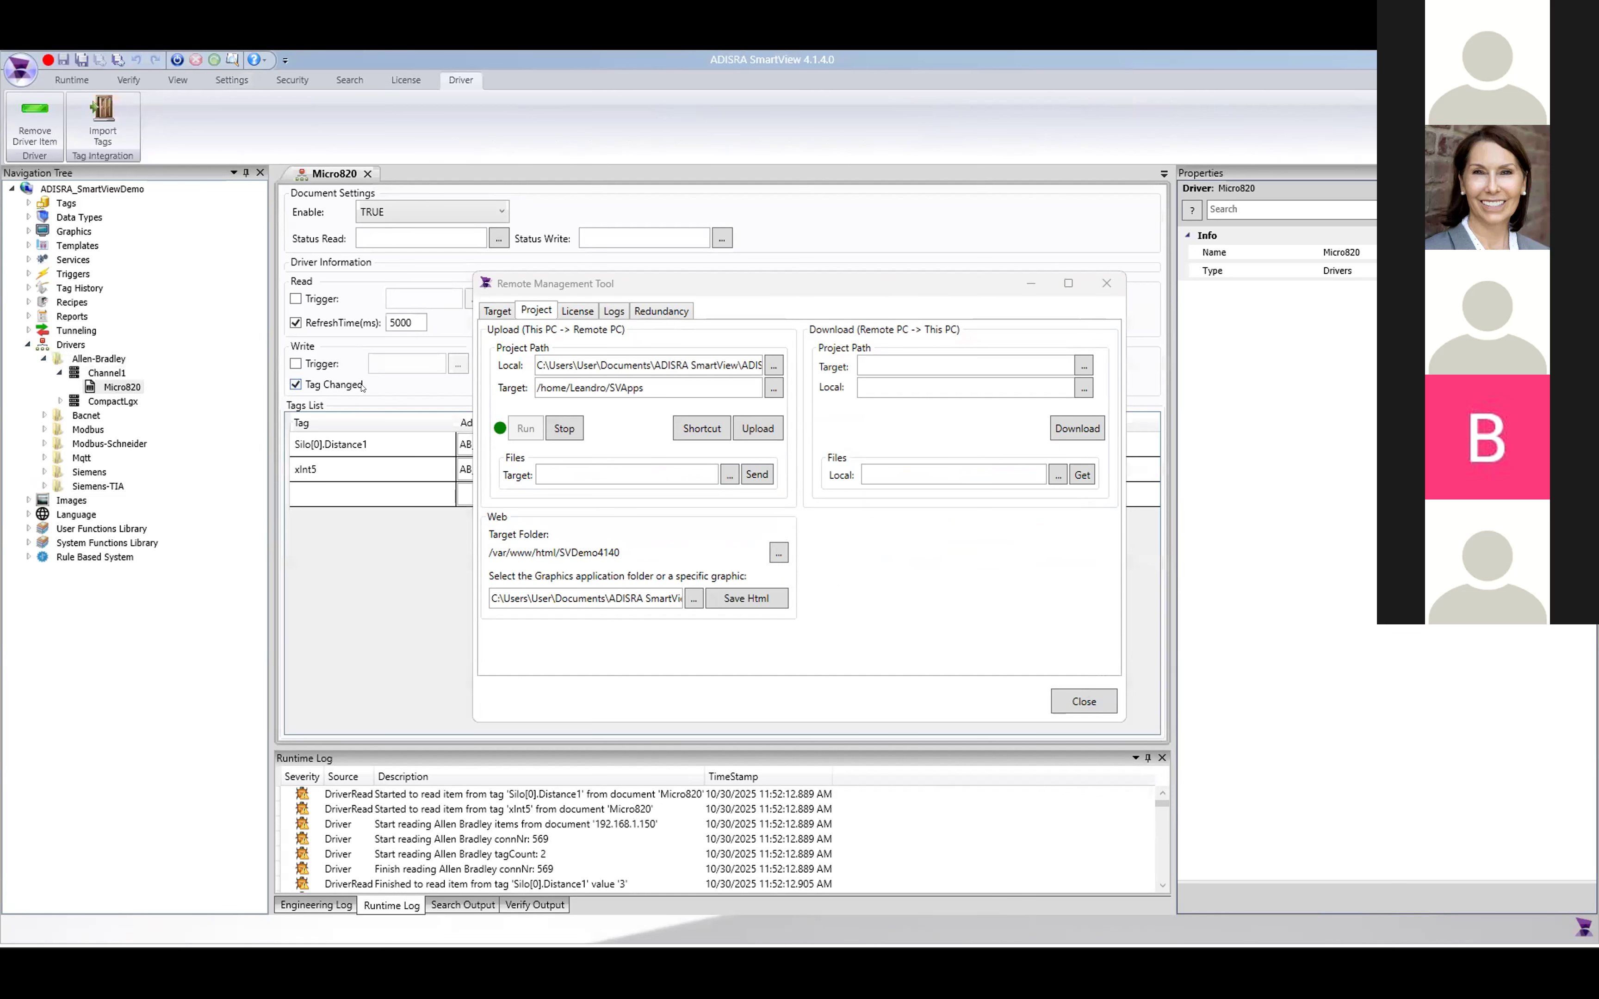
pyautogui.moveTo(720, 292); pyautogui.dragTo(970, 402)
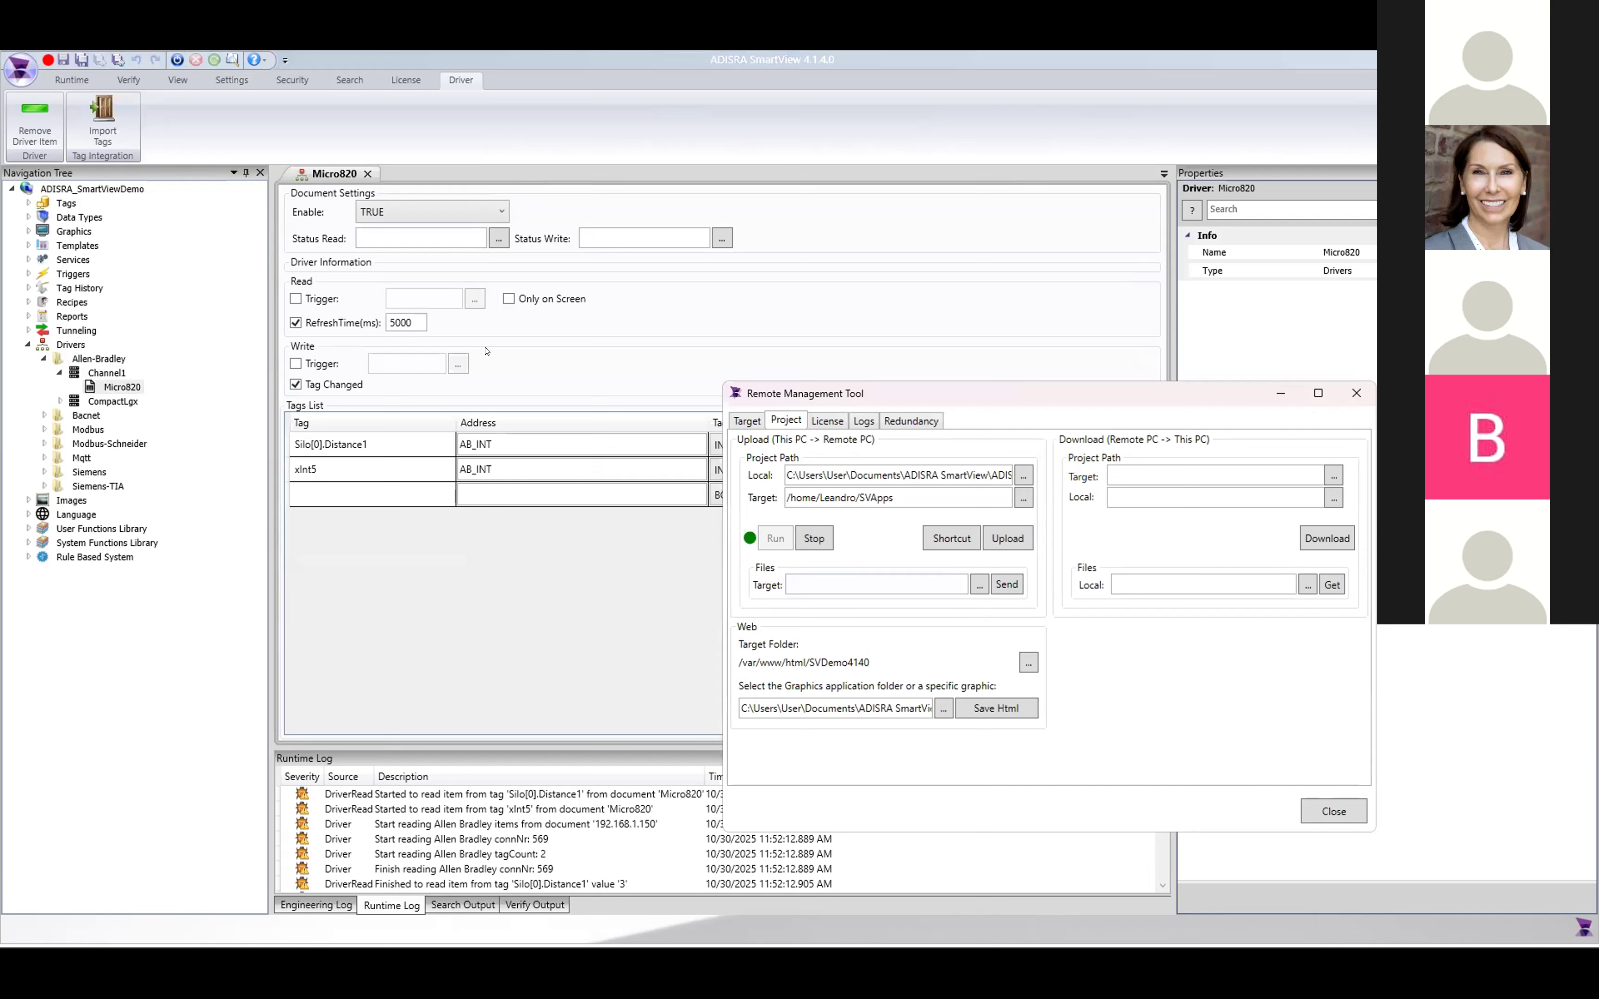
pyautogui.click(60, 401)
pyautogui.doubleClick(128, 415)
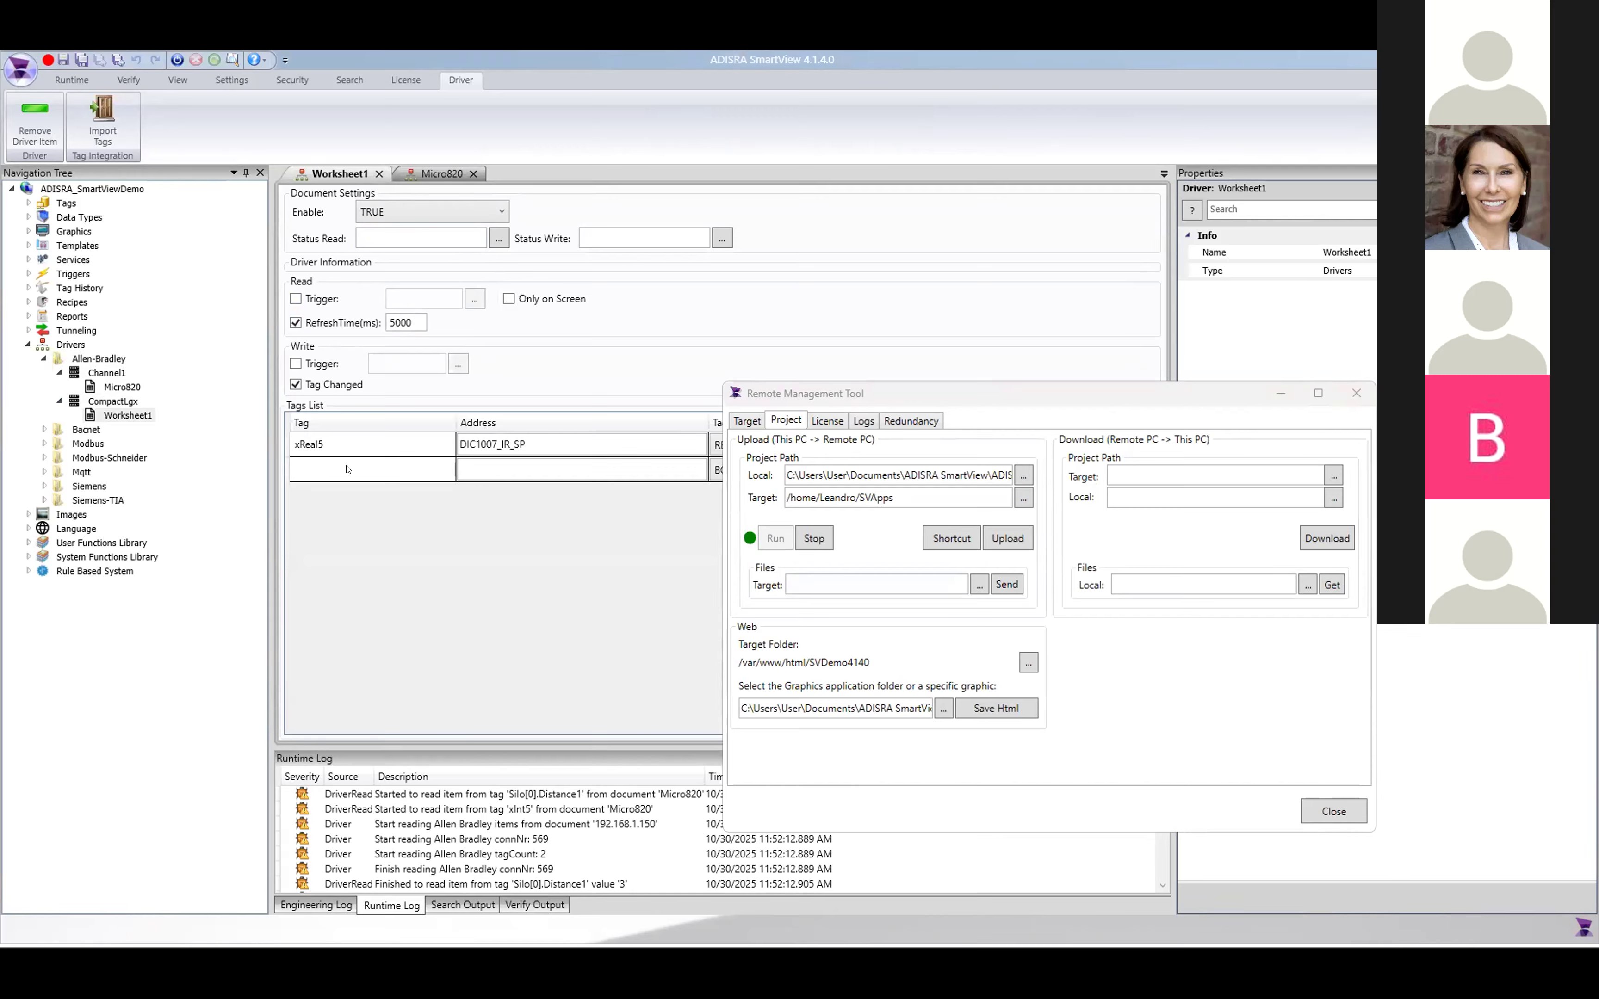
# - View the Siemens S71200 and Modbus Worksheet2 driver worksheets under their Channel1 entries
pyautogui.click(44, 486)
pyautogui.click(60, 500)
pyautogui.doubleClick(119, 514)
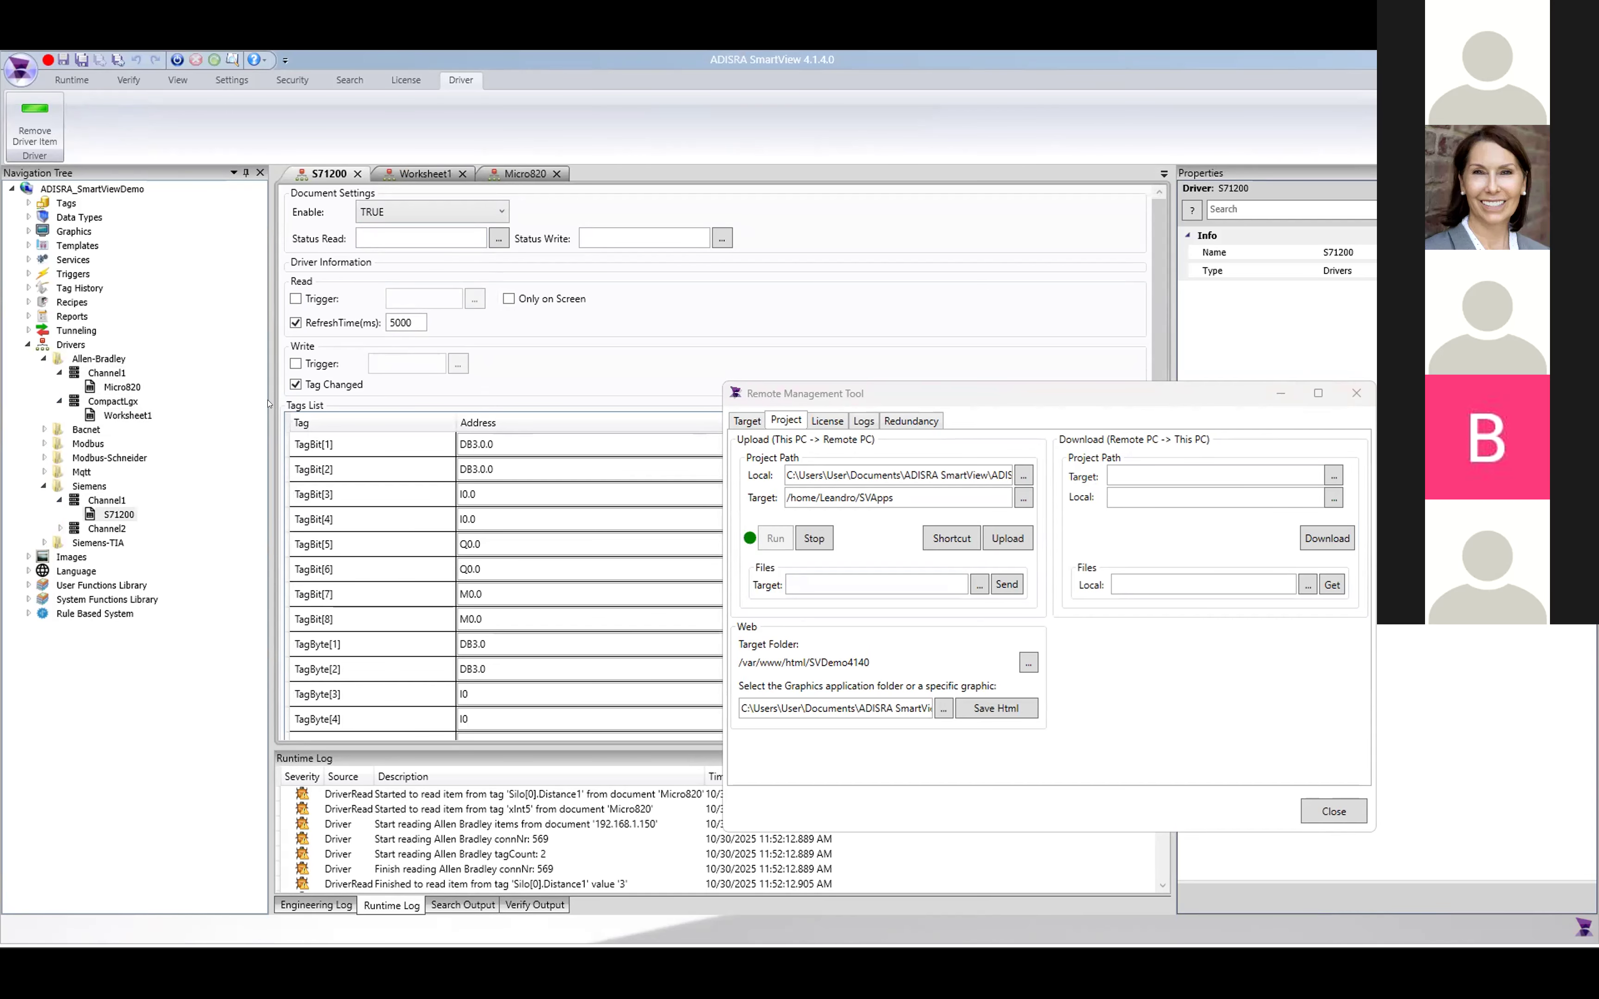
pyautogui.click(44, 444)
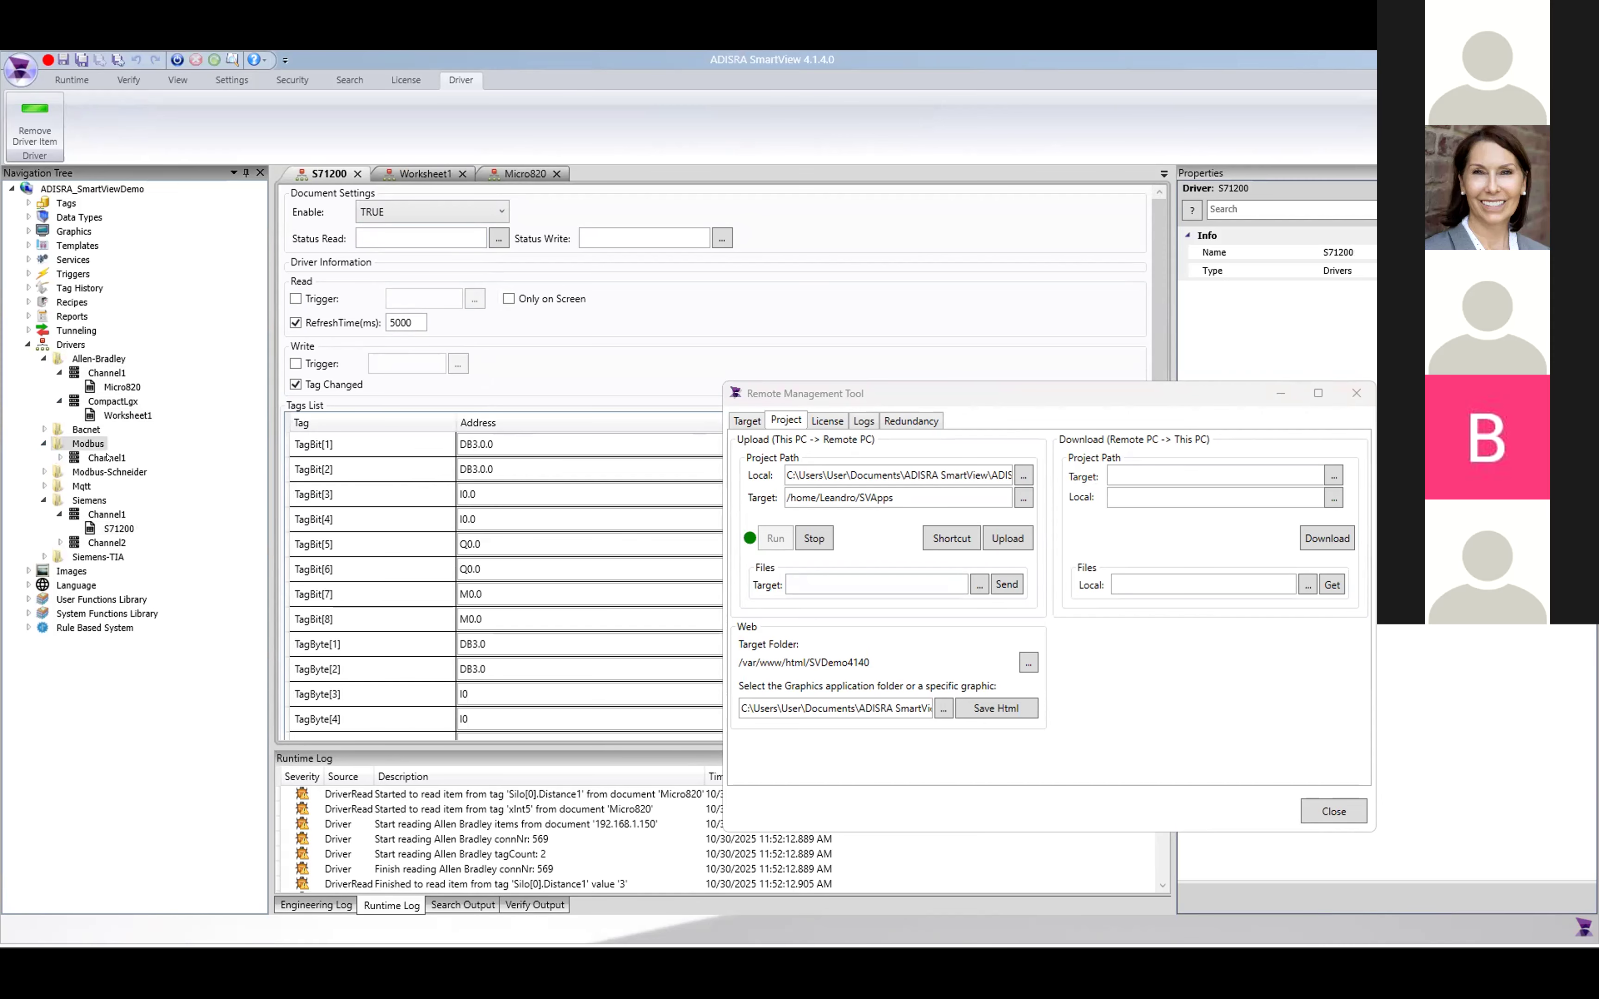
pyautogui.click(60, 458)
pyautogui.doubleClick(128, 472)
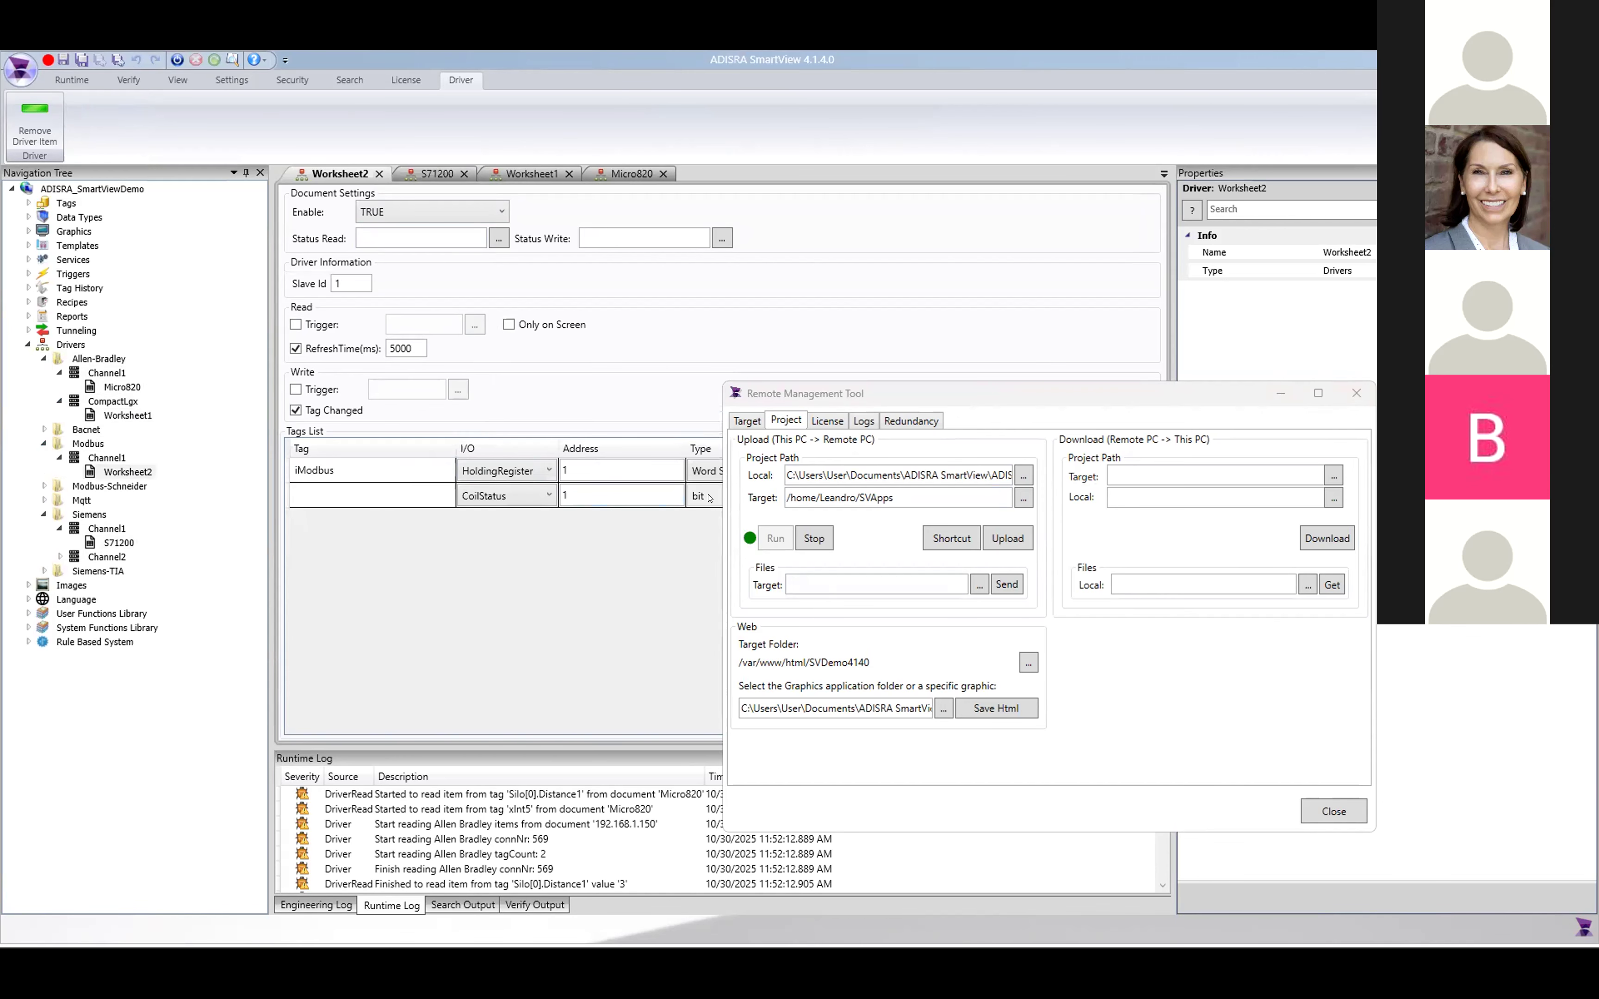
# - Check the loaded tags in the Data Watcher, close it, and move the Remote Management Tool back over the worksheet
pyautogui.hotkey('alt', 'Tab')
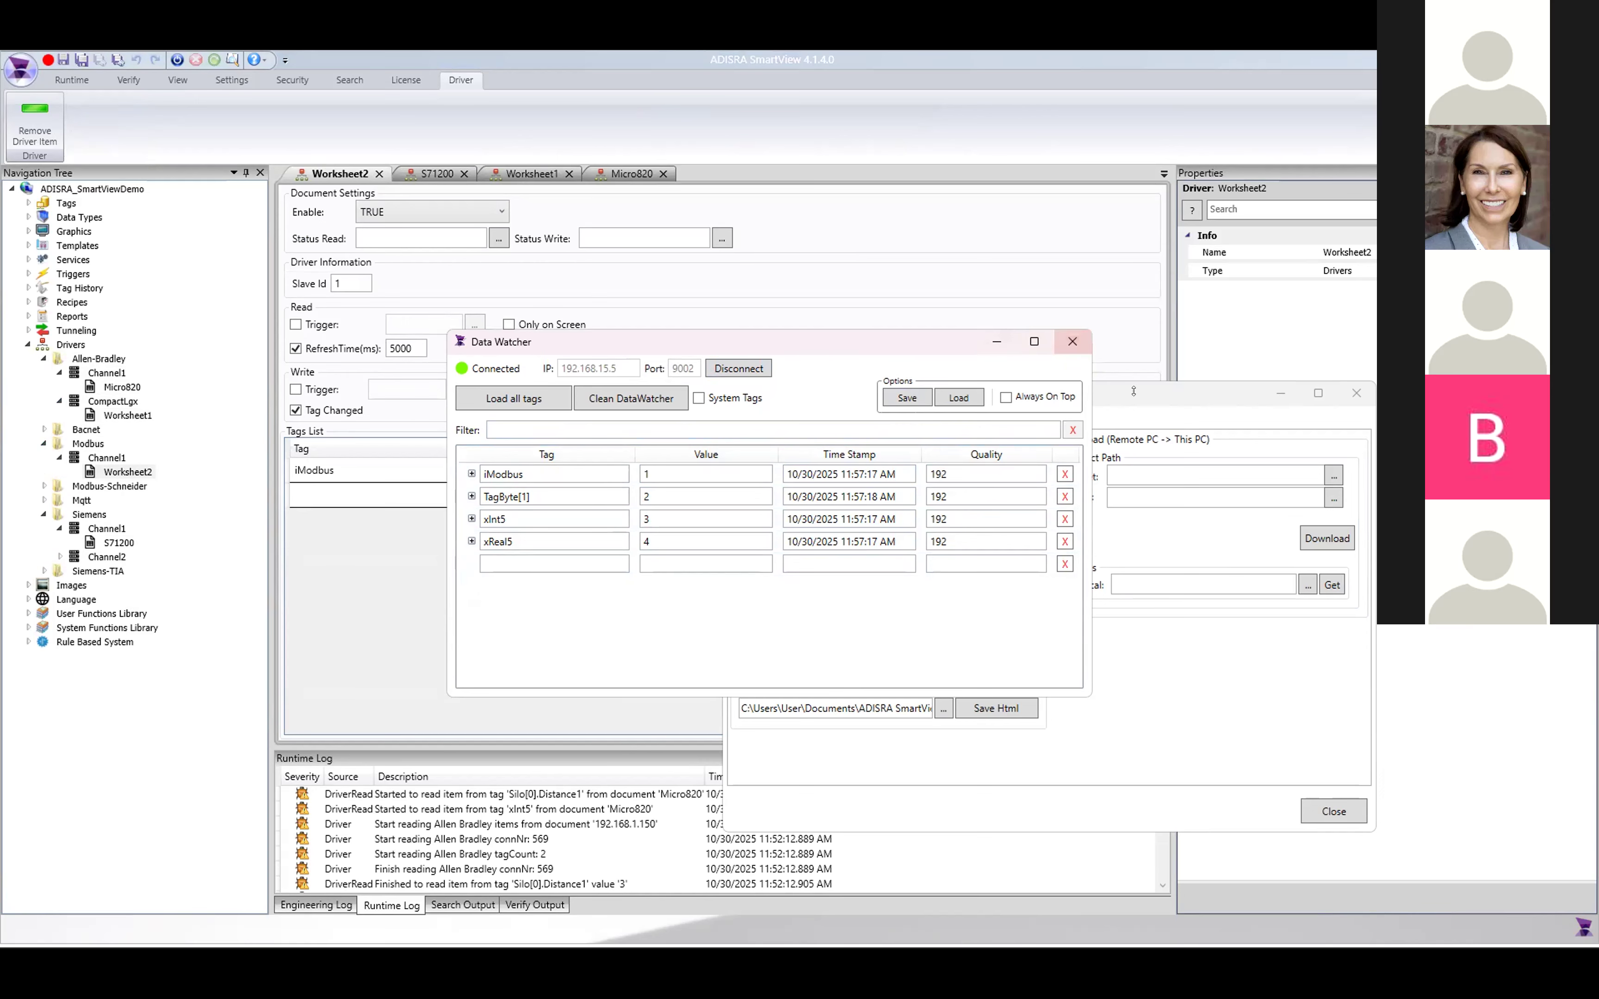
pyautogui.click(1071, 342)
pyautogui.moveTo(1043, 396); pyautogui.dragTo(650, 289)
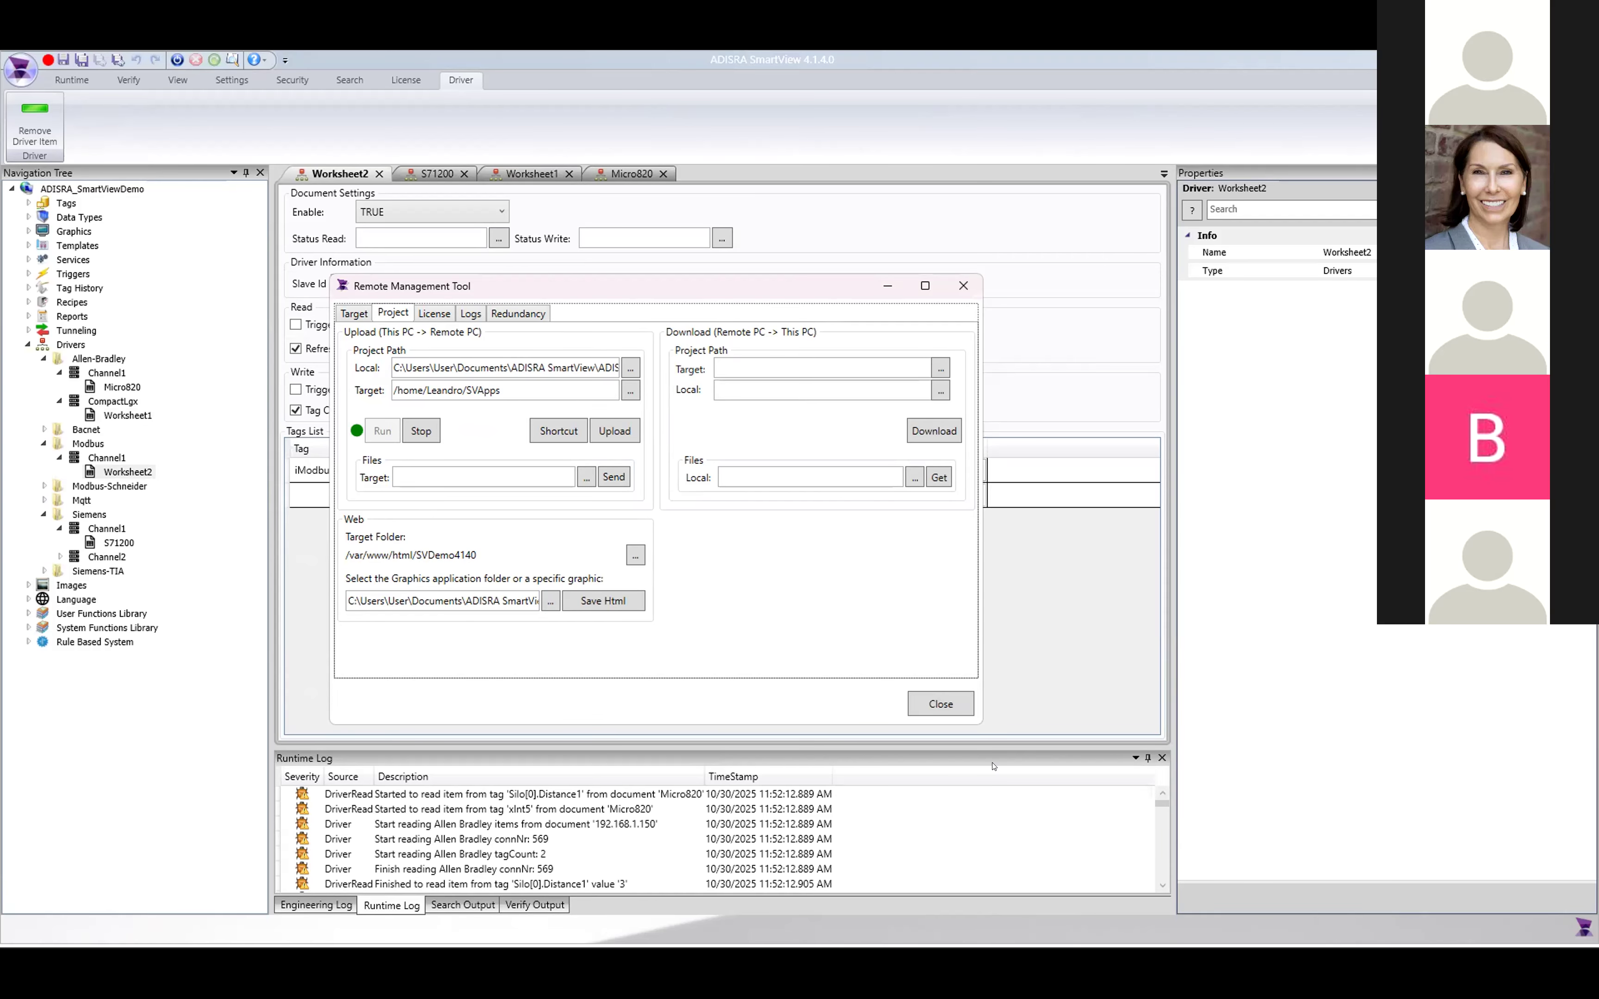
pyautogui.hotkey('alt', 'Tab')
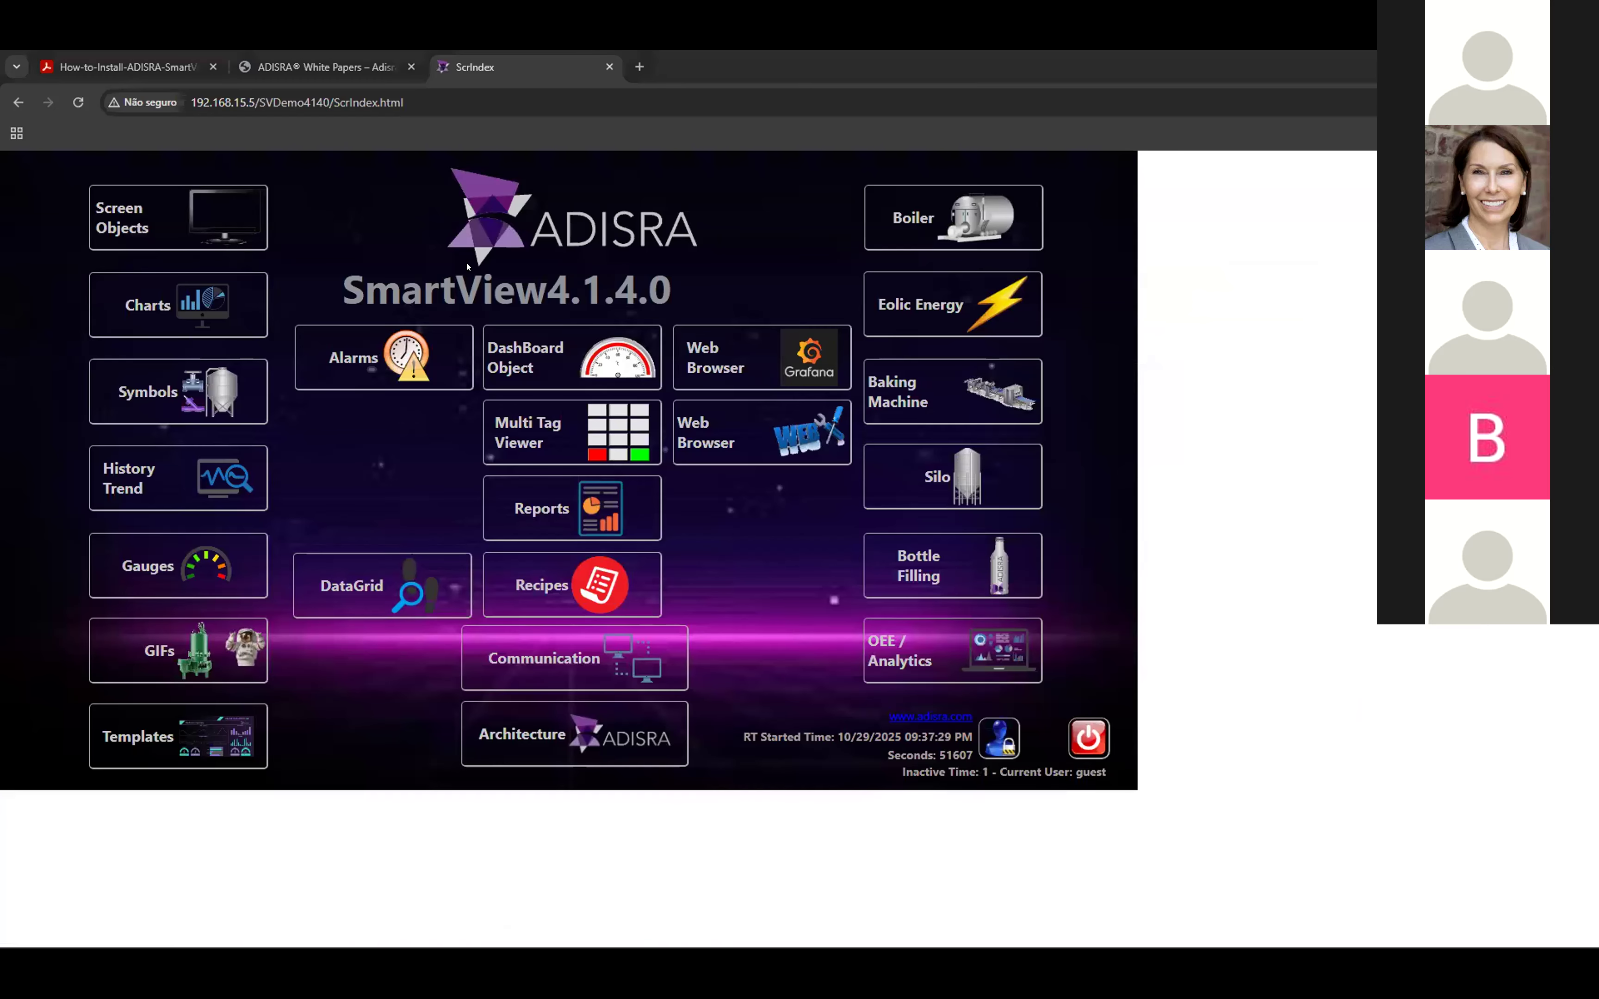
pyautogui.hotkey('alt', 'Tab')
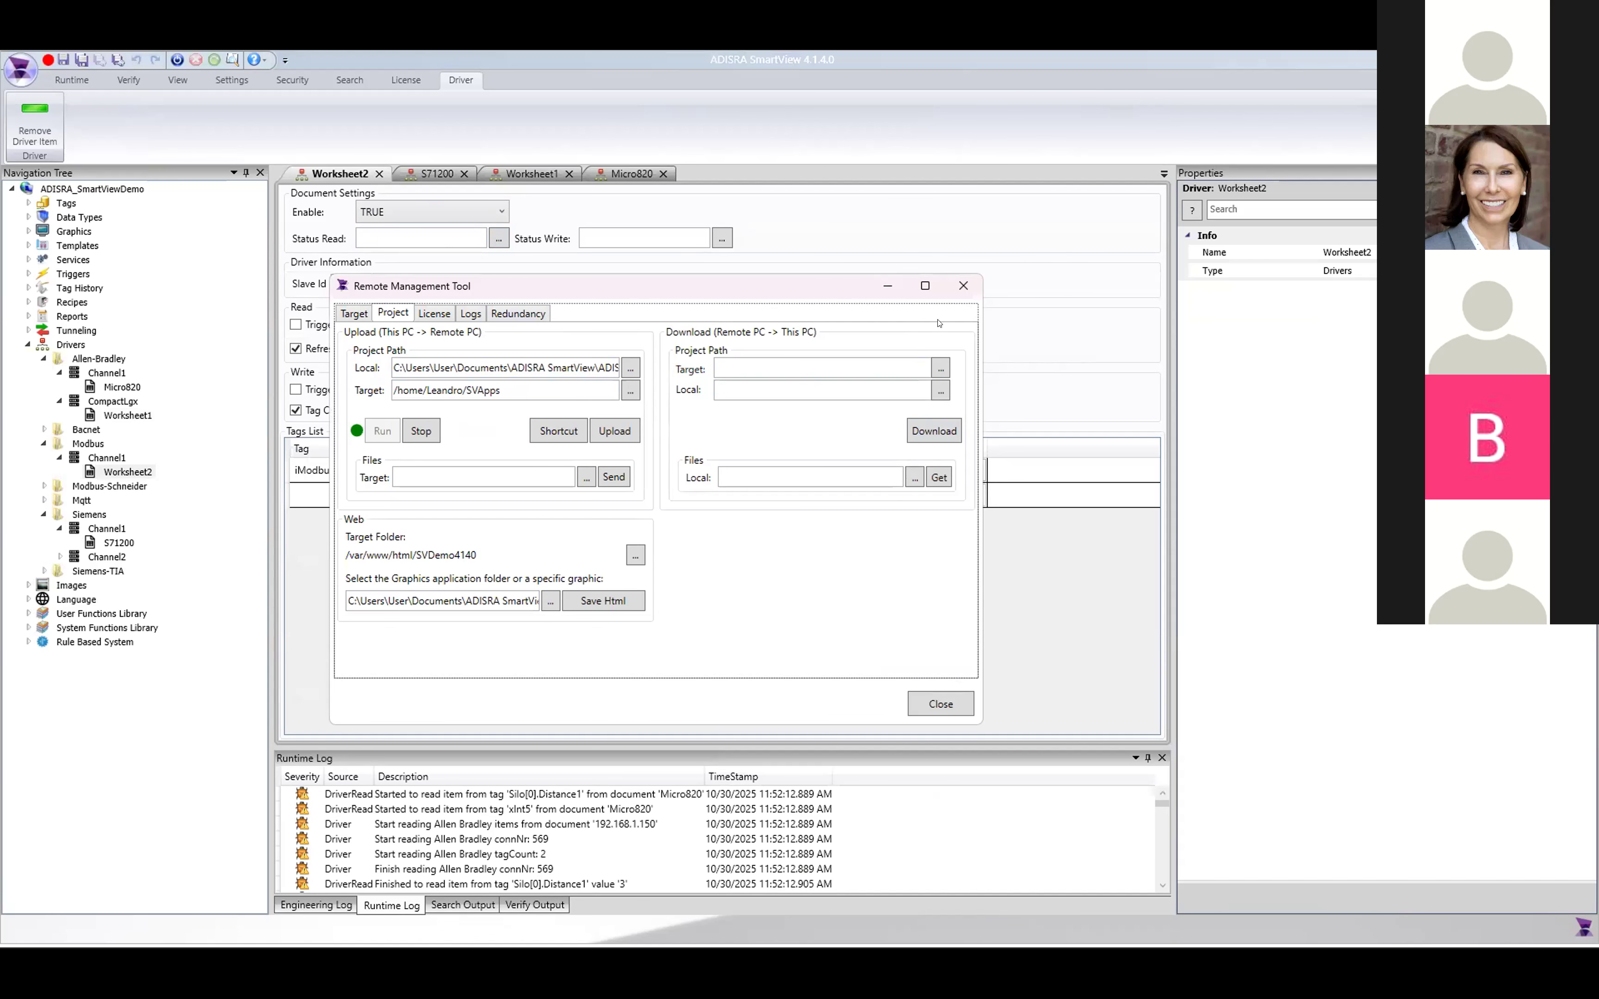
pyautogui.hotkey('alt', 'Tab')
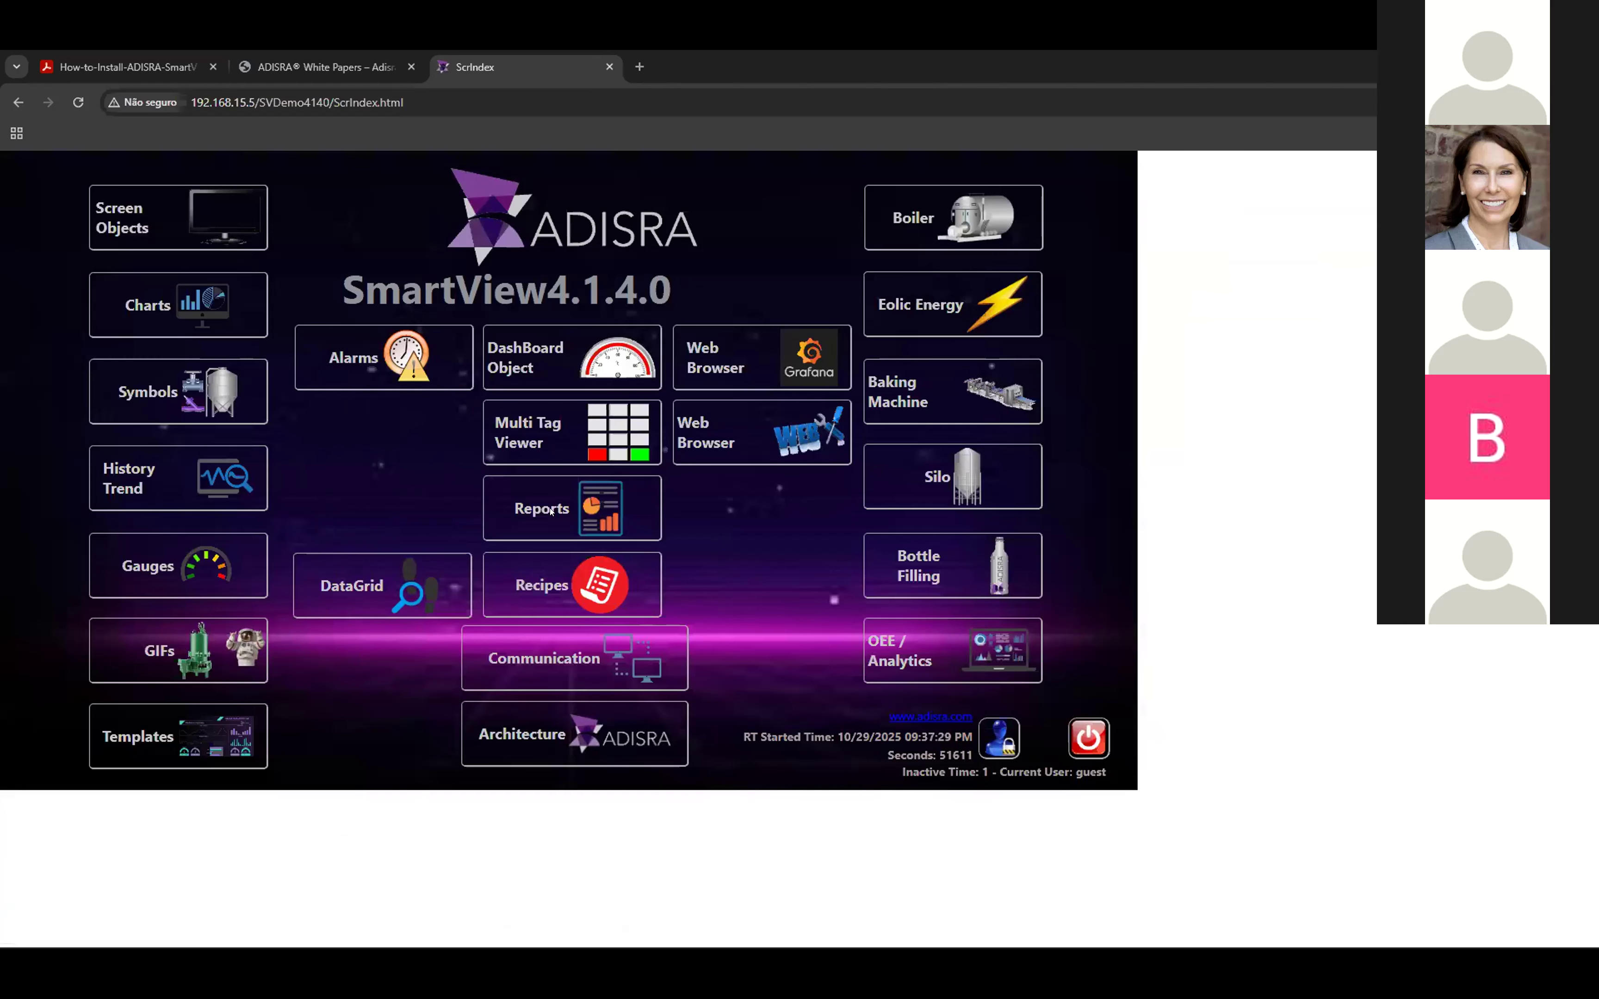
# - Start the runtime of the ADISRA_Webinar_30_10_25 project and launch the separate Viewer application
pyautogui.hotkey('alt', 'Tab')
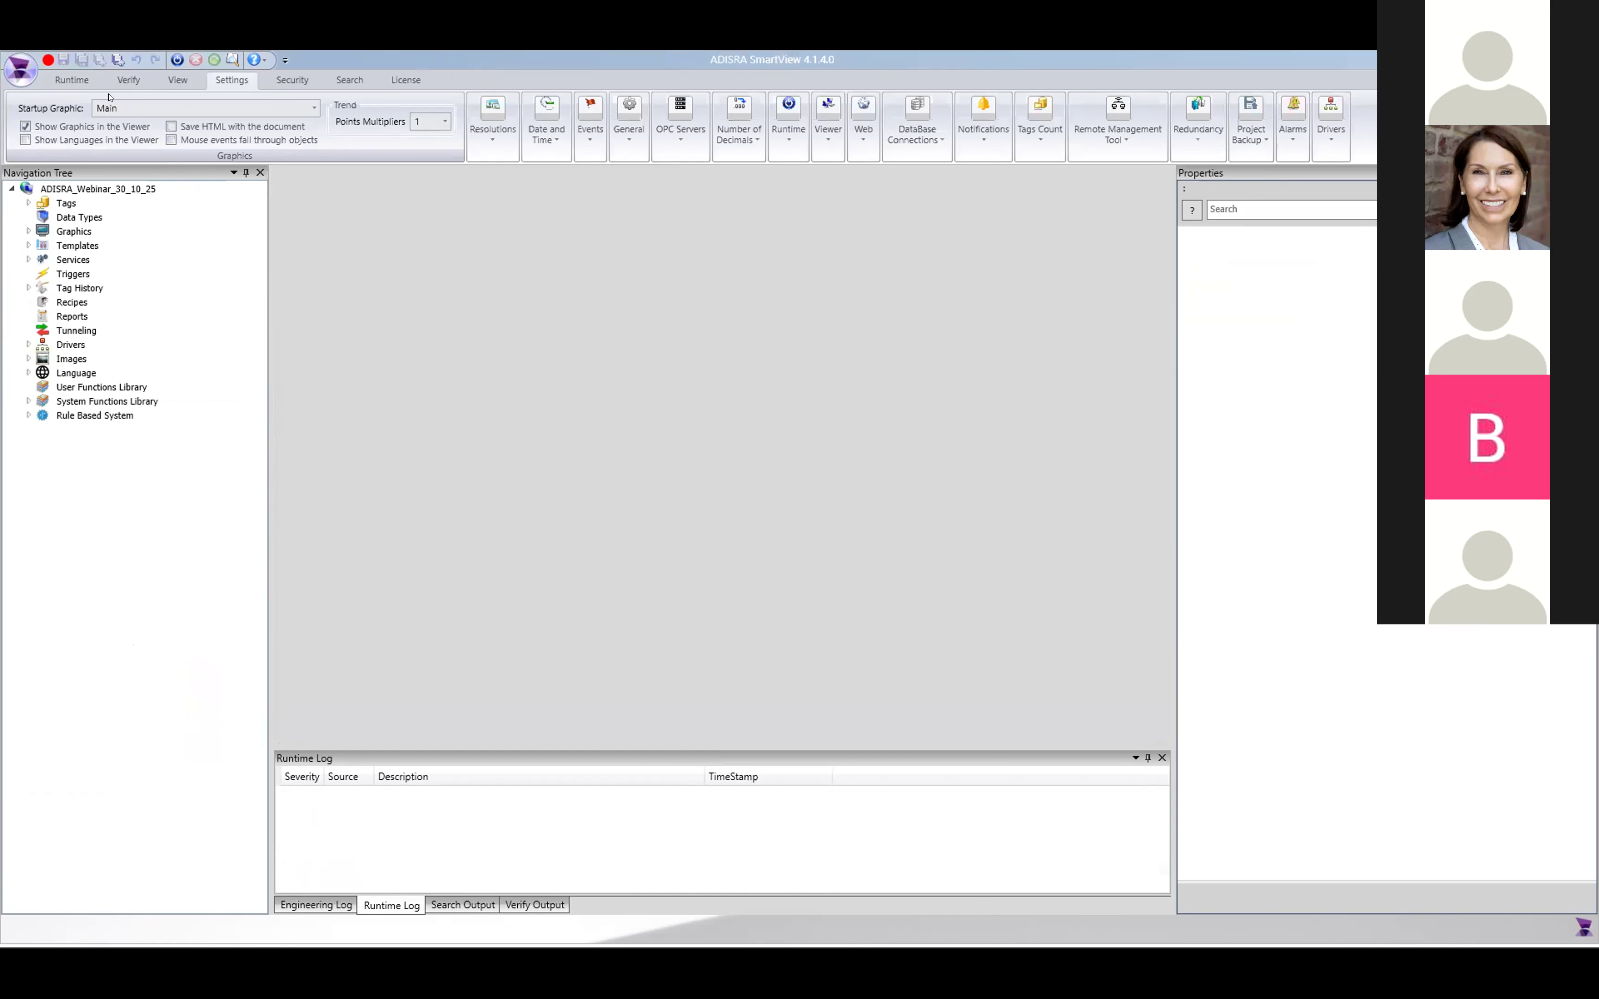
pyautogui.click(177, 60)
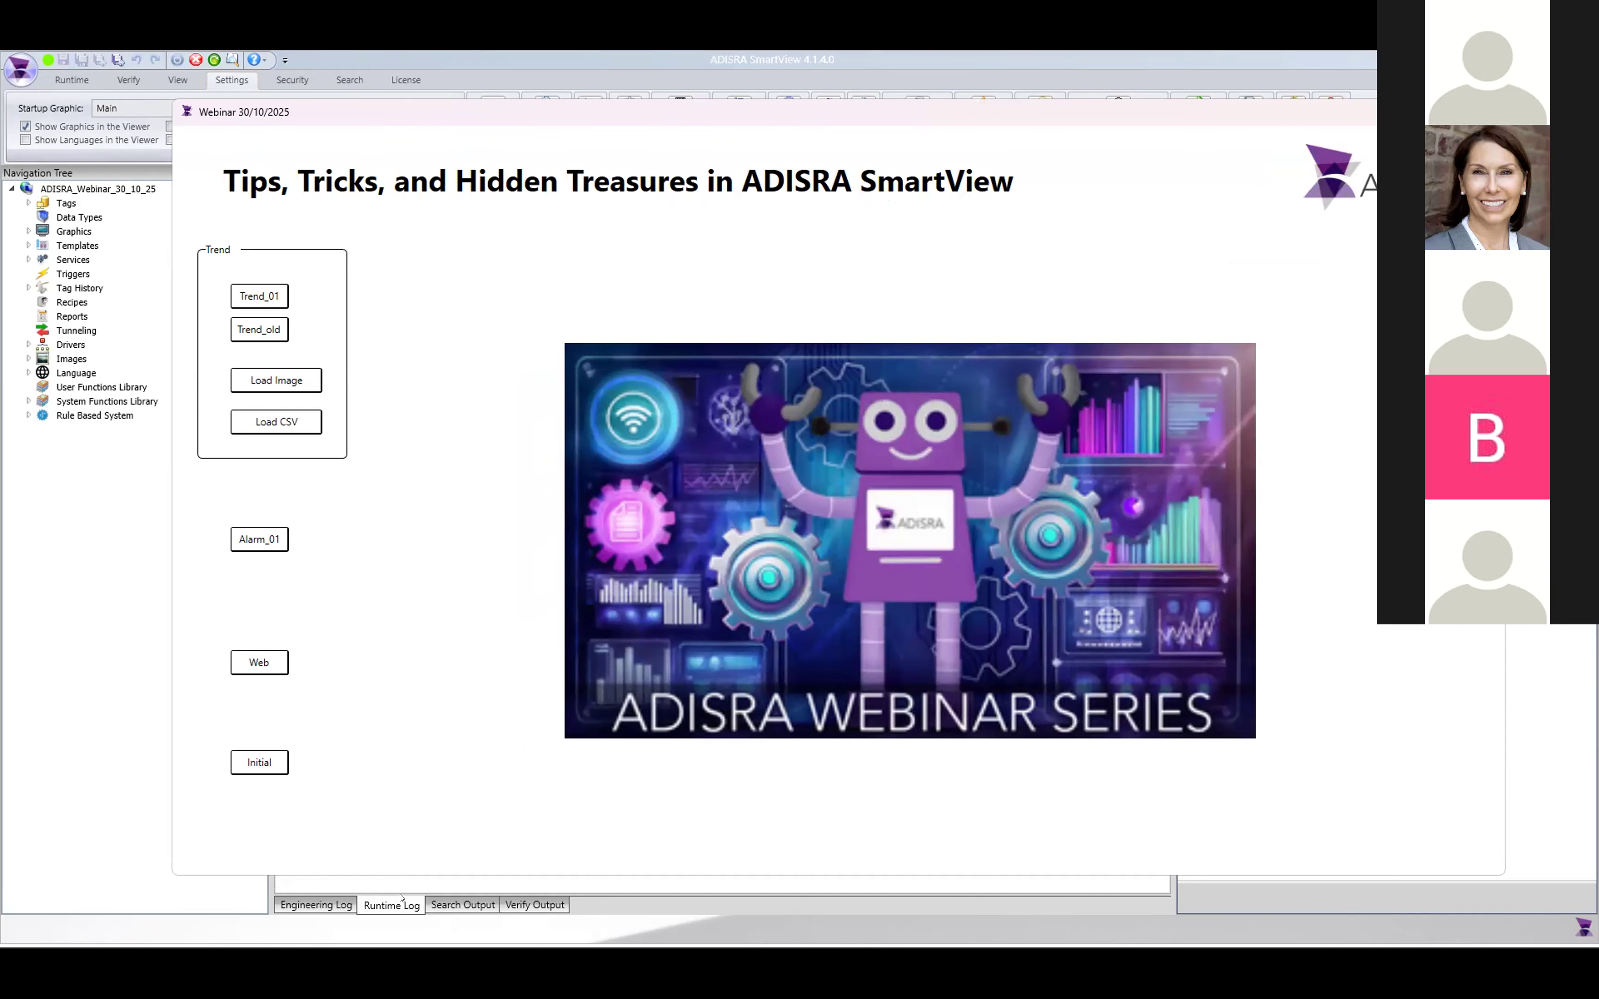
pyautogui.click(450, 930)
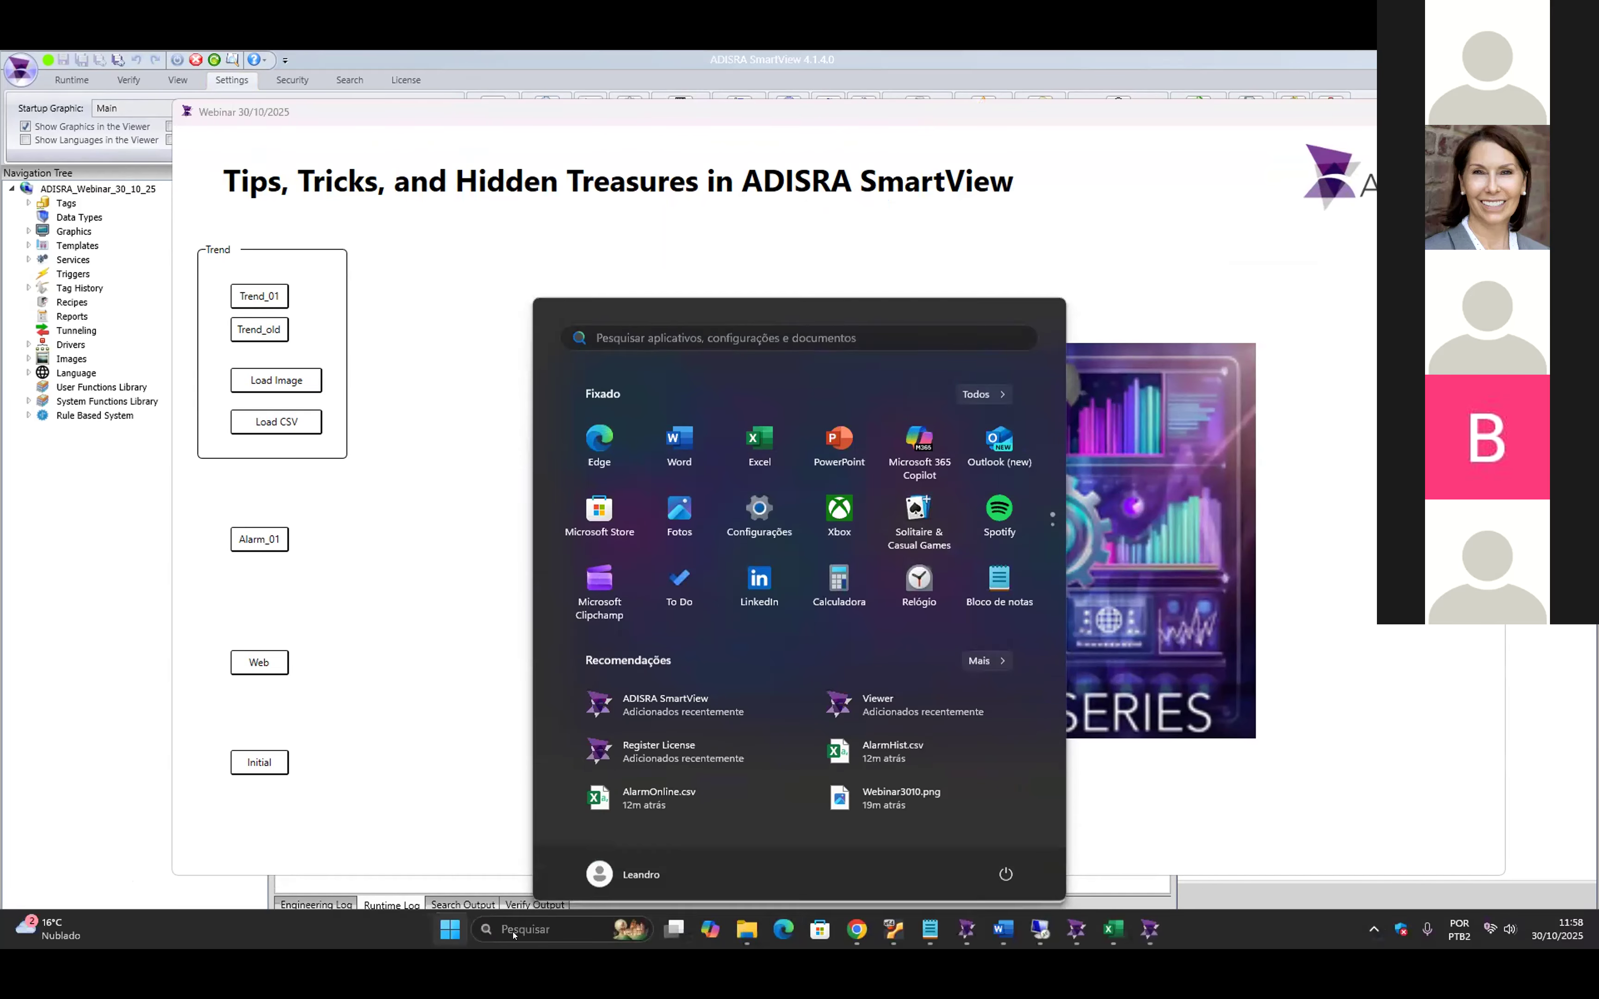
pyautogui.click(514, 930)
pyautogui.write('view')
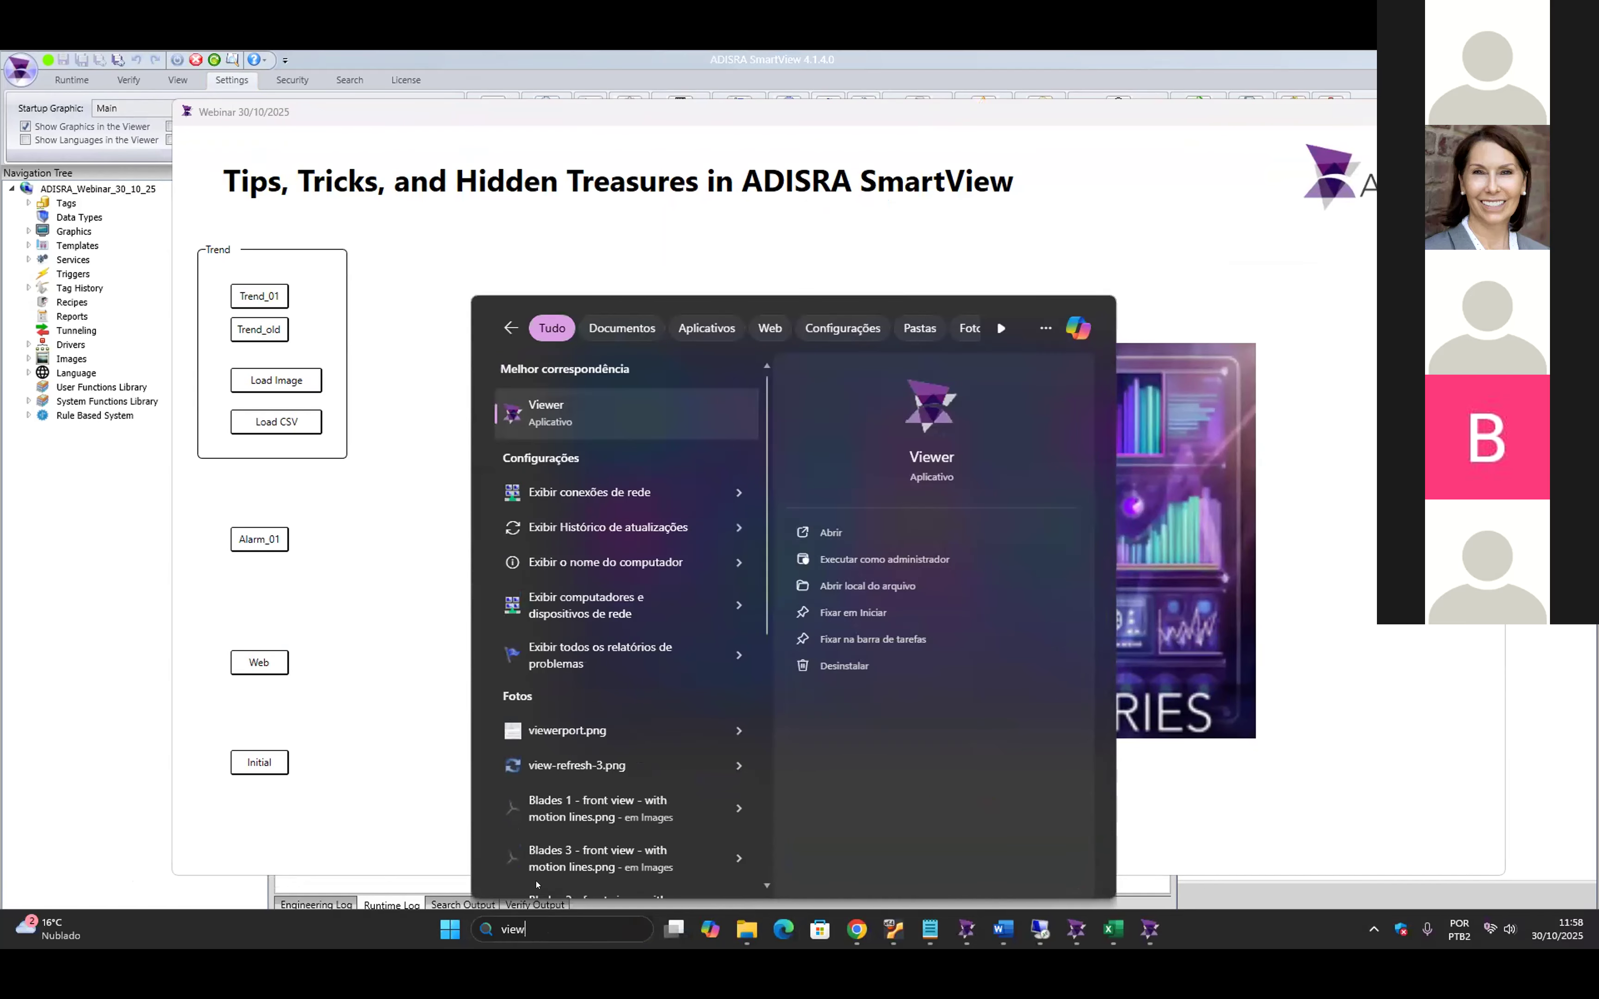
pyautogui.click(593, 410)
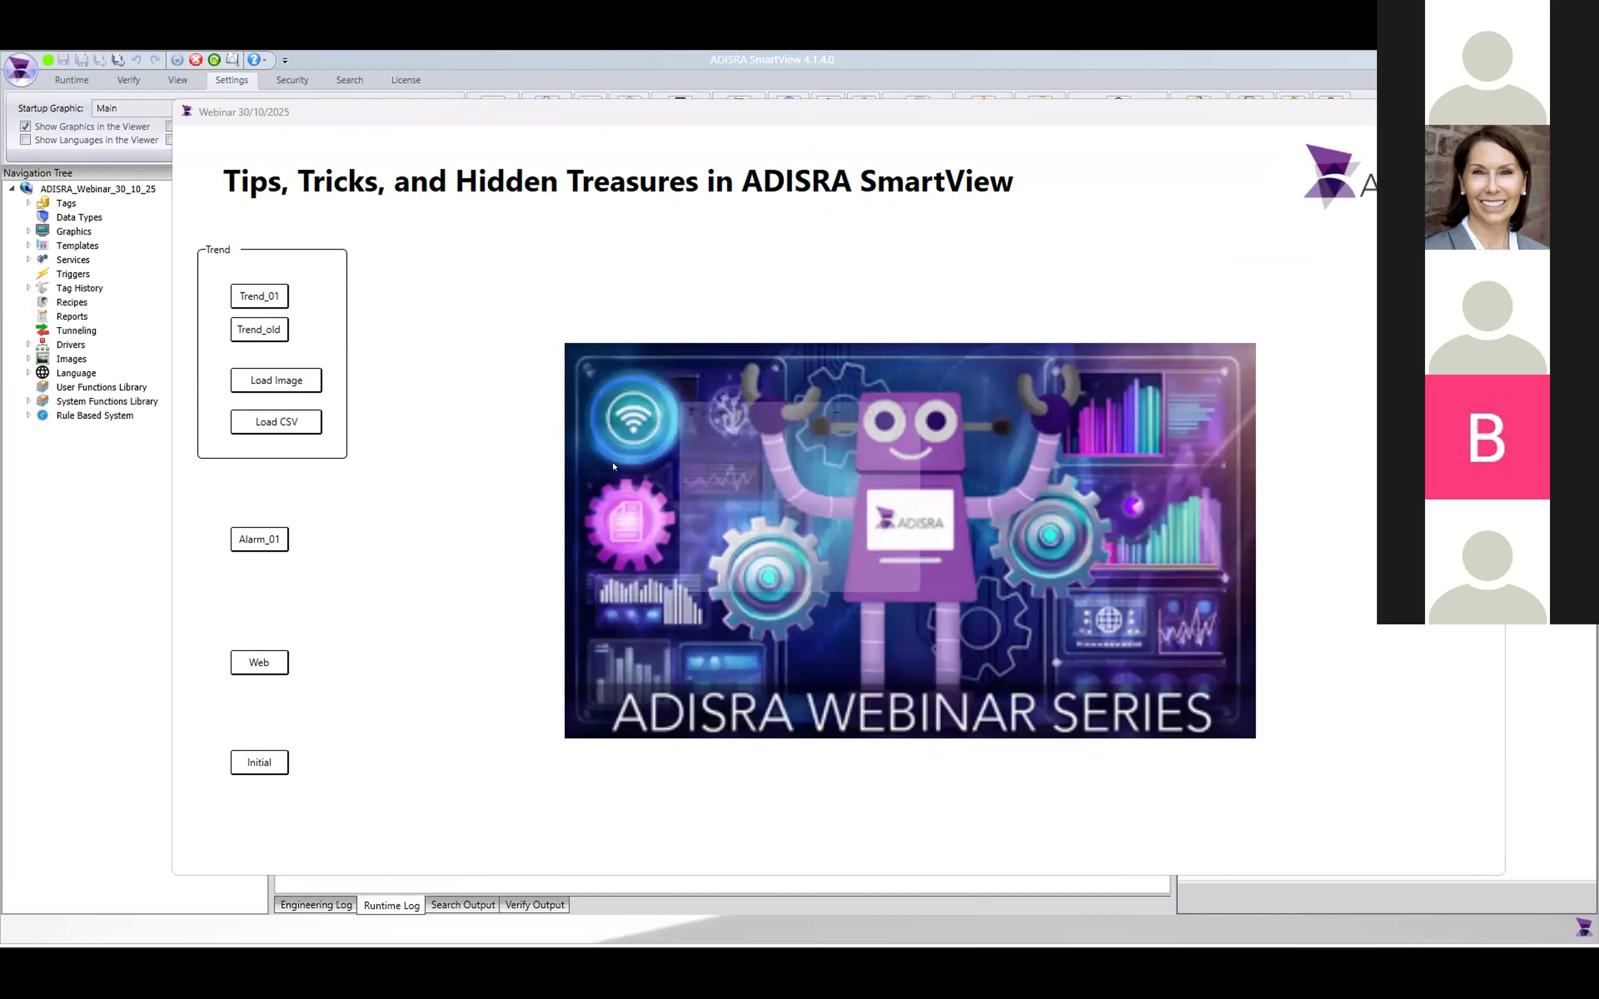
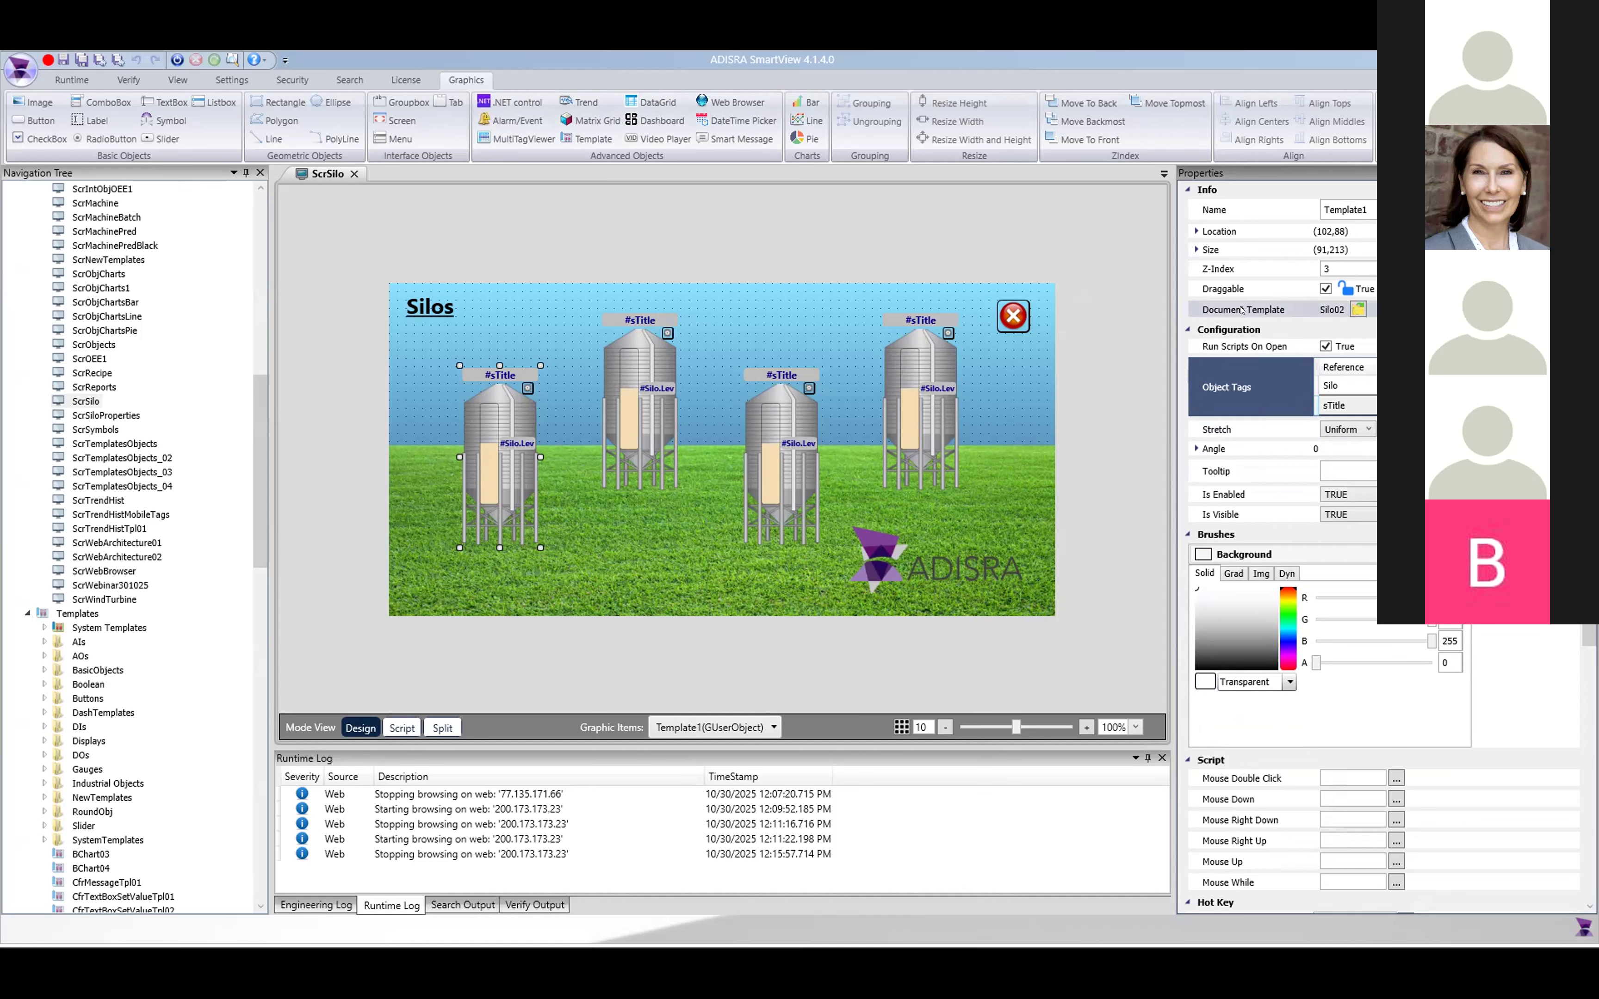
# - Open the Silo02 template used on ScrSilo and examine its object tags, the tag's On Change script and its properties button
pyautogui.click(1357, 309)
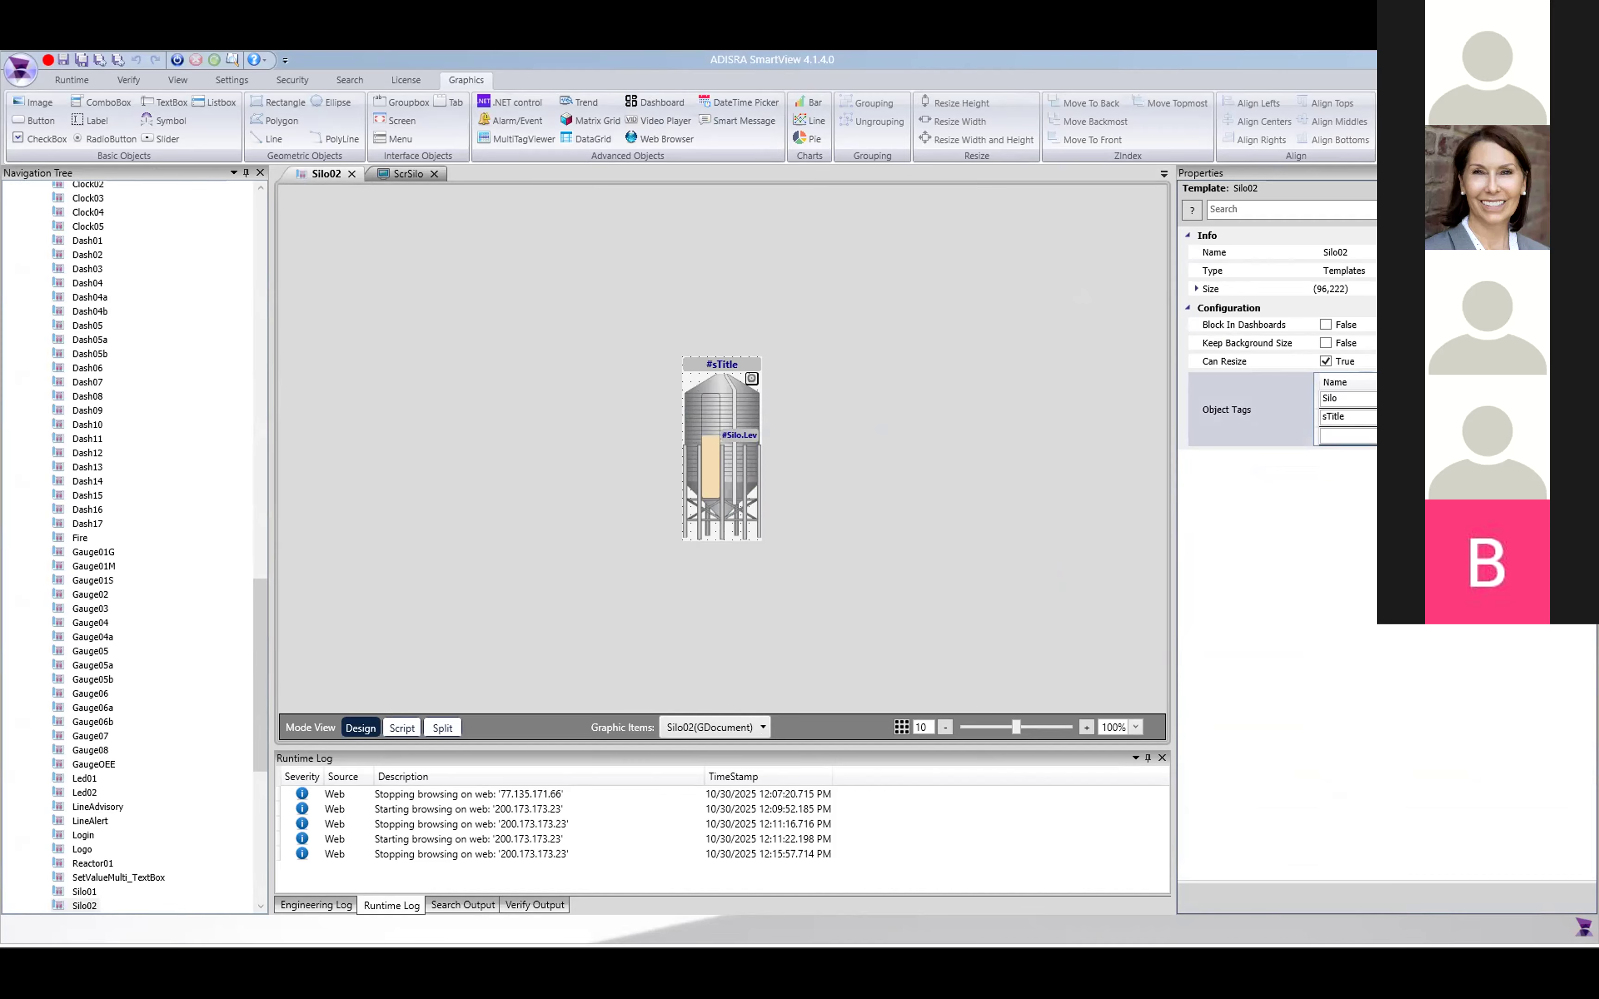
pyautogui.click(1519, 399)
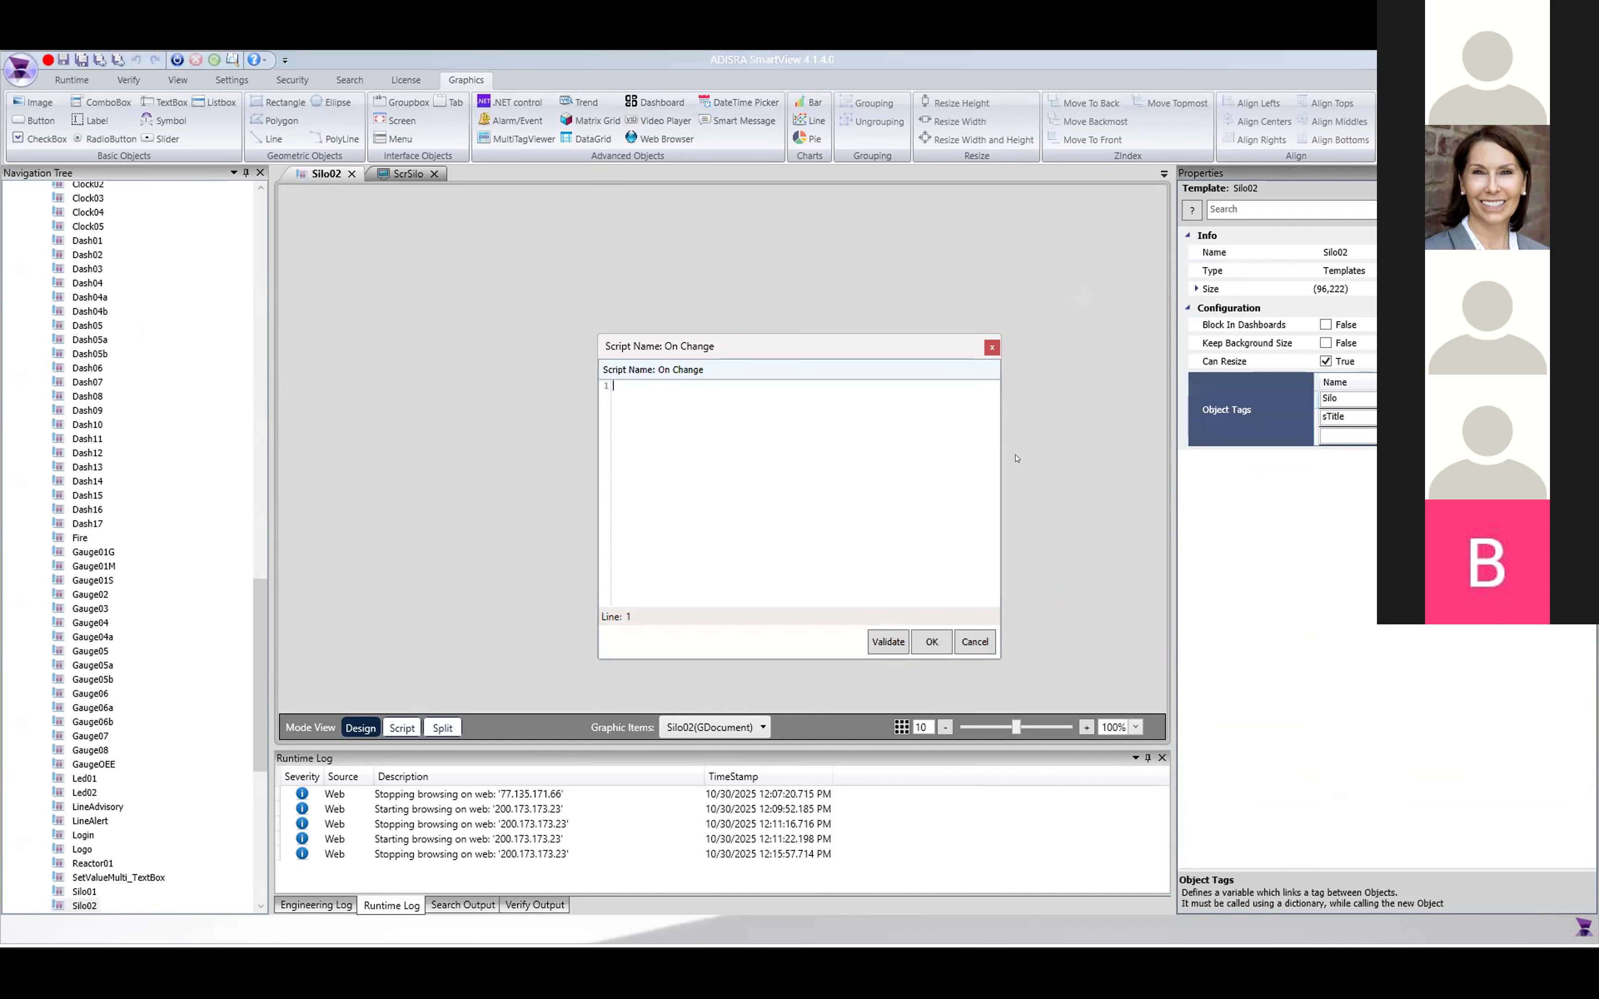
pyautogui.click(966, 645)
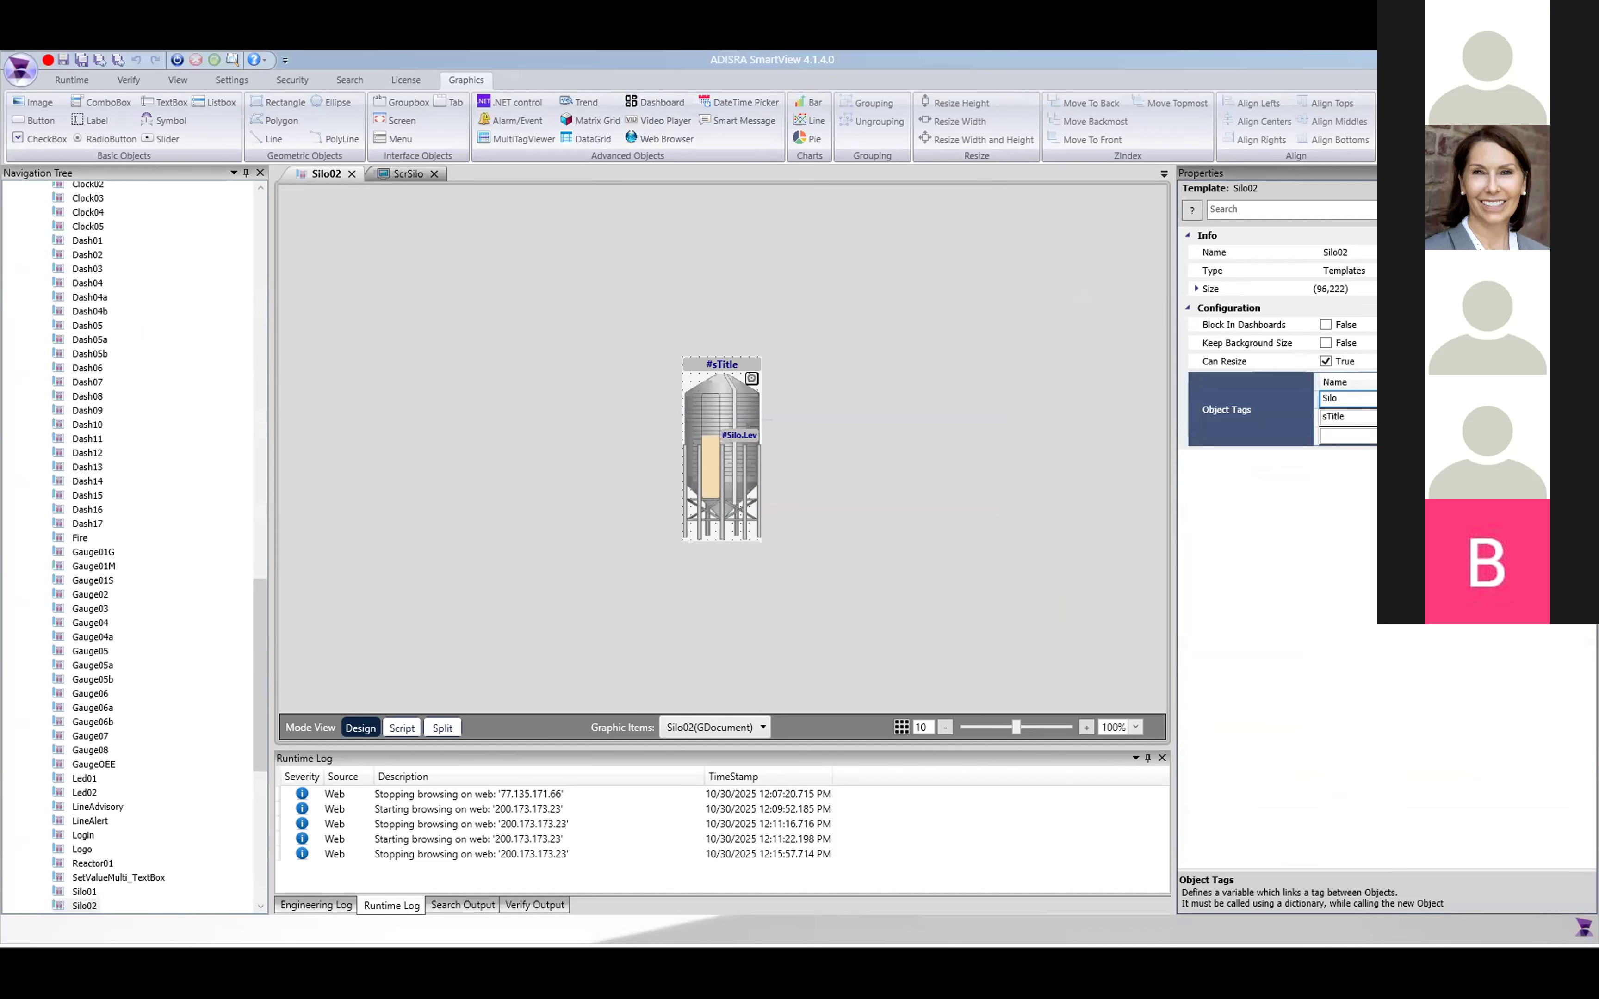
pyautogui.click(1365, 415)
pyautogui.click(751, 378)
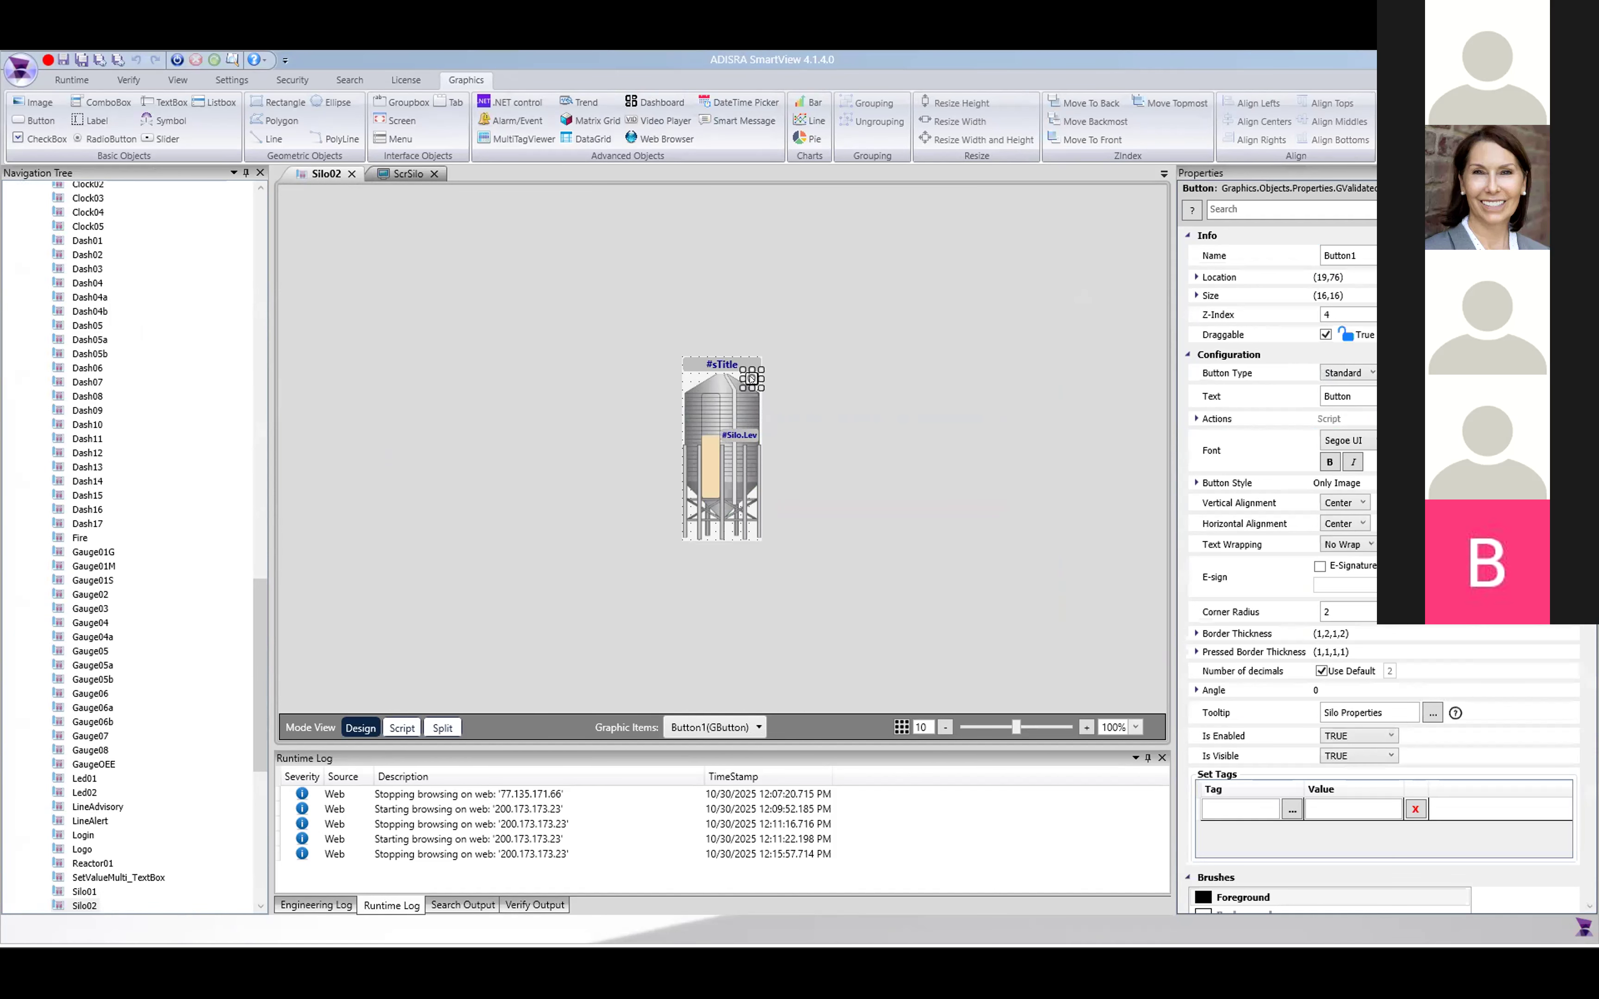
pyautogui.click(737, 337)
# - Open the ScrSiloProperties graphic from the project tree and compare it with the Silo02 template
pyautogui.scroll(-5, 86, 734)
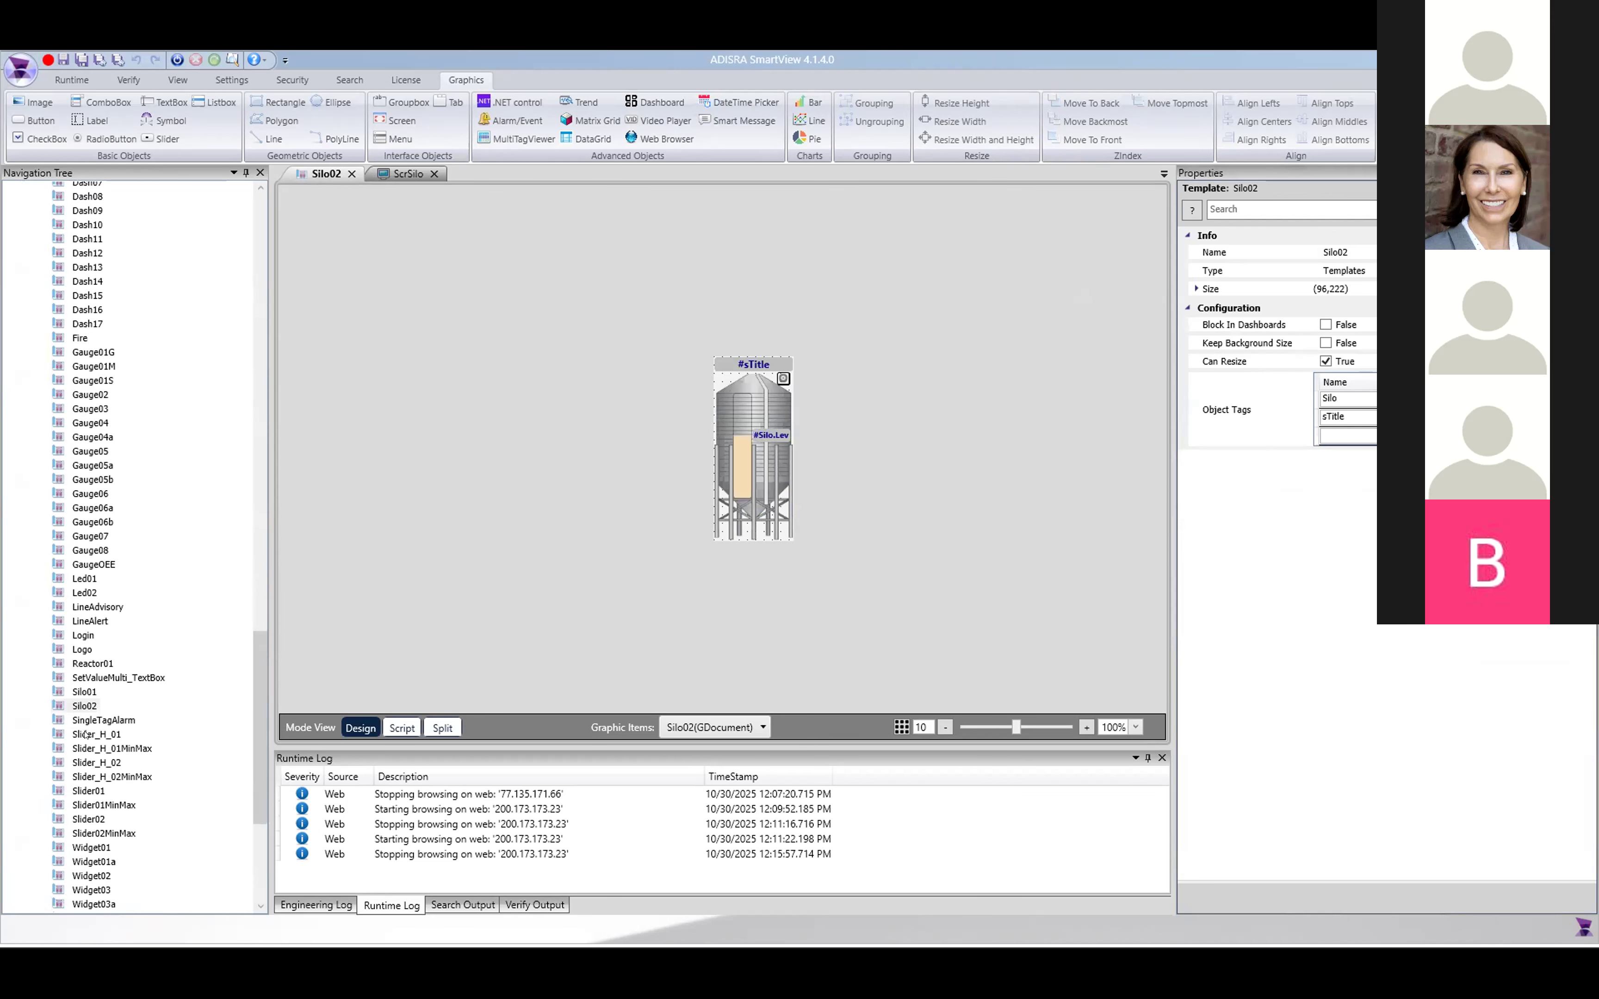
pyautogui.scroll(-7, 86, 734)
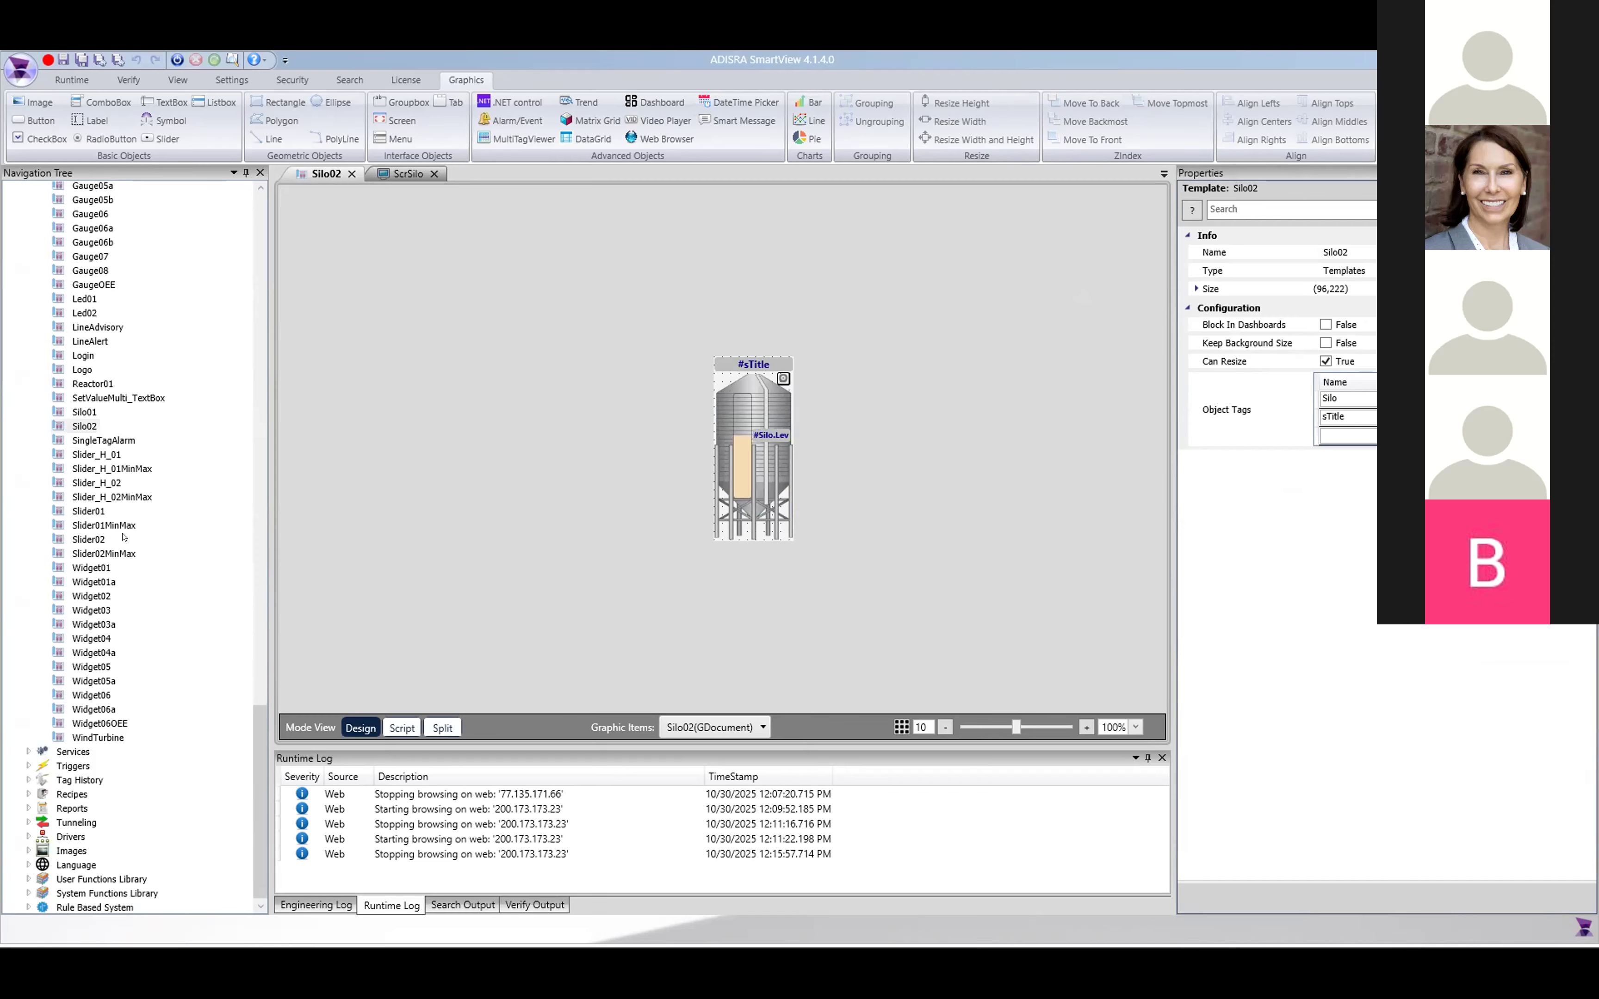
pyautogui.scroll(20, 123, 537)
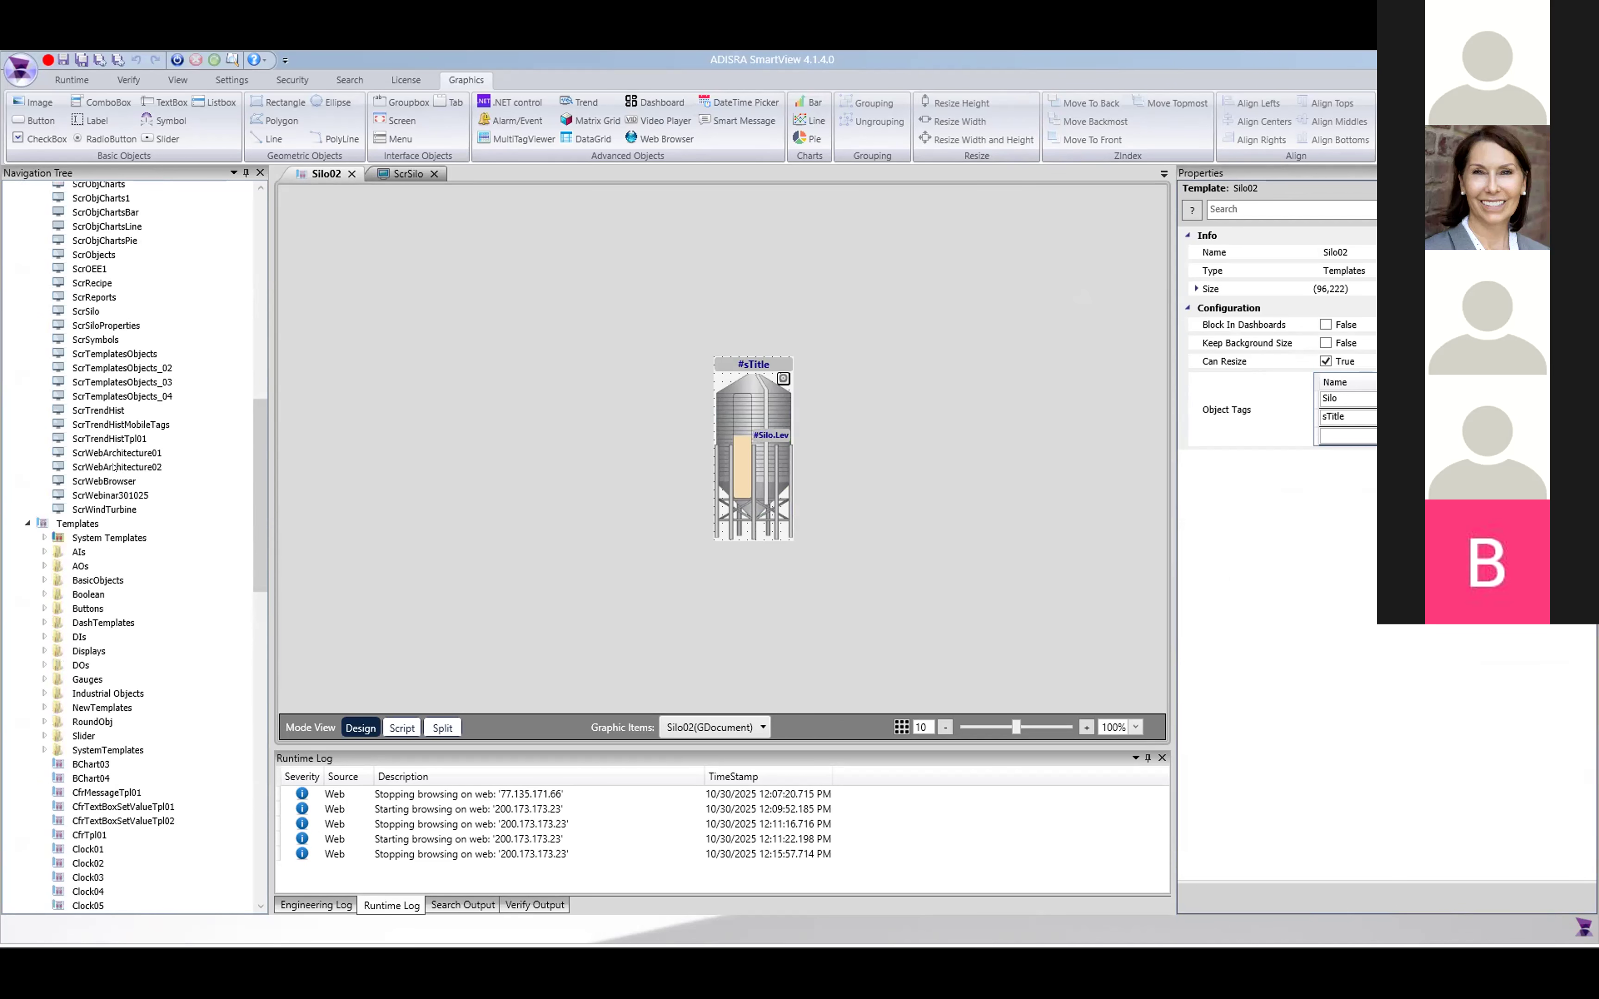
pyautogui.doubleClick(100, 325)
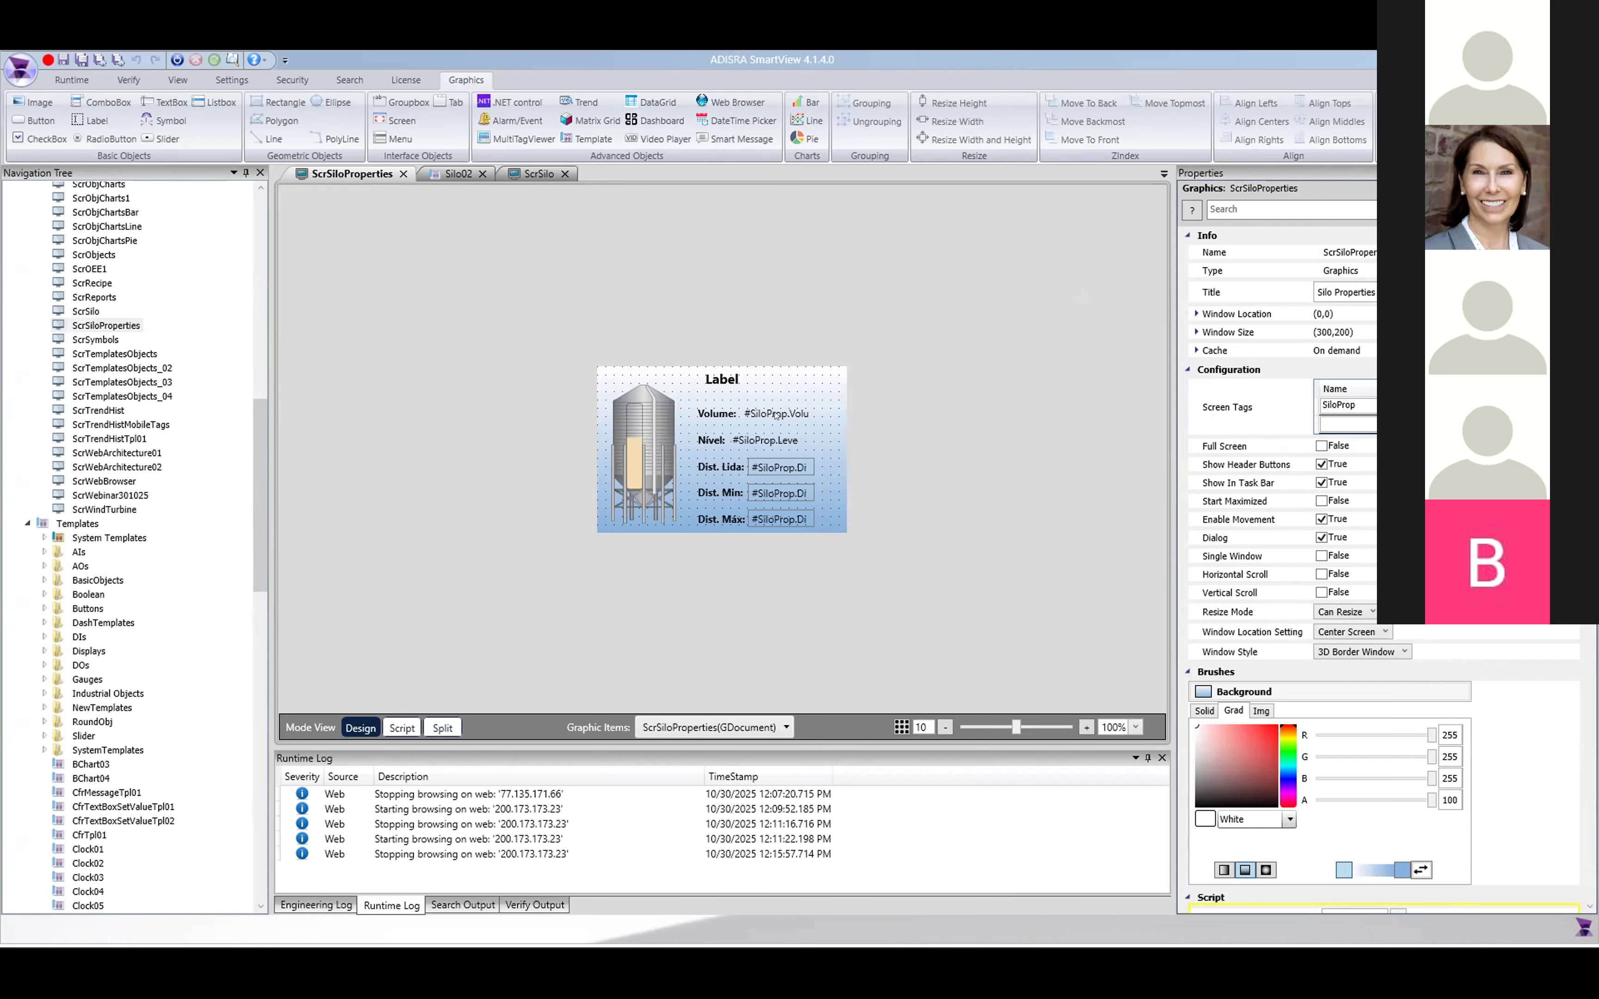
pyautogui.moveTo(464, 327); pyautogui.dragTo(485, 336)
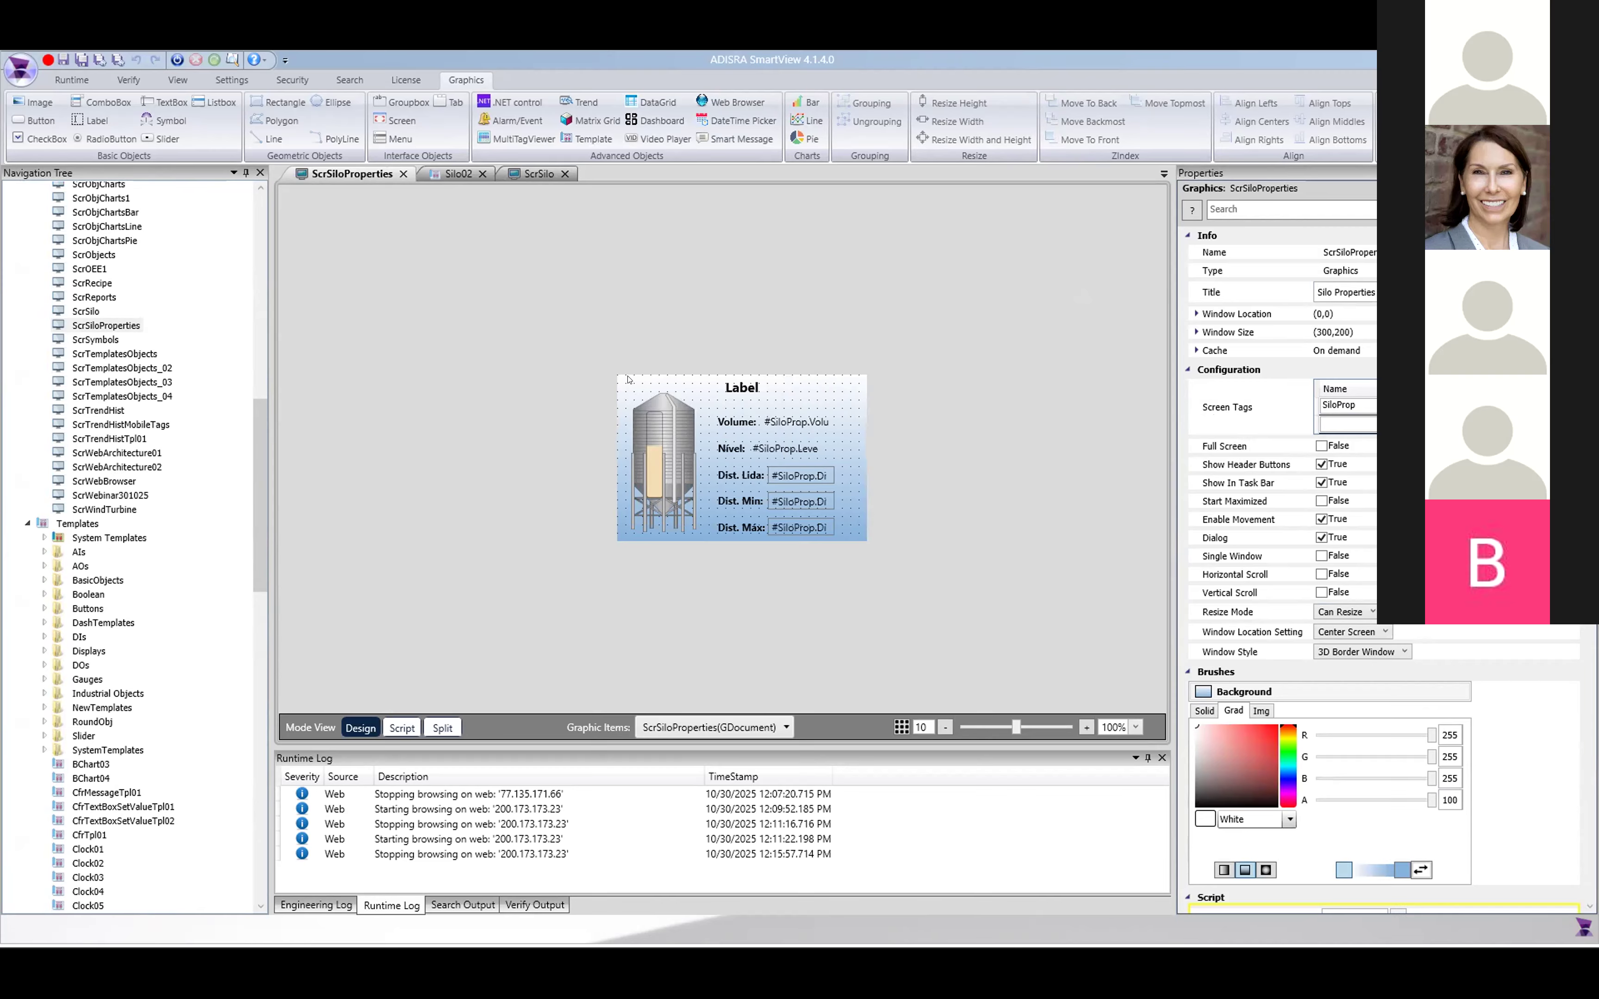
pyautogui.click(457, 174)
pyautogui.click(357, 174)
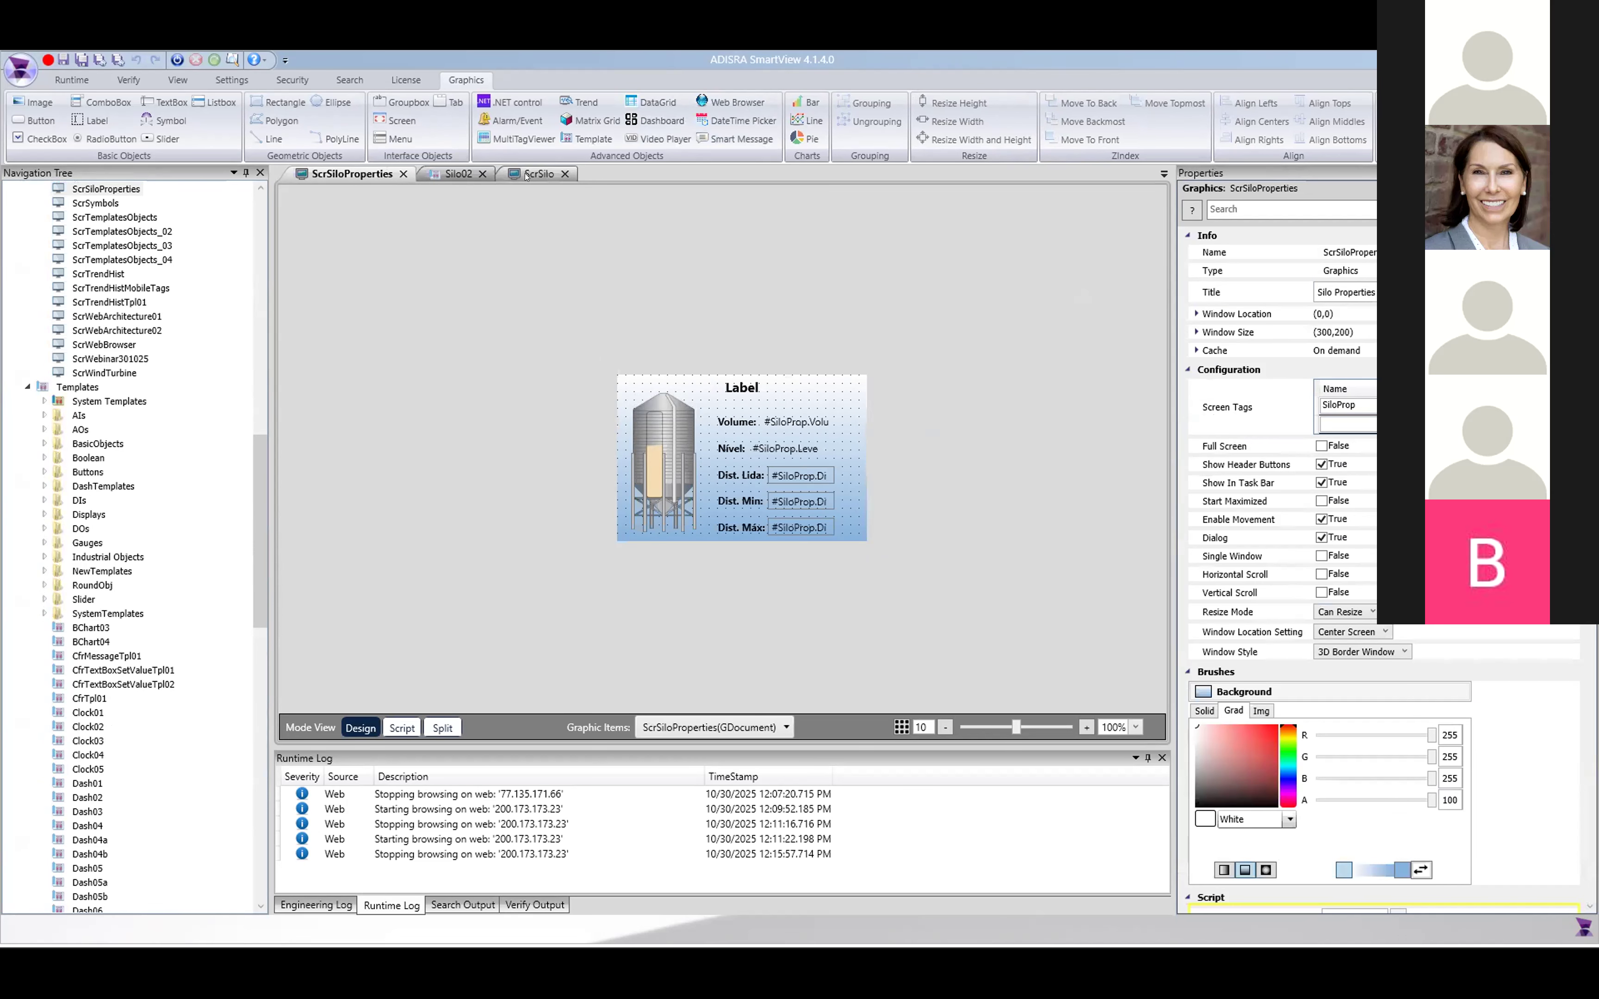
# - Return to ScrSilo and inspect the other three silo template instances one after another
pyautogui.click(527, 175)
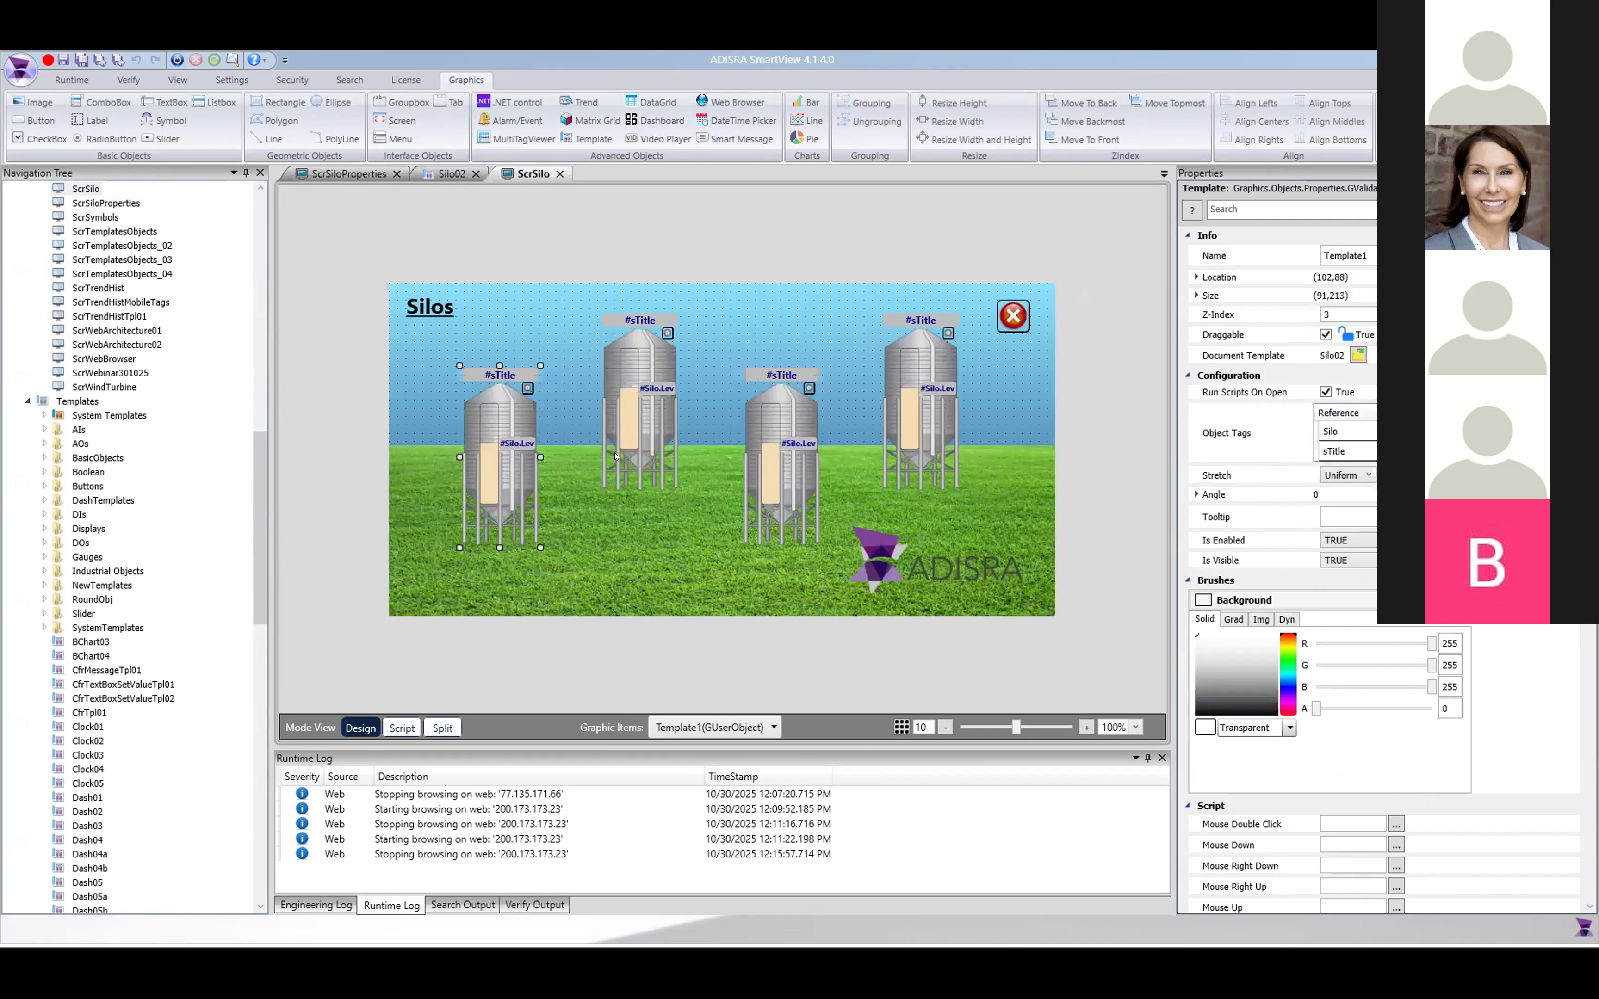
pyautogui.click(646, 418)
pyautogui.click(776, 436)
pyautogui.click(909, 401)
pyautogui.click(551, 297)
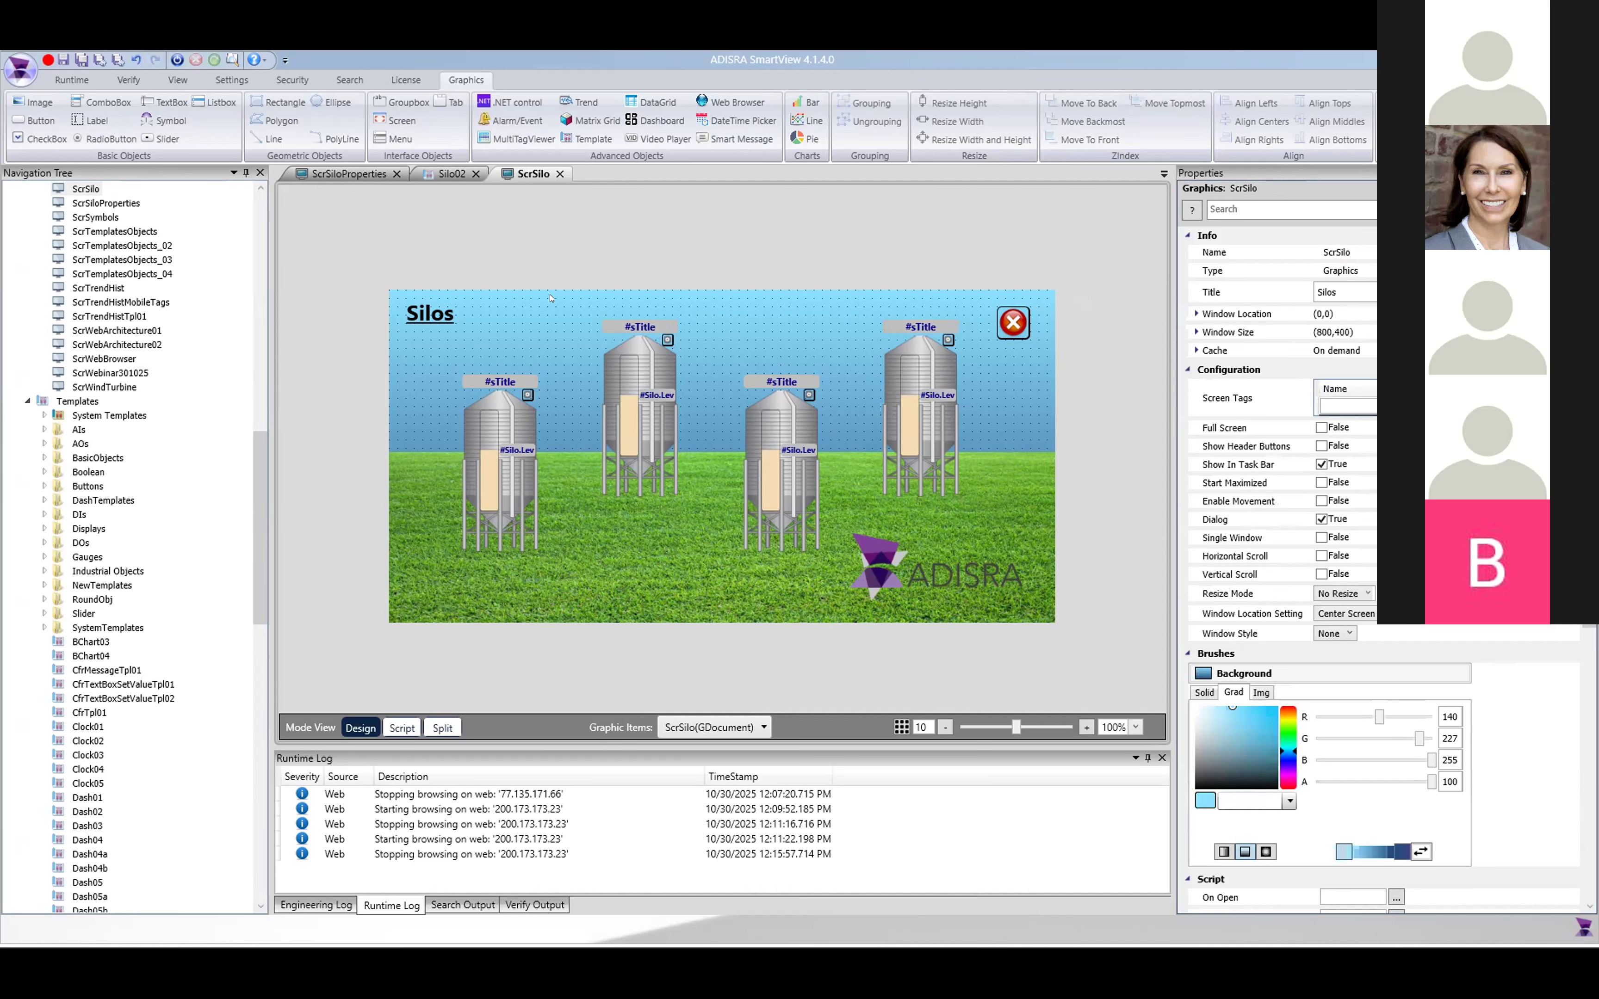
# - Launch the separate Viewer application and connect it to the project using the saved configuration
pyautogui.press('super')
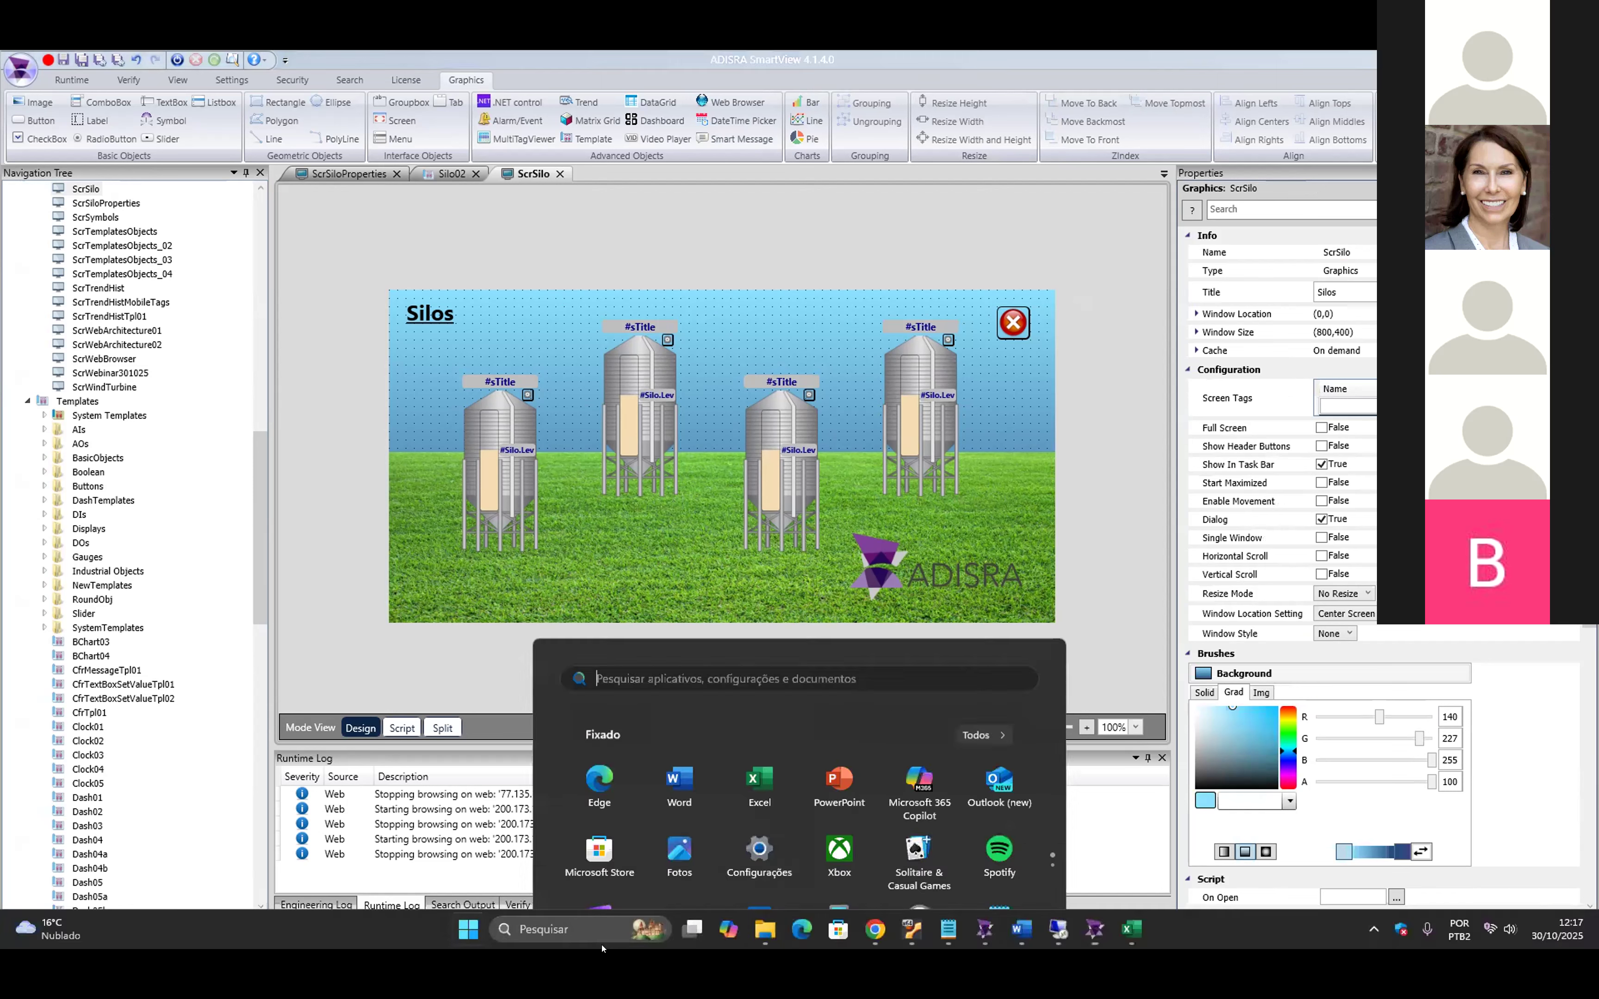
pyautogui.click(578, 930)
pyautogui.write('vi')
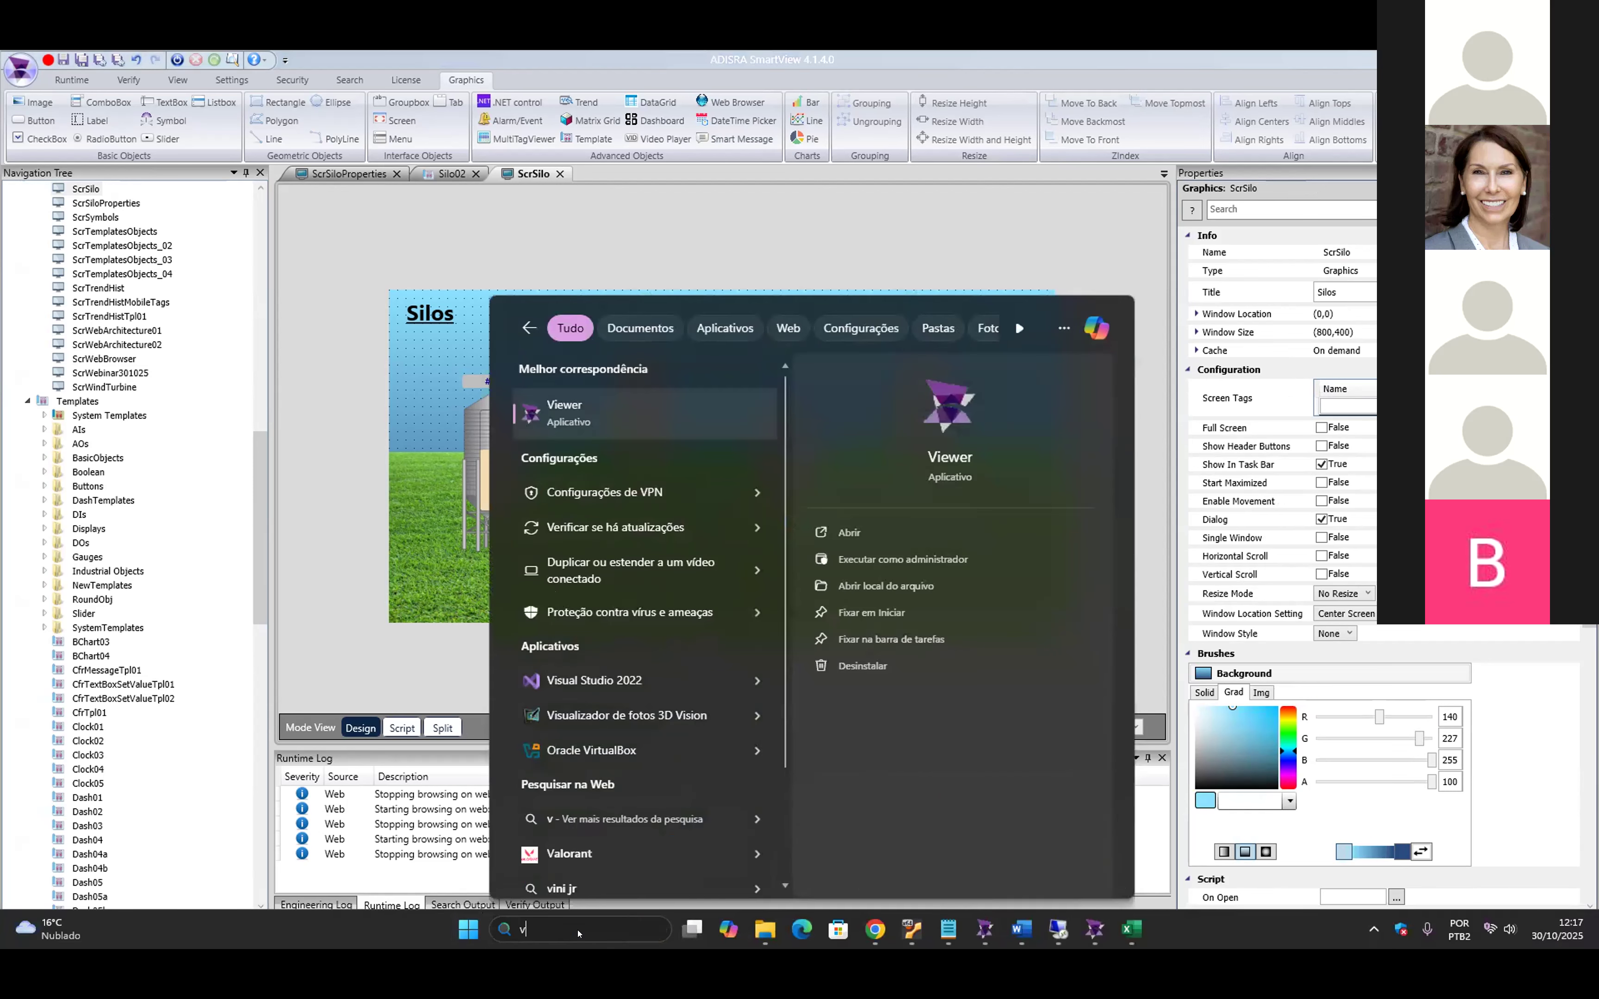
pyautogui.click(662, 406)
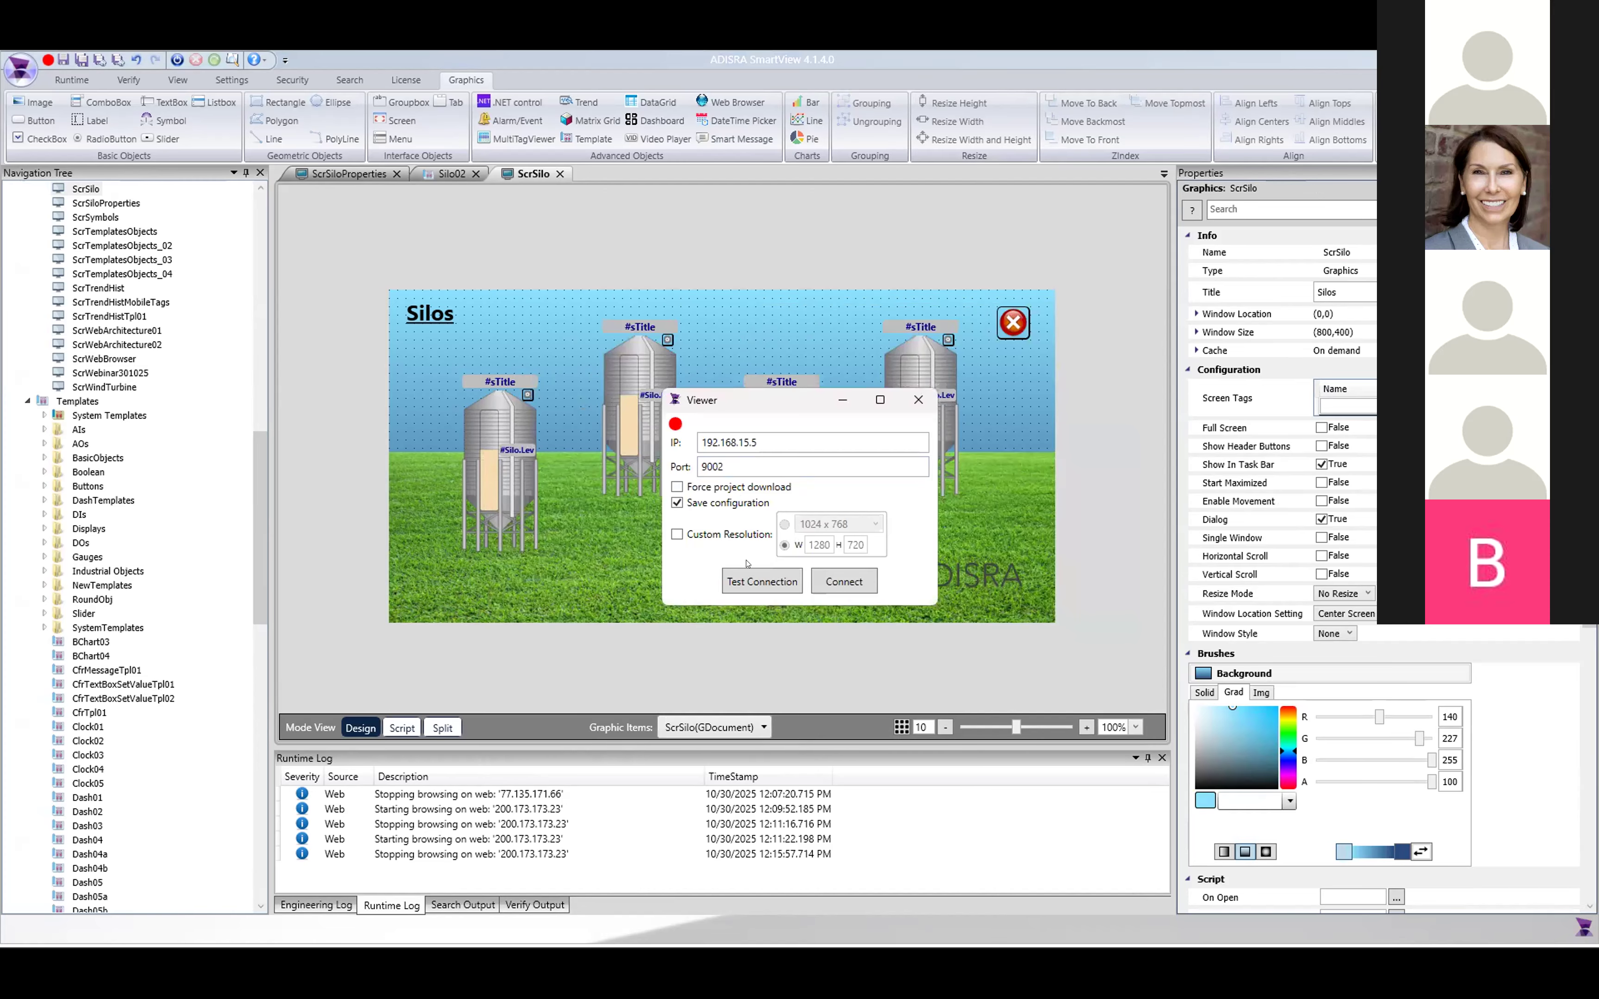
pyautogui.click(830, 586)
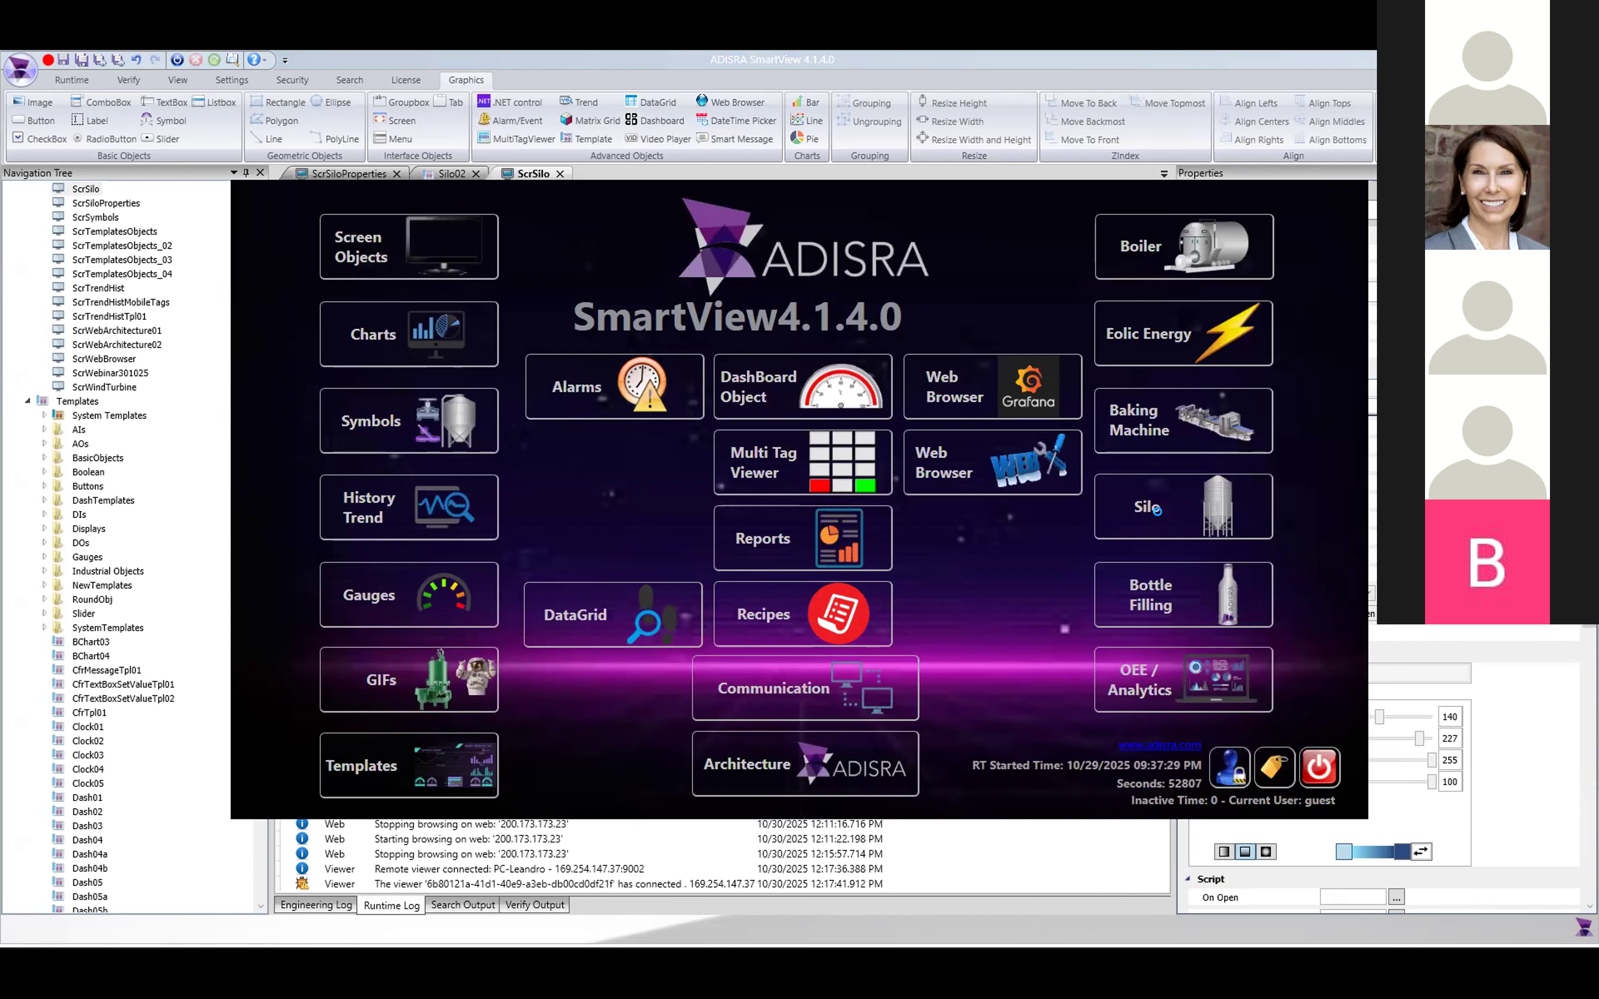
# - Open the Silo screen in the Viewer, check the Silo 1 properties popup and close it
pyautogui.click(1164, 523)
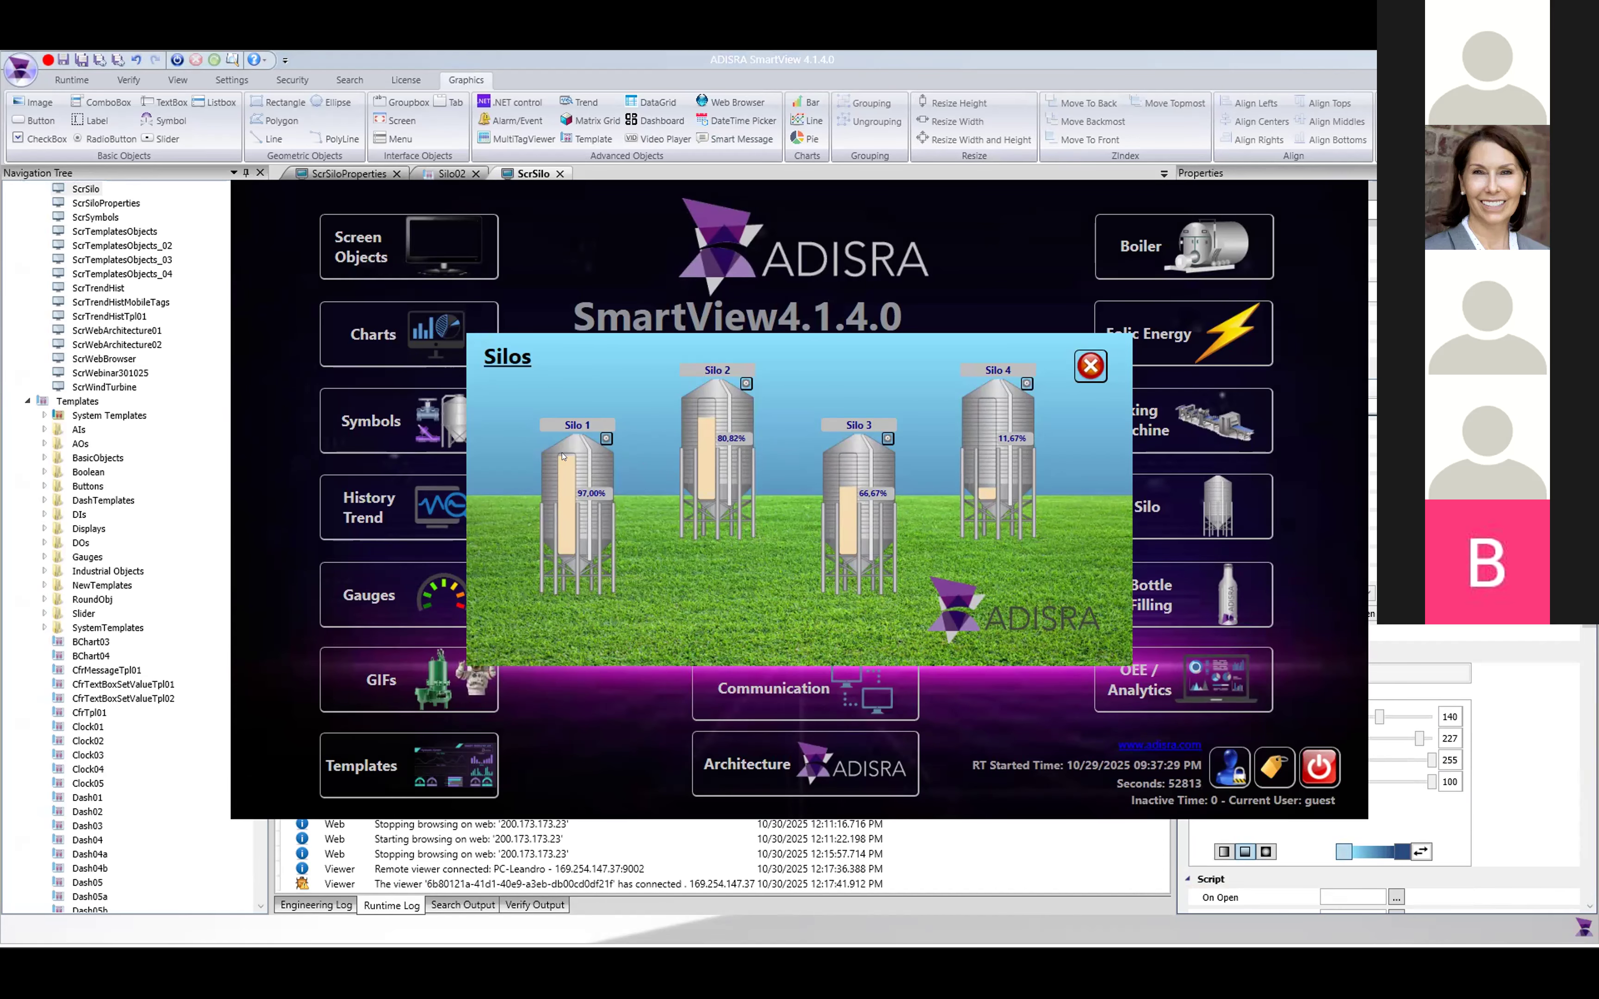
pyautogui.click(606, 438)
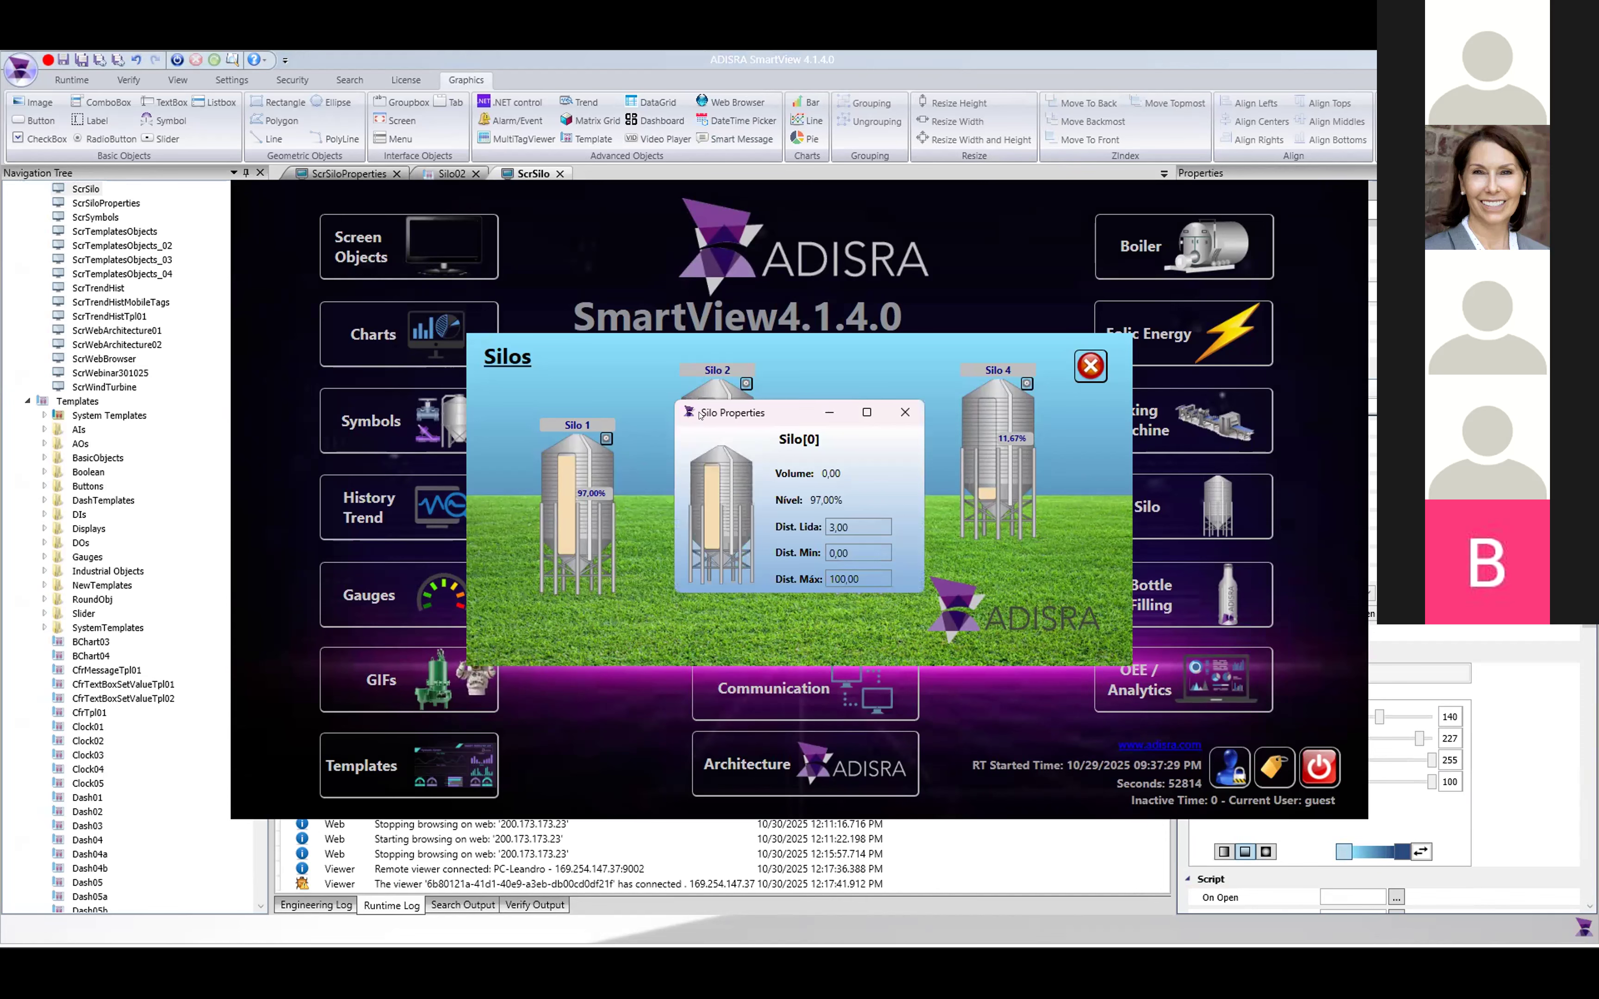
pyautogui.moveTo(699, 415); pyautogui.dragTo(461, 418)
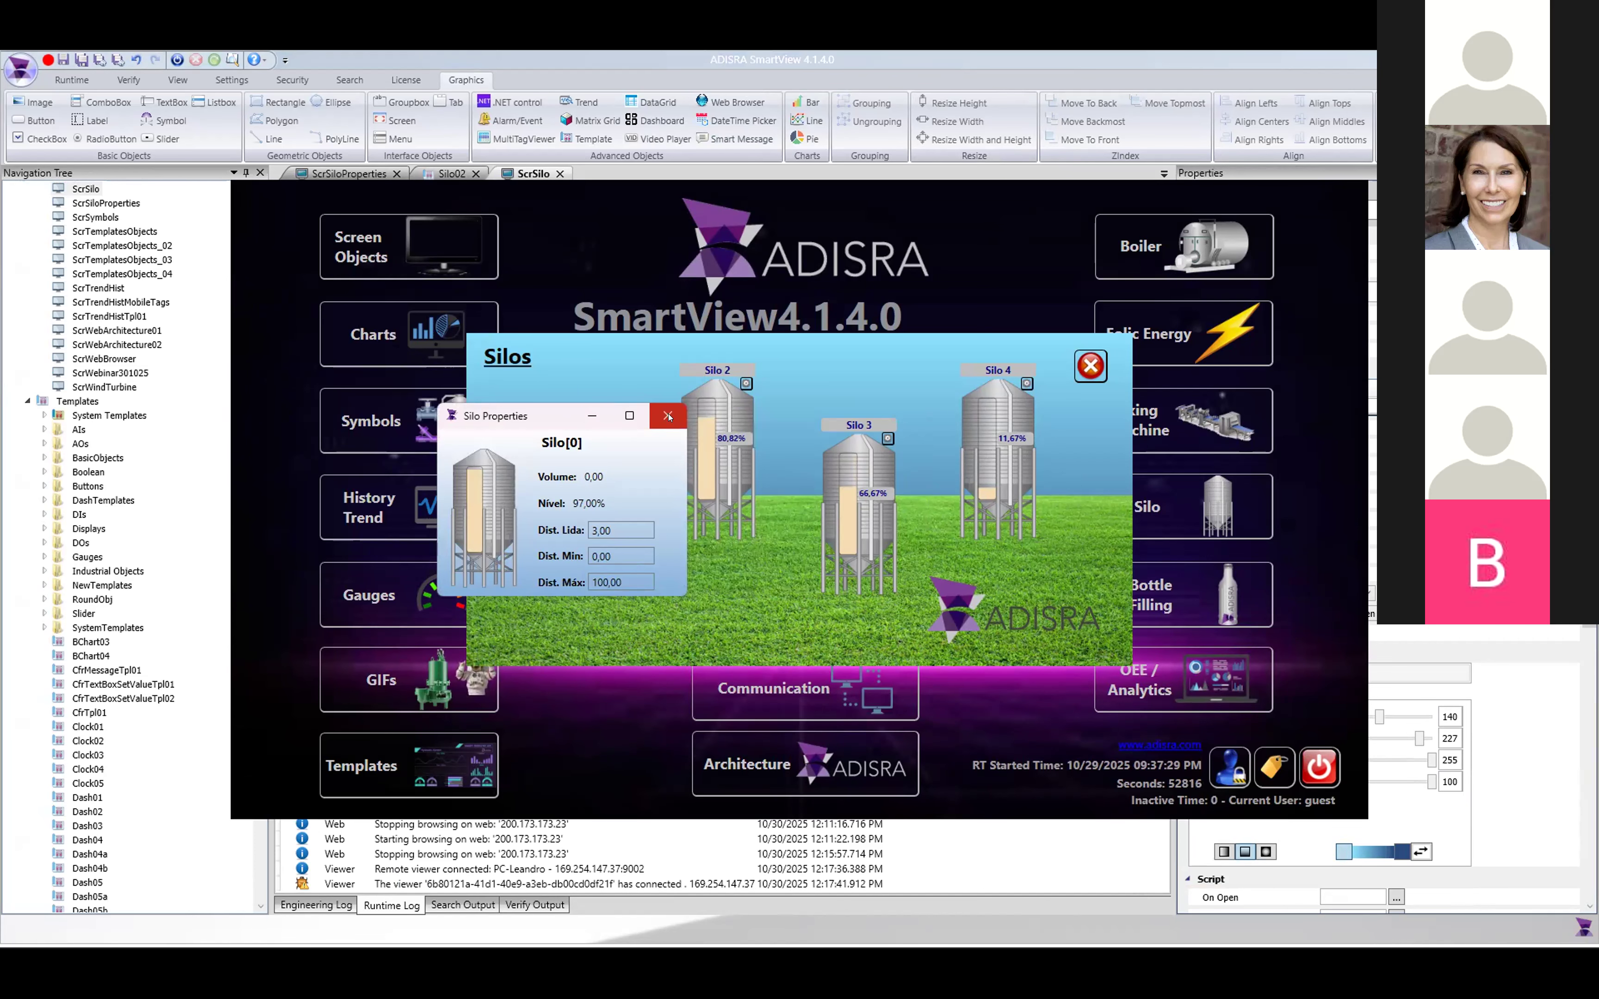
pyautogui.click(668, 416)
# - Check the properties popups of Silo 2 and Silo 3, then close the Silos screen
pyautogui.click(746, 384)
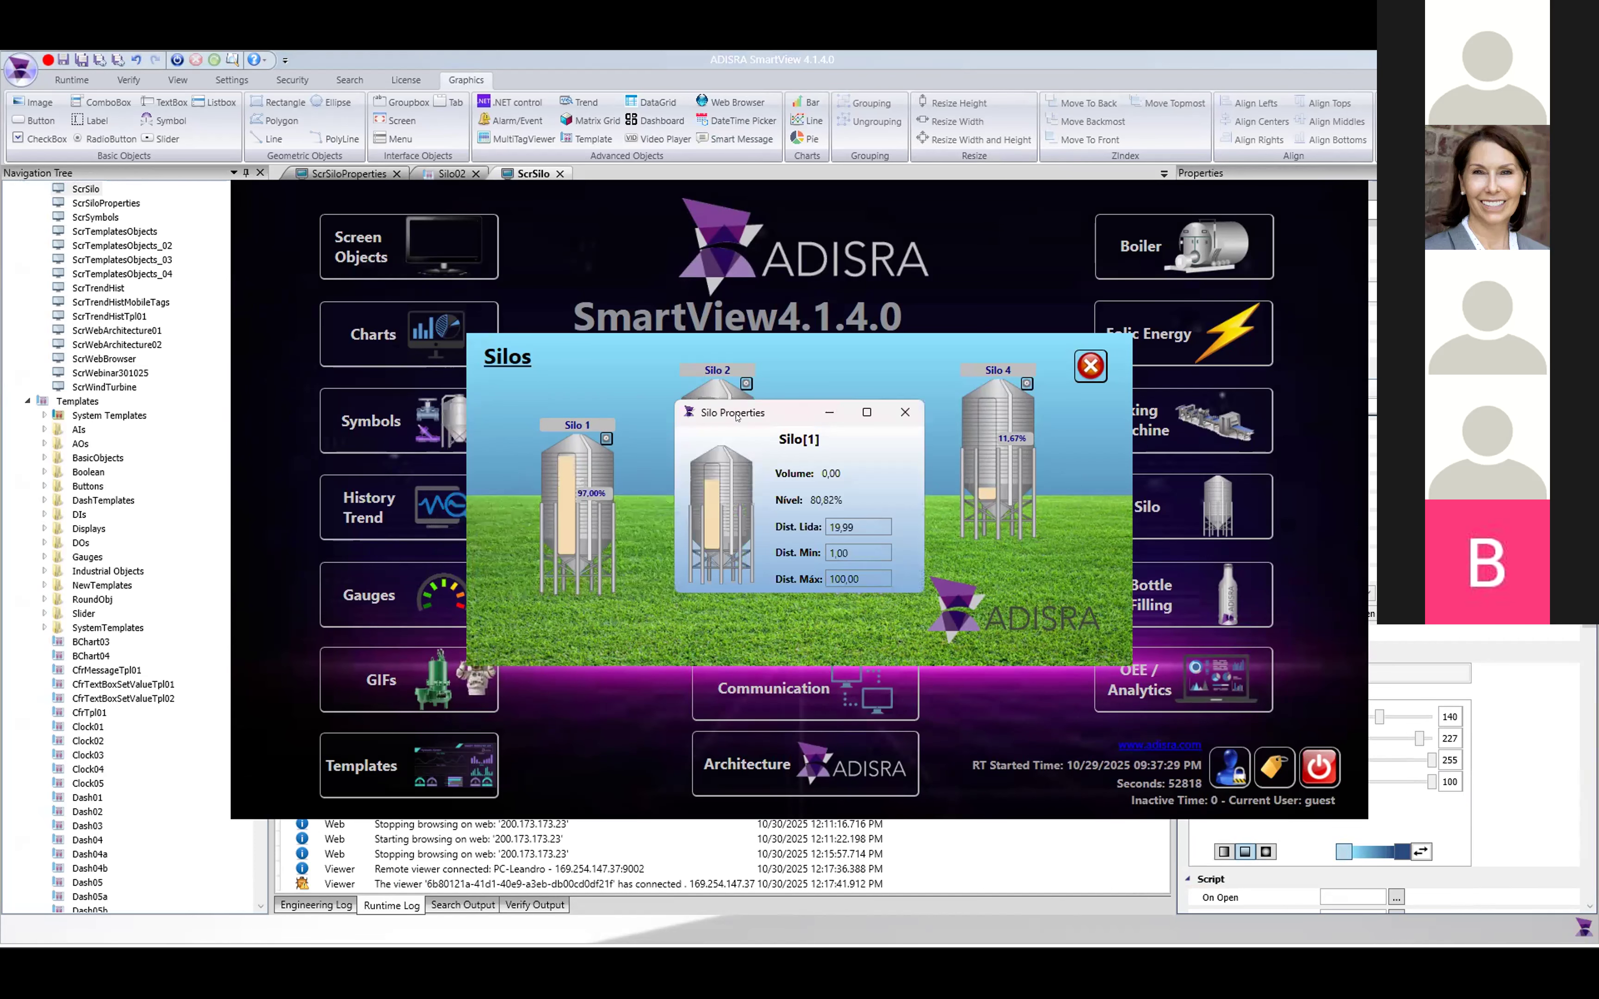
pyautogui.moveTo(735, 415); pyautogui.dragTo(622, 429)
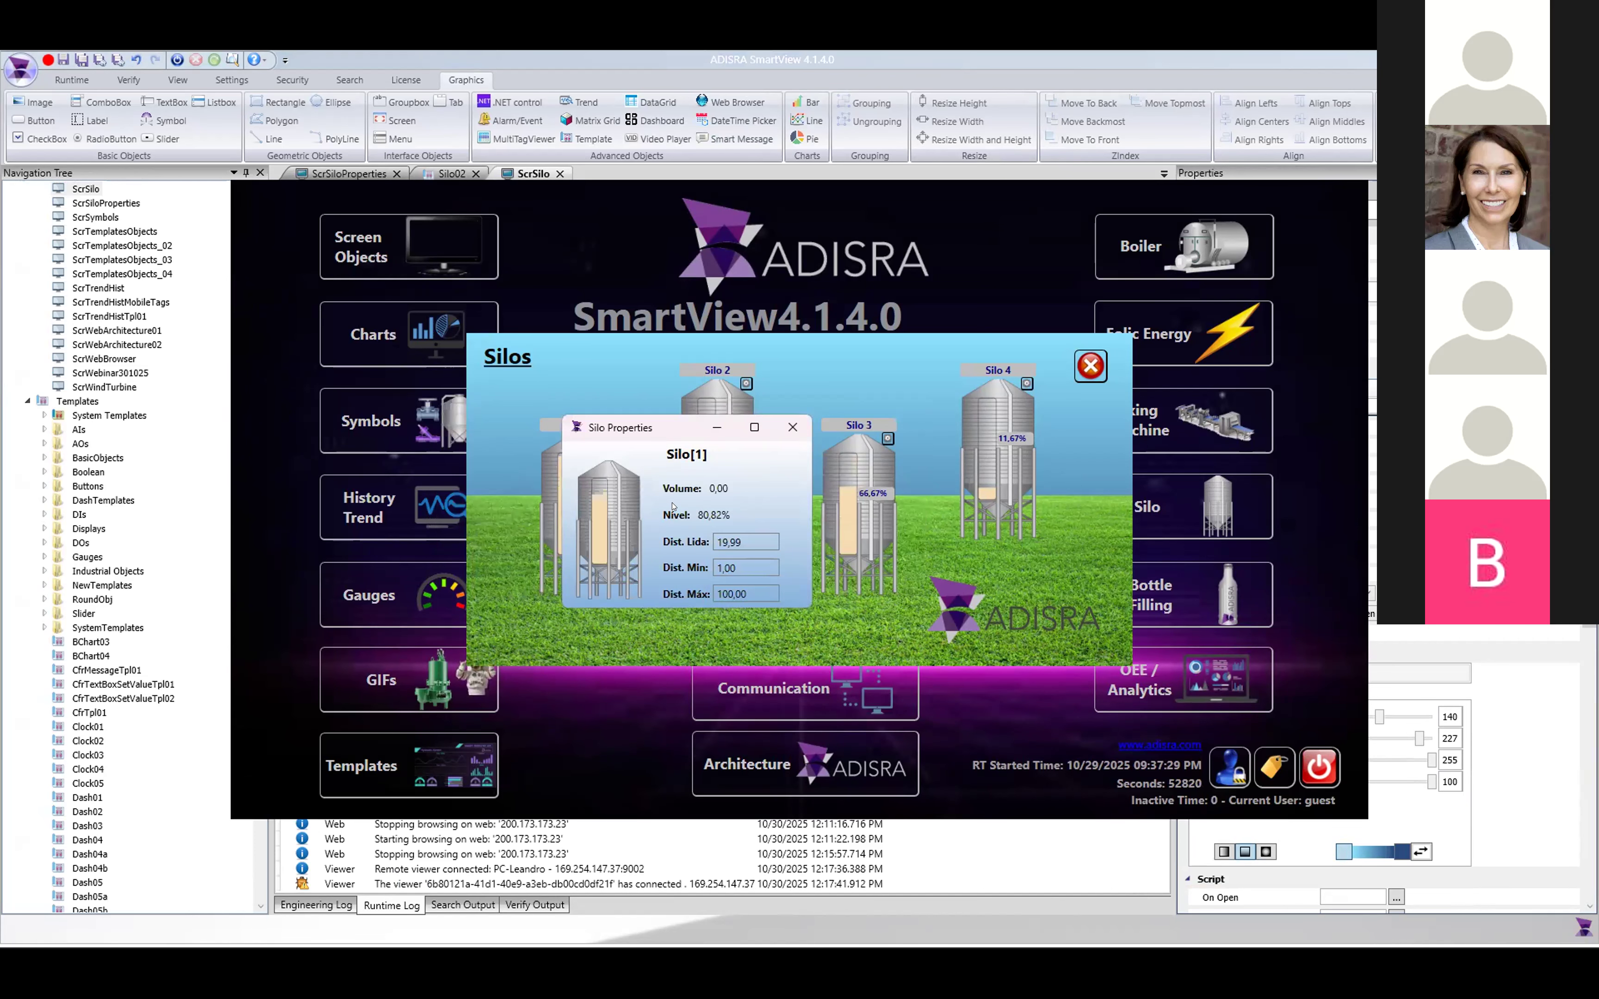
pyautogui.click(792, 428)
pyautogui.click(887, 439)
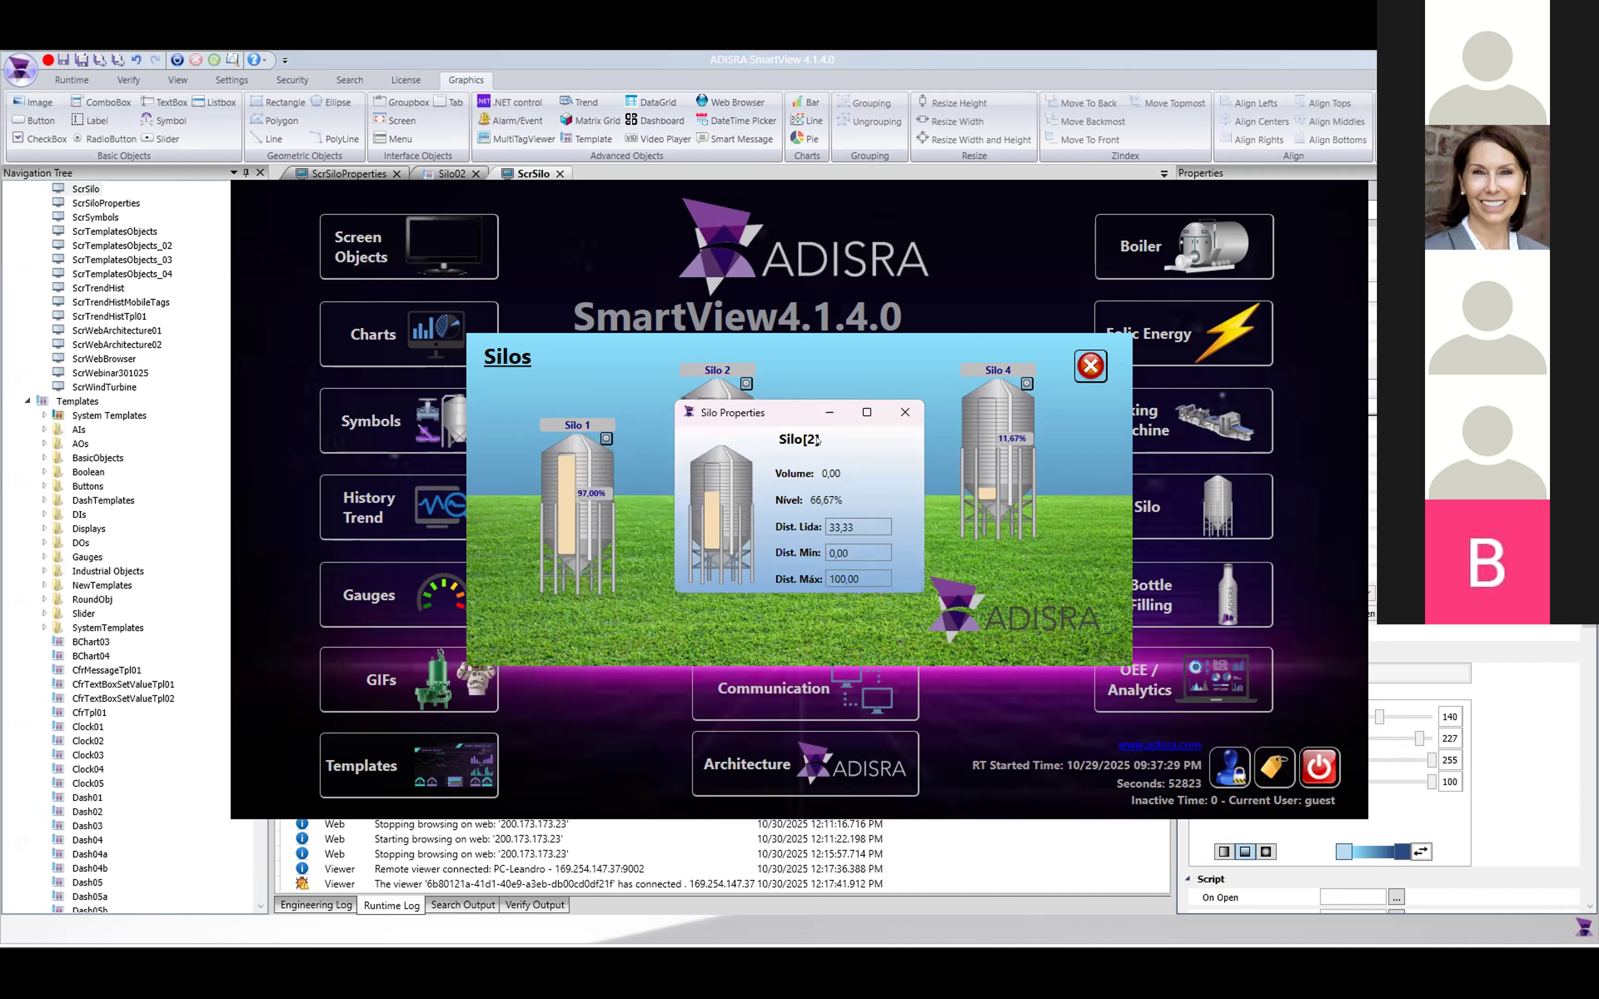
pyautogui.moveTo(765, 413); pyautogui.dragTo(778, 430)
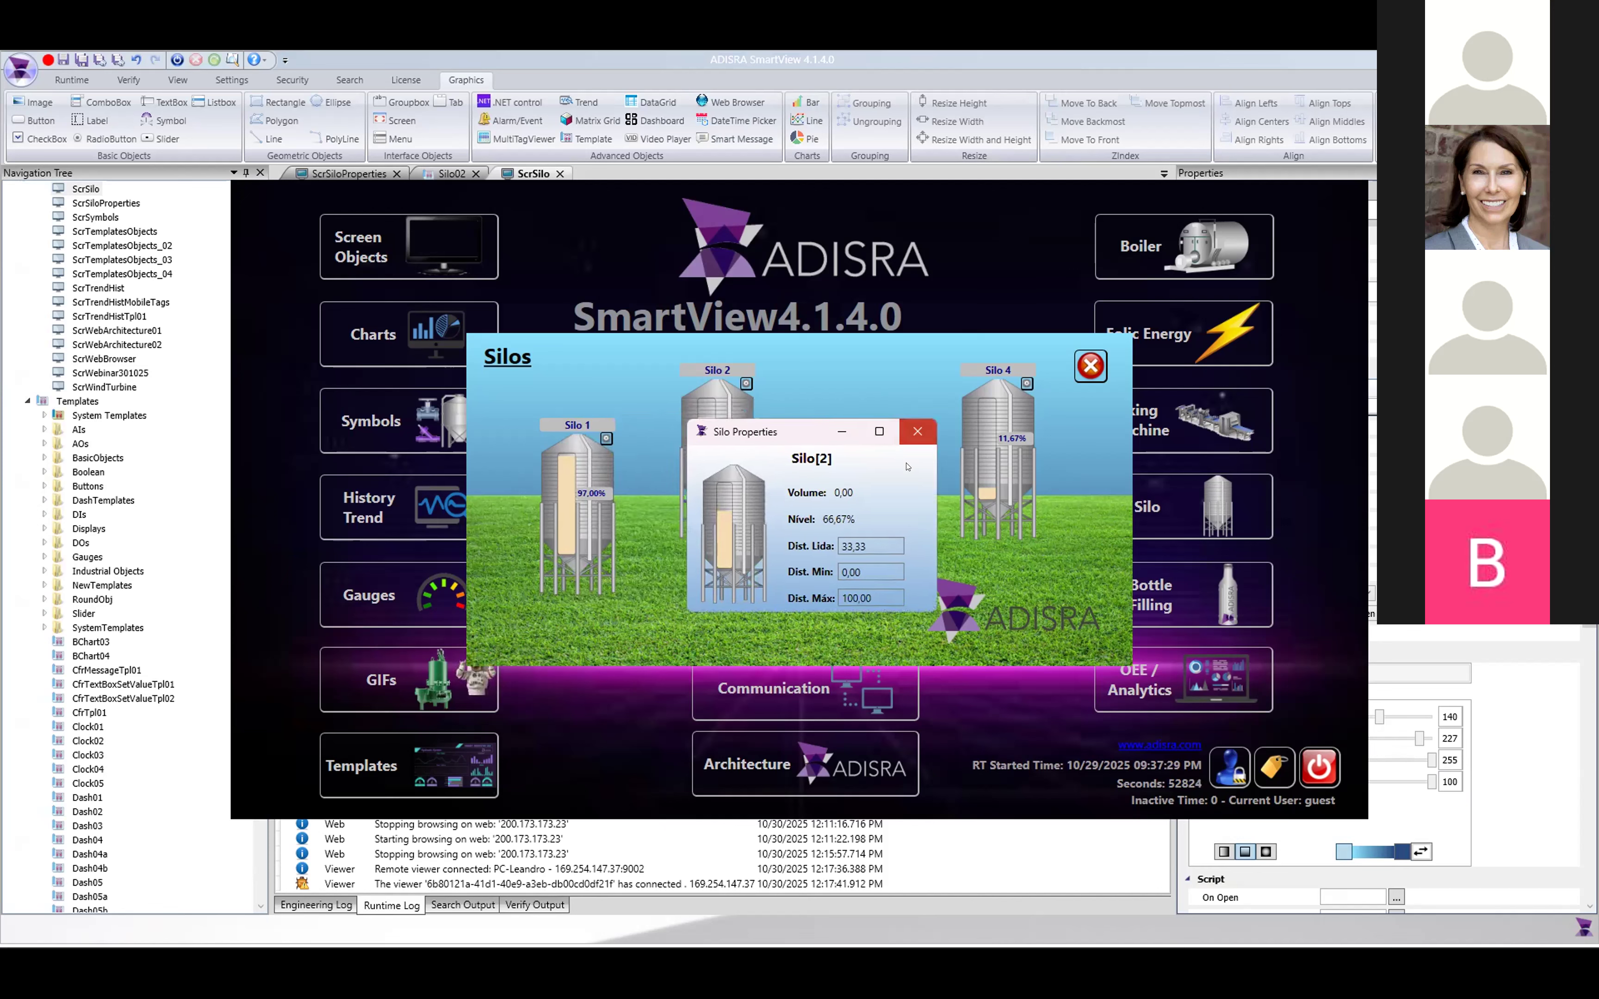
pyautogui.click(919, 431)
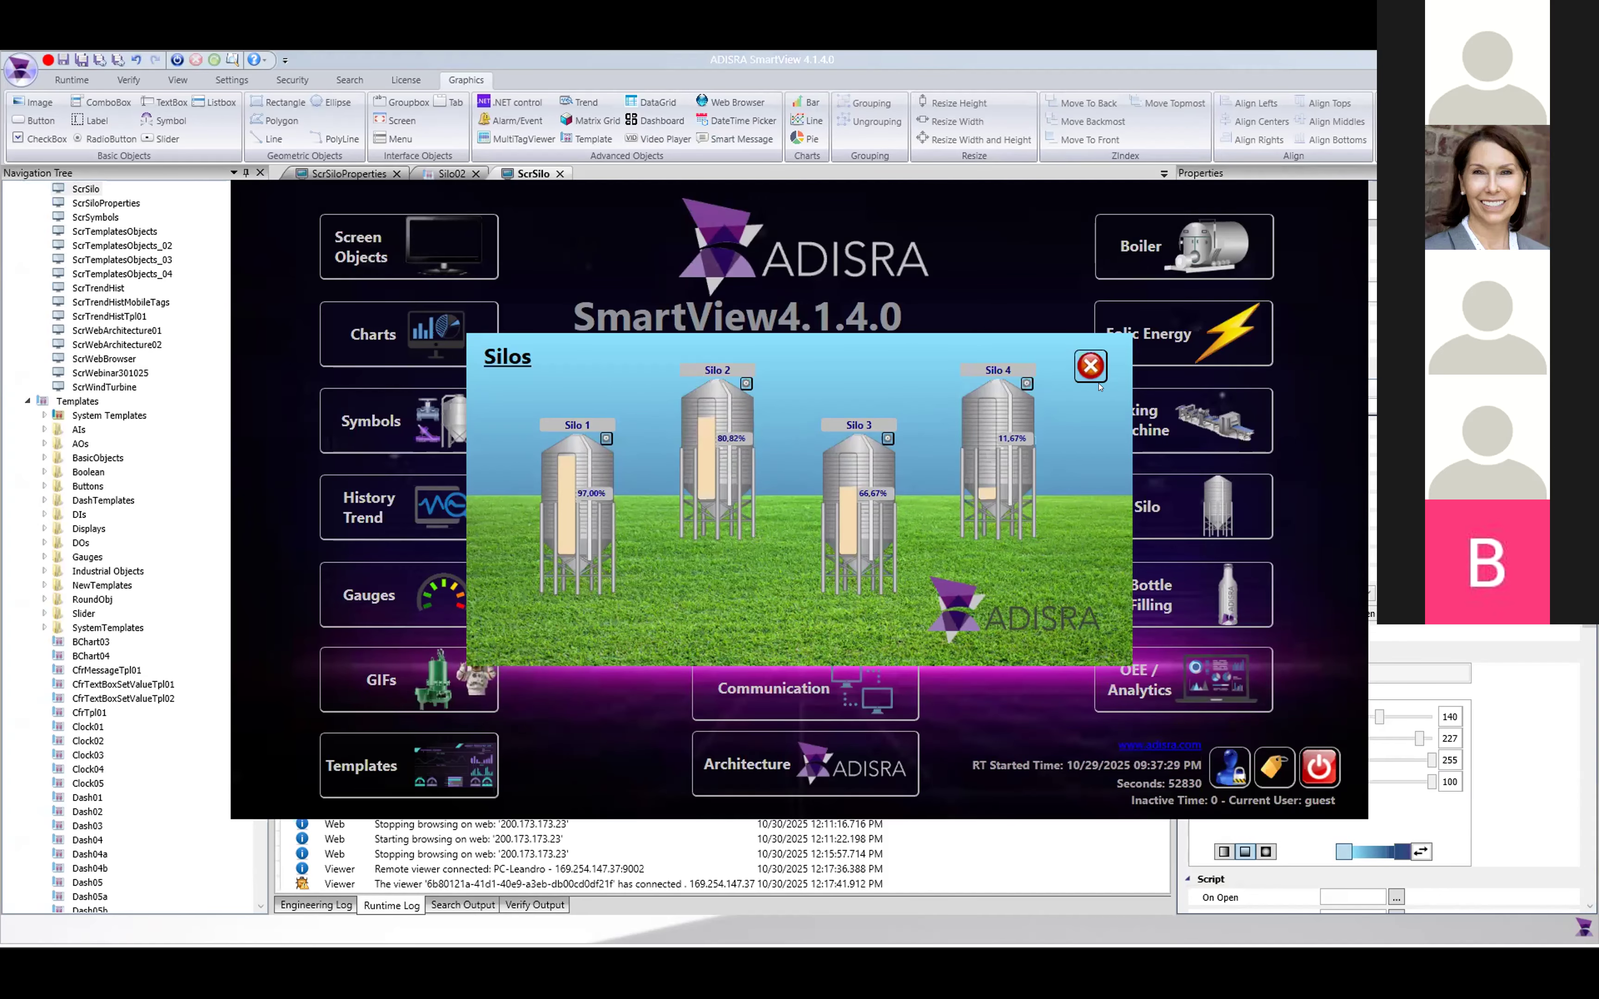
pyautogui.click(1091, 366)
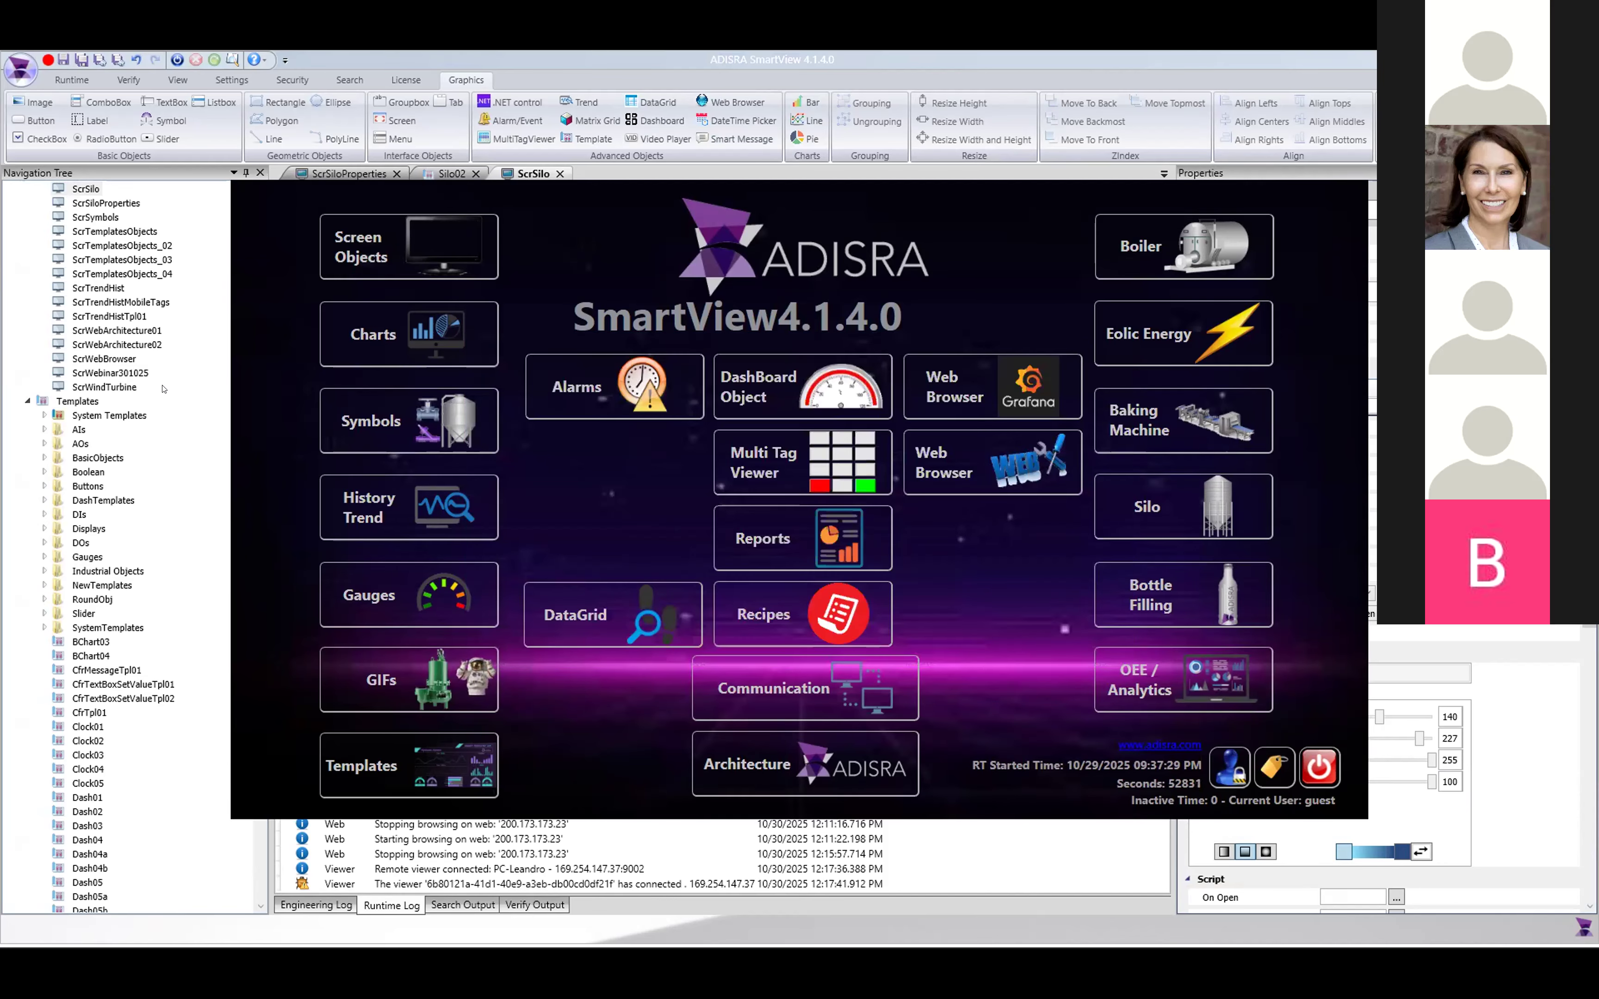
# - Switch back to the ADISRA SmartView editor and show the Export option for the Silo02 template without running it
pyautogui.click(122, 646)
pyautogui.scroll(-4, 122, 647)
pyautogui.scroll(-20, 124, 658)
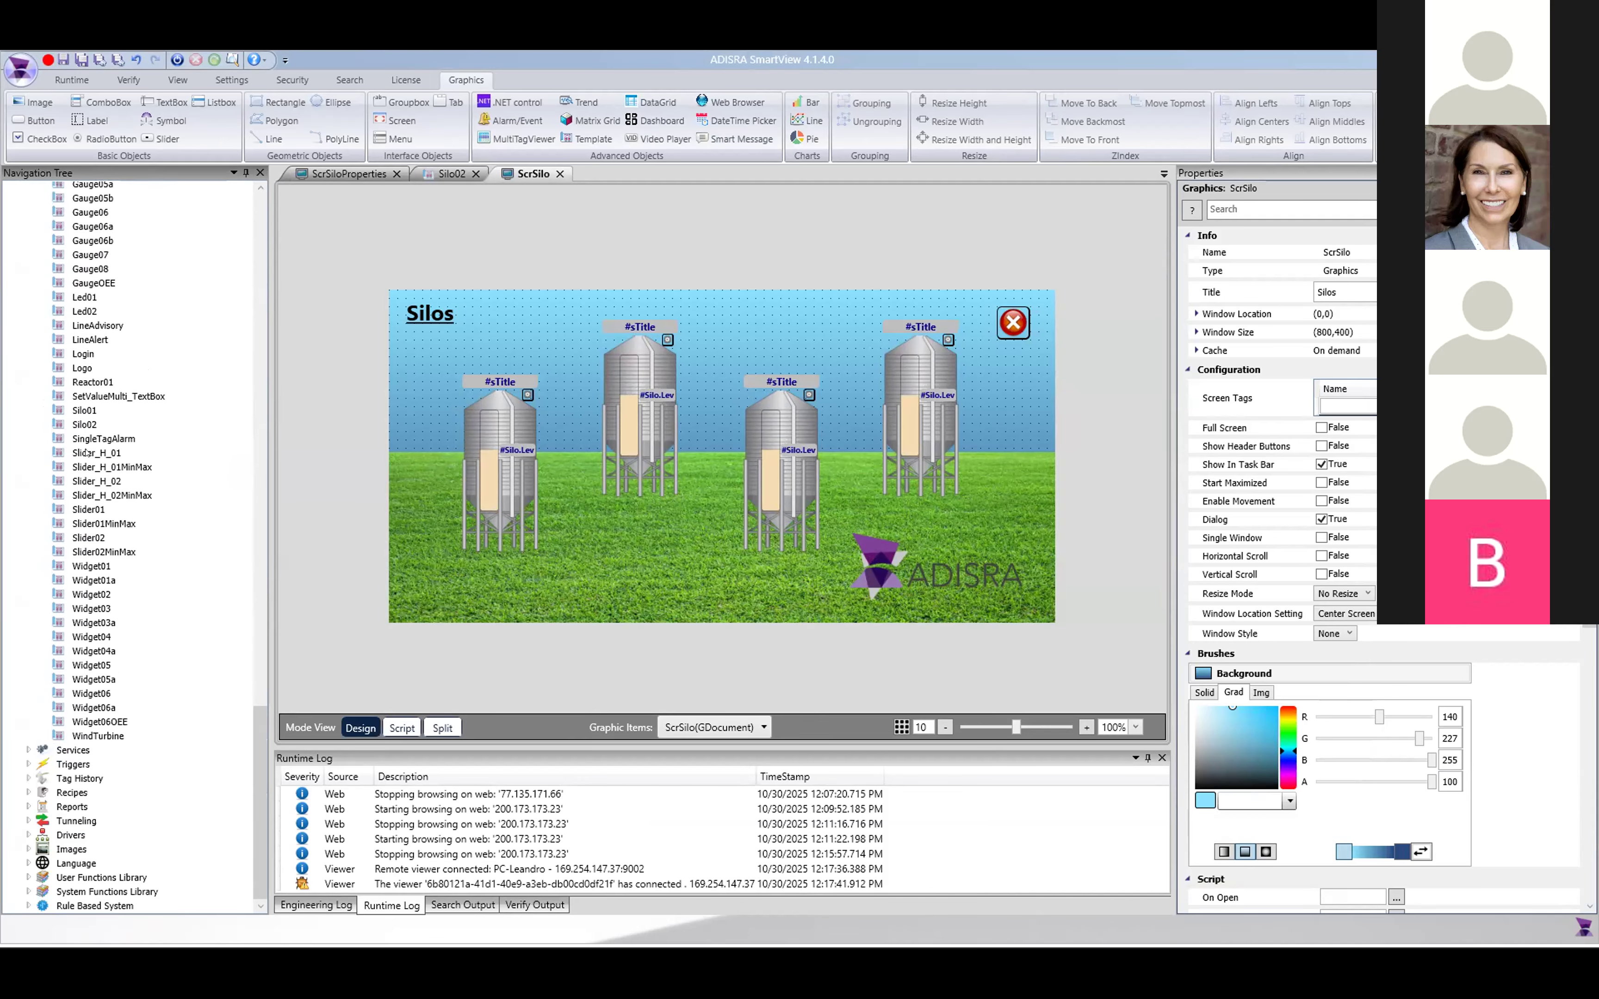
pyautogui.rightClick(82, 425)
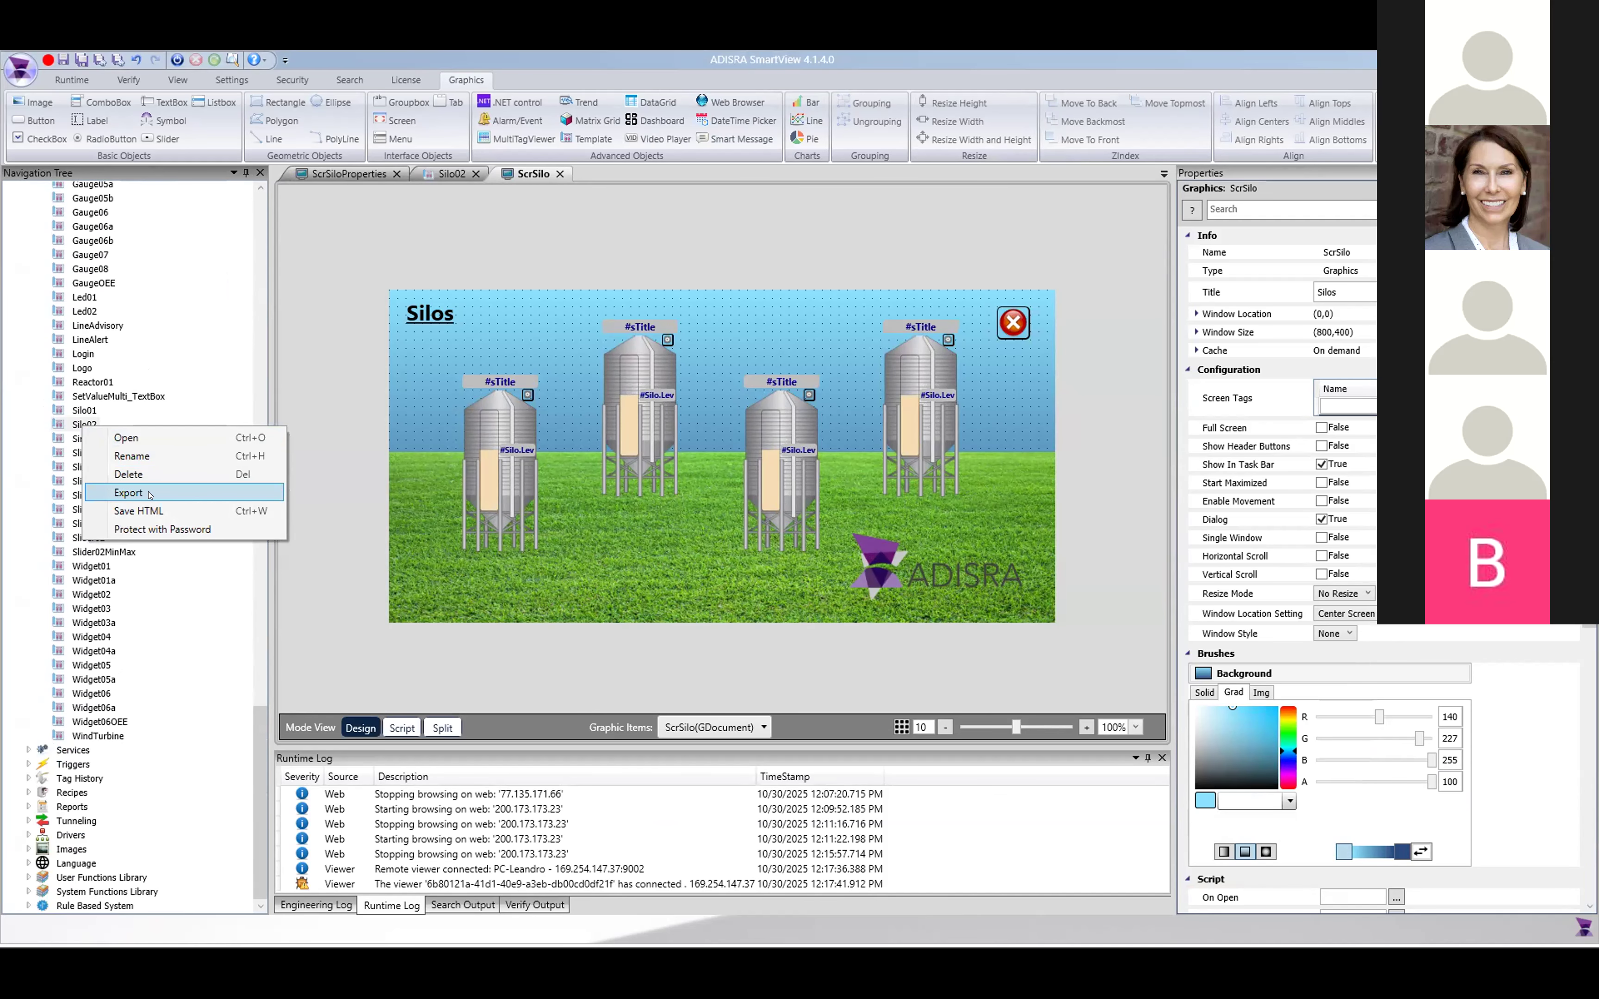
pyautogui.click(349, 334)
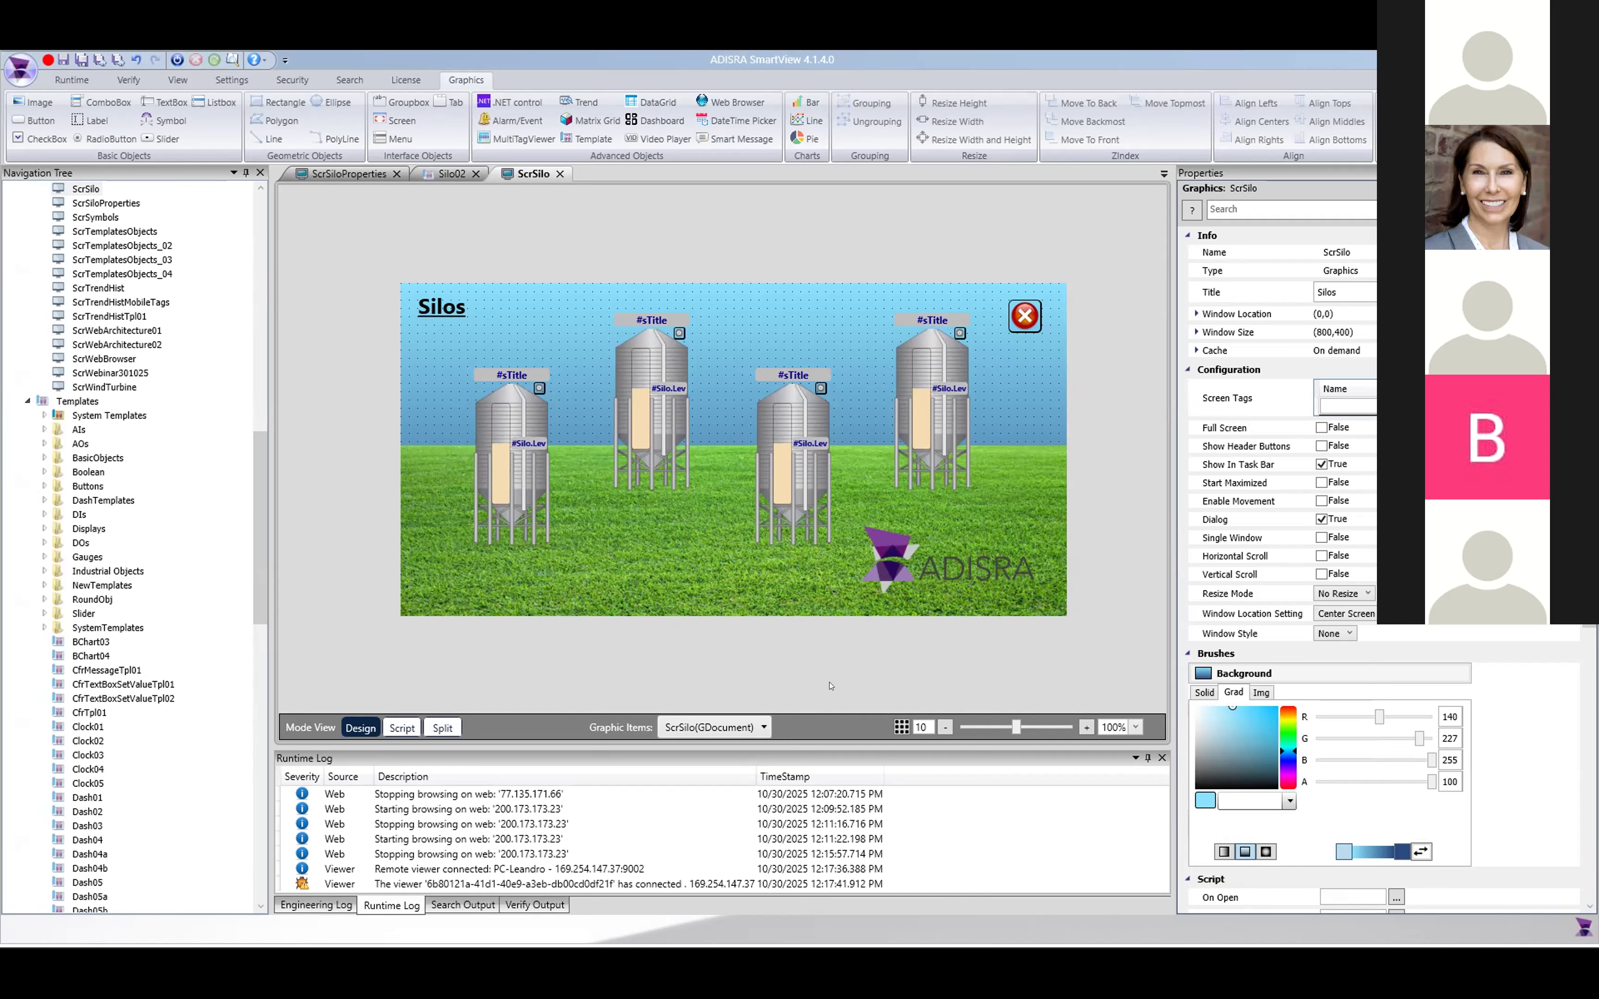
# - Close the open ScrSilo, Silo02 and ScrSiloProperties documents
pyautogui.press('super')
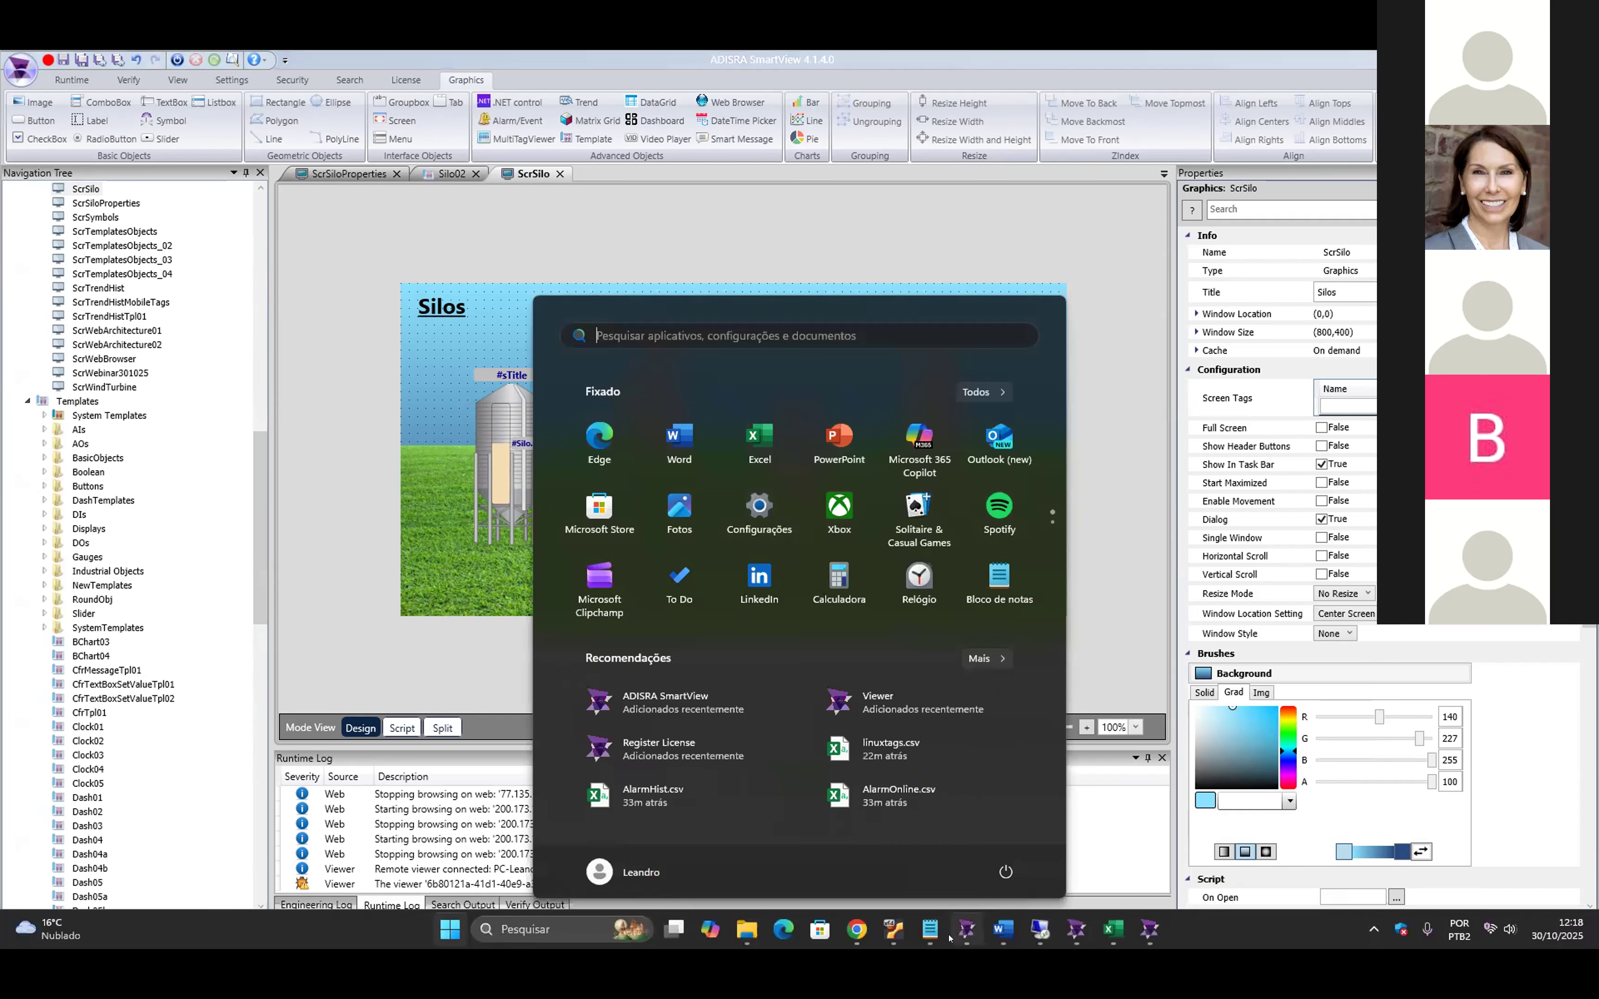
pyautogui.press('super')
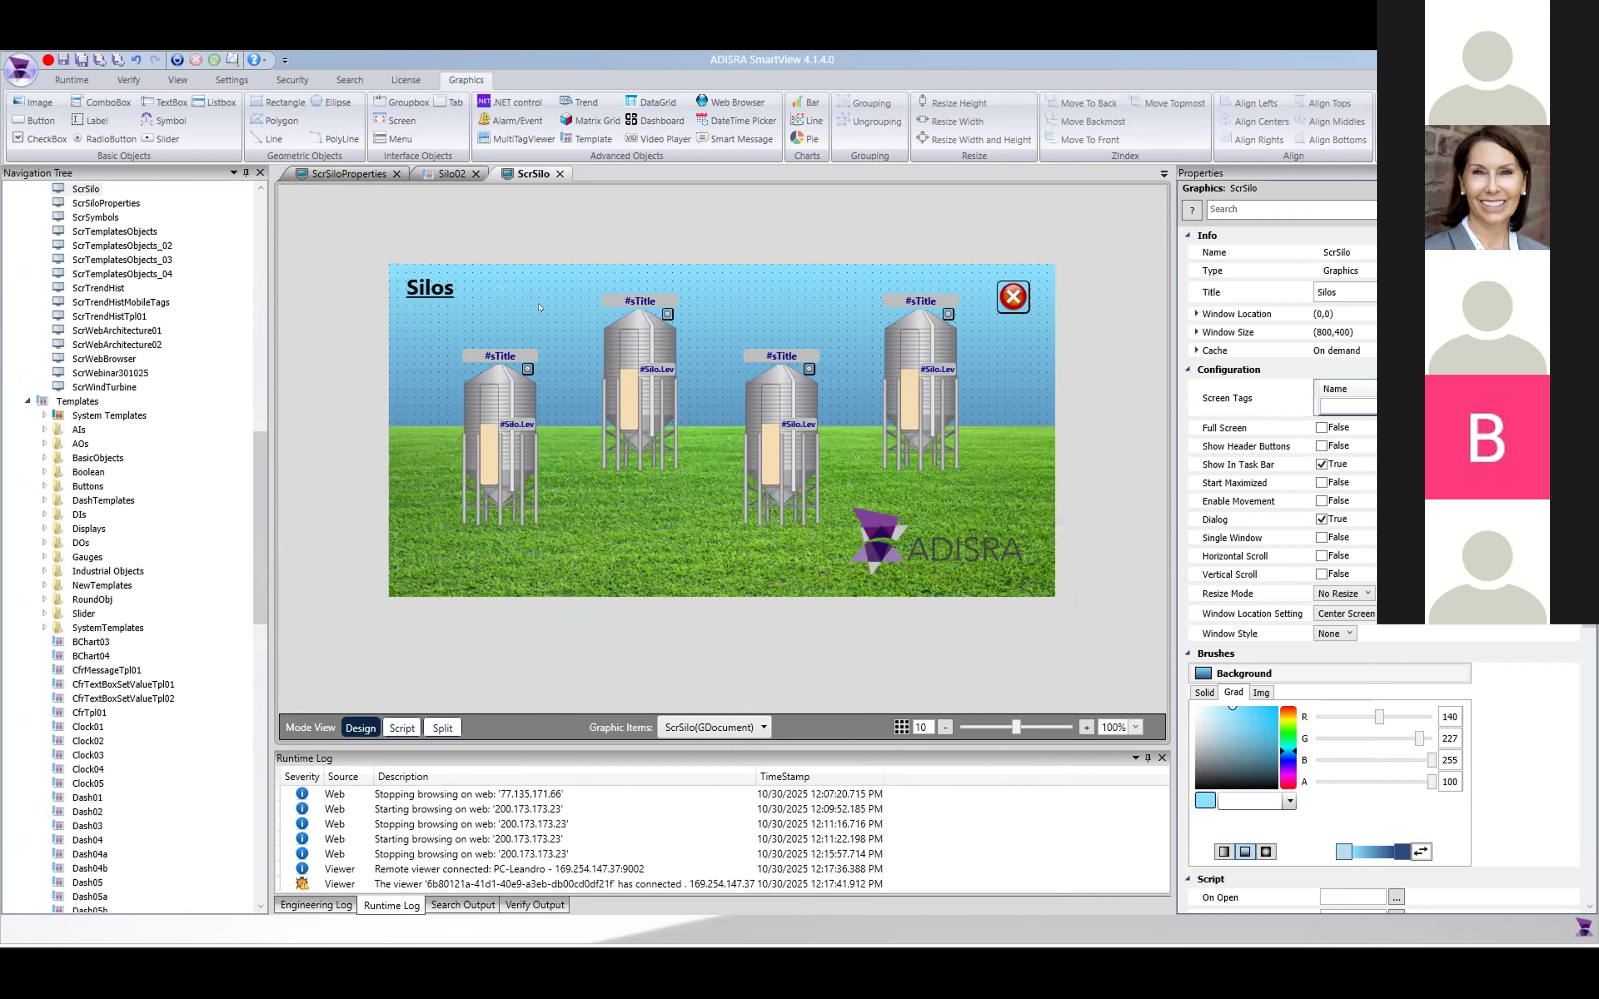
pyautogui.click(560, 174)
pyautogui.click(483, 174)
pyautogui.click(404, 174)
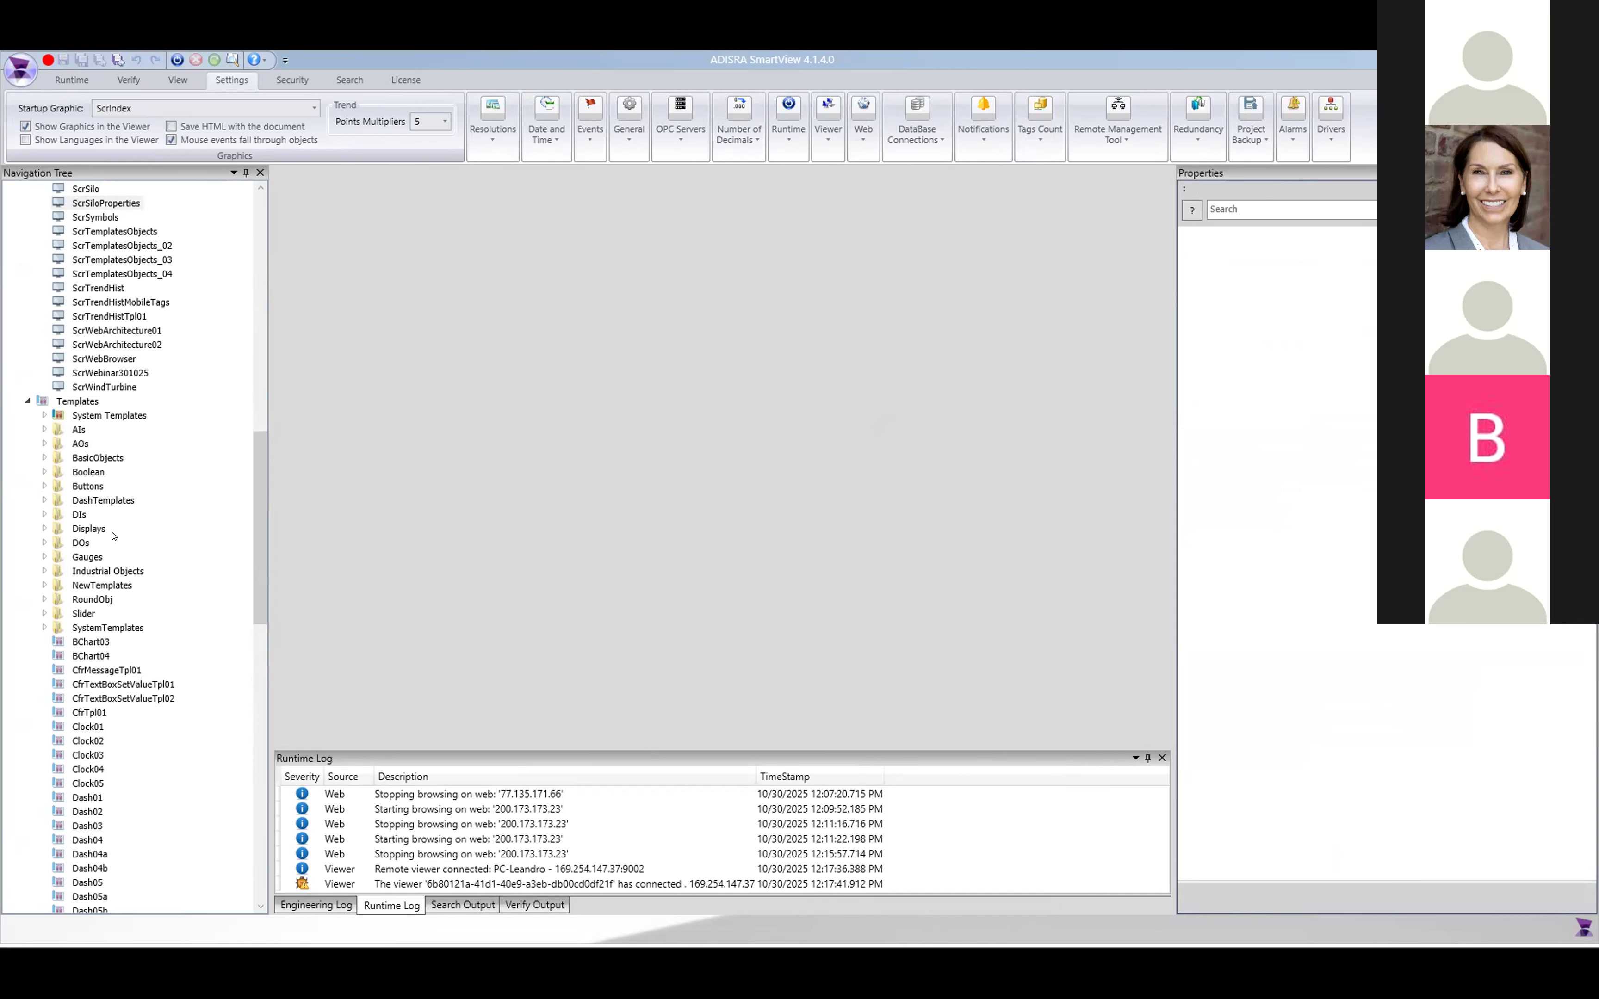
# - Show the import and export options of the Templates folder and dismiss them without choosing one
pyautogui.rightClick(60, 398)
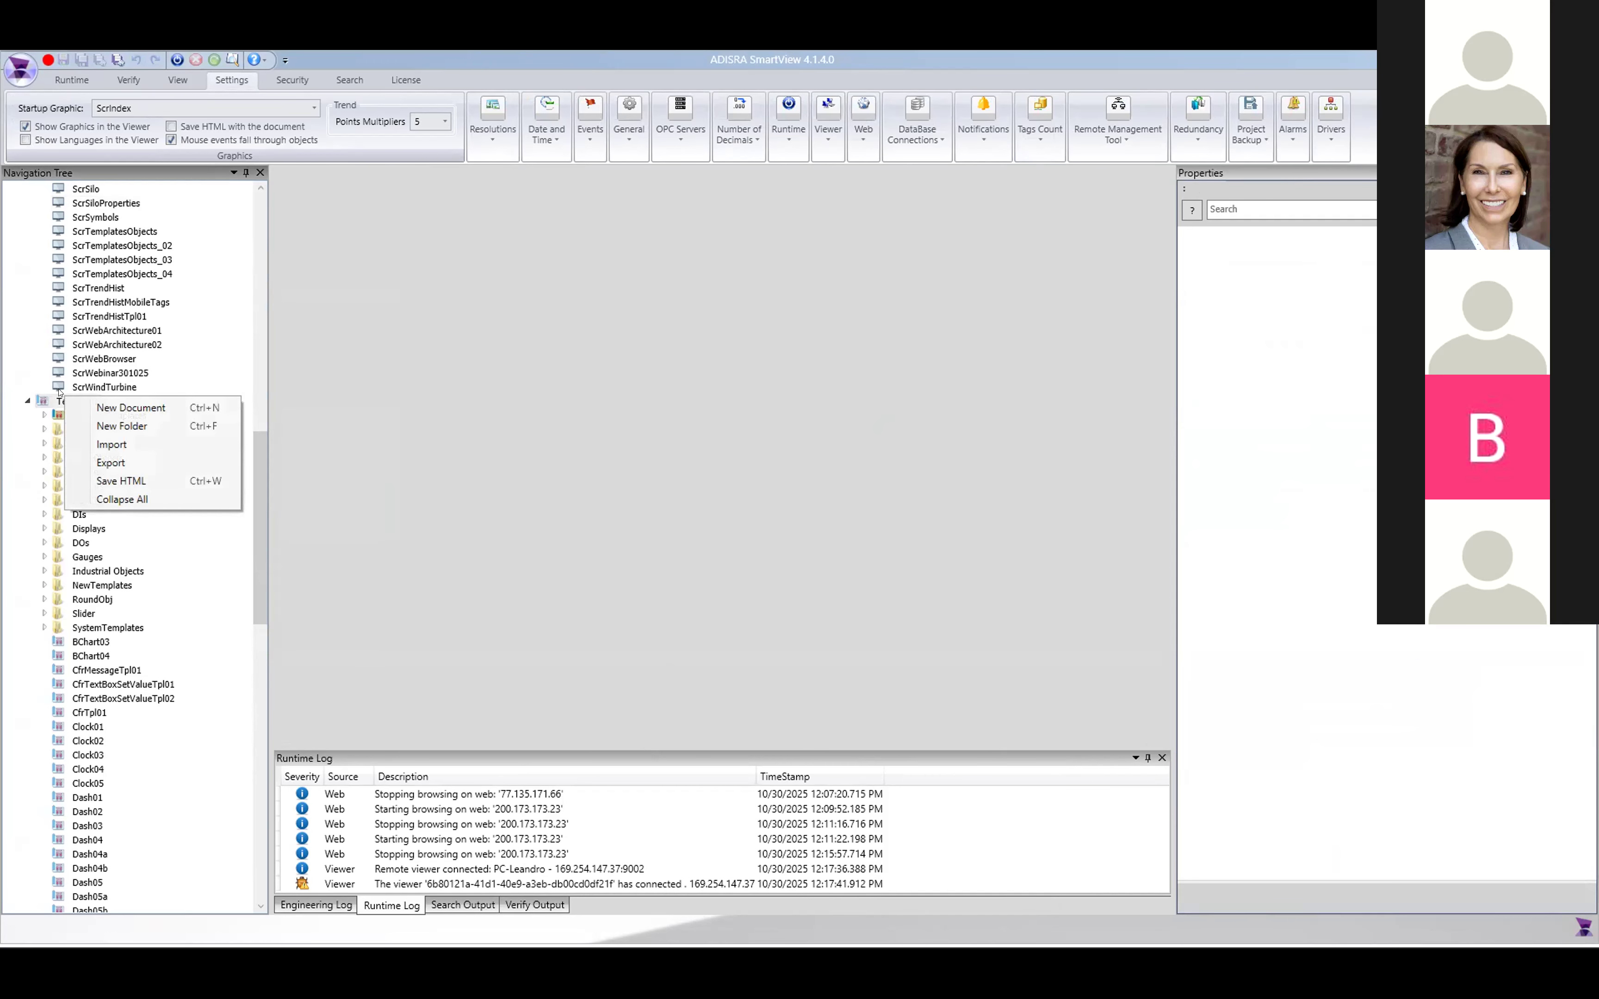
pyautogui.click(298, 393)
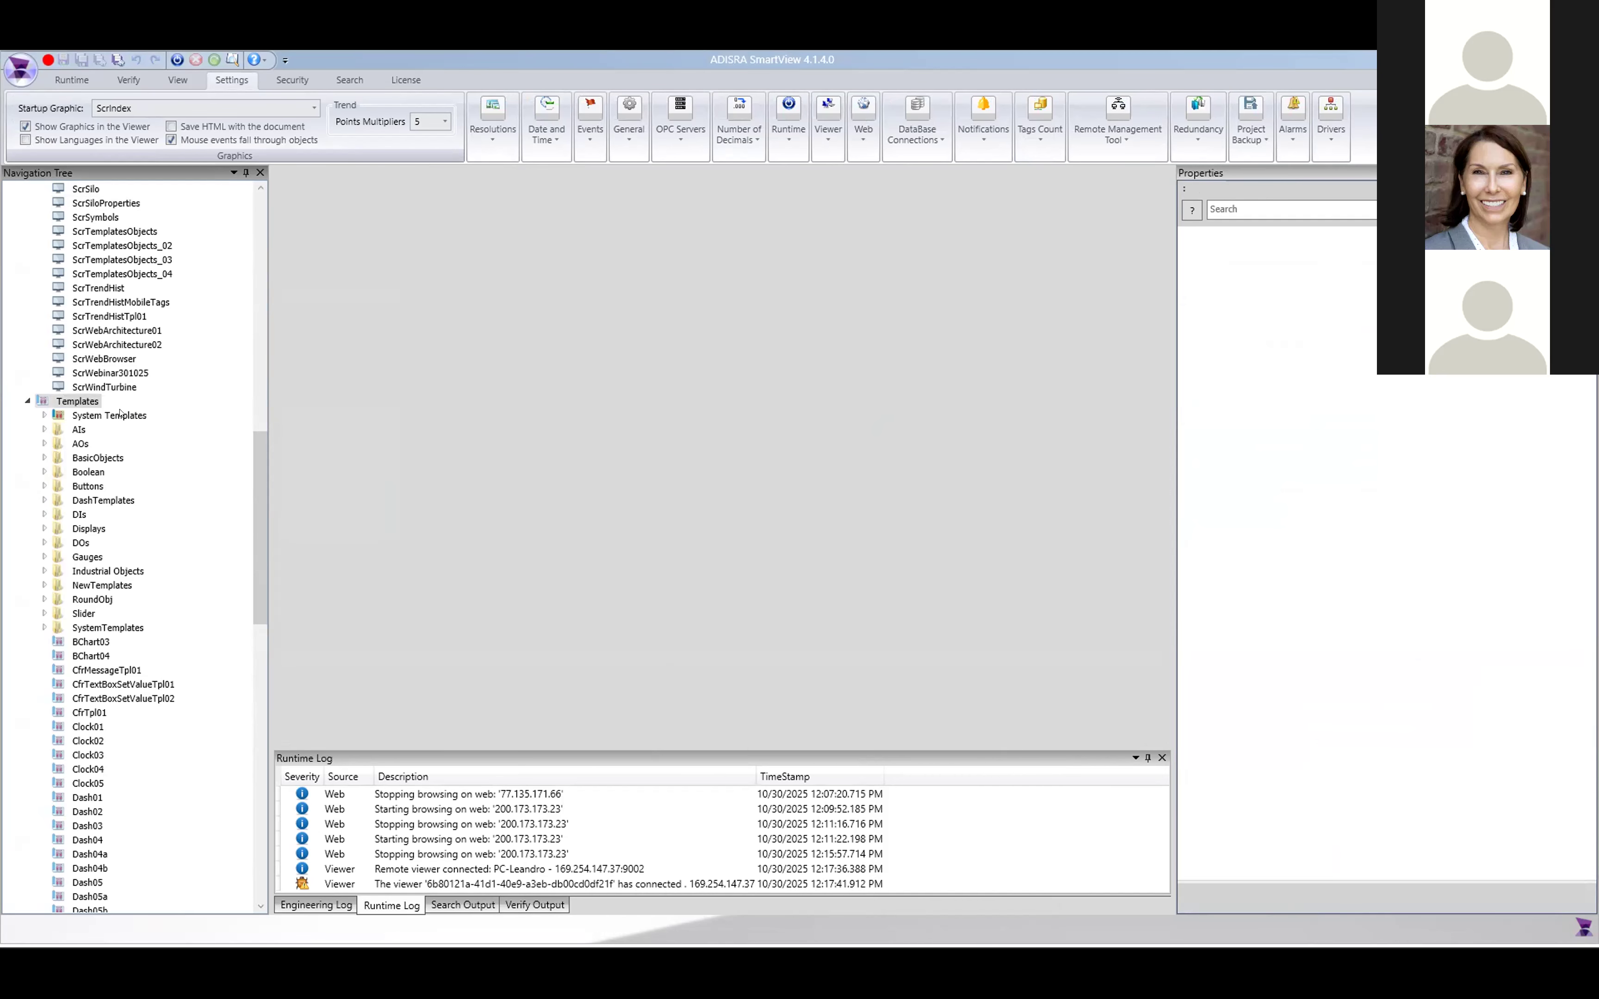
pyautogui.scroll(-1, 123, 567)
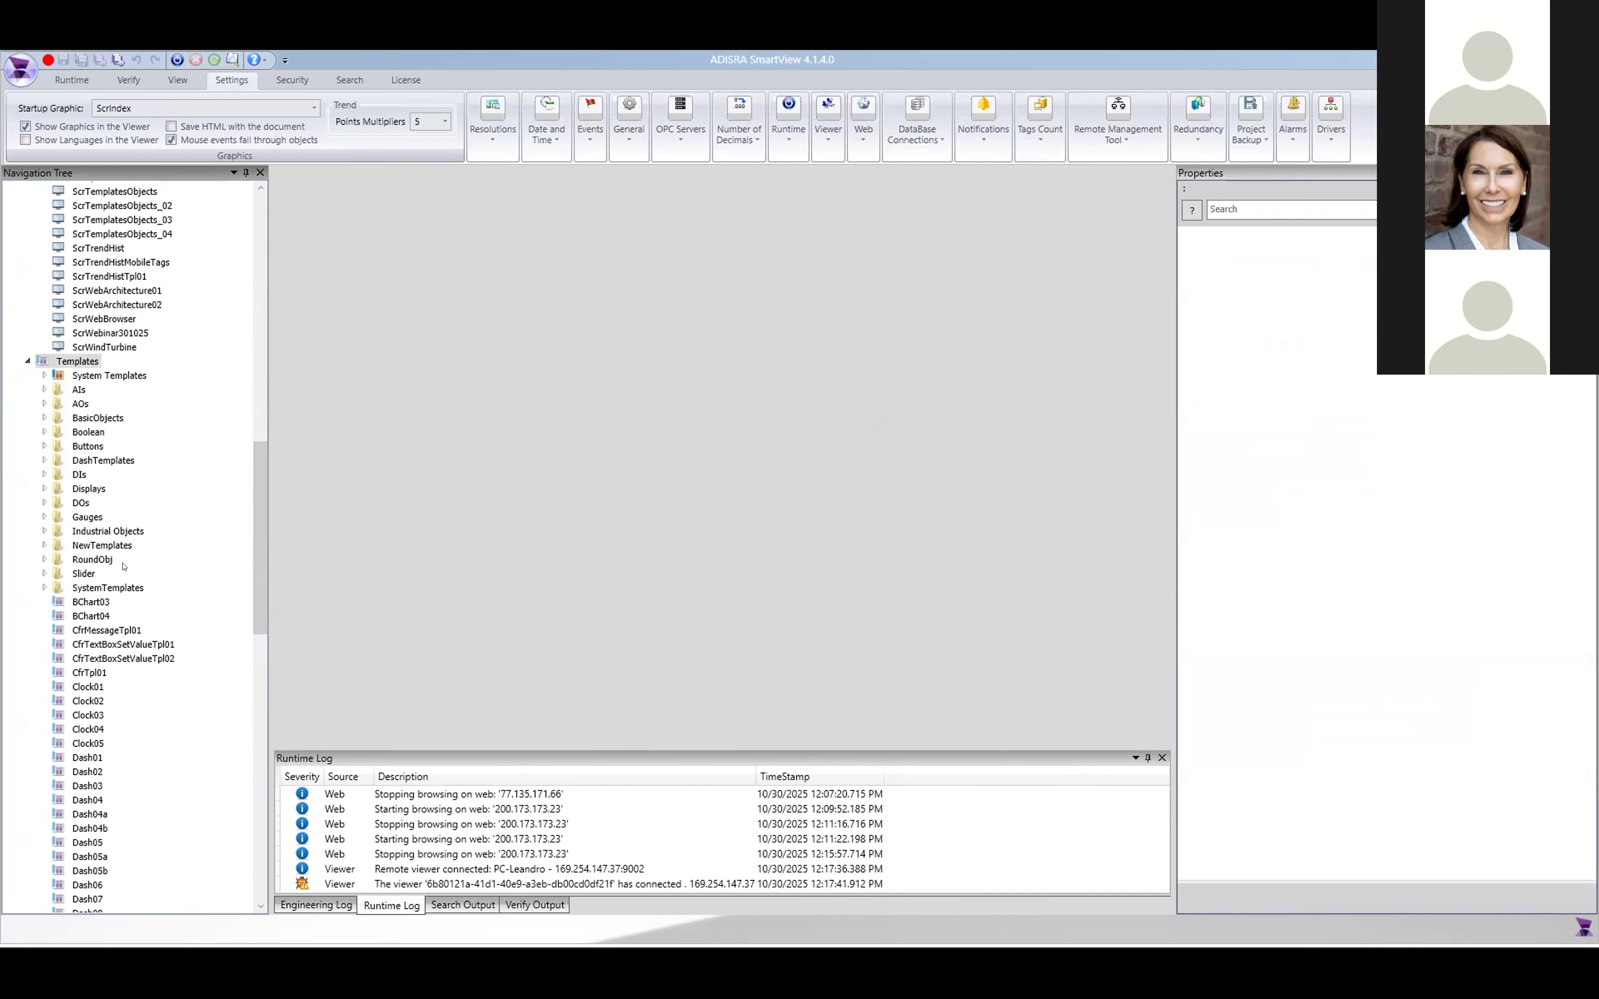
# - Show the Export option of the CfrMessageTpl01 template and the Import and Export options of the Templates folder without running them
pyautogui.rightClick(80, 629)
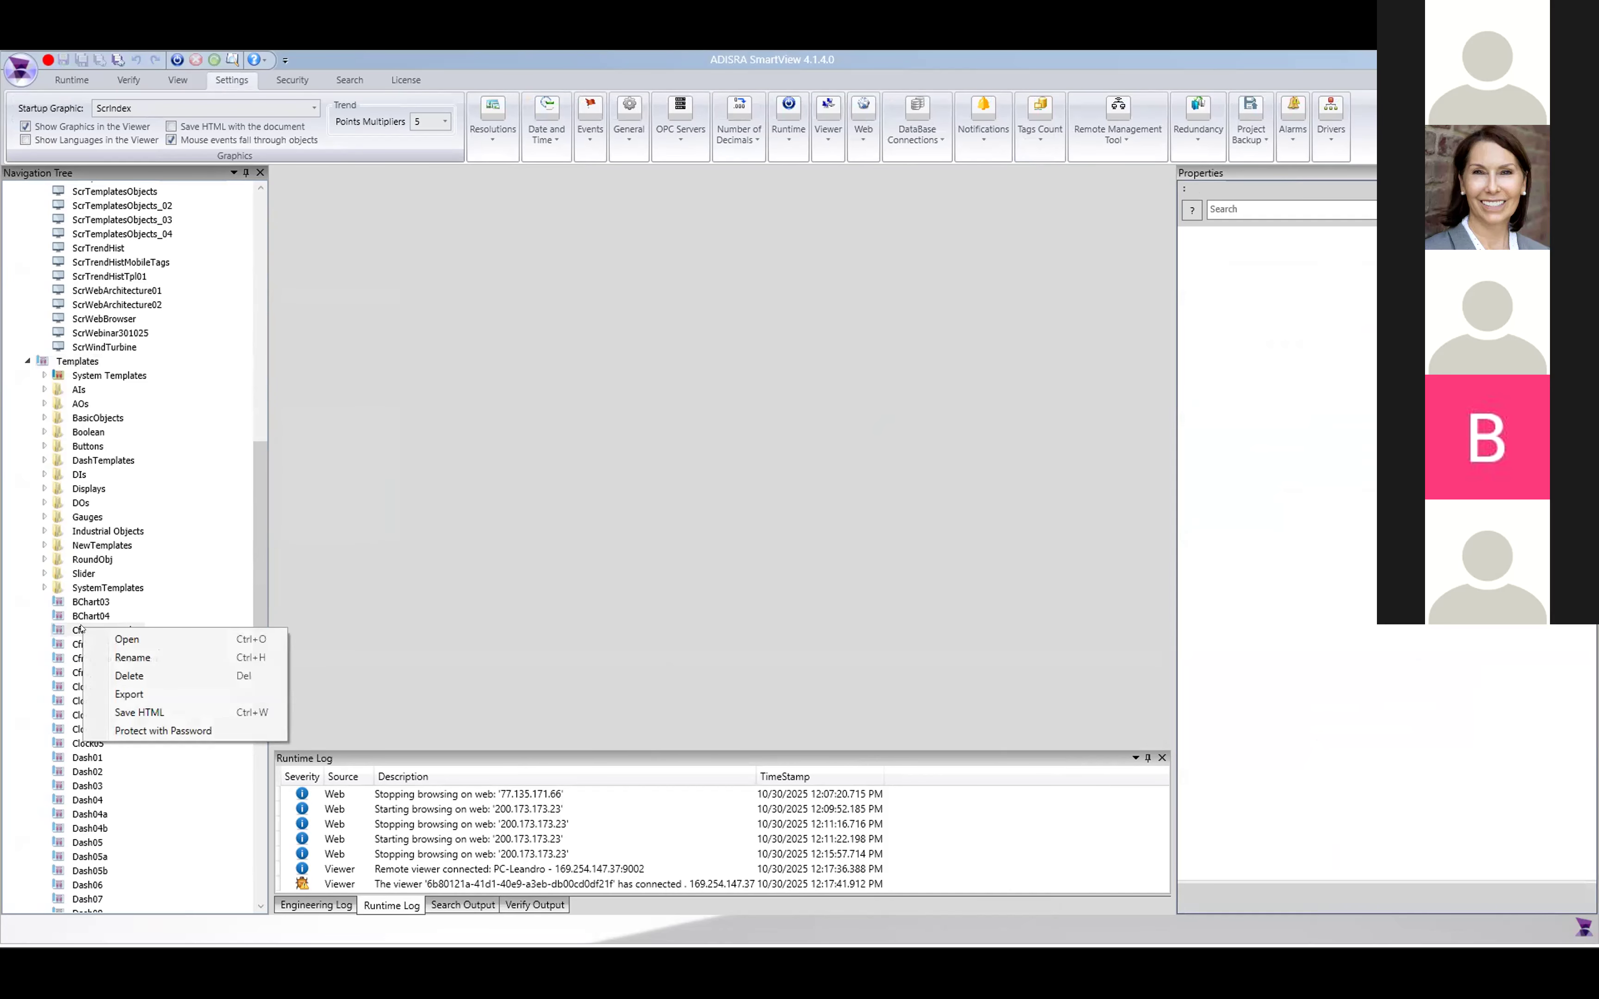
pyautogui.click(418, 507)
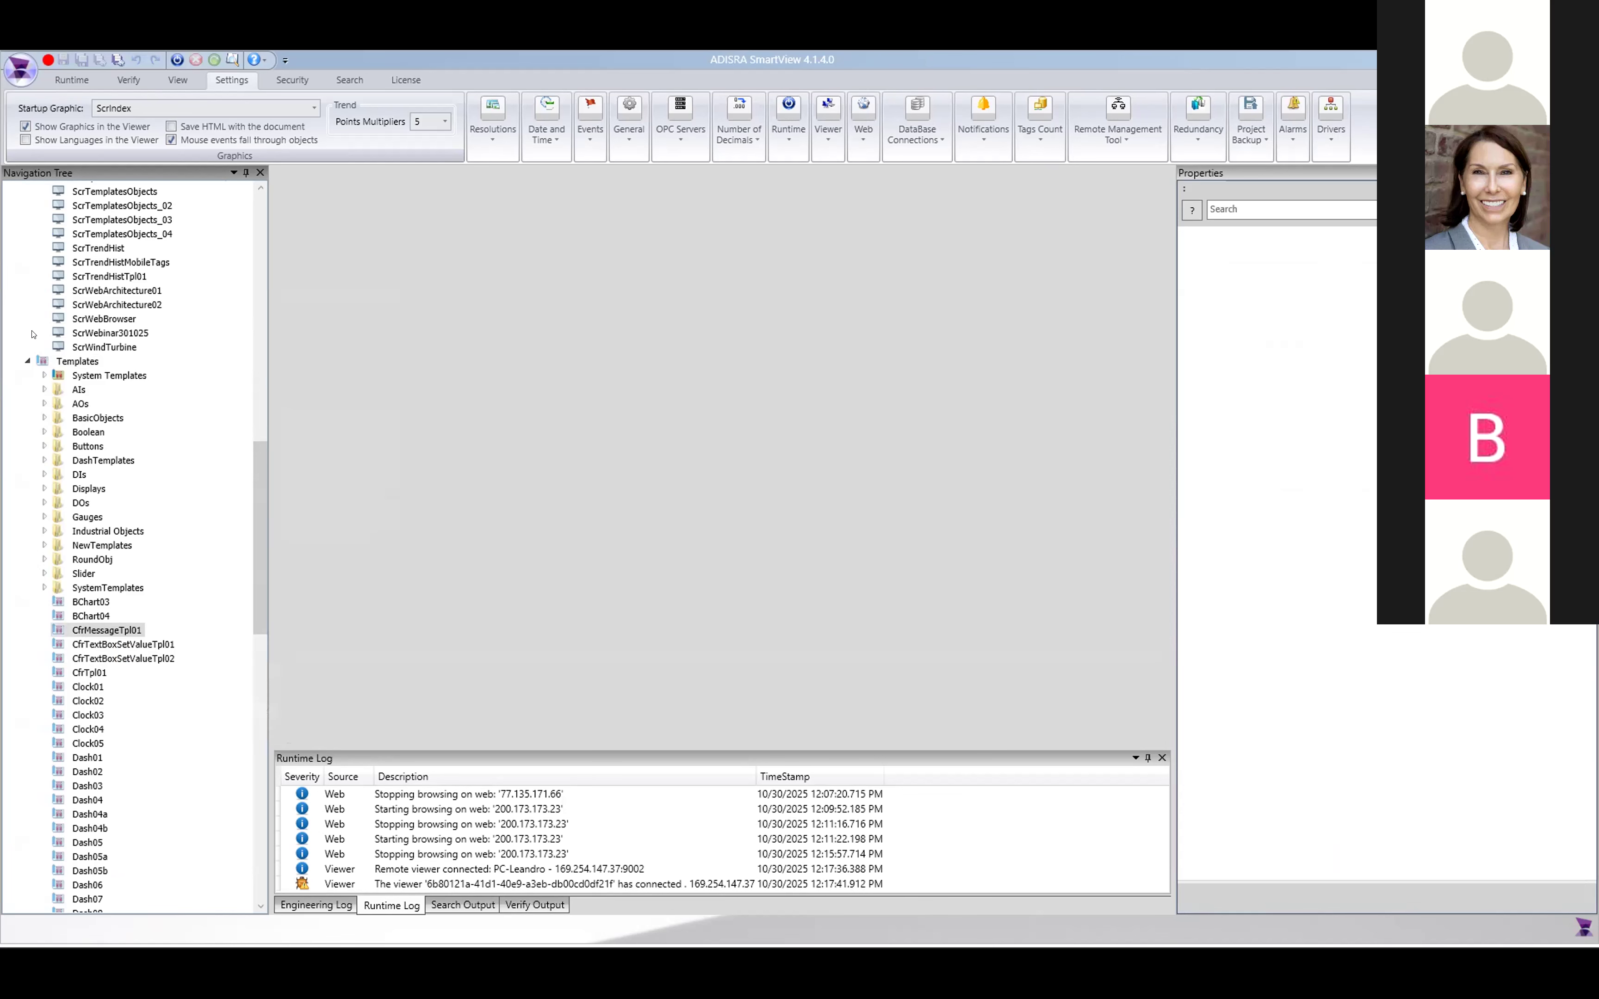
pyautogui.rightClick(59, 363)
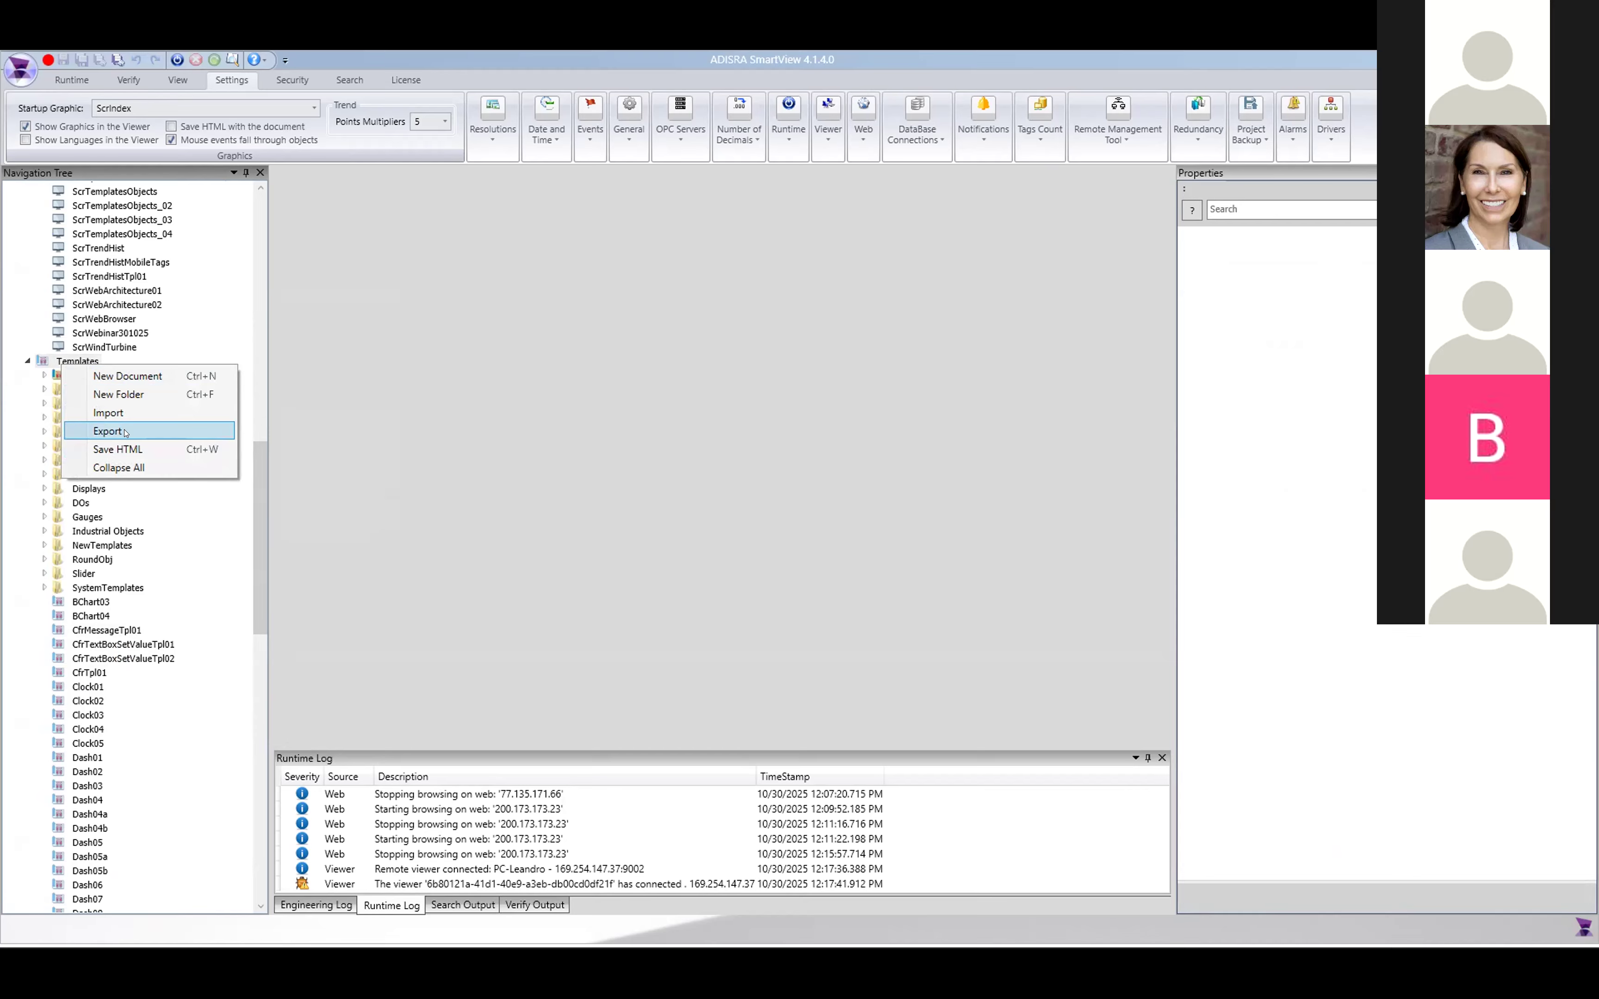
pyautogui.click(324, 444)
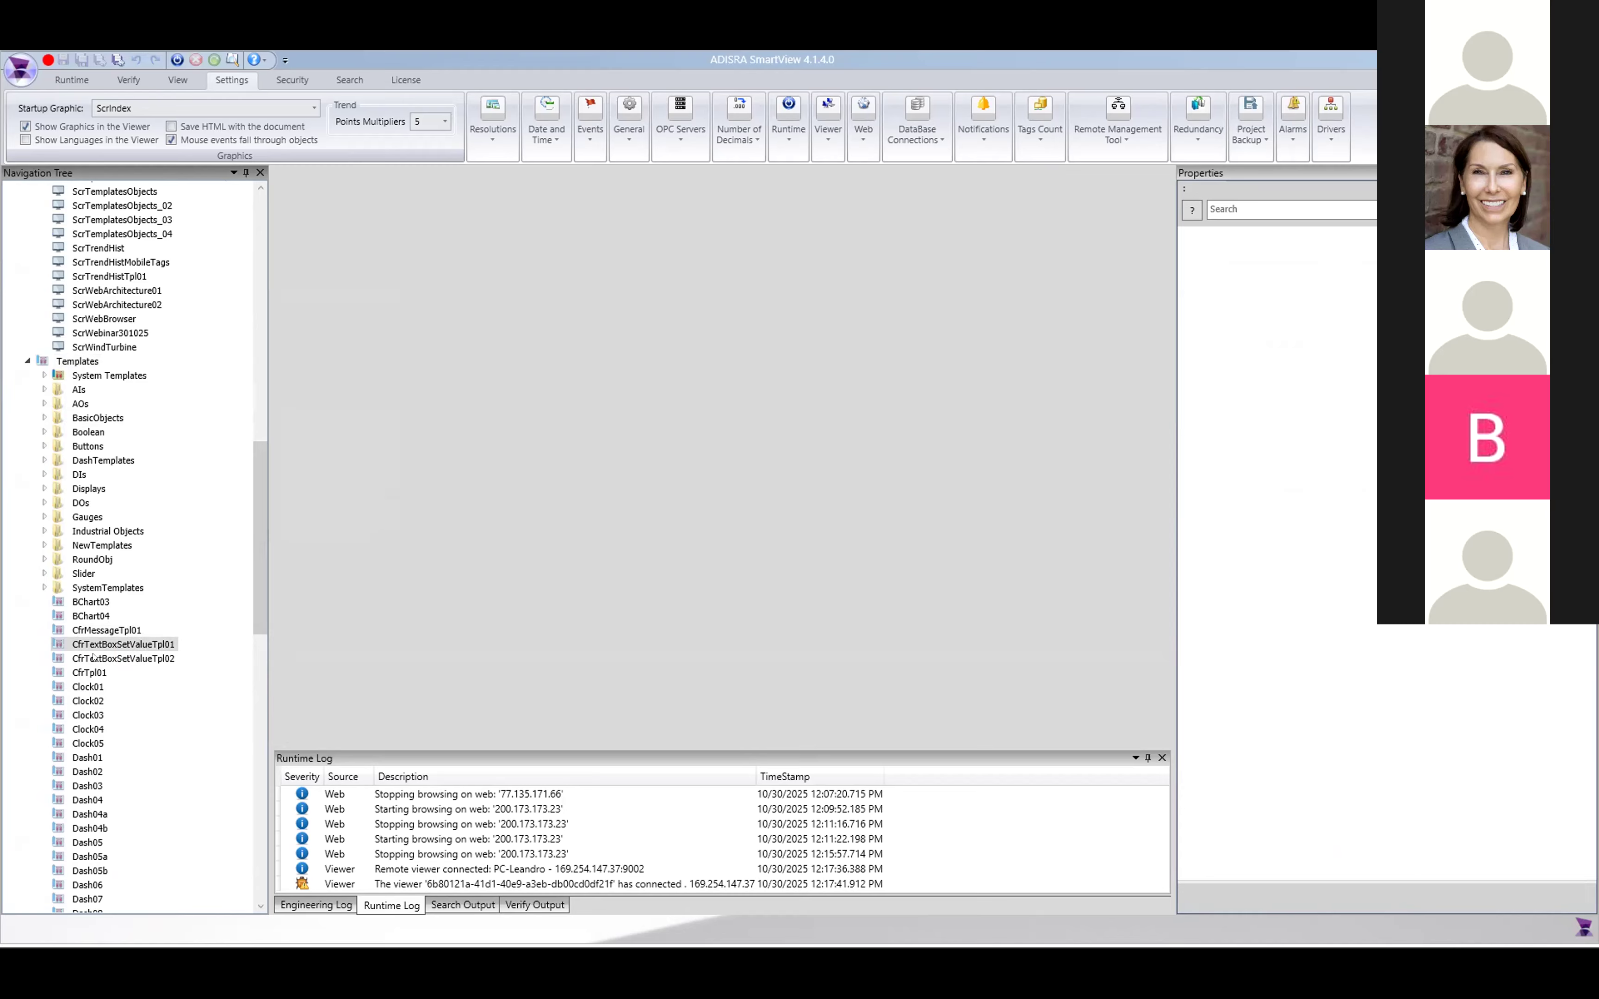
pyautogui.scroll(-4, 92, 722)
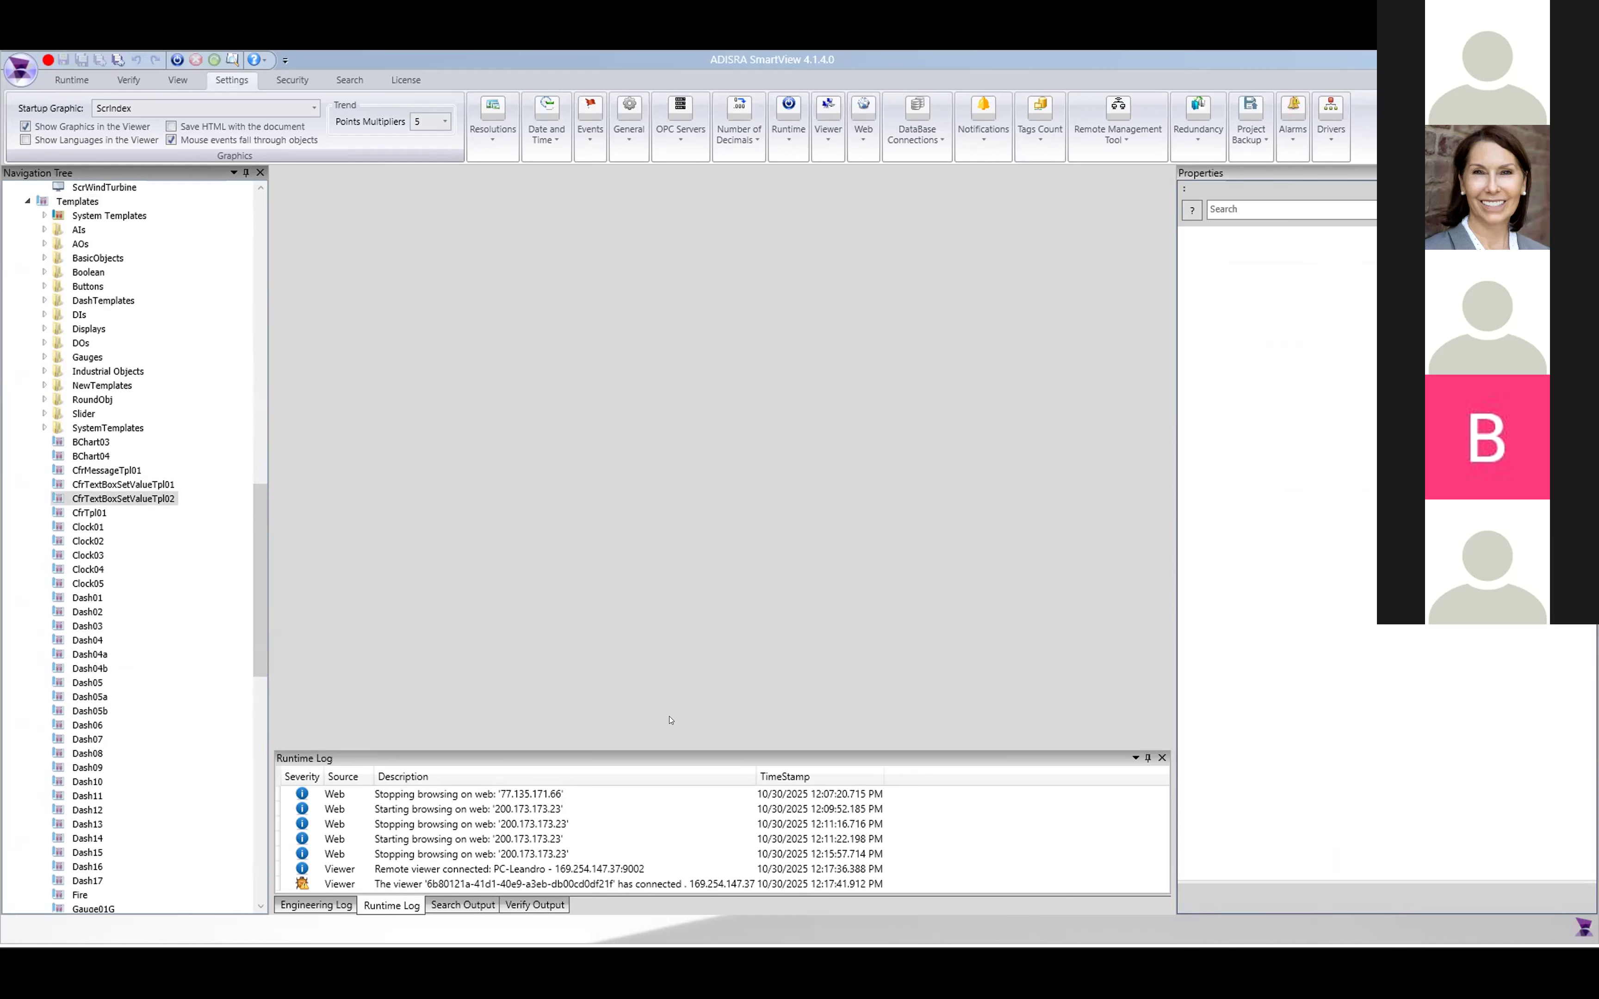
# - Switch from the SmartView editor to the webinar slide presentation and advance to the Support slide
pyautogui.press('super')
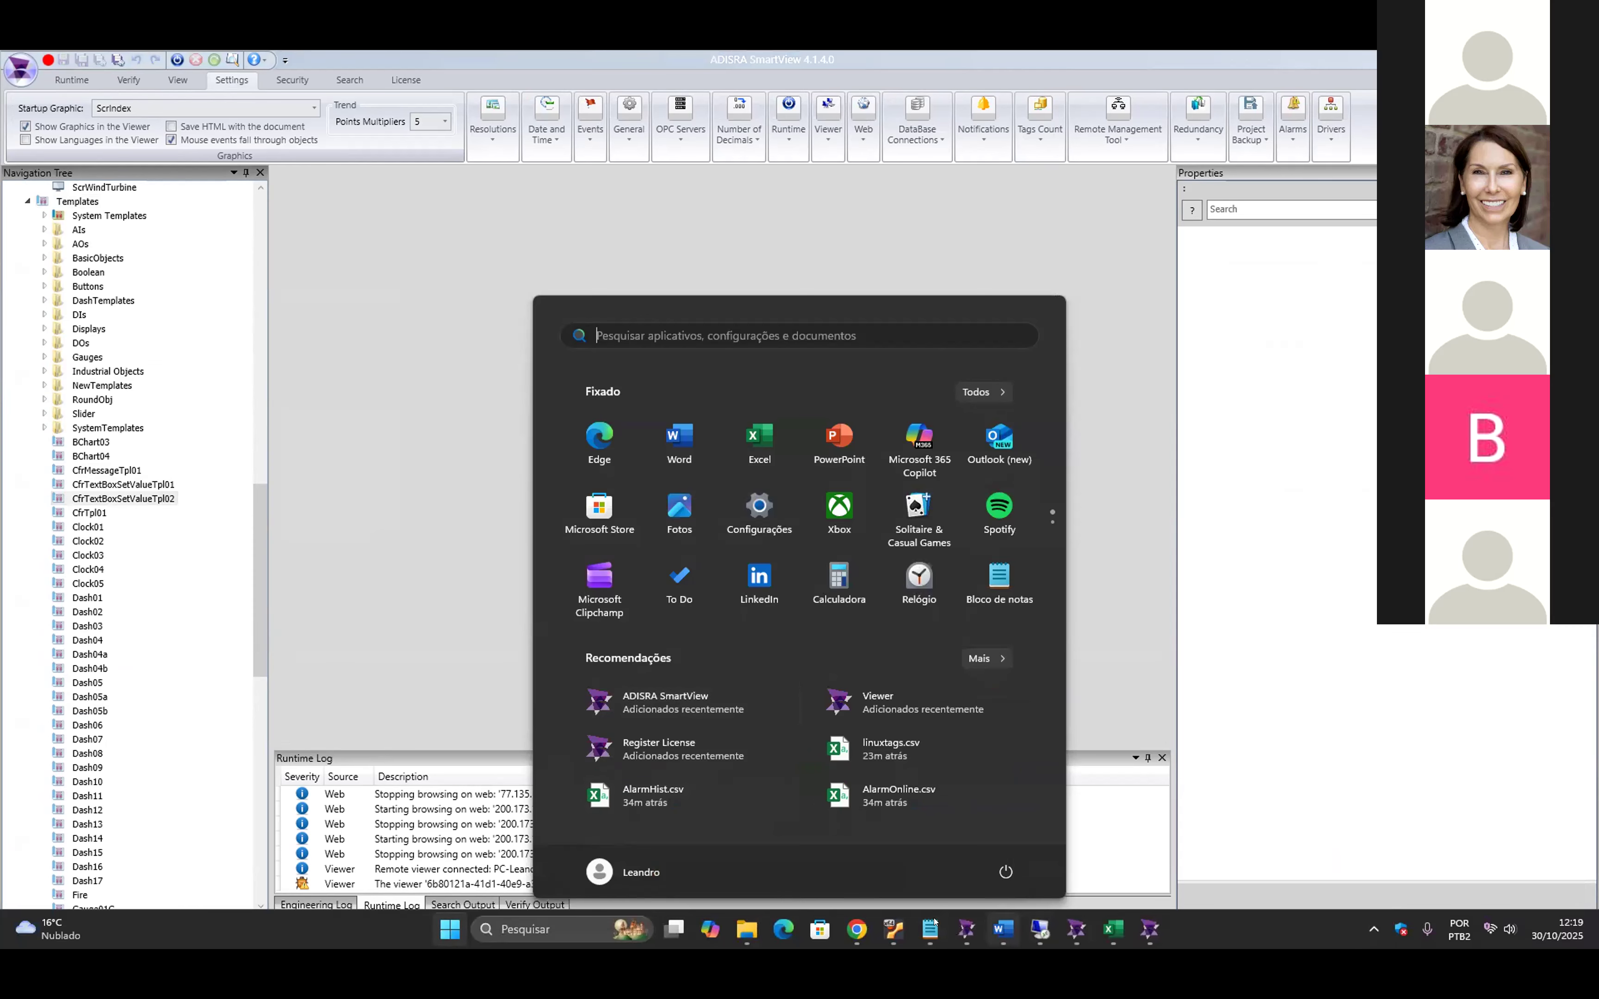
pyautogui.moveTo(847, 926)
pyautogui.hotkey('alt', 'Tab')
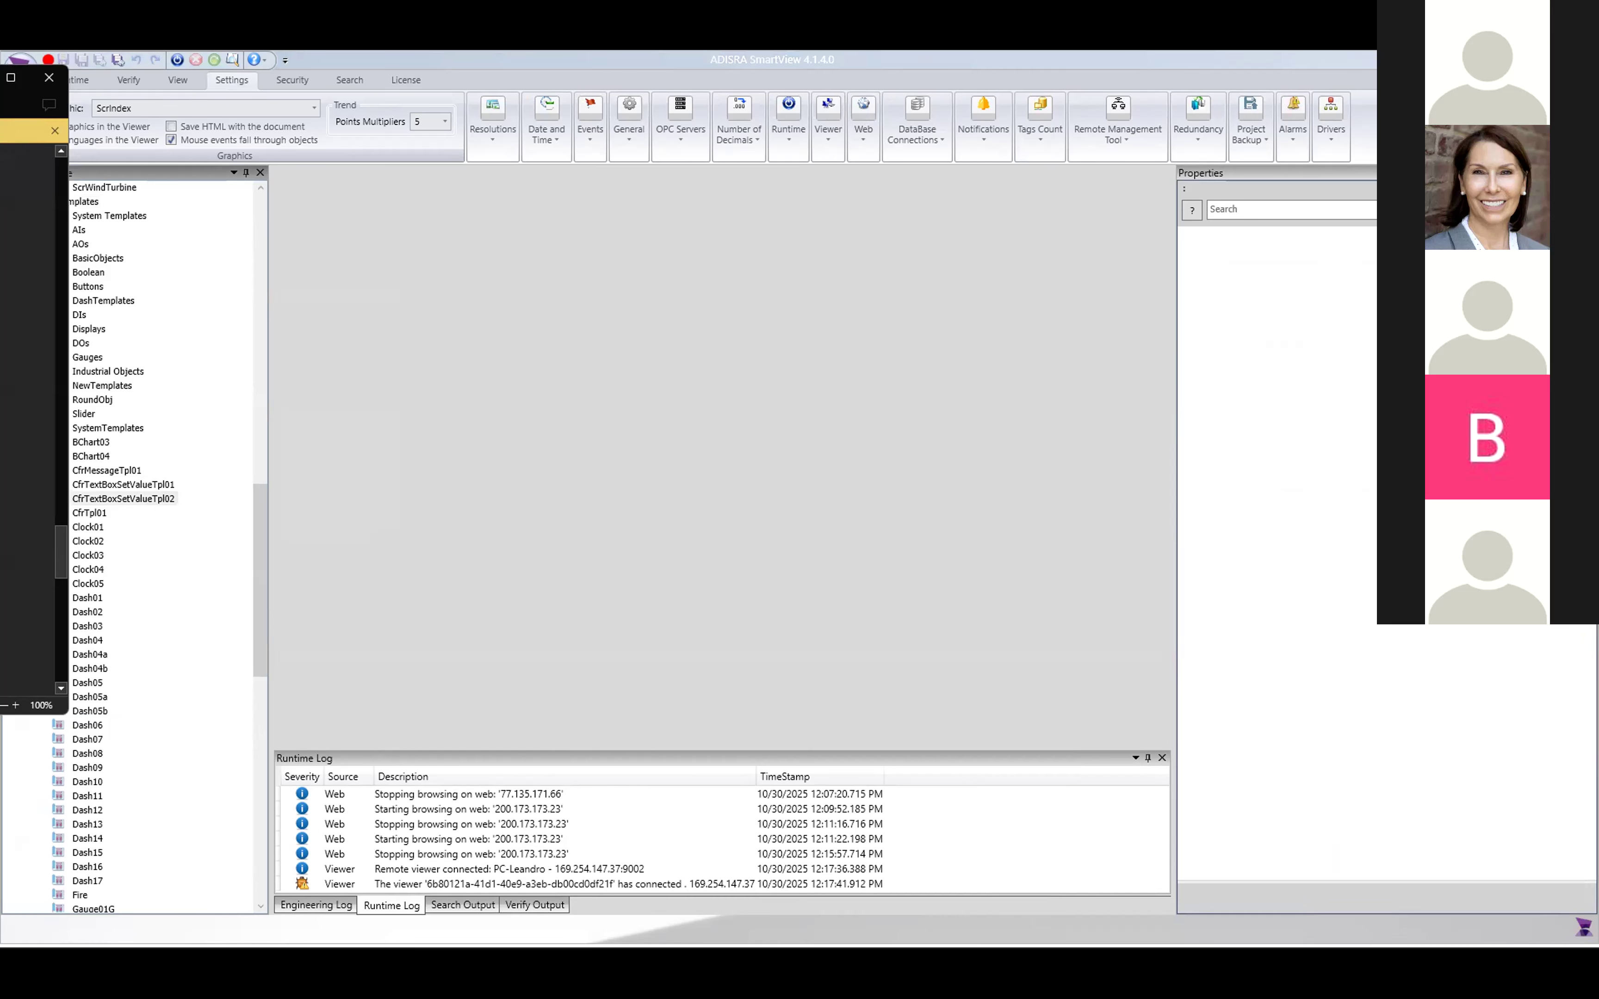
pyautogui.hotkey('alt', 'Tab')
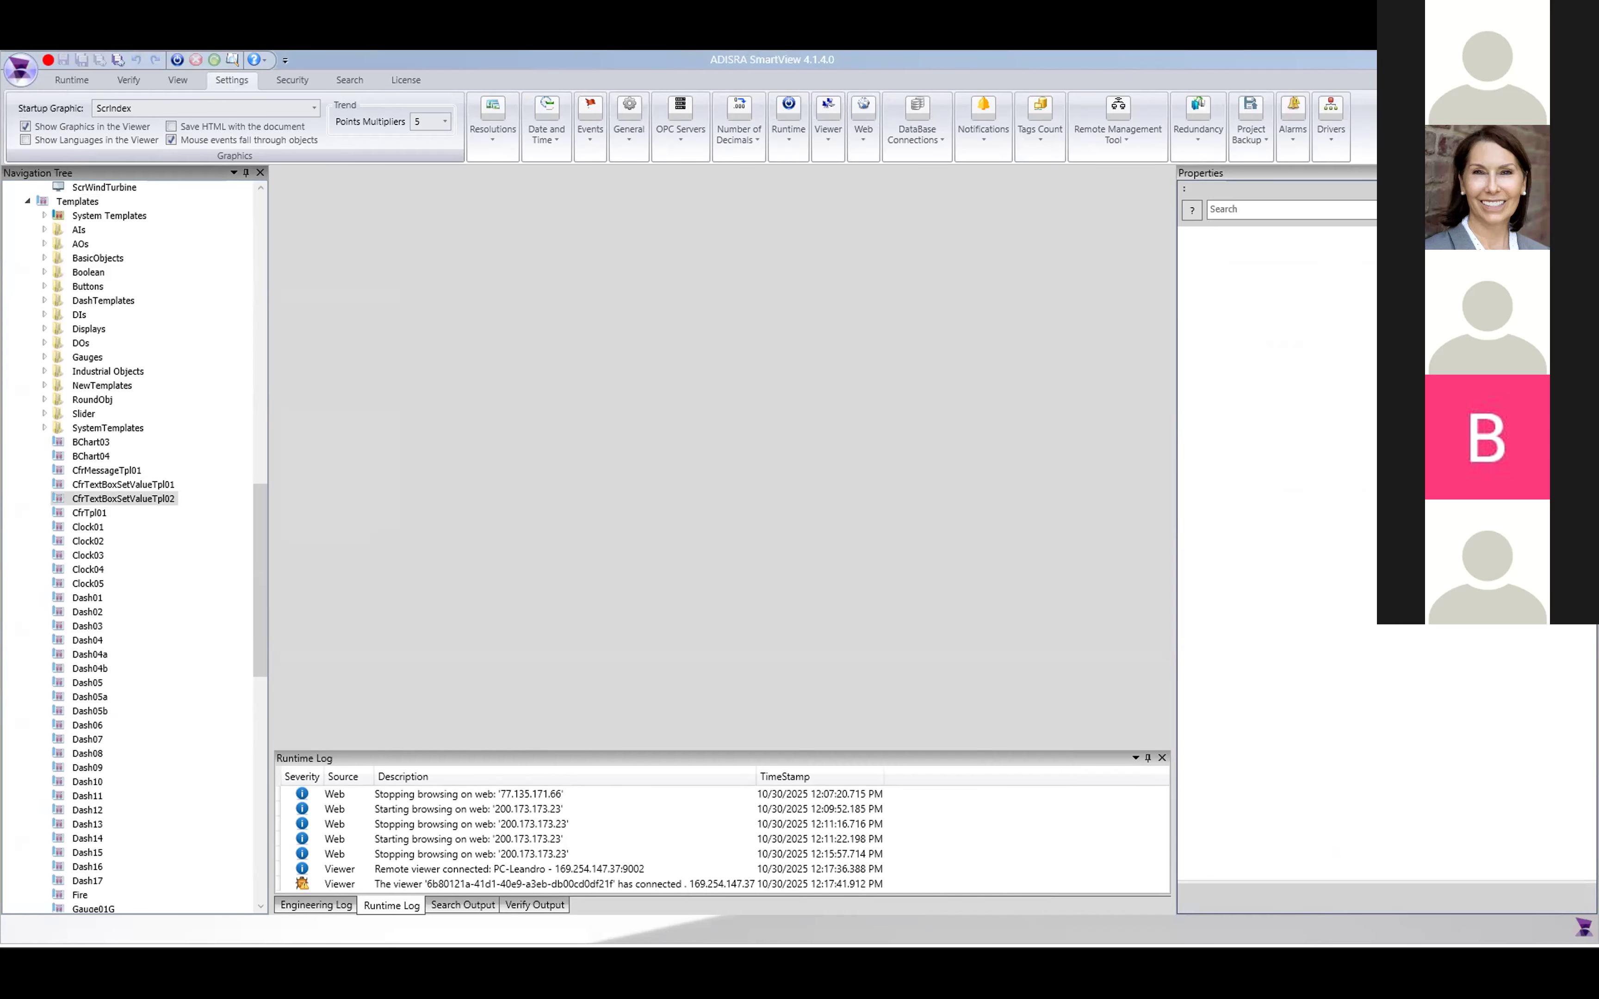
pyautogui.hotkey('alt', 'Tab')
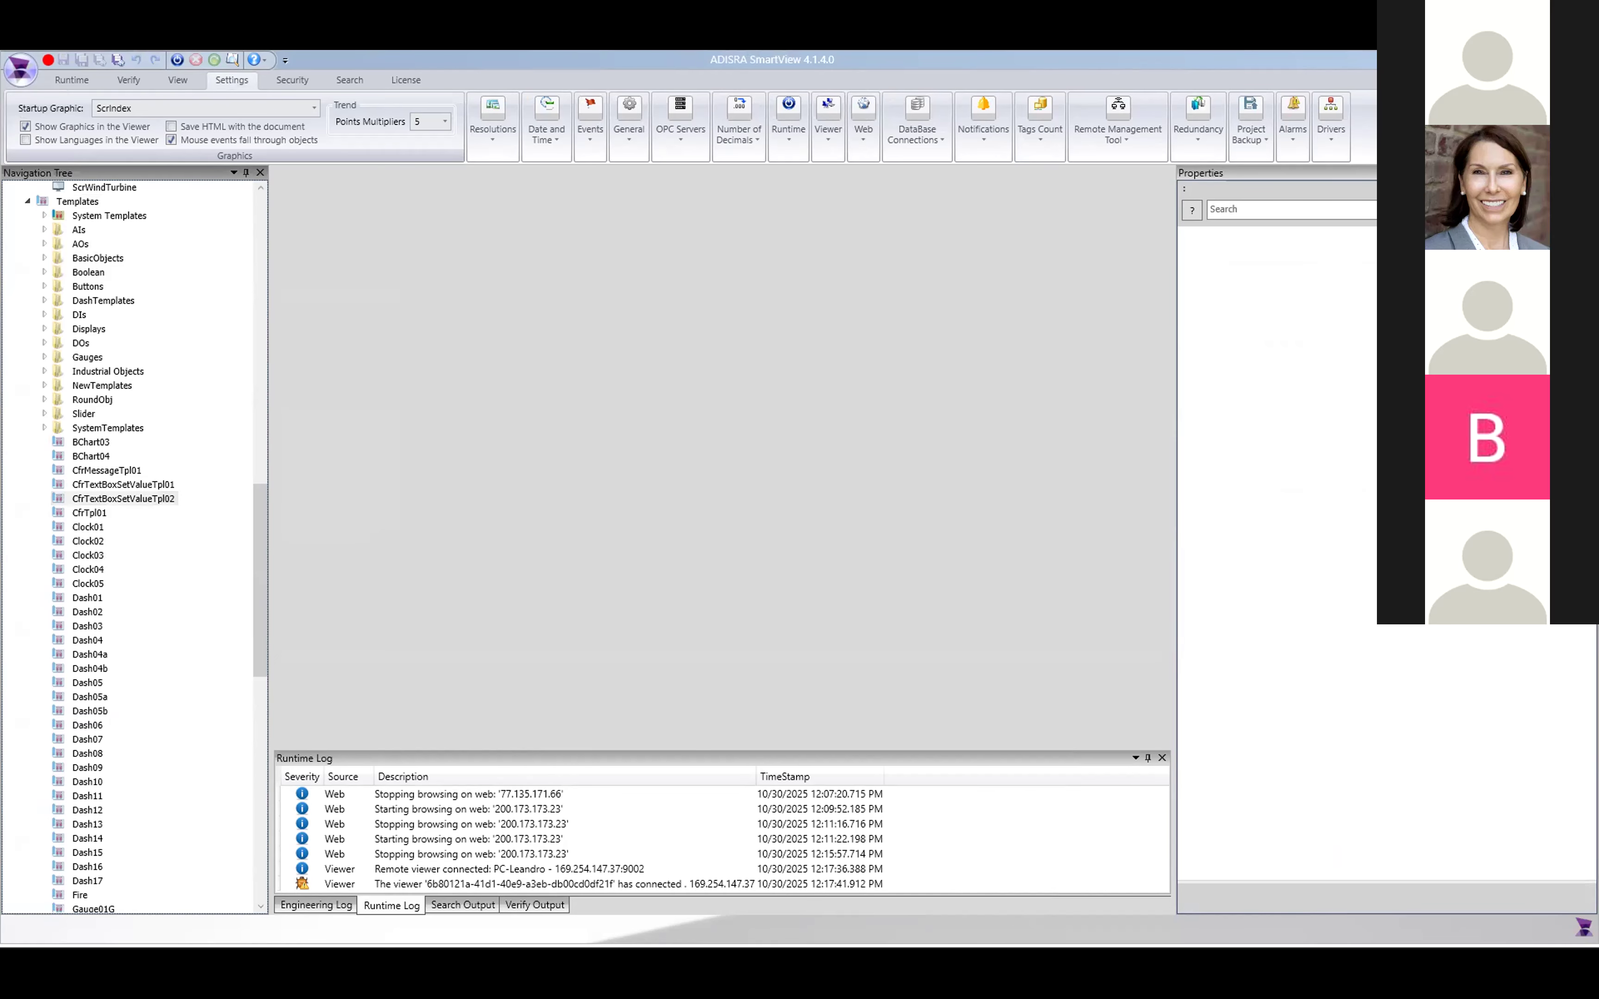
pyautogui.hotkey('alt', 'Tab')
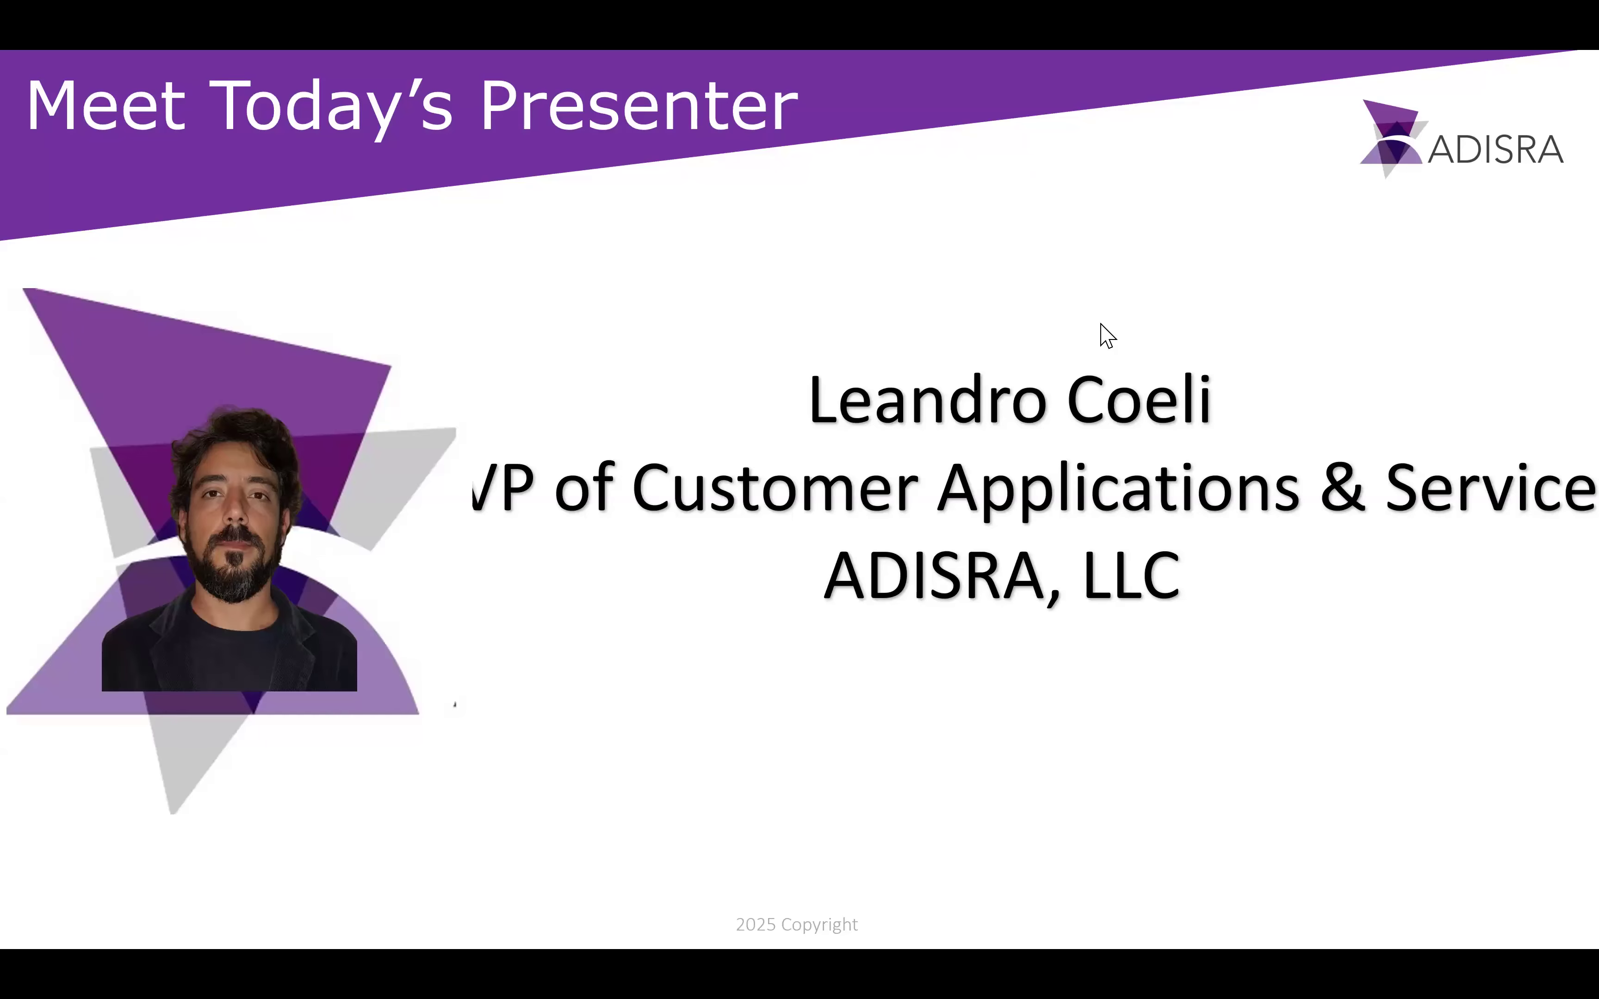
pyautogui.press('Right')
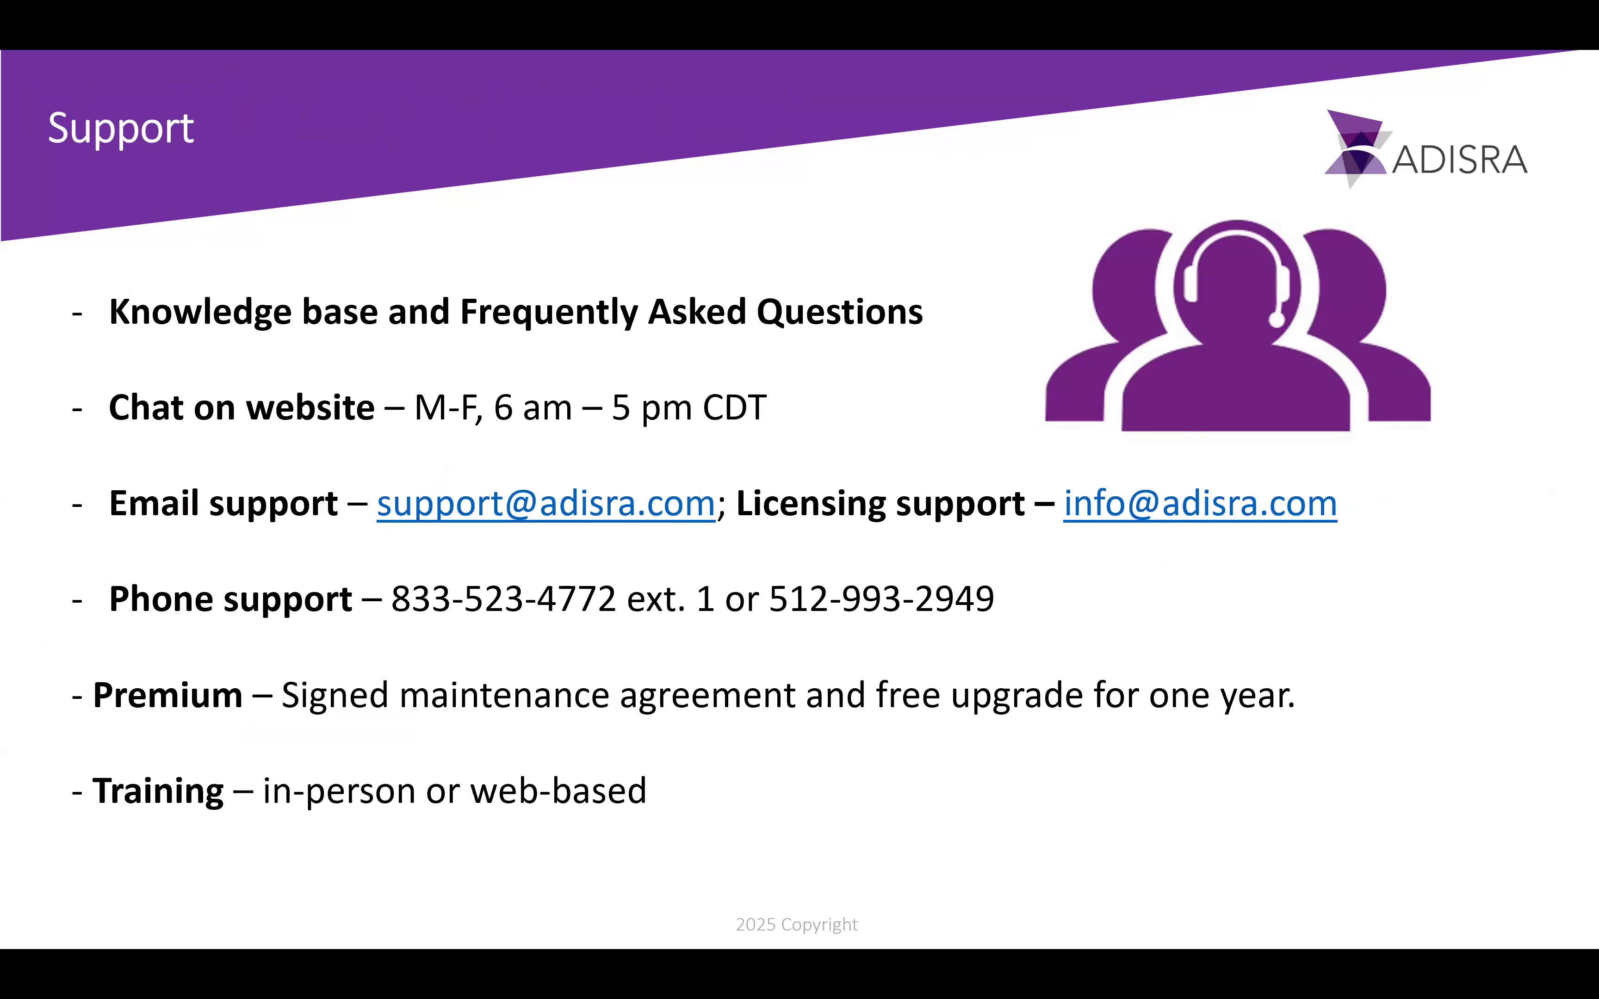